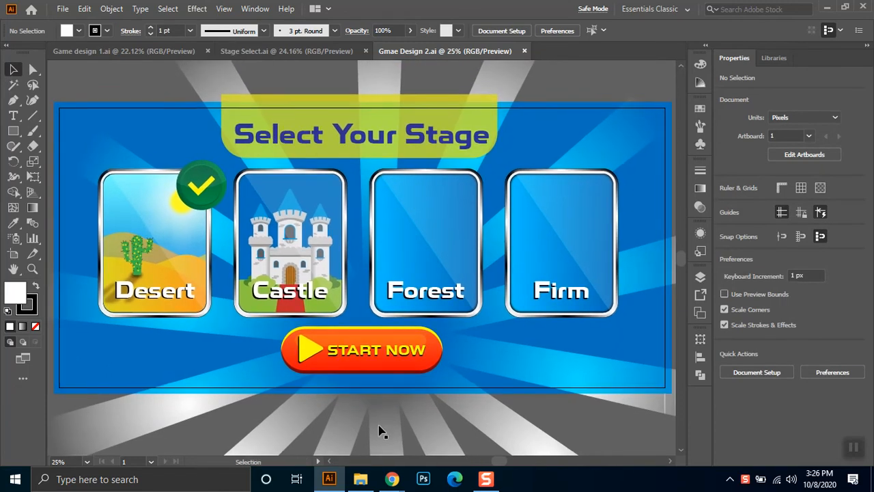
Switch to the Google Meet call in Chrome to check the participants, and return to Illustrator.
click(402, 430)
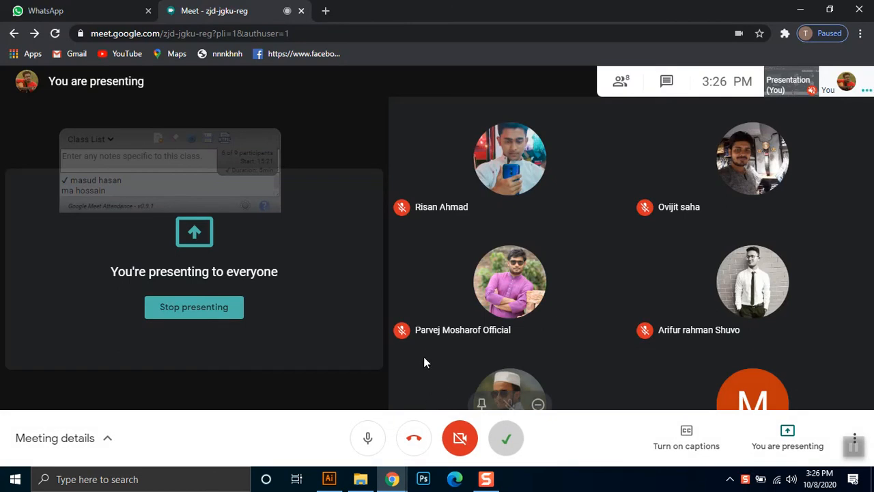
click(800, 9)
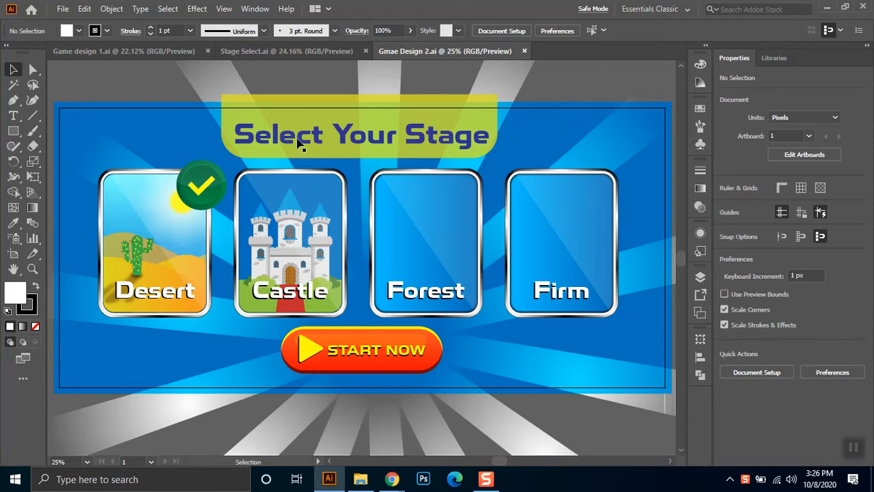
Compare the screen designs in the open documents Game design 1, Gmae Design 2 and Stage Select.
click(274, 54)
click(162, 49)
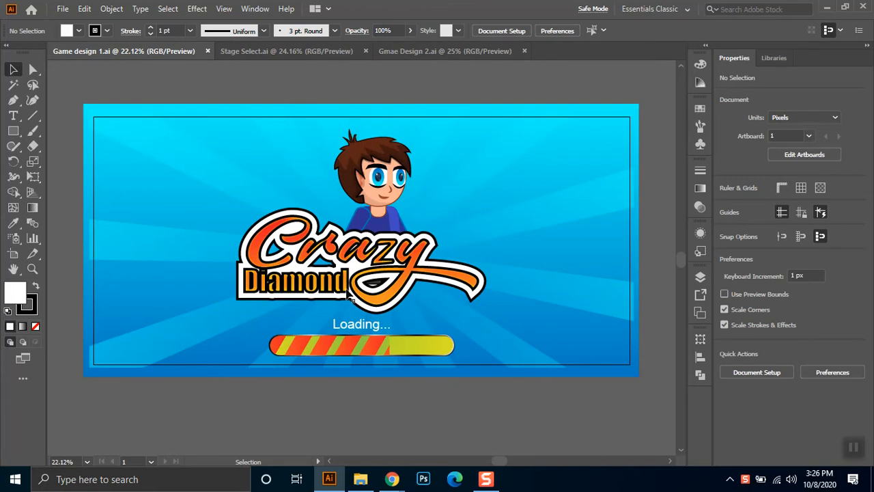
click(443, 52)
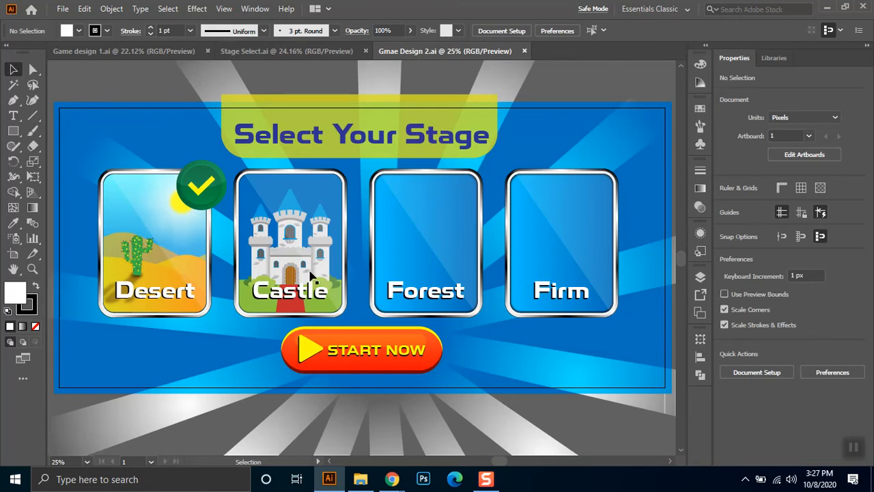
click(319, 51)
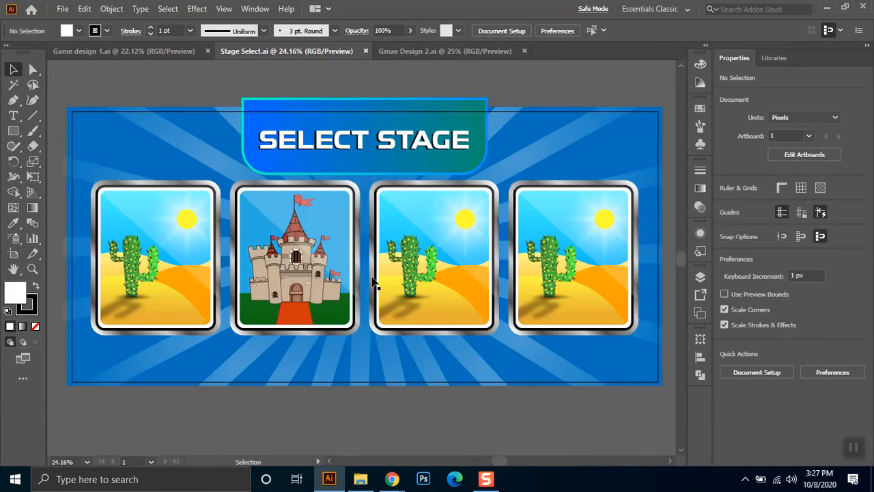
click(151, 56)
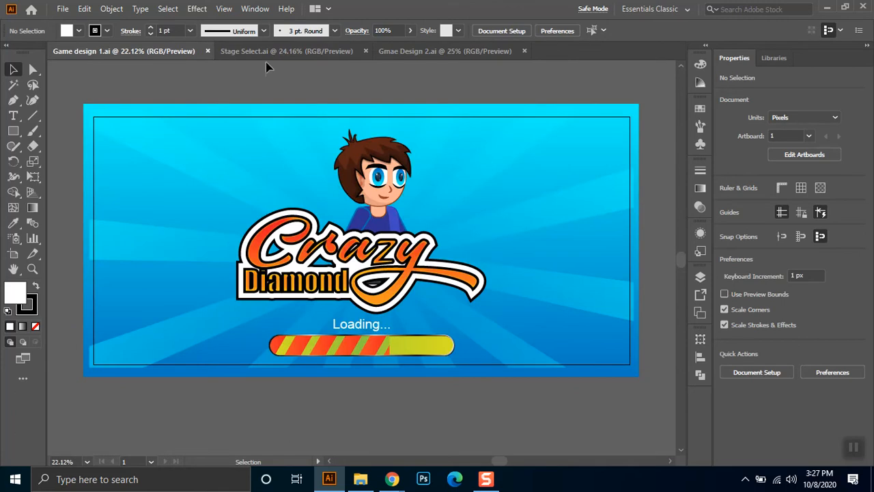
click(266, 55)
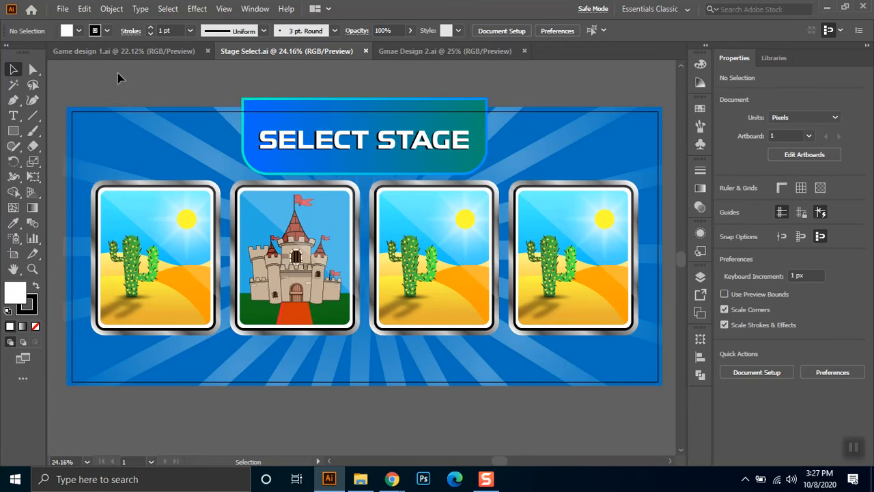
In Game design 1, duplicate the Crazy Diamond artboard with its artwork directly below the original.
click(127, 53)
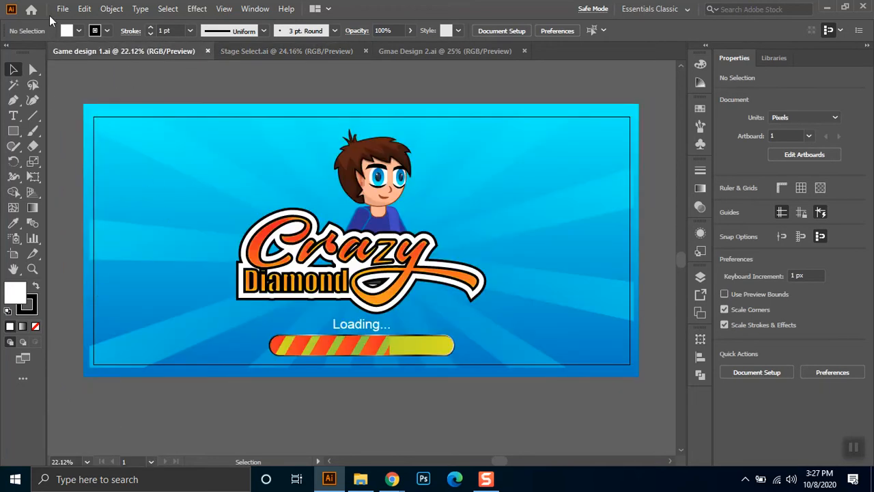
key(ctrl+minus)
key(space)
drag(432, 278, 438, 238)
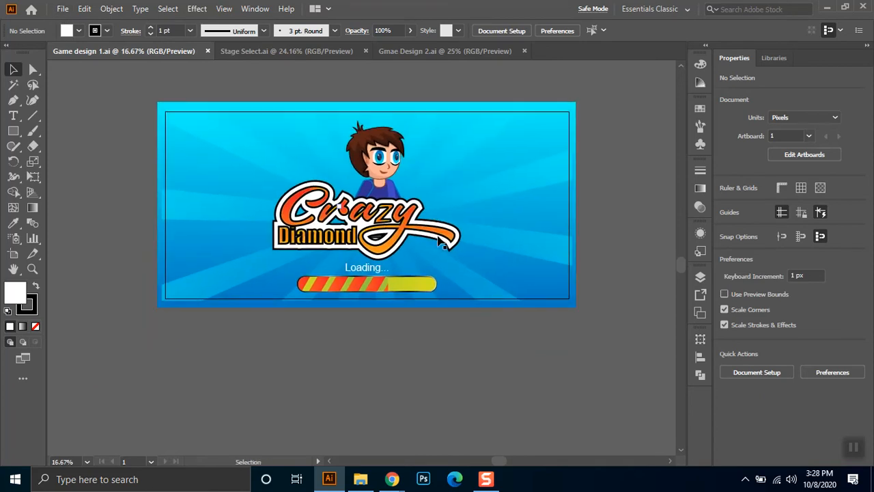
click(13, 256)
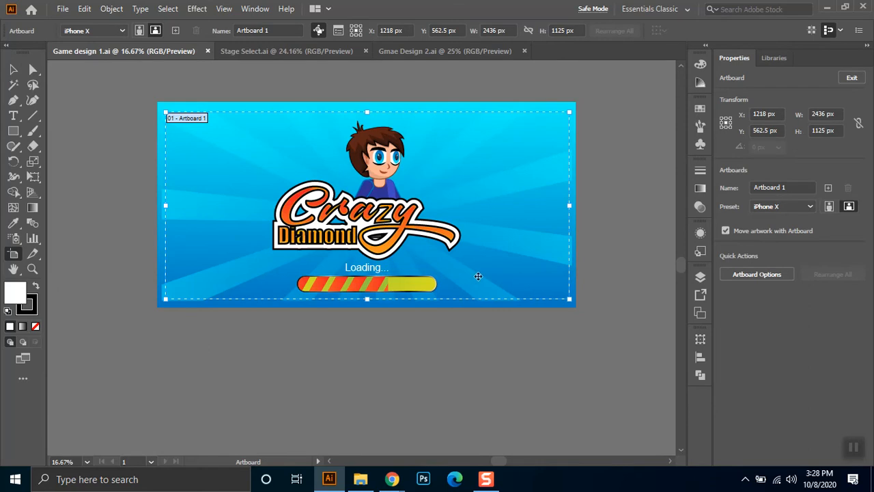
scroll(454, 282, down, 2)
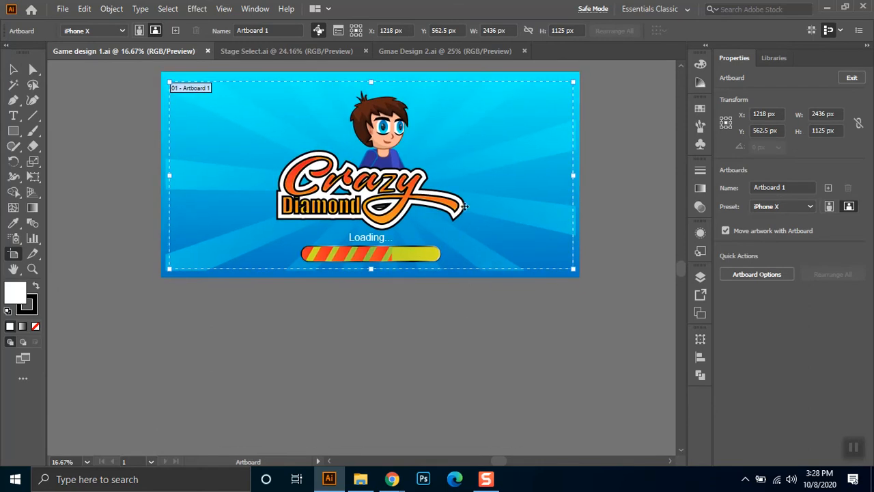
drag(464, 168, 442, 282)
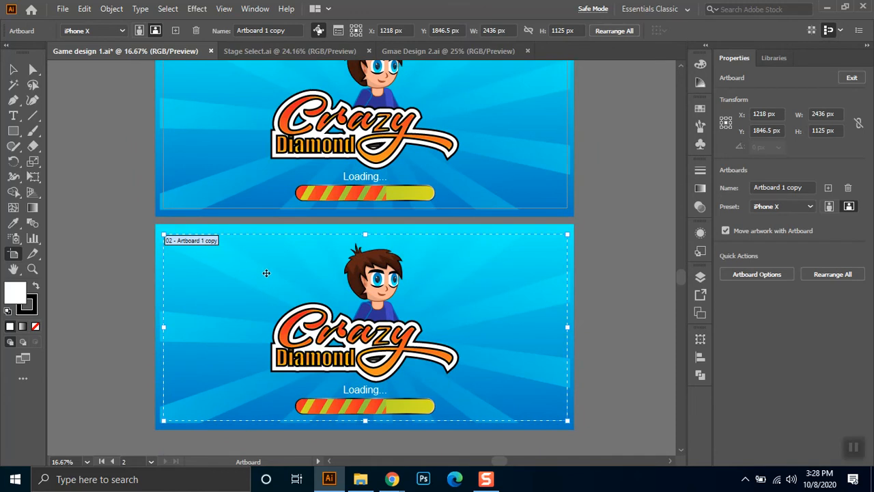
Rename the original upper artboard as Splash Screen.
drag(275, 198, 278, 235)
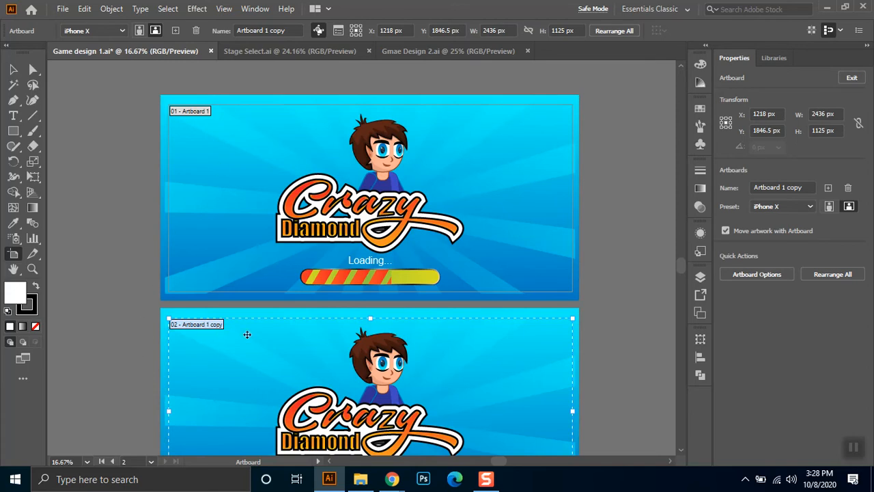
click(193, 119)
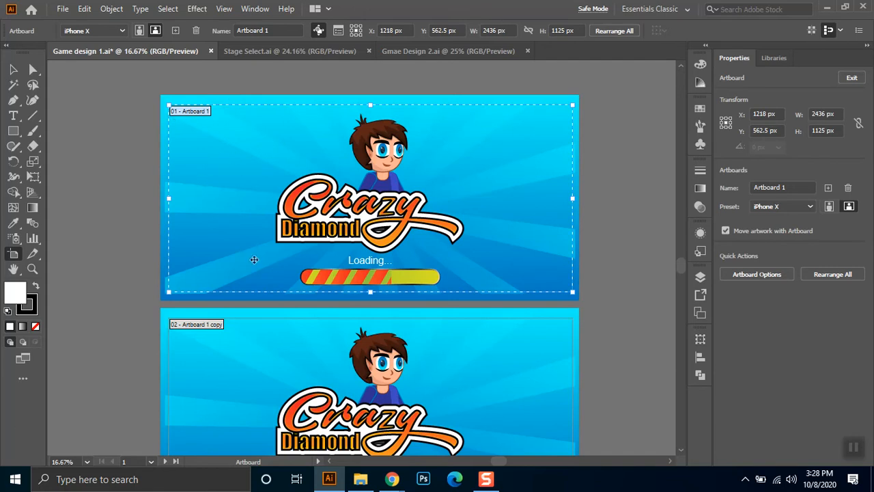
click(279, 30)
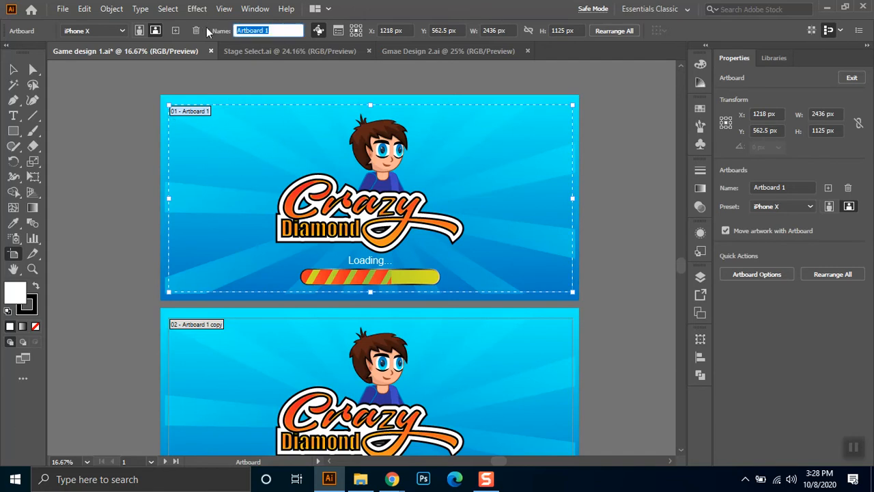
text(Splash Screen)
key(Return)
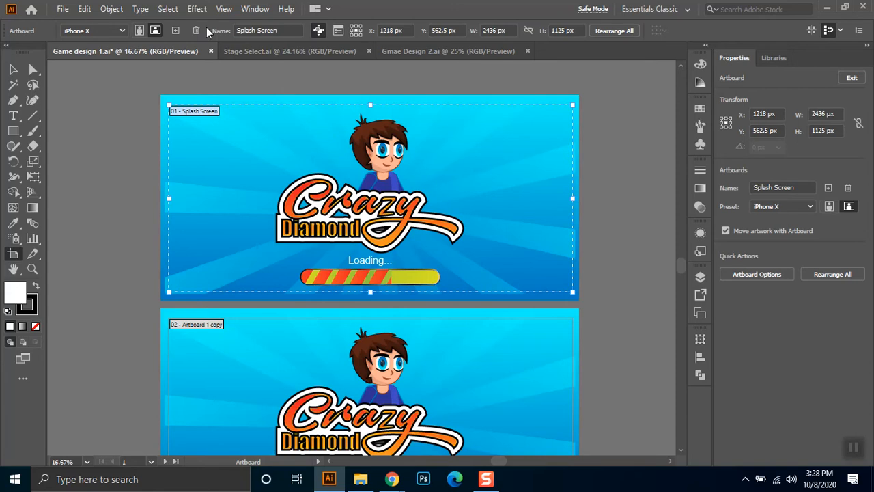
click(14, 71)
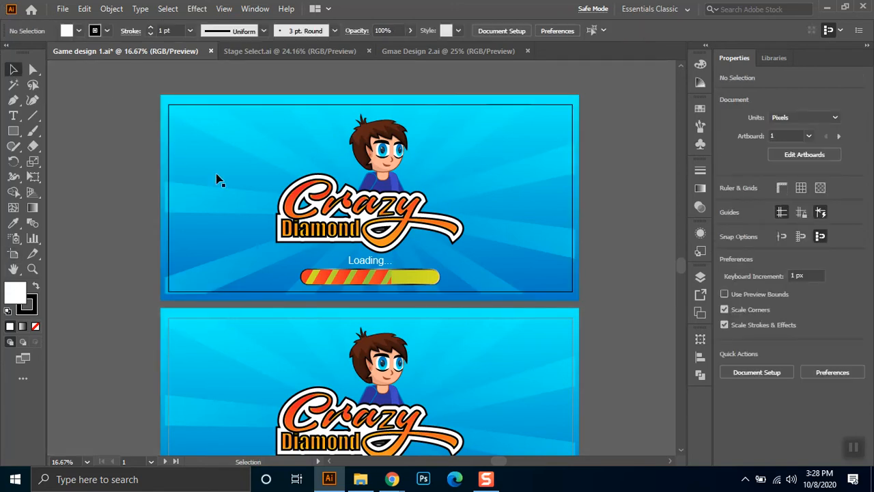
Rename the duplicated lower artboard as Stage Page and reselect the Splash Screen artboard.
click(13, 257)
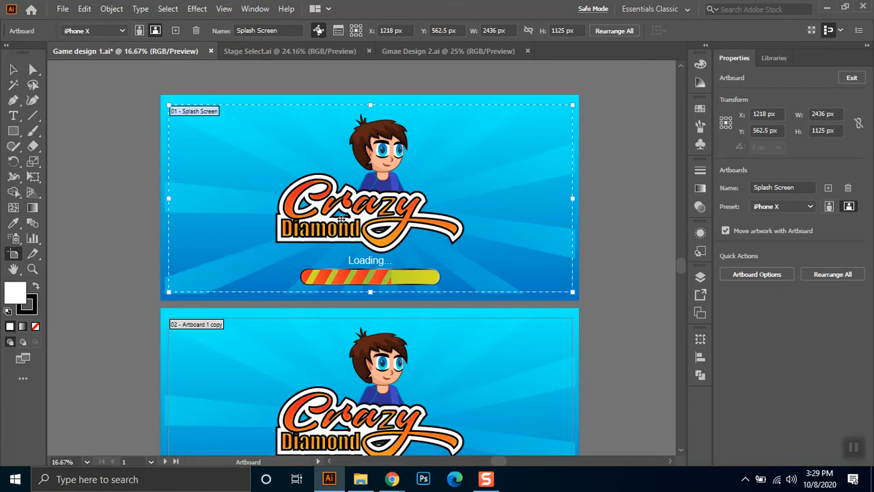
scroll(341, 218, down, 1)
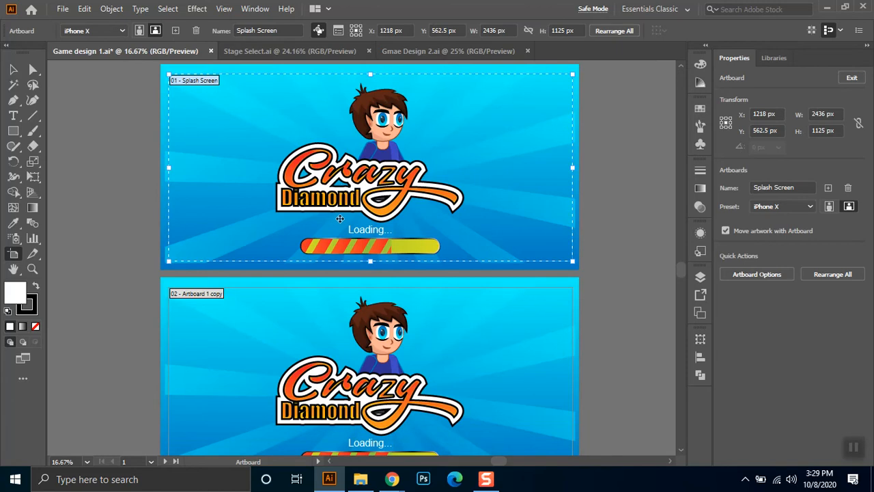
click(253, 328)
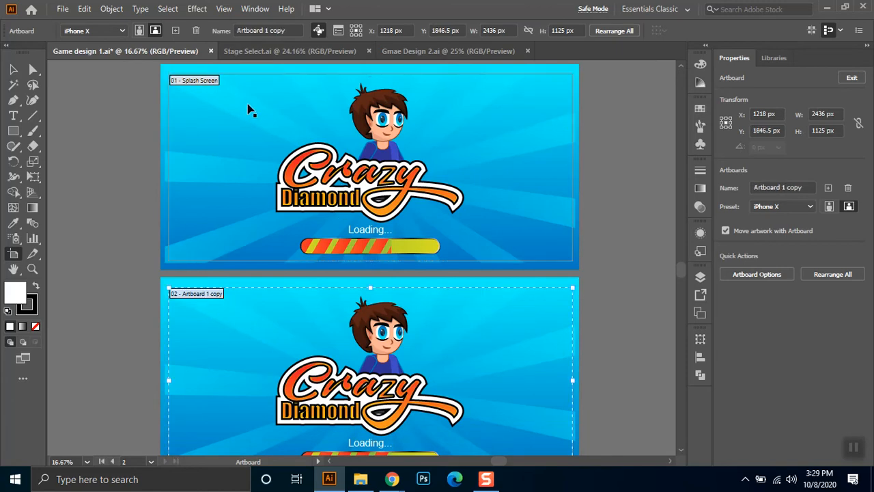
click(294, 30)
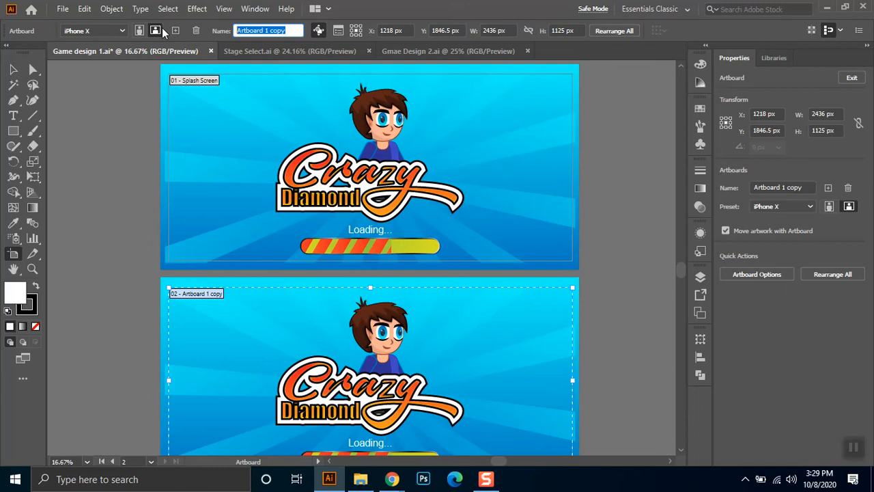
text(game)
key(Return)
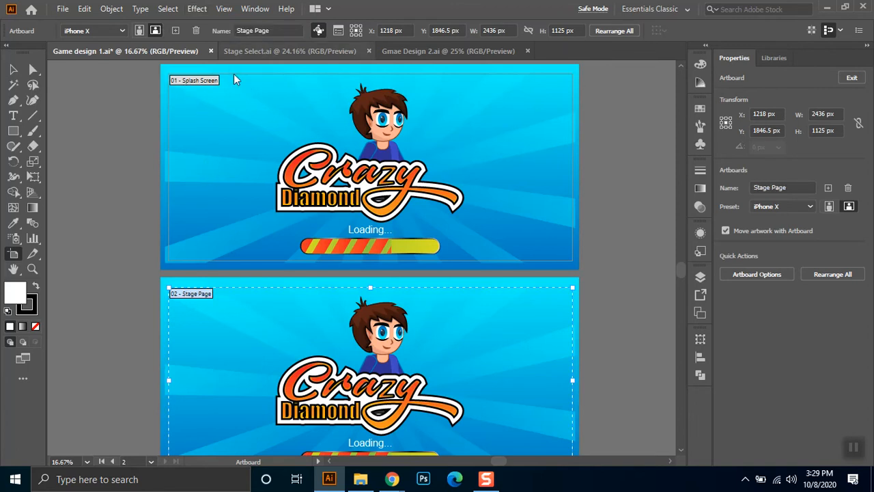
click(197, 111)
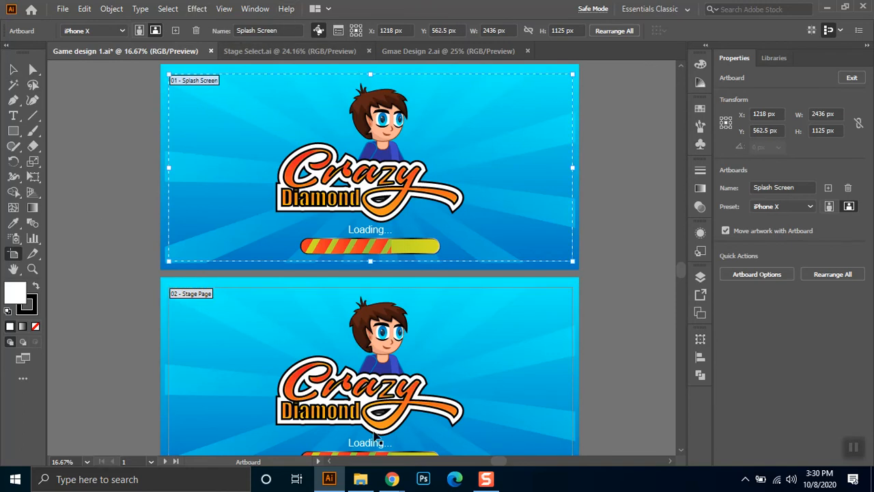
Look over the Google Meet call in Chrome once more and go back to Illustrator.
click(392, 478)
click(409, 417)
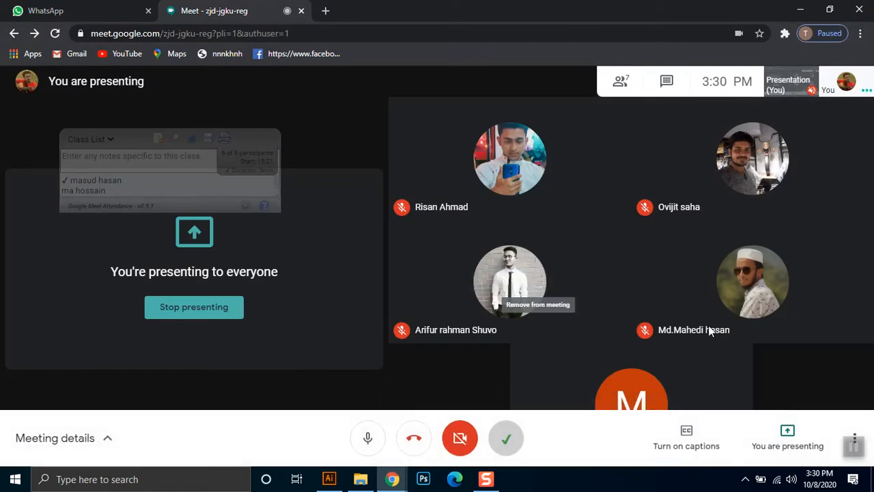
click(800, 10)
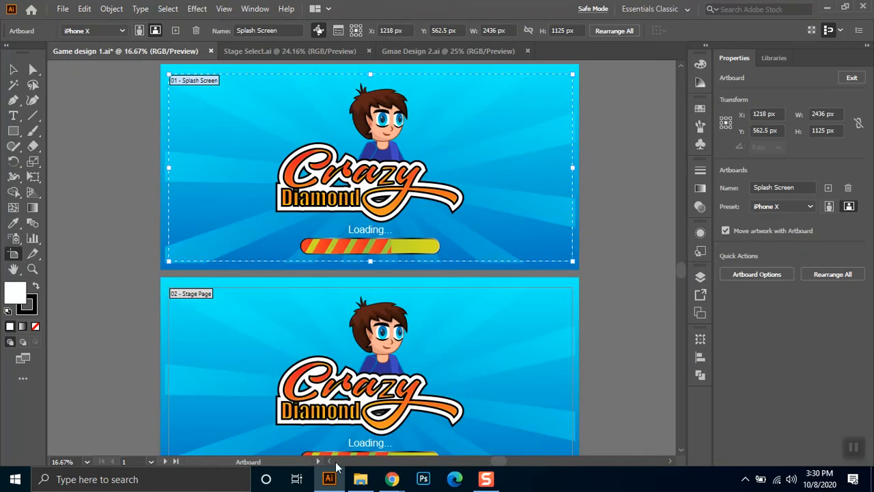
Switch to Google Meet in Chrome, respond to the pending join request, and return to Illustrator.
mouse_move(392, 479)
click(341, 413)
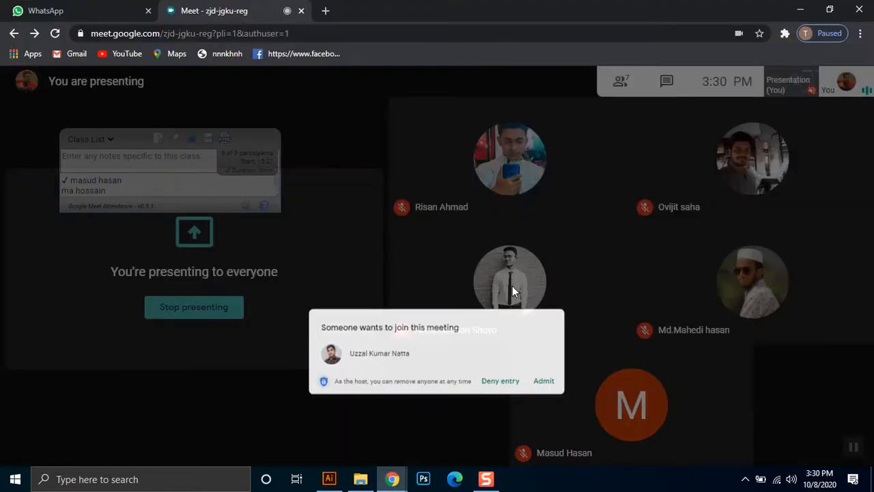
click(564, 303)
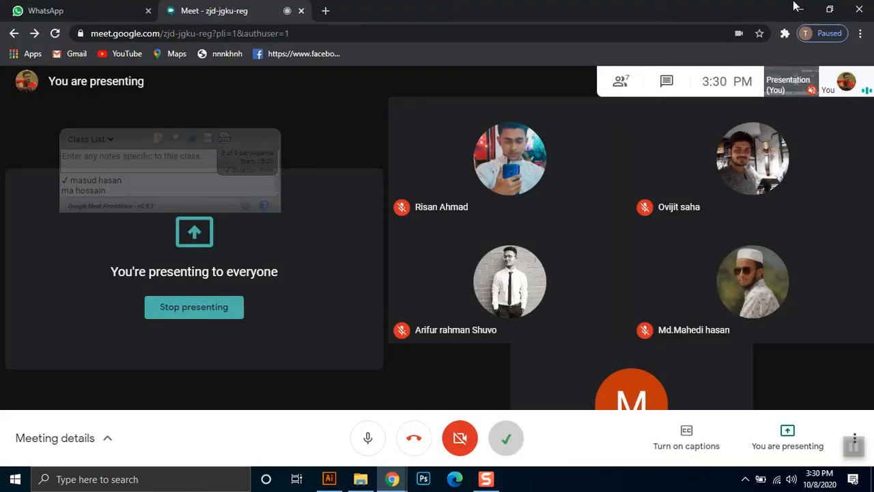
click(795, 8)
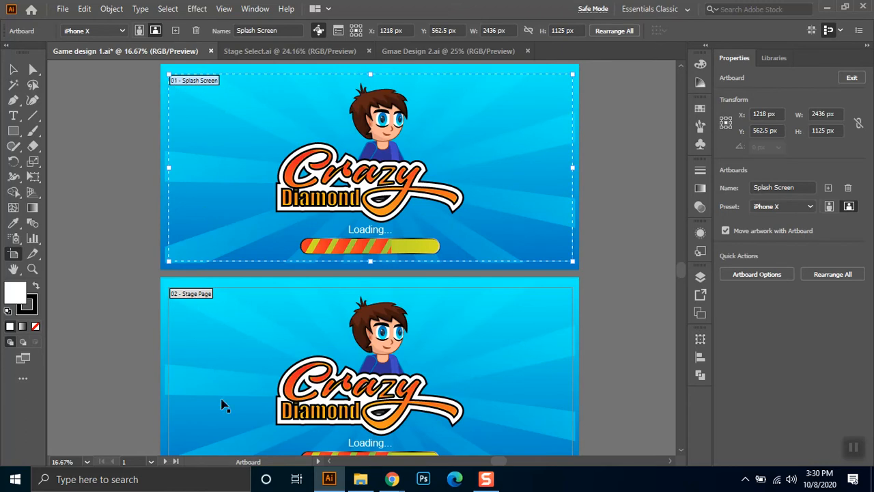
Rearrange both artboards by row with 20 px spacing, moving the artwork with them.
click(606, 31)
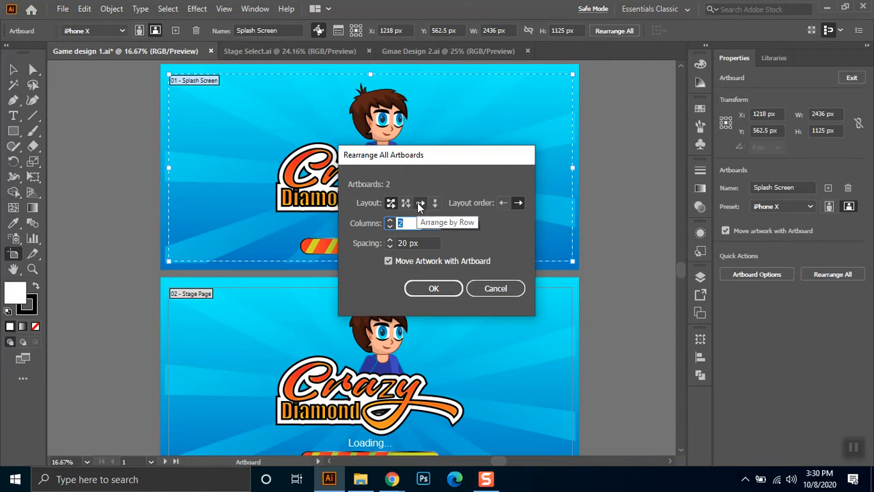
click(433, 288)
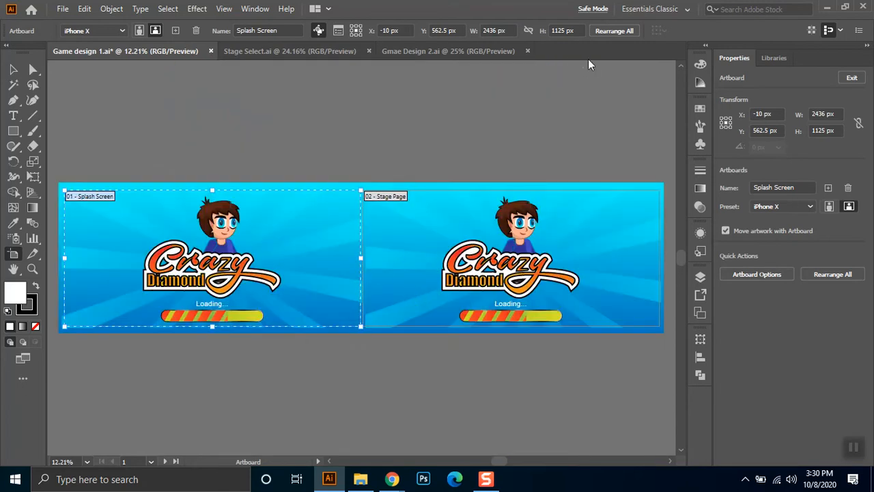
Rearrange both artboards in a grid by column with 2 rows and 50 px spacing, moving the artwork with them.
click(614, 31)
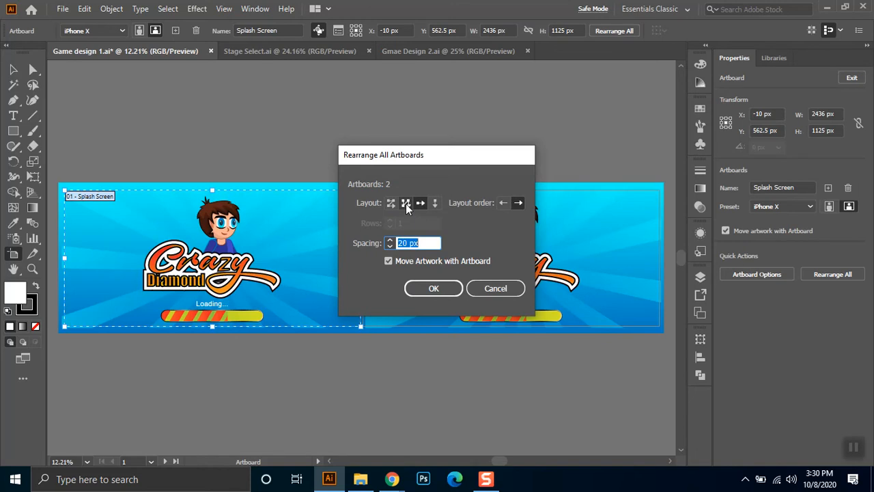
click(405, 203)
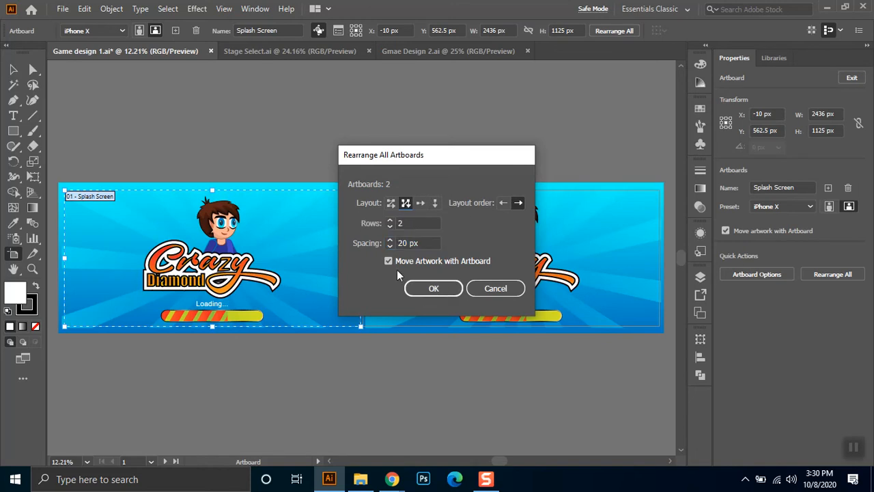
drag(420, 156, 501, 56)
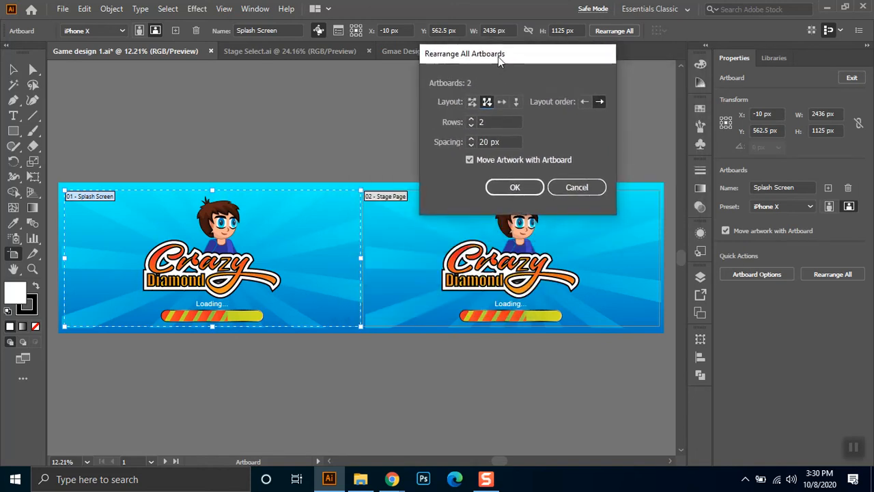
click(490, 141)
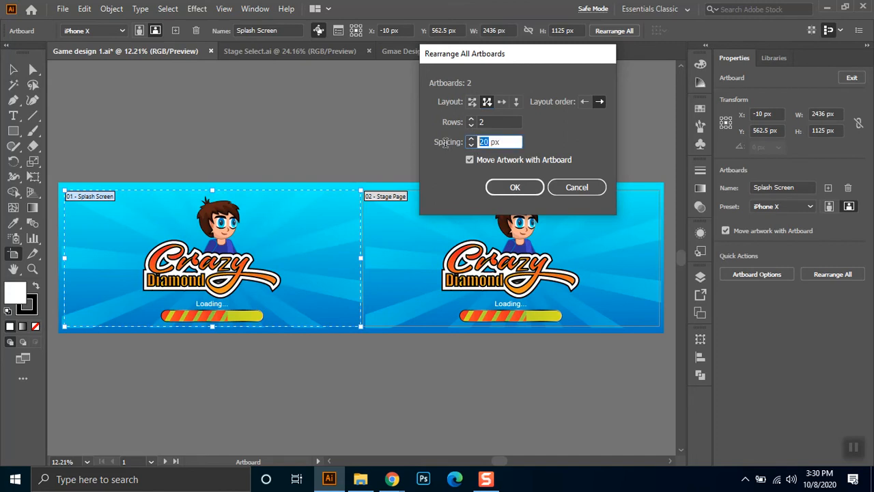
text(50)
click(527, 189)
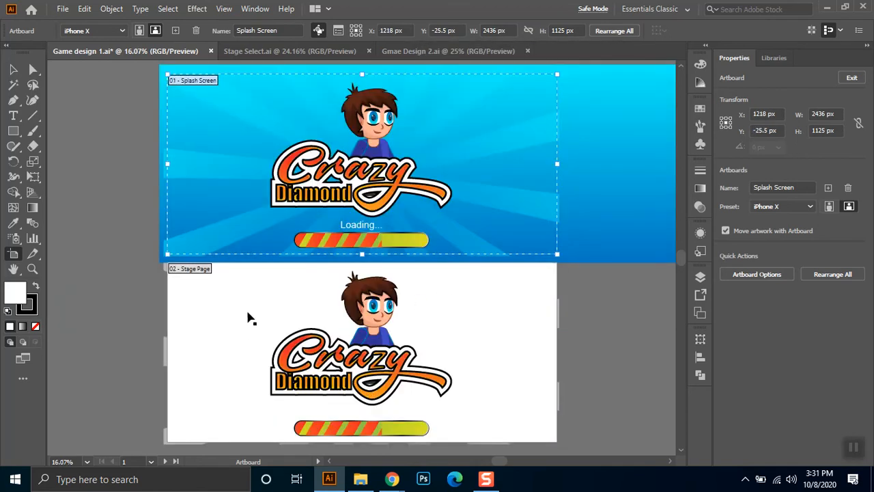
Select the stray blue background rectangle, then undo the last artboard grid rearrangement.
click(13, 69)
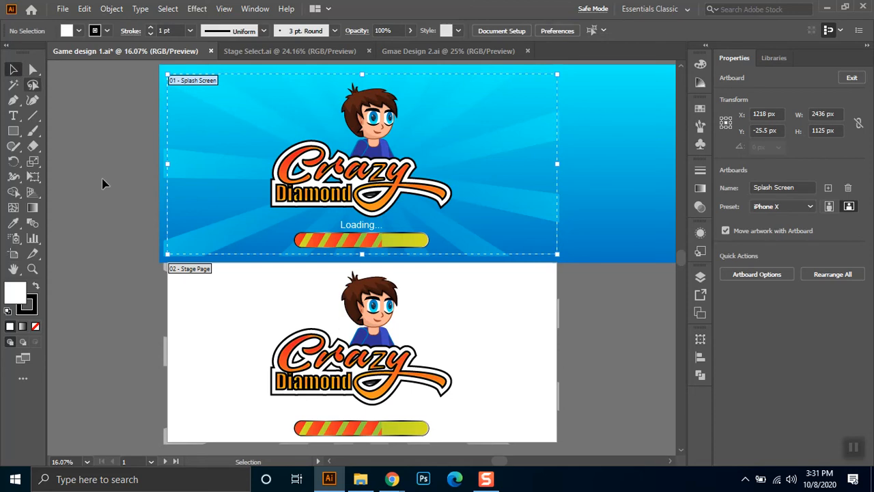
click(615, 196)
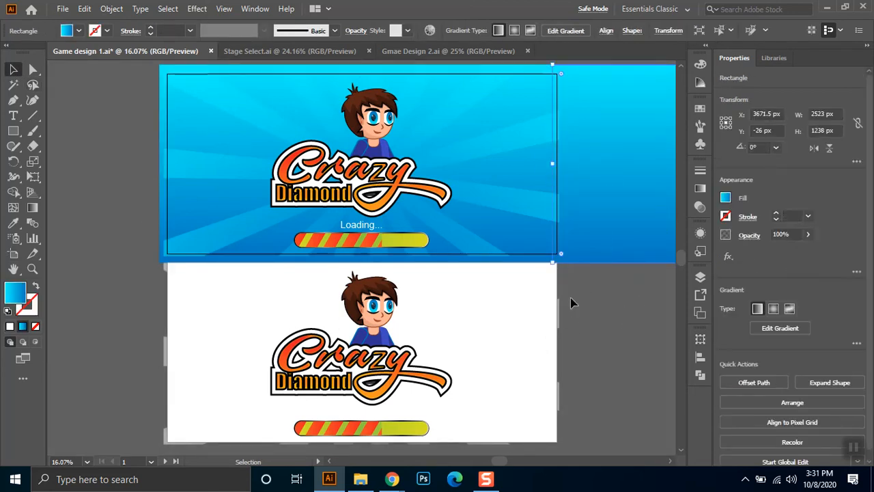
click(455, 362)
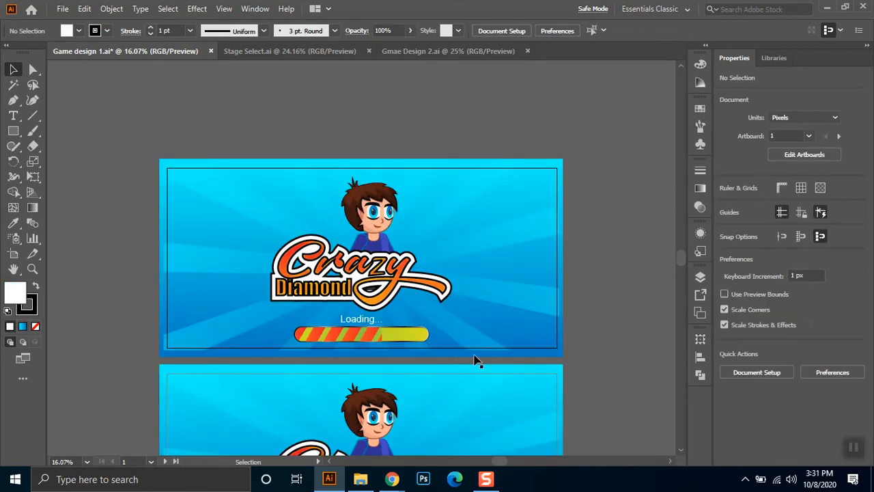
scroll(474, 359, down, 2)
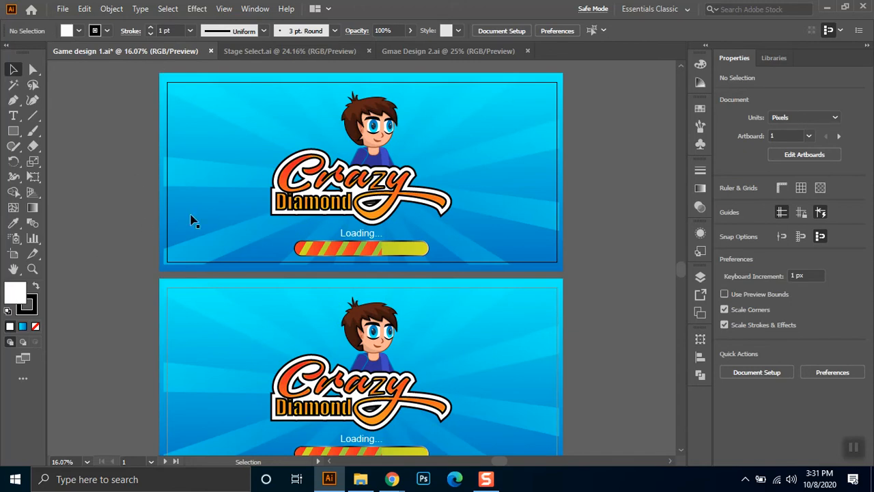
Create a new document from the recent iPhone X preset, 2436 x 1125 px.
click(65, 9)
click(85, 25)
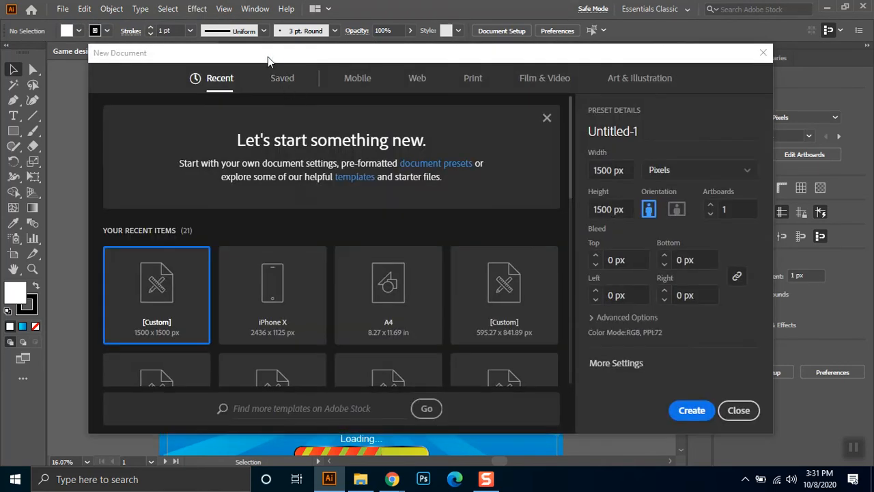
drag(267, 57, 524, 80)
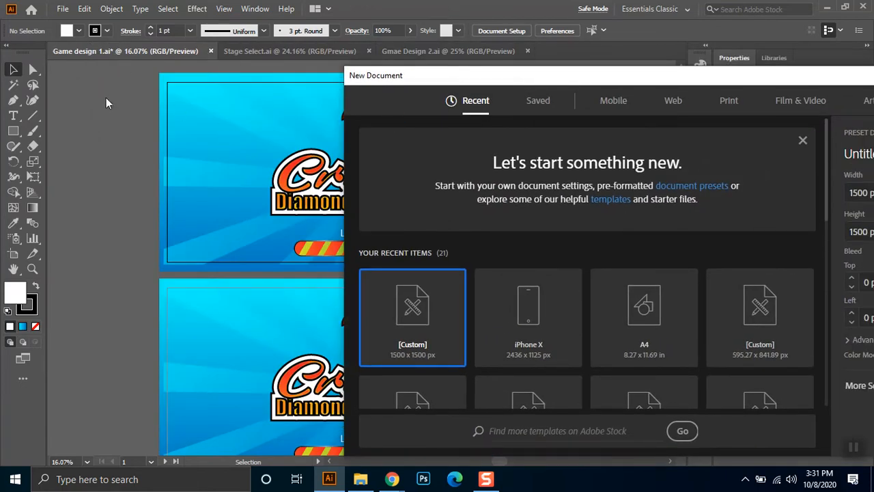
drag(581, 82, 337, 45)
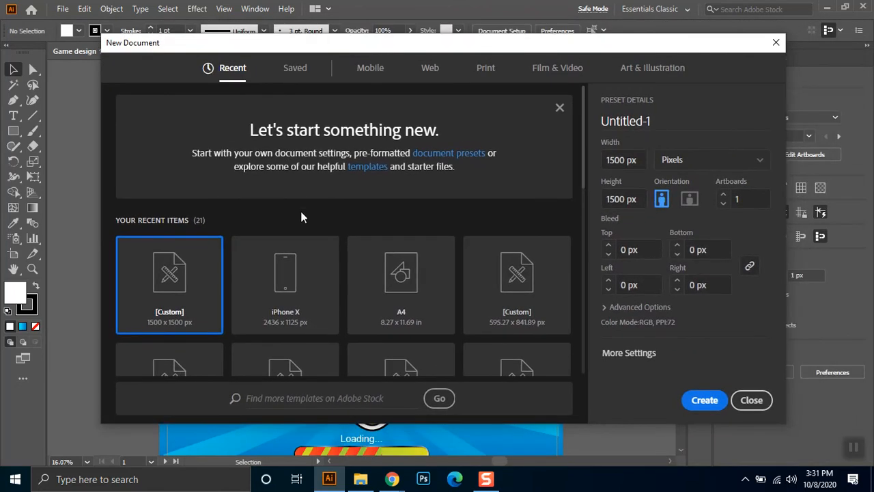
click(313, 280)
click(707, 402)
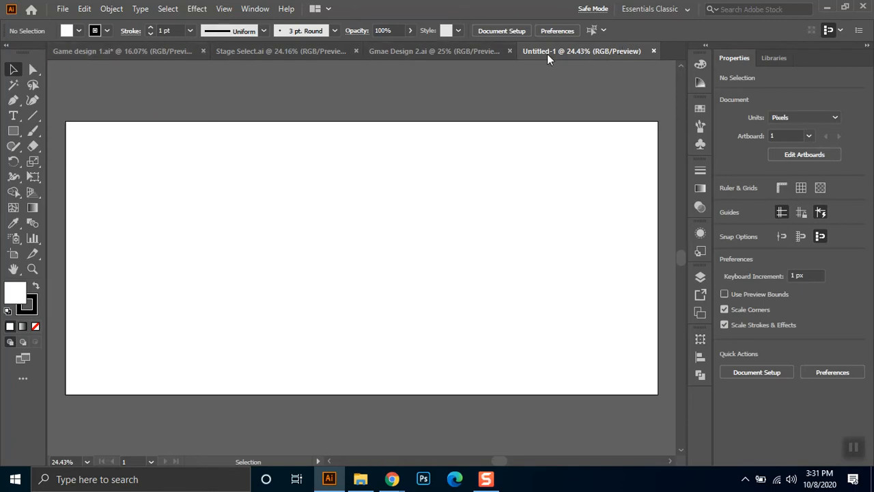
Copy the Crazy Diamond logo from the splash screen in Game design 1.ai and paste it into the new untitled document.
click(179, 50)
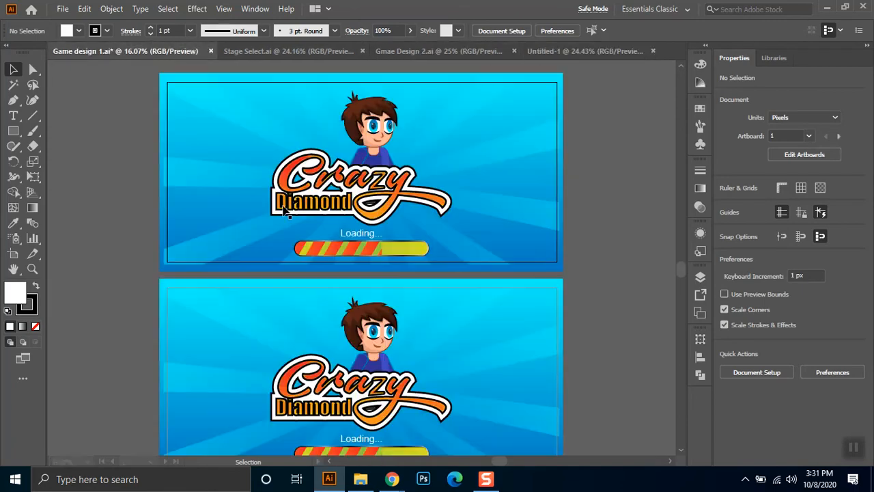
click(325, 198)
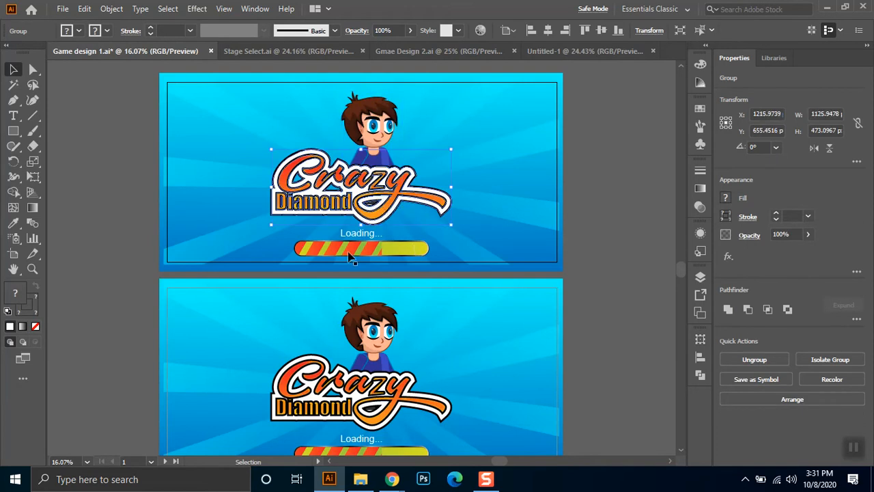
key(ctrl)
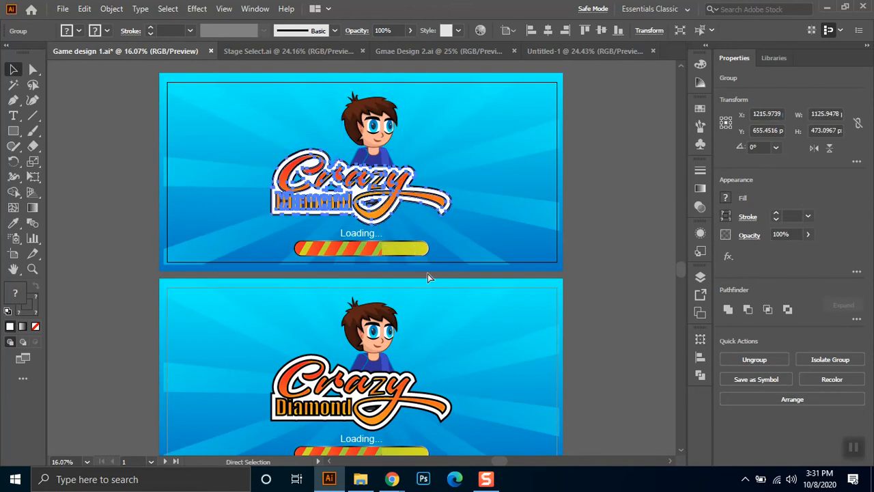
click(558, 55)
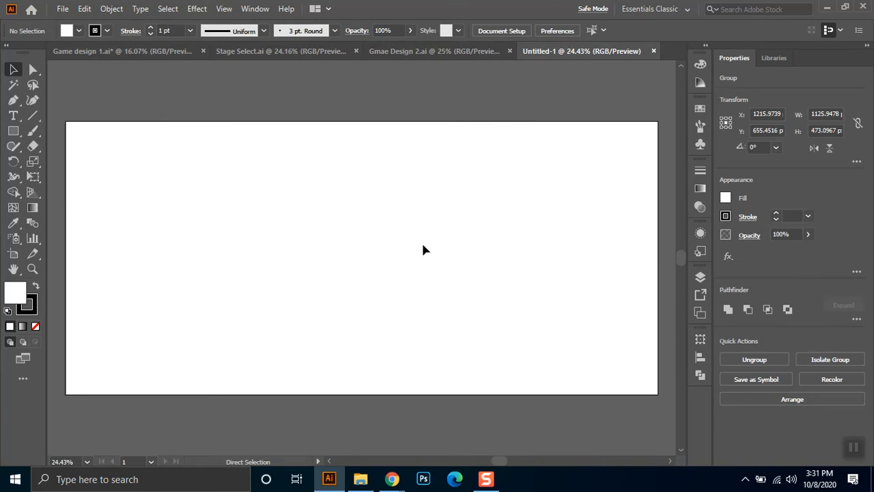
key(ctrl+v)
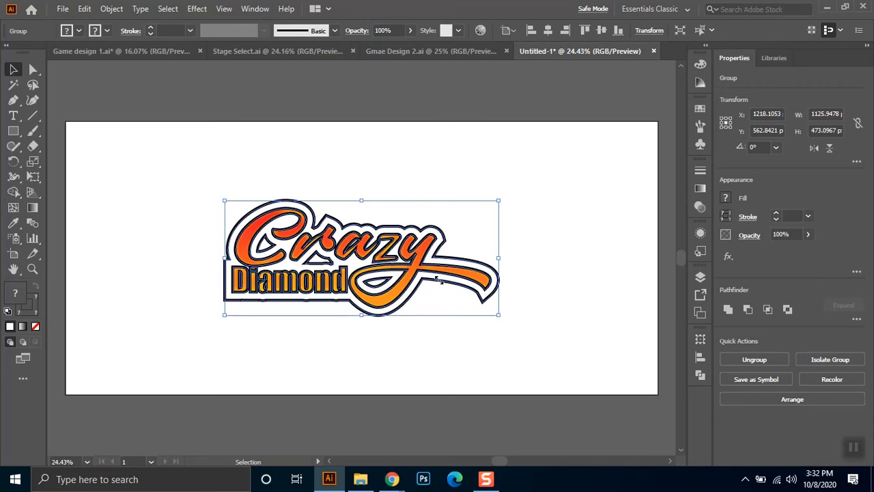
Scale the pasted logo down to about 719 x 302 px and place it in the artboard's lower-left corner.
drag(497, 316, 398, 283)
drag(410, 317, 160, 355)
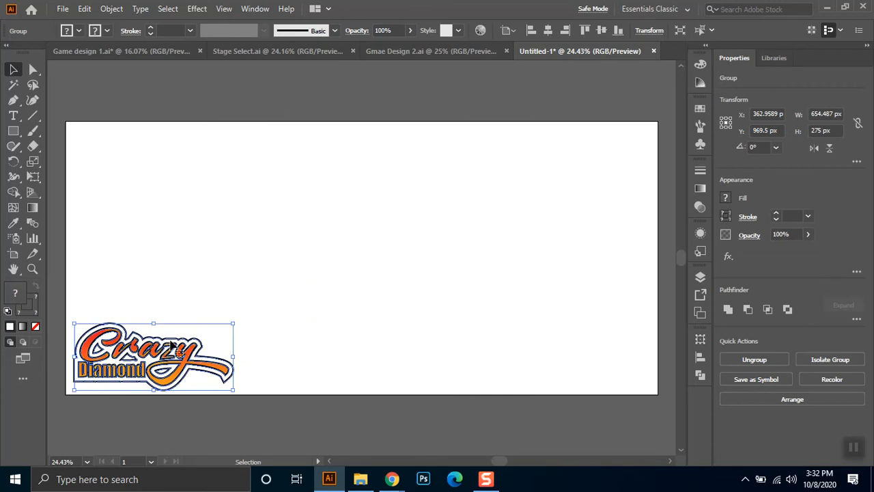
drag(235, 325, 250, 306)
drag(203, 359, 203, 353)
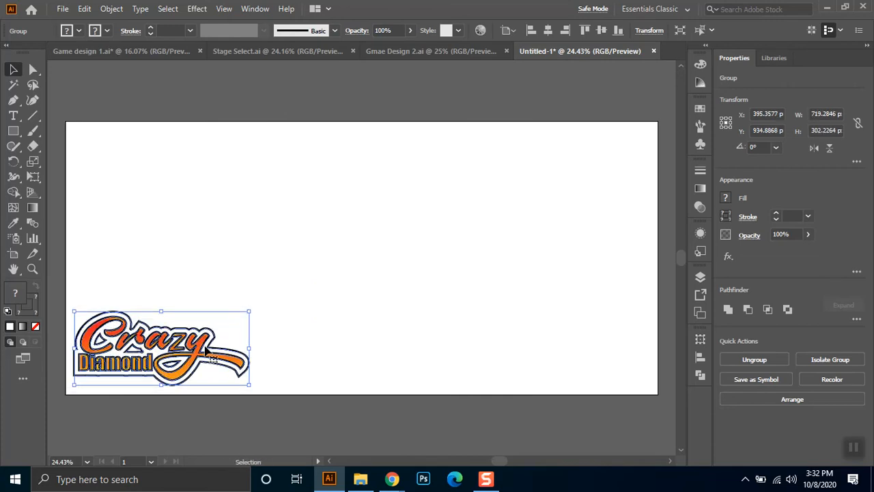
click(337, 323)
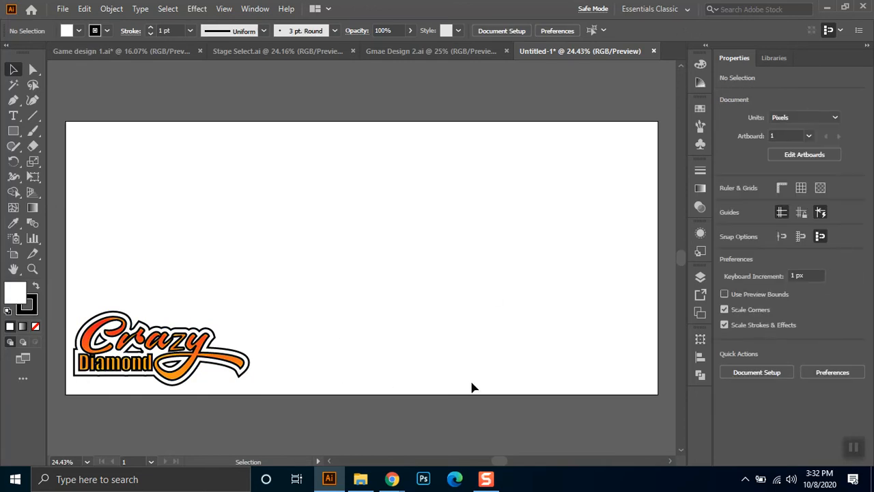
Enlarge the logo slightly to about 778 x 327 px and nudge it down within the lower-left corner.
click(220, 348)
drag(266, 308, 267, 306)
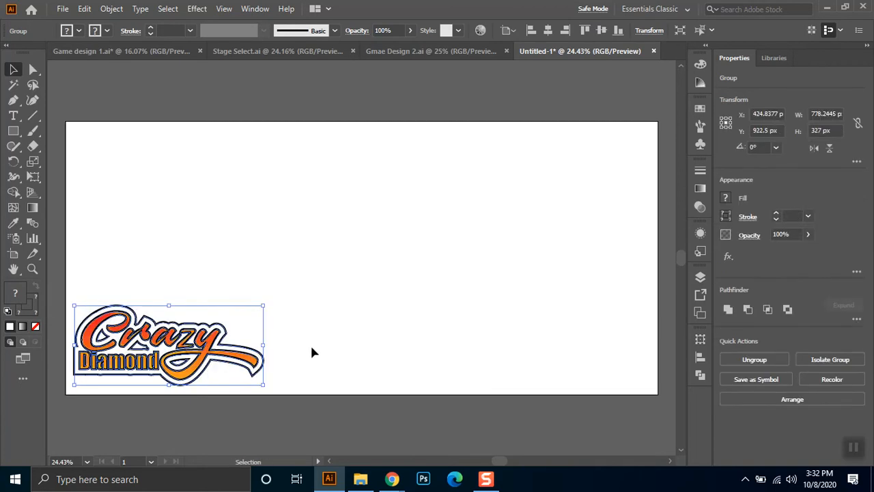
click(420, 340)
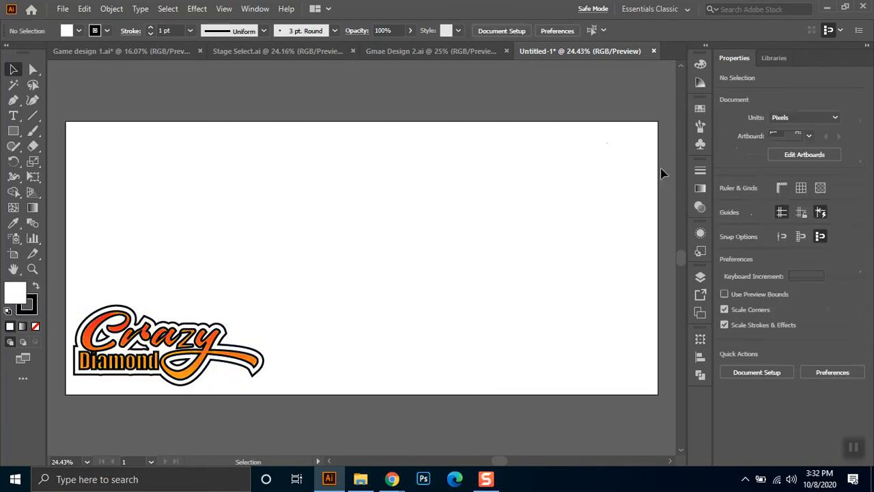
click(191, 351)
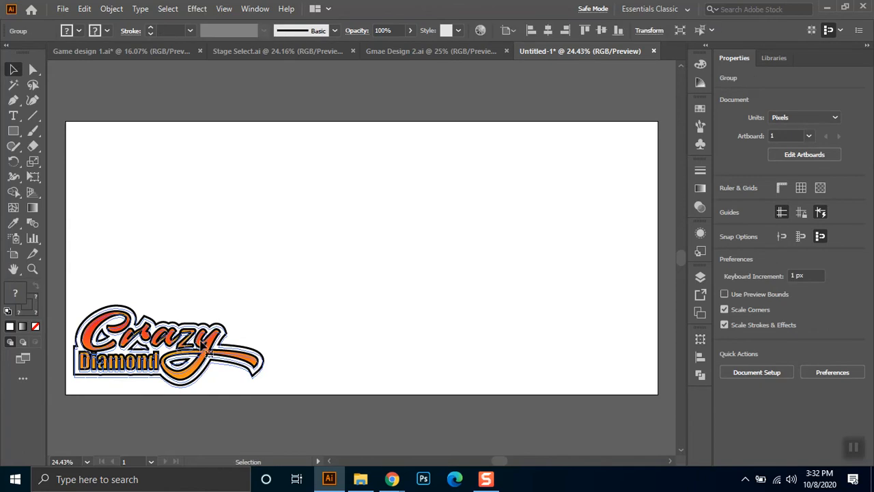
click(306, 256)
Draw a rectangle about 1074 x 266 px in the middle of the artboard with a dark blue fill and no stroke.
click(13, 130)
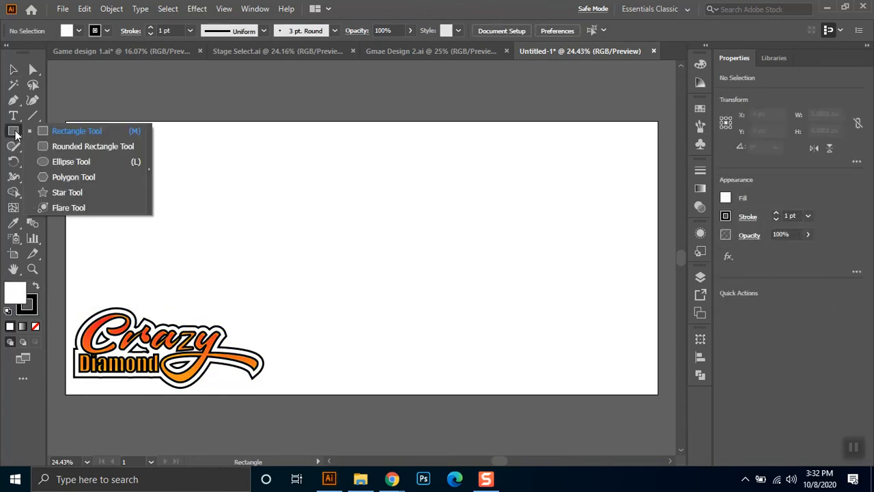
click(92, 130)
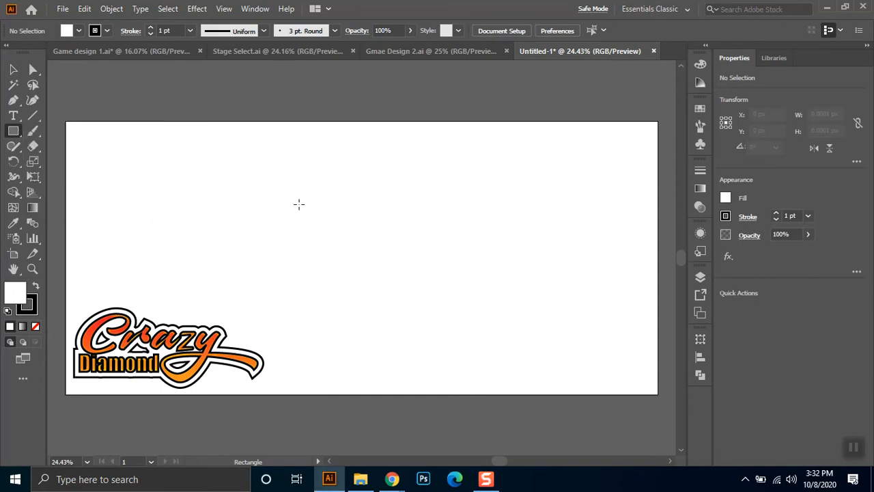
drag(246, 197, 509, 260)
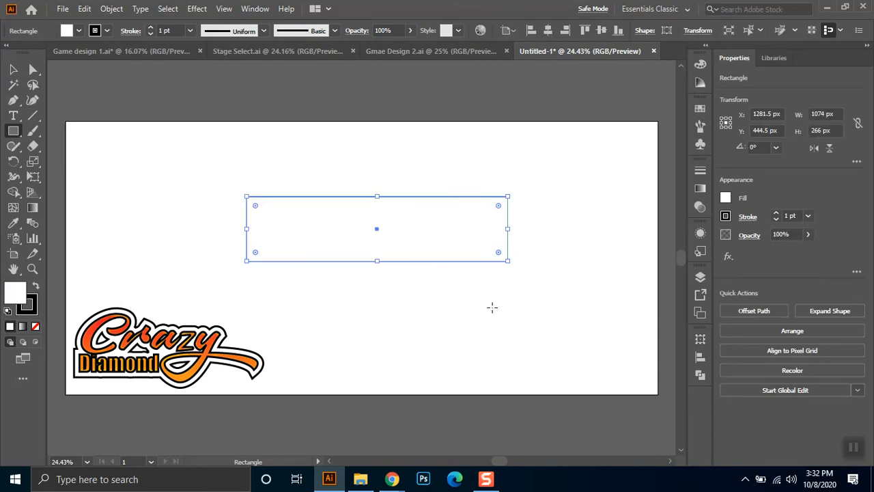
click(79, 30)
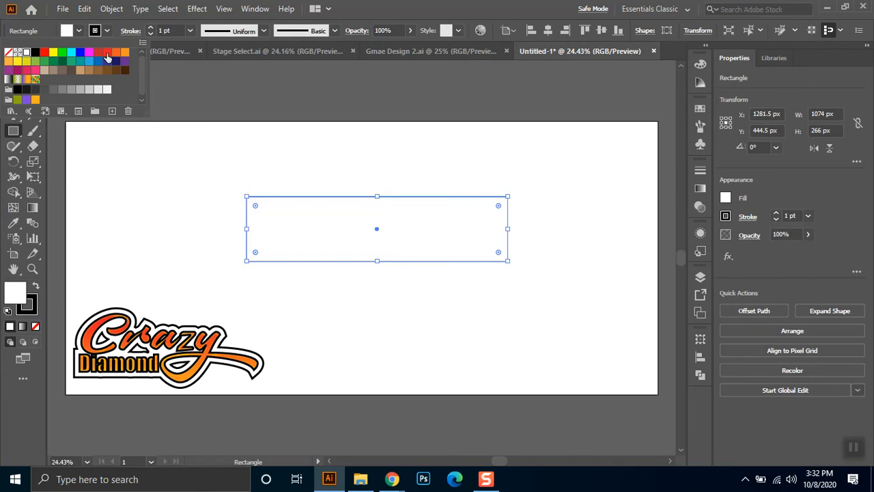
click(107, 63)
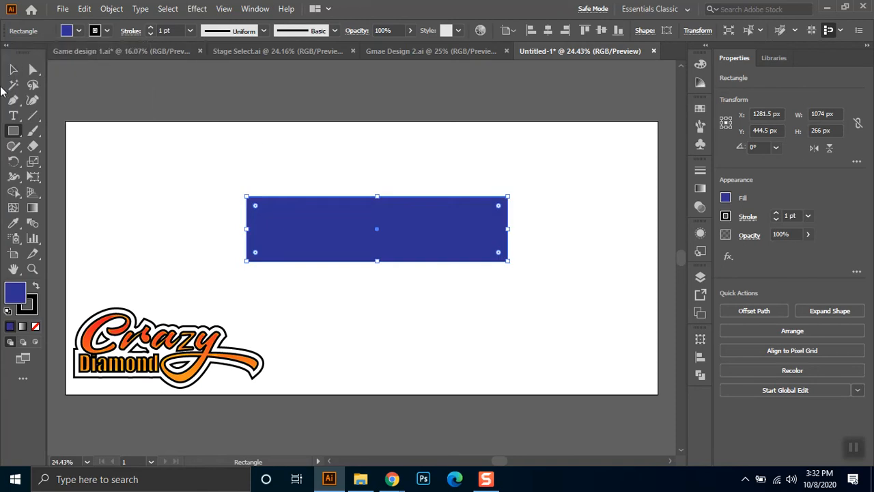
click(34, 71)
click(107, 30)
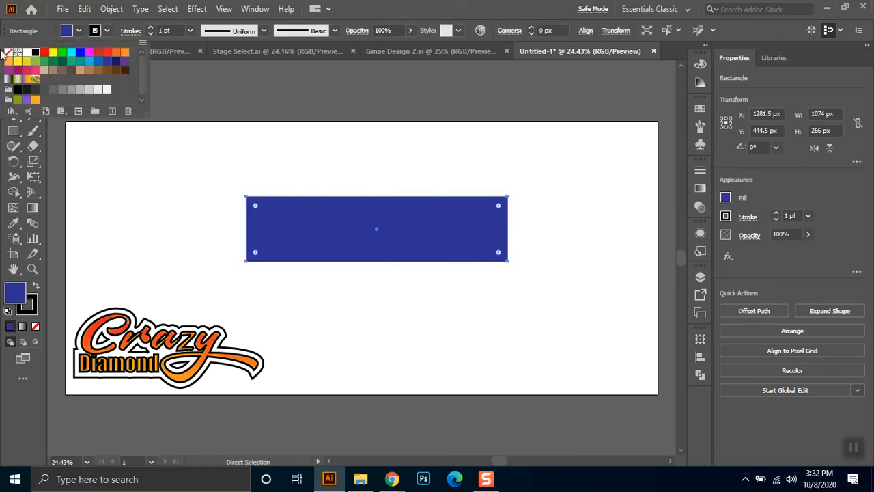
click(8, 52)
Round the blue rectangle's corners fully into a pill shape and move it slightly down and to the right.
click(256, 205)
mouse_move(255, 205)
mouse_down()
mouse_move(351, 273)
mouse_move(310, 225)
mouse_move(369, 255)
mouse_up()
key(v)
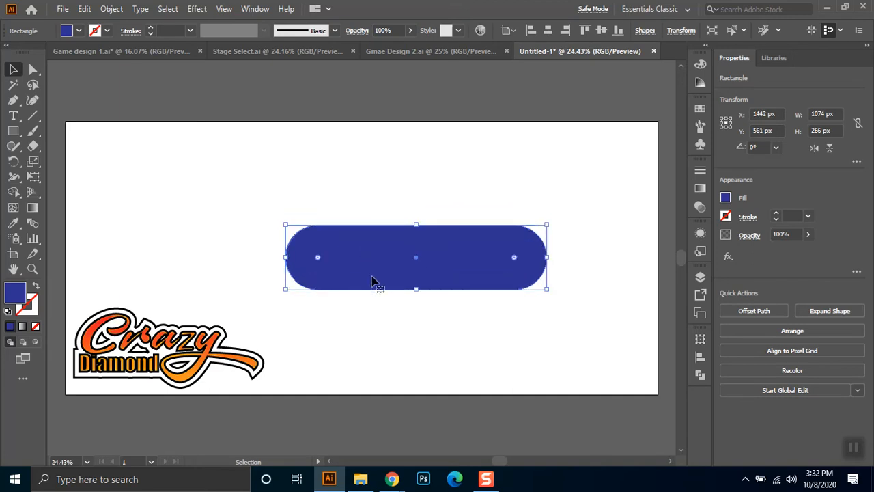
Try stretching the blue rounded shape to about 632 px tall, and then squashing it to about 164 px tall.
click(33, 70)
click(293, 254)
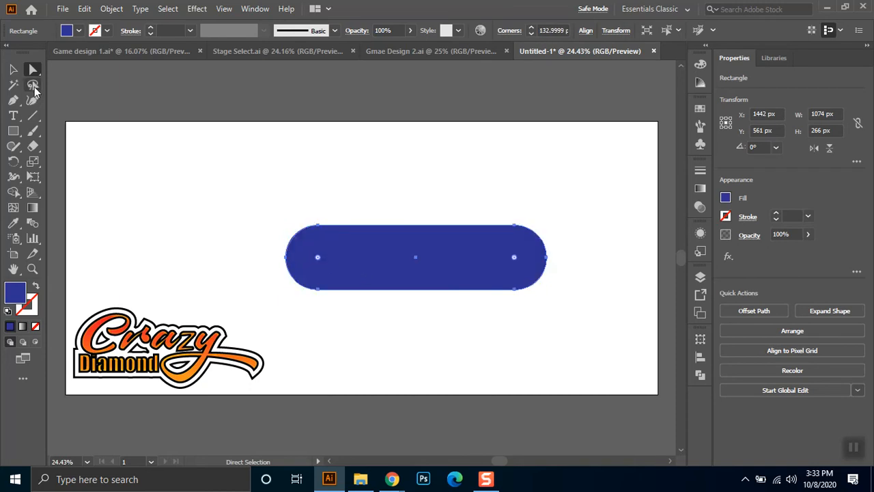
click(15, 71)
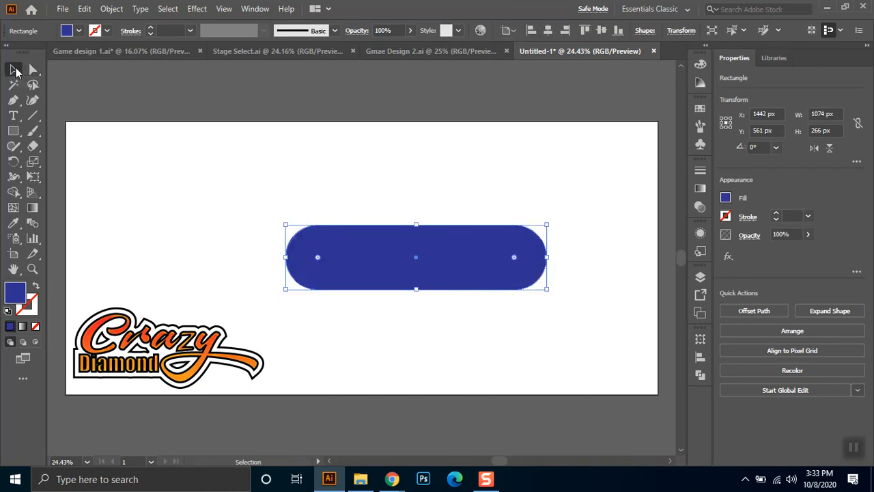
drag(416, 225, 415, 135)
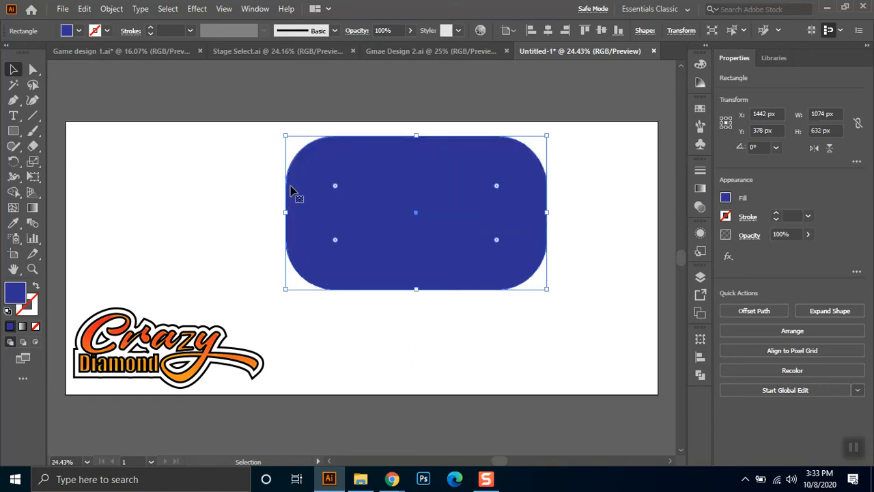
click(316, 334)
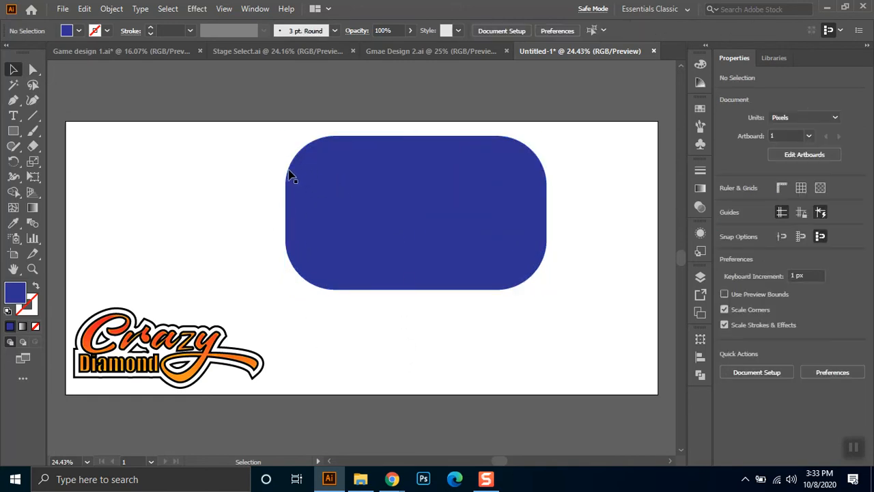
click(312, 228)
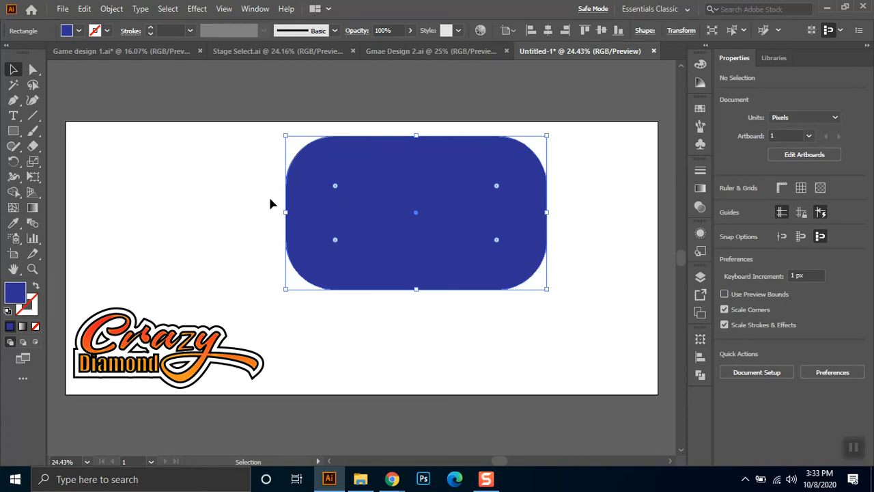
drag(418, 137, 419, 250)
click(384, 314)
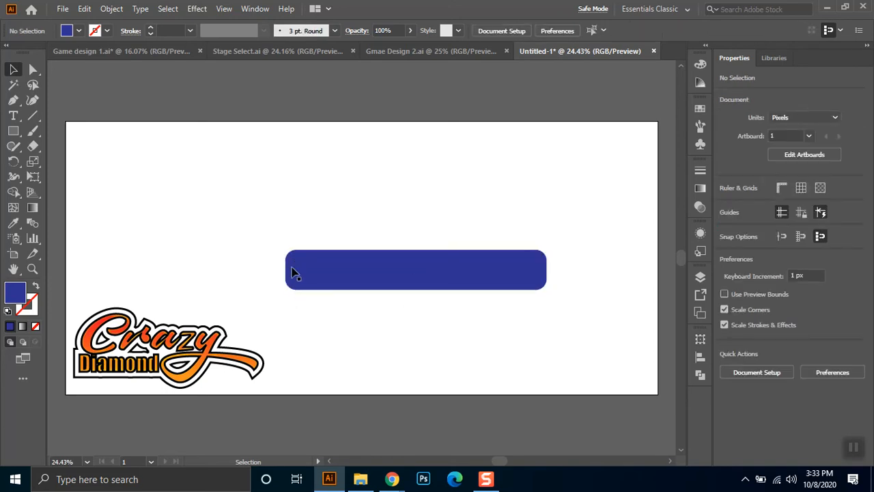
click(315, 275)
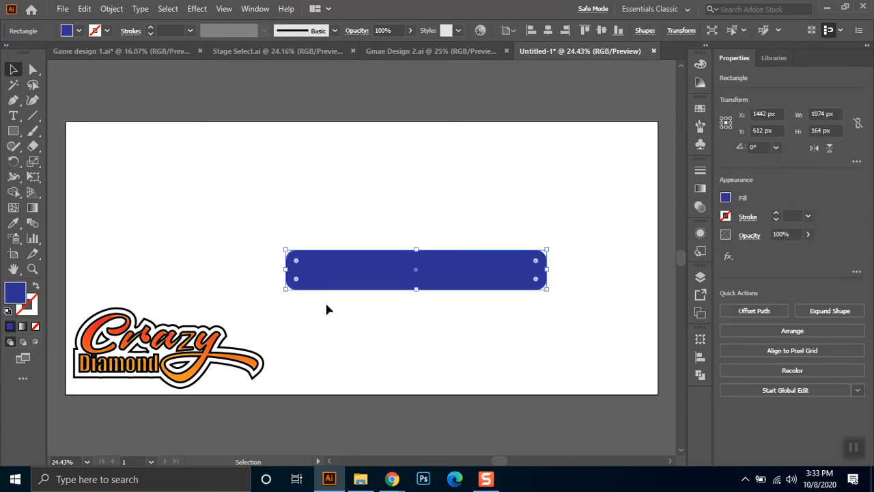
Undo the height changes to the blue shape, back to the 266 px tall pill.
key(ctrl+z)
key(ctrl+z)
key(ctrl+z)
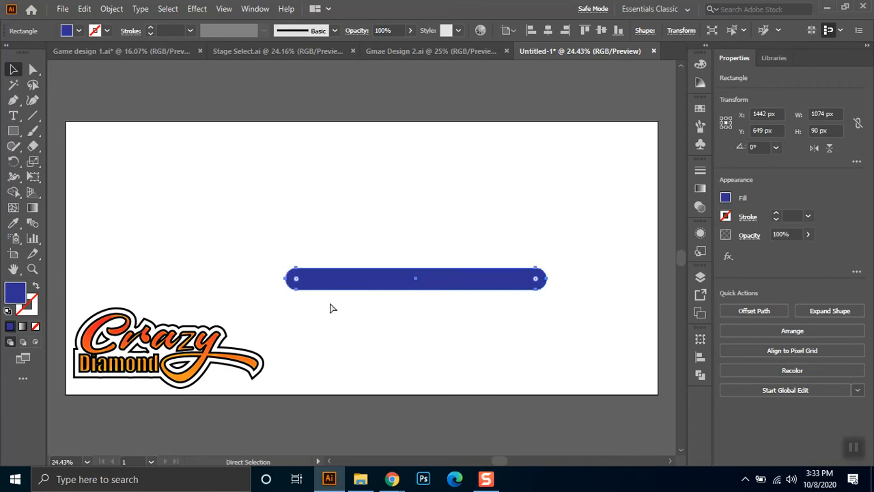
key(ctrl+shift+z)
key(v)
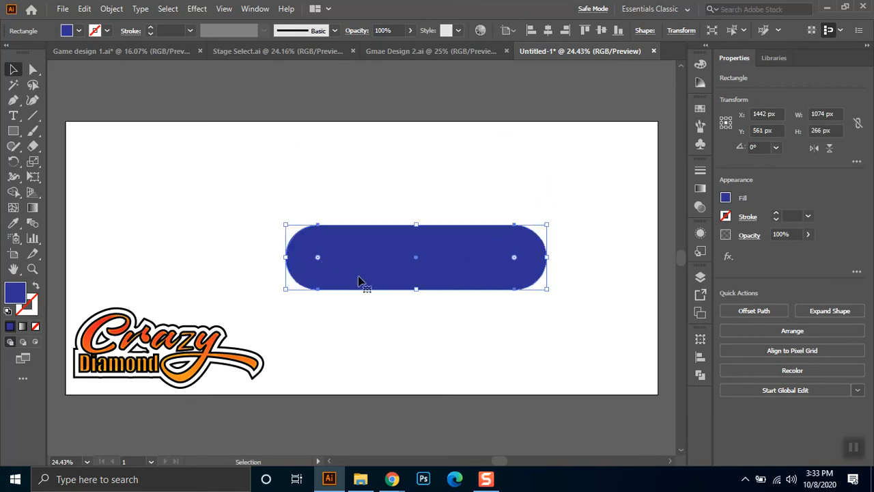
Convert the rounded blue rectangle into a plain path with the Unite shape mode and select it.
key(a)
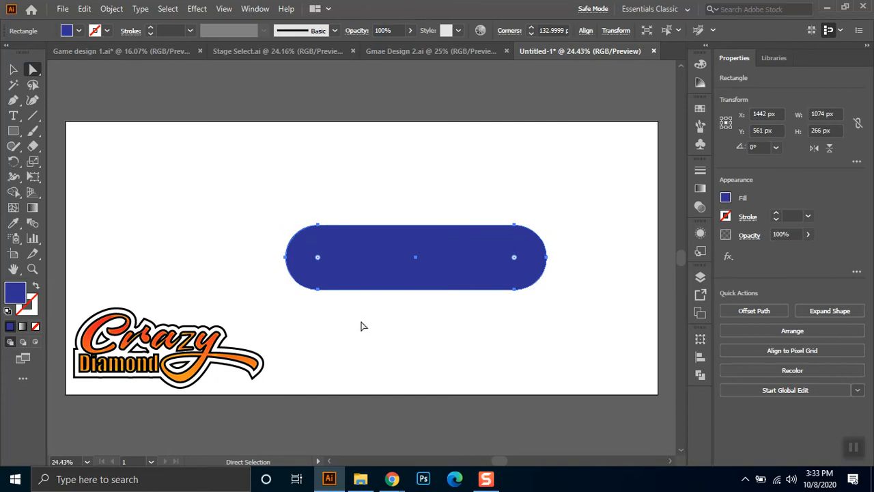
drag(318, 258, 348, 269)
click(700, 375)
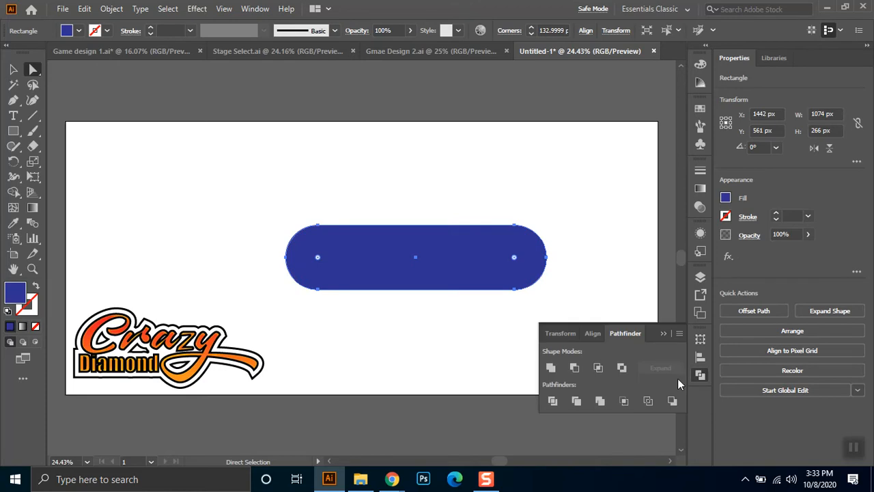
click(546, 370)
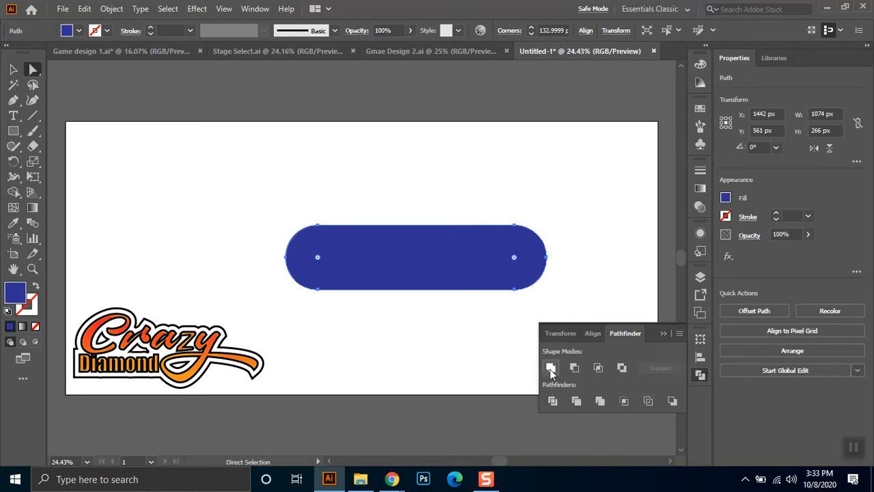
click(14, 69)
drag(209, 159, 348, 282)
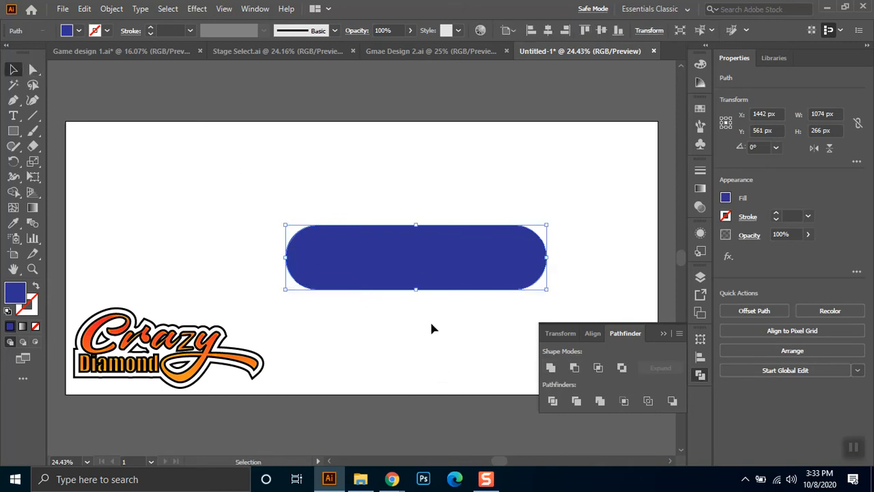
Try stretching the united pill to about 636 px tall and flattening it to a thin bar, and undo both height changes.
click(452, 345)
click(424, 239)
drag(416, 226, 415, 135)
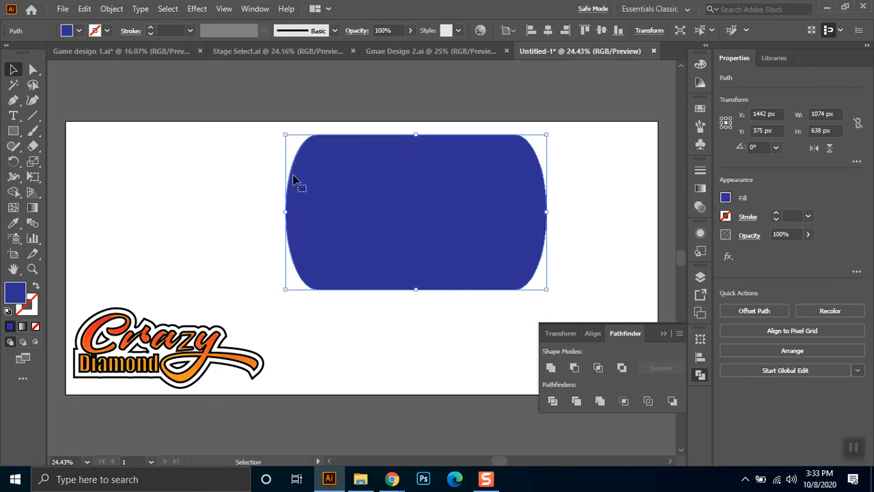
drag(418, 134, 415, 281)
click(398, 312)
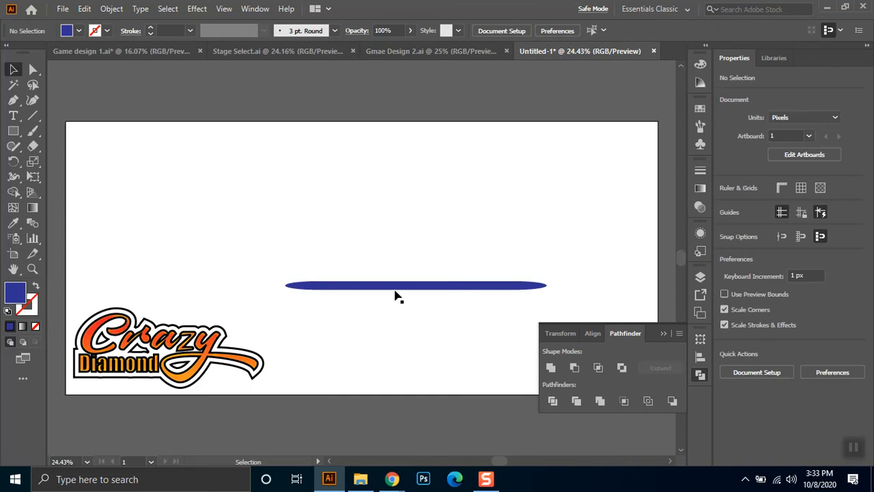
key(ctrl+z)
key(ctrl+z)
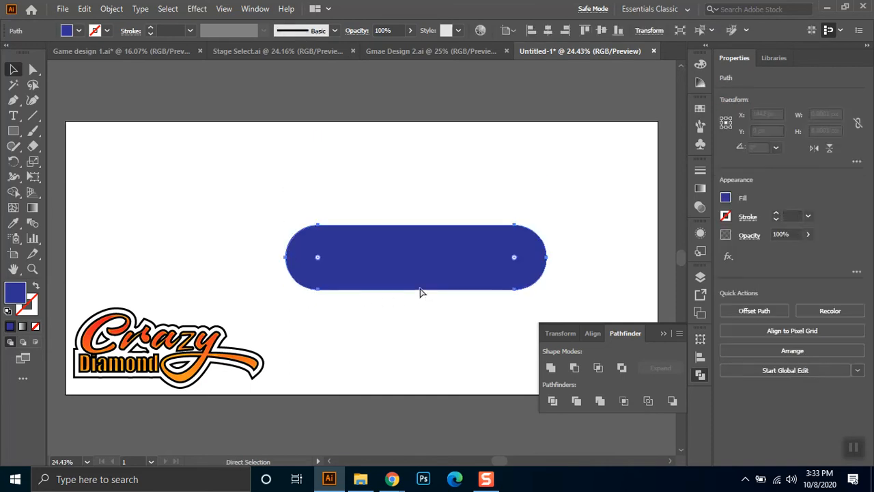
Move the pill up and slightly left, to about X 1368 px, Y 448 px.
drag(434, 256, 415, 229)
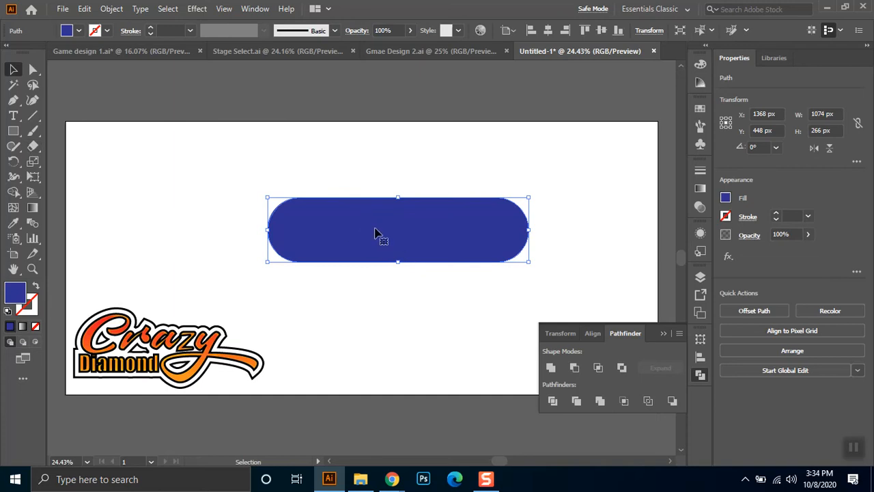
click(113, 9)
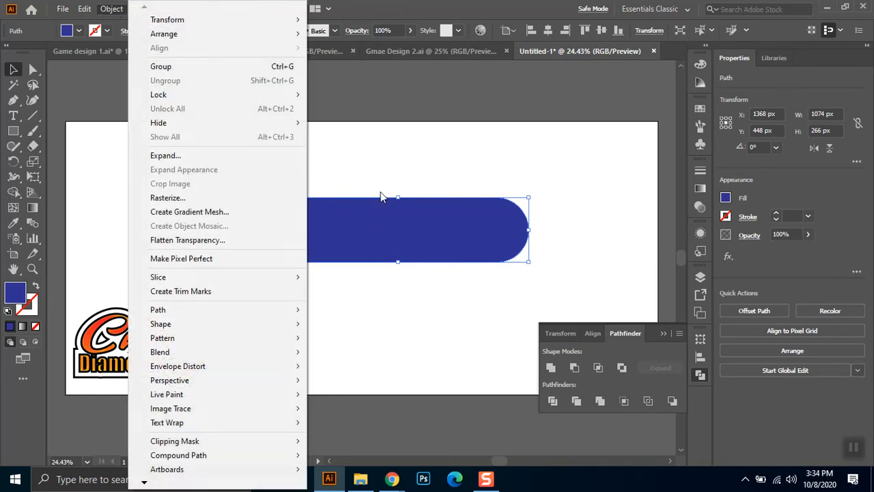
click(415, 225)
Fill the pill with a linear gradient running from blue to black.
click(700, 188)
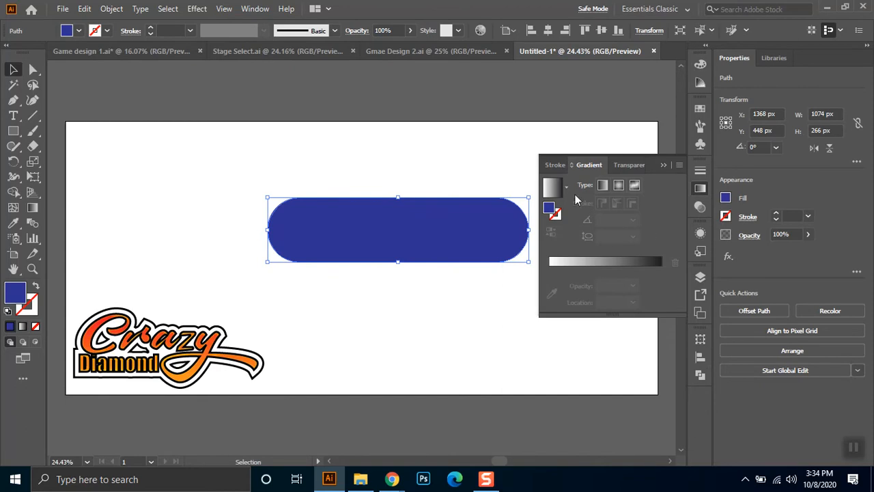
click(553, 186)
double_click(549, 284)
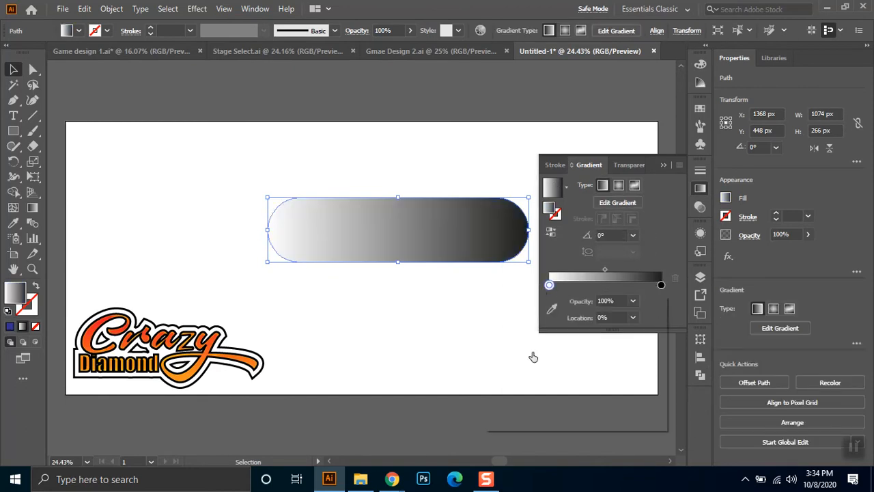
click(569, 335)
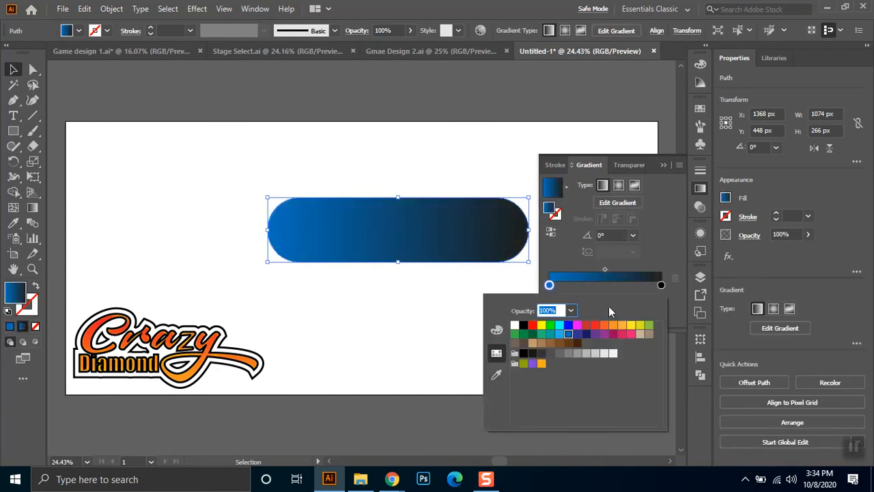
click(660, 286)
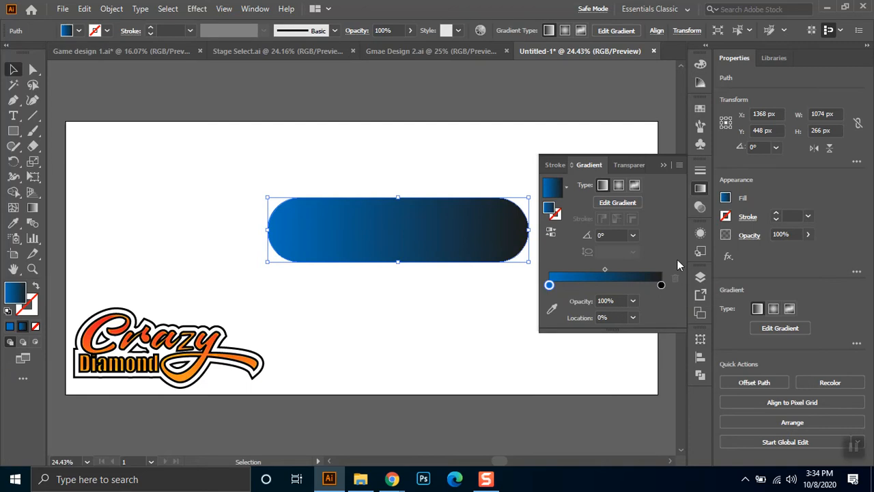
Redraw the pill's gradient vertically at -90°, with blue at the top edge and black at the bottom edge.
key(g)
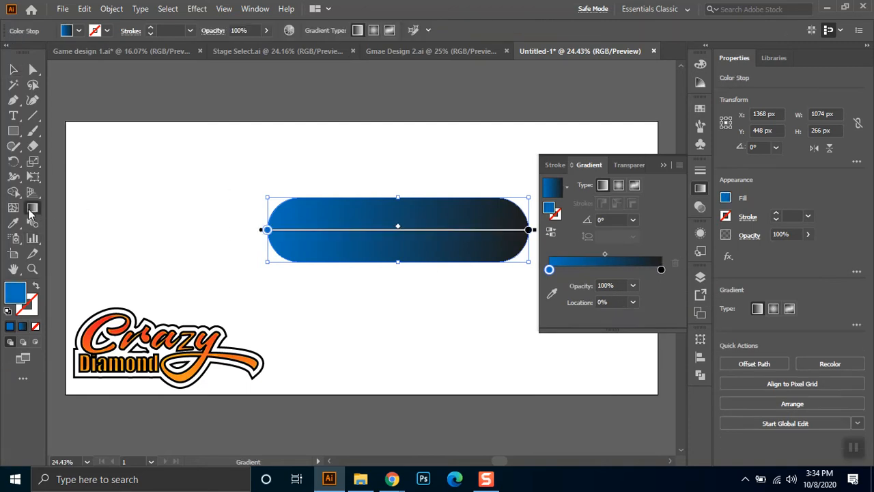
drag(397, 197, 398, 263)
click(13, 68)
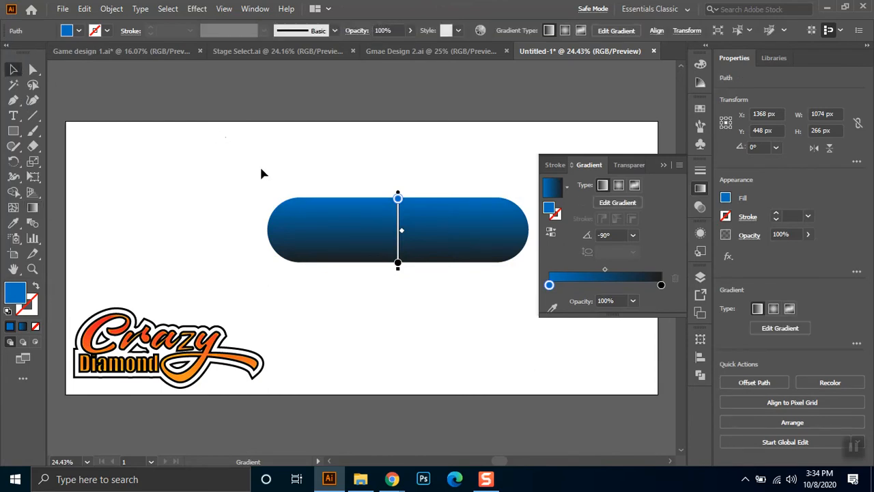
click(413, 270)
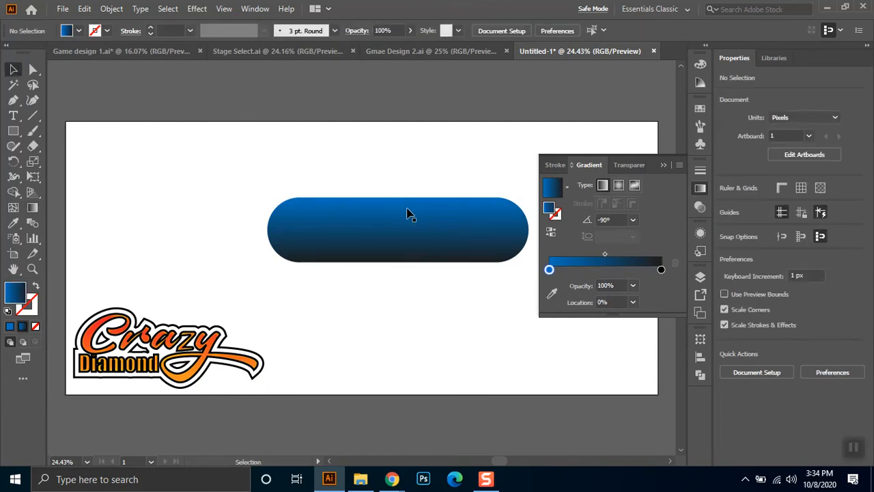
Create an inner copy of the pill with Offset Path, using a -10 px offset and Miter joins.
click(442, 227)
click(112, 9)
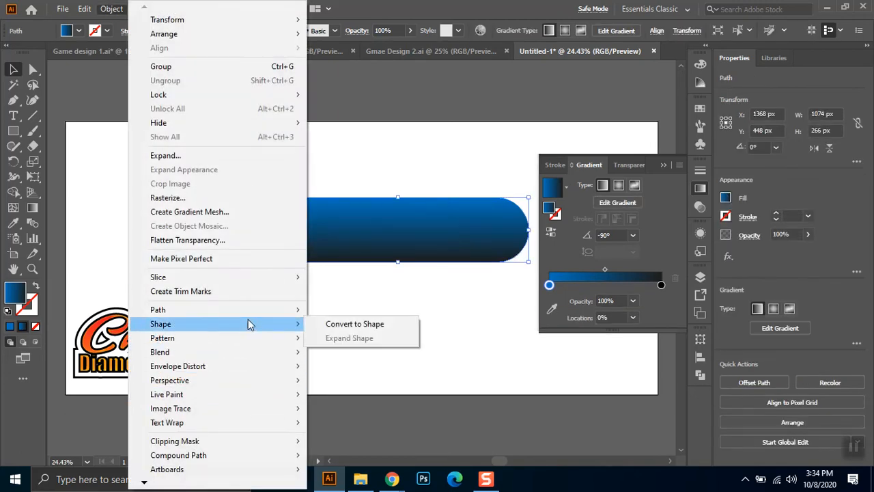
mouse_move(253, 315)
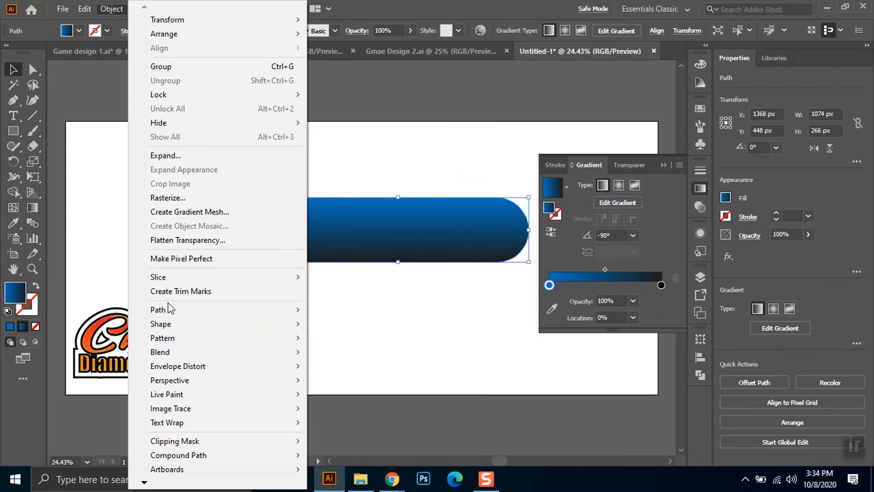
mouse_move(169, 309)
click(350, 357)
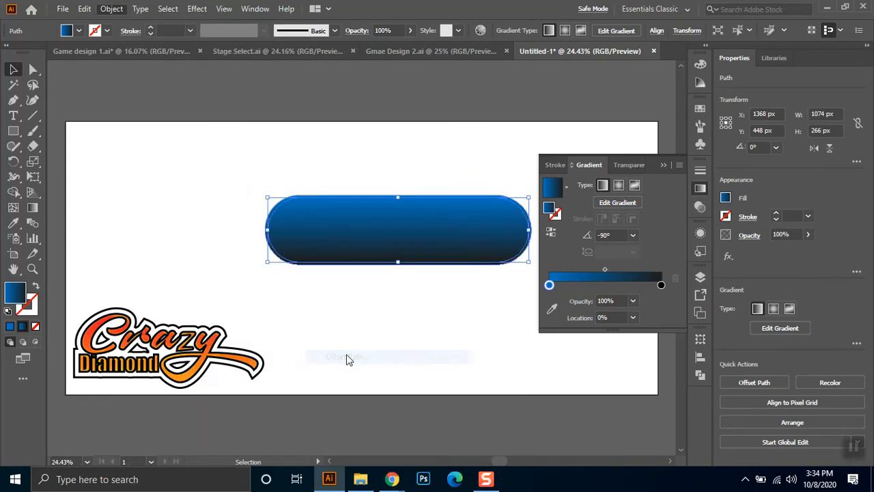
click(531, 167)
key(shift+Down)
key(shift+Down)
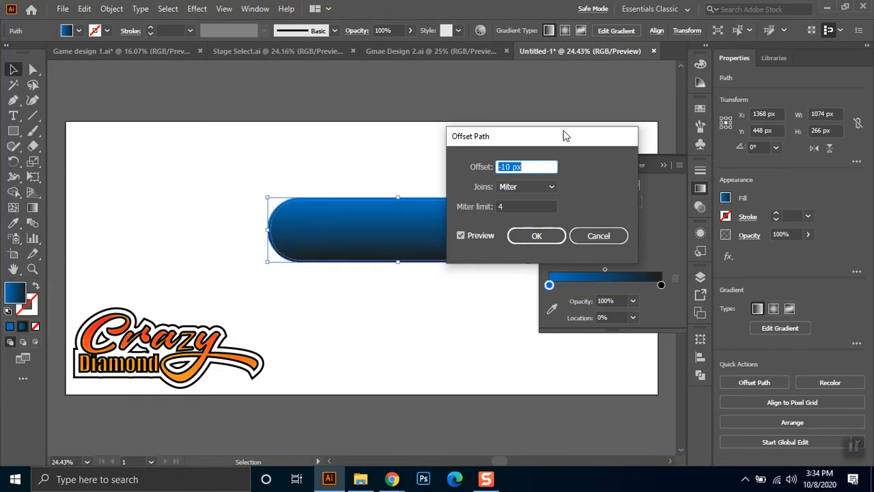
click(563, 237)
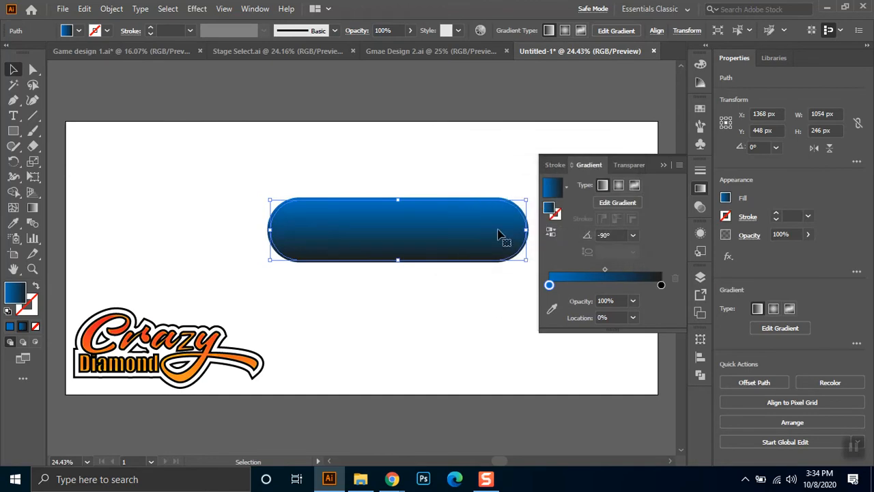
Move the inner pill below the outer one to show both shapes, and undo the move.
drag(412, 232, 395, 310)
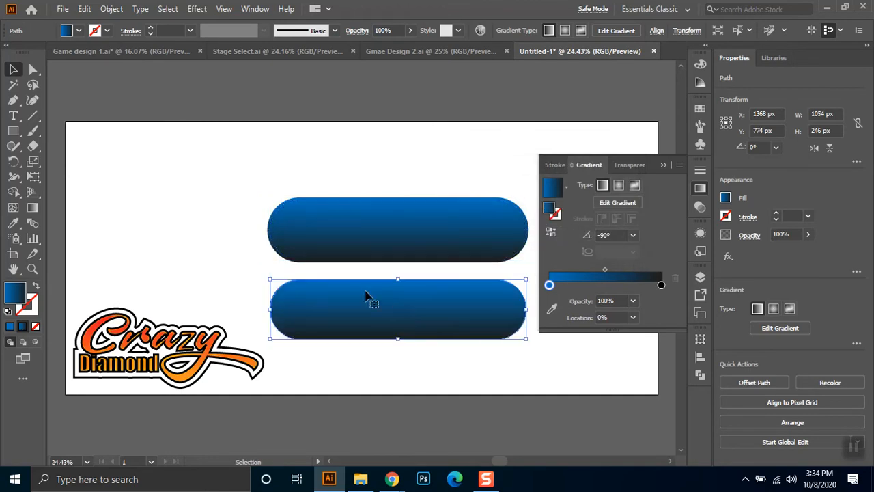
key(ctrl+z)
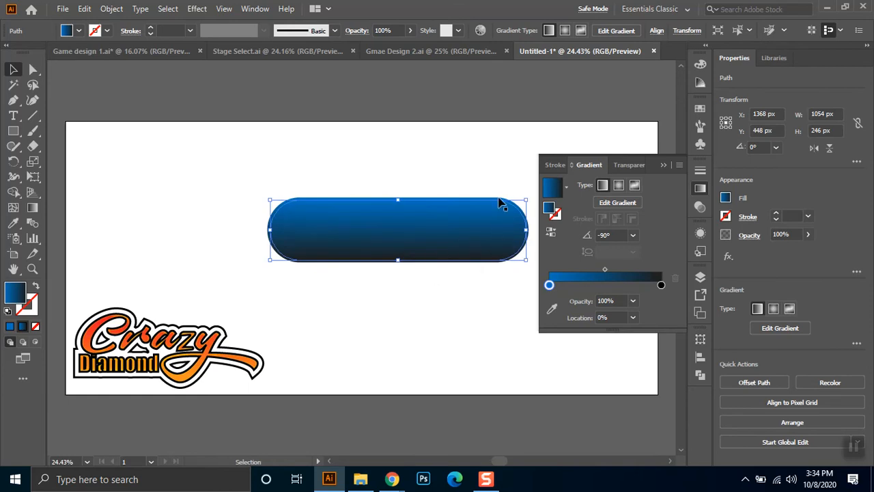
click(400, 315)
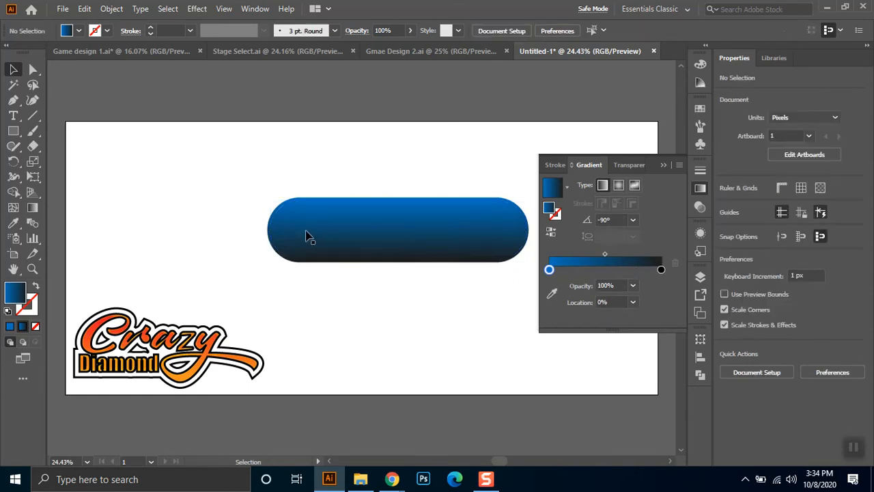
Reverse the outer pill's gradient so black is at the top and blue at the bottom.
click(437, 228)
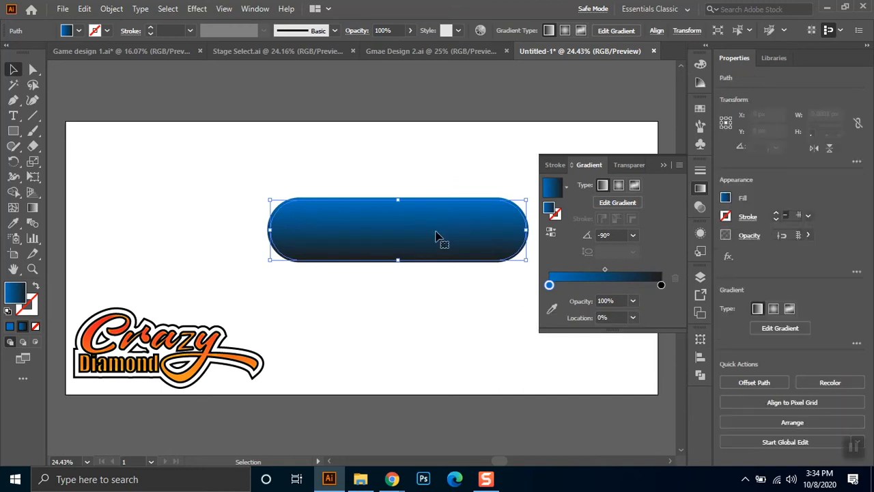
click(463, 198)
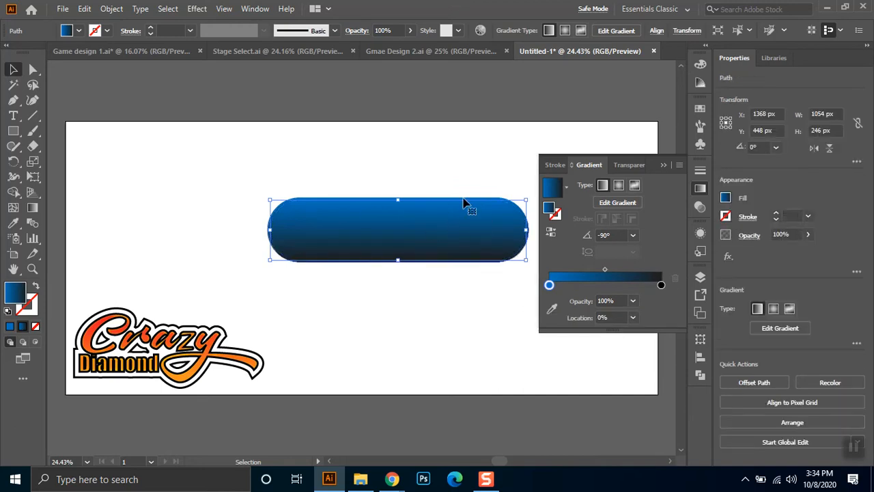
click(551, 236)
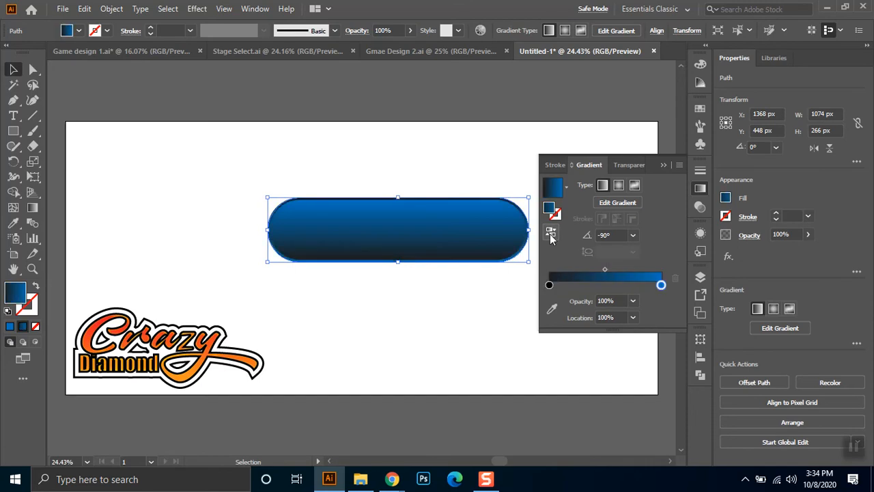
click(486, 283)
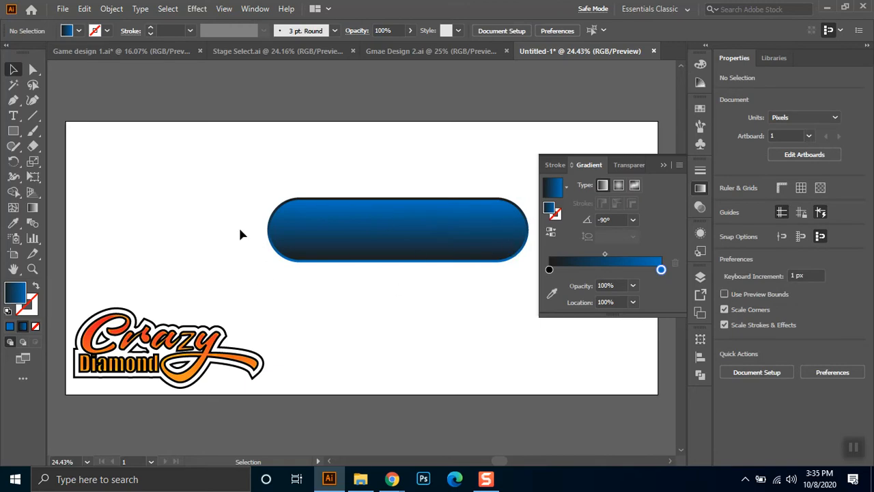
Reverse the outer pill's gradient back to blue on top, and reverse the inner pill's gradient to black on top.
click(32, 269)
drag(234, 170, 546, 295)
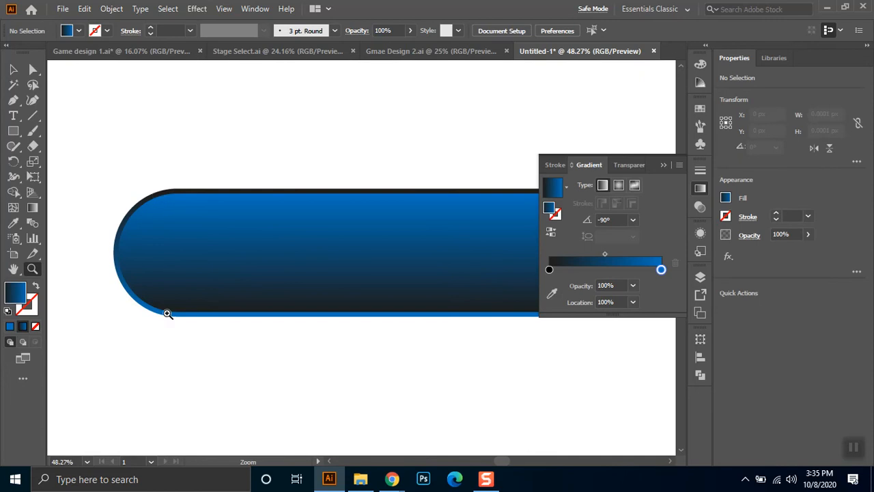
click(13, 69)
key(ctrl+minus)
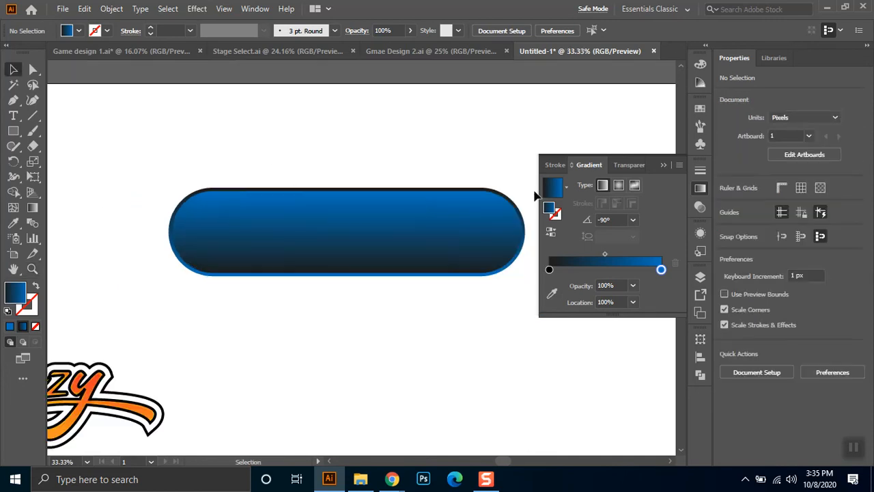
click(663, 164)
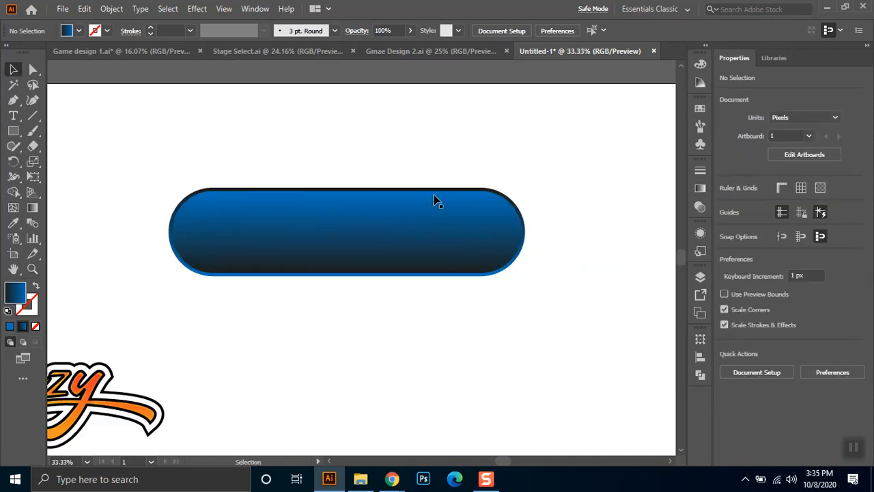
click(441, 195)
click(700, 188)
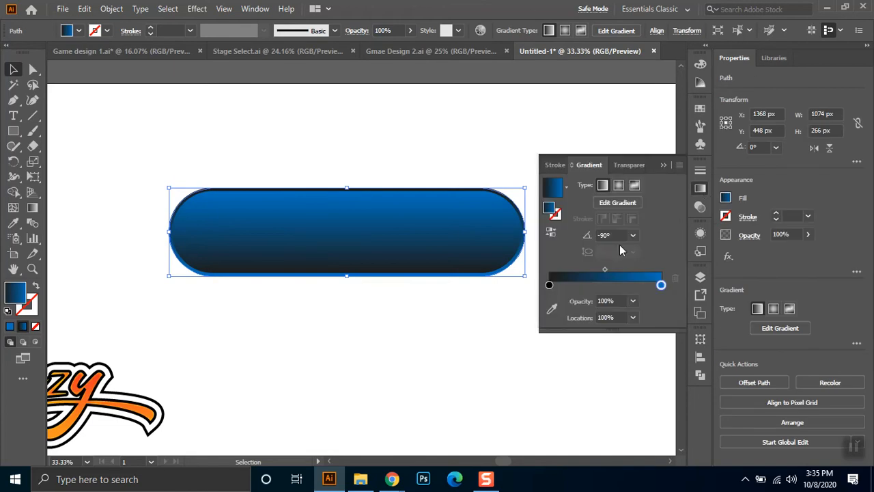
click(550, 233)
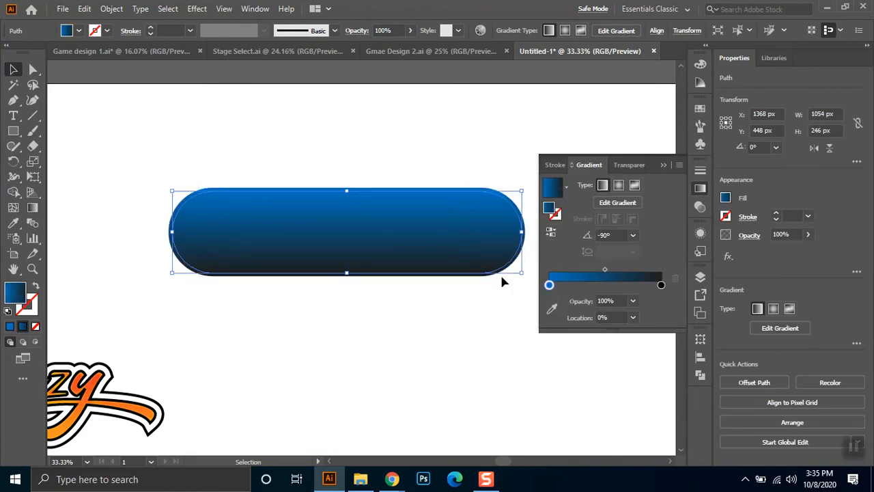
click(551, 236)
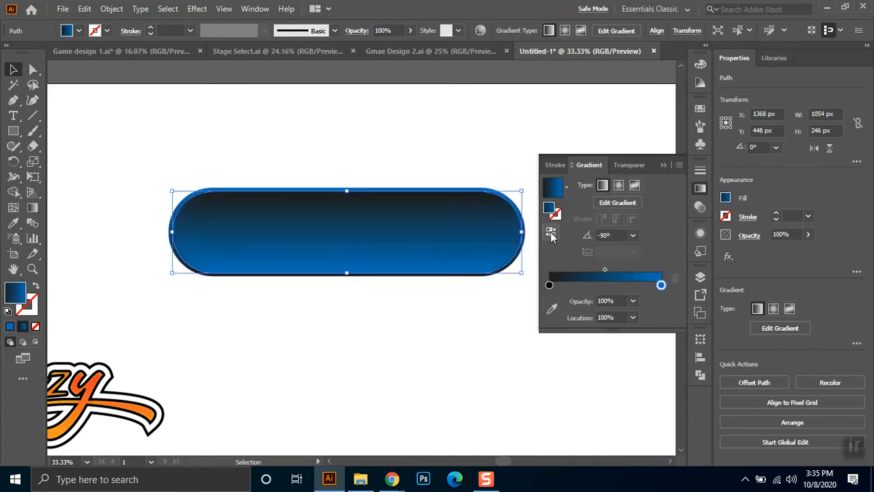
click(473, 351)
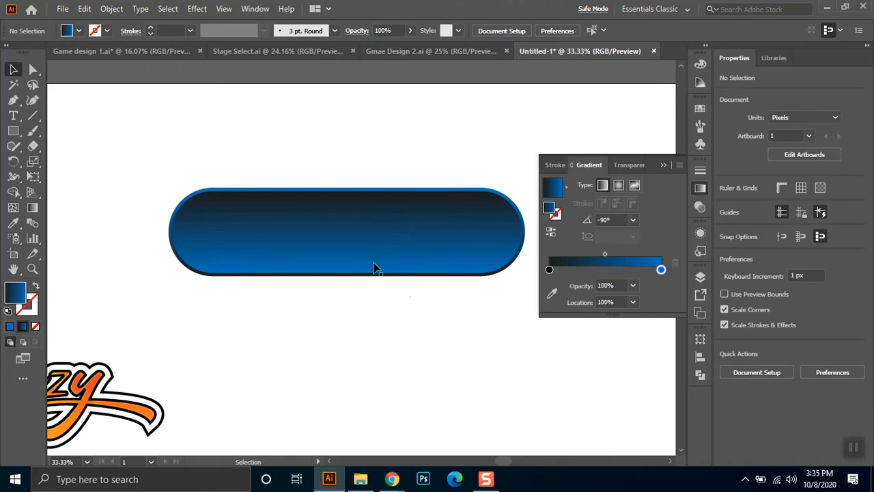
Undo the inner pill's gradient reversal and reverse the outer pill's gradient to black on top.
key(ctrl+z)
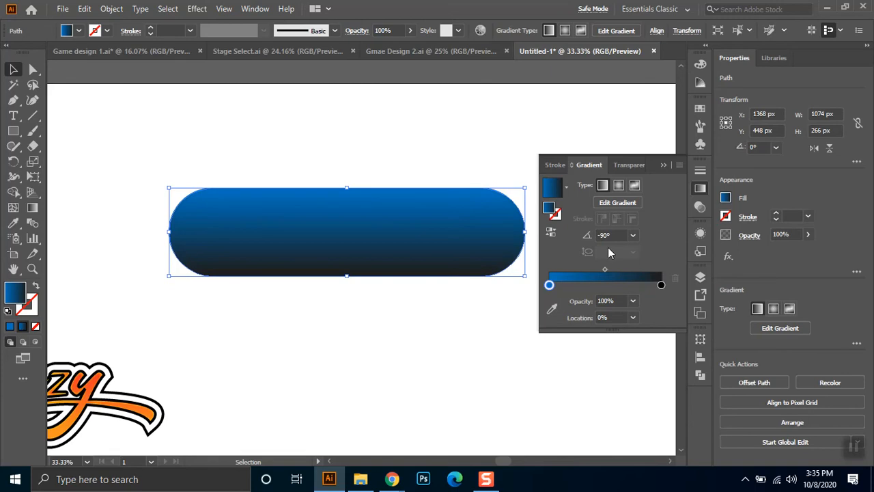
click(551, 232)
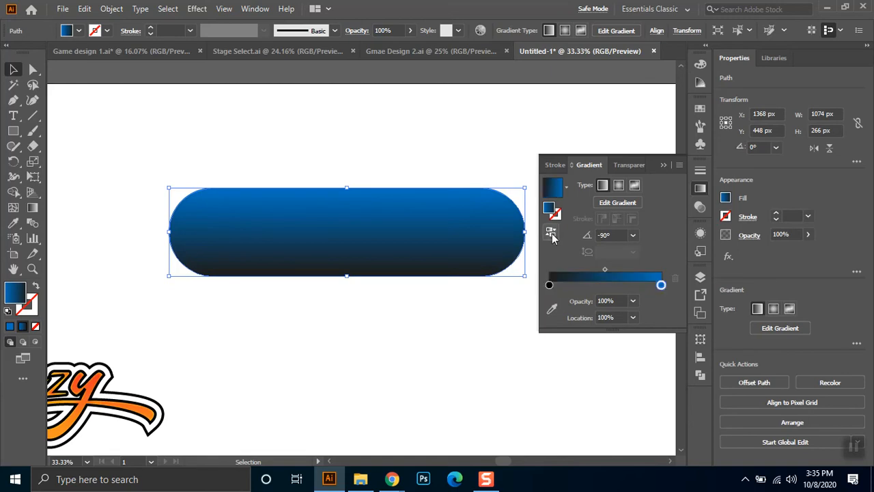
click(456, 316)
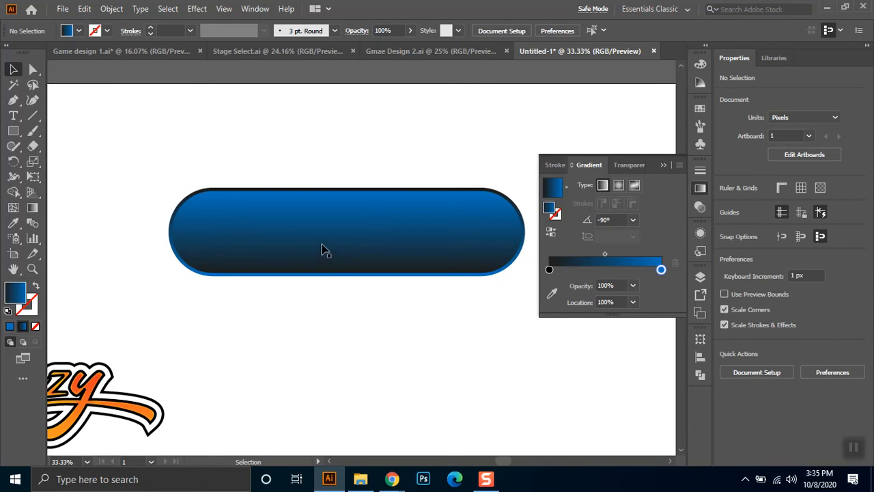
Duplicate the inner pill below the button, and add a second overlapping copy about 23 px lower than the first.
click(345, 230)
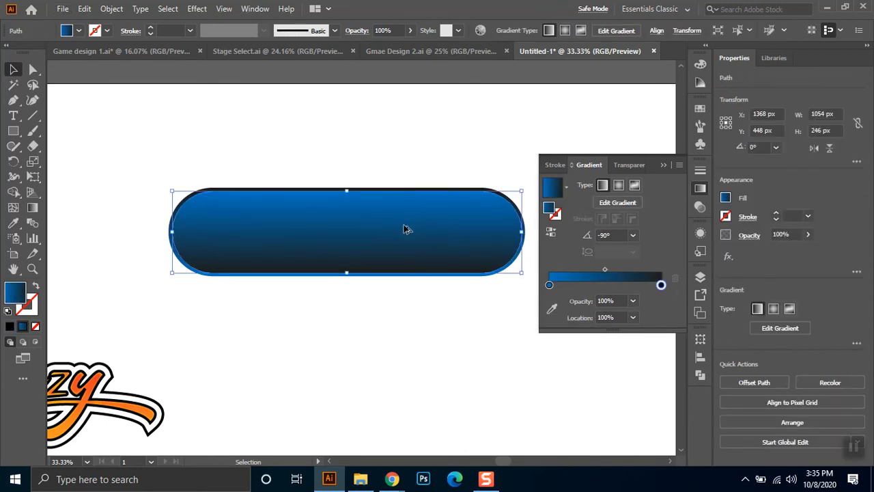
drag(404, 229, 418, 326)
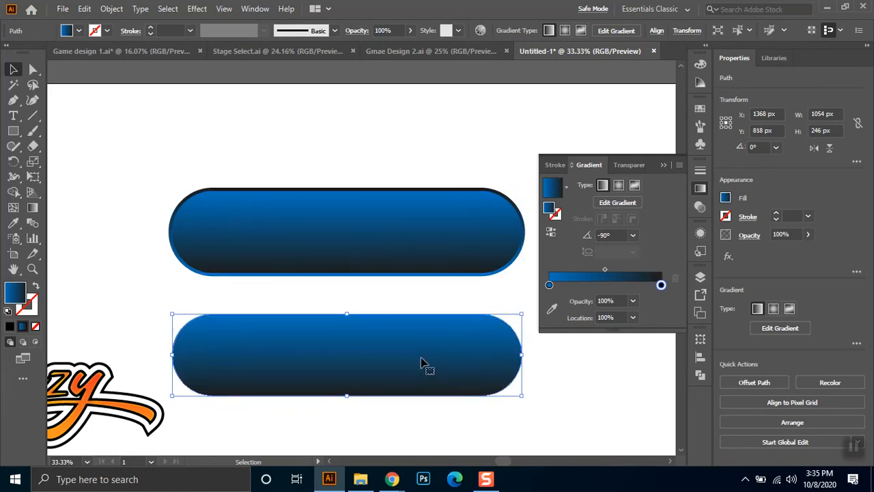
mouse_move(422, 366)
mouse_down()
mouse_move(426, 376)
mouse_move(423, 368)
mouse_up()
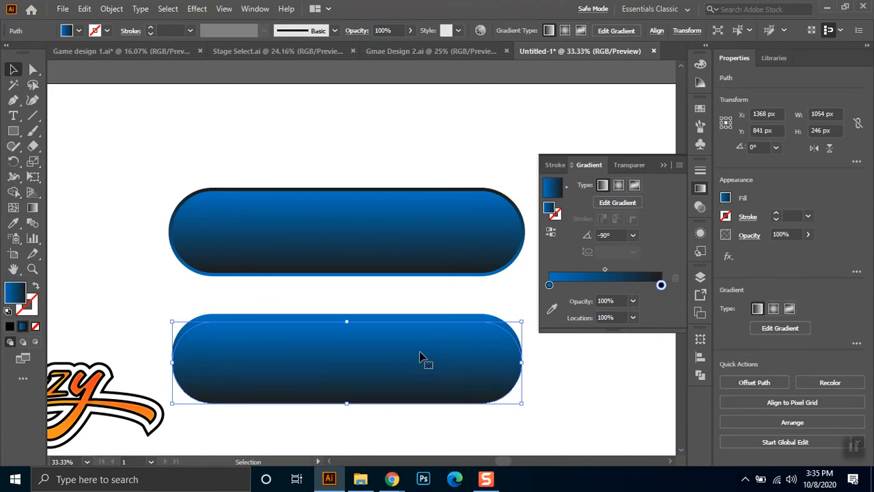
key(ctrl+[)
drag(421, 346, 422, 372)
key(ctrl+z)
Trim the two overlapping pill copies with Shape Builder, keeping only the thin crescent along the upper edge.
drag(475, 302, 422, 355)
click(13, 191)
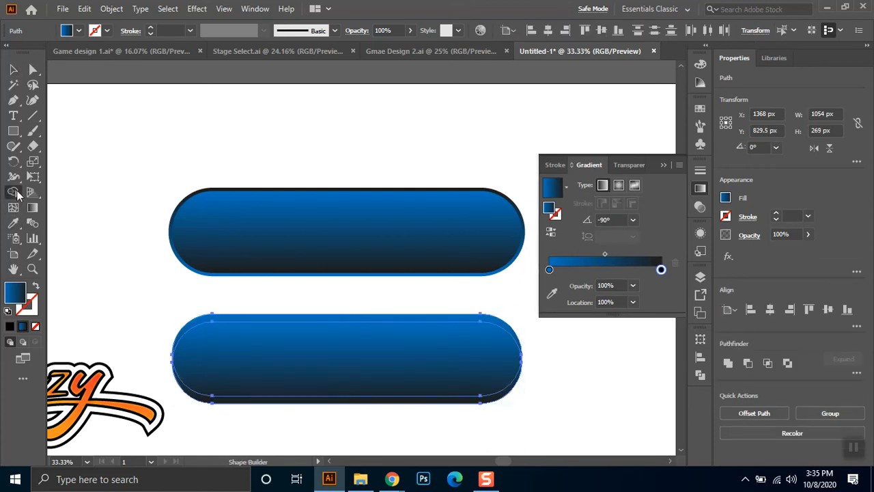
mouse_move(266, 411)
mouse_down()
mouse_move(266, 425)
mouse_move(253, 386)
mouse_move(234, 406)
mouse_up()
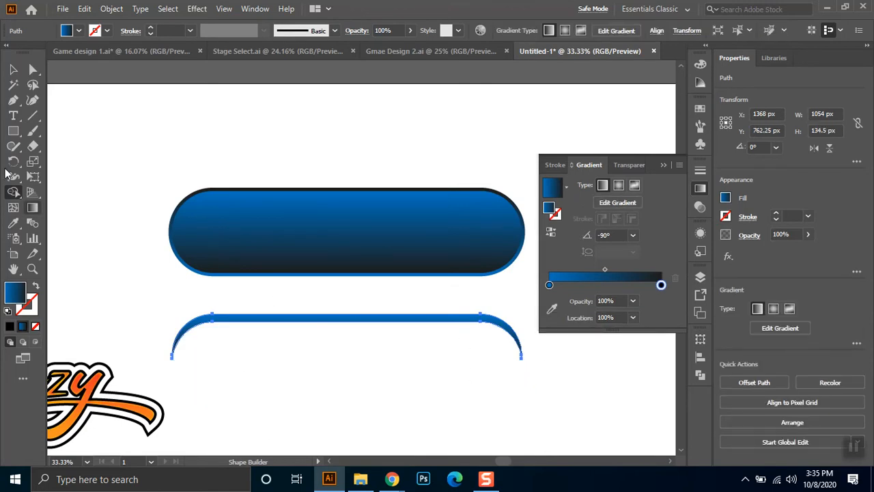
click(13, 70)
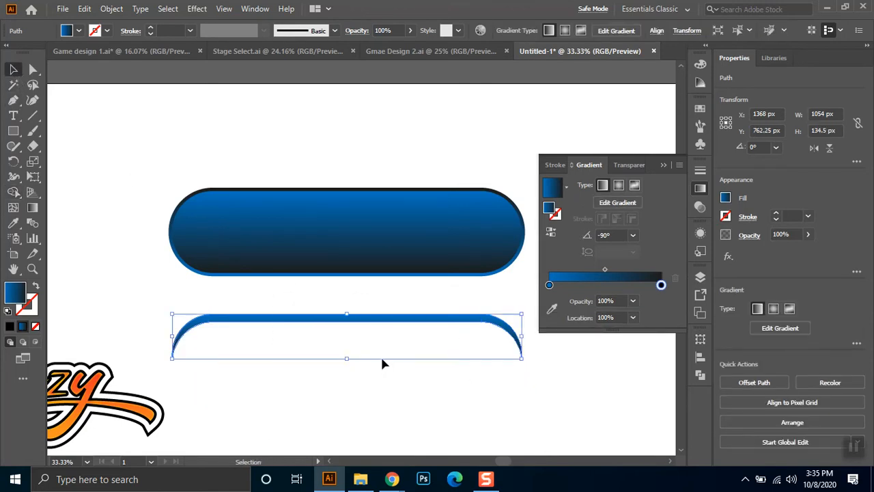
Recolor the upper crescent's gradient from light blue at the start to medium blue at the end.
click(549, 285)
double_click(550, 286)
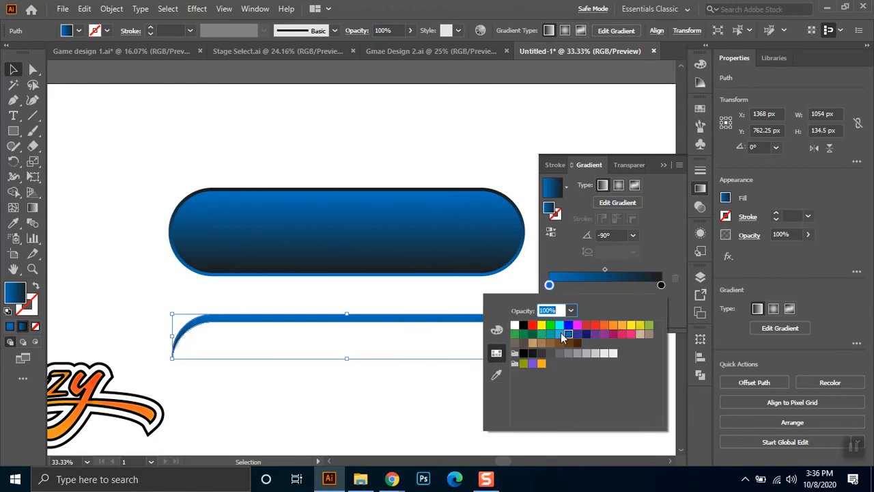
click(559, 335)
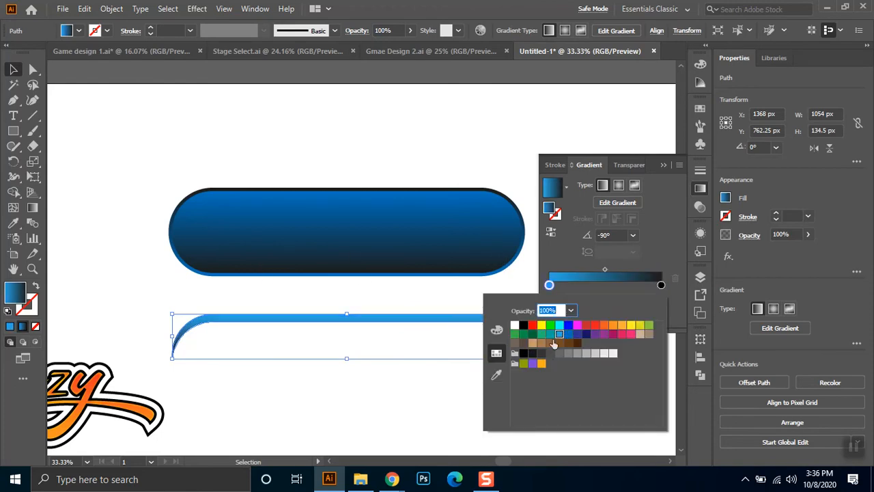
click(660, 286)
double_click(660, 285)
click(568, 334)
click(410, 386)
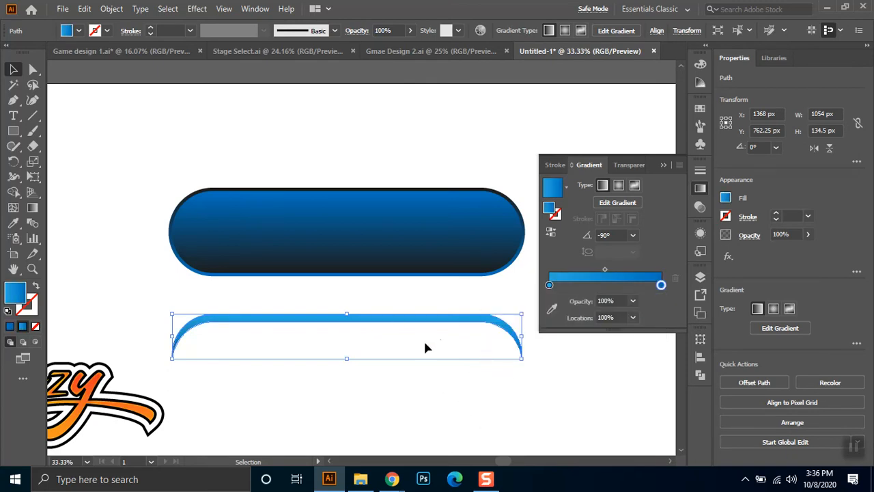
click(470, 378)
Move the crescent onto the inner pill's top edge as a highlight and set its opacity to 60%.
drag(417, 320, 402, 199)
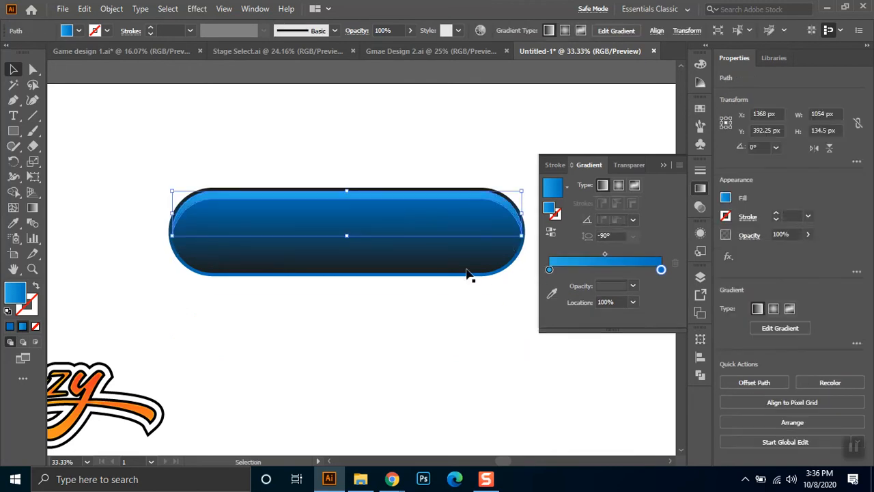
click(471, 345)
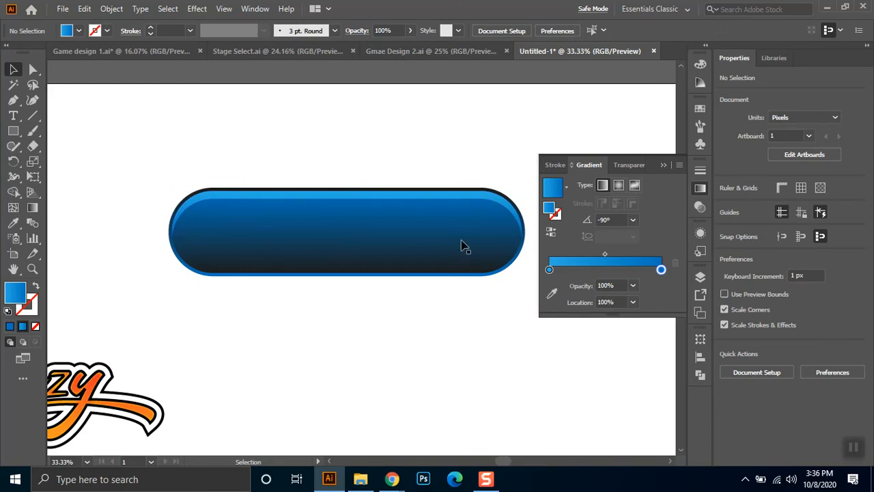
click(396, 198)
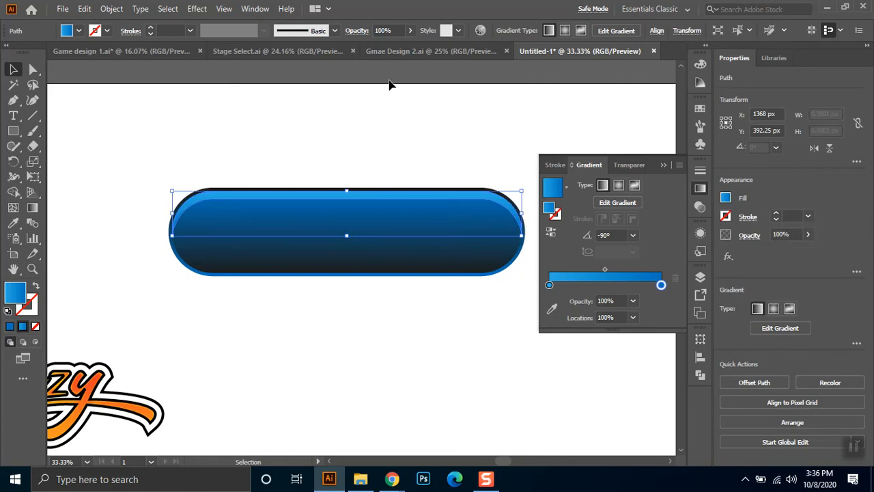
click(390, 30)
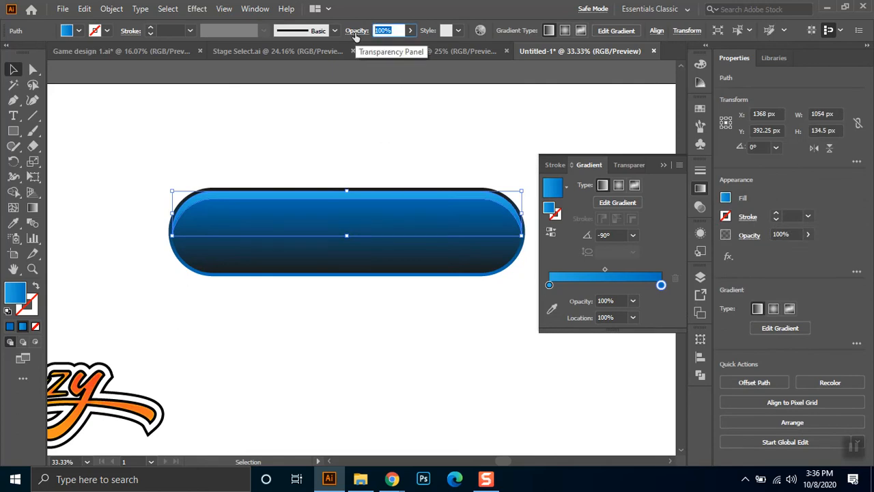
text(60)
key(Return)
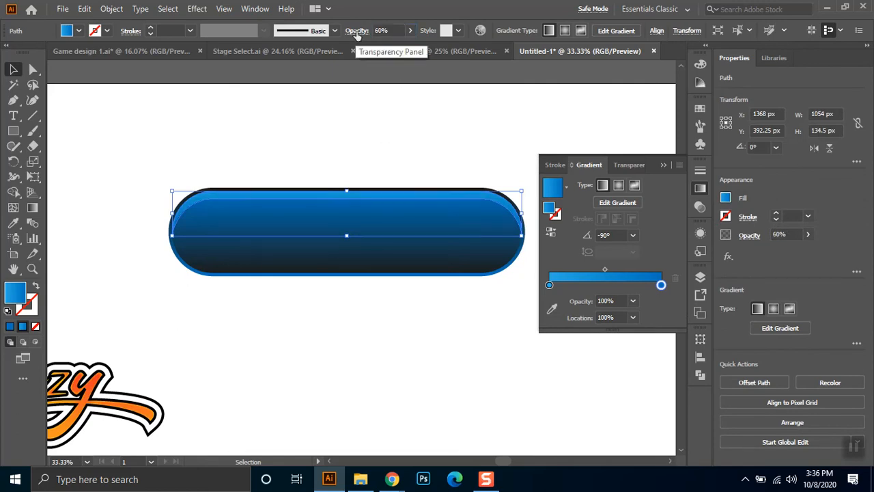
click(403, 109)
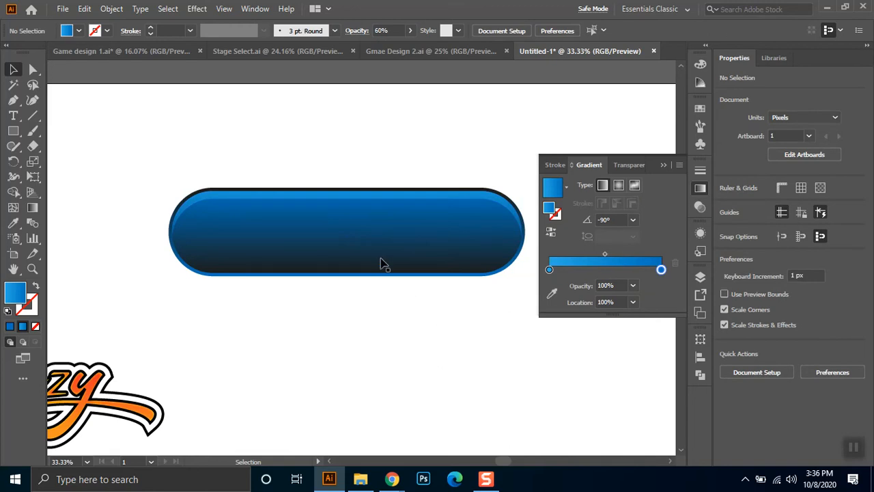
Duplicate the inner pill below the button again, with a second overlapping copy offset vertically by about 23 px.
click(400, 242)
drag(400, 242, 402, 374)
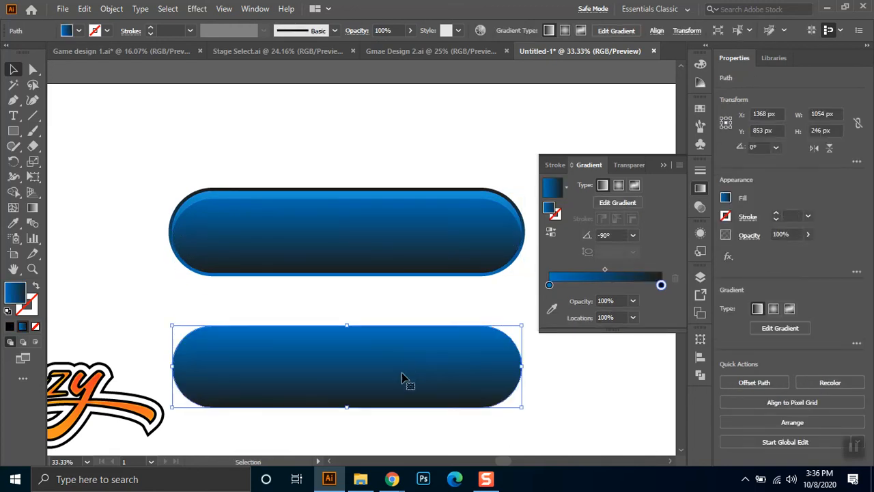
drag(398, 368, 399, 367)
Cut away the overlapping pill copies with Shape Builder, keeping only the thin crescent along the lower edge.
drag(417, 307, 377, 397)
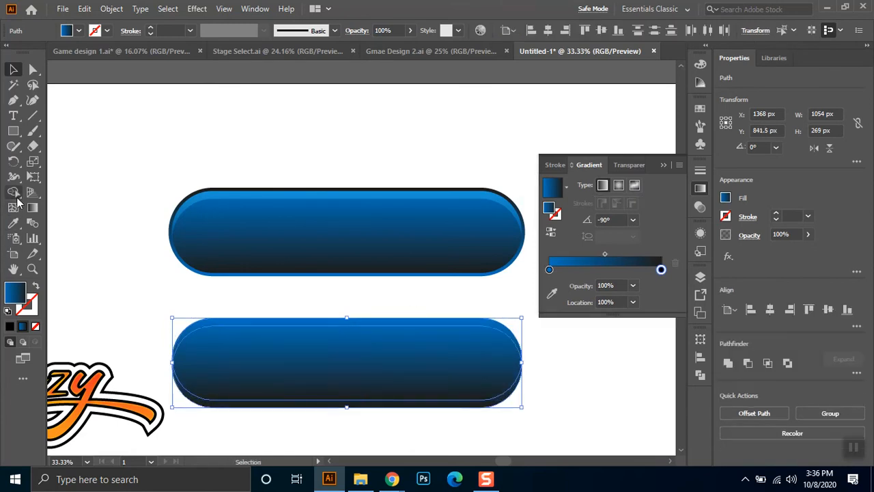
click(13, 192)
click(235, 350)
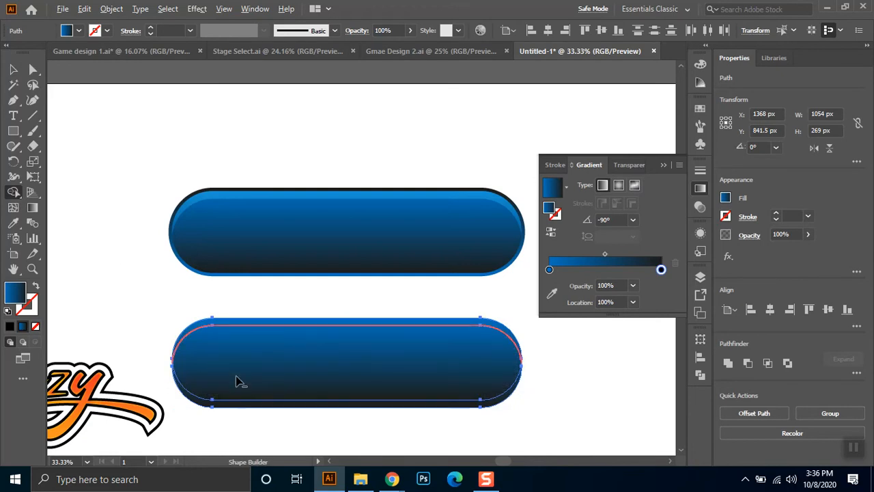
alt+click(308, 336)
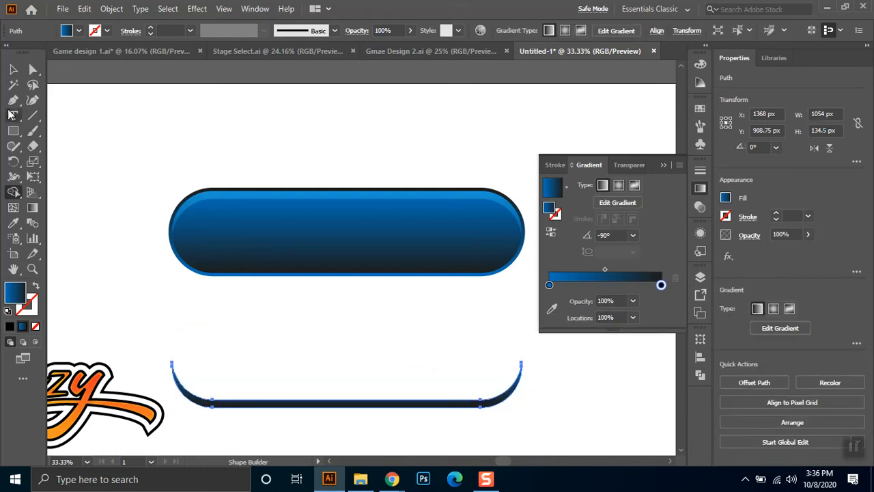
key(v)
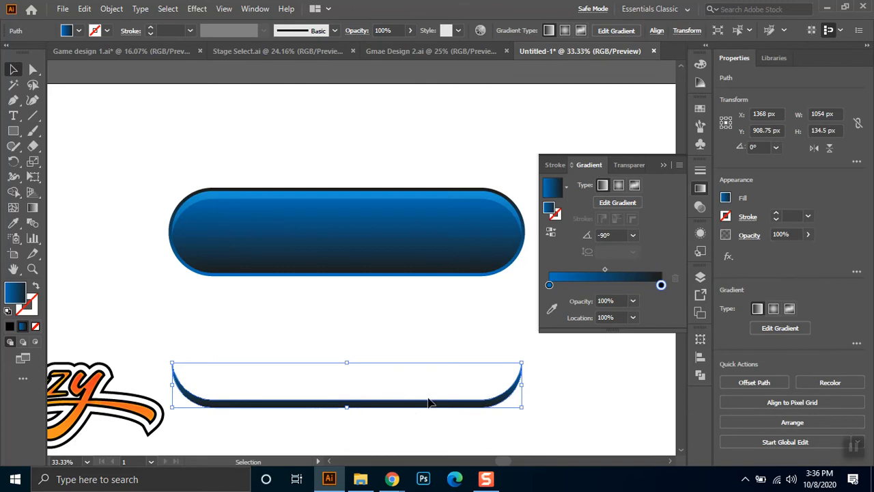
Reverse the lower crescent's gradient and move the crescent onto the inner pill's bottom edge.
click(550, 232)
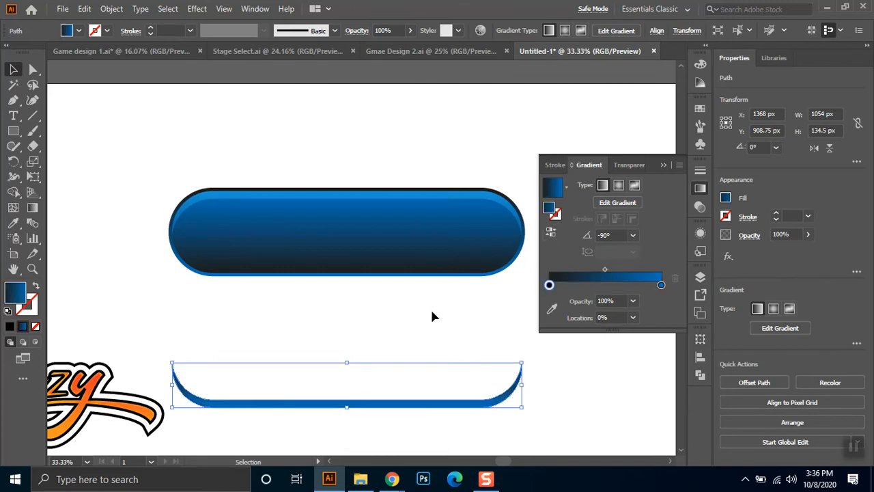
click(437, 425)
drag(440, 408, 440, 276)
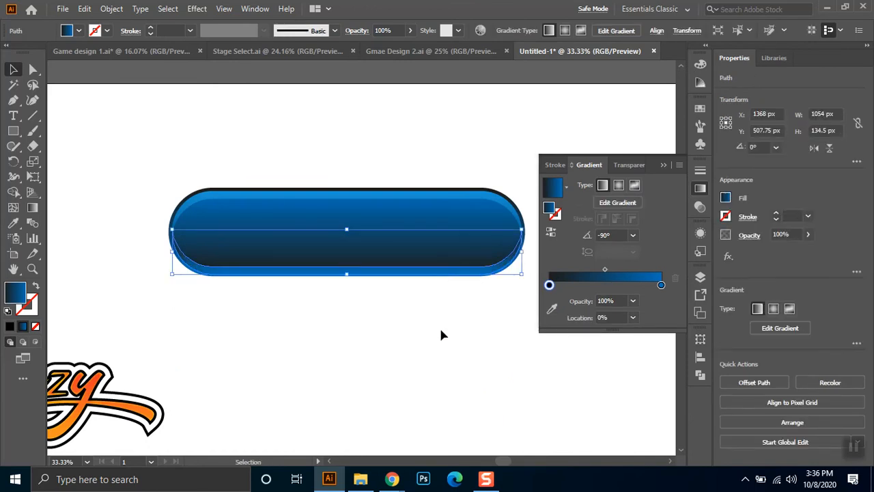
Reduce the opacity of the crescent on the pill's bottom edge to 19%.
click(199, 276)
click(286, 273)
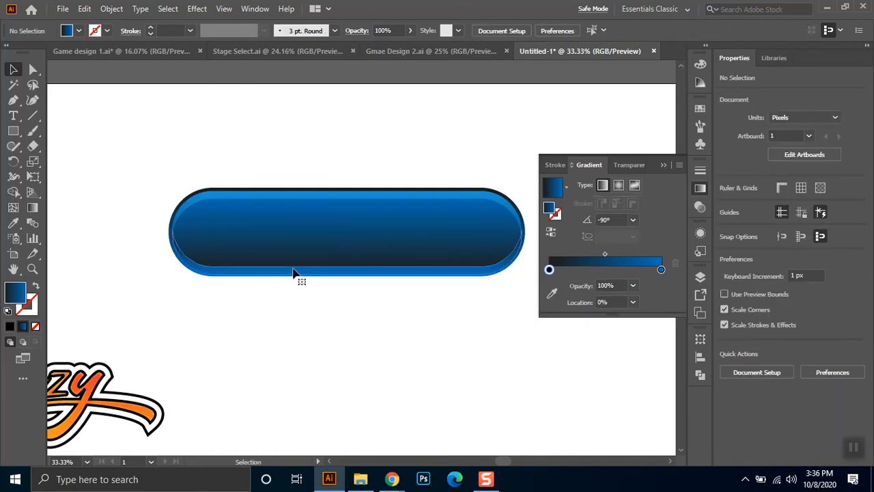
click(408, 31)
click(371, 48)
click(395, 167)
scroll(393, 252, down, 1)
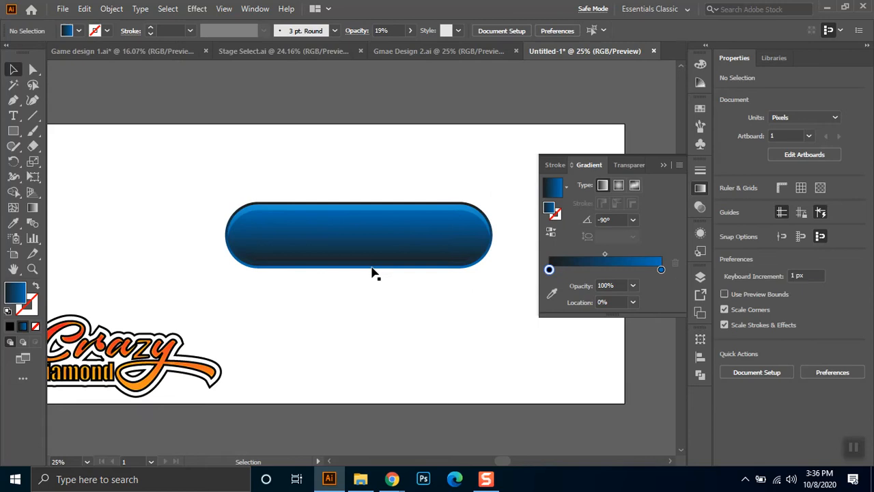
scroll(374, 273, up, 3)
Change the lower crescent's fill from a gradient to solid black, and close the gradient settings.
click(376, 262)
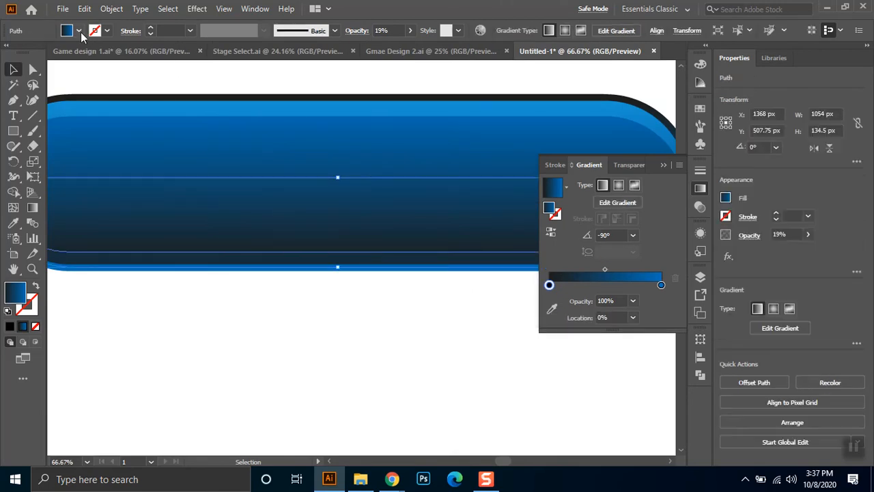
click(80, 30)
click(33, 50)
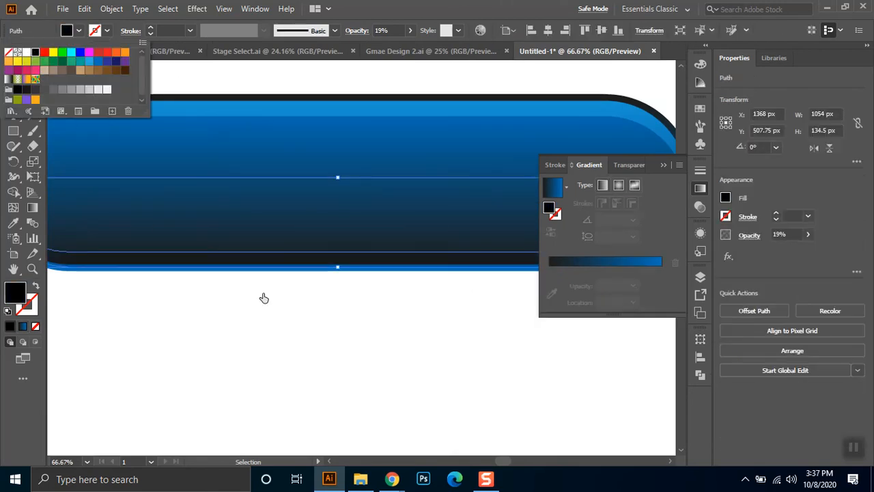
click(387, 357)
scroll(446, 363, down, 2)
drag(426, 295, 334, 300)
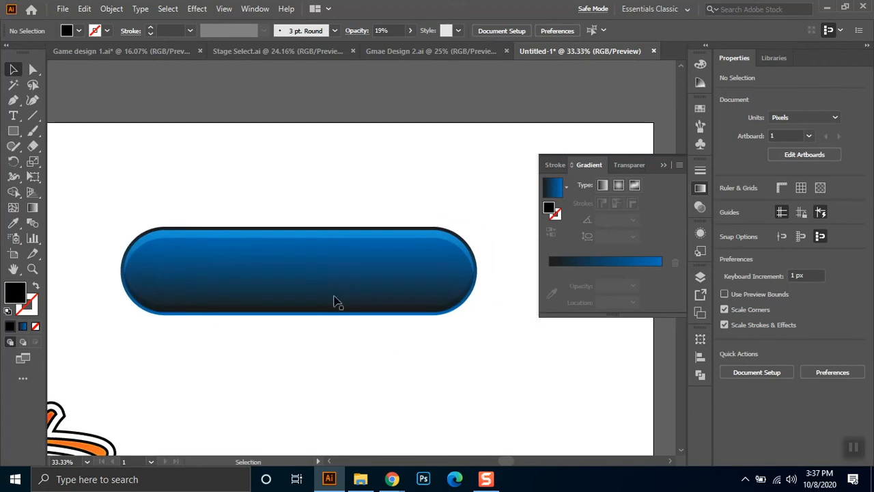
scroll(396, 341, up, 2)
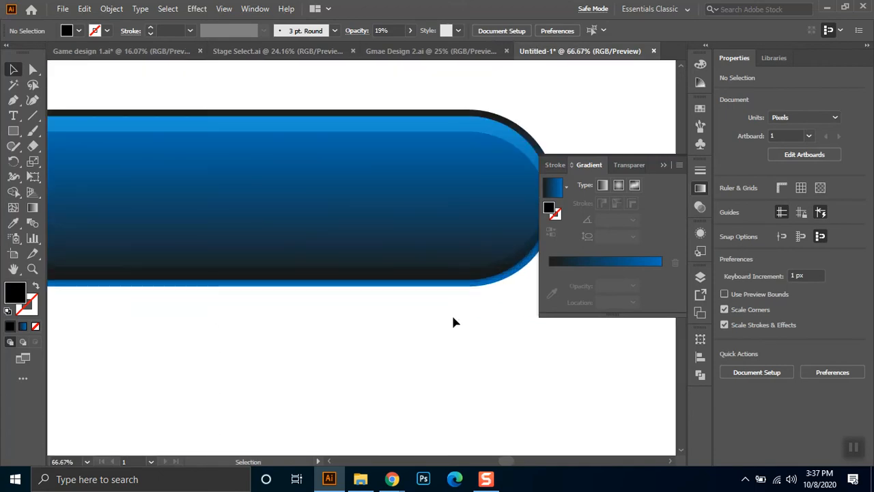
click(652, 167)
scroll(365, 318, down, 2)
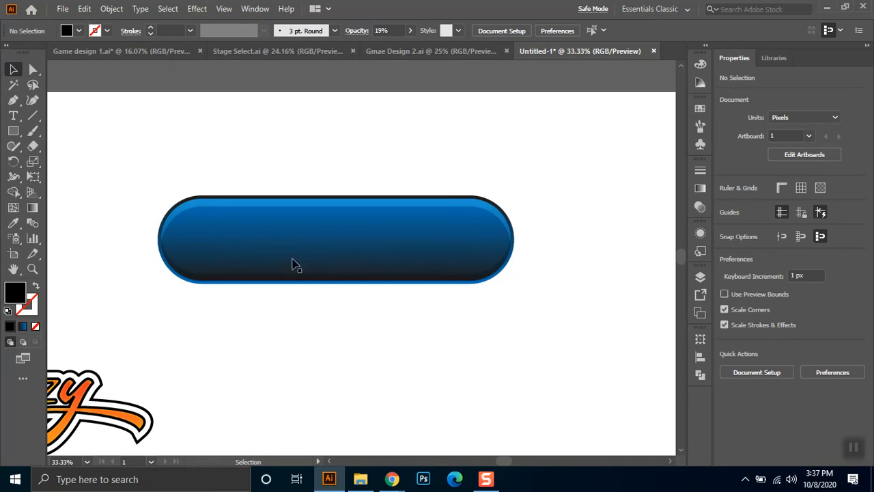
Duplicate the inner pill below the button and scale the copy down to about 287 × 67 px.
drag(331, 248, 328, 362)
drag(336, 411, 326, 352)
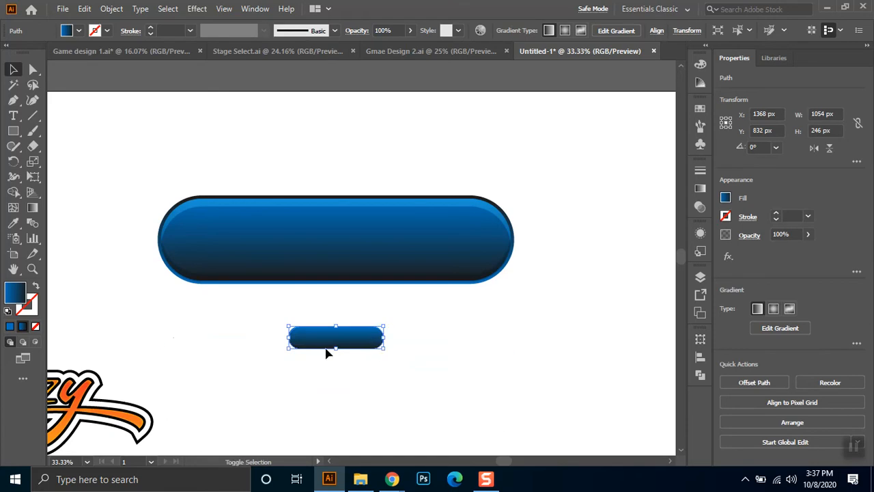
Stretch the small pill to about 632 px wide by moving only its right-end anchor points with Direct Selection.
key(a)
drag(396, 315, 363, 365)
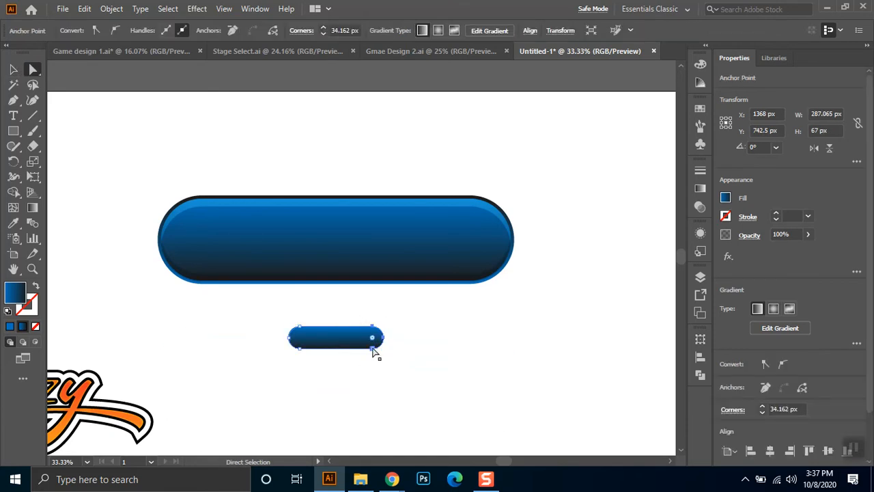
drag(396, 318, 488, 358)
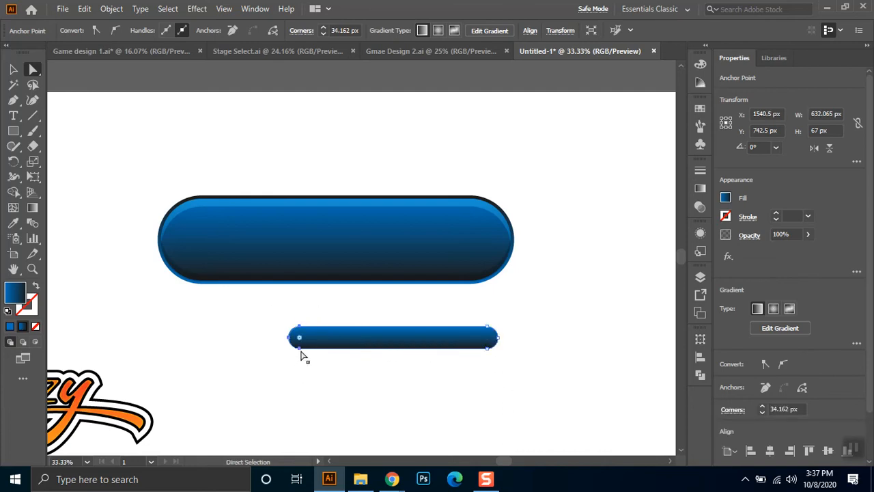
Stretch the small pill's left end until it is about 888 px wide, and place it on the button's upper half.
drag(288, 351, 206, 352)
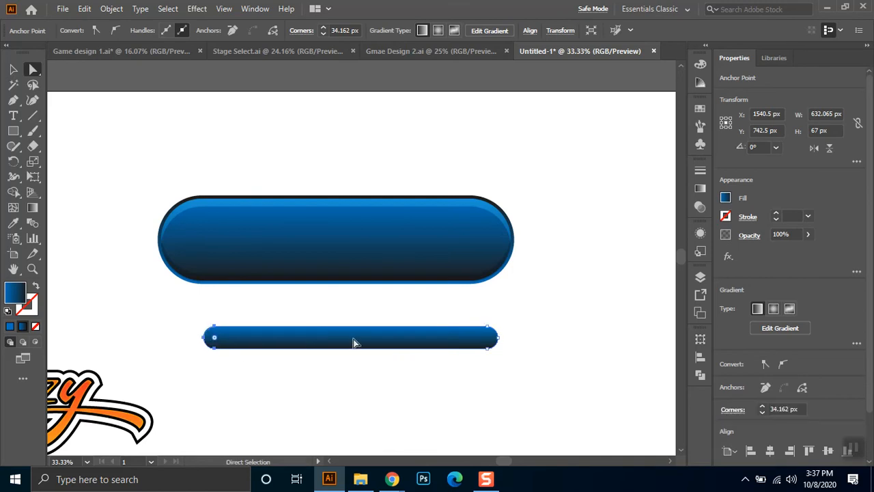
drag(329, 343, 317, 230)
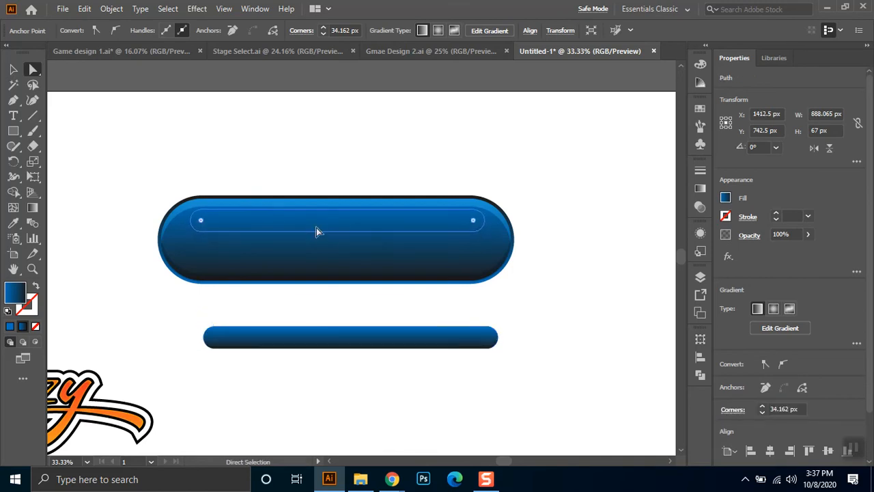
Try to centre the narrow strip and the button's inner pill horizontally, with the strip as the key object.
click(13, 71)
shift+click(307, 271)
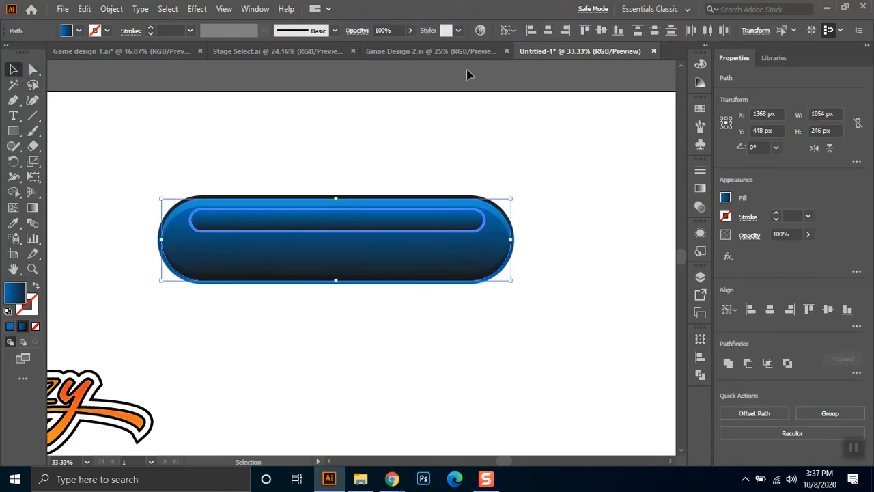
click(550, 31)
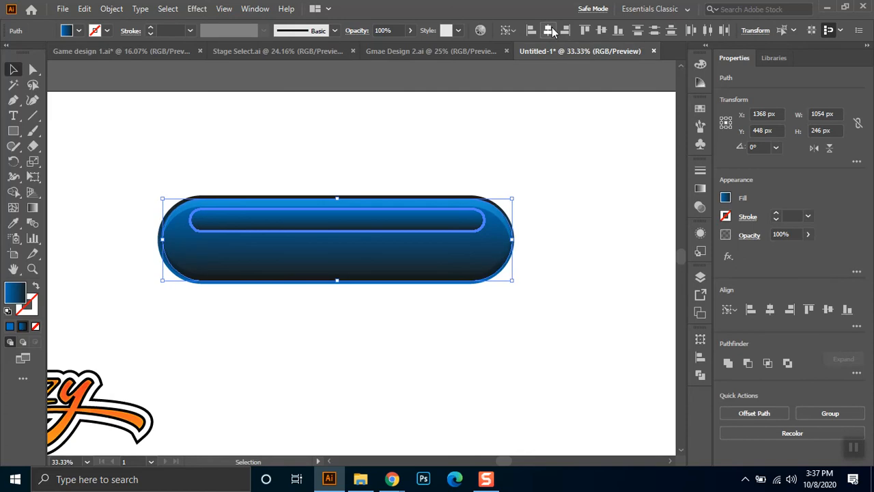
click(499, 129)
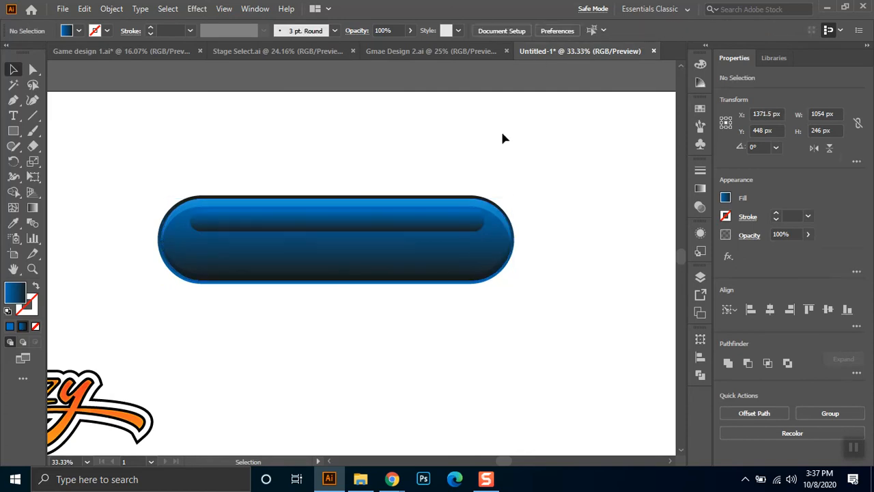
Centre the narrow strip horizontally on the button's inner pill, using the inner pill as the key object.
click(386, 219)
shift+click(402, 249)
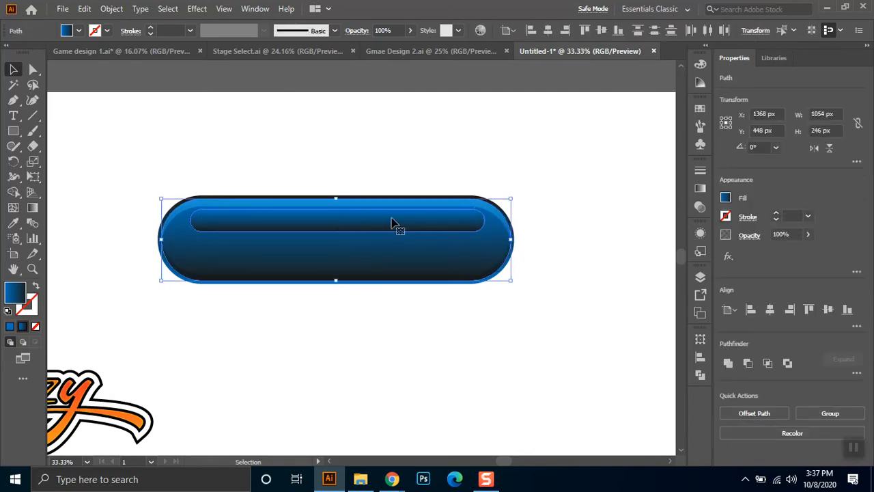
shift+click(376, 223)
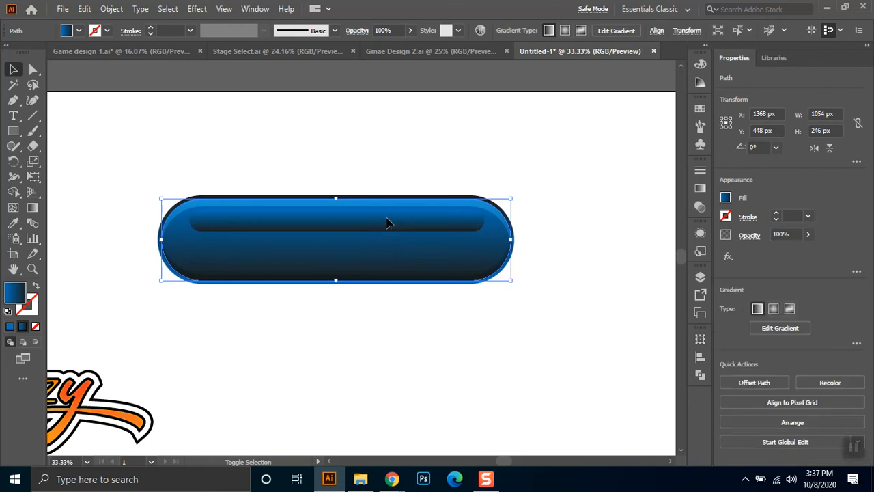
shift+click(386, 218)
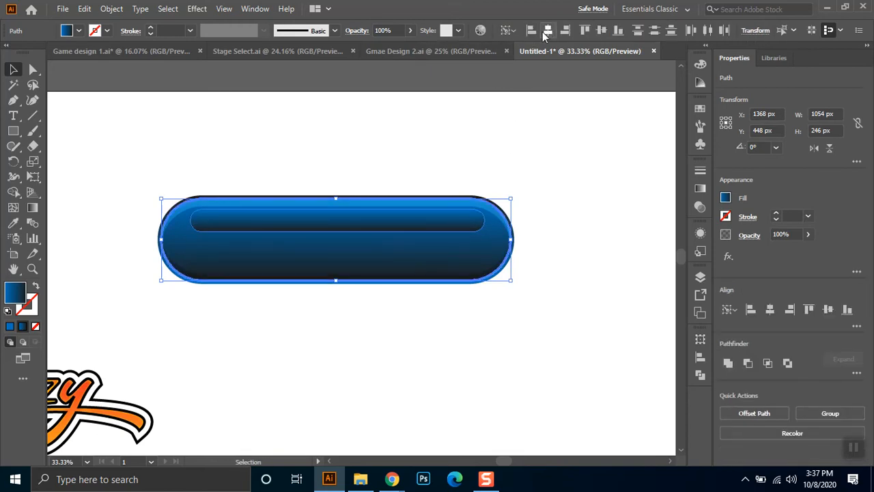
click(445, 156)
Fill the narrow strip with solid cyan and reduce its opacity to 10%.
click(382, 224)
click(79, 31)
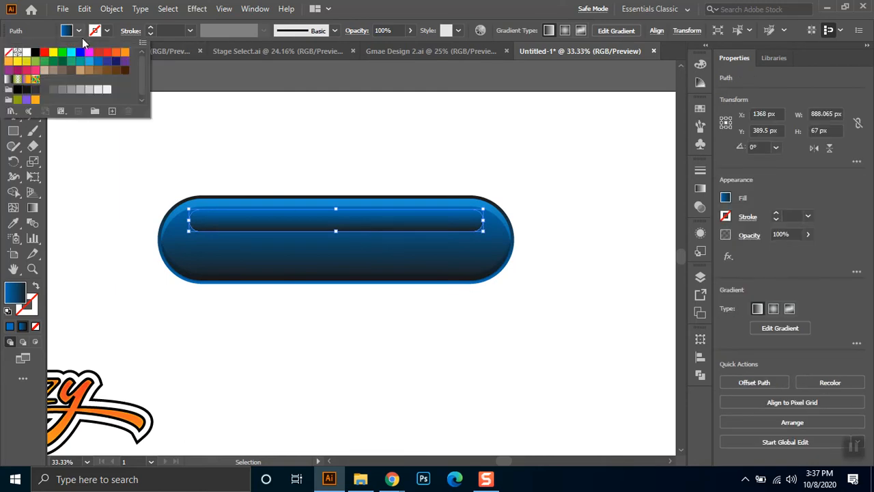
click(71, 52)
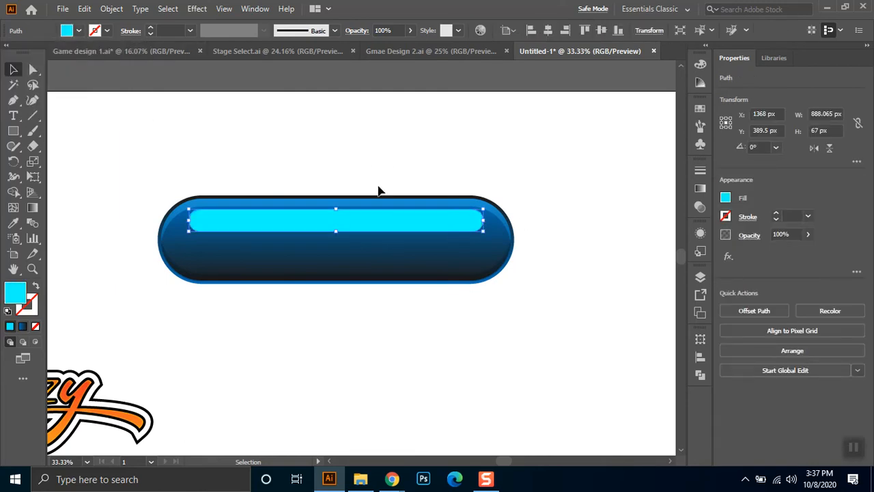
click(410, 30)
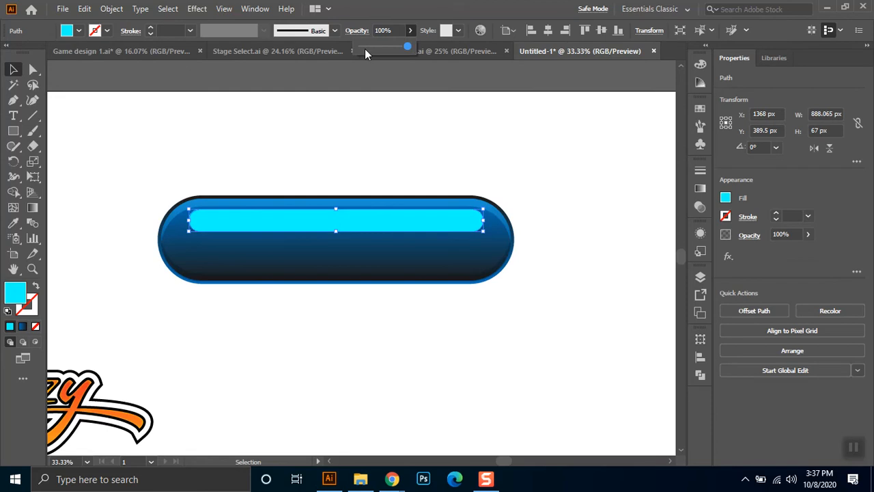
click(394, 30)
text(10)
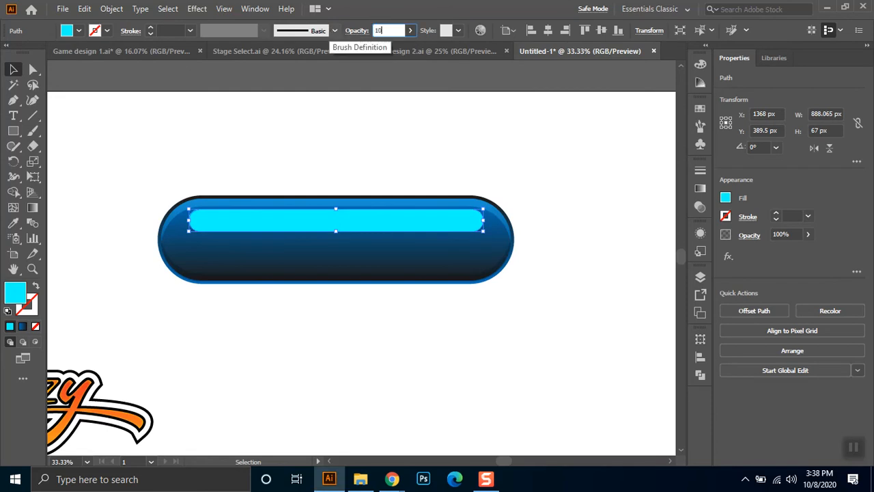
key(Return)
click(399, 161)
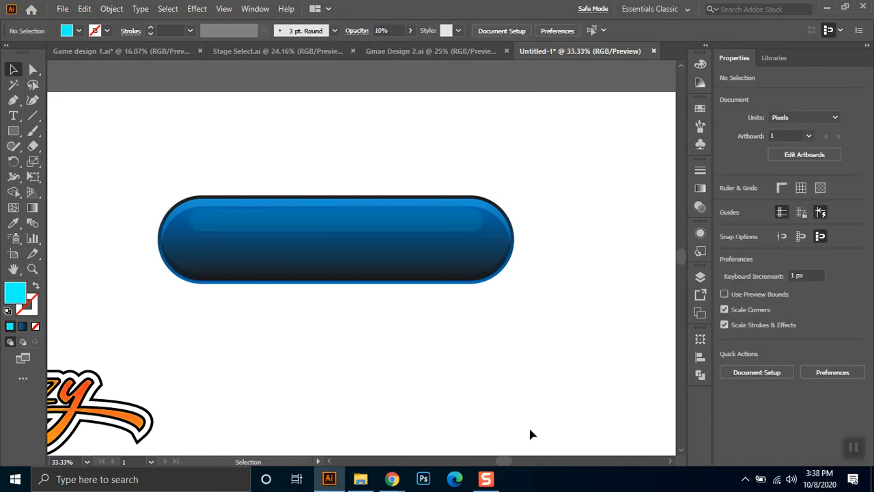
Move the highlight strip down 10 px and widen it symmetrically from its centre to about 946 px.
click(410, 210)
click(471, 176)
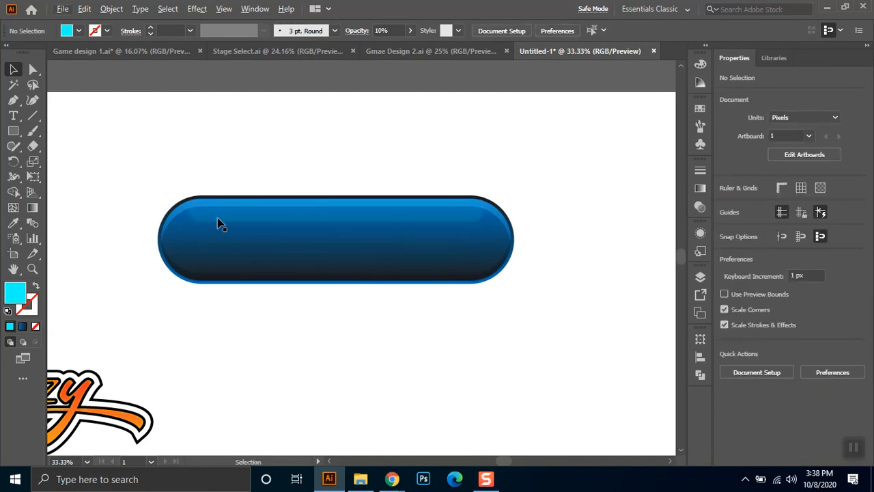
shift+click(409, 227)
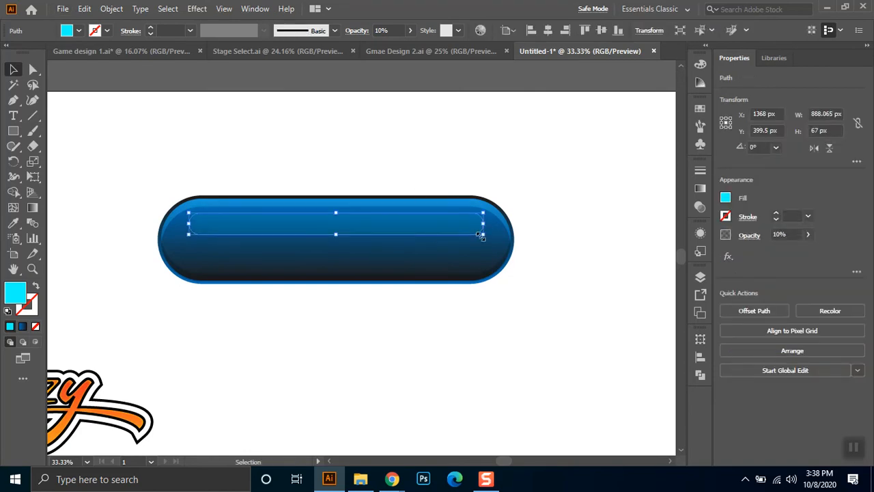
drag(484, 224, 491, 224)
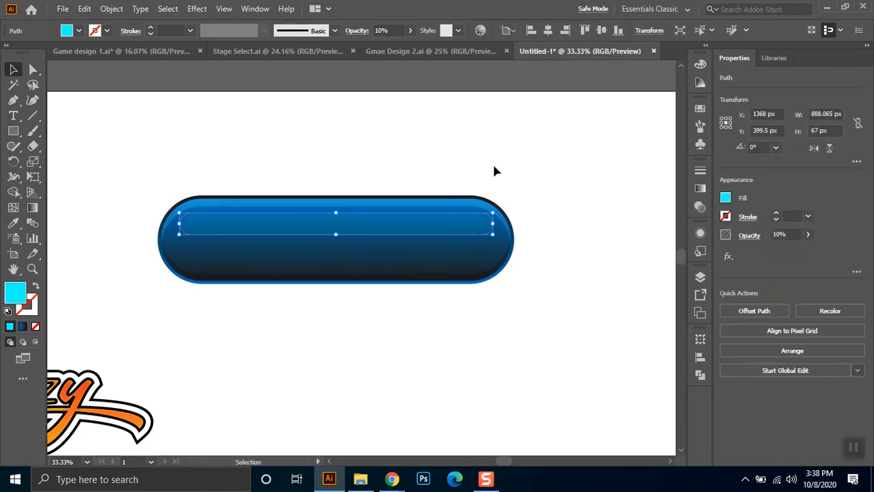
click(499, 167)
Raise the highlight strip's opacity to 20% and change its fill from cyan to a light blue swatch.
click(441, 231)
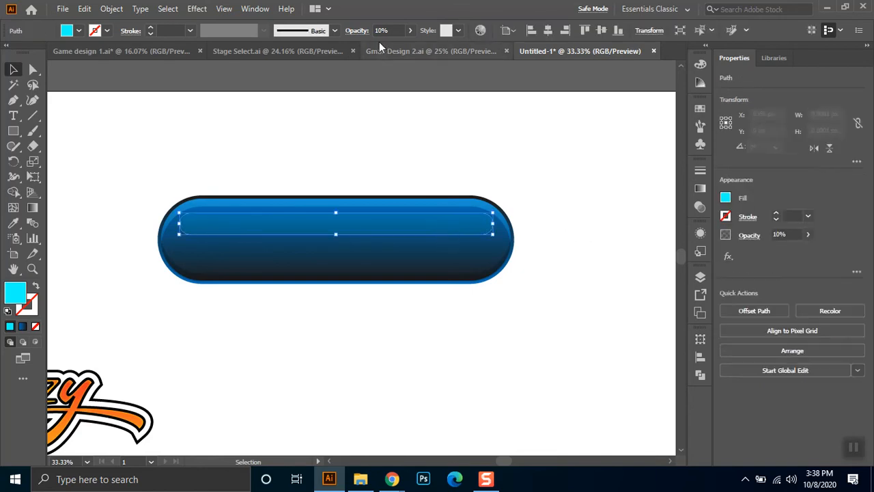
key(shift+Up)
click(408, 155)
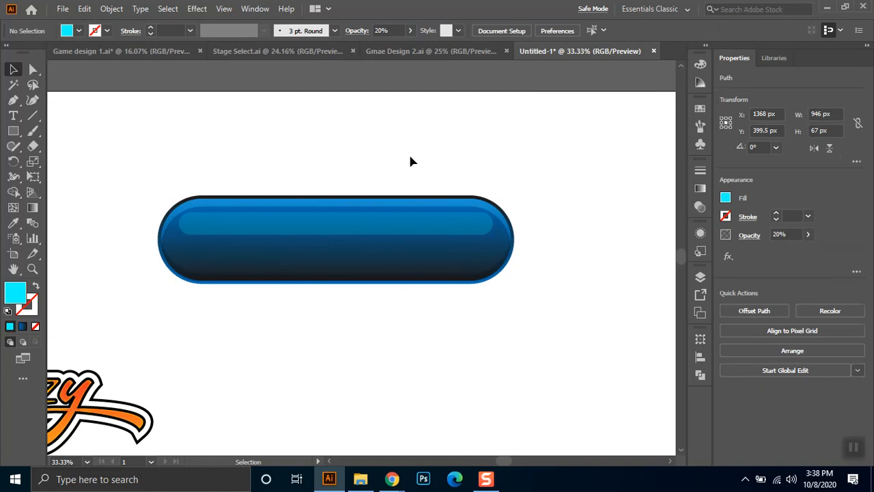
click(400, 220)
click(79, 30)
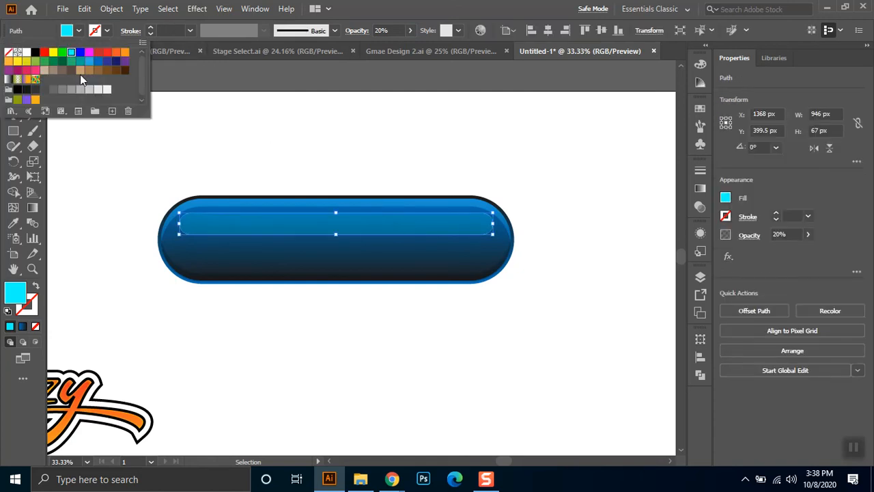
click(86, 65)
click(494, 198)
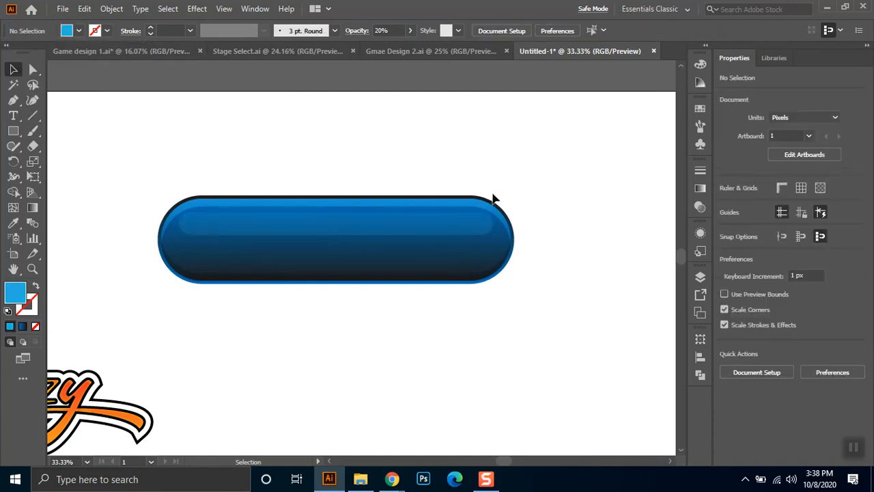
scroll(374, 237, up, 2)
scroll(353, 252, down, 2)
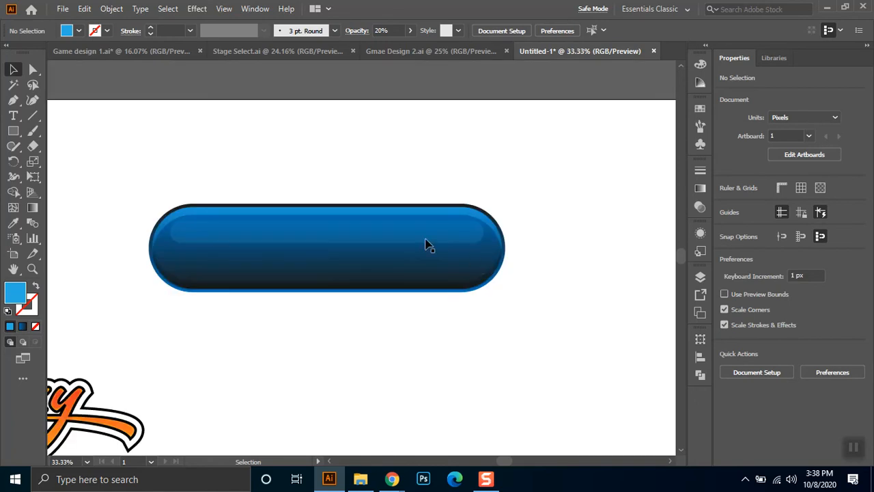
click(439, 241)
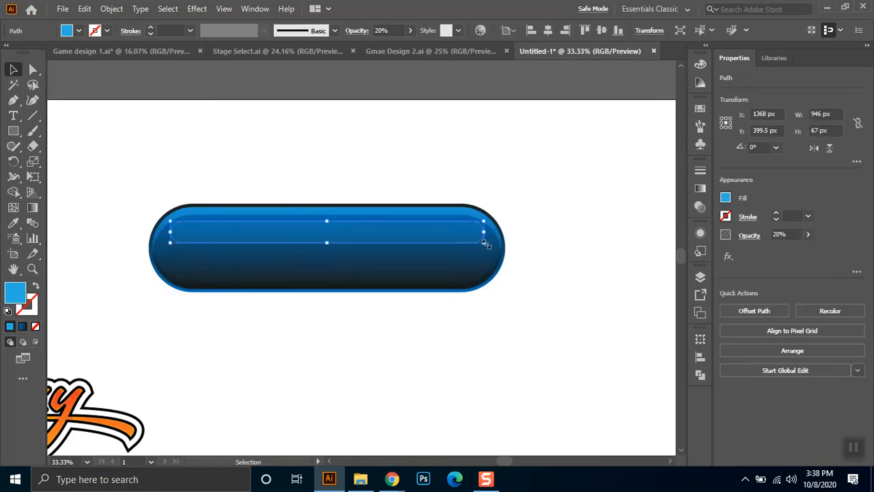
key(a)
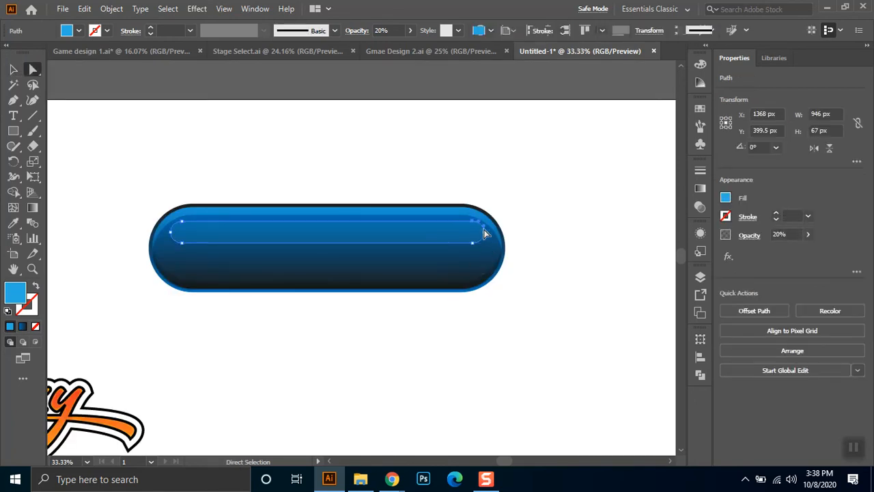
click(483, 233)
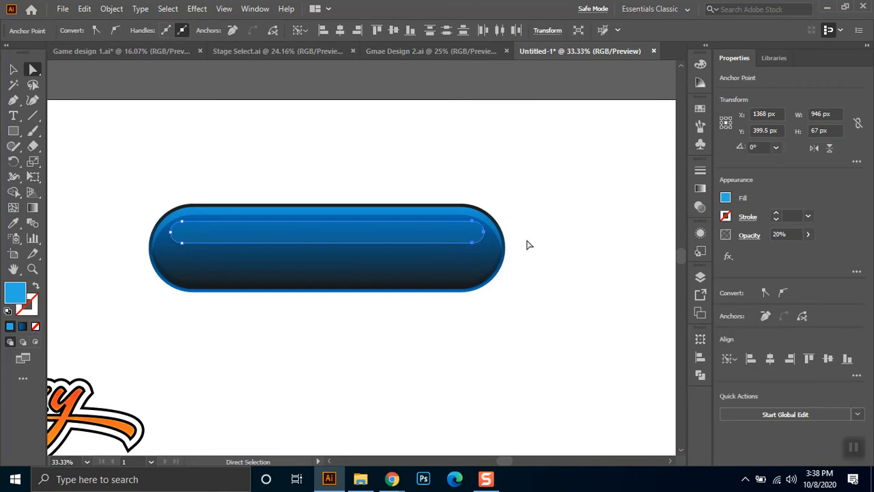
click(514, 241)
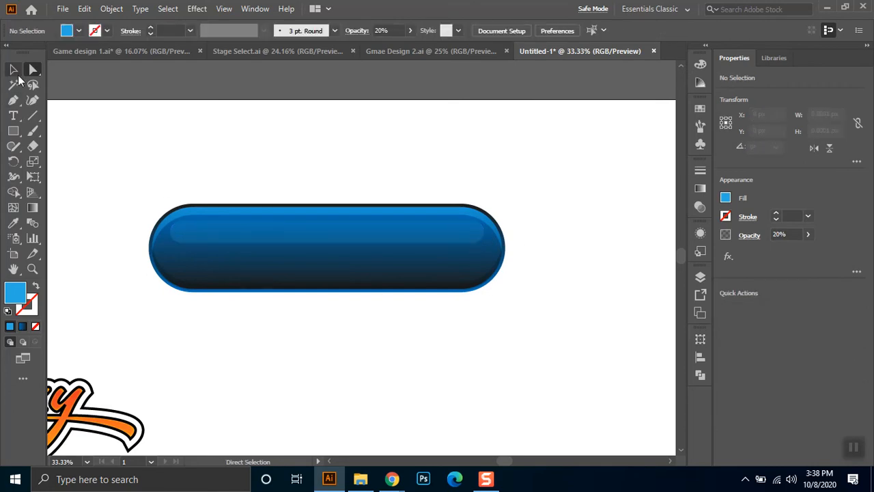
click(13, 71)
scroll(274, 289, down, 2)
drag(318, 322, 345, 342)
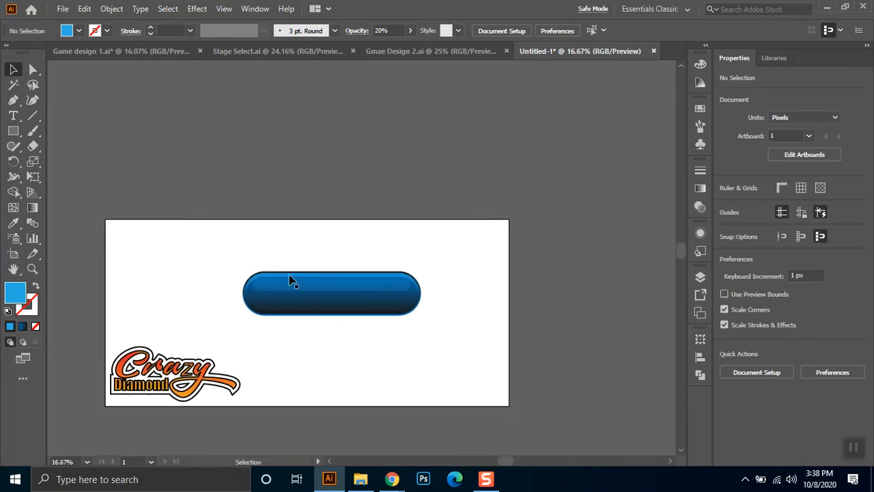
scroll(293, 281, up, 2)
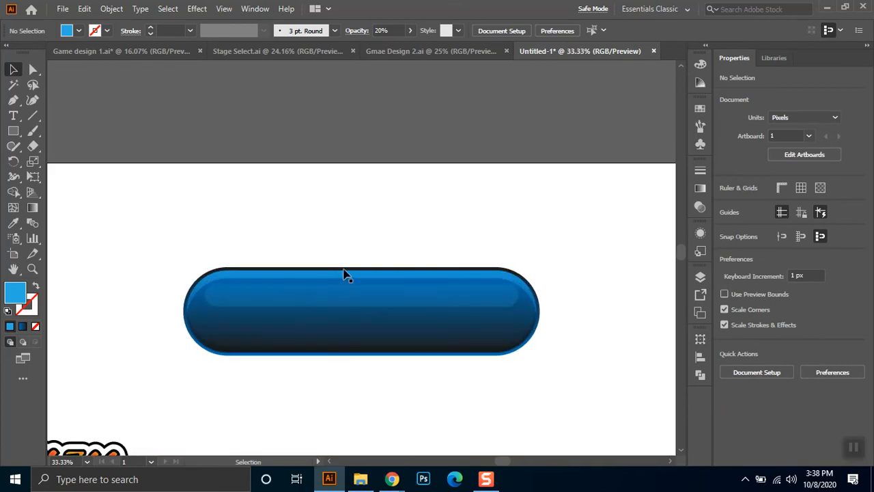
scroll(342, 344, up, 1)
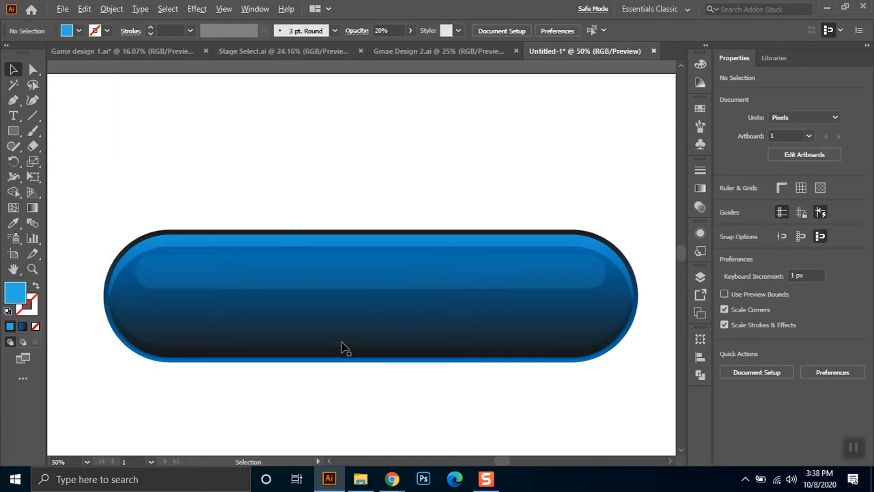
mouse_move(392, 479)
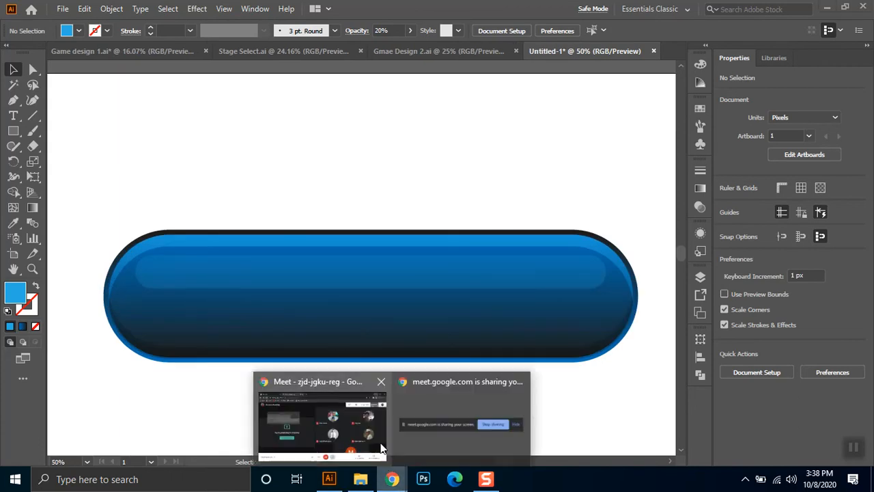
mouse_move(351, 429)
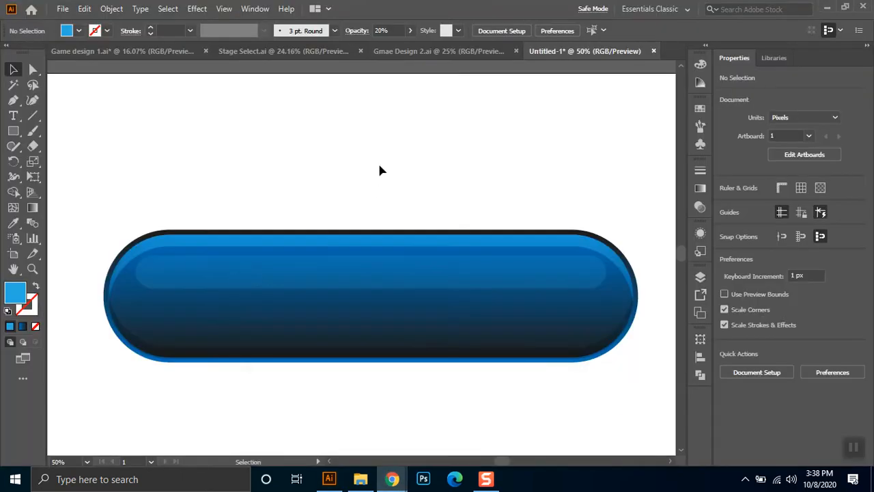
Duplicate the button's inner gradient pill and its highlight strip into the empty space below the button.
scroll(393, 300, down, 2)
drag(382, 321, 334, 240)
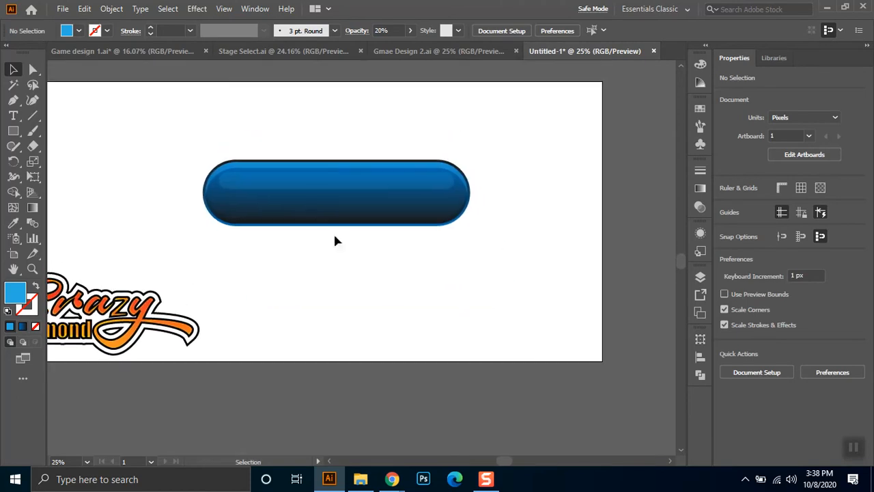
drag(315, 210, 392, 339)
drag(374, 189, 402, 273)
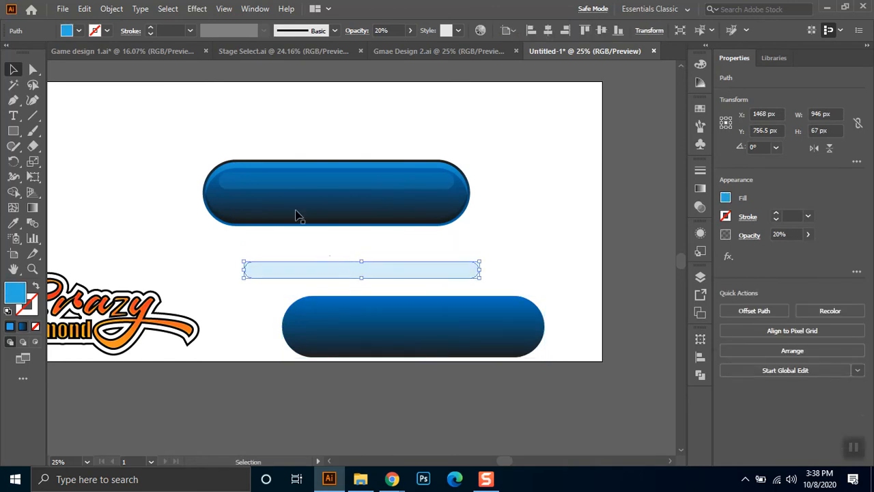
Set the opacity of the duplicated highlight strip to 100%.
click(410, 30)
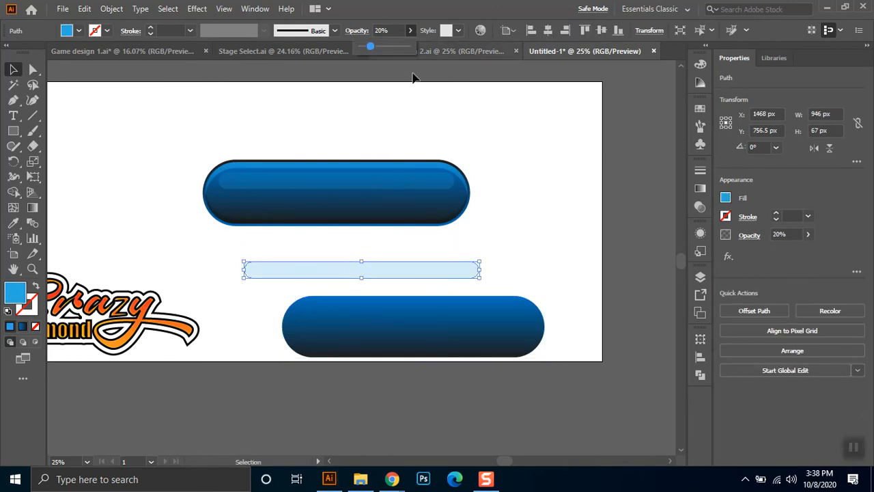
click(412, 49)
click(514, 248)
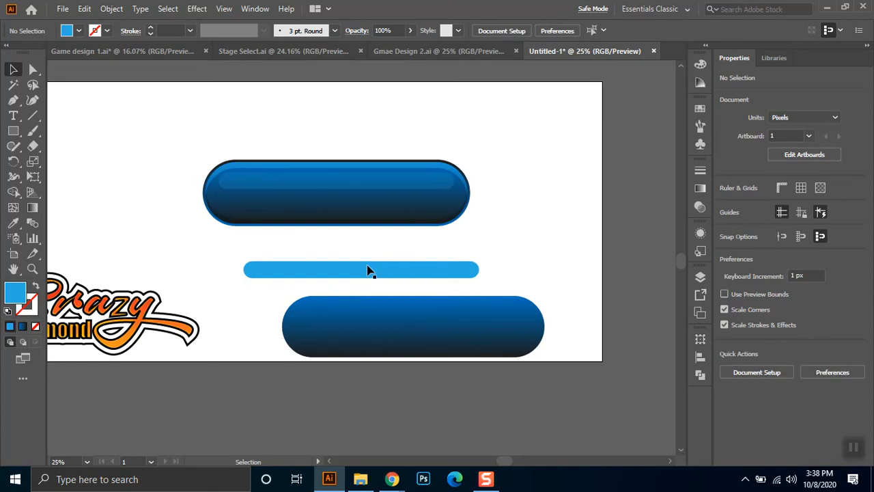
click(399, 276)
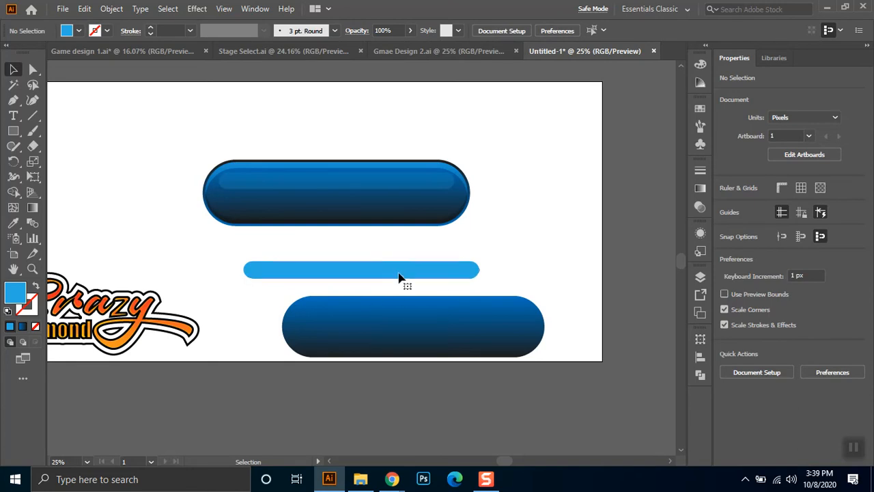
Align the duplicated gradient pill to the highlight strip as key object, first by horizontal centres and then by left edges.
shift+click(421, 335)
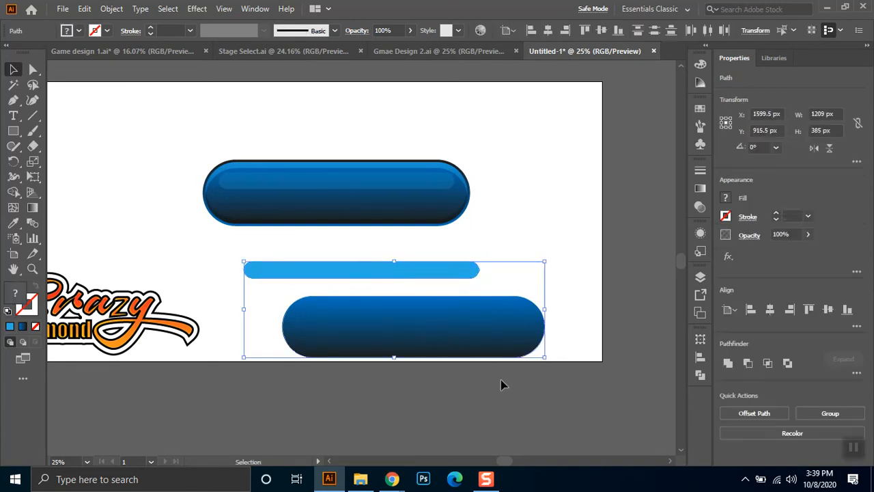
drag(585, 277, 420, 386)
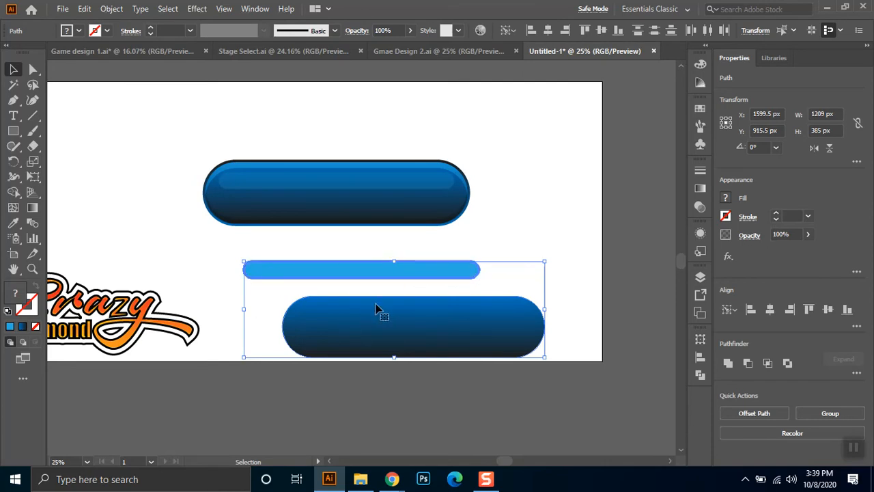
click(549, 31)
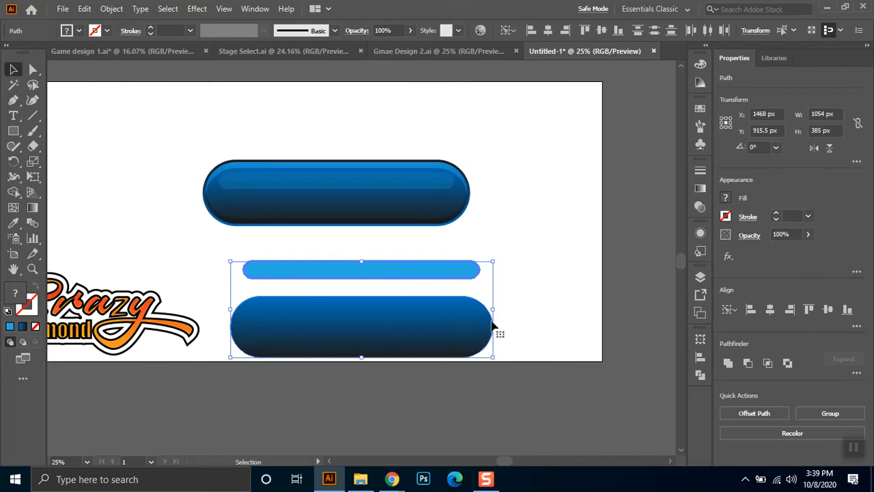
click(531, 30)
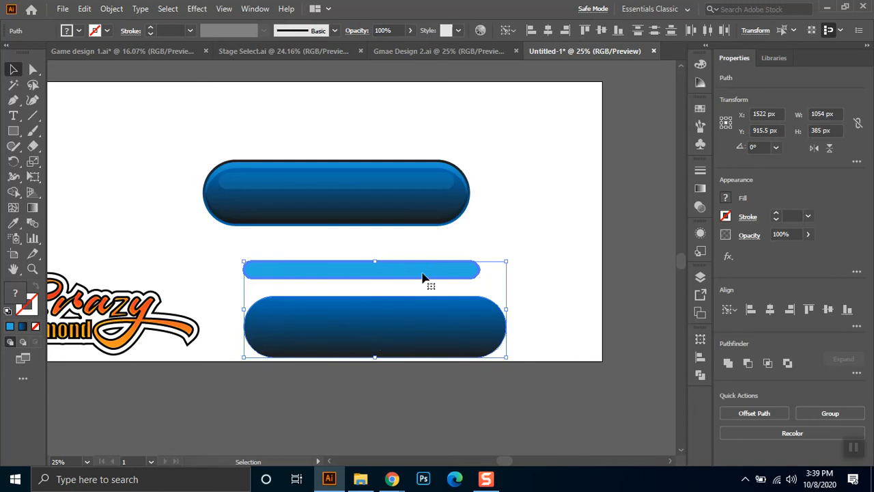
Make the duplicated pill the key object and align the highlight strip to its right edge.
click(493, 239)
drag(531, 261, 430, 376)
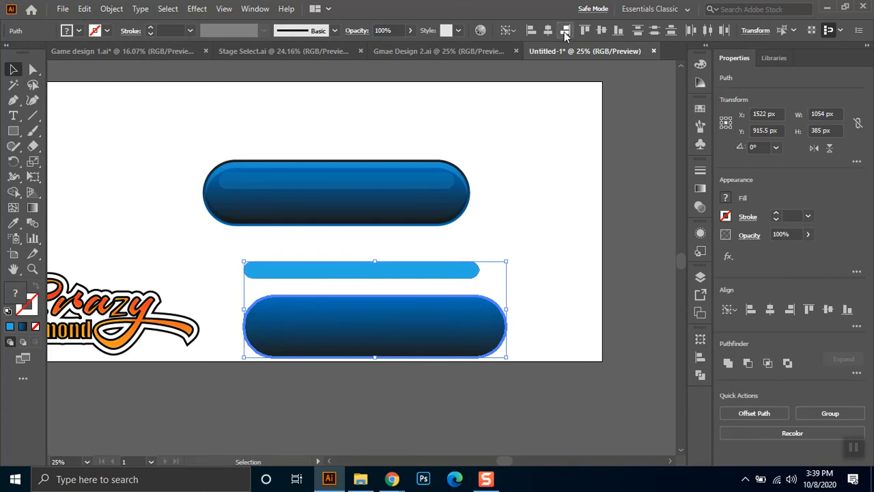
drag(448, 266, 476, 264)
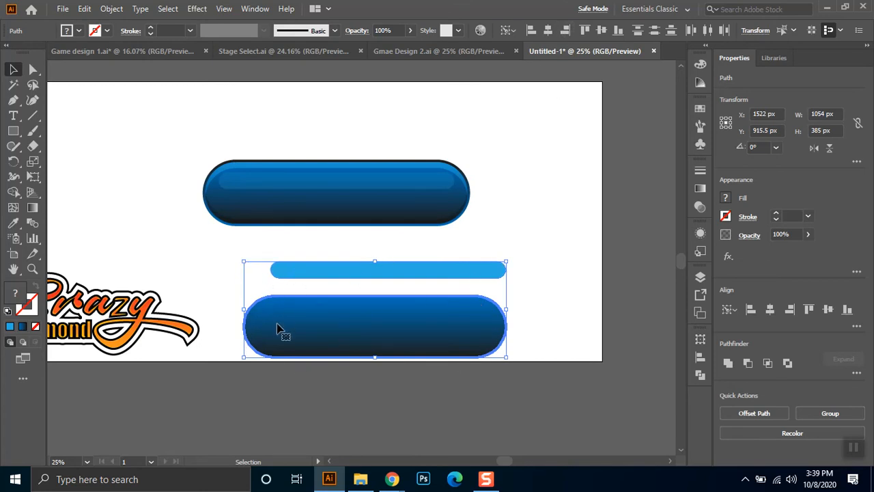
Move the strip off to the right, then align it to the pill as key object by horizontal centres, left edges and top edges.
click(455, 287)
drag(495, 272, 658, 260)
drag(555, 232, 458, 351)
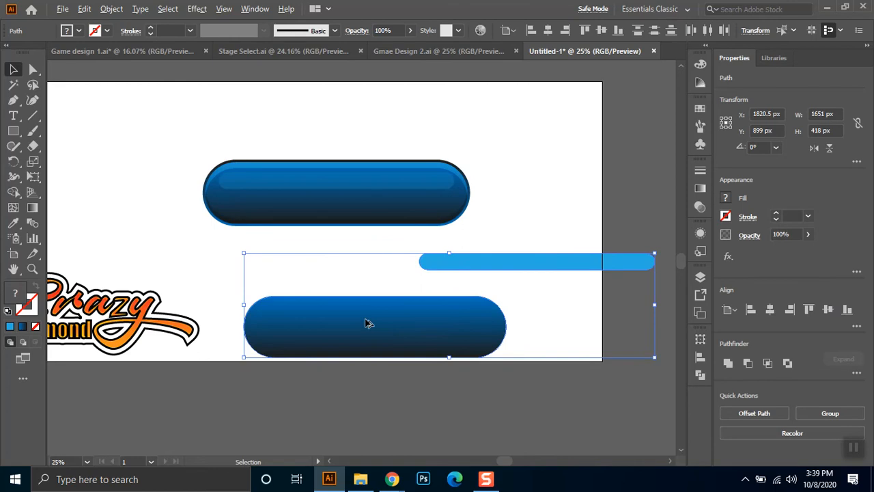
click(405, 323)
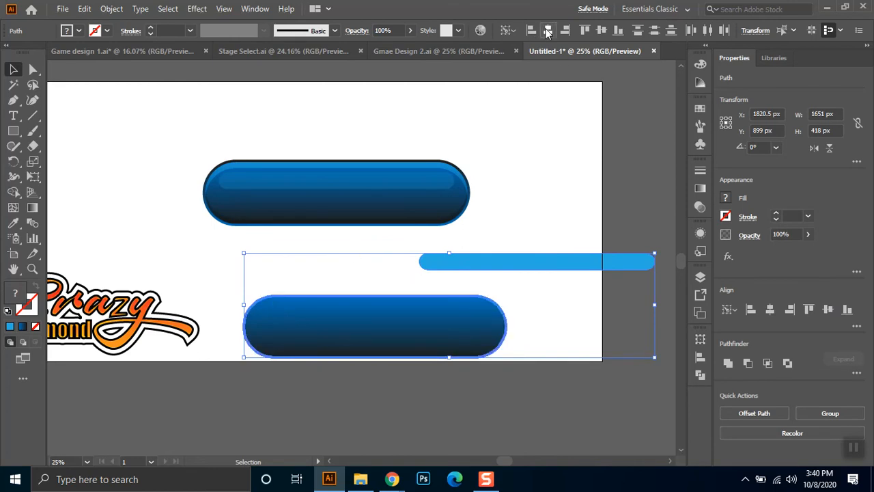
click(547, 30)
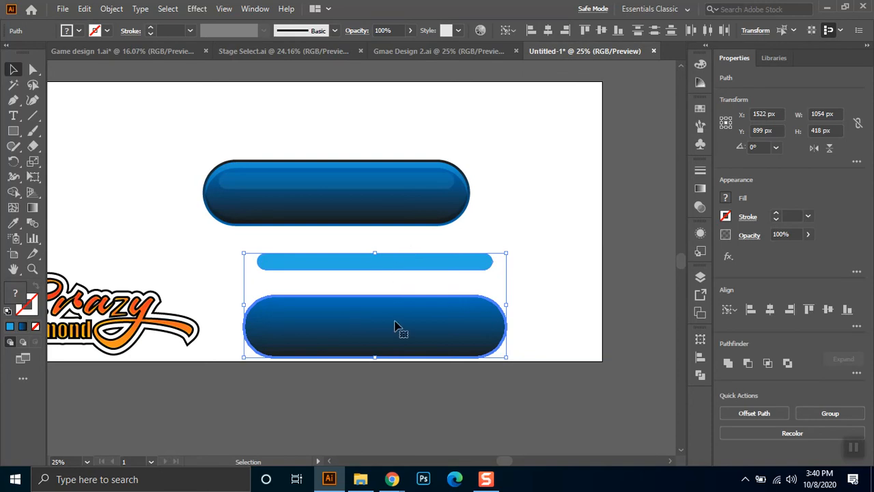
click(535, 30)
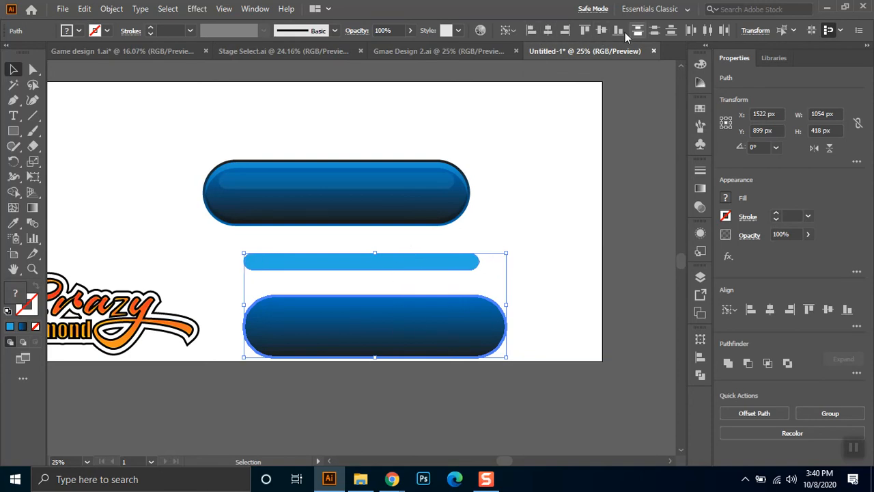
click(585, 30)
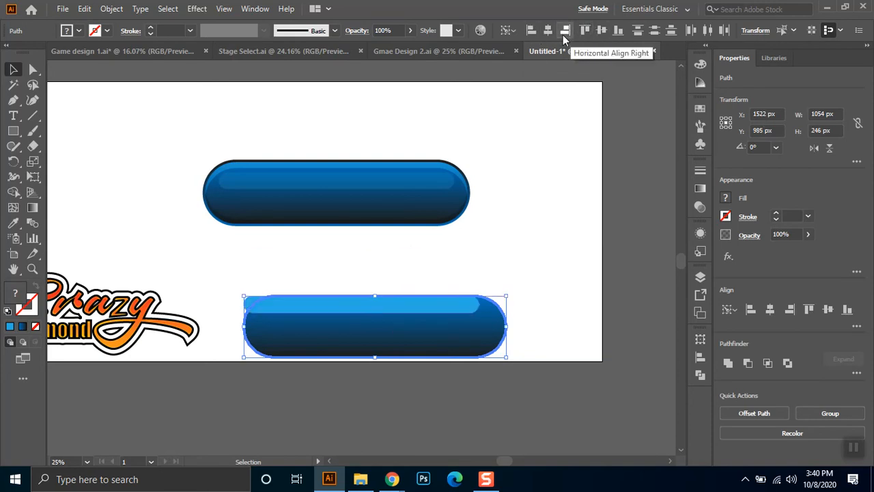
Delete the duplicated pill and highlight strip below the button.
click(534, 251)
drag(532, 294, 374, 393)
key(Delete)
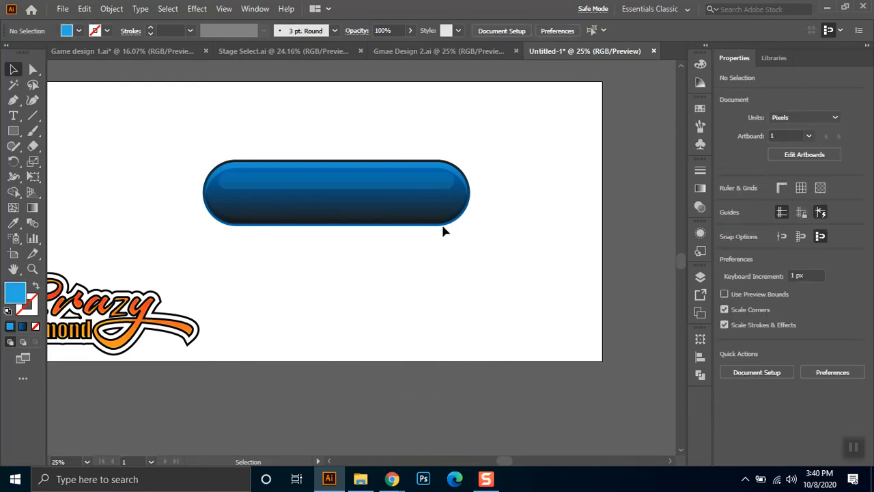
Duplicate the button's outer pill into the empty space below and draw an ellipse about 1497 by 417 px over its upper part.
drag(440, 222, 491, 338)
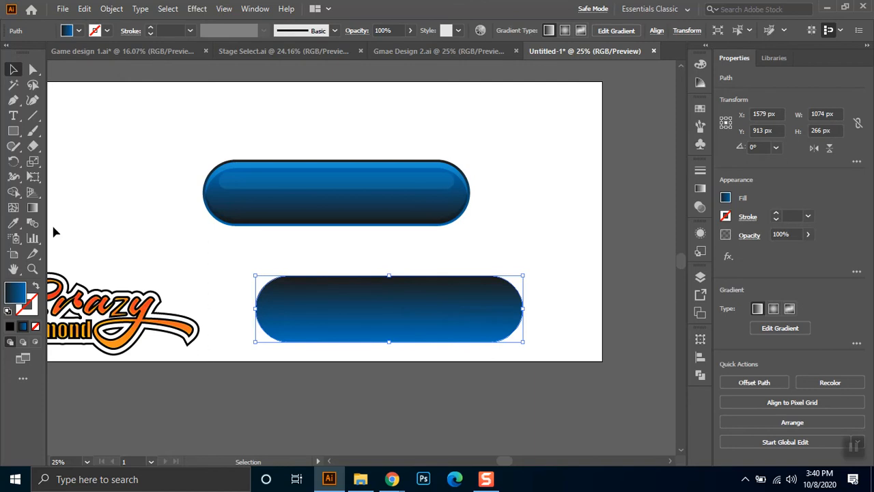
click(13, 133)
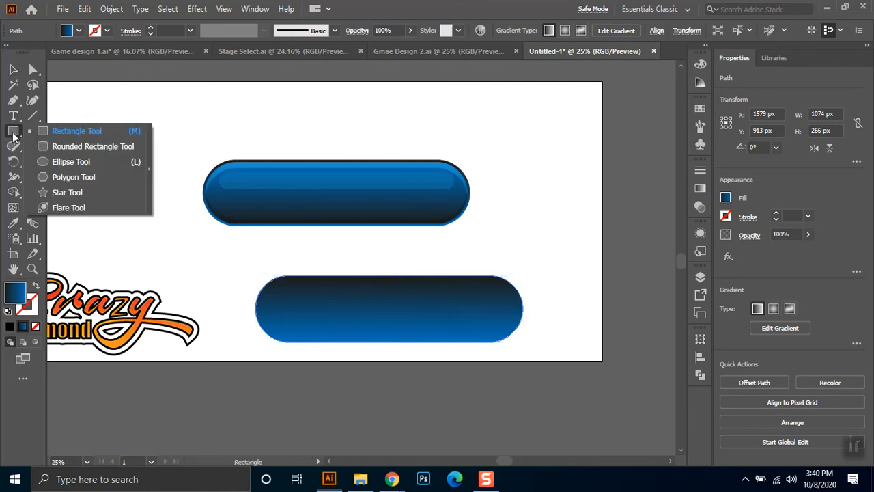
click(76, 163)
drag(197, 217, 569, 320)
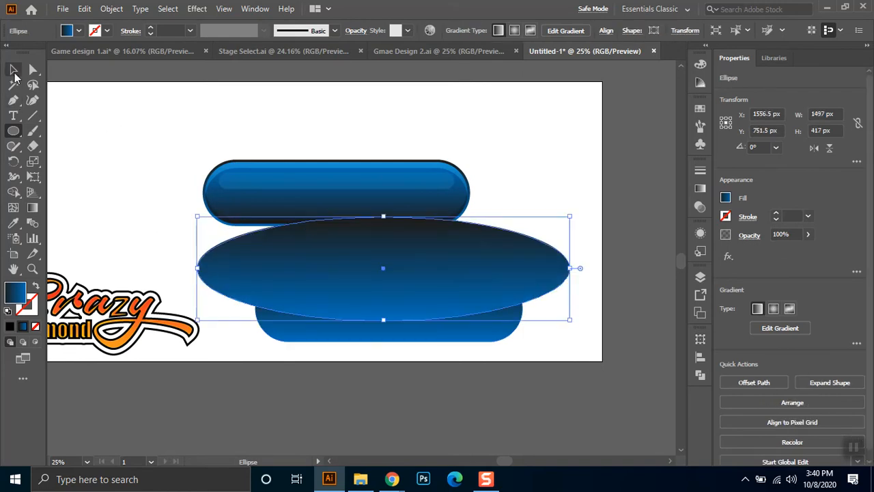
Align the ellipse and the duplicated pill by their horizontal centres and move both into the clear space below the button.
key(v)
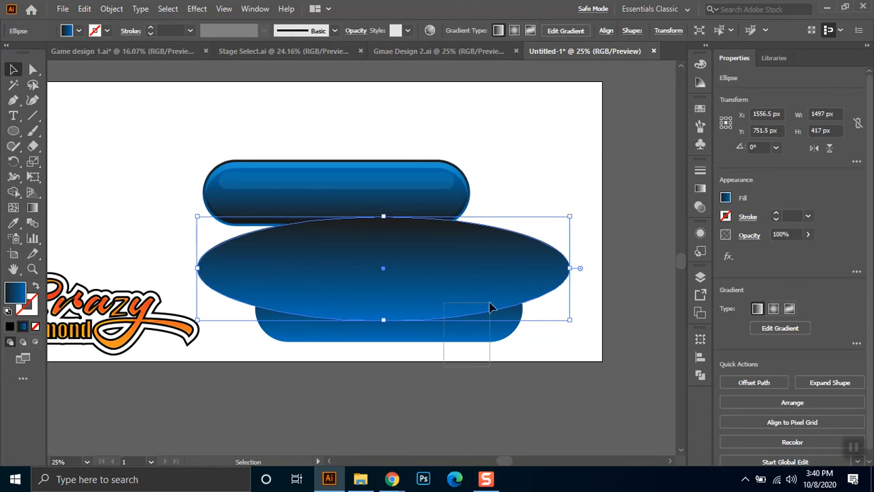
shift+click(471, 334)
click(547, 31)
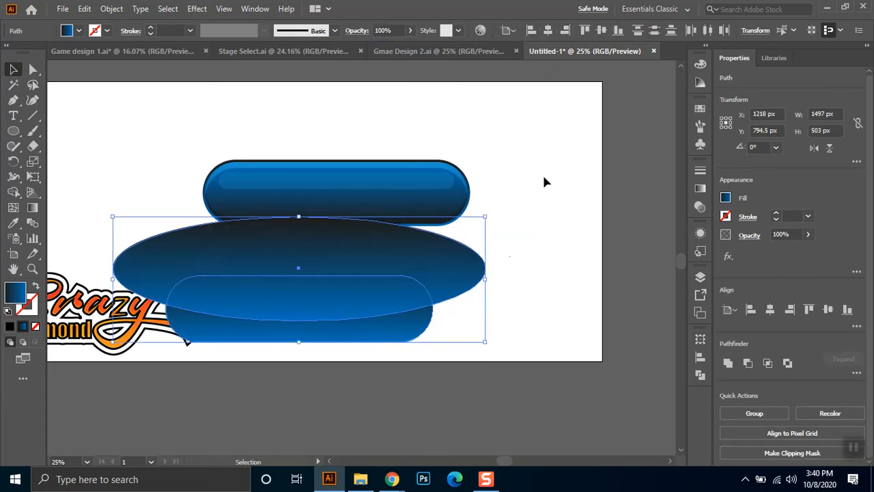
drag(450, 295, 476, 318)
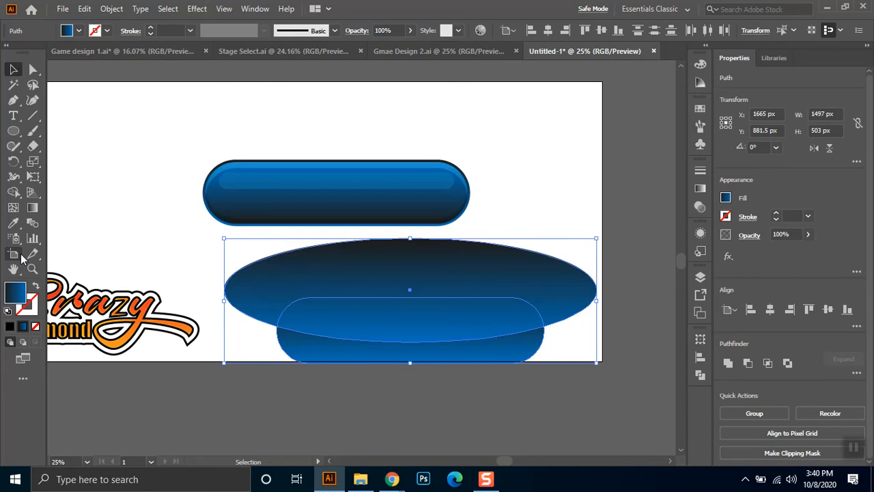
Use Shape Builder to remove the pill's lower part and the ellipse's outer area, keeping only their overlap.
click(13, 193)
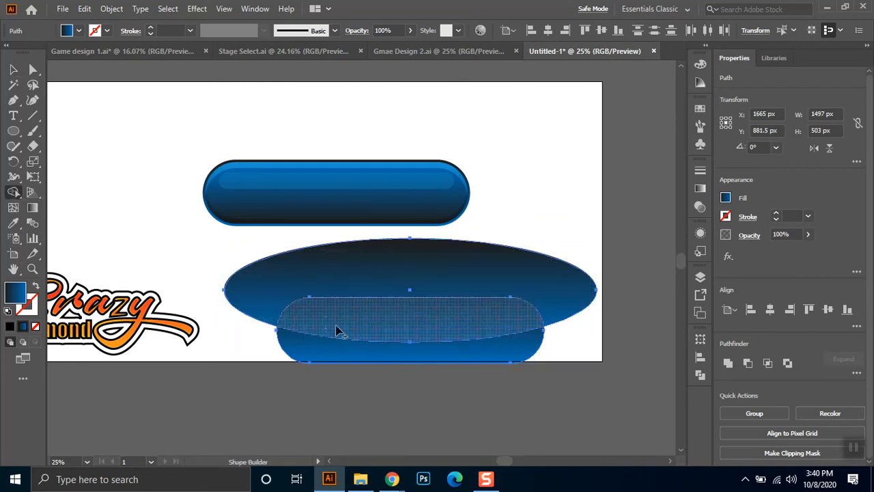
click(343, 357)
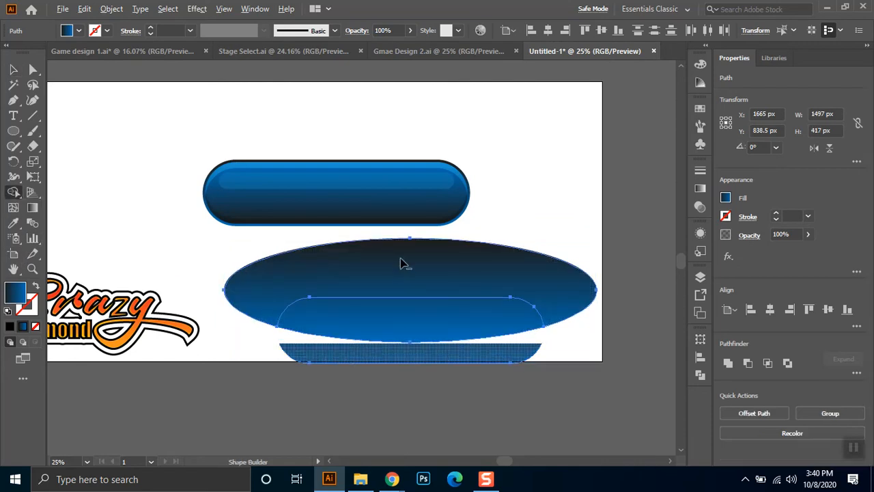
alt+click(399, 266)
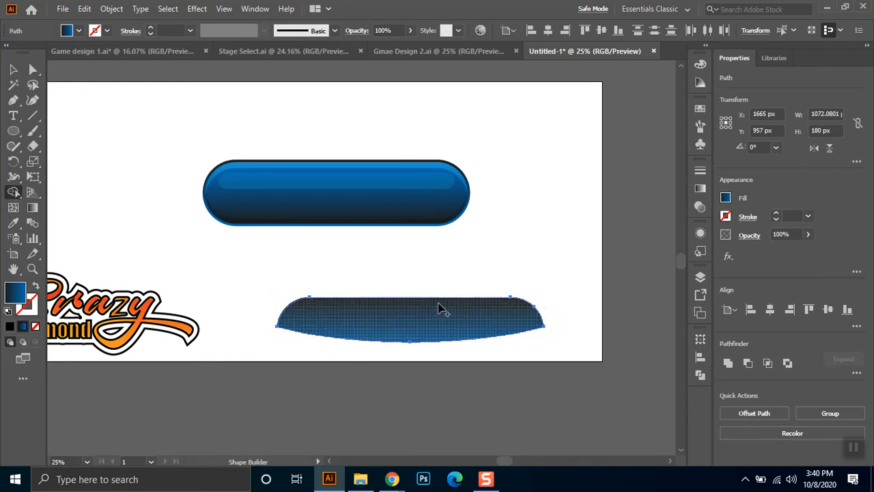
key(v)
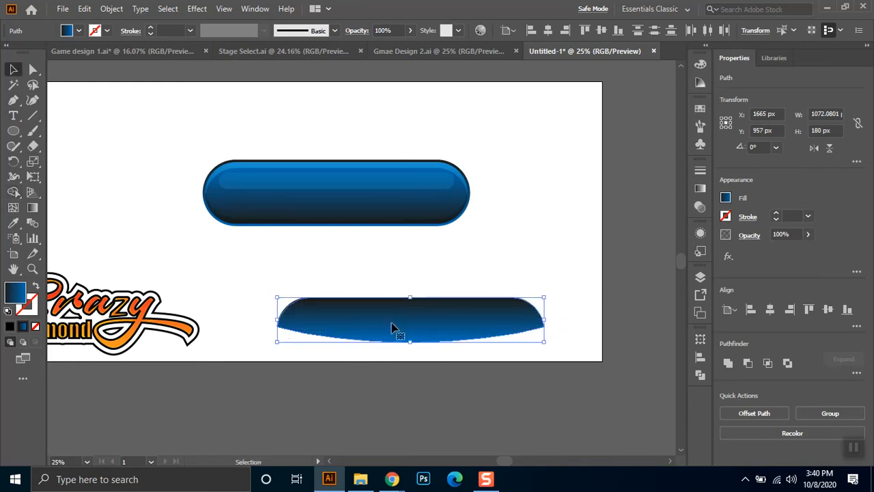
Fill the remaining curved gloss shape with white.
click(78, 30)
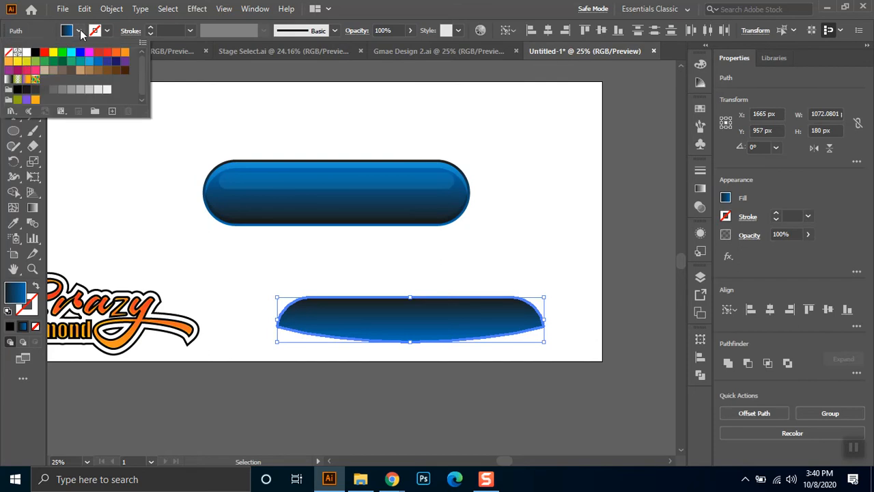
click(17, 52)
click(428, 416)
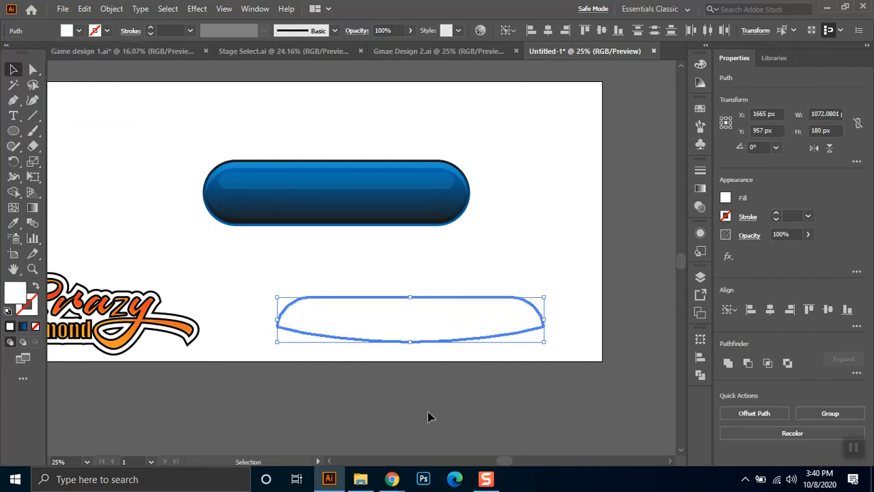
click(450, 400)
Move the white gloss shape onto the button's upper half and align its edges with the button's outline.
drag(548, 266, 459, 391)
drag(421, 322, 345, 195)
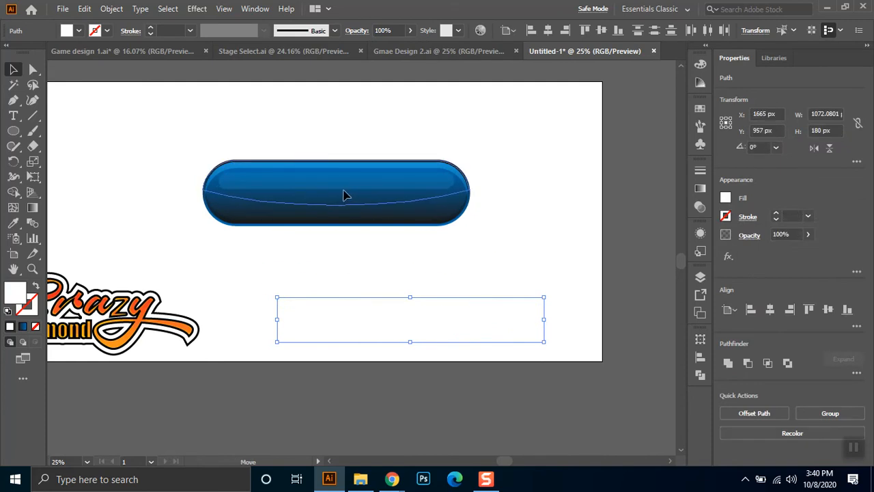
key(ctrl+1)
drag(403, 263, 528, 402)
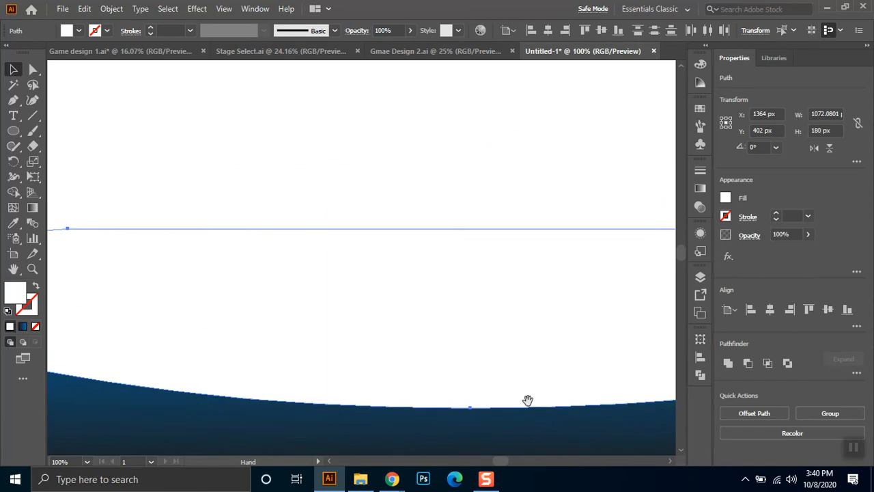
drag(223, 223, 454, 159)
drag(254, 230, 260, 233)
Try the Lighten blending mode on the white gloss shape, then set it to Overlay.
scroll(195, 162, down, 3)
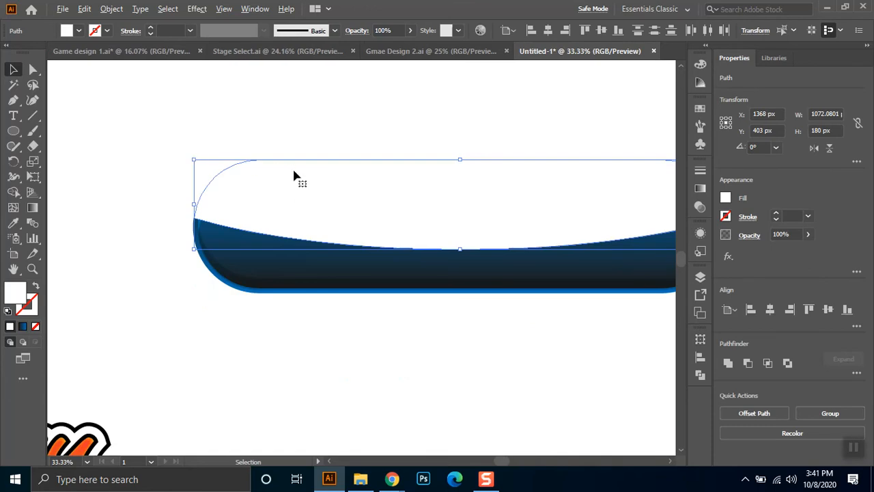
scroll(280, 175, down, 3)
drag(424, 204, 460, 265)
scroll(342, 204, up, 2)
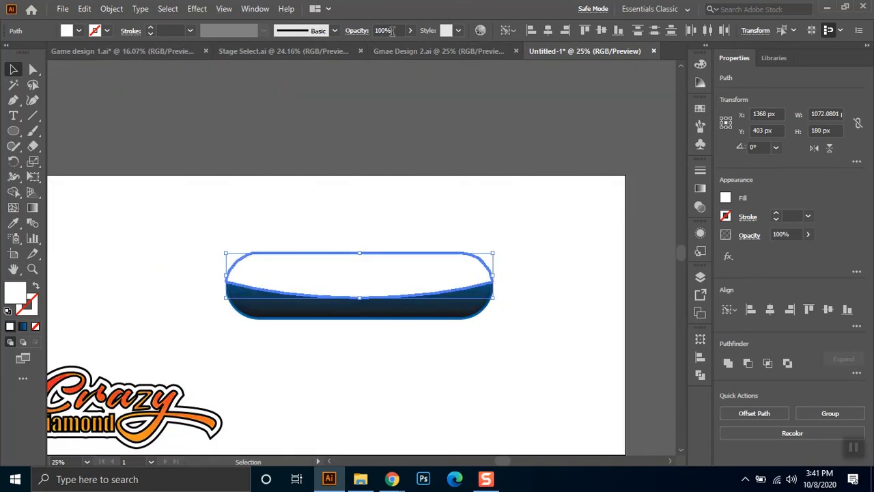
click(357, 32)
click(245, 53)
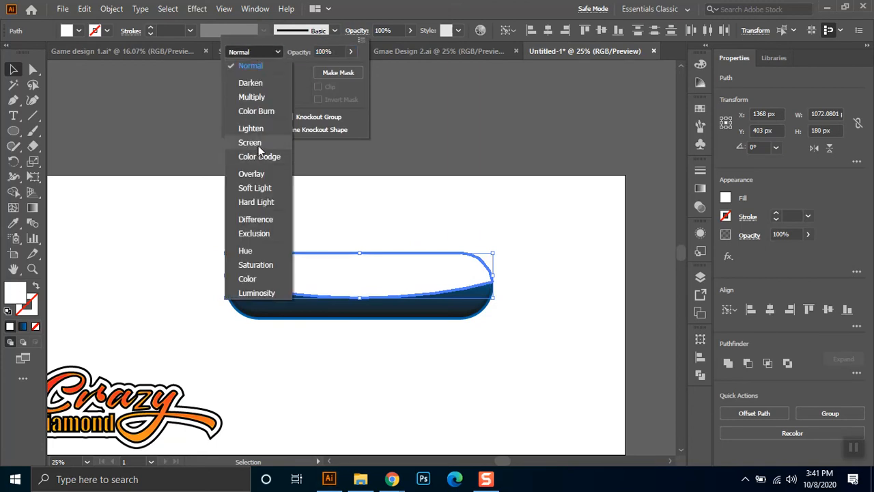
click(261, 131)
click(263, 54)
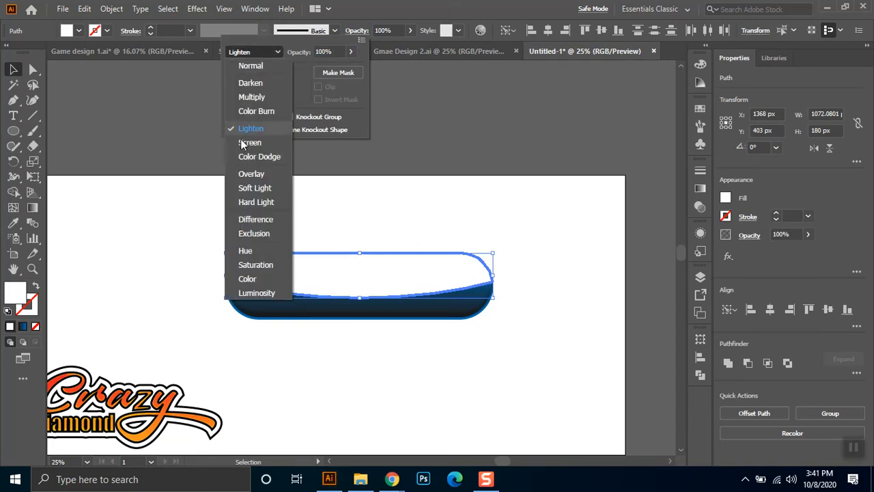
click(254, 174)
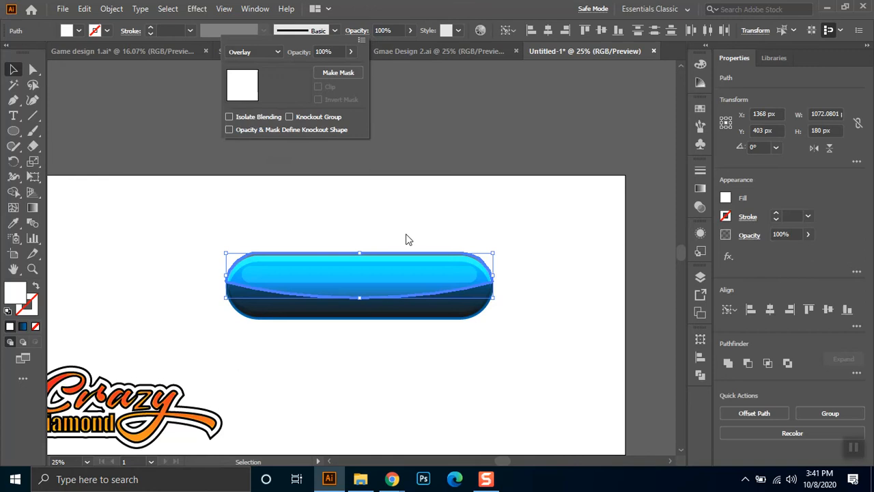
click(361, 216)
click(497, 321)
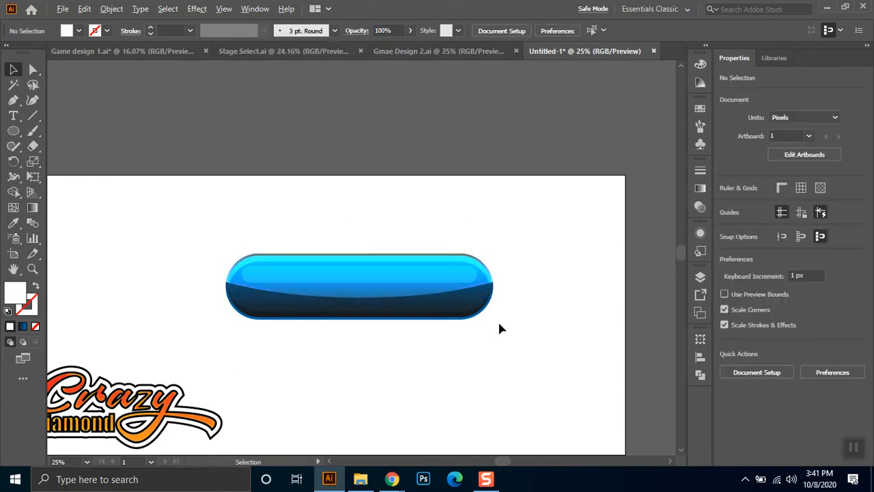
Change the white gloss shape's blending mode to Screen and reduce its opacity to 4%.
scroll(498, 320, up, 1)
click(401, 288)
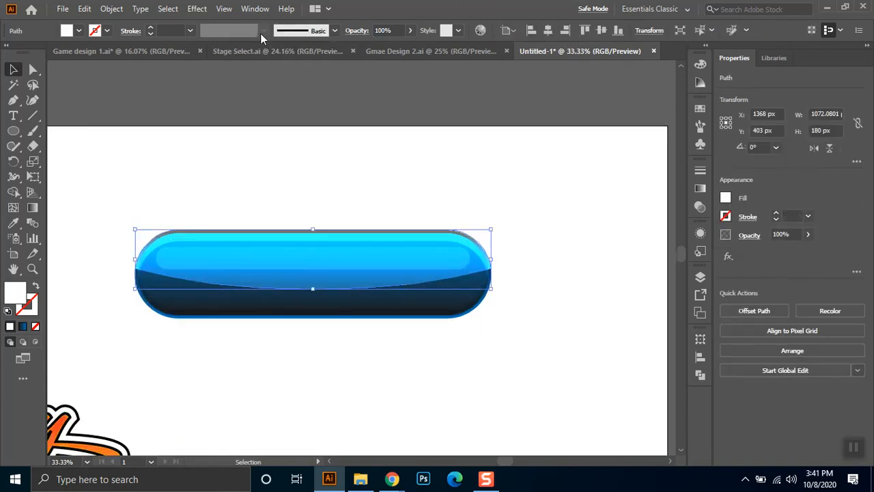
click(356, 31)
click(260, 52)
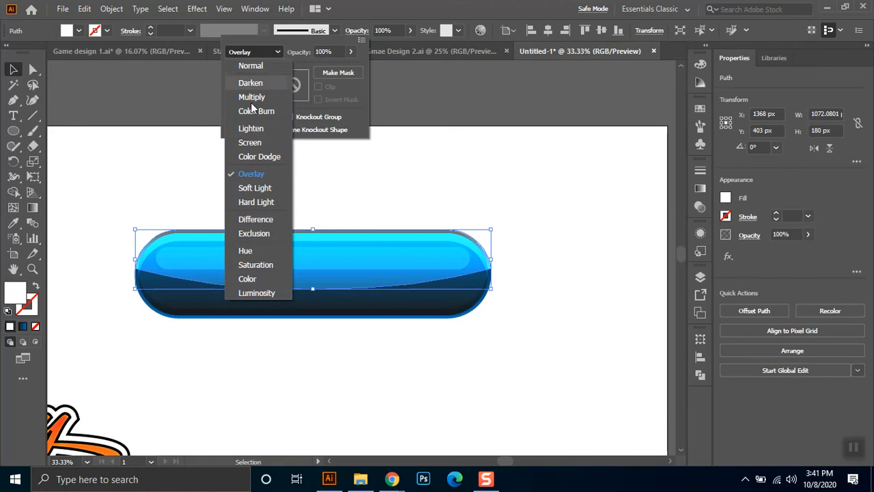
click(258, 142)
click(410, 30)
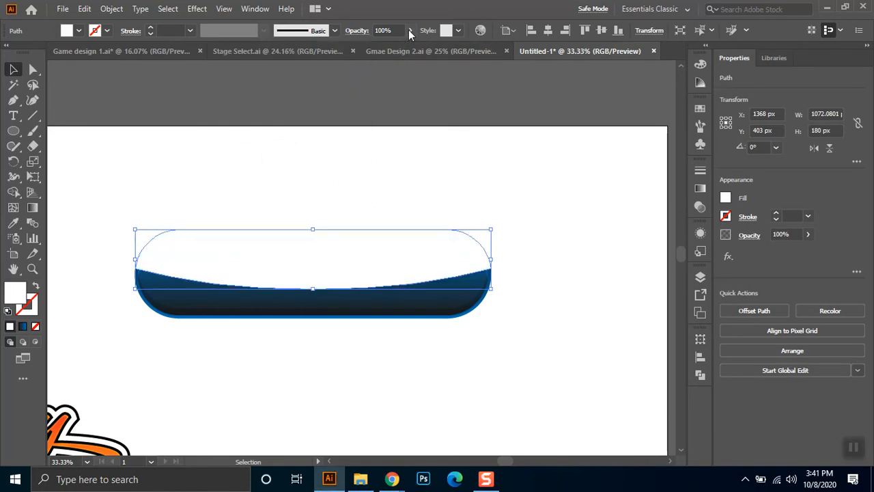
click(410, 30)
click(364, 46)
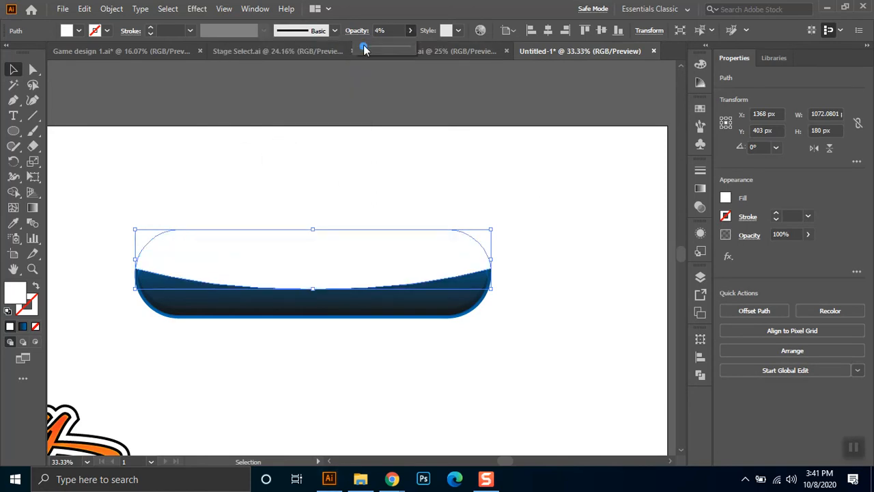
click(491, 170)
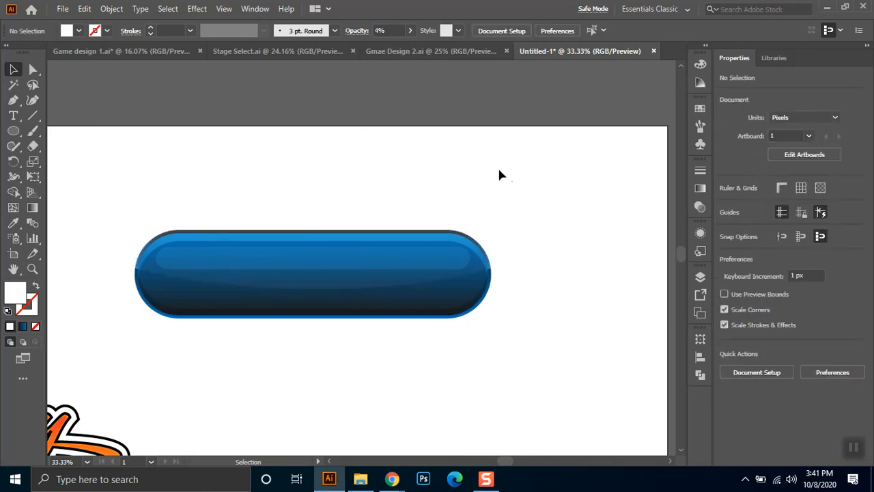
Group all the shapes that make up the blue pill button.
scroll(501, 239, down, 1)
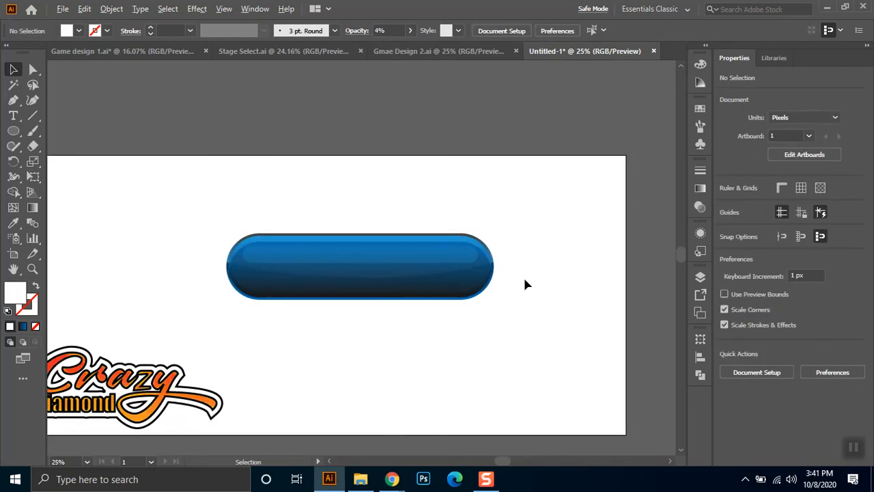
scroll(523, 284, up, 1)
drag(460, 283, 499, 297)
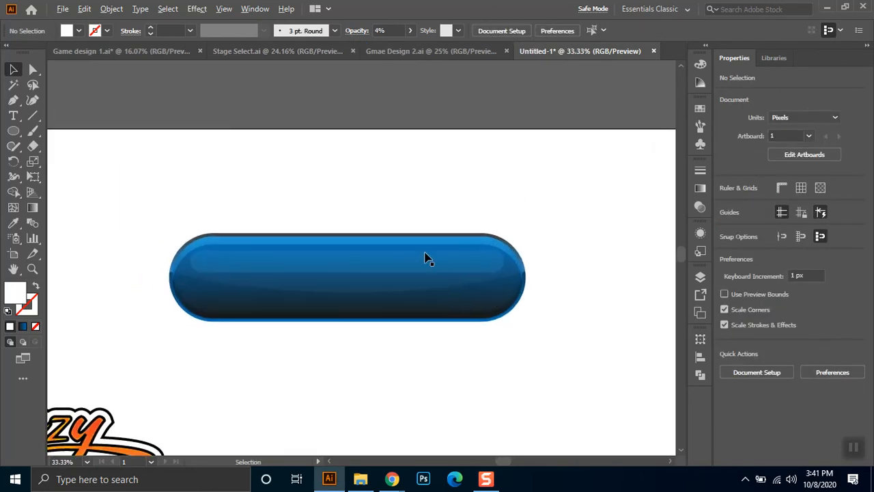
scroll(425, 258, up, 1)
scroll(386, 307, down, 2)
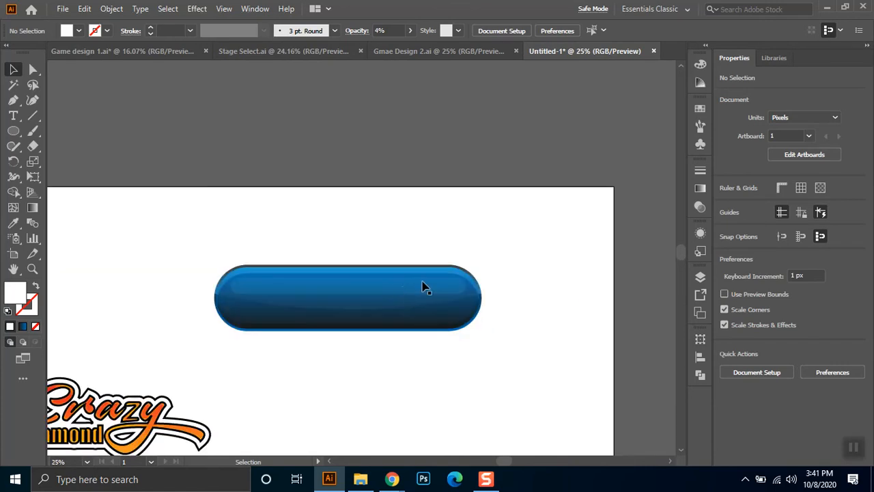
drag(527, 255, 217, 332)
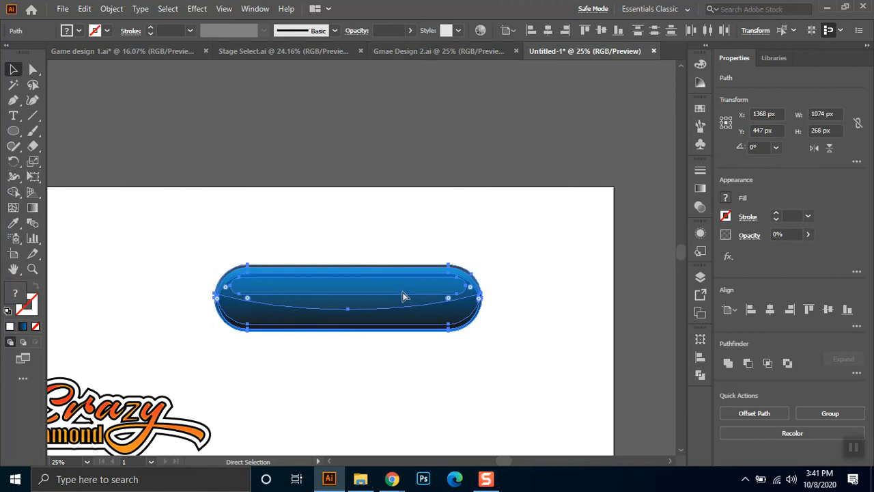
key(ctrl+g)
click(386, 222)
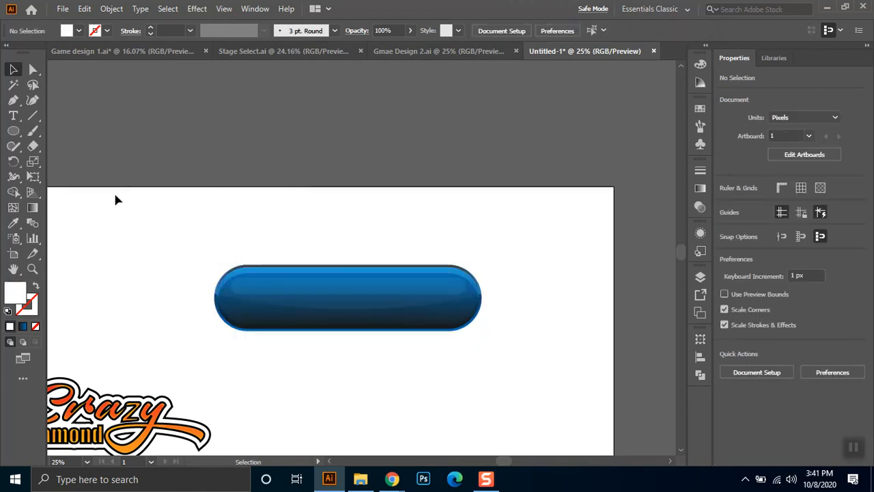
Add the text "START GAME" above the pill button.
click(13, 116)
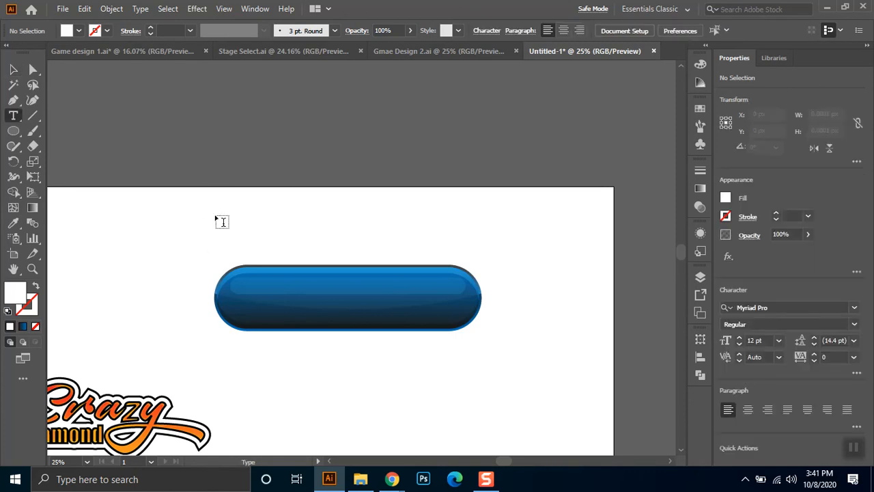
click(214, 213)
text(T)
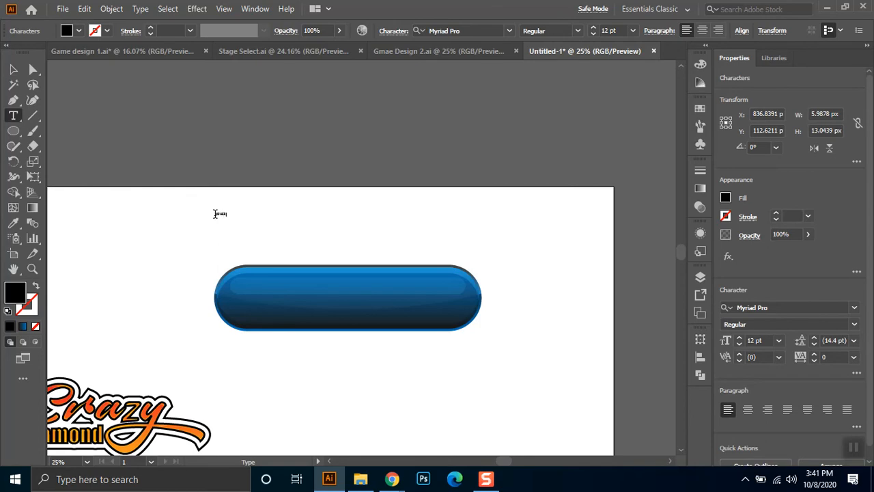
key(ctrl+a)
text(STAR)
click(13, 69)
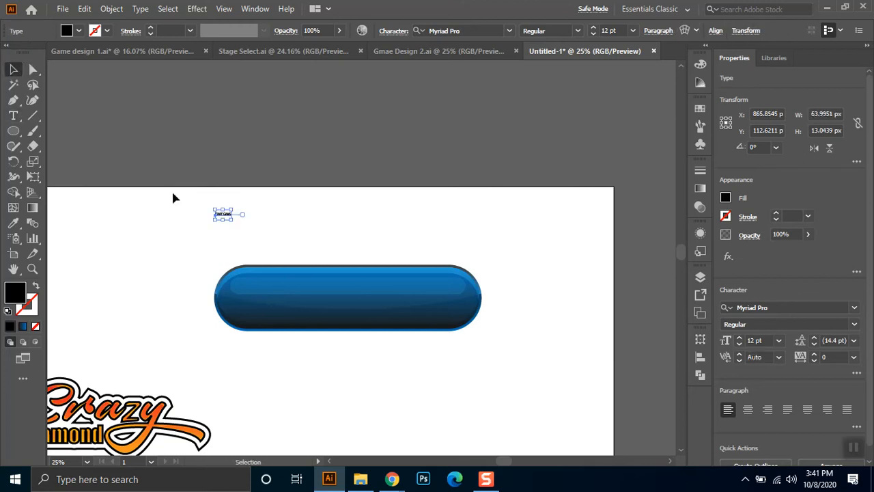
Enlarge the START GAME text to about 126 pt over the button and fill it with white.
drag(230, 220, 425, 322)
drag(358, 241, 413, 307)
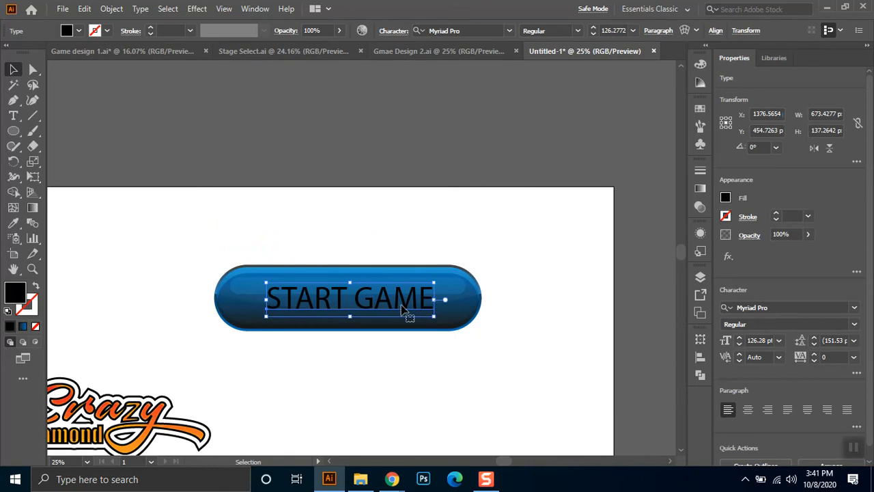
click(78, 30)
click(26, 53)
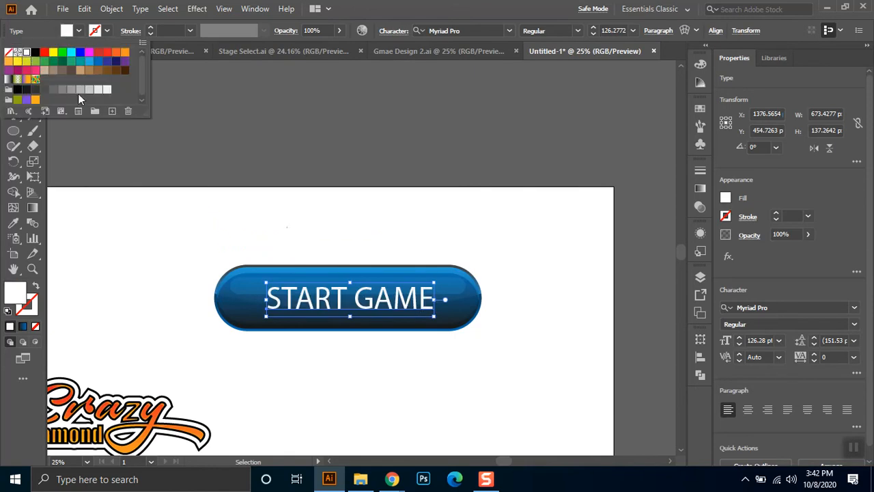
click(380, 233)
Centre the START GAME text horizontally and vertically on the button group.
scroll(443, 247, up, 2)
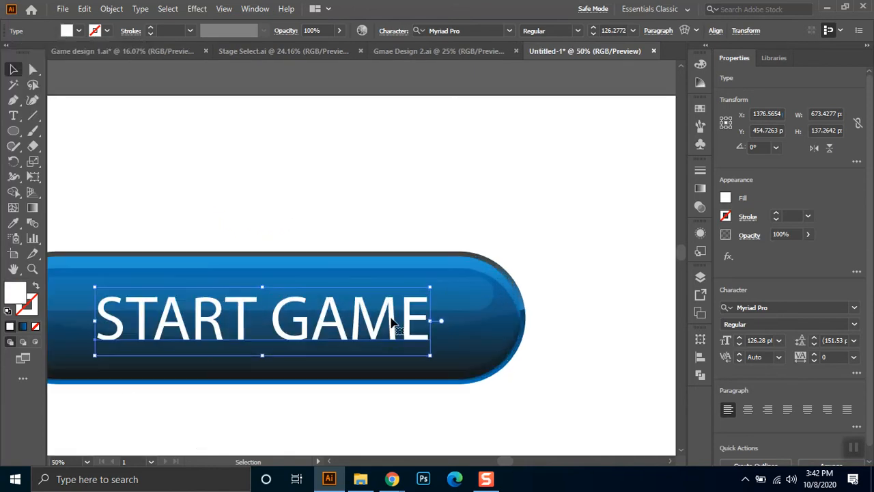
scroll(391, 321, down, 1)
drag(337, 316, 375, 315)
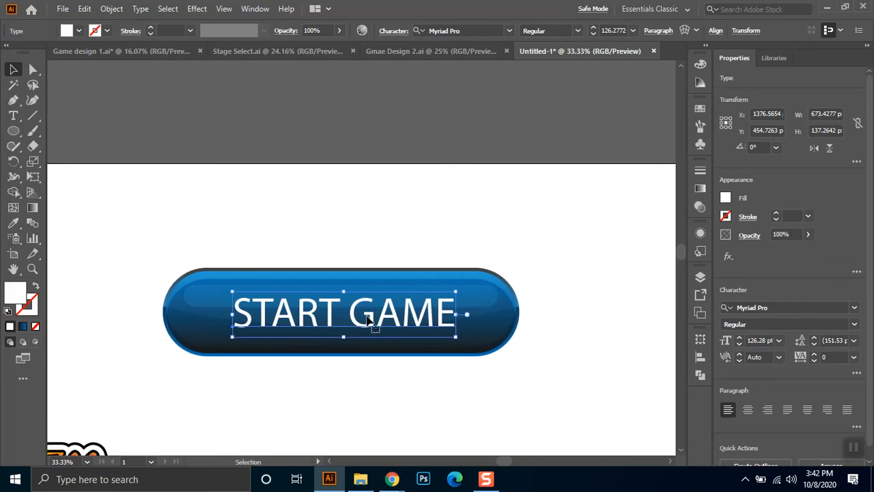
shift+click(384, 325)
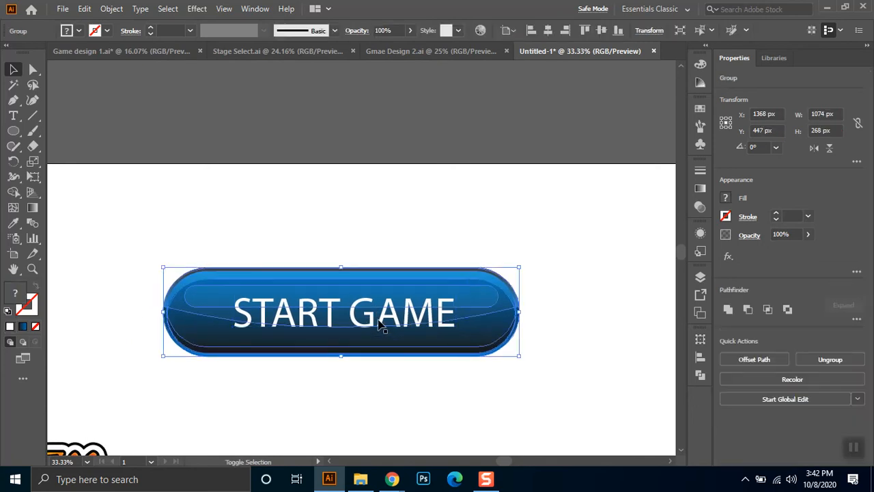
click(429, 289)
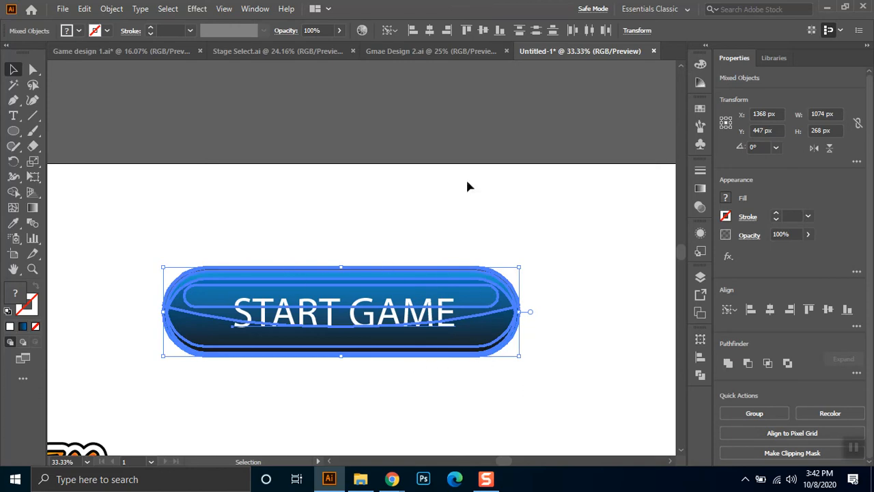
click(427, 30)
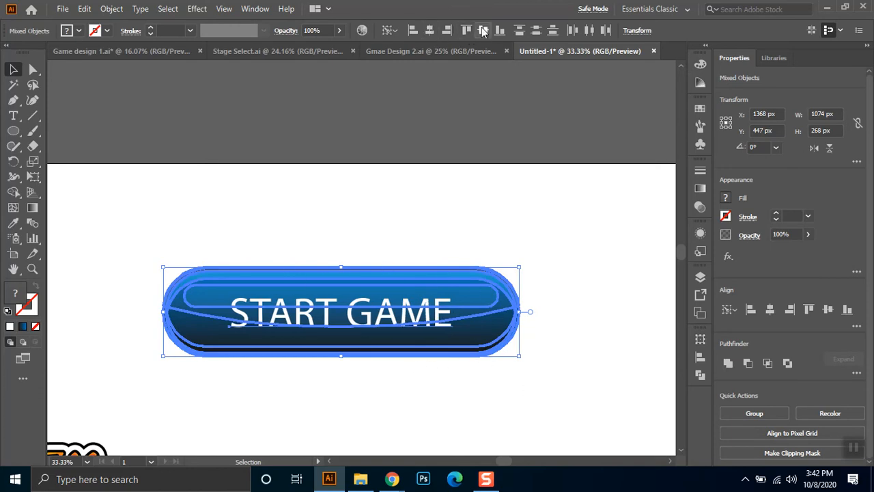
click(482, 31)
click(457, 189)
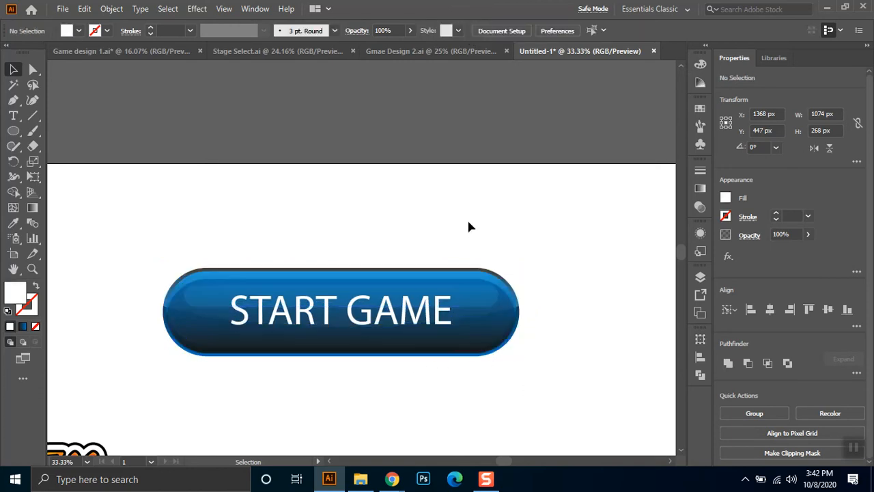
Set the START GAME text's font to Acumin Variable Concept in the ExtraCondensed Bold style.
click(437, 317)
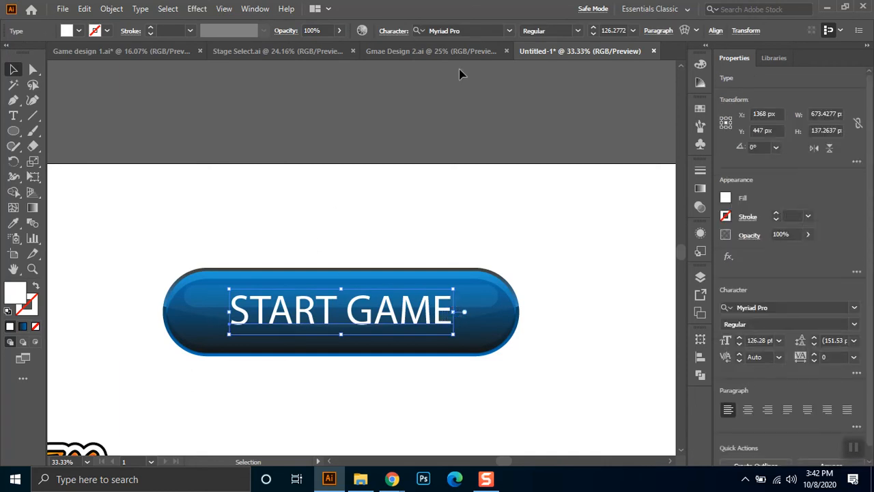
click(508, 31)
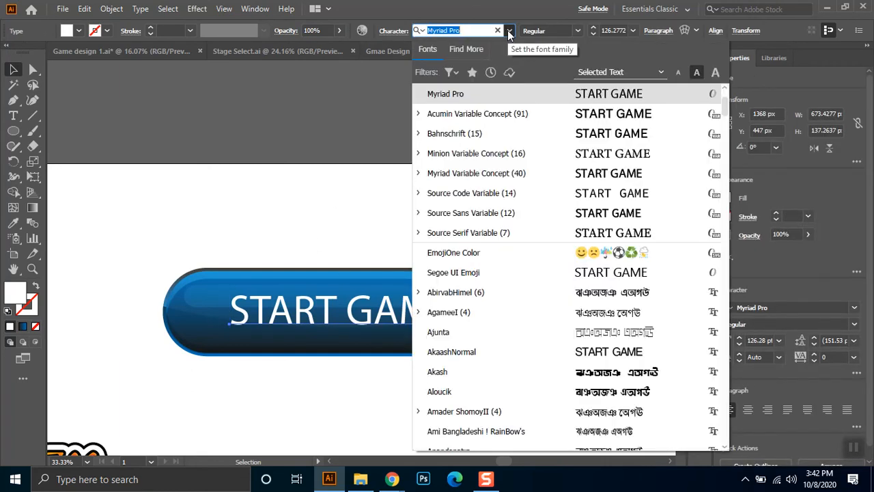
click(547, 114)
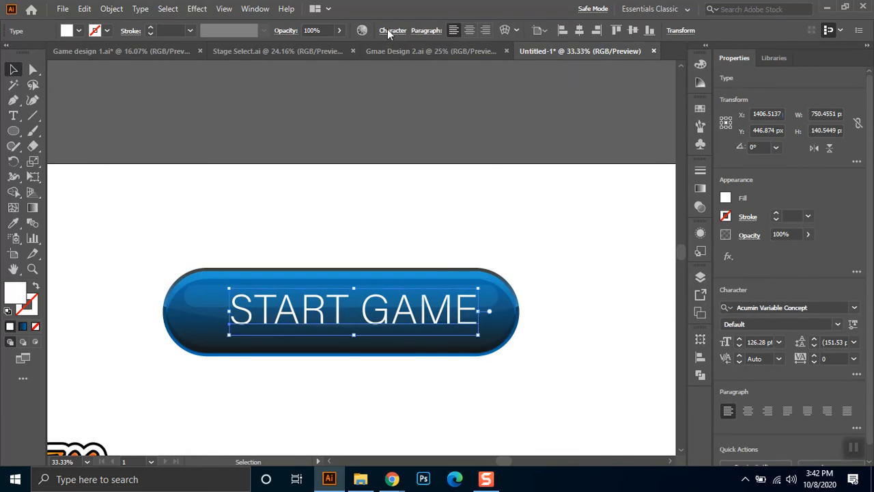
key(ctrl+t)
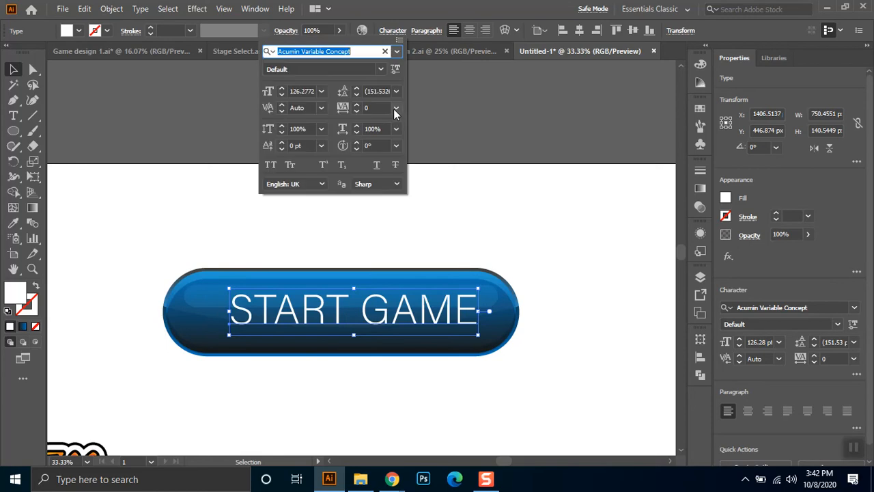
click(381, 69)
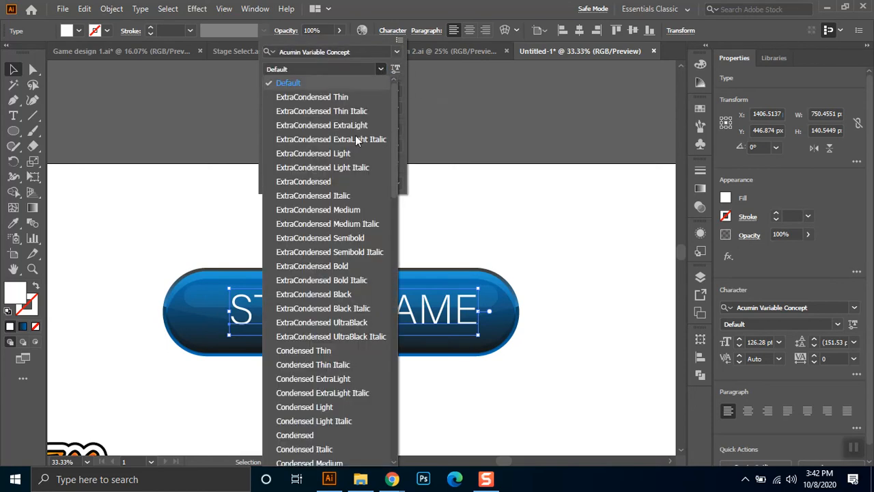
click(318, 266)
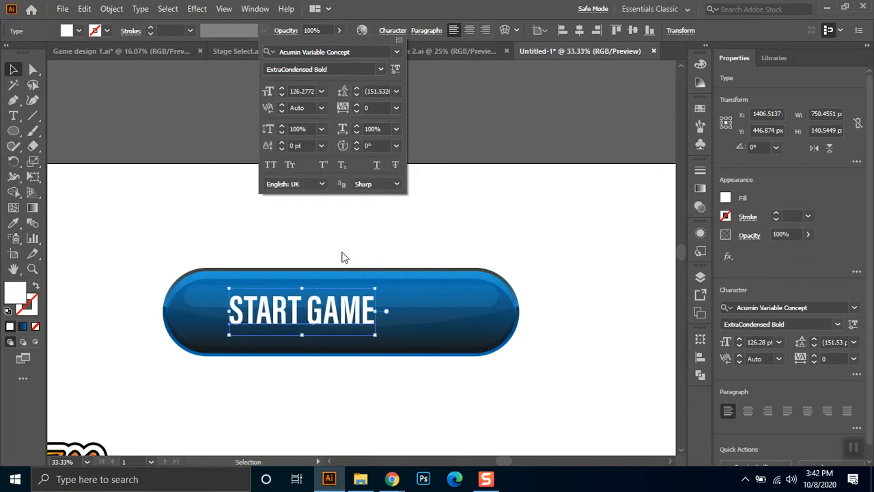
Increase the tracking of the START GAME text to spread its letters apart.
click(767, 341)
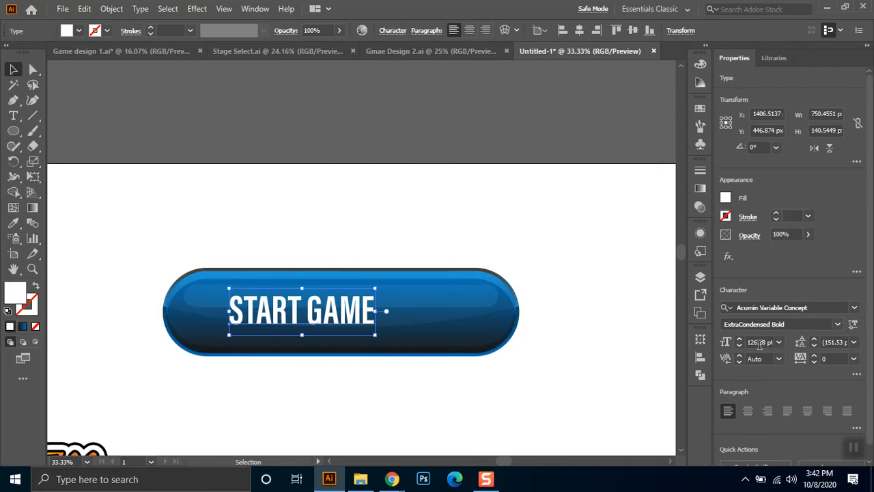
click(826, 359)
text(30)
key(Return)
key(Up)
key(Up)
key(Up)
key(Up)
key(Up)
key(Up)
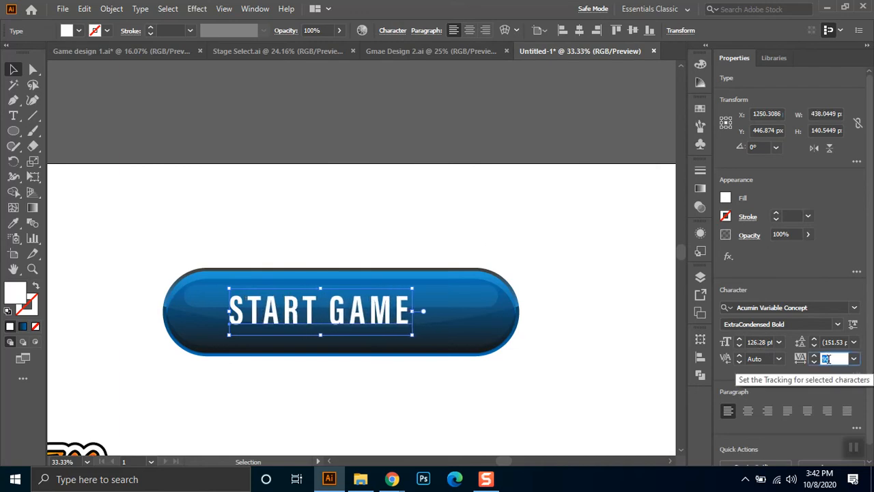
click(530, 200)
Create a white triangle above the button with the Polygon tool, using a 50 px radius and 3 sides.
click(12, 133)
drag(12, 134, 68, 176)
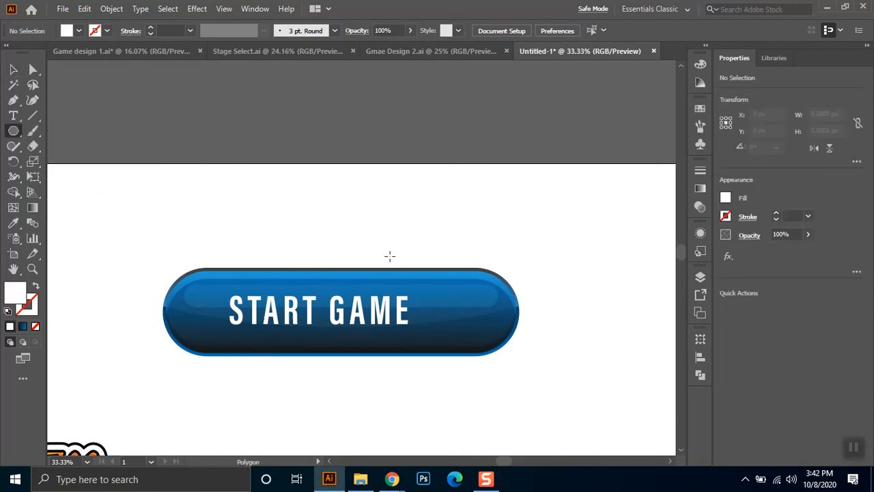
click(381, 227)
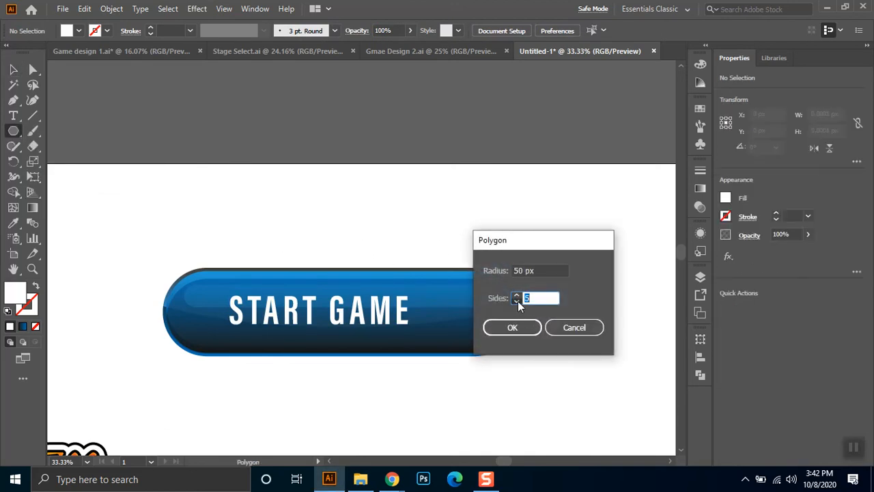
click(512, 327)
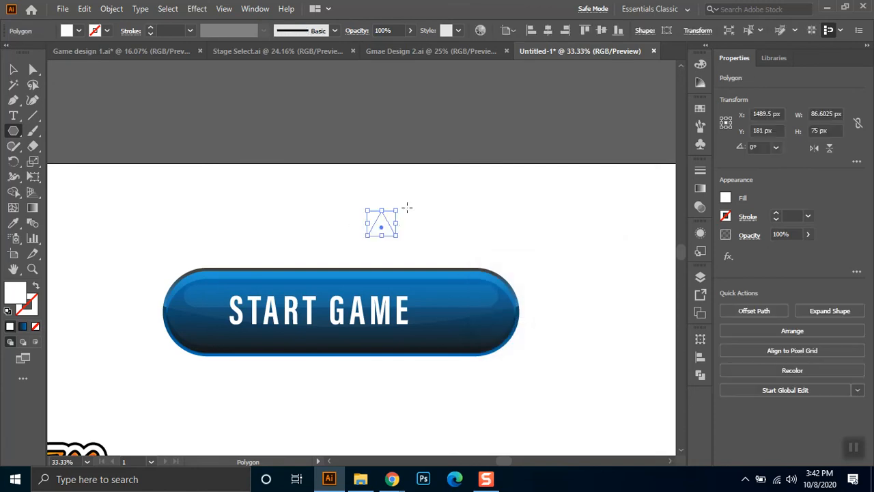
Rotate the triangle to 270° and enlarge it to about 125 × 144 px beside the START GAME text, rounding its corners.
click(14, 69)
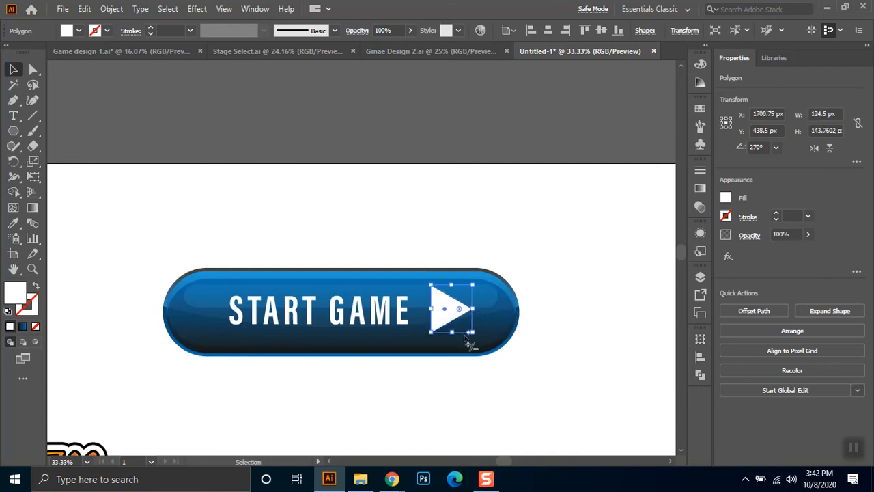
key(a)
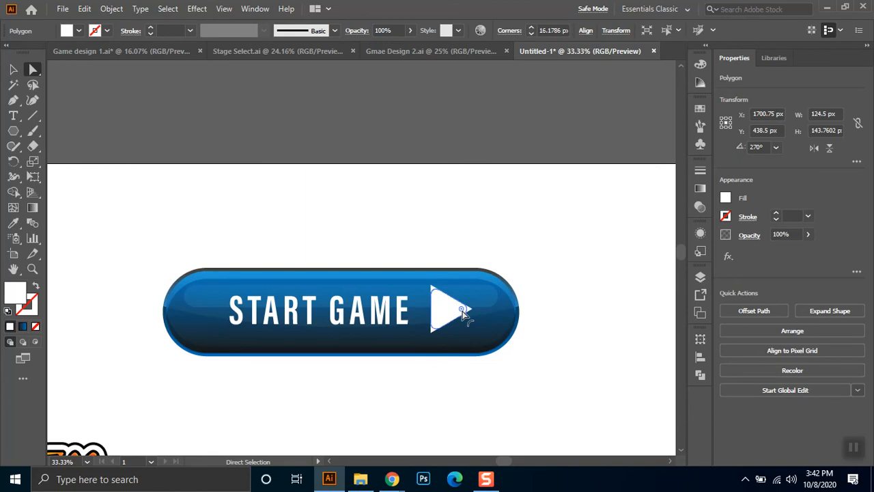
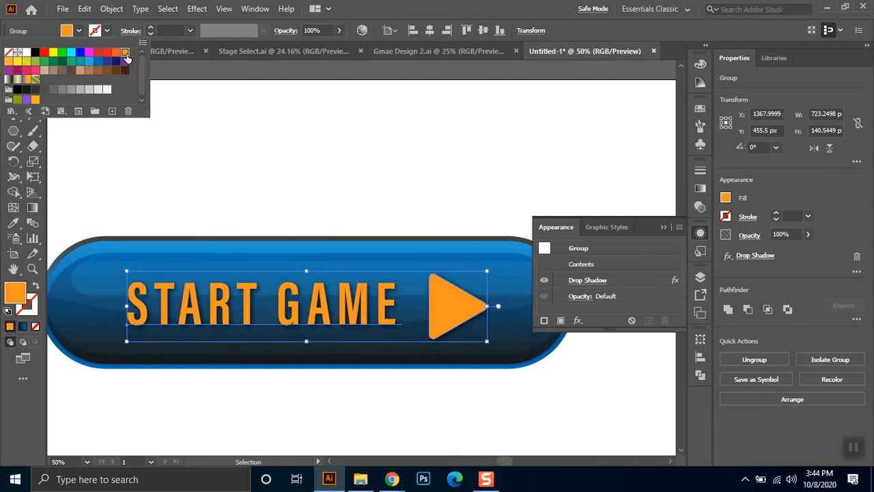
Try cyan, yellow and white swatches as the fill of the START GAME text and triangle group.
click(71, 53)
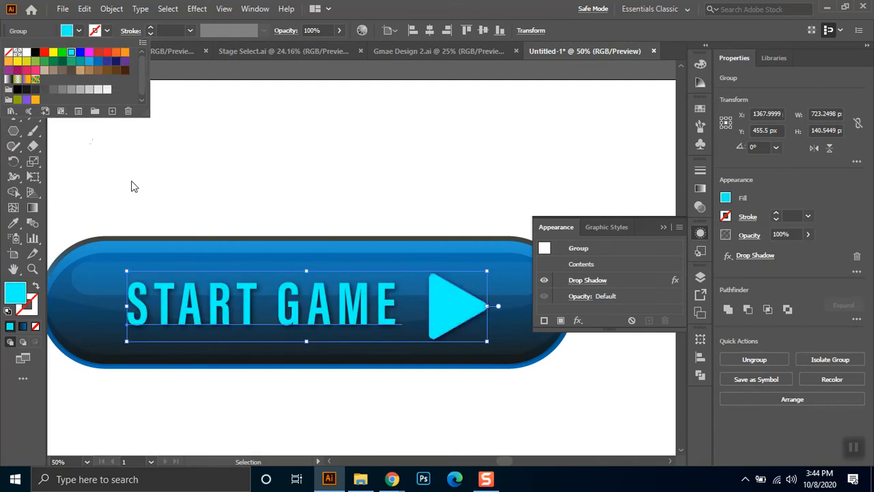
click(55, 53)
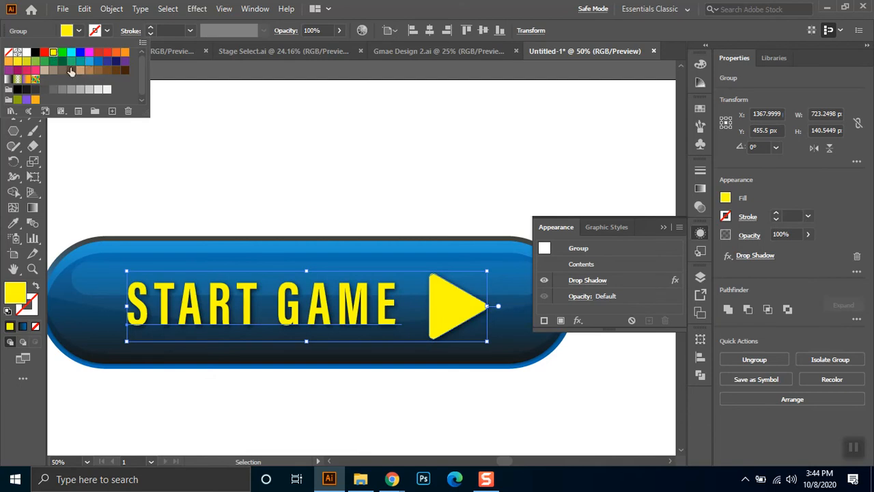
click(26, 53)
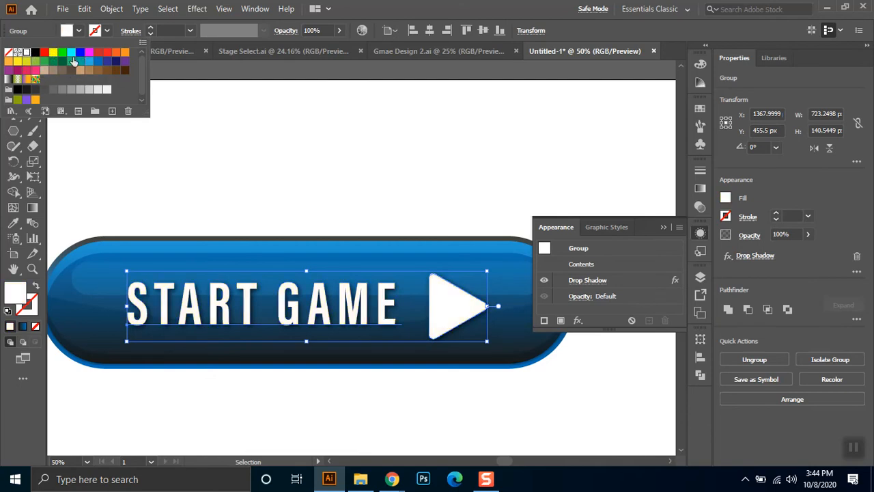
Fill the START GAME text and triangle group with cyan, and adjust it to a light sky blue.
click(71, 54)
click(21, 292)
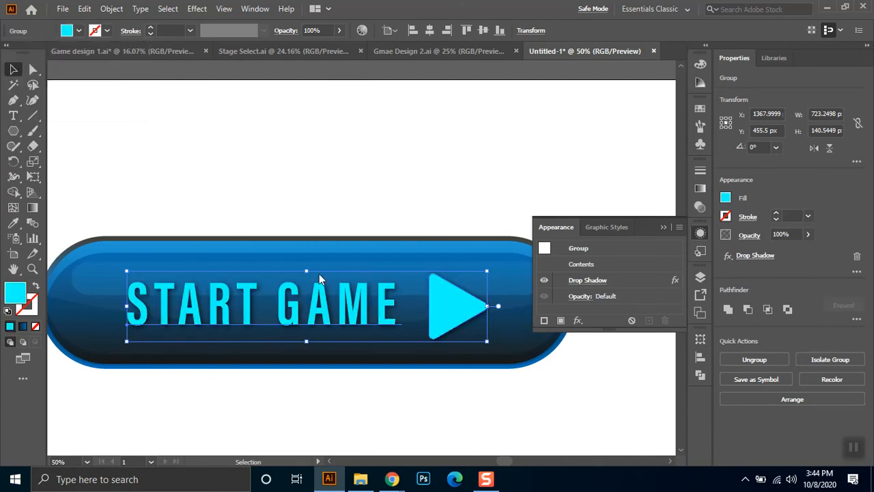
drag(423, 246, 424, 238)
click(380, 161)
drag(380, 161, 369, 153)
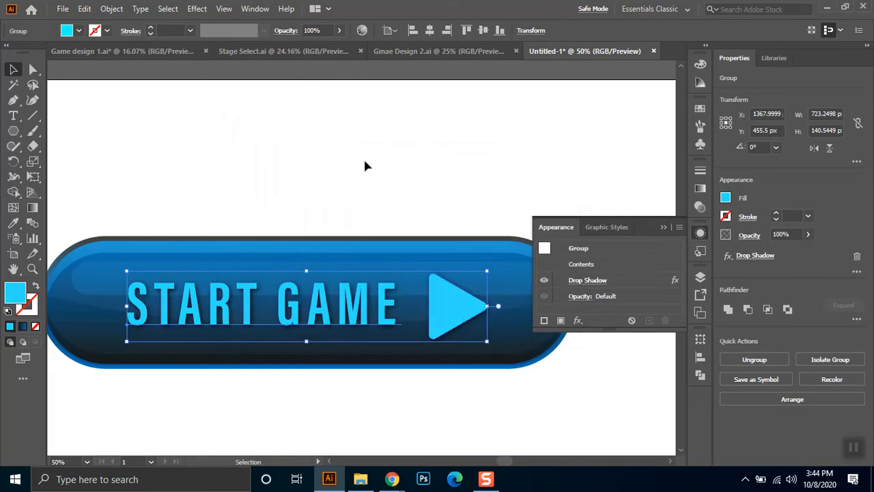
click(368, 157)
Scale the whole START GAME button down to about 790 px wide and place it beside the Crazy Diamond logo.
scroll(373, 158, down, 3)
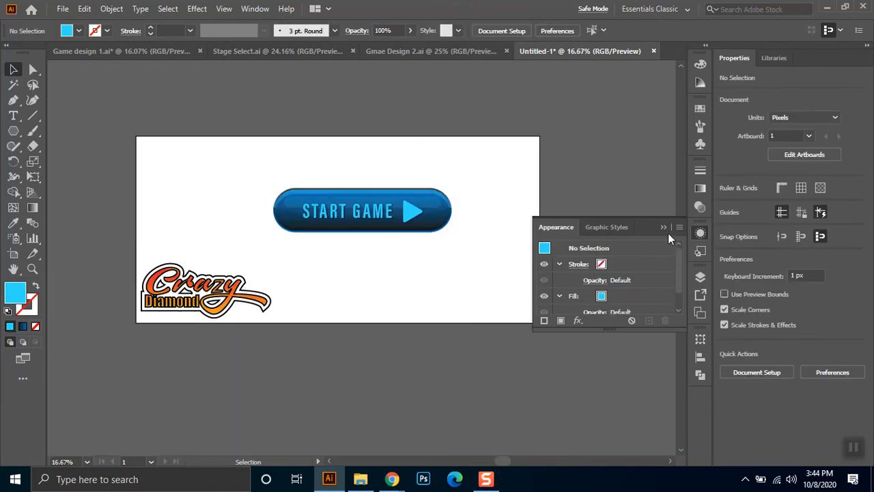
click(662, 226)
drag(257, 174, 464, 266)
drag(427, 223, 380, 300)
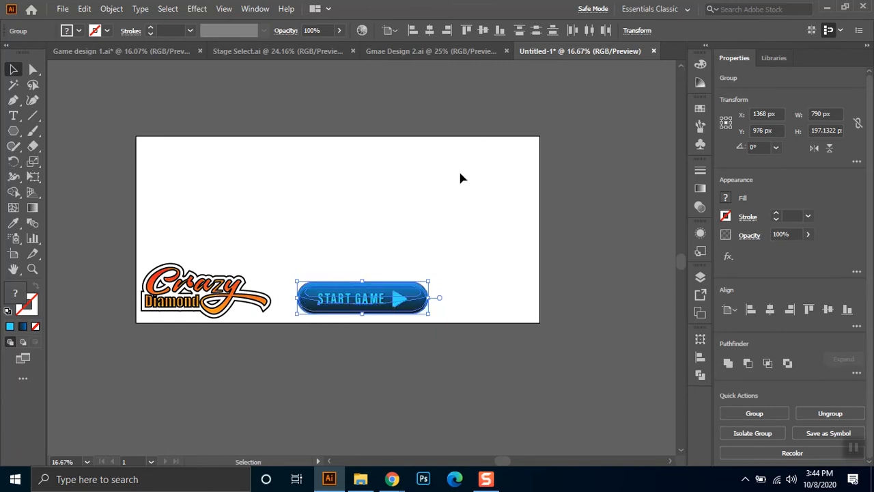
Group the button with its text and triangle, and centre it horizontally on the artboard.
click(448, 242)
click(401, 303)
drag(452, 281, 371, 327)
key(v)
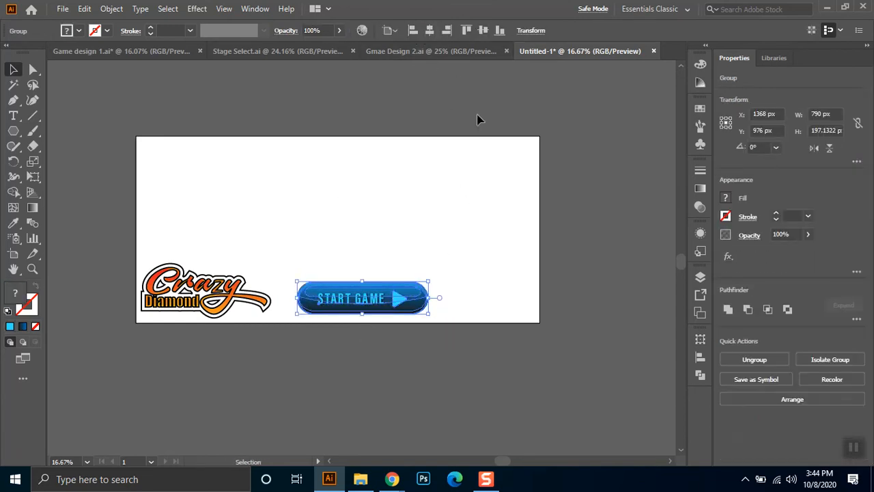
click(392, 31)
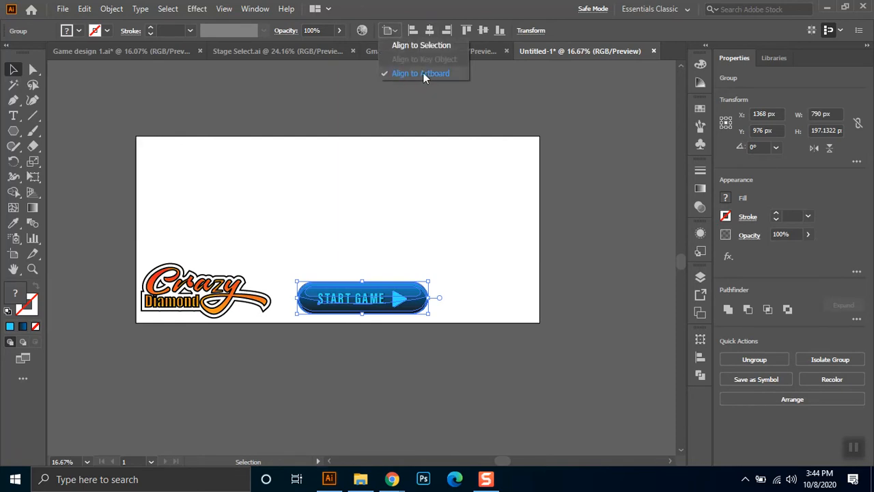
click(410, 74)
click(429, 30)
Move the Crazy Diamond logo to the upper edge of the START GAME button and enlarge it to about 822 px wide.
click(240, 270)
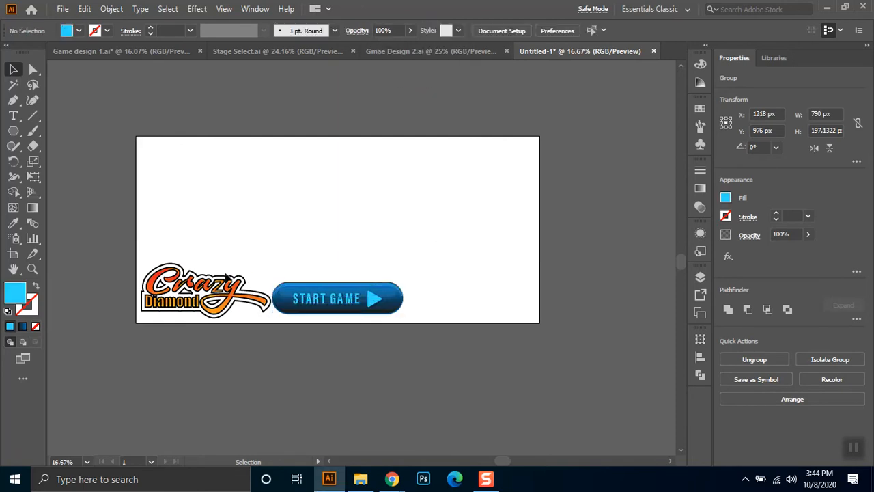
drag(220, 300, 368, 272)
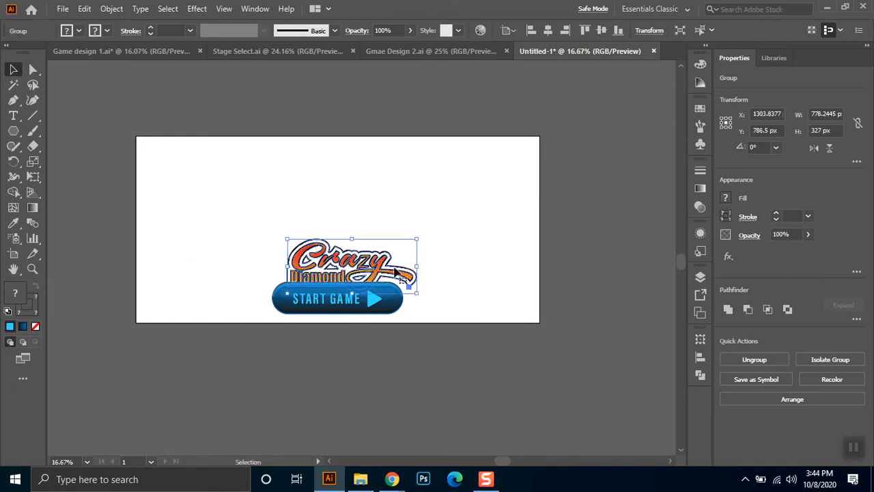
click(446, 284)
scroll(429, 304, up, 1)
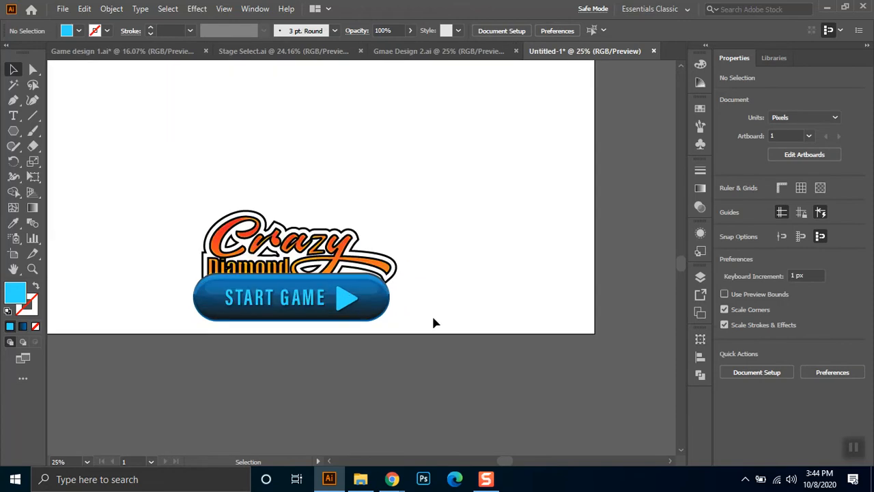
drag(359, 266, 359, 268)
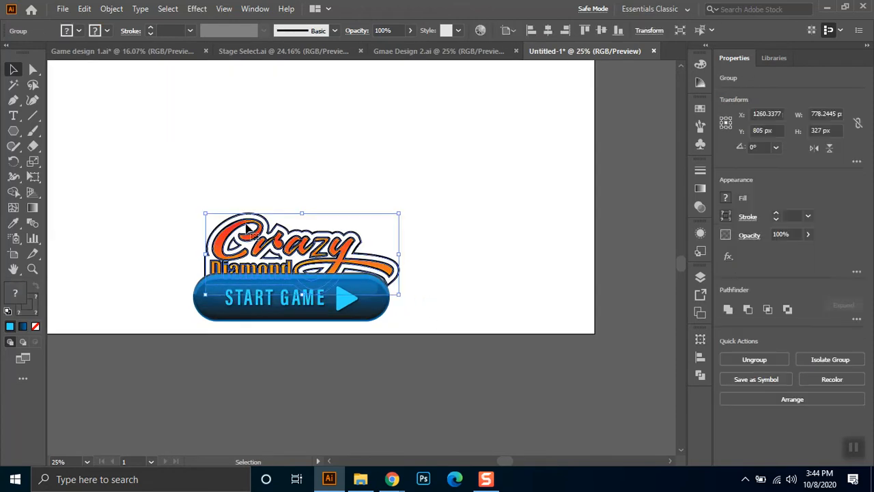
drag(205, 216, 190, 207)
click(435, 301)
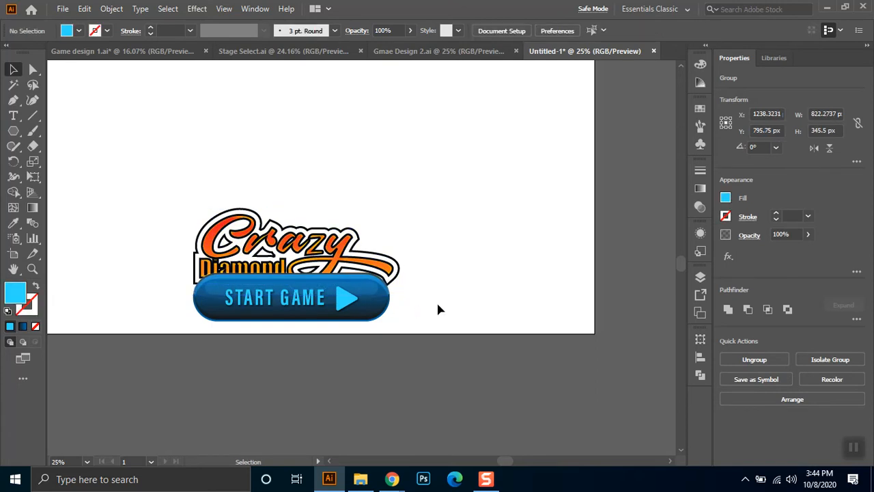
Move the Crazy Diamond logo slightly up so it sits just above the START GAME button.
scroll(396, 279, down, 1)
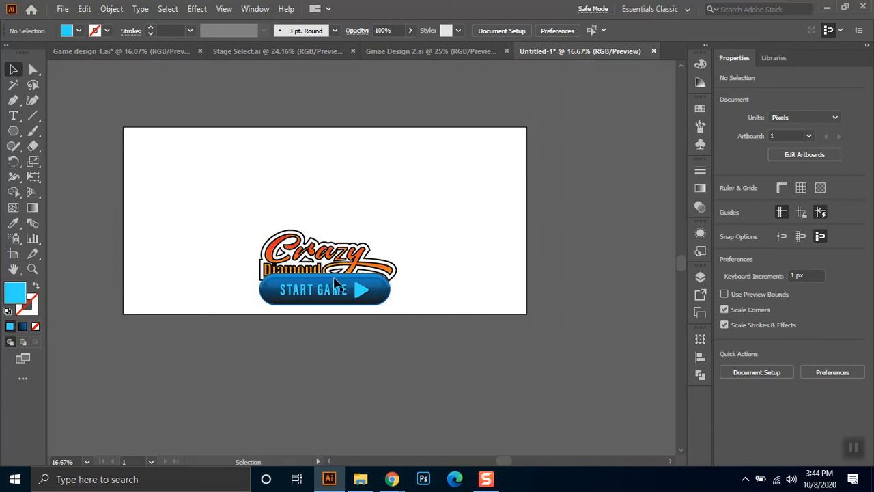
click(336, 270)
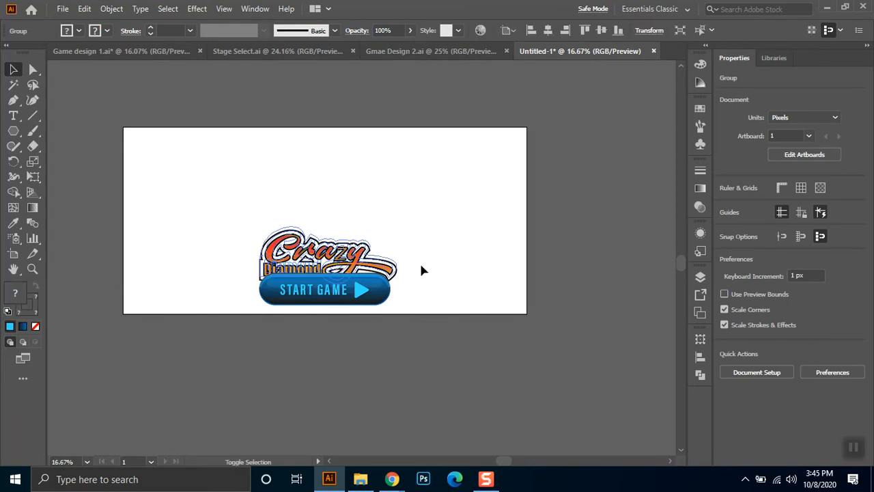
click(426, 267)
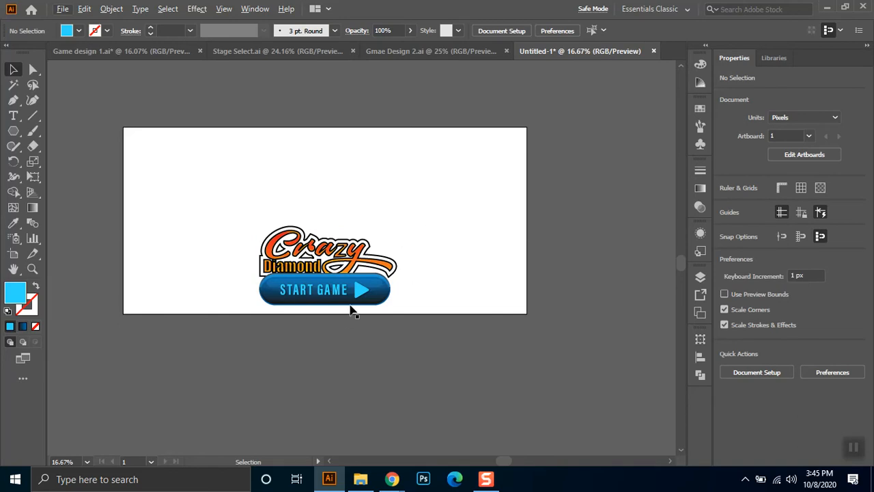
Scale the logo and button down together, making the logo about 672 px wide.
alt+scroll(353, 292, up, 1)
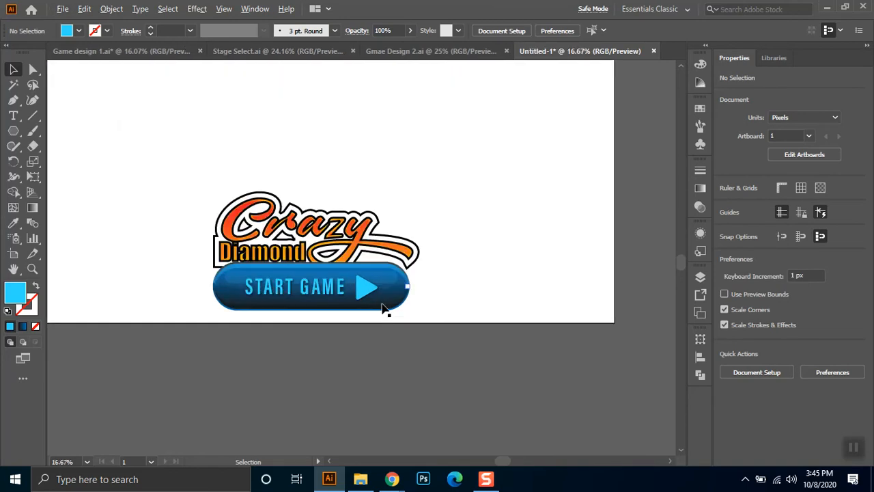
alt+scroll(384, 302, down, 1)
drag(420, 224, 280, 322)
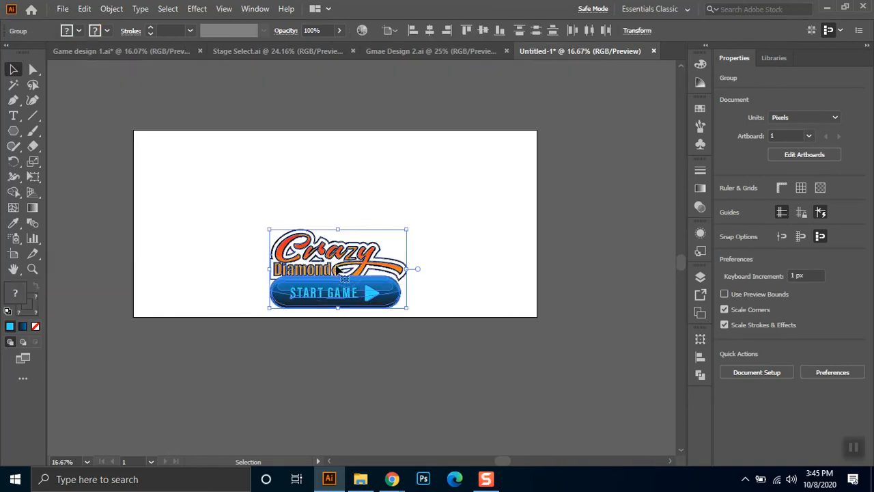
drag(339, 229, 339, 246)
drag(331, 296, 474, 295)
key(ctrl+z)
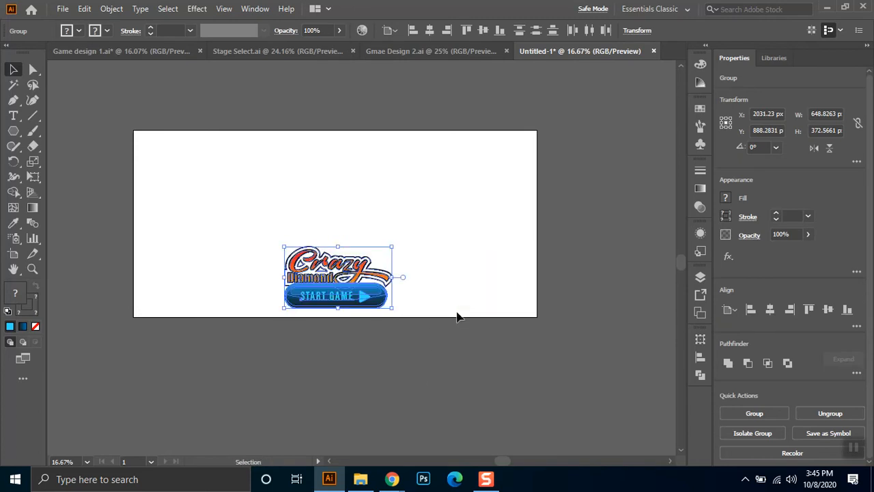
drag(432, 251, 288, 355)
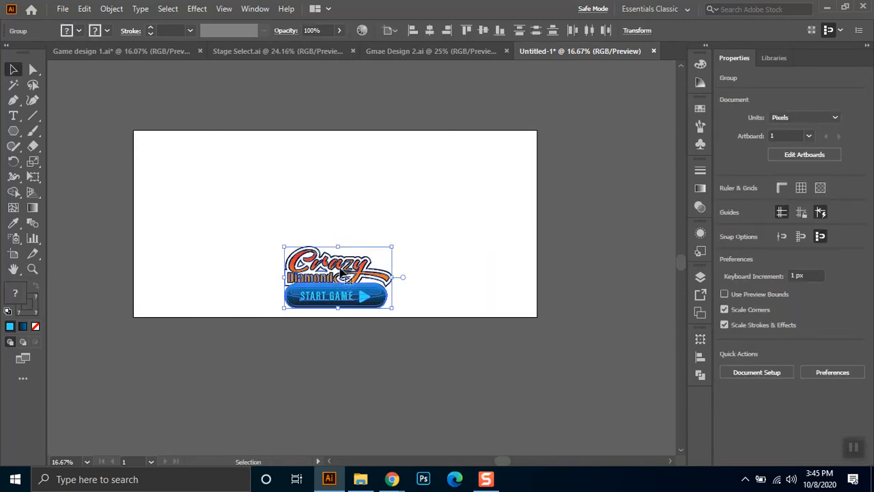
drag(339, 247, 341, 243)
click(398, 371)
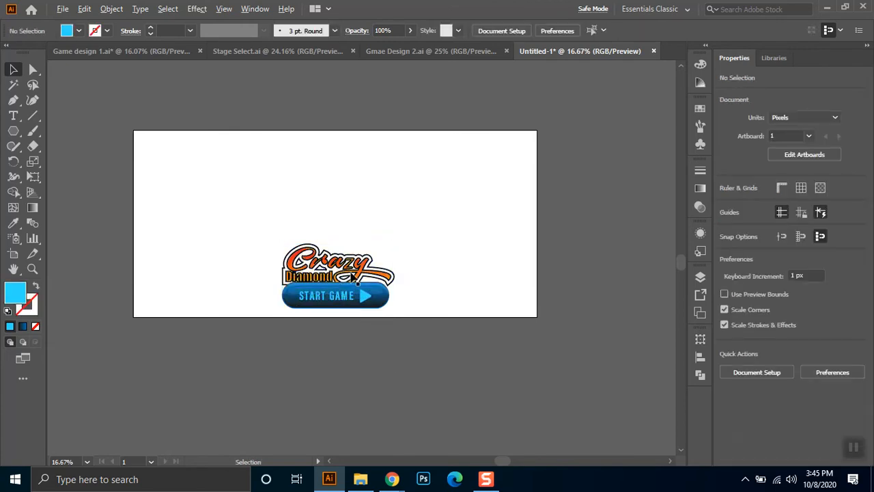
Review the Gmae Design 2, Stage Select and Game design 1 documents for reference.
scroll(340, 276, up, 1)
click(340, 281)
click(434, 52)
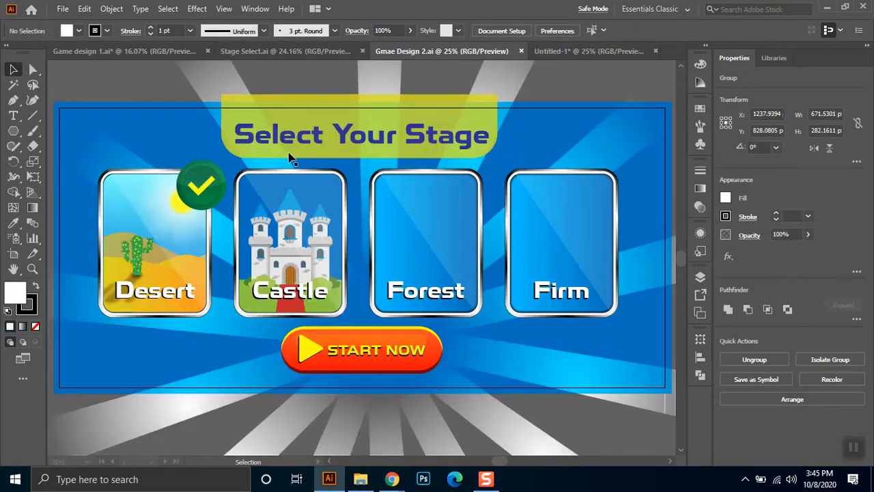
click(331, 45)
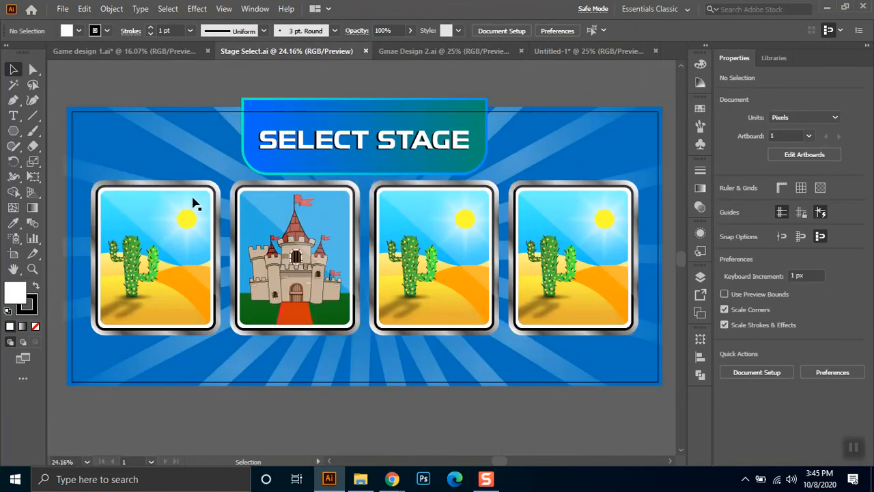
click(110, 51)
key(ctrl+c)
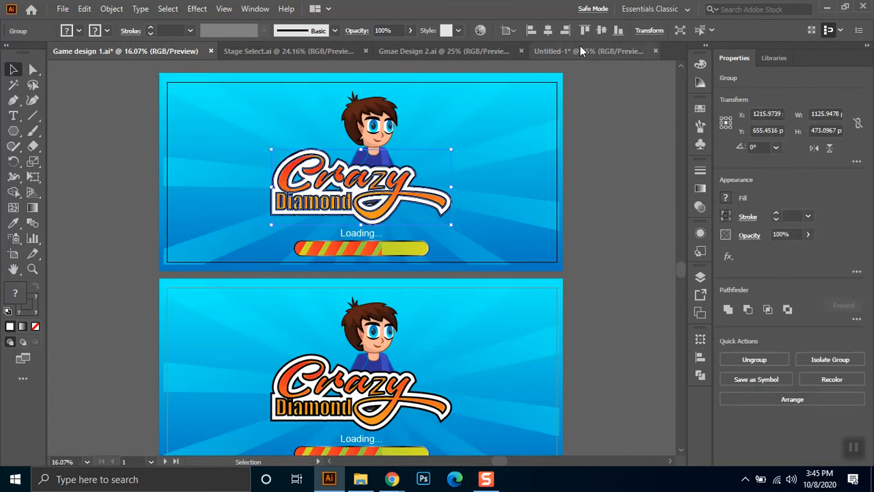
Return to the Untitled-1 document and move the Crazy Diamond logo off the artboard, above its upper-left corner.
click(587, 50)
key(ctrl+v)
scroll(358, 272, down, 1)
drag(356, 281, 211, 129)
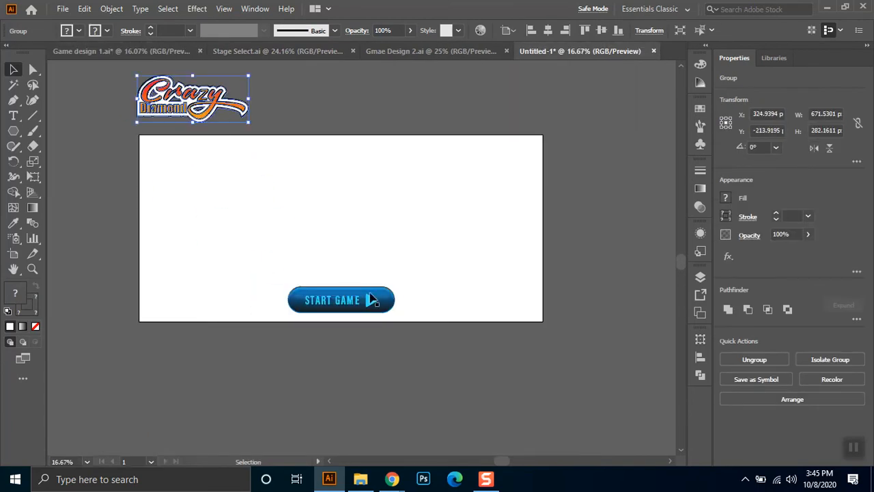
Enlarge the START GAME button around its centre to about 737 px wide.
drag(425, 283, 359, 332)
drag(287, 285, 279, 277)
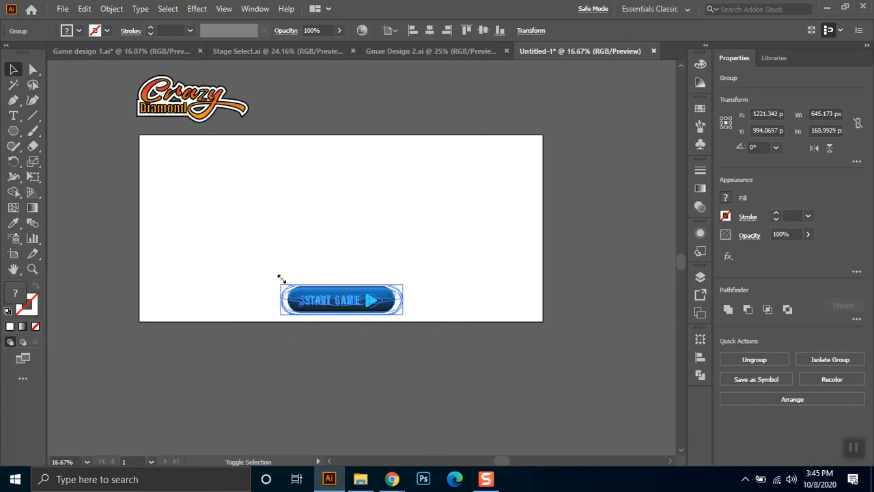
click(356, 375)
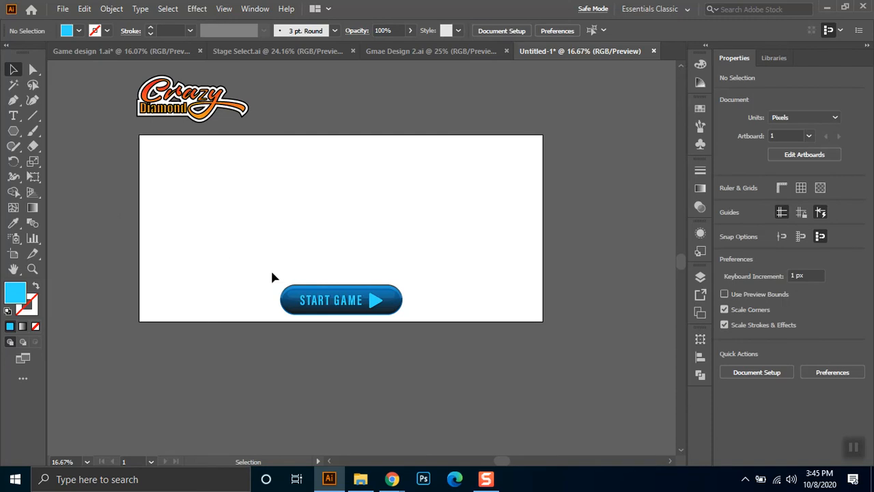
Move the START GAME button about 123 px to the left.
alt+scroll(330, 336, up, 1)
alt+scroll(319, 339, down, 1)
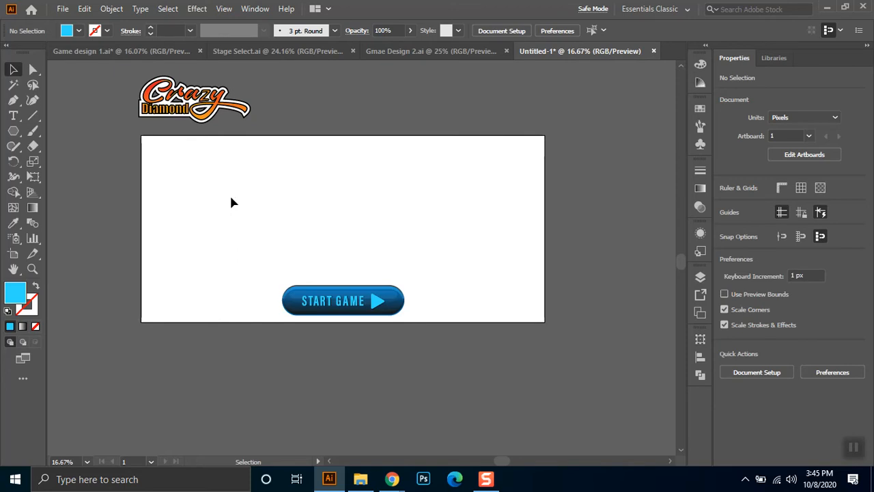
drag(359, 312, 308, 303)
click(361, 355)
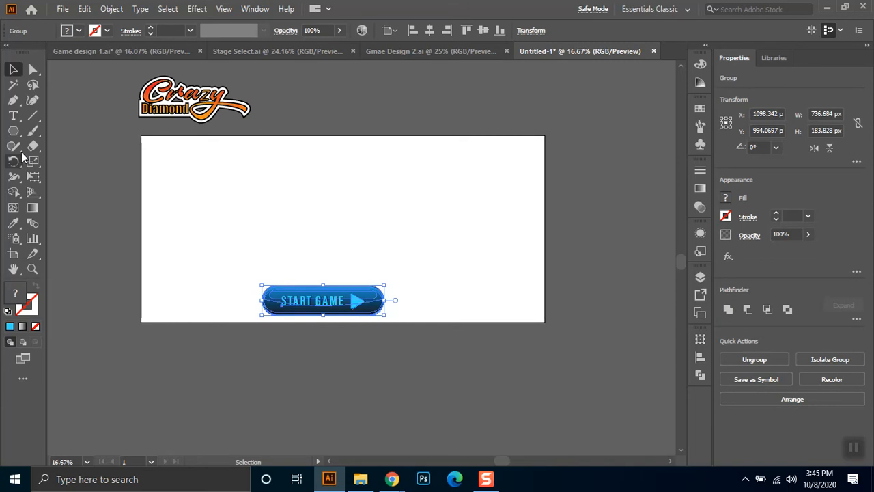
Create a 24 x 24 px square in the upper part of the artboard with the Rectangle tool.
drag(17, 136, 65, 130)
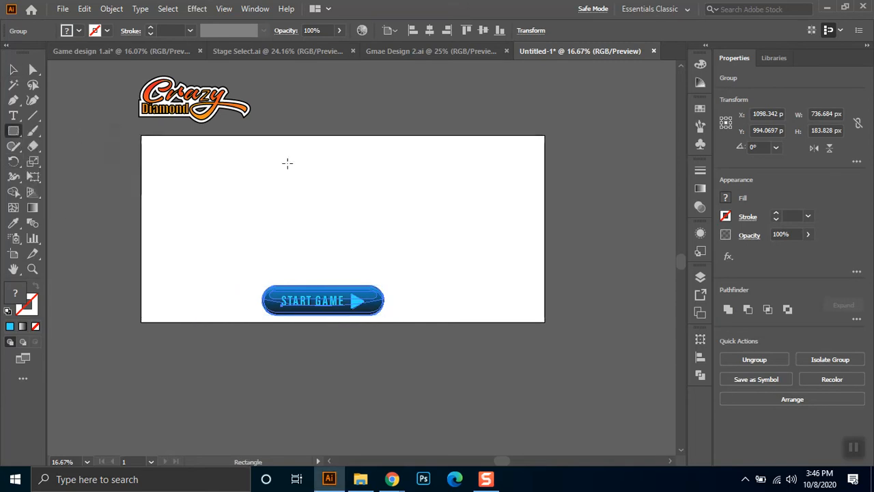
click(308, 185)
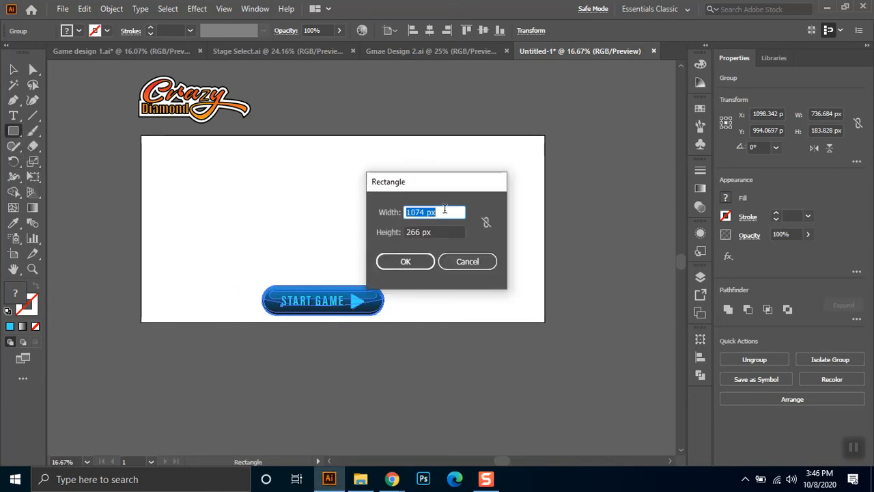
text(24)
key(Tab)
text(24)
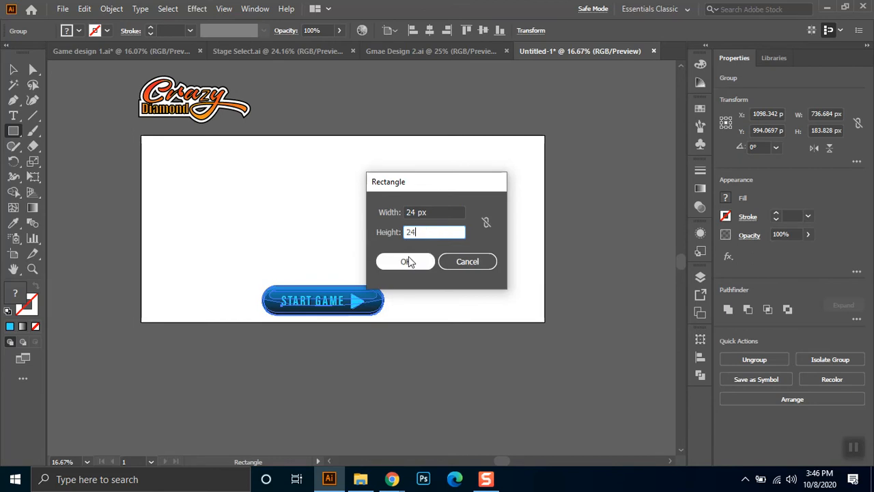
click(405, 262)
click(13, 69)
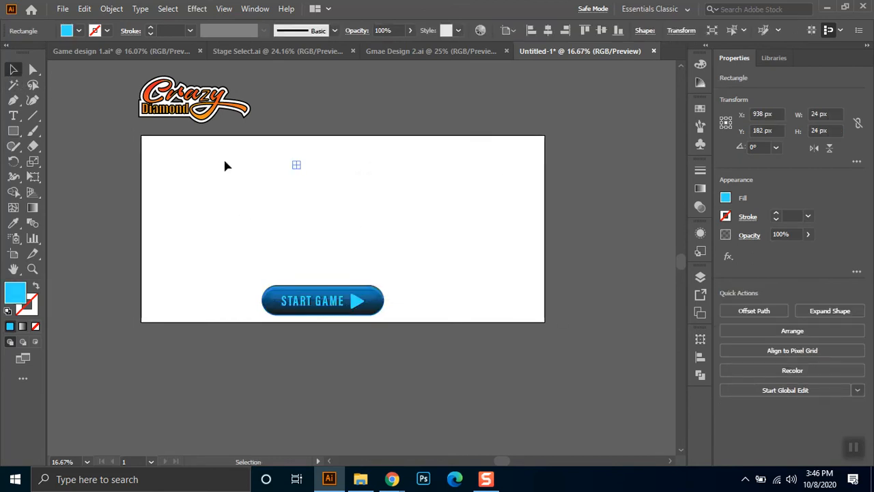
Examine the 24 px square up close and in relation to the whole artboard.
drag(320, 153, 275, 182)
click(32, 269)
drag(285, 155, 303, 177)
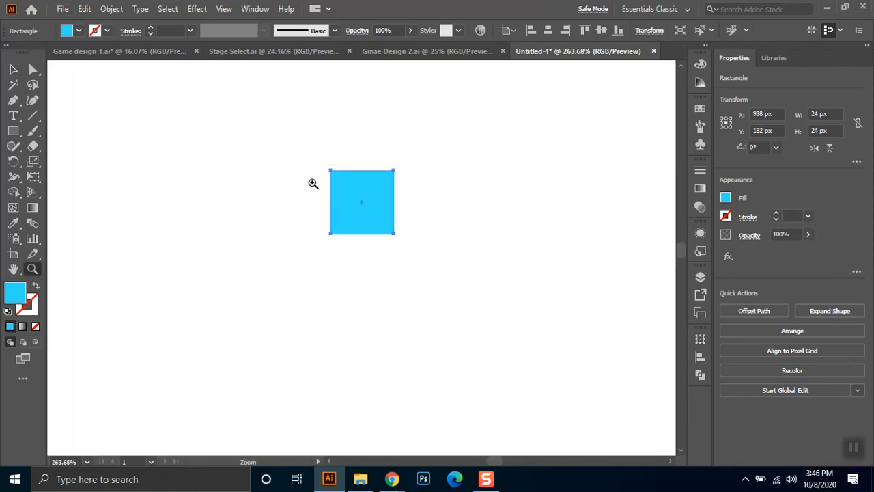
key(ctrl+minus)
key(ctrl+minus)
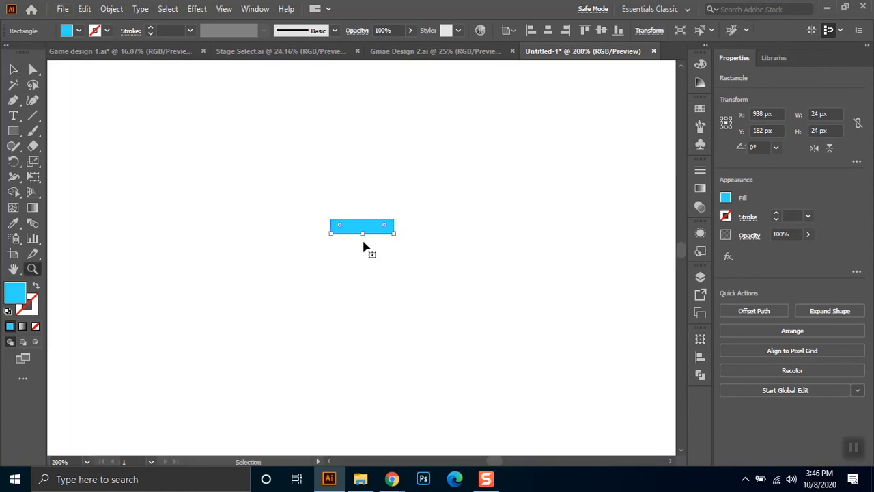
key(ctrl+minus)
key(ctrl+minus)
key(ctrl+minus)
key(ctrl+minus)
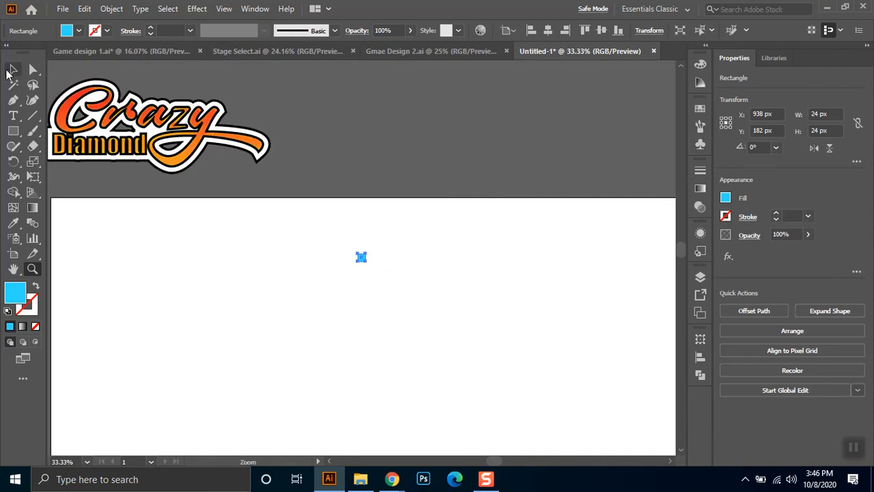
click(11, 70)
key(space)
drag(345, 290, 328, 210)
key(ctrl+minus)
key(ctrl+minus)
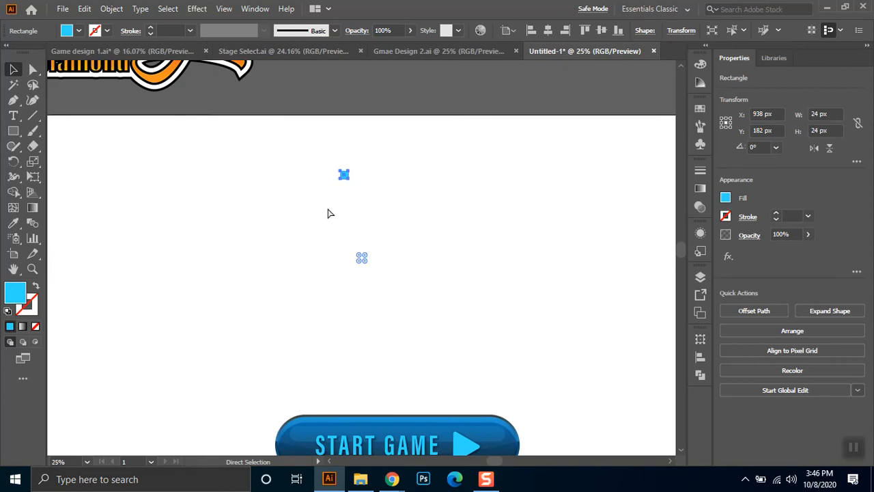
drag(428, 252, 400, 228)
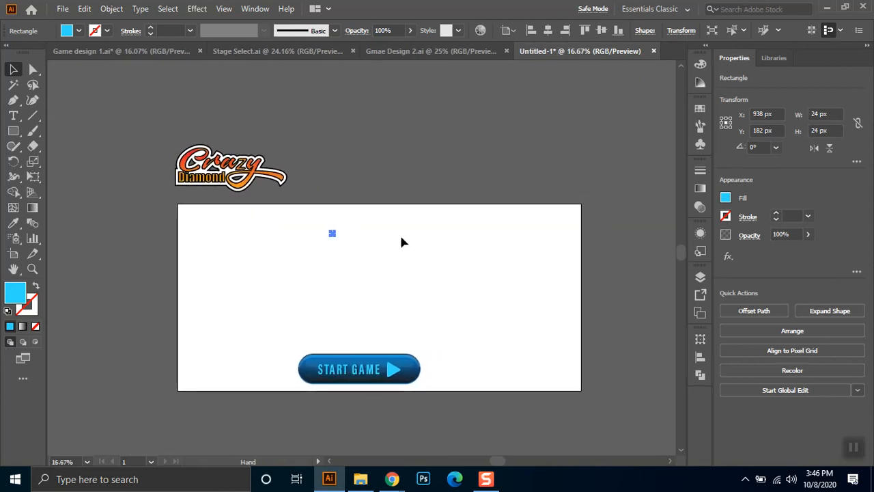
click(387, 151)
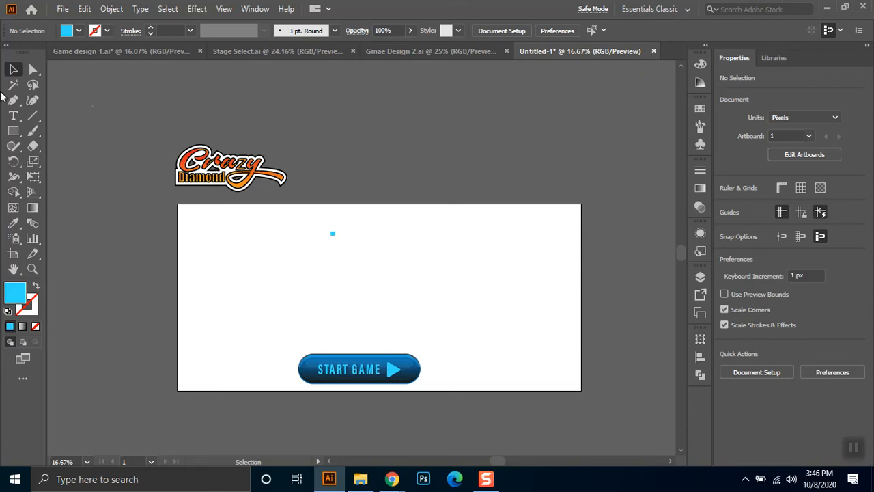
click(332, 236)
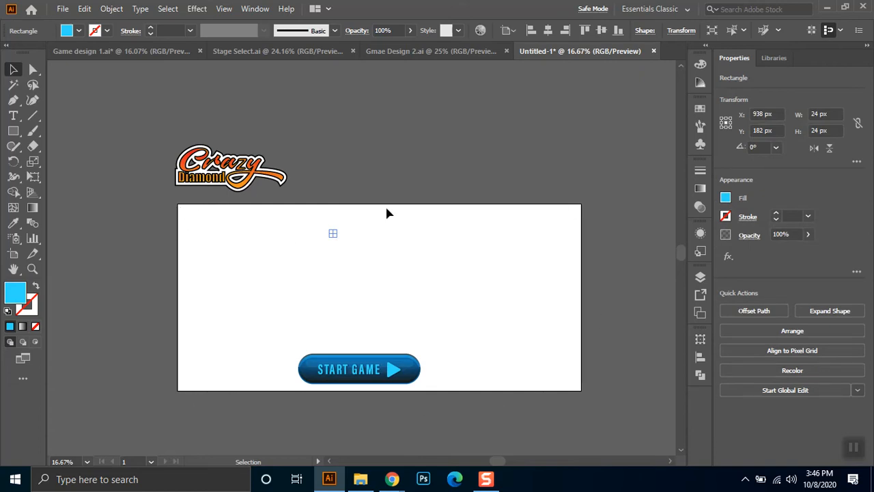
click(374, 225)
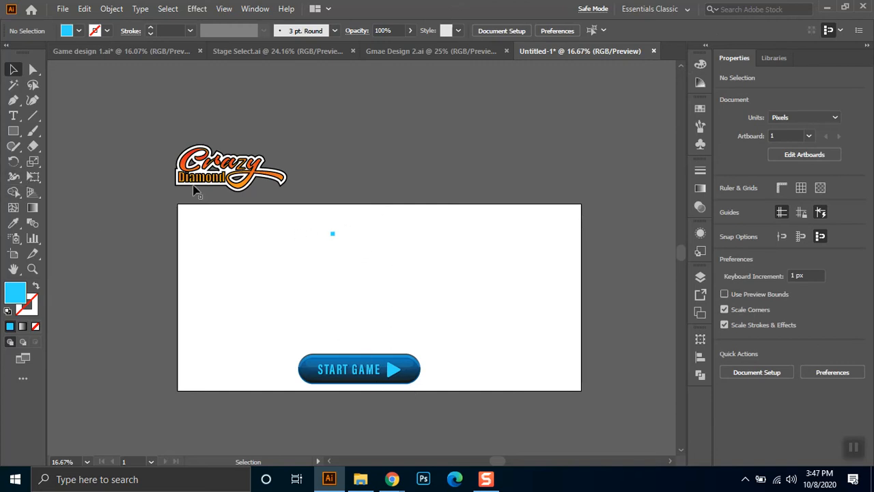
Create a 64 x 64 px square on the artboard, above and to the right of the START GAME button.
click(13, 130)
click(446, 268)
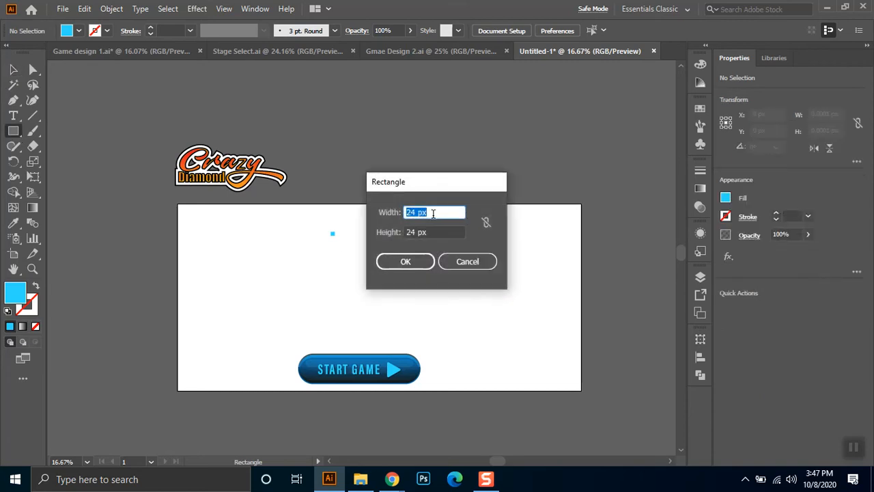
text(40)
key(BackSpace)
key(BackSpace)
text(64)
key(Tab)
text(64)
click(404, 262)
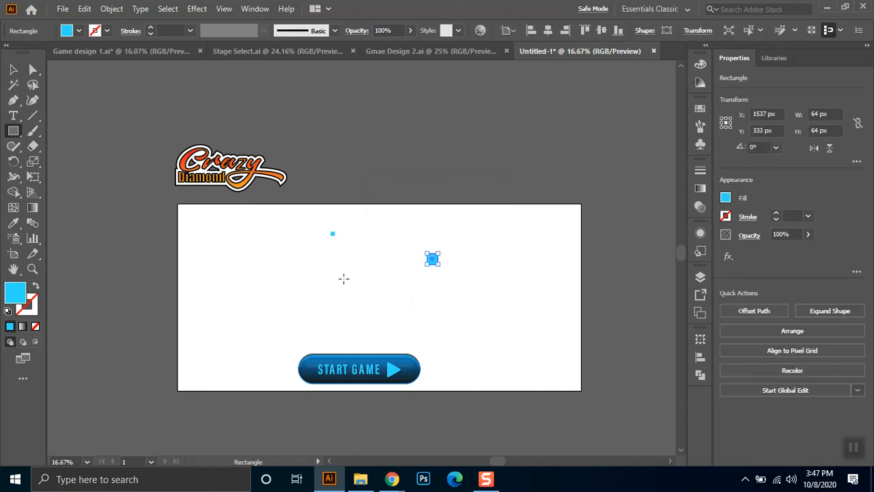
Move the 64 px square into the lower-right area of the artboard.
click(13, 69)
drag(412, 244, 492, 335)
click(503, 370)
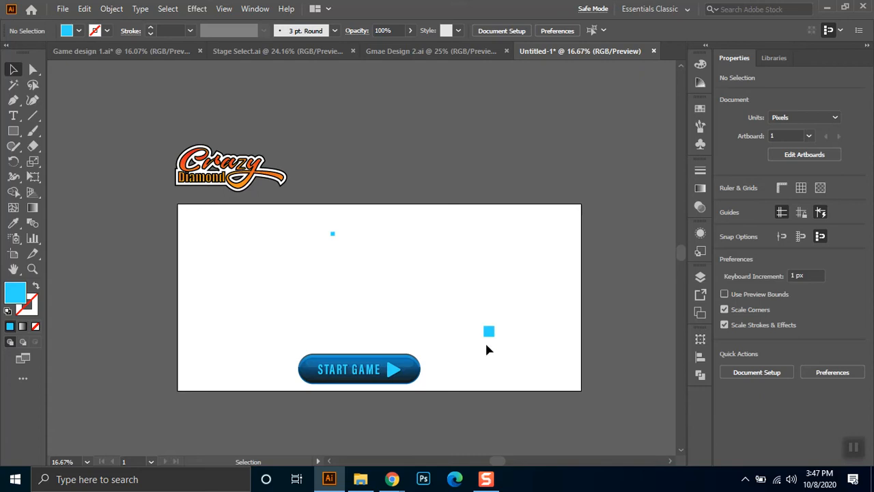
Delete the 24 px square from the upper part of the artboard.
drag(481, 321, 505, 359)
click(505, 354)
drag(315, 226, 408, 264)
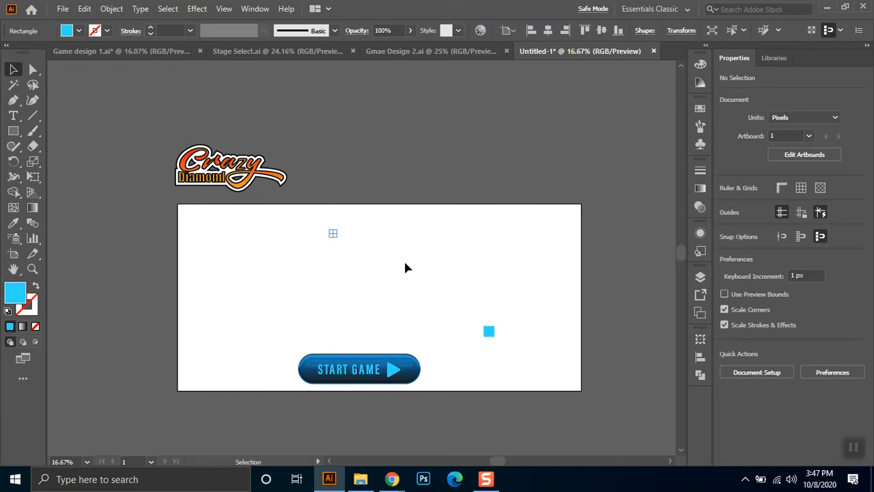
click(396, 260)
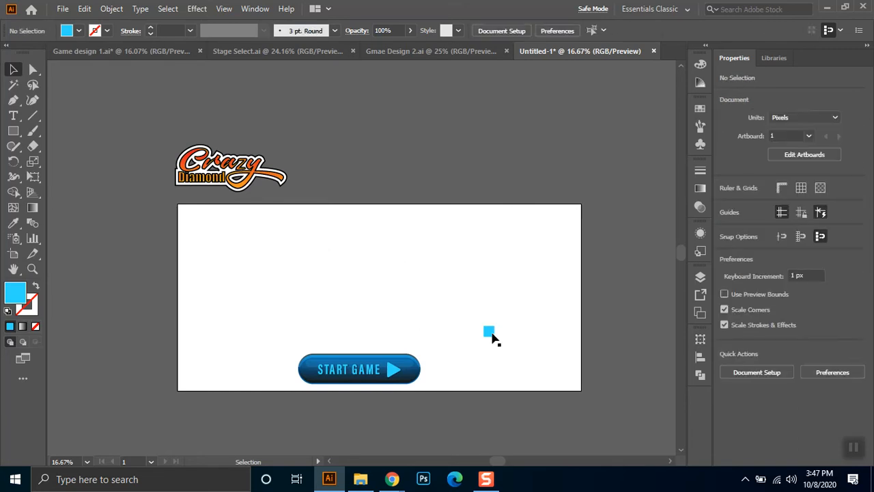
Move the 64 px square down onto the artboard's bottom edge, to the right of the START GAME button.
drag(490, 362, 487, 388)
drag(487, 388, 488, 389)
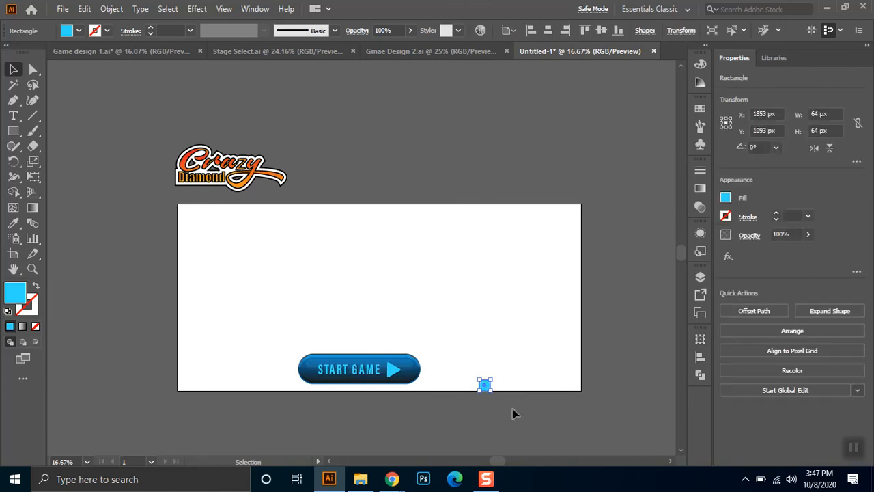
click(854, 447)
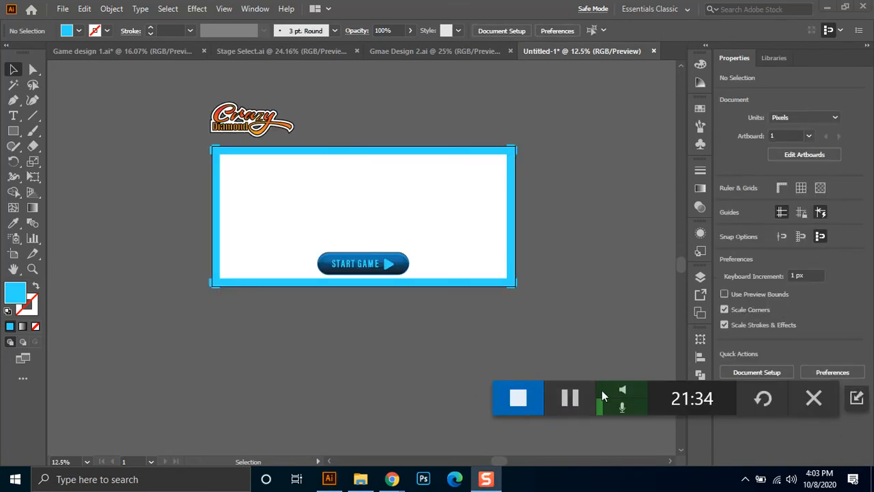
Move the START GAME button down so it rests on the inner edge of the bottom blue margin bar.
scroll(423, 234, up, 2)
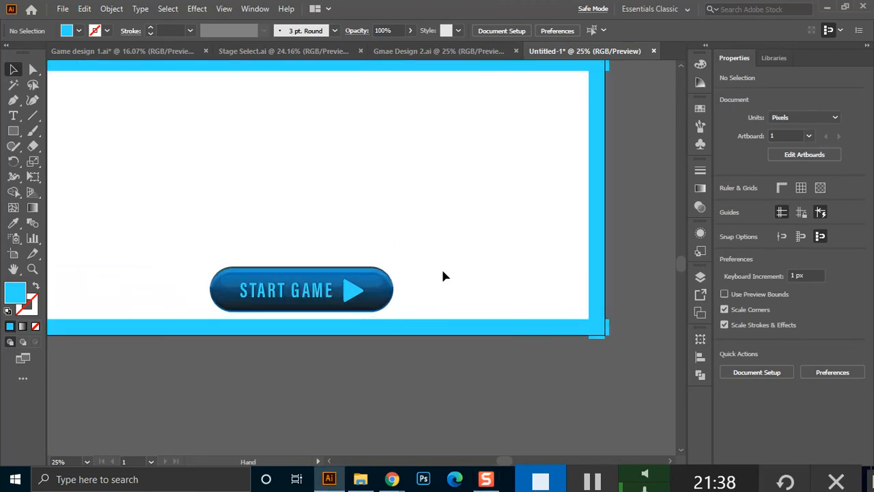
drag(286, 168, 340, 222)
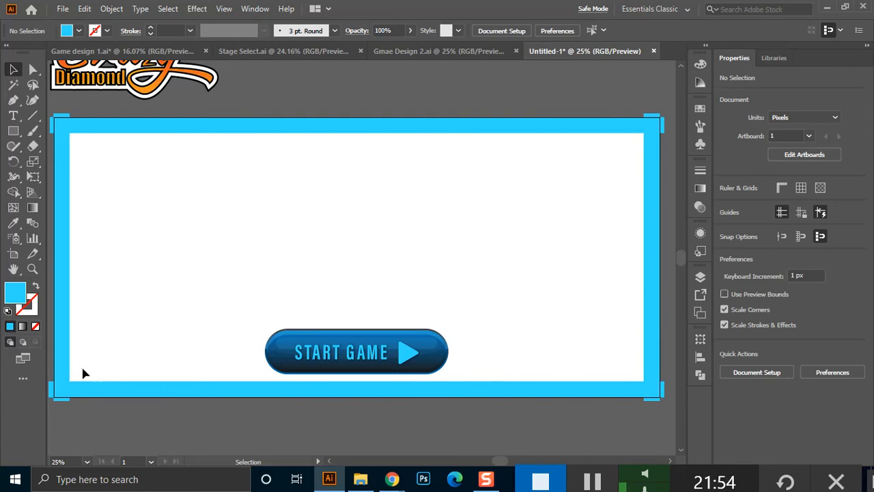
drag(453, 308, 403, 369)
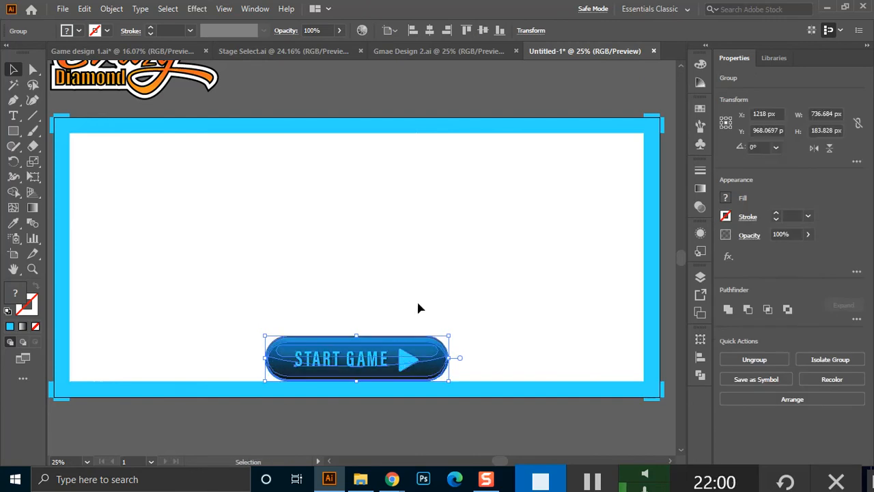
click(418, 303)
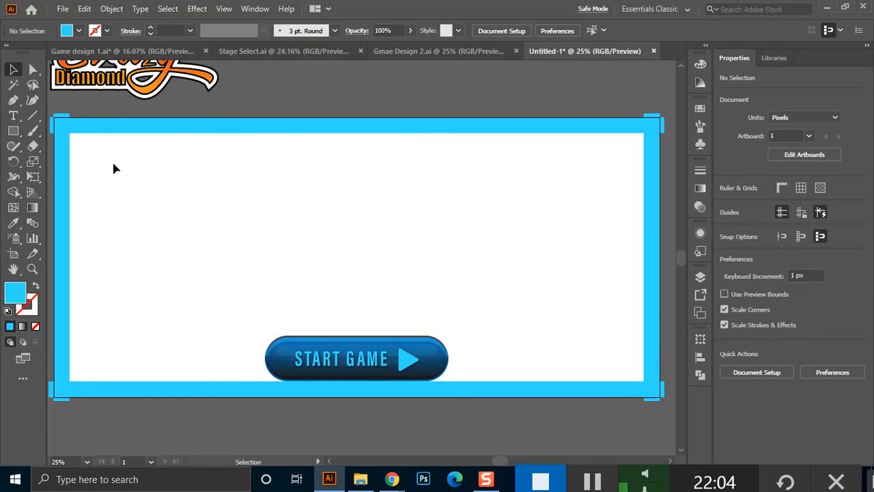
Switch to the Google Meet call in Chrome, admit the participant waiting to join and return to Illustrator.
click(13, 116)
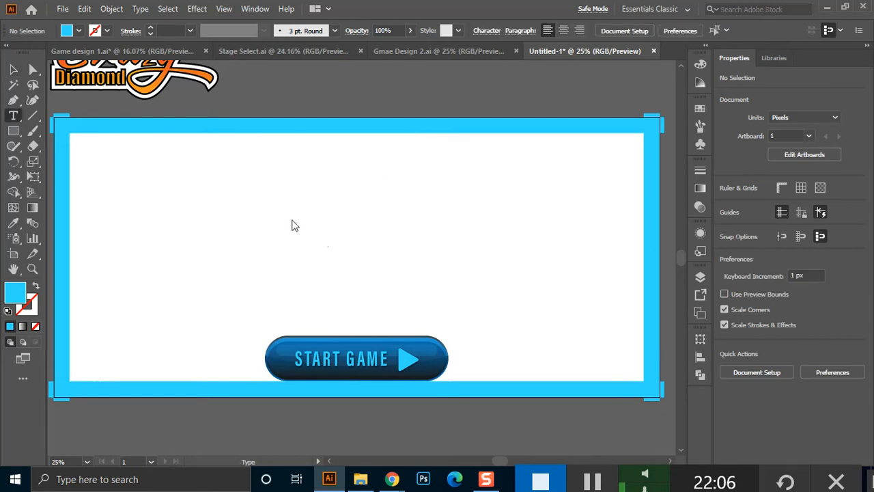
mouse_move(392, 479)
click(357, 435)
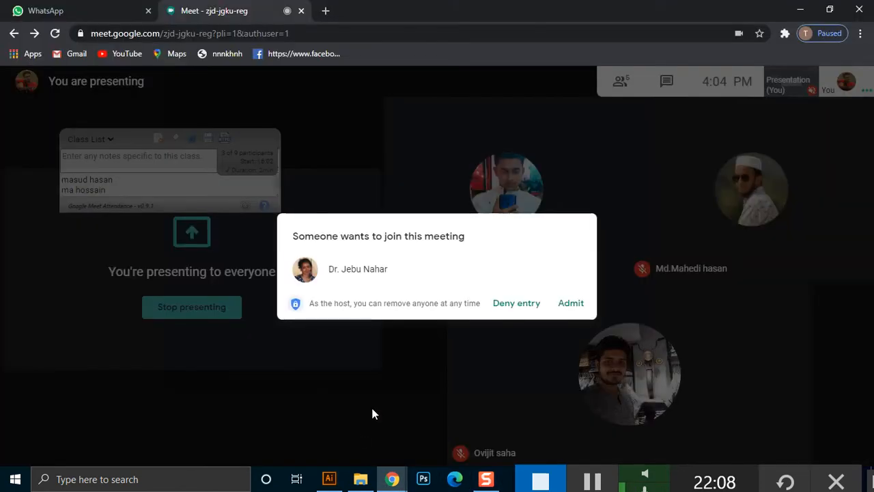
click(570, 308)
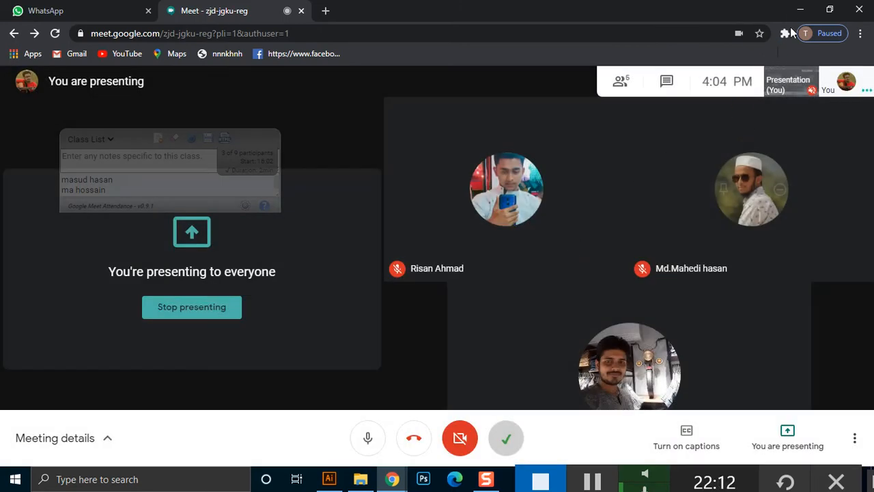
click(798, 7)
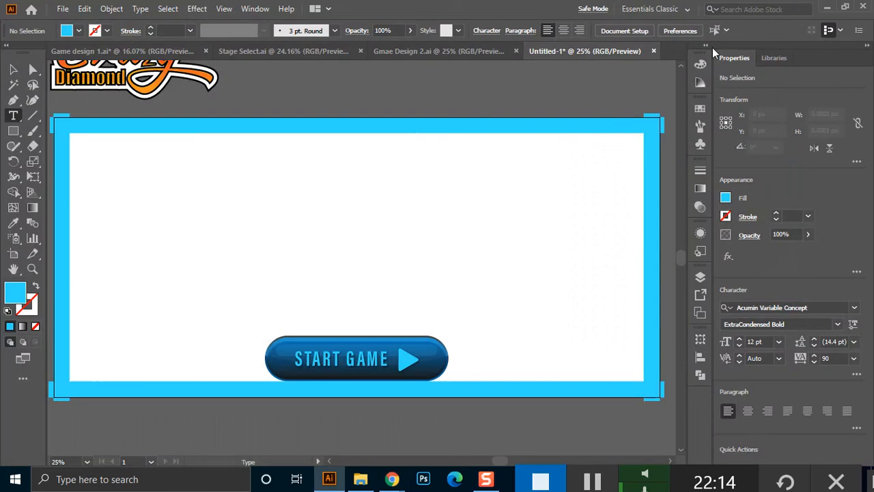
Add the point text "Select your Stage" in the upper part of the artboard.
click(300, 205)
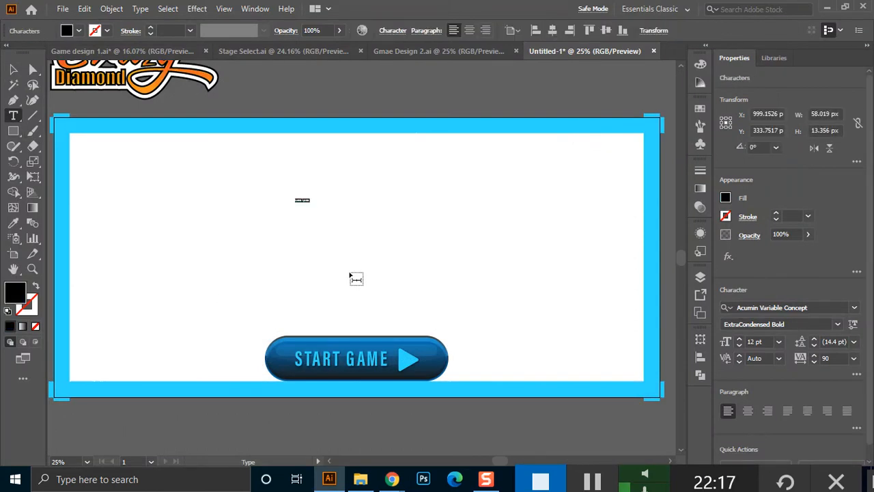
text(ST)
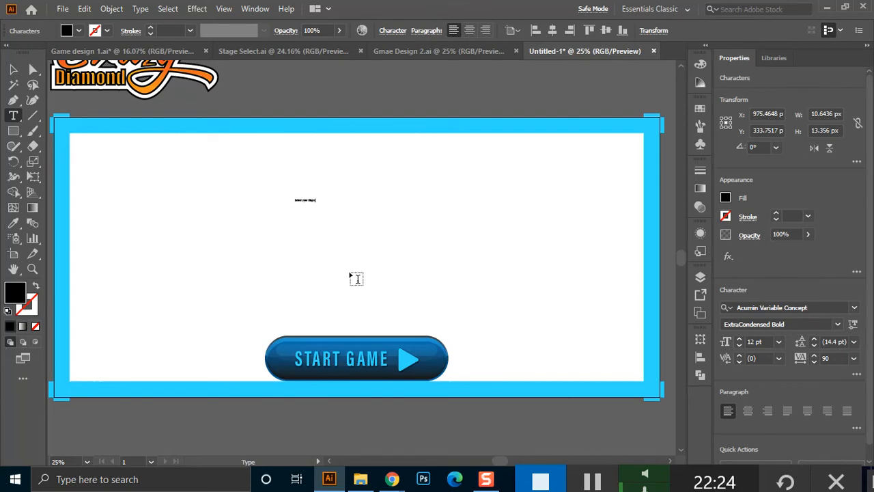
click(13, 70)
Enlarge the "Select your Stage" text to about 720 px wide and centre it just below the top margin bar.
click(304, 200)
drag(315, 208, 463, 331)
drag(372, 218, 347, 163)
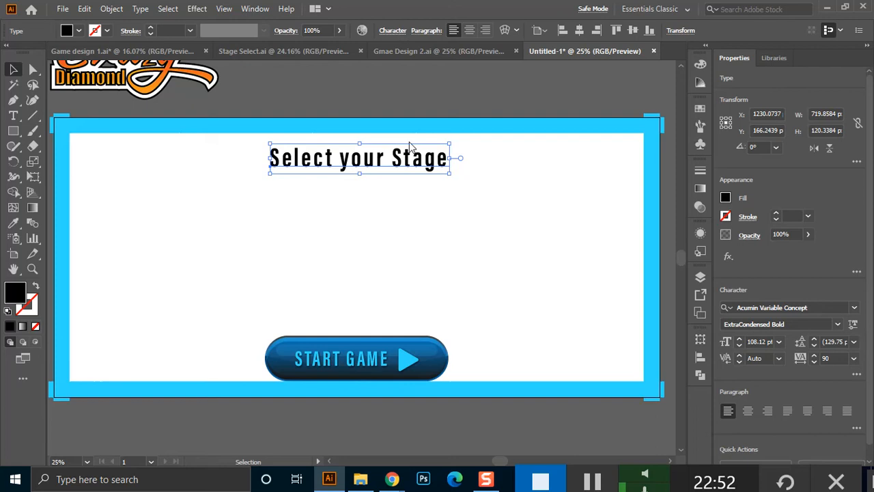
Change the font style of the "Select your Stage" heading to Regular in Acumin Variable Concept.
click(393, 30)
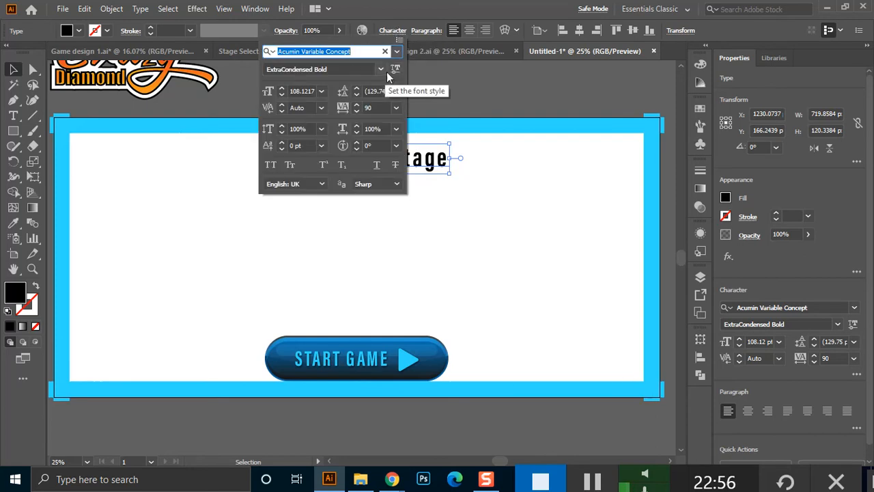
click(398, 54)
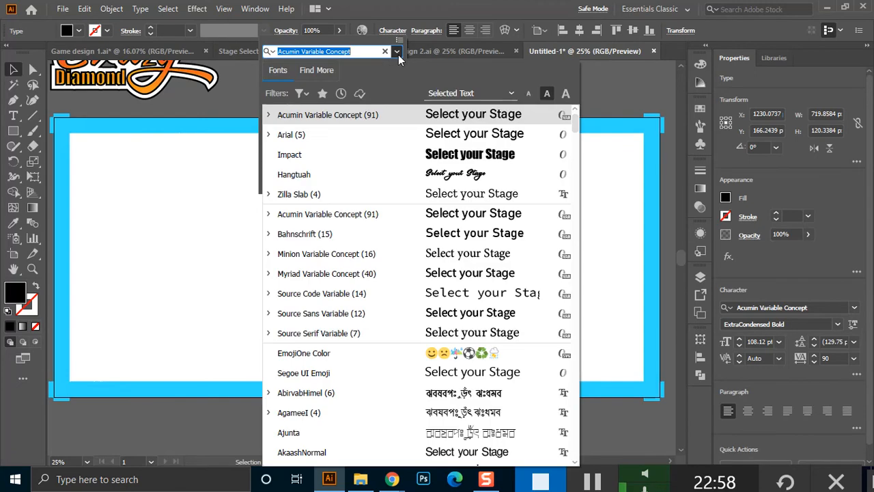
click(398, 54)
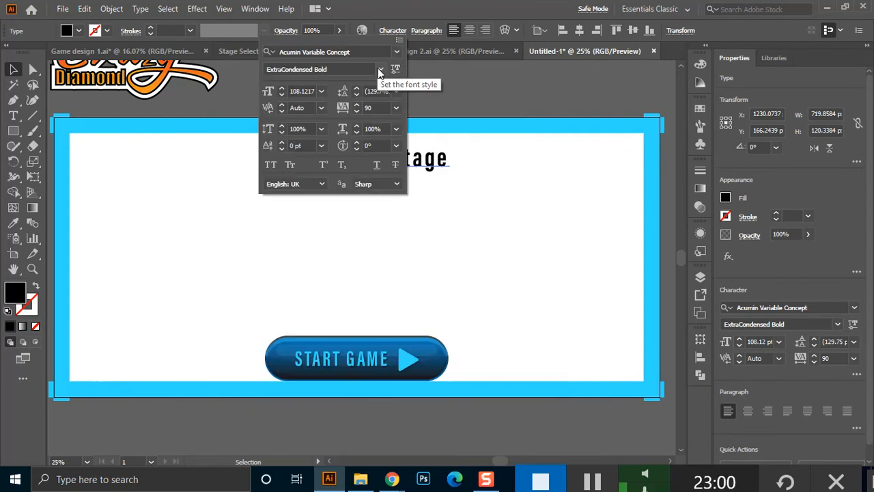
click(380, 69)
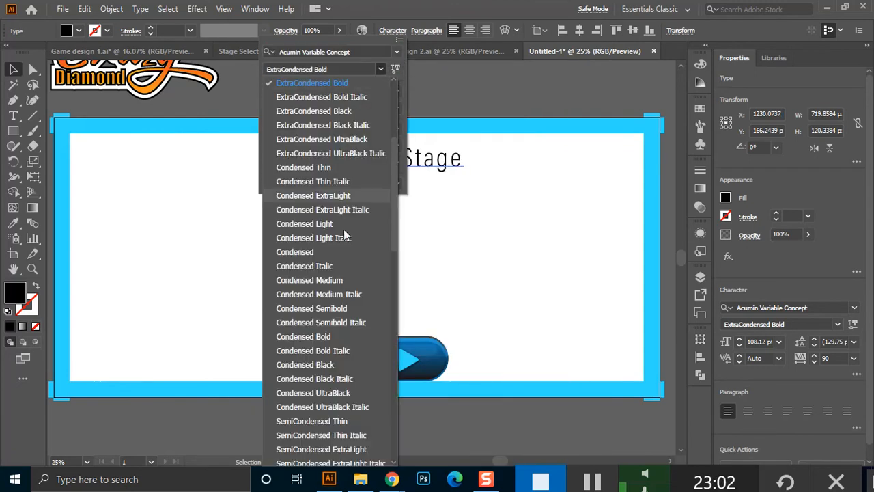
scroll(350, 311, down, 6)
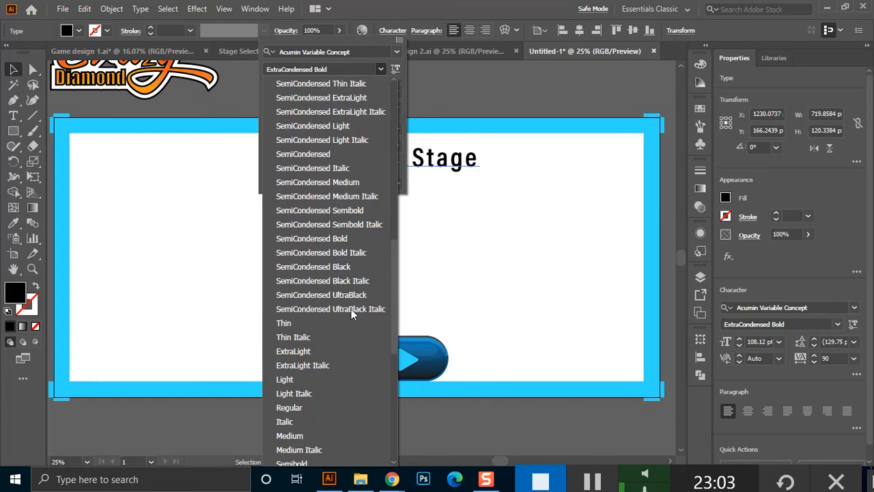
click(289, 407)
click(447, 234)
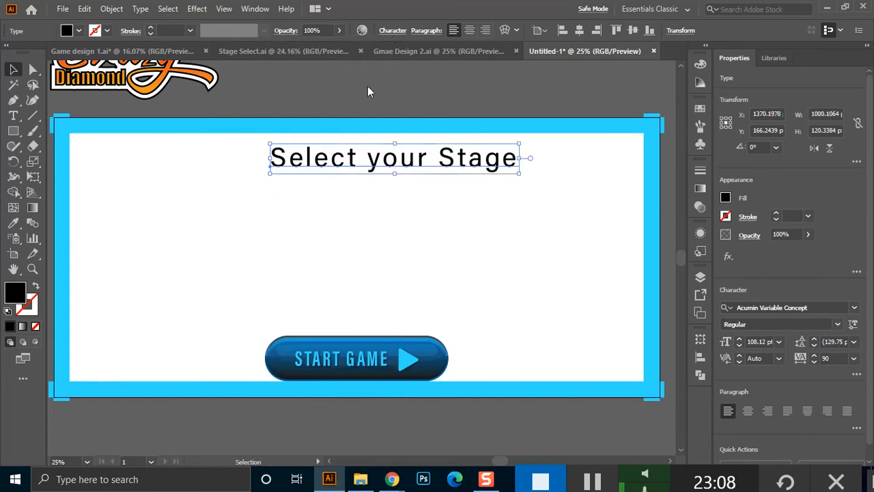
Set the heading's font style to Semibold with tracking 0 and centre it horizontally on the artboard.
click(393, 35)
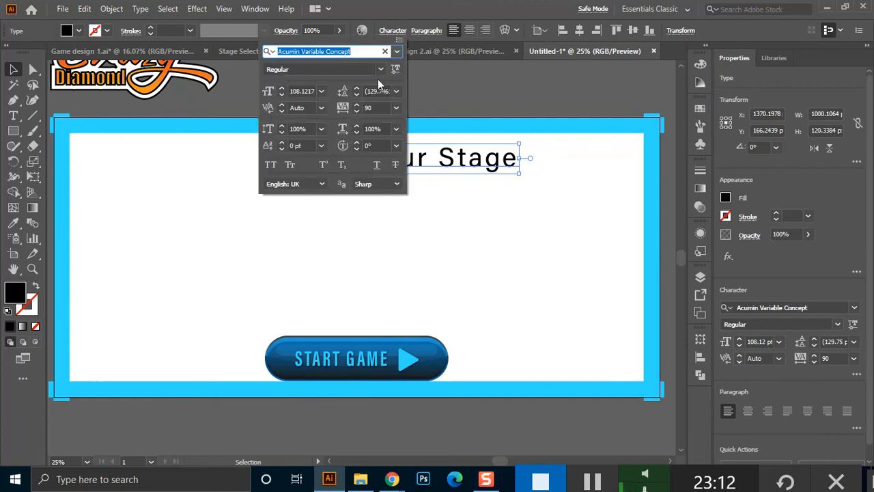
click(381, 71)
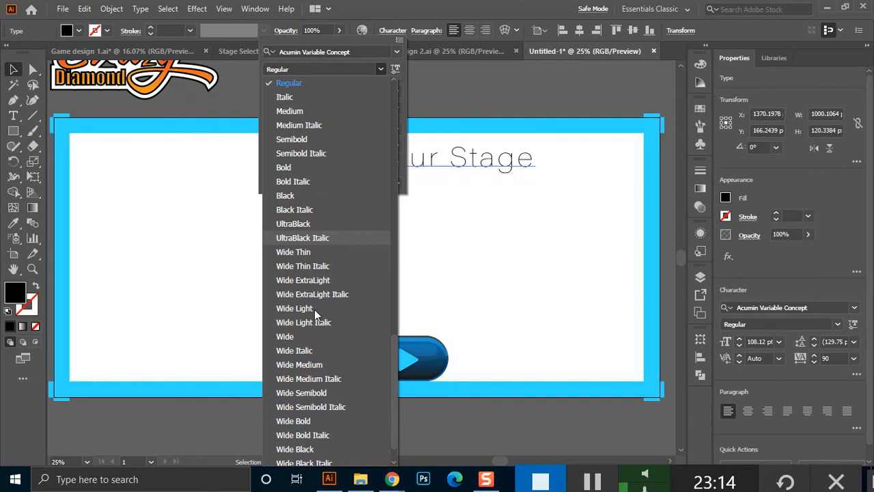
click(300, 136)
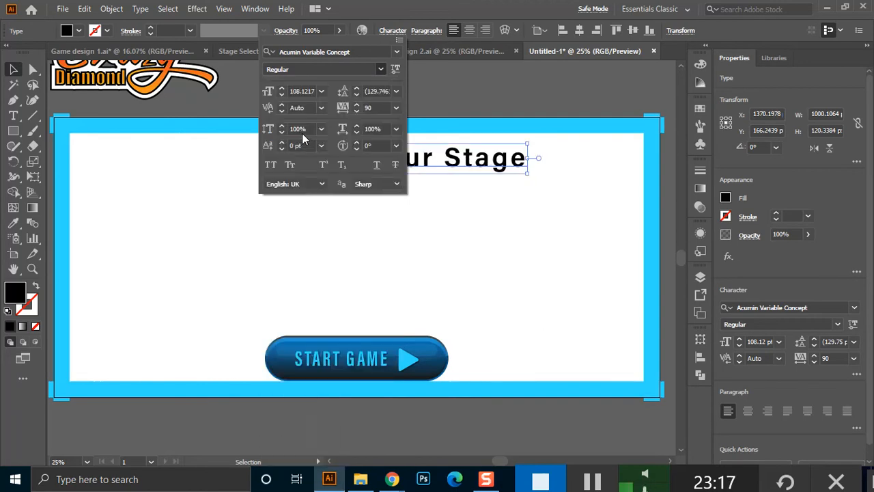
click(395, 109)
click(412, 210)
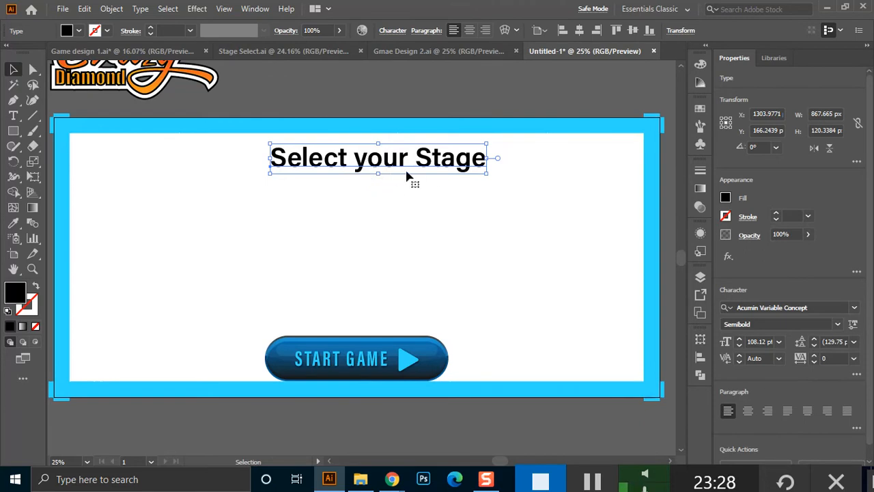
click(579, 30)
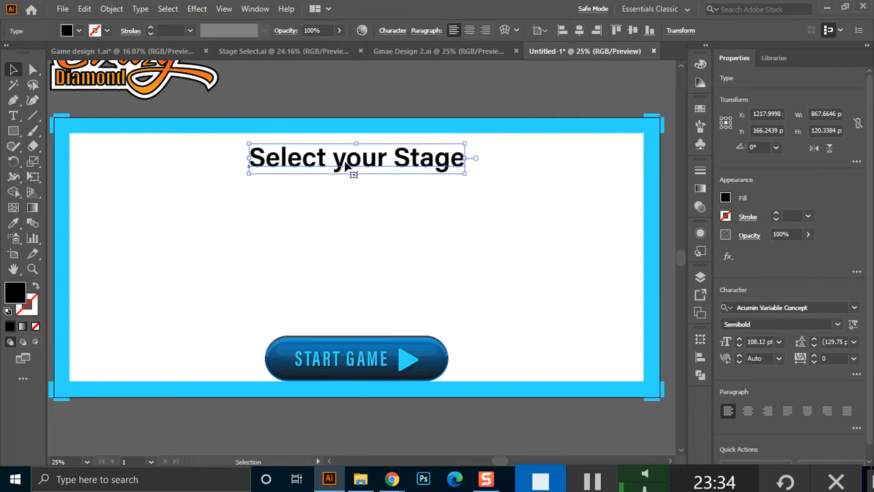
Change the heading's wording to "Select your stage" and move it slightly up towards the upper margin bar.
double_click(410, 162)
drag(394, 159, 408, 160)
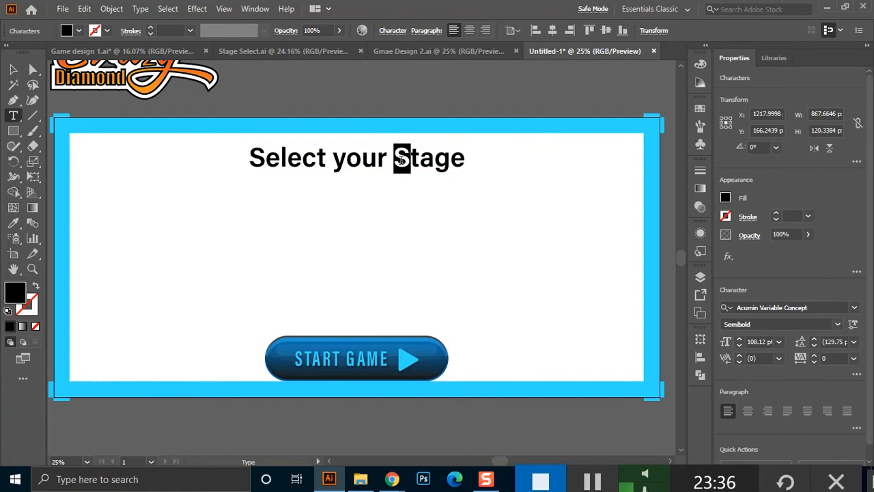
text(s)
click(14, 71)
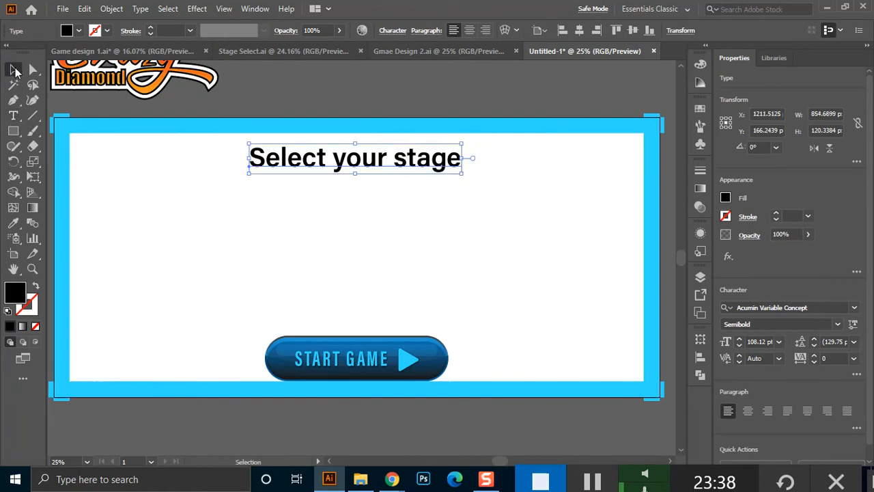
mouse_move(372, 170)
mouse_down()
mouse_move(372, 156)
mouse_move(373, 165)
mouse_up()
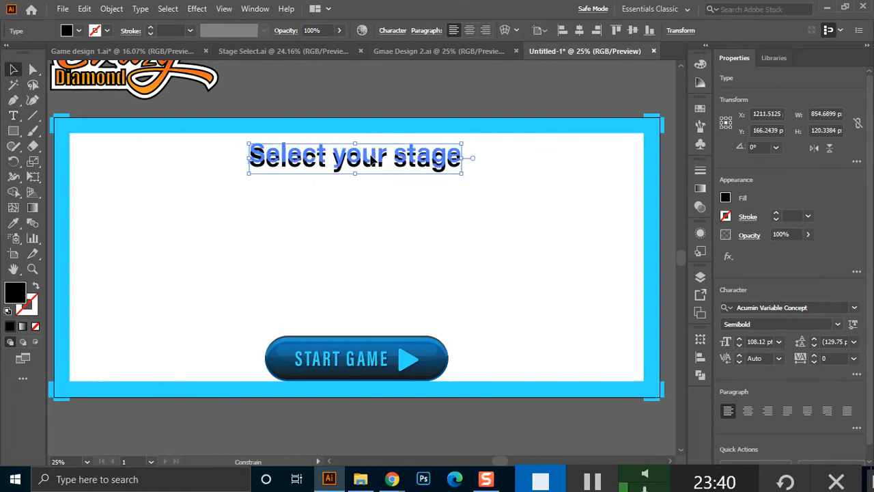
click(355, 227)
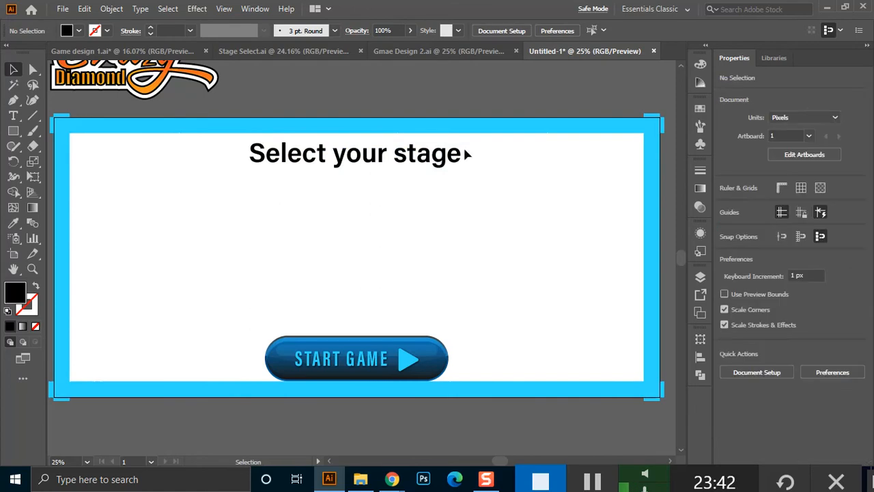
Draw a rectangle about 952 × 296 px over the heading and round its two lower corners to about 116 px.
click(13, 131)
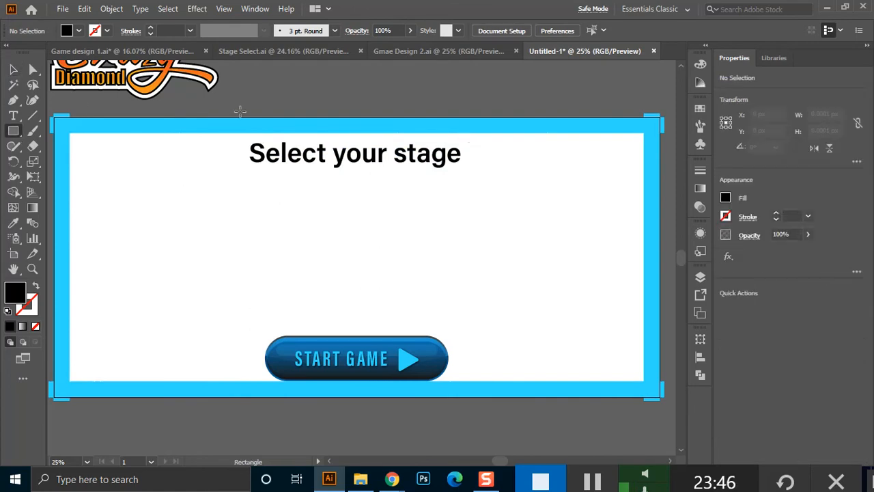
drag(241, 115, 477, 189)
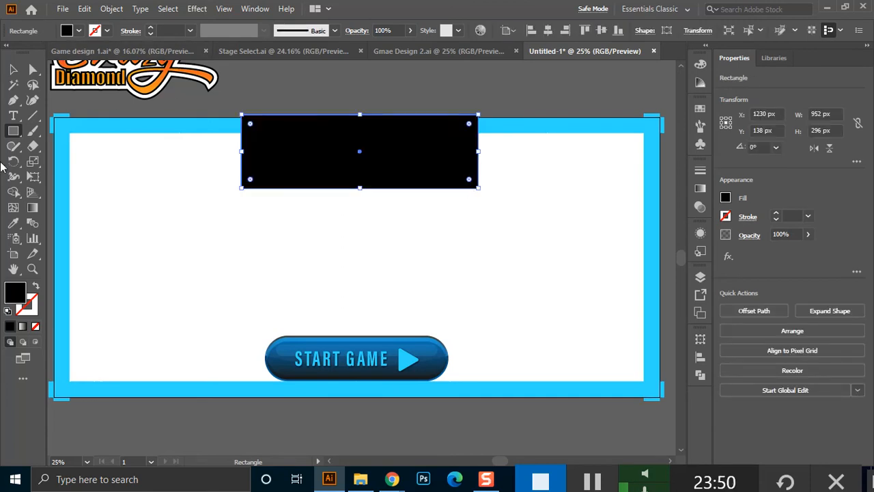
click(33, 69)
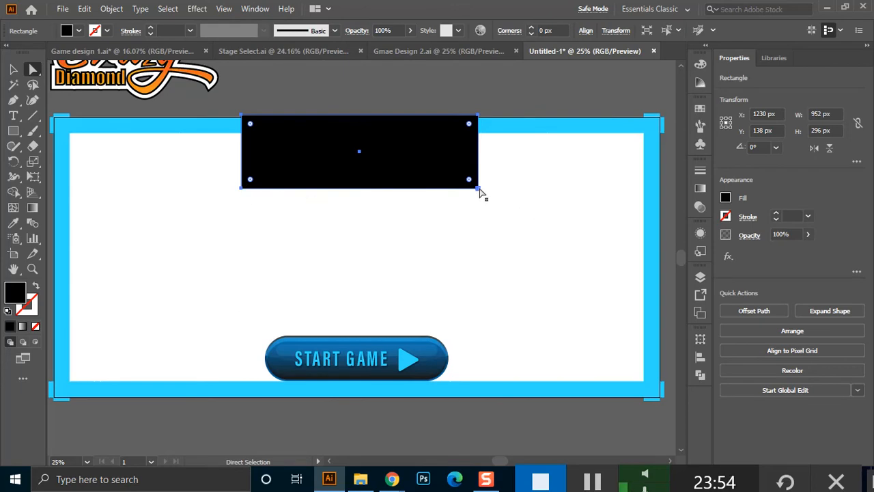
click(477, 188)
click(249, 183)
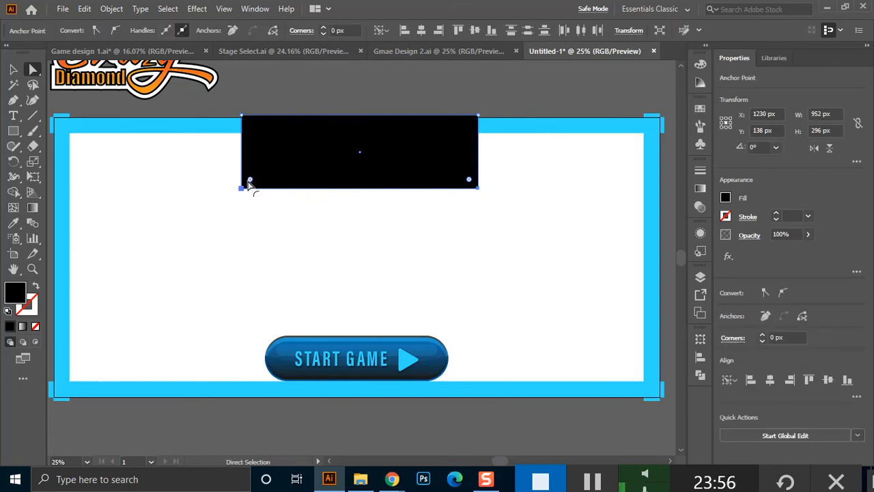
drag(251, 181, 267, 153)
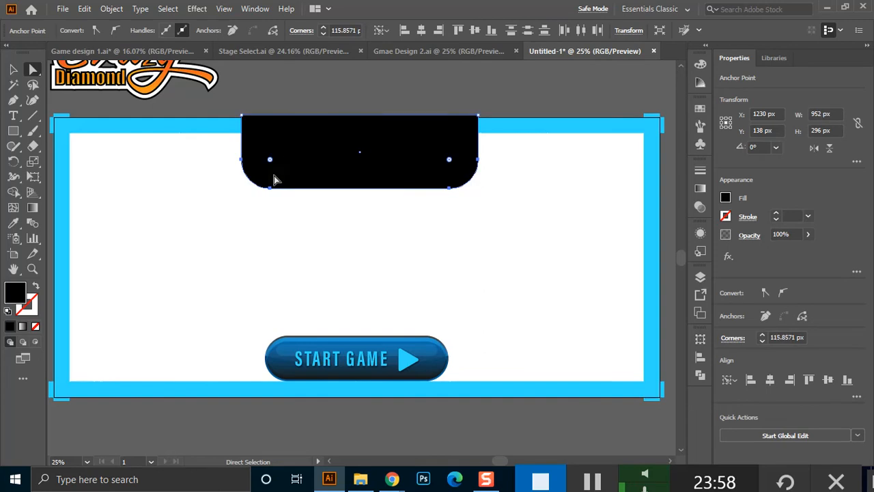
click(351, 250)
Give the rounded panel the START GAME button's blue-to-dark gradient, running vertically from dark at the top to blue at the bottom.
click(331, 167)
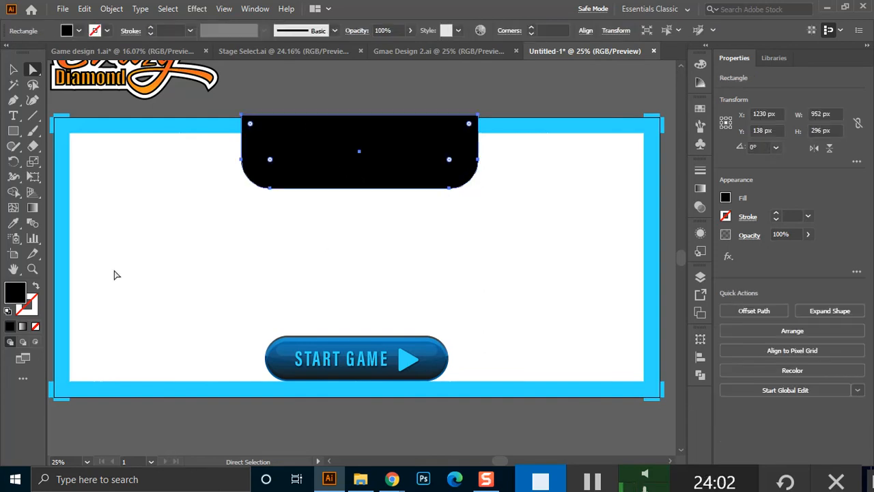
click(13, 222)
click(435, 370)
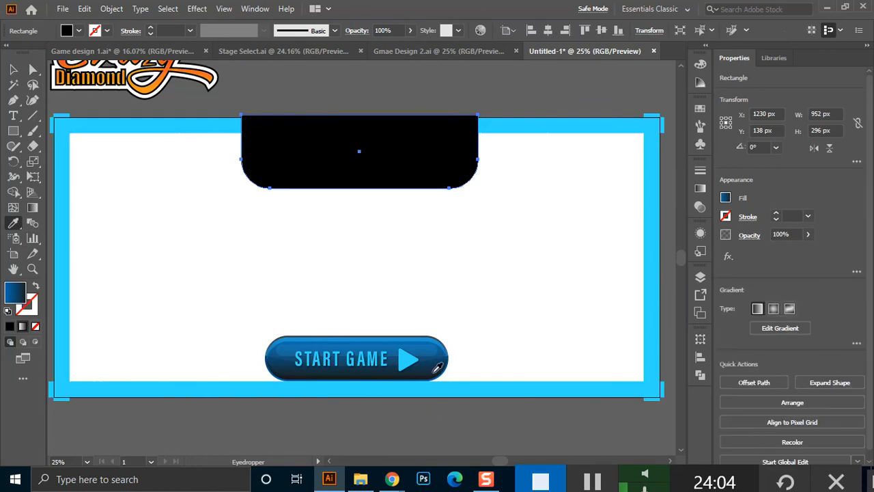
click(33, 207)
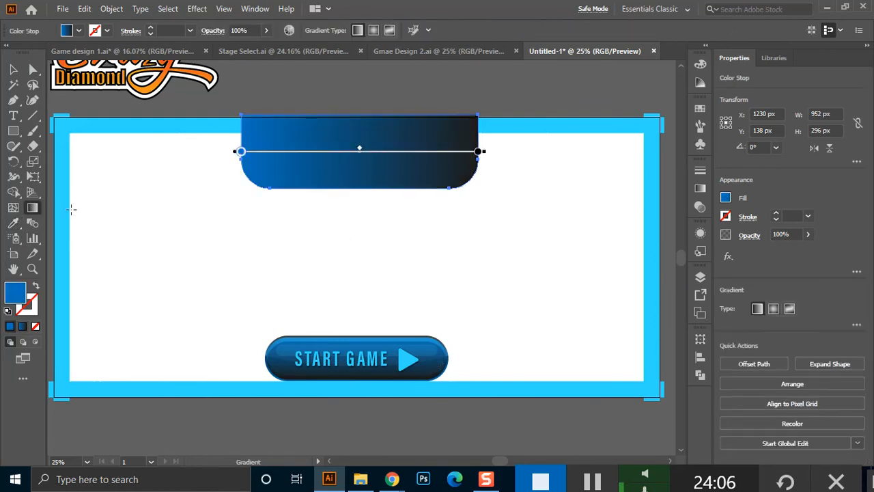
mouse_move(350, 118)
mouse_down()
mouse_move(351, 183)
mouse_move(363, 164)
mouse_move(360, 101)
mouse_up()
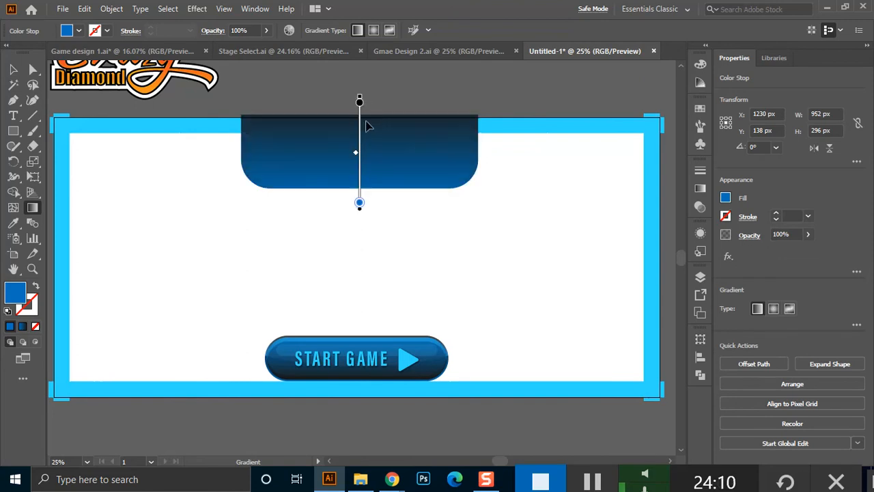
key(v)
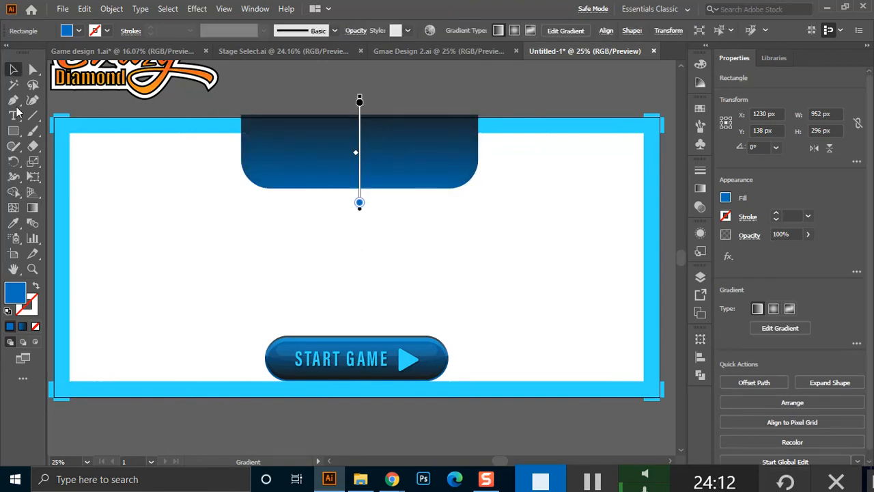
key(a)
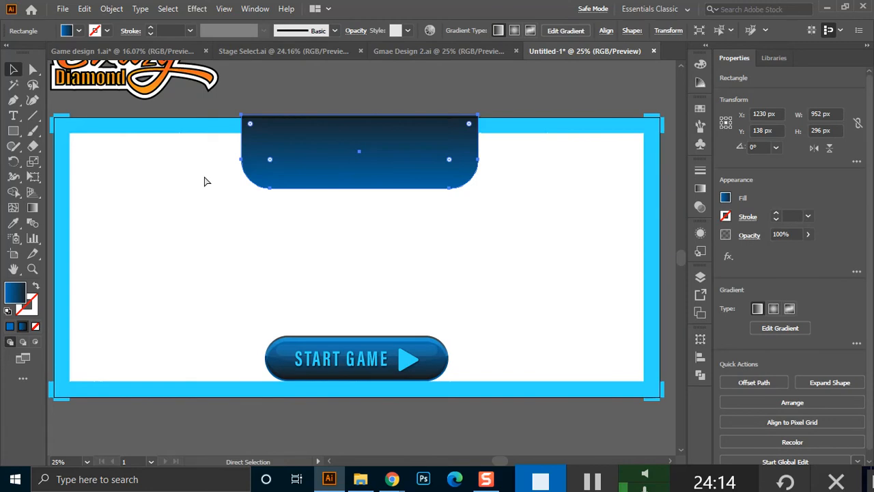
Send the gradient panel behind the "Select your stage" heading and fill the heading text with white.
key(ctrl+[)
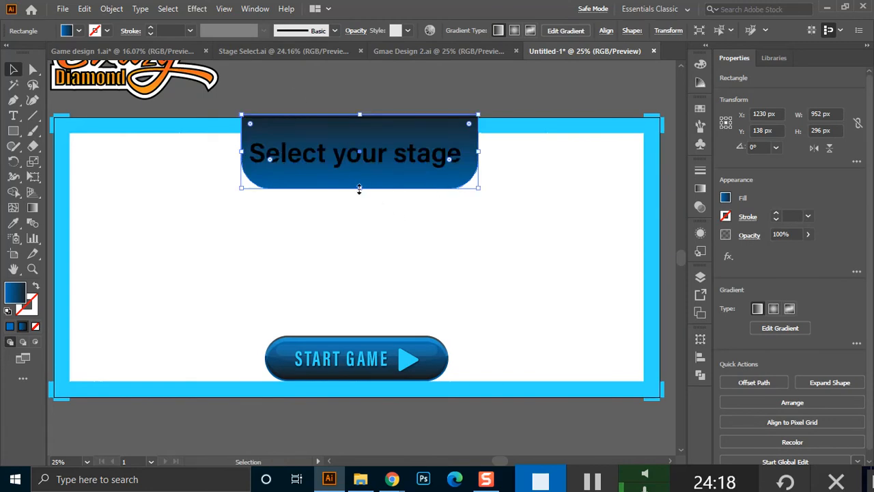
click(352, 164)
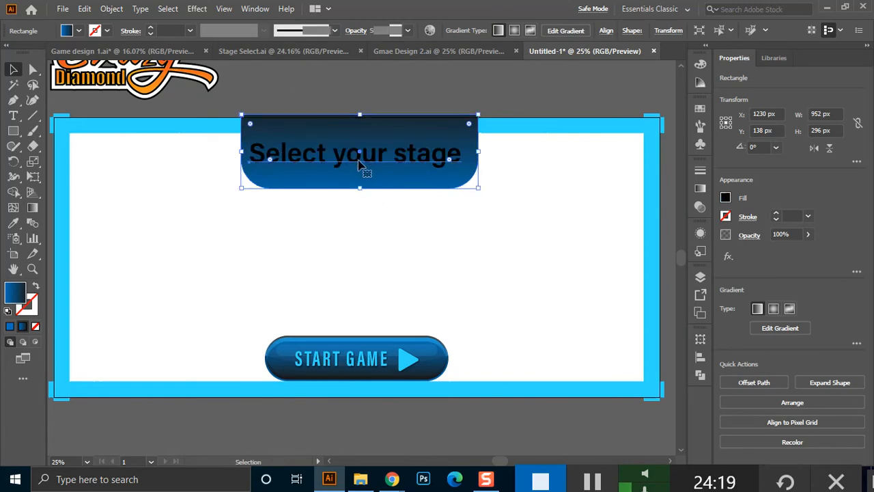
click(79, 30)
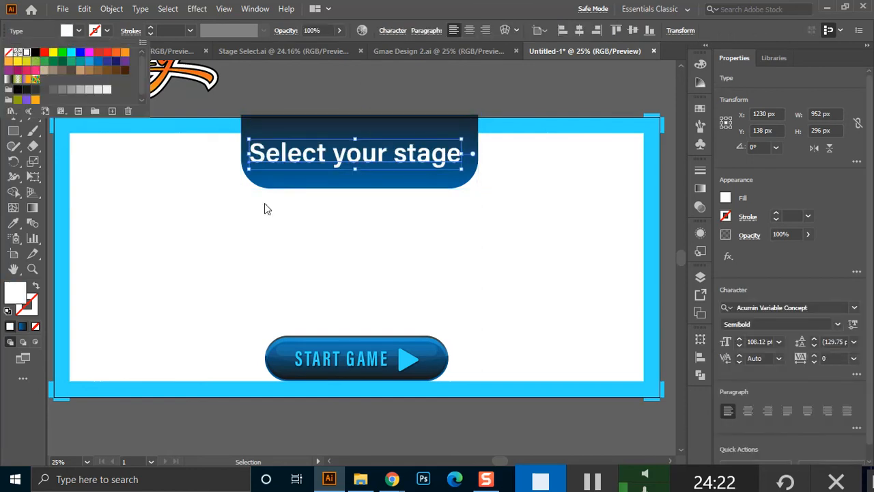
click(354, 209)
Centre the heading and its panel horizontally on the artboard and scale both down together, keeping the panel's upper edge in place.
shift+click(437, 188)
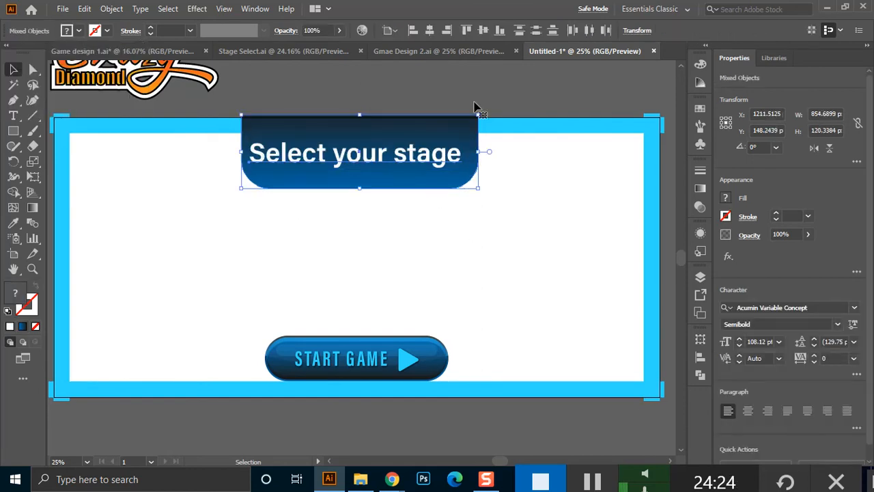
click(430, 30)
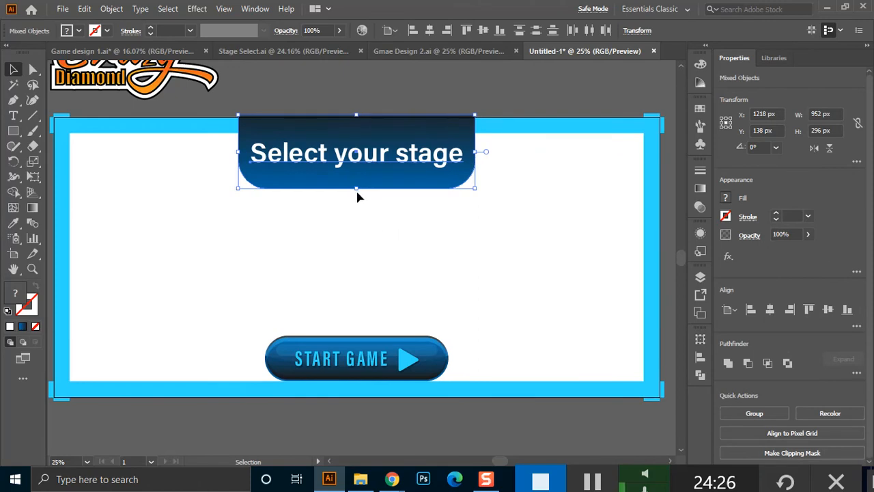
drag(357, 192, 359, 171)
click(359, 216)
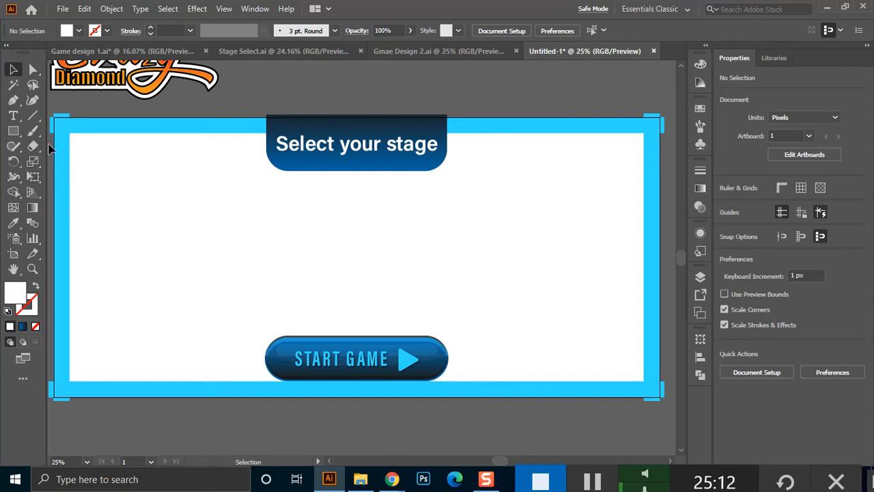
Group the four blue margin bars that frame the artboard.
drag(63, 146, 96, 158)
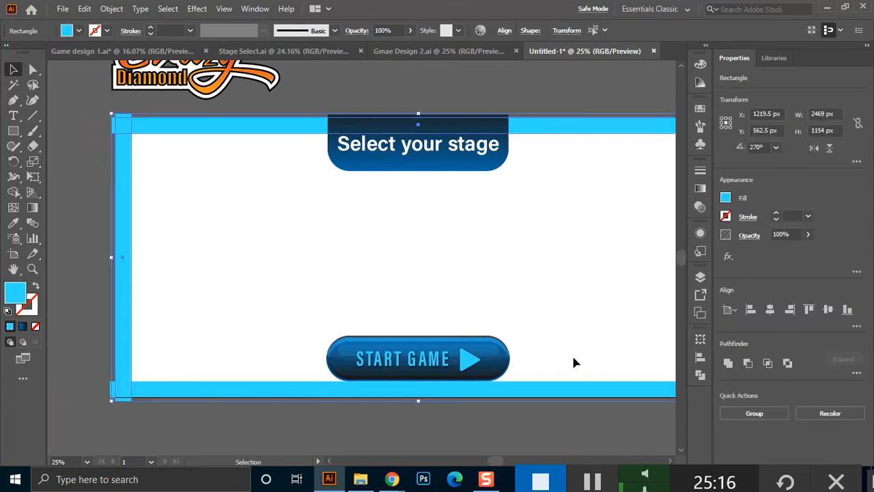
scroll(572, 355, right, 4)
shift+click(571, 321)
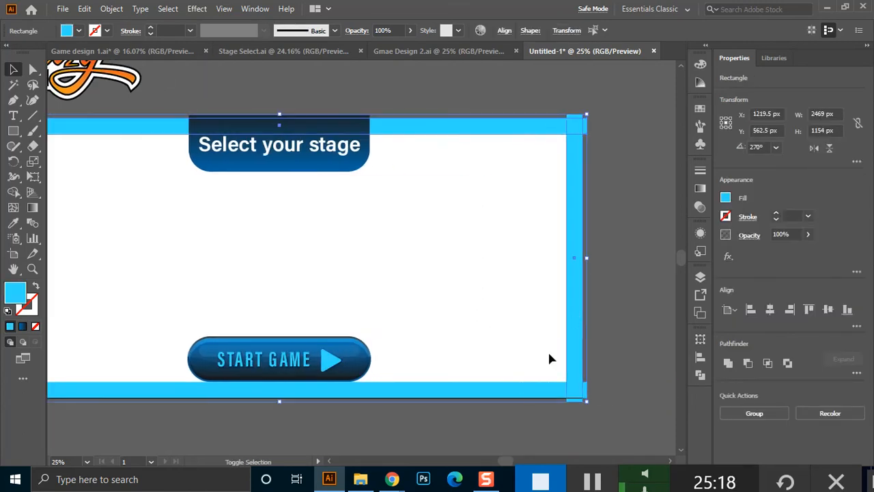
shift+click(521, 387)
key(a)
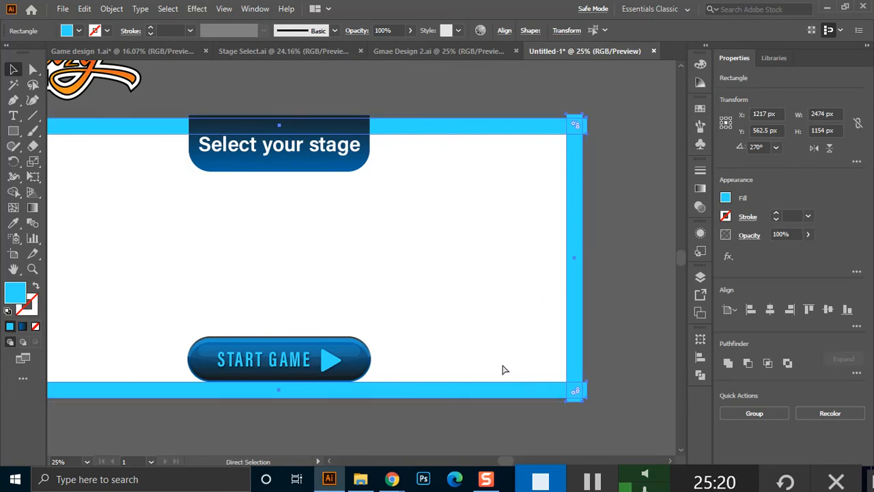
key(ctrl+g)
key(v)
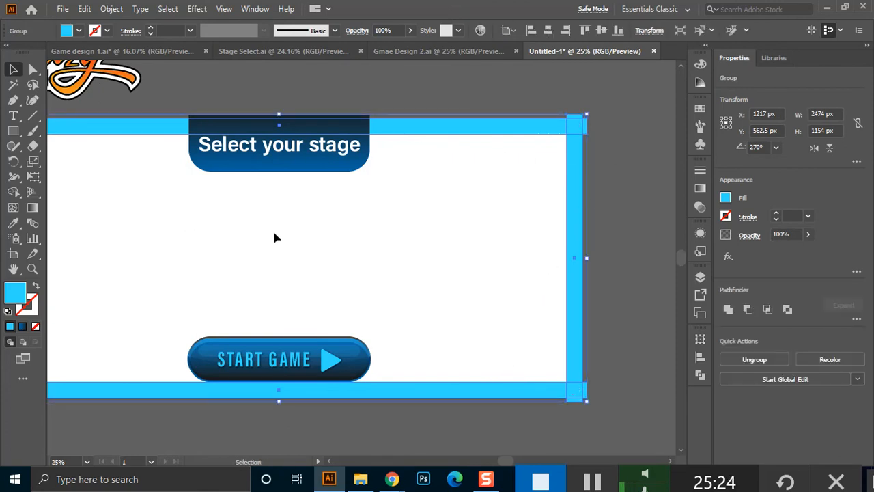
click(332, 278)
scroll(332, 277, down, 1)
scroll(299, 241, up, 1)
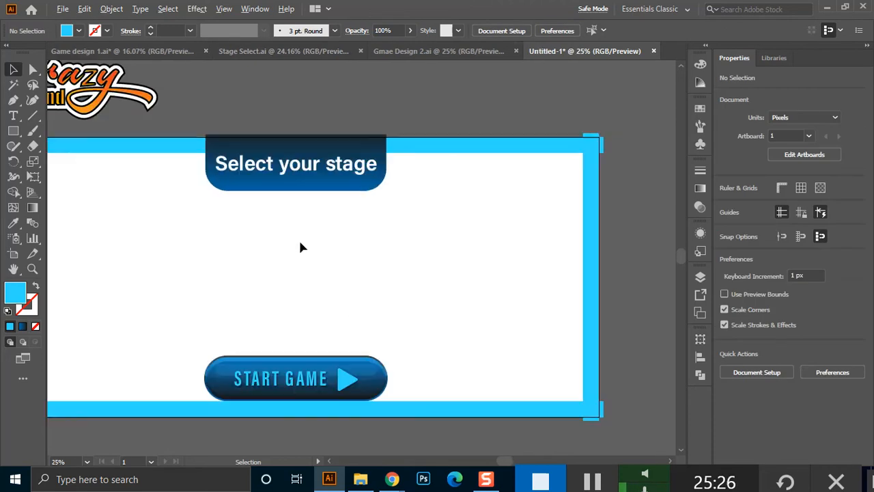
scroll(280, 250, left, 3)
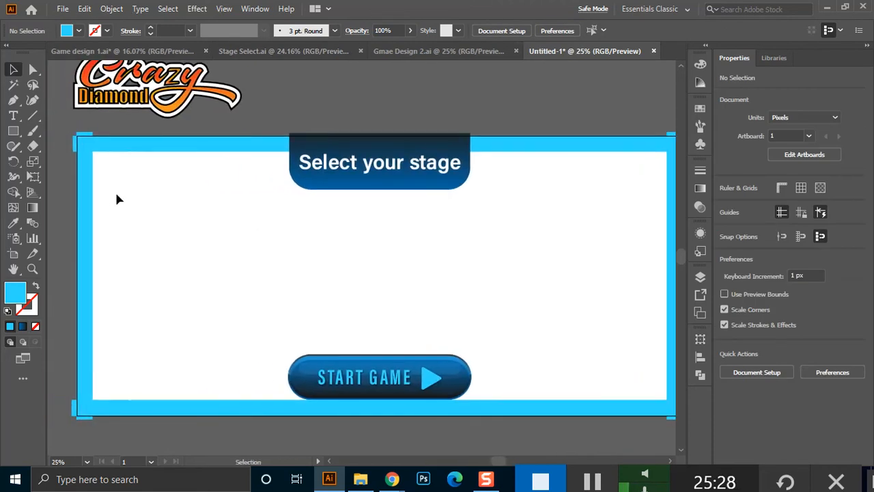
Examine the layered black, metallic gradient and white frame rectangles of the first desert card in Stage Select.ai, then return to the untitled document.
click(253, 55)
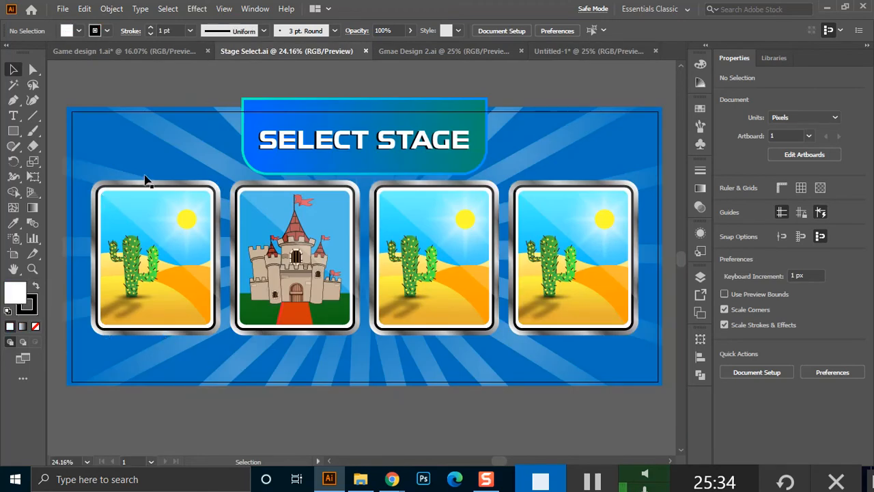
key(z)
drag(84, 171, 120, 350)
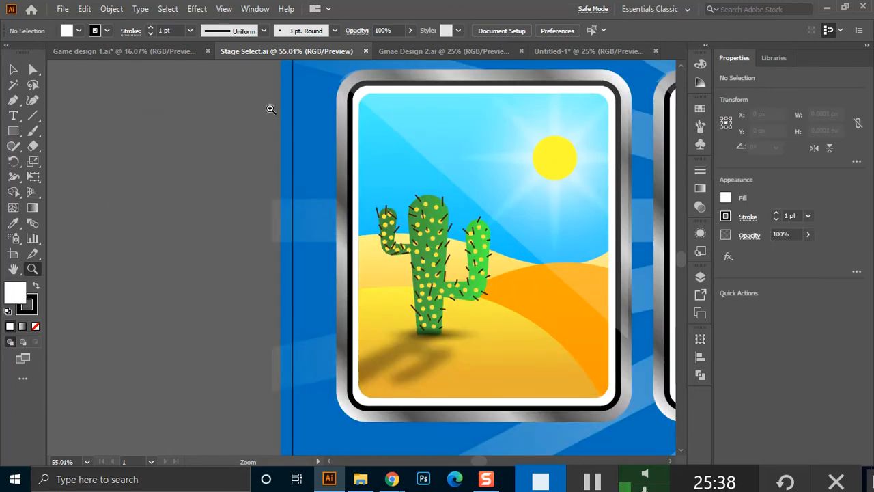
key(v)
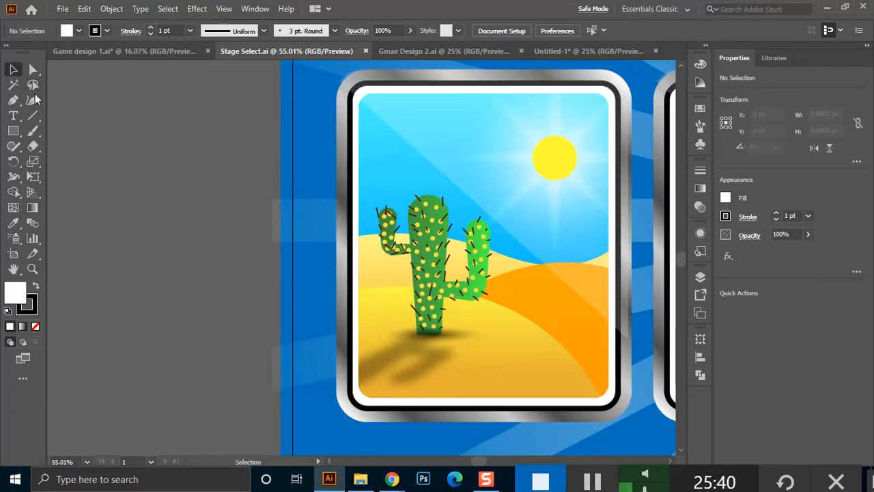
click(351, 313)
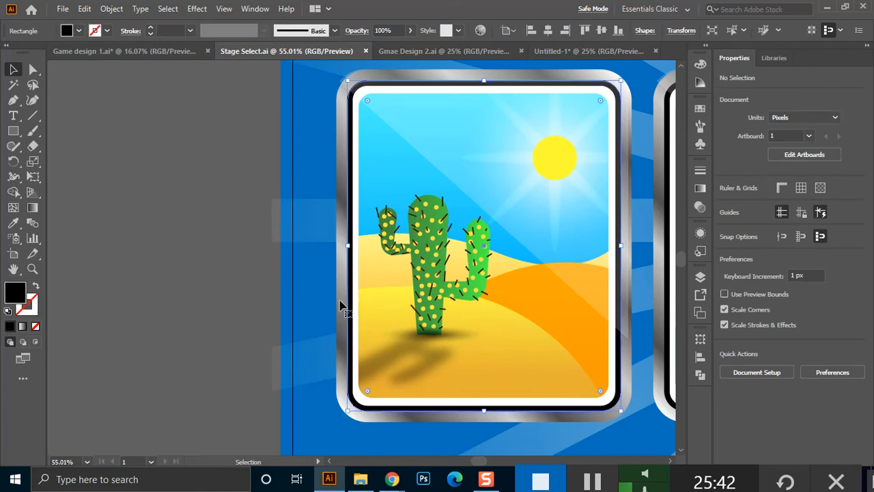
click(343, 312)
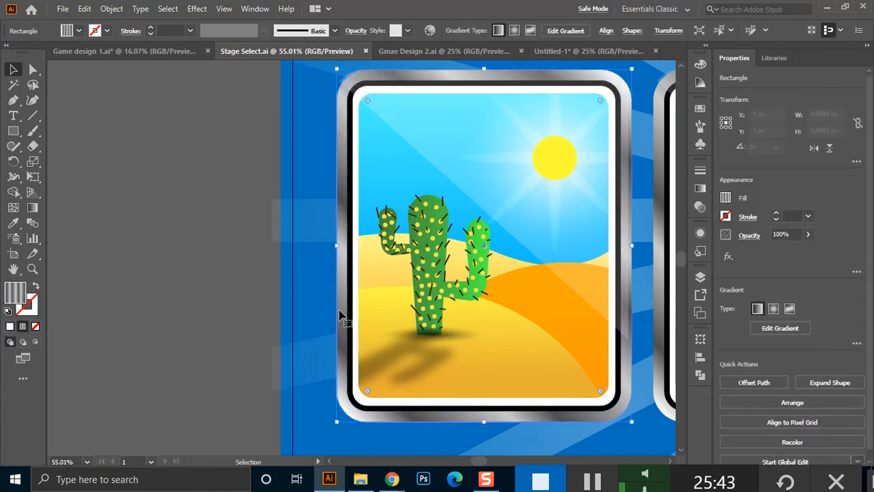
click(367, 369)
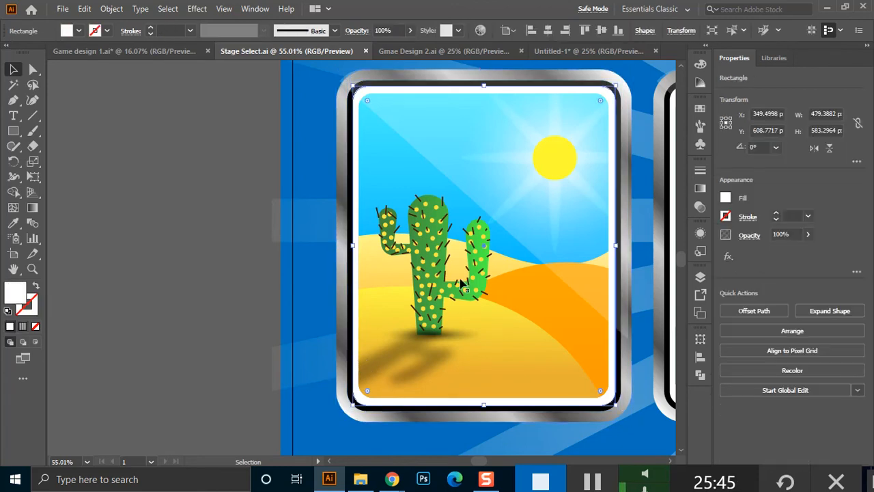
click(558, 50)
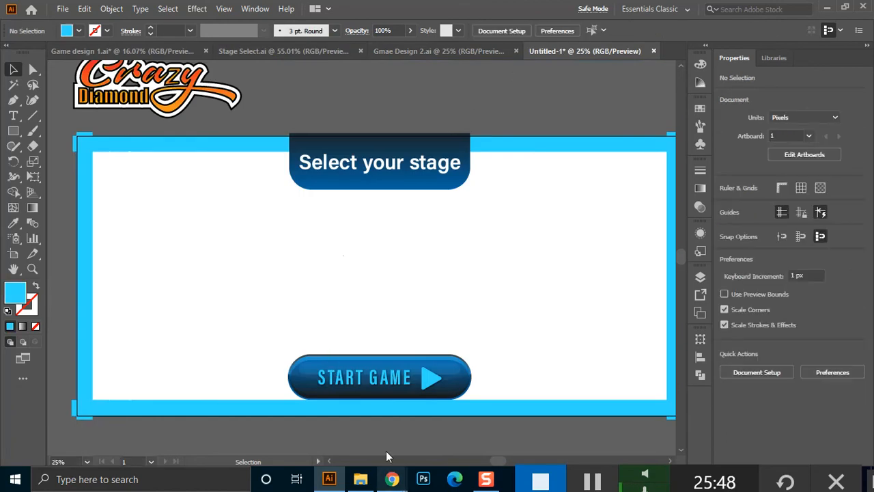
Examine the Desert card in Gmae Design 2.ai by isolating its clip group and the cactus group inside it.
click(432, 55)
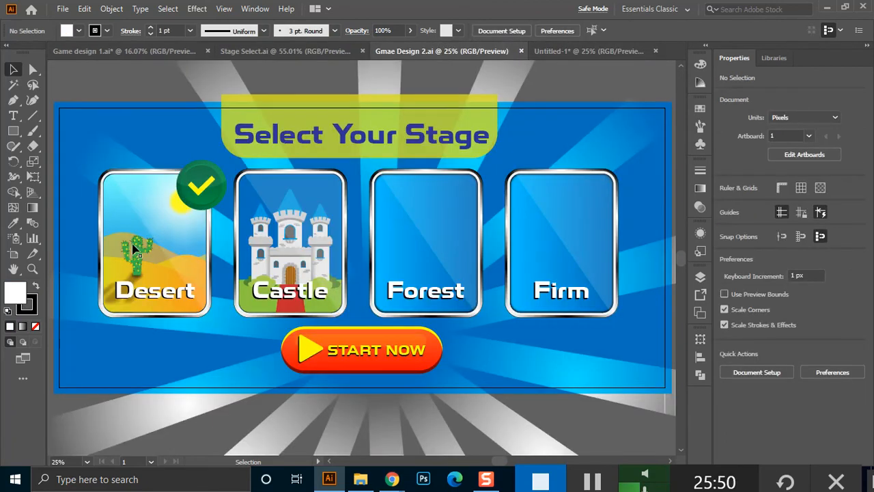
click(159, 286)
click(32, 269)
drag(97, 198, 201, 336)
key(v)
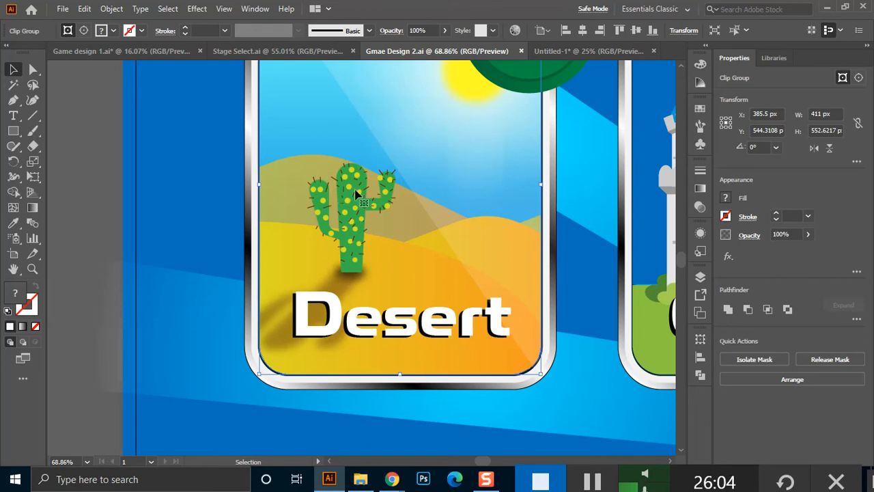
double_click(366, 222)
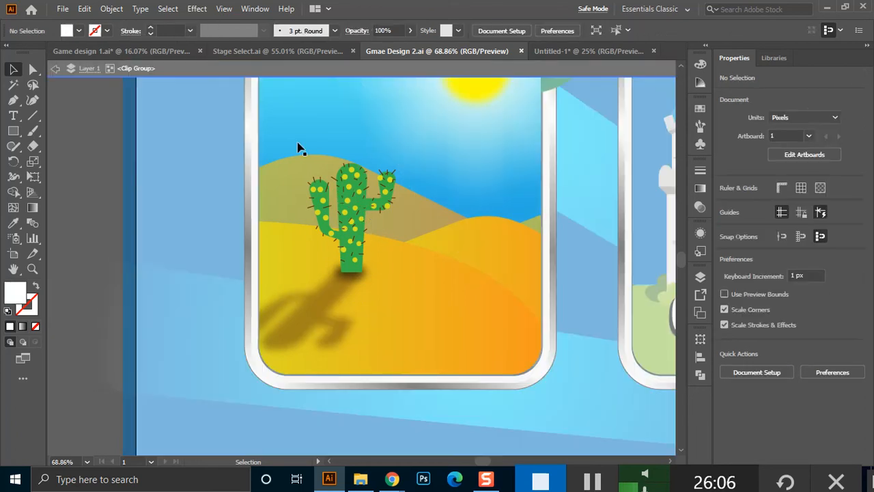
click(359, 215)
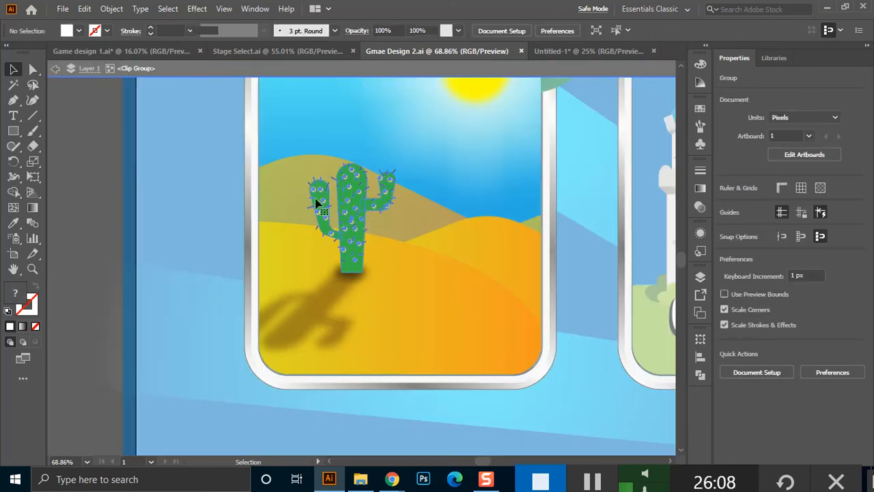
double_click(359, 268)
Switch to the Google Meet call in Chrome, admit the waiting participant and return to Illustrator.
mouse_move(392, 478)
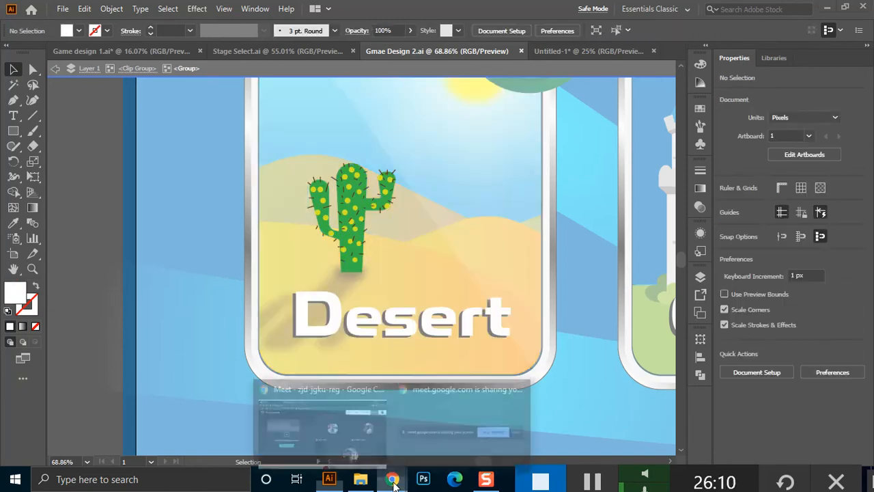
click(352, 431)
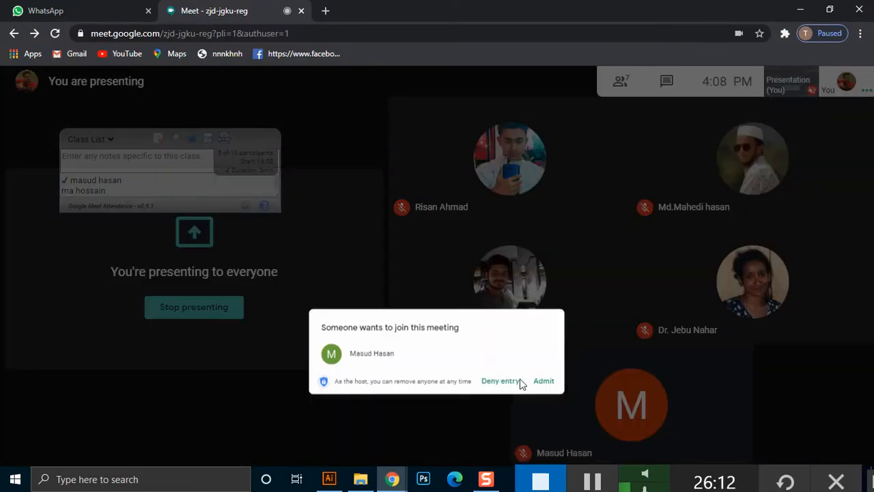
click(578, 303)
click(800, 9)
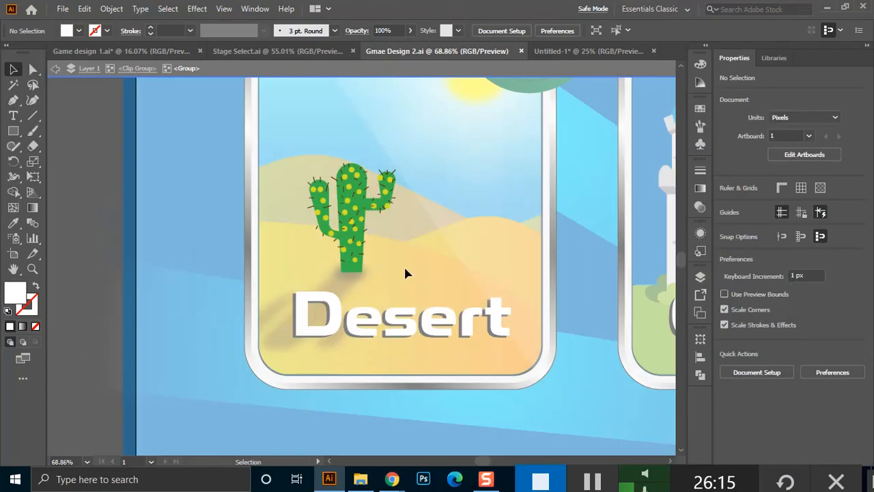
Pull the Desert card's cactus apart, moving its body off the spines and setting one yellow dot and the green trunk aside.
click(362, 196)
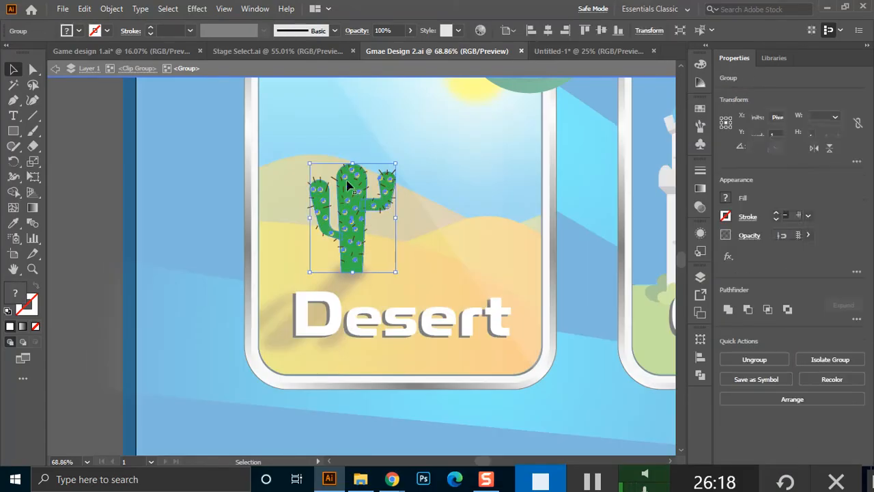
drag(346, 181, 431, 195)
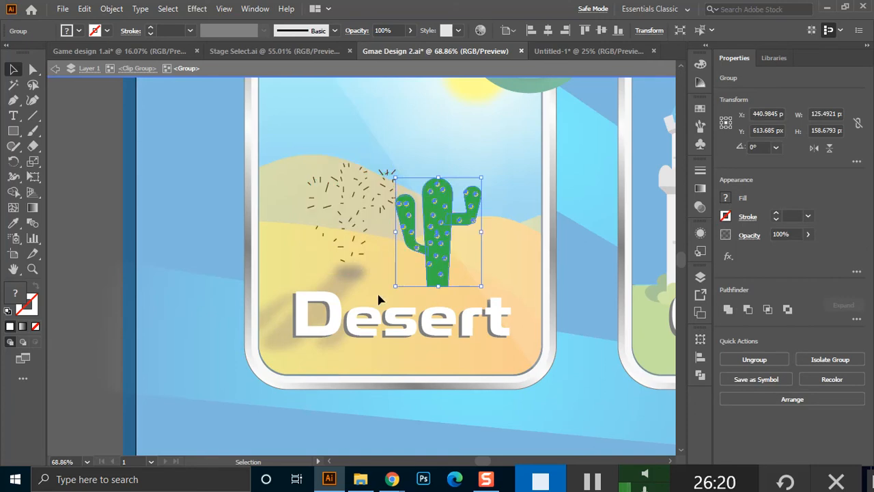
click(365, 203)
click(367, 195)
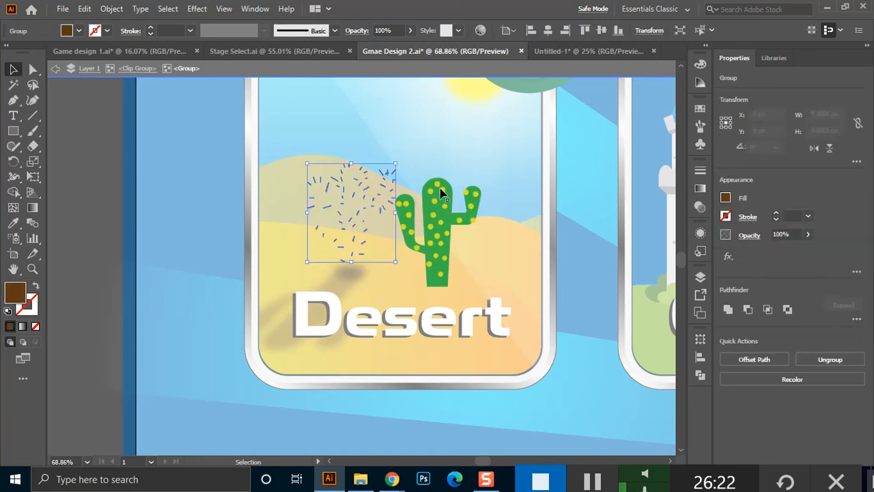
double_click(445, 200)
drag(443, 190, 517, 201)
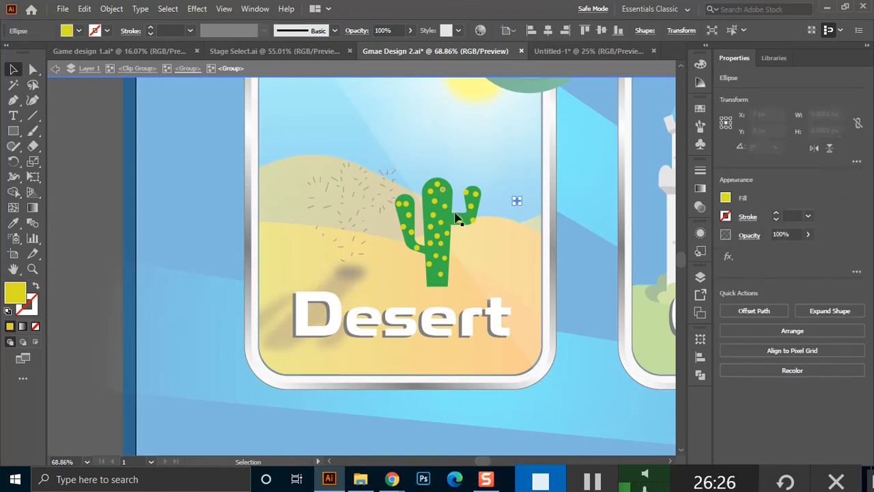
drag(444, 195, 252, 185)
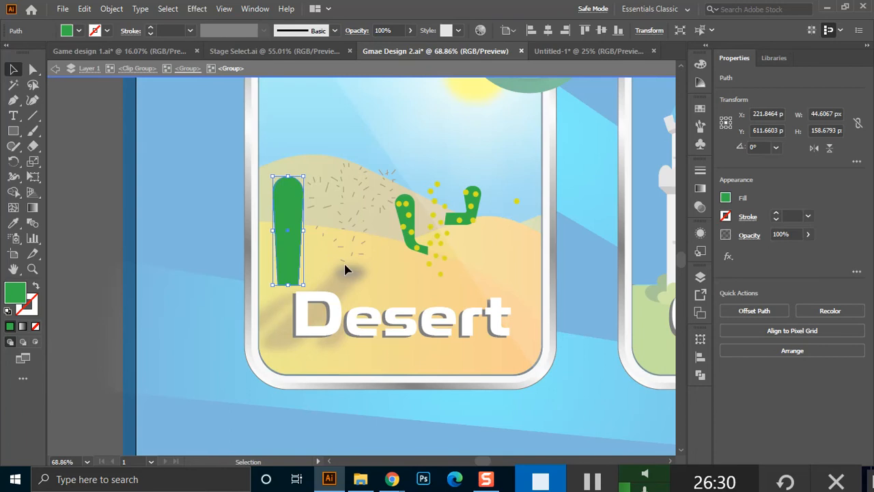
click(345, 270)
double_click(123, 233)
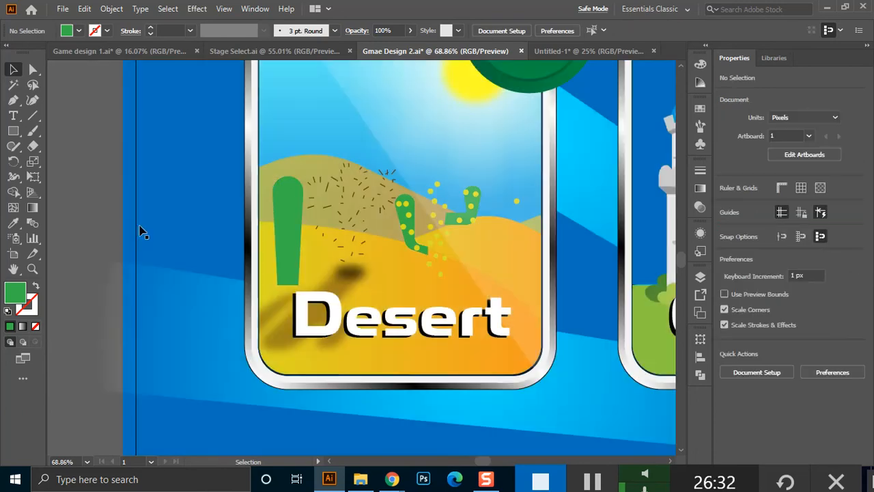
Undo all the cactus moves and leave isolation mode on the Desert card.
key(ctrl+z)
key(ctrl+z)
key(ctrl+z)
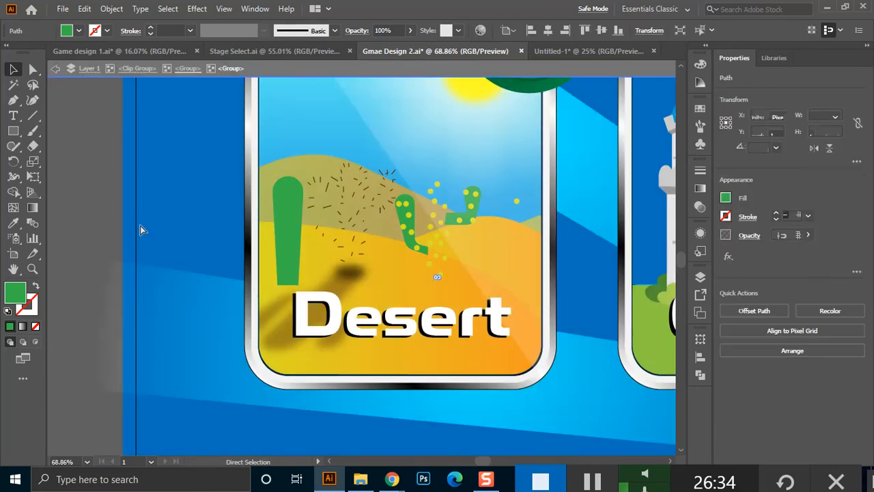
key(ctrl+z)
key(ctrl+z)
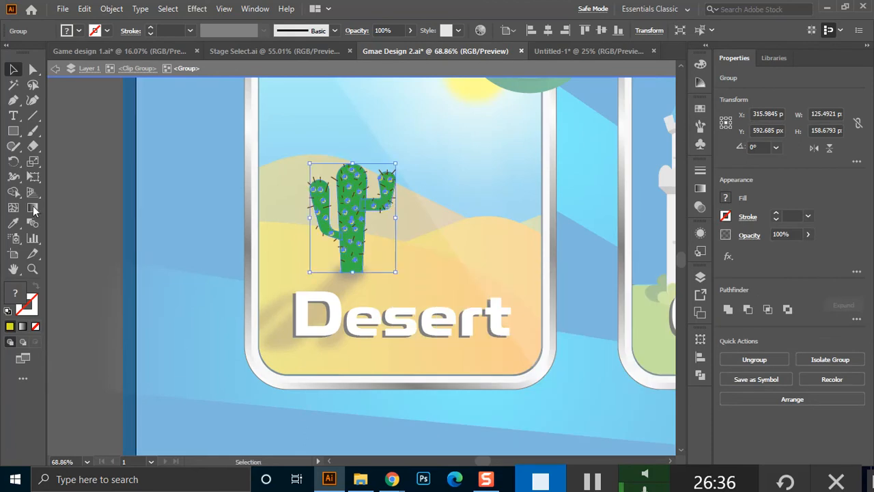
double_click(76, 202)
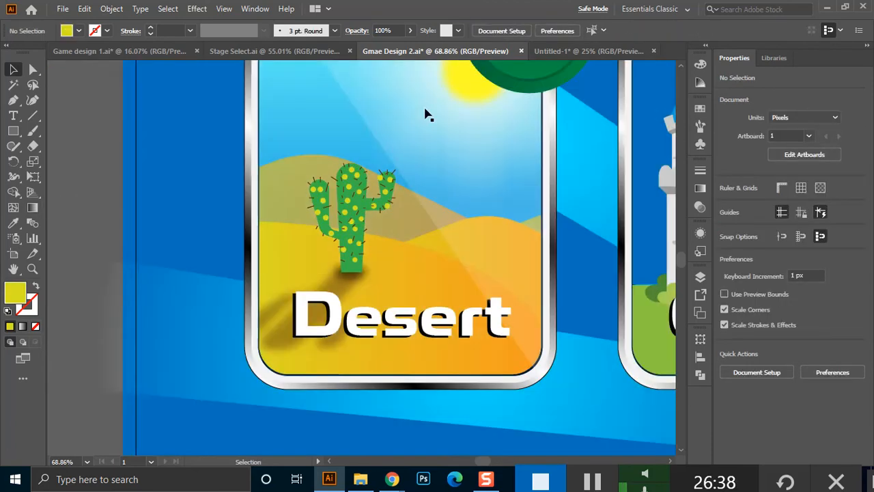
scroll(299, 127, down, 1)
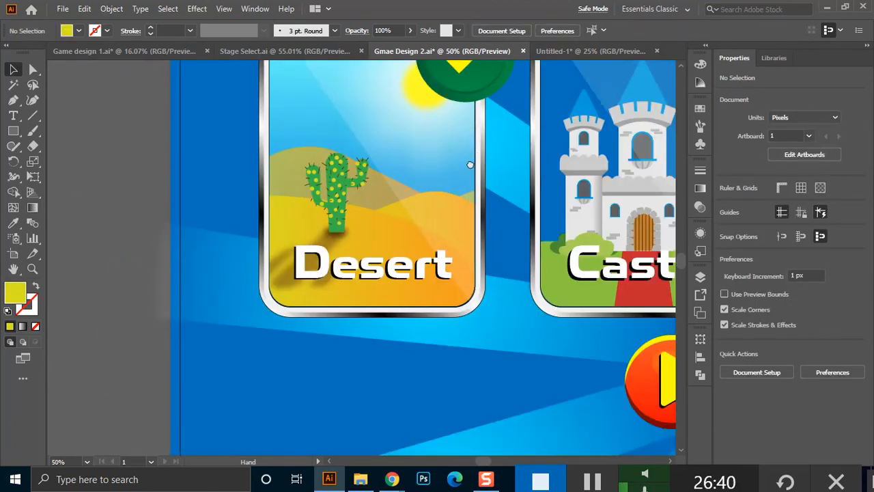
drag(476, 158, 405, 264)
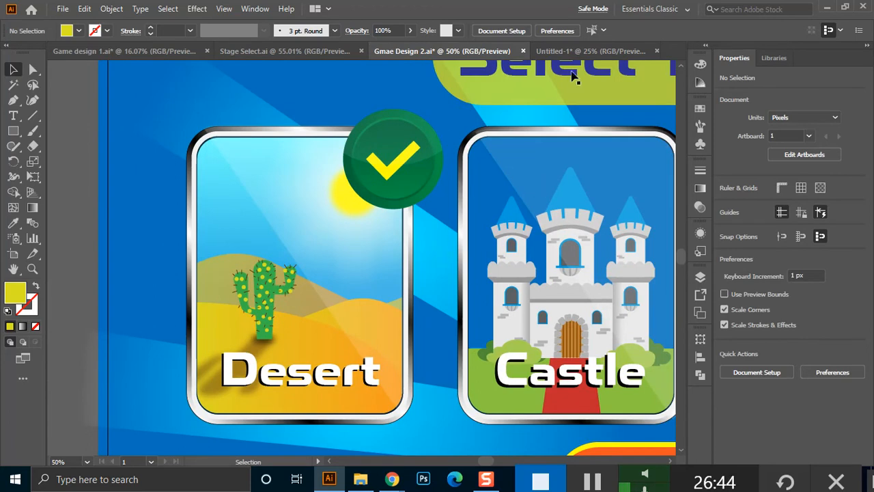
Return to the untitled document, admit the next waiting participant in the Google Meet call and come back to Illustrator.
click(576, 49)
mouse_move(392, 479)
click(378, 422)
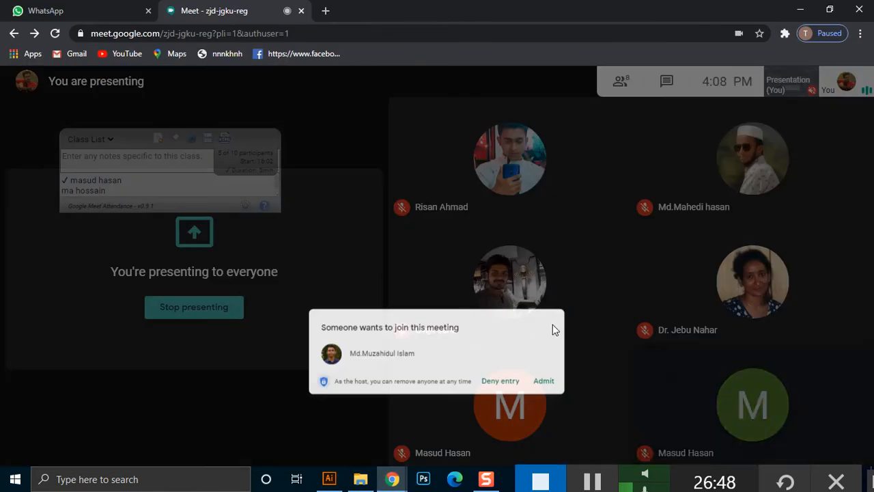
click(572, 304)
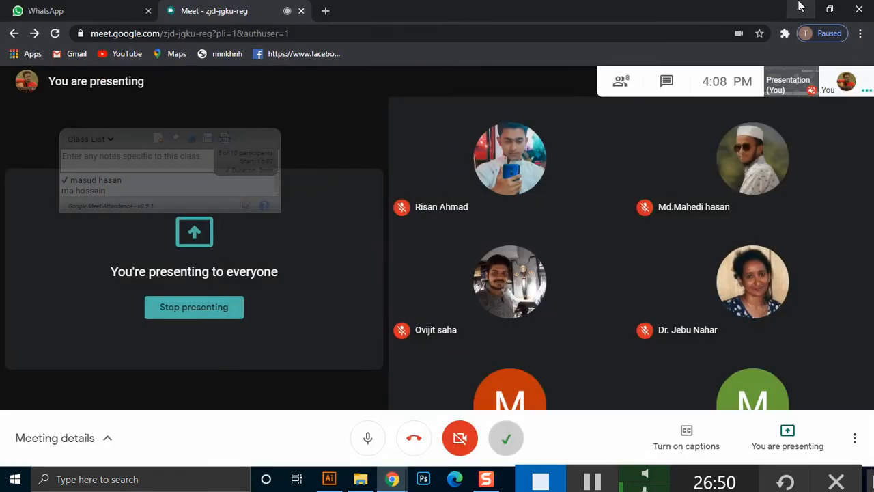
click(800, 8)
Draw a blue card rectangle about 509 × 643 px between header and button, and move it horizontally to about X 919.5 px.
click(13, 134)
drag(106, 193, 235, 353)
click(16, 70)
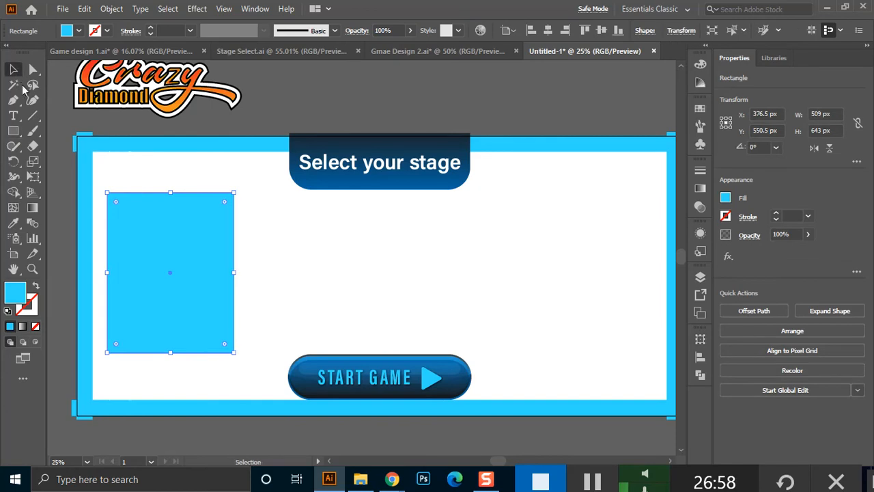
drag(196, 296, 331, 297)
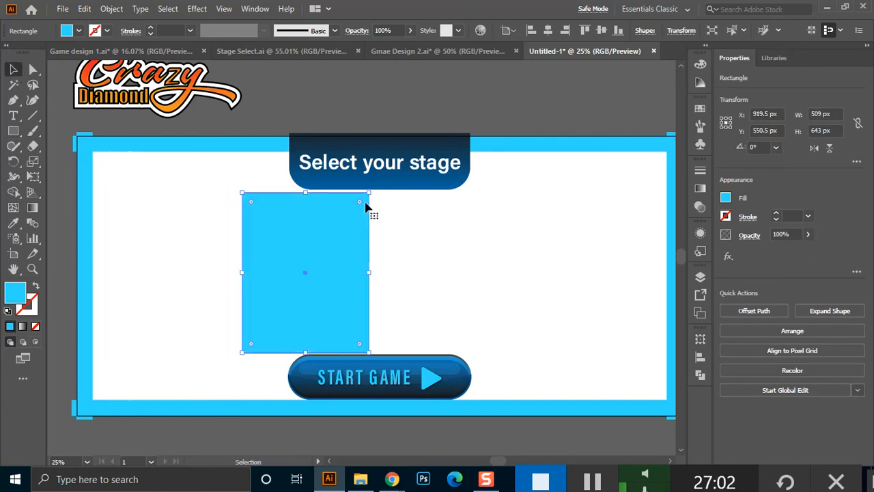
Enlarge the blue card rectangle to about 614 × 846 px and try its placement against the header and START GAME button.
drag(370, 191, 384, 171)
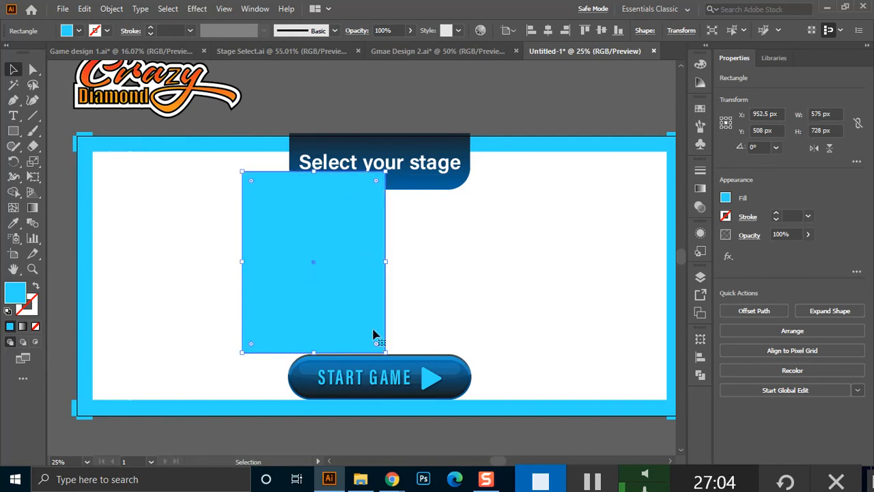
drag(385, 352, 395, 383)
drag(369, 310, 351, 291)
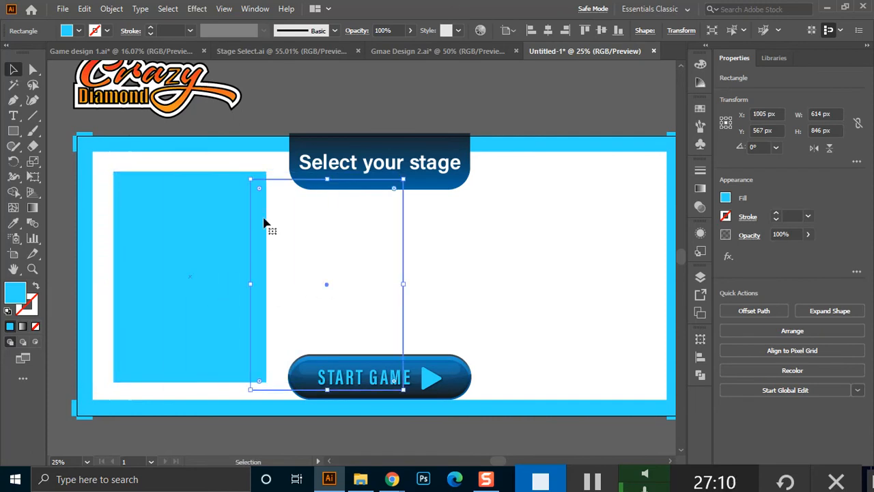
drag(331, 257, 319, 268)
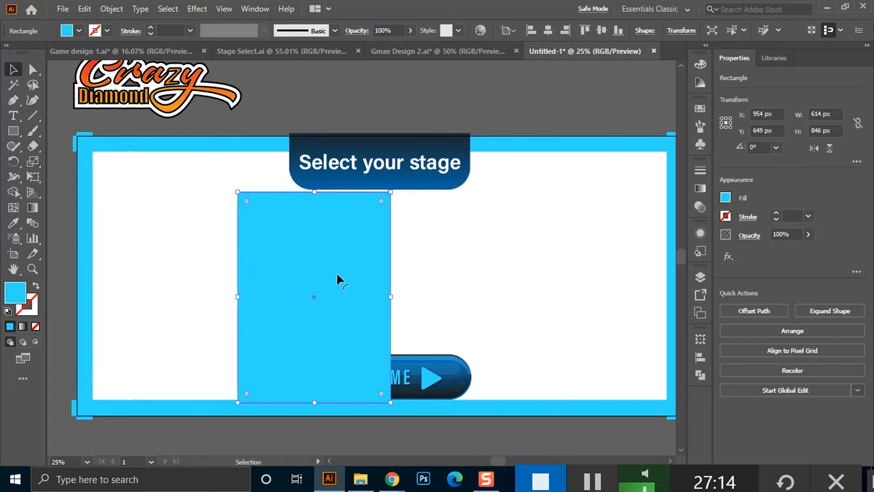
Resize the card to about 513 × 617 px to fit between header and button, and place it near the artboard's left margin at about X 425.5 px.
drag(325, 322, 212, 299)
drag(272, 383, 252, 363)
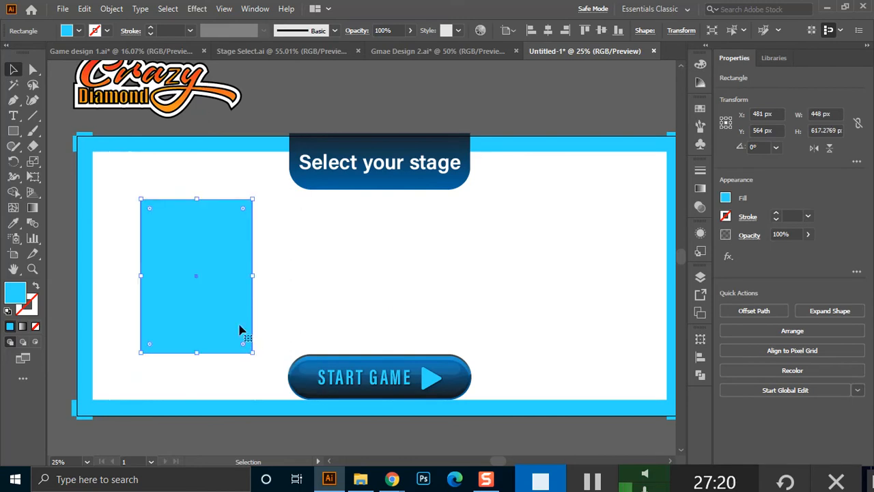
drag(211, 285, 361, 283)
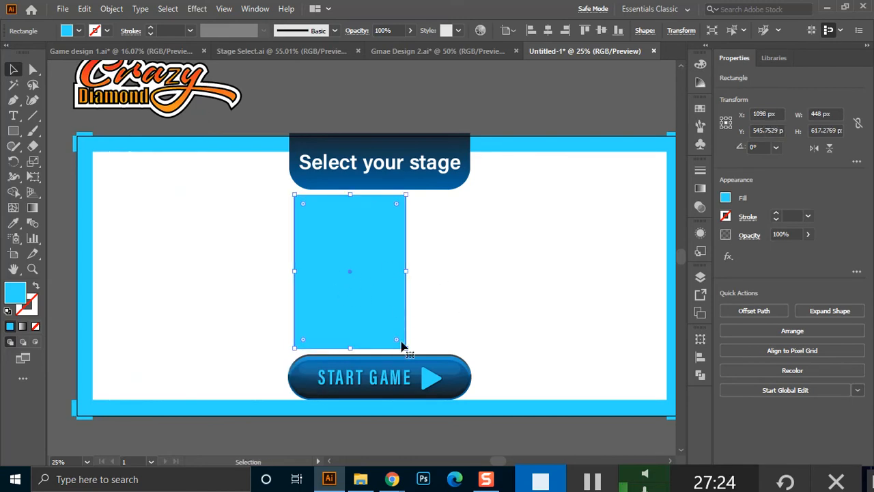
drag(371, 306, 246, 283)
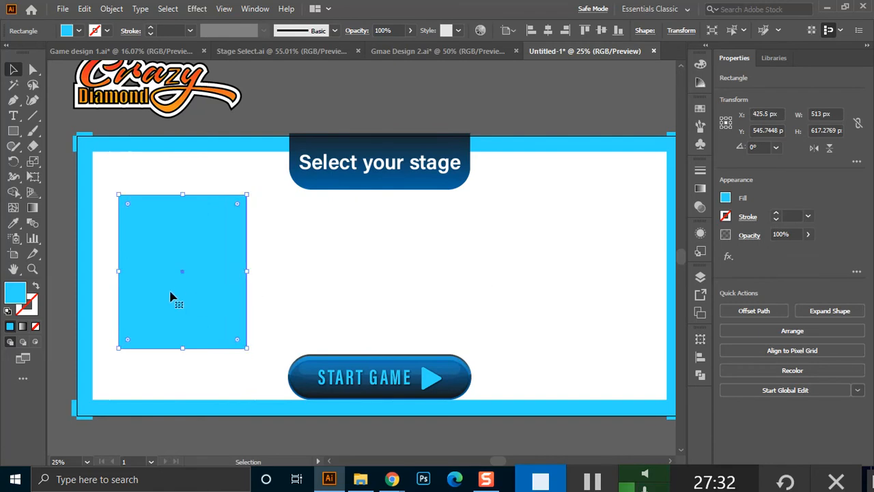
Duplicate the blue card horizontally to its right, leaving a narrow gap between the two cards.
drag(170, 303, 317, 319)
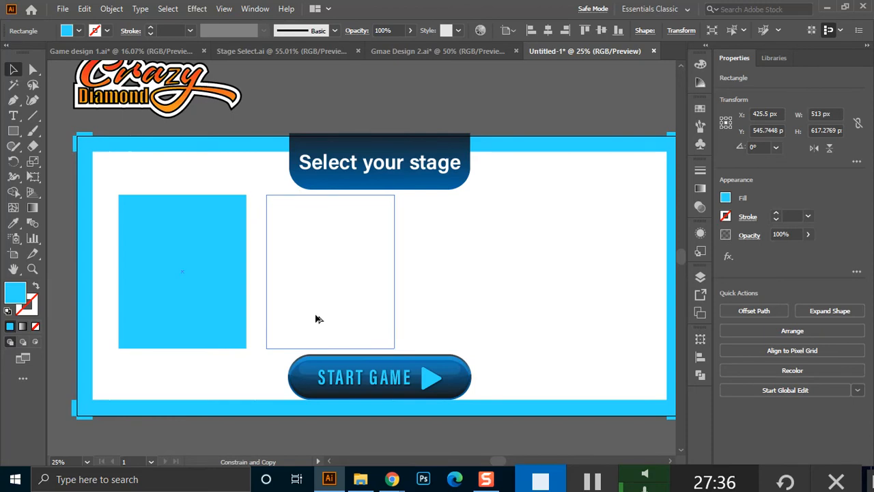
Duplicate the blue rectangle across the frame at equal spacing to make a row of four stage cards.
drag(282, 290, 283, 290)
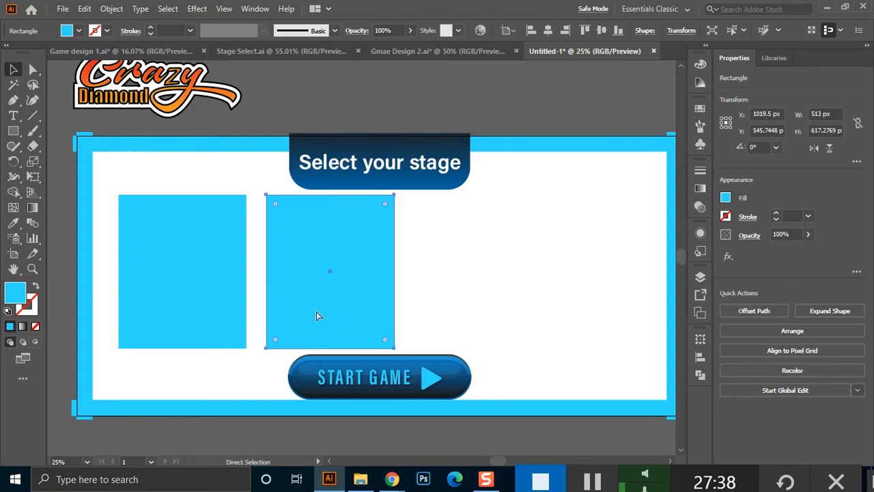
key(ctrl+d)
key(ctrl+d)
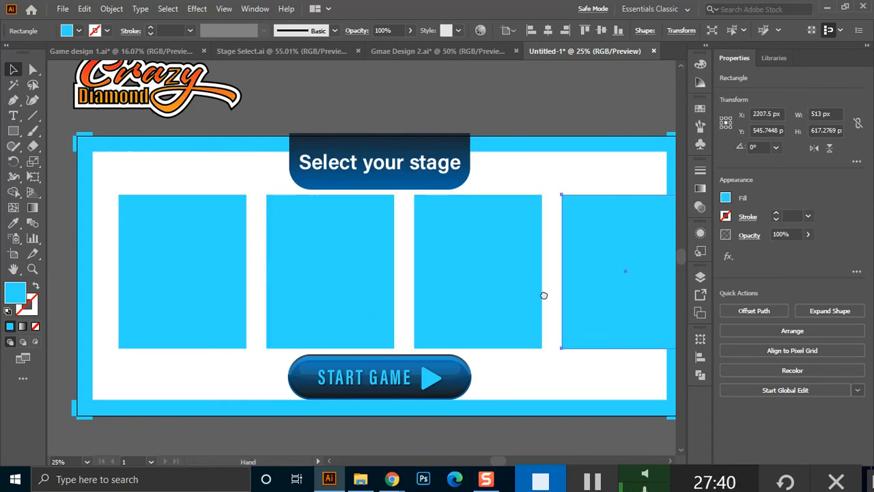
drag(542, 293, 440, 302)
scroll(424, 289, down, 1)
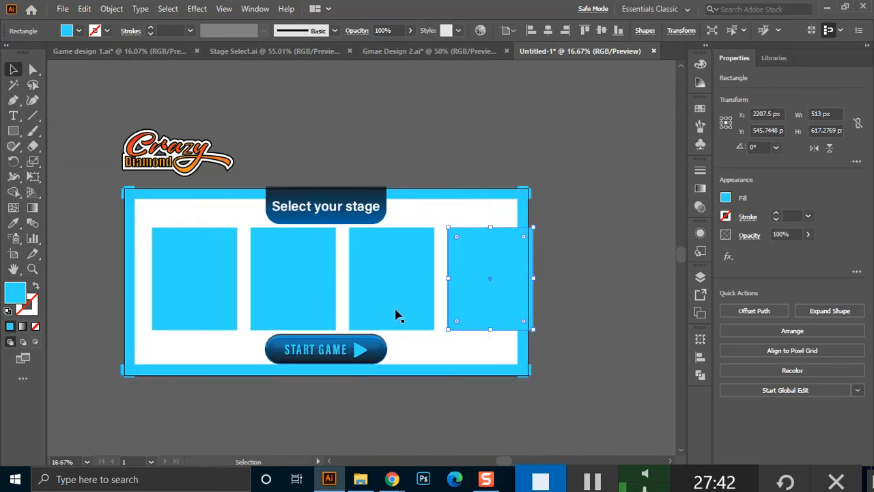
drag(330, 300, 375, 308)
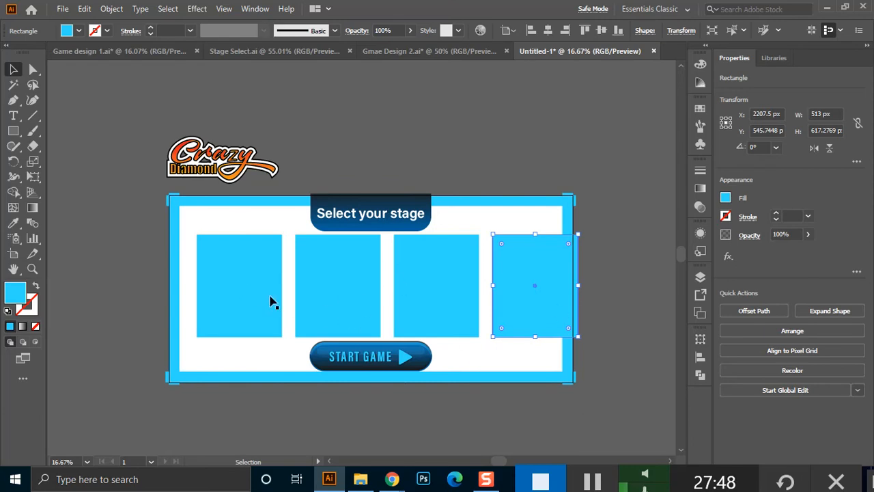
Select all four blue rectangles and narrow the row from both sides so it fits inside the frame's border.
shift+click(450, 296)
shift+click(358, 298)
shift+click(246, 291)
drag(579, 287, 559, 292)
drag(196, 285, 183, 285)
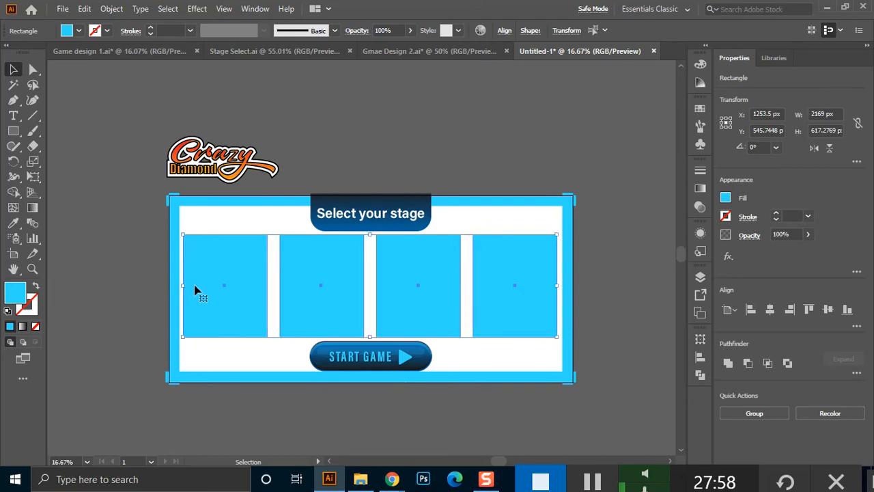
Group the four rectangles and center the group horizontally on the artboard.
key(ctrl)
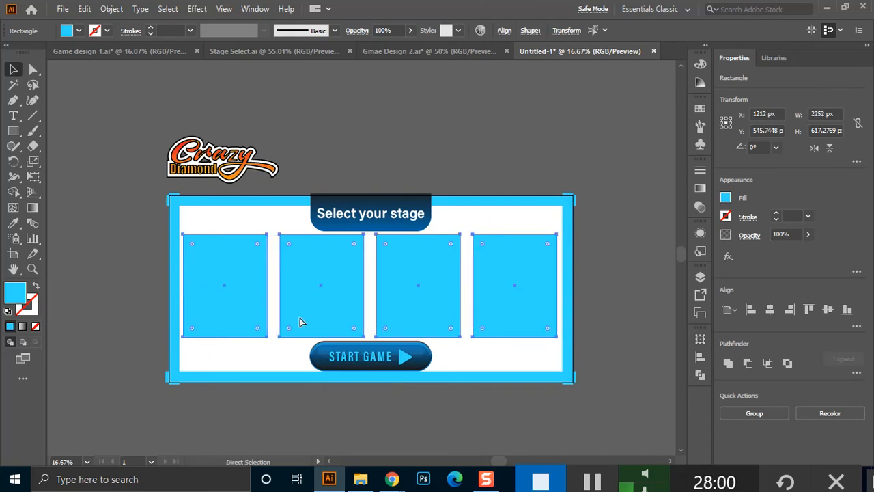
key(ctrl+g)
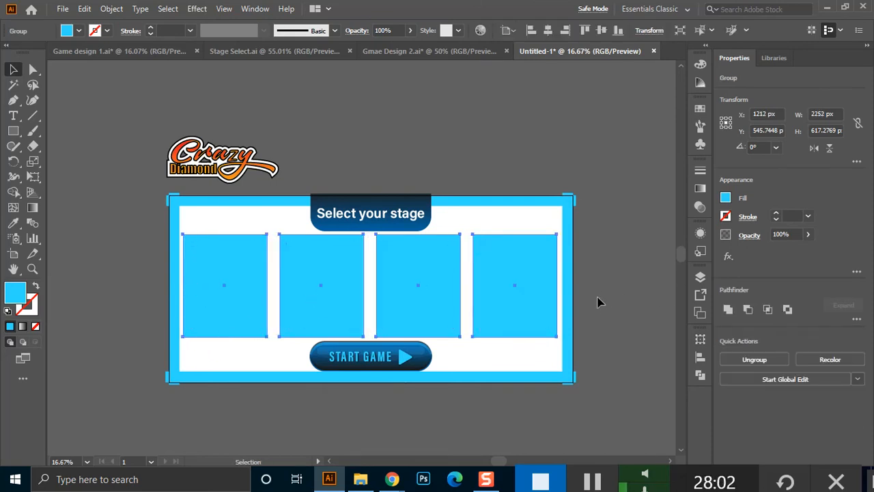
click(644, 298)
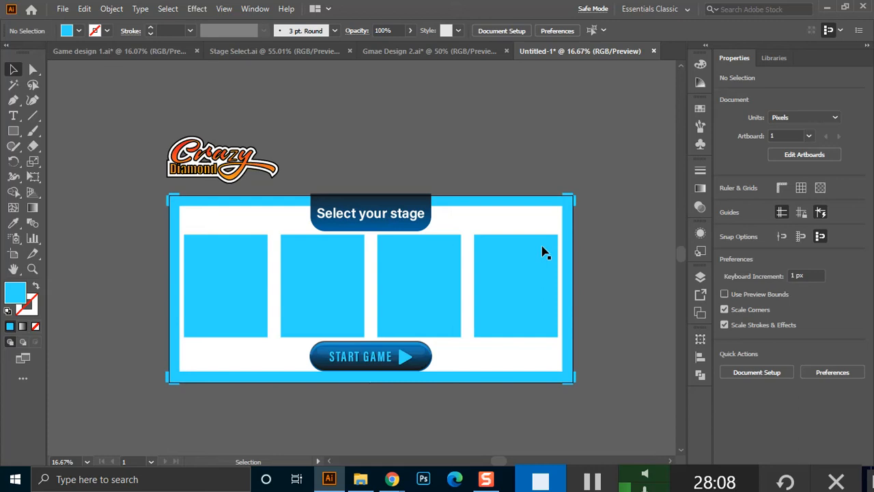
Ungroup the four rectangles and delete all except the leftmost one.
click(502, 306)
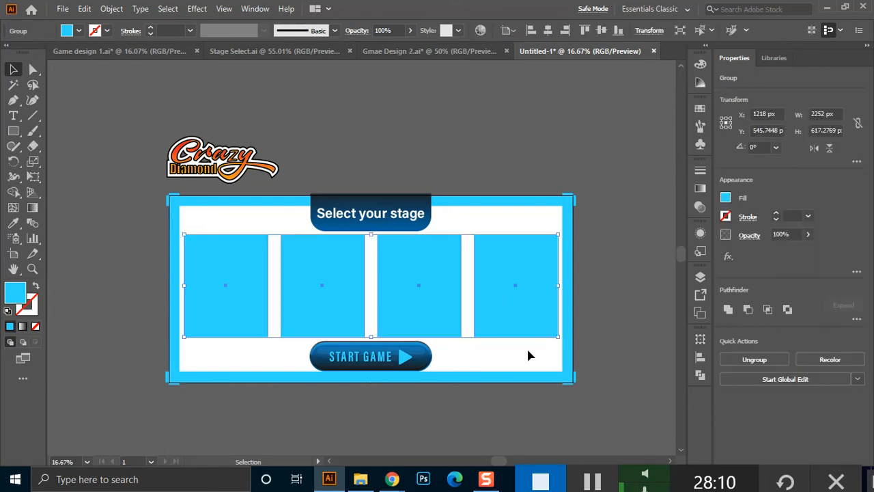
right_click(526, 293)
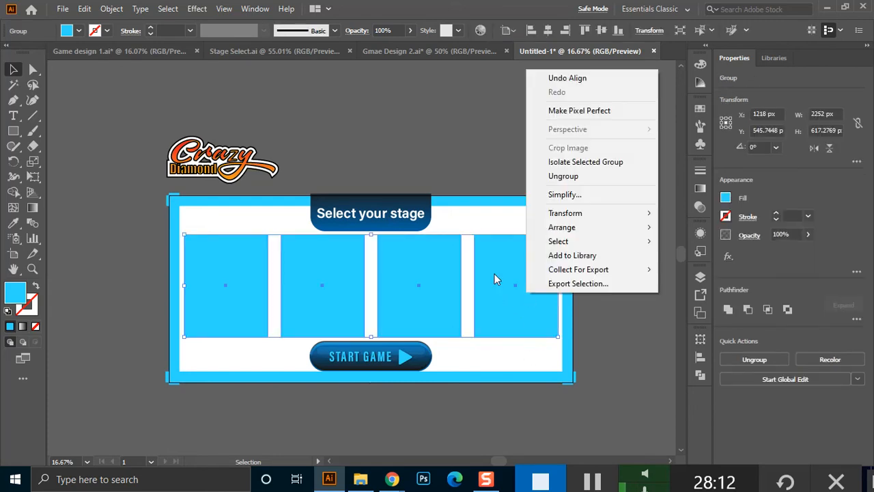
click(523, 274)
key(ctrl)
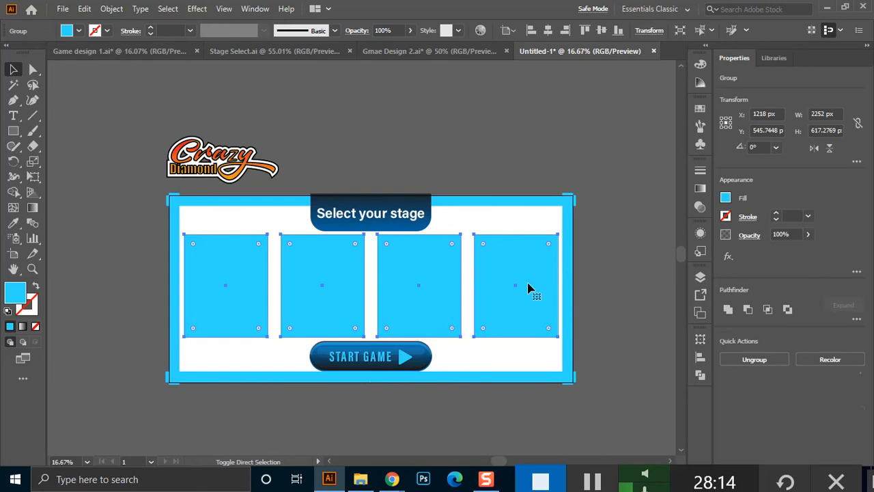
click(535, 230)
drag(535, 231, 452, 303)
key(Delete)
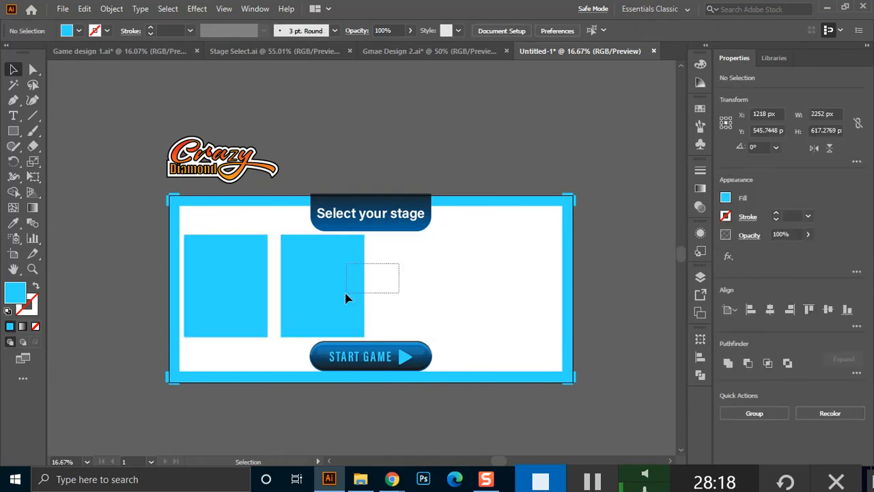
drag(356, 293, 351, 307)
key(Delete)
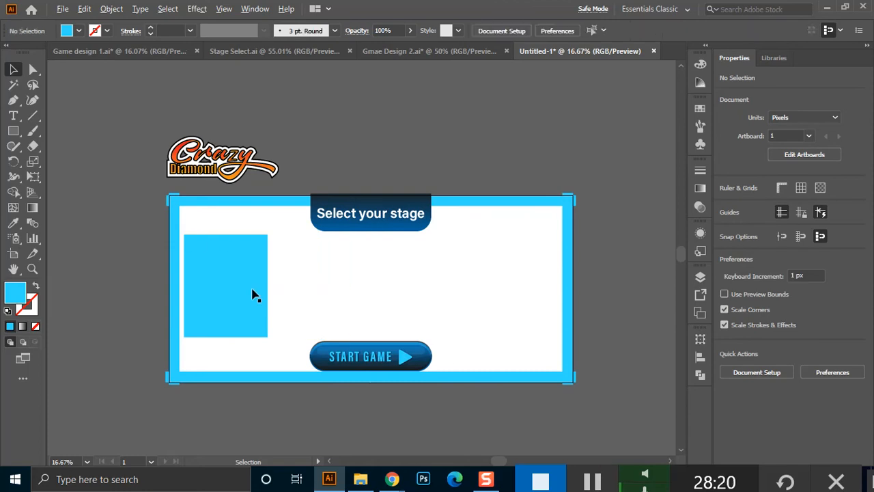
Round all four corners of the remaining blue rectangle to a radius of about 64 px.
scroll(252, 290, up, 2)
drag(284, 326, 357, 325)
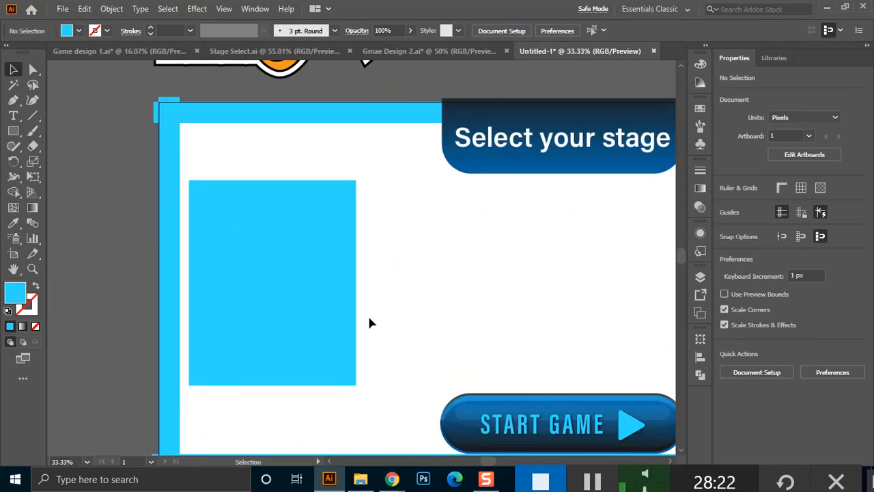
click(244, 212)
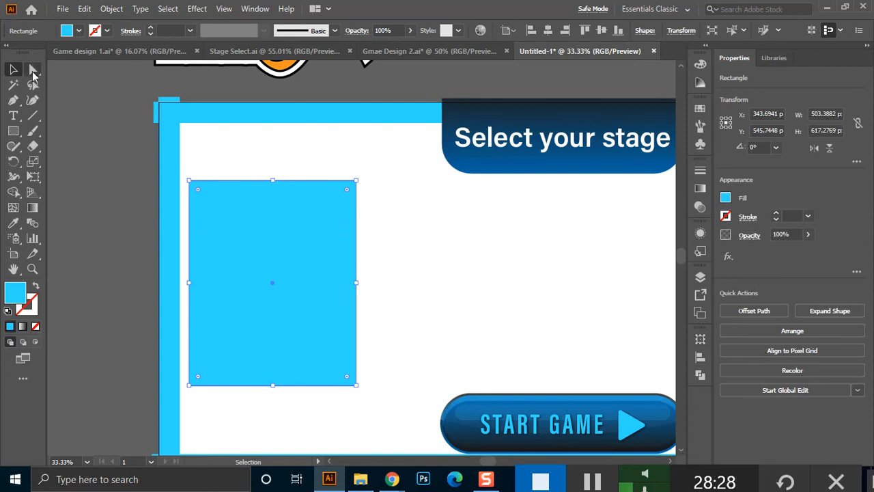
click(34, 71)
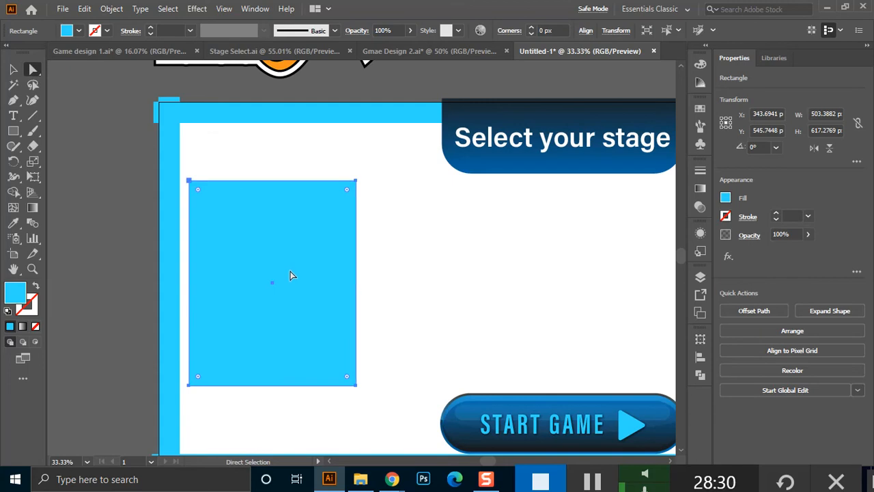
drag(198, 193, 210, 207)
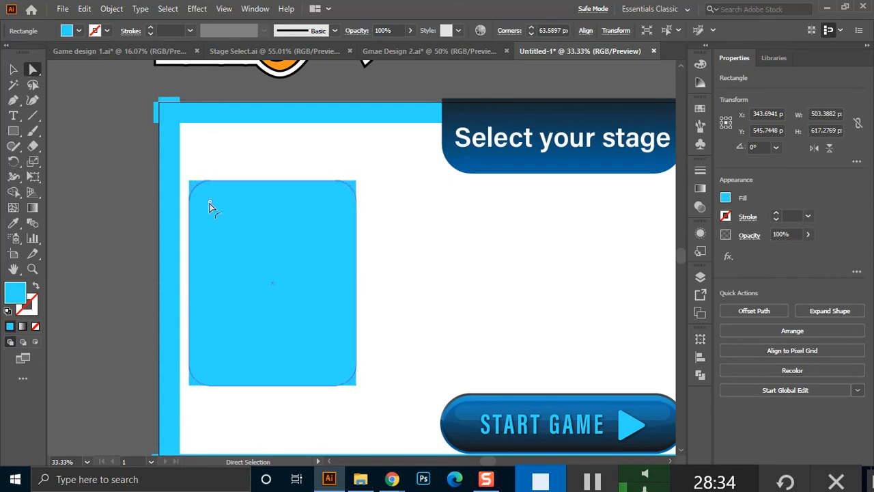
click(389, 290)
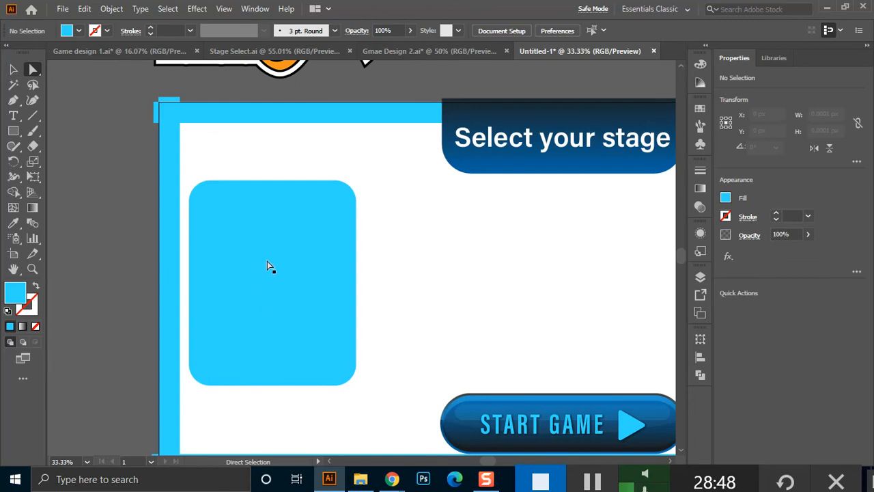
Fill the rounded rectangle with the default white-to-black linear gradient.
click(267, 232)
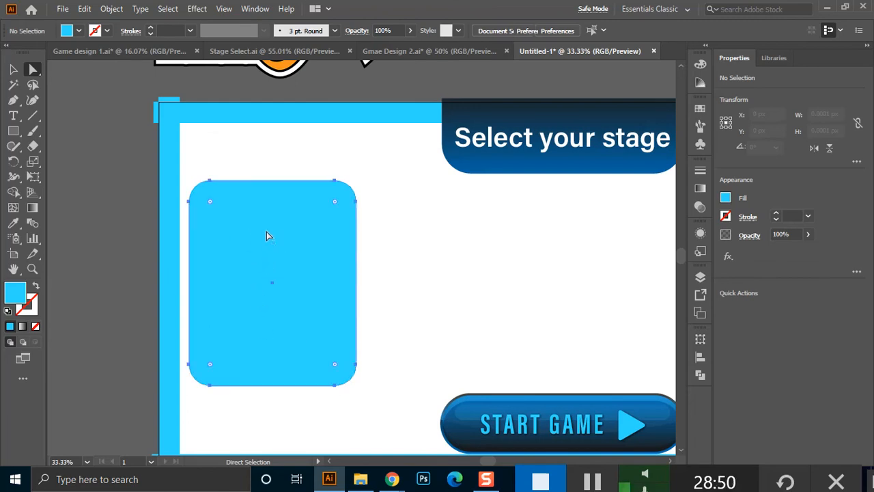
click(701, 190)
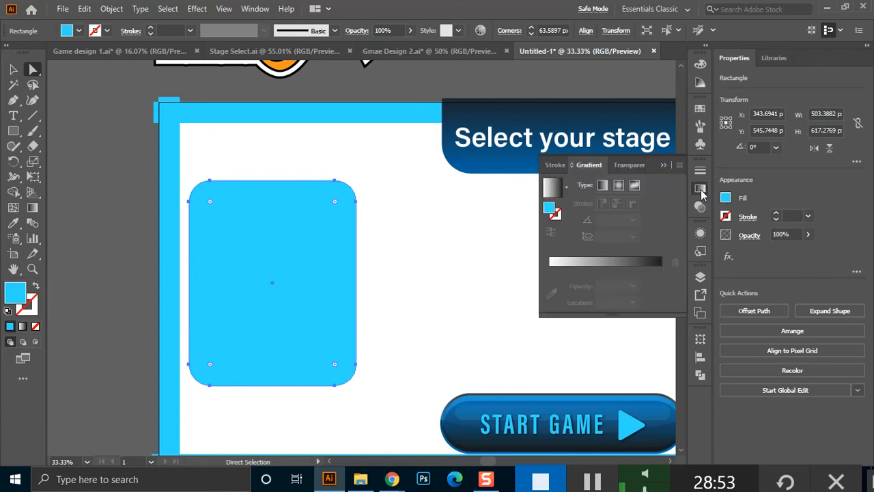
click(554, 188)
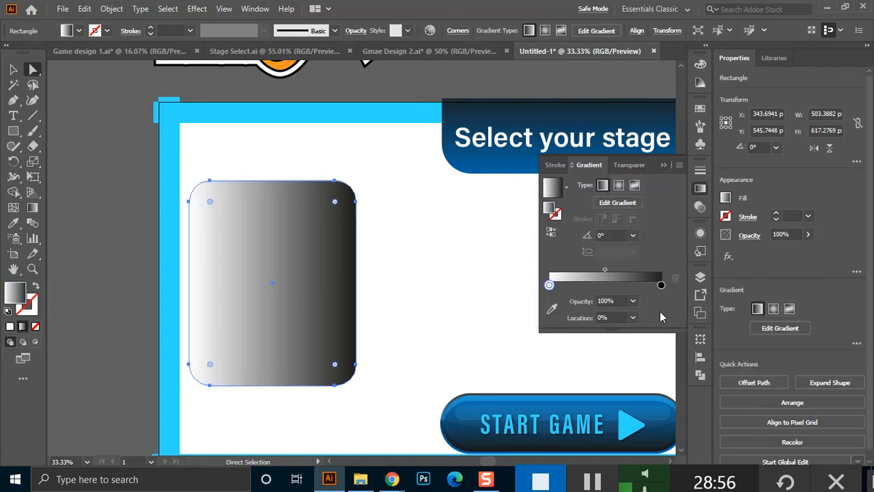
Switch the gradient's dark stop to RGB color and set it to pure black, R 0, G 0, B 0.
click(661, 286)
double_click(661, 285)
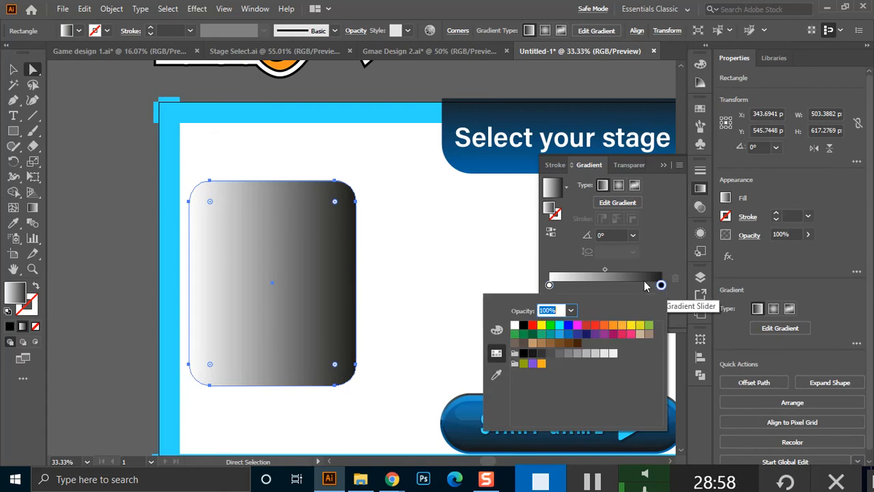
click(496, 329)
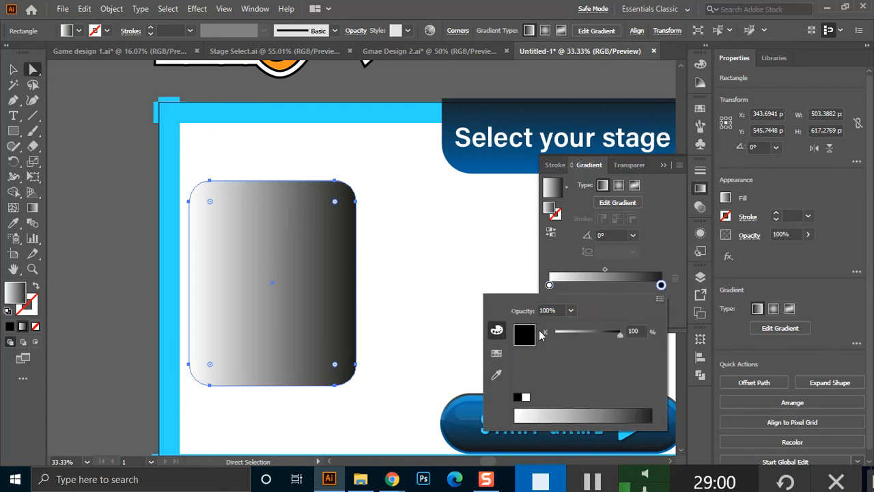
drag(577, 334, 618, 328)
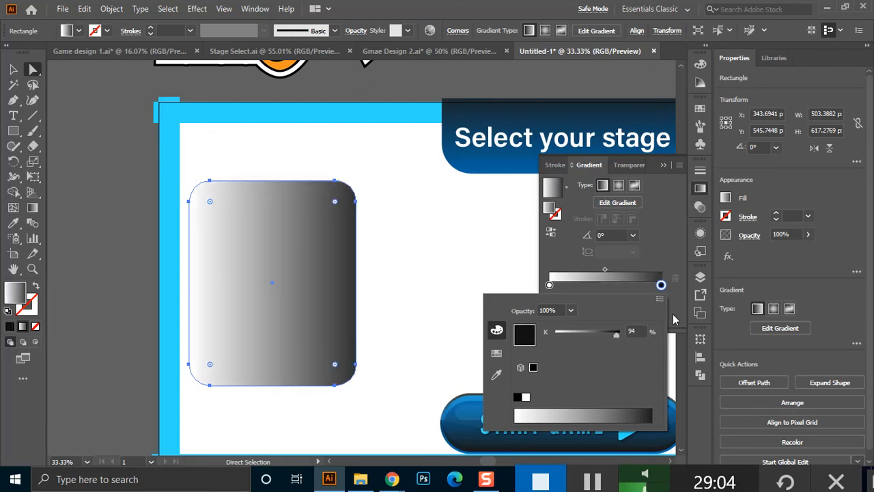
click(661, 300)
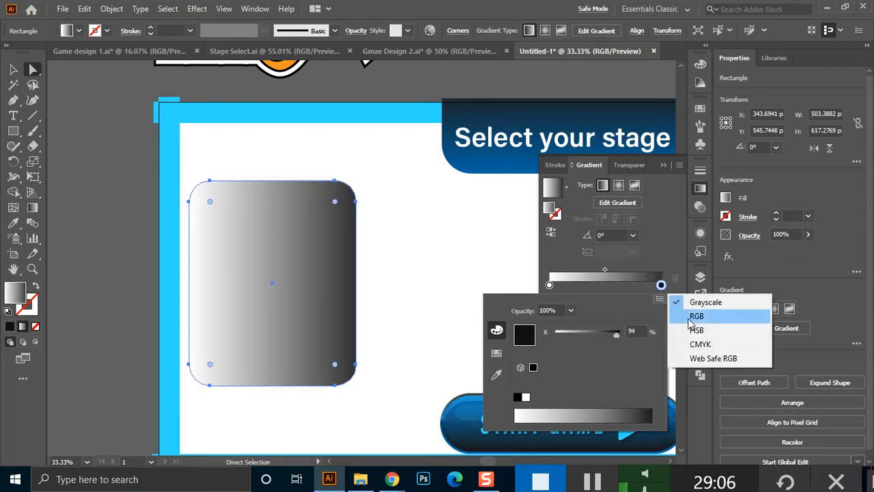
click(680, 316)
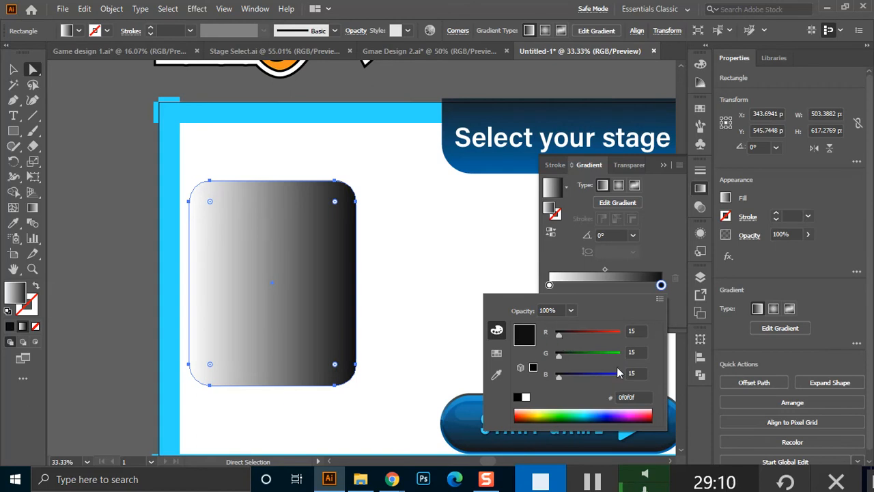
drag(559, 333, 547, 379)
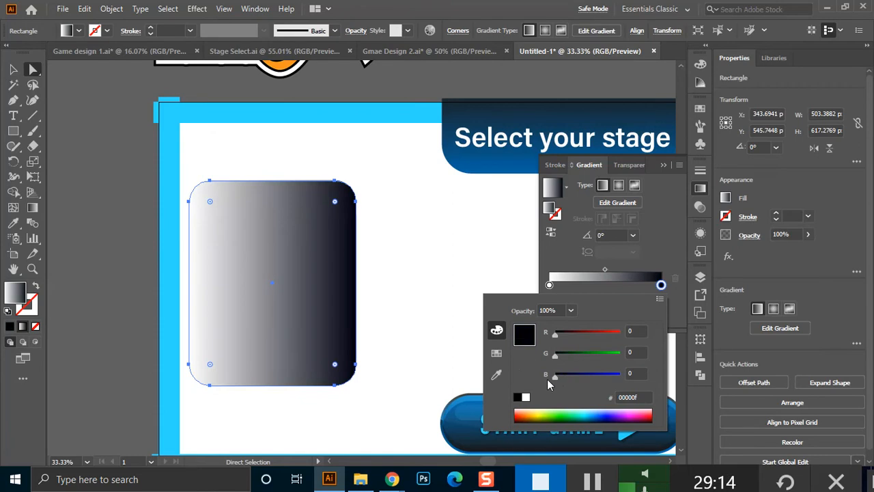
Switch the gradient's white stop from grayscale to RGB color.
click(550, 286)
double_click(550, 286)
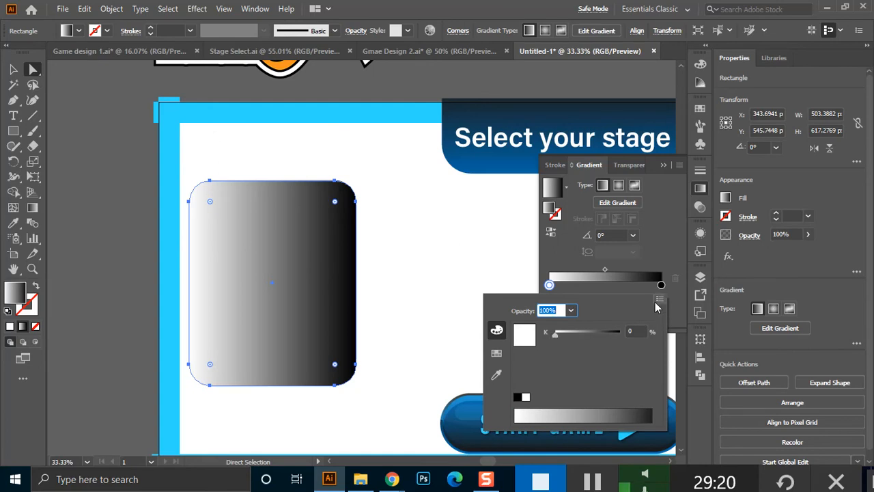
click(658, 300)
click(707, 320)
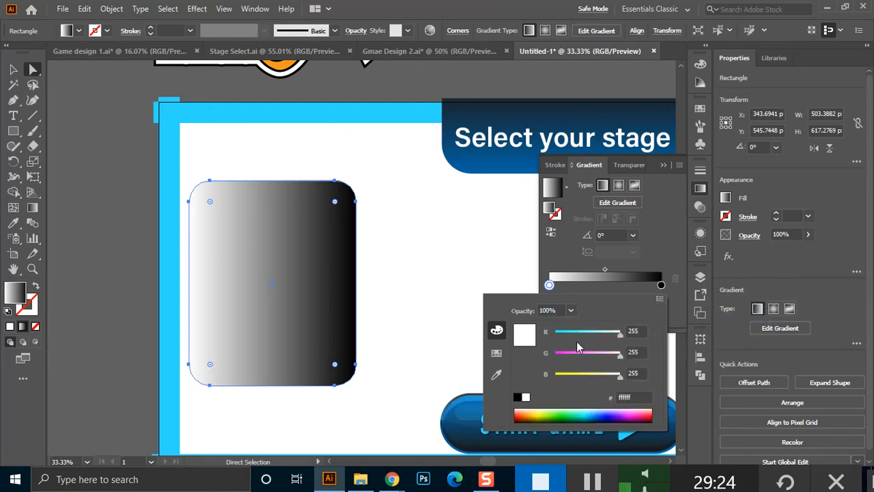
Move the black gradient stop to about 13% and set its color to R 40, G 40, B 40.
drag(659, 285, 563, 288)
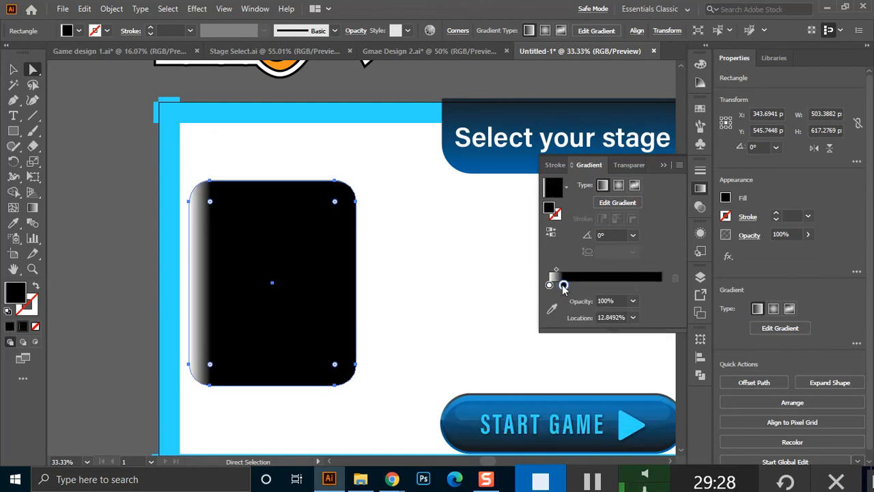
double_click(563, 284)
click(565, 336)
click(565, 354)
click(564, 375)
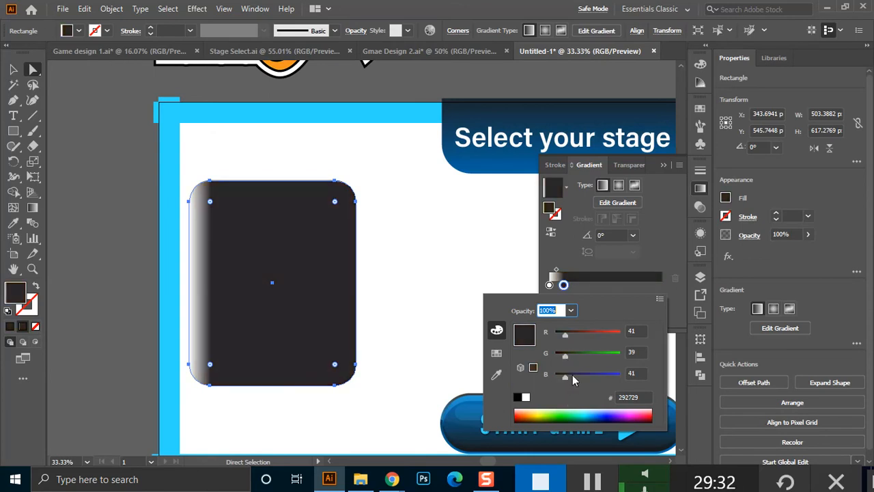
key(Tab)
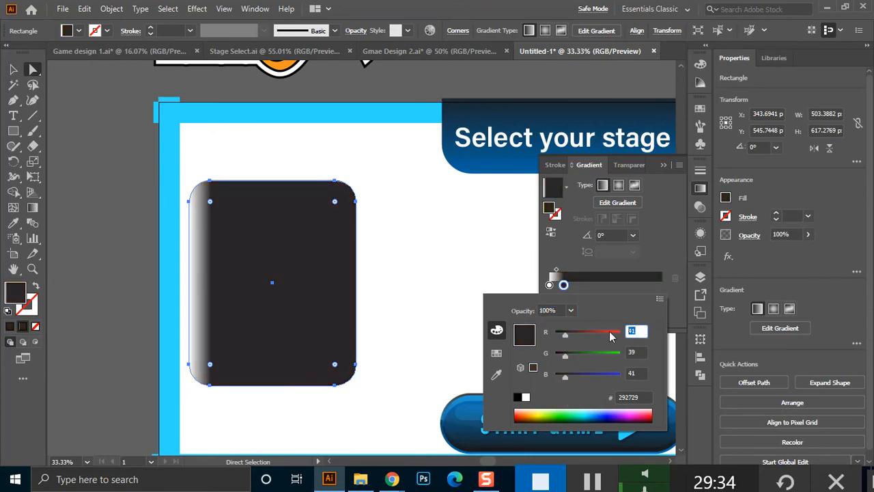
text(40)
drag(635, 352, 575, 380)
text(0)
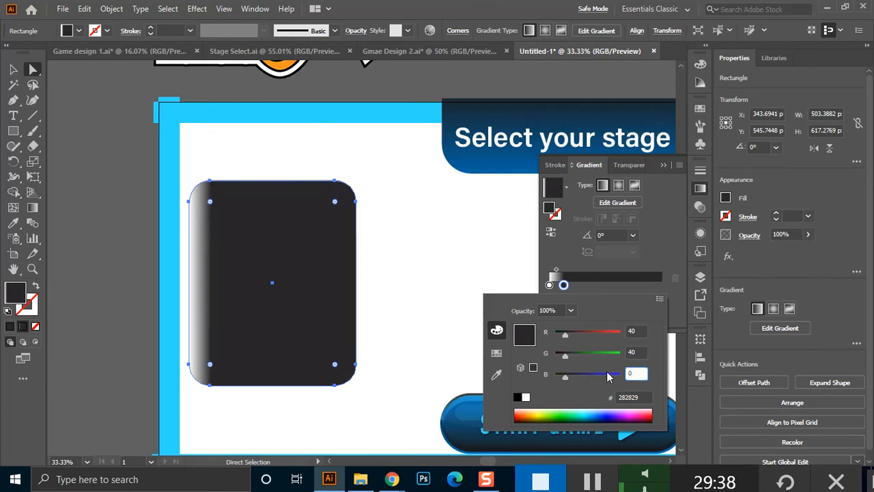
text(4)
key(Tab)
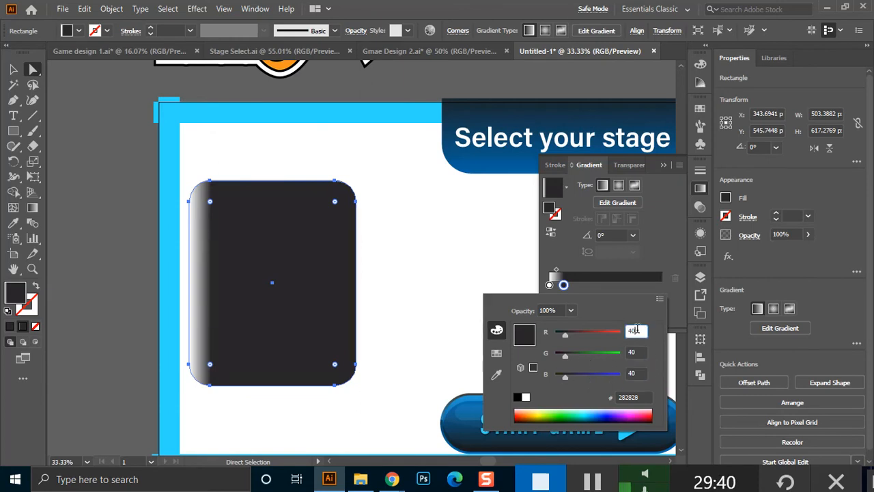
click(636, 255)
Duplicate the white and dark gray stops alternately along the gradient to make seven stops, starting and ending with white.
mouse_move(549, 284)
mouse_down()
mouse_move(669, 292)
mouse_move(565, 288)
mouse_up()
click(564, 286)
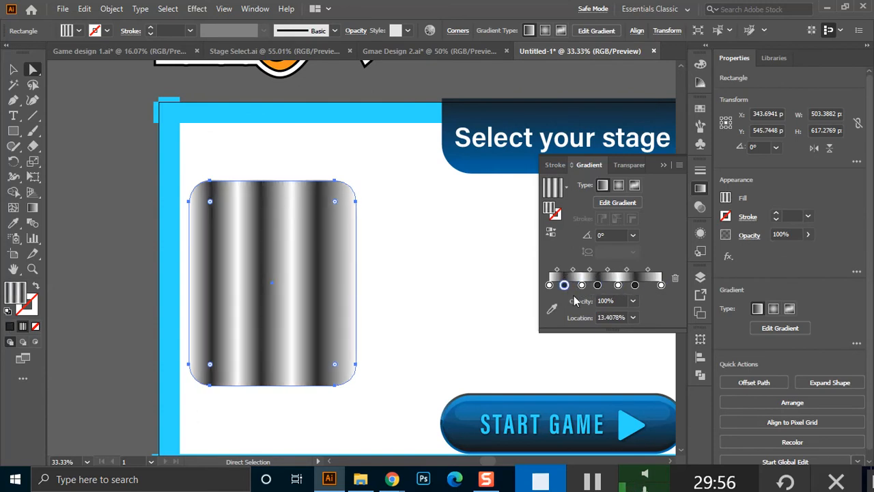
click(661, 286)
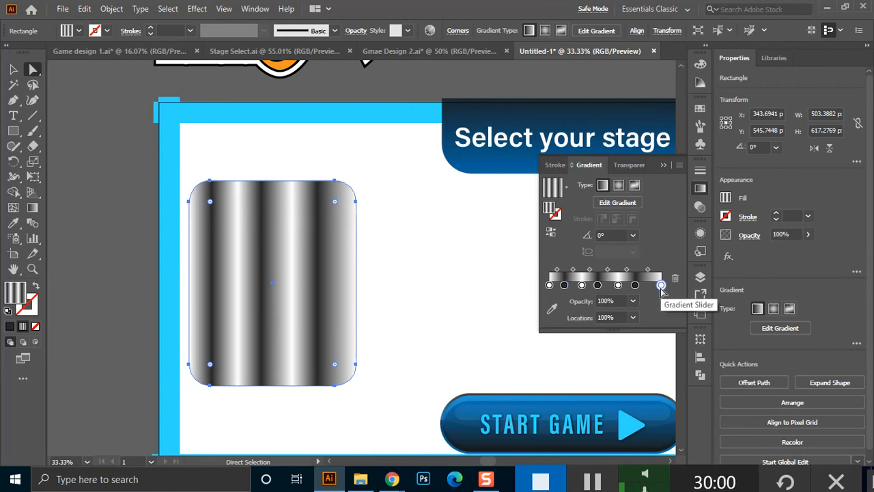
key(Delete)
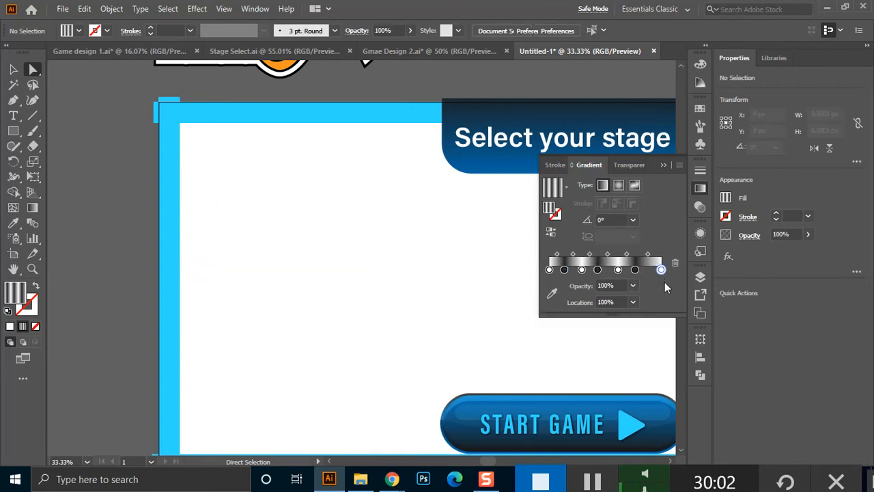
key(ctrl+z)
Delete the extra gradient stops and move the remaining dark gray stop to 100%, leaving a two-stop white-to-dark-gray gradient.
click(675, 278)
click(636, 285)
click(674, 278)
click(618, 285)
click(598, 285)
click(581, 285)
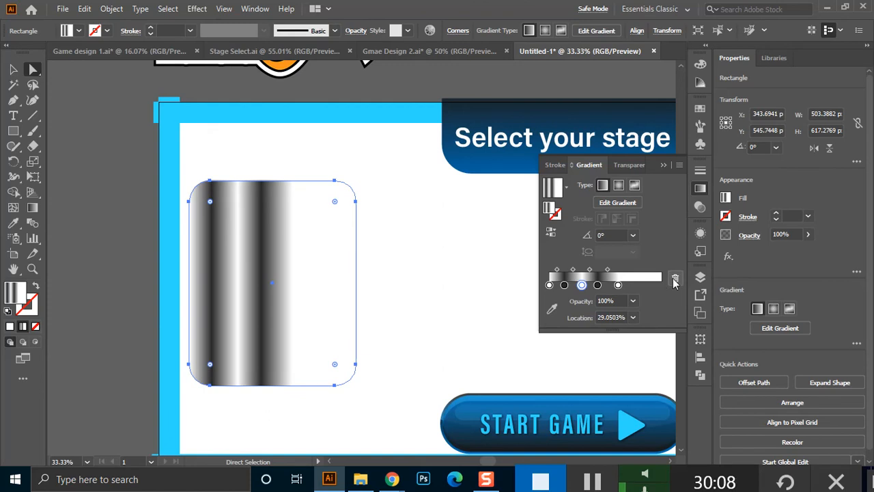
click(675, 277)
drag(598, 285, 600, 314)
drag(564, 285, 660, 284)
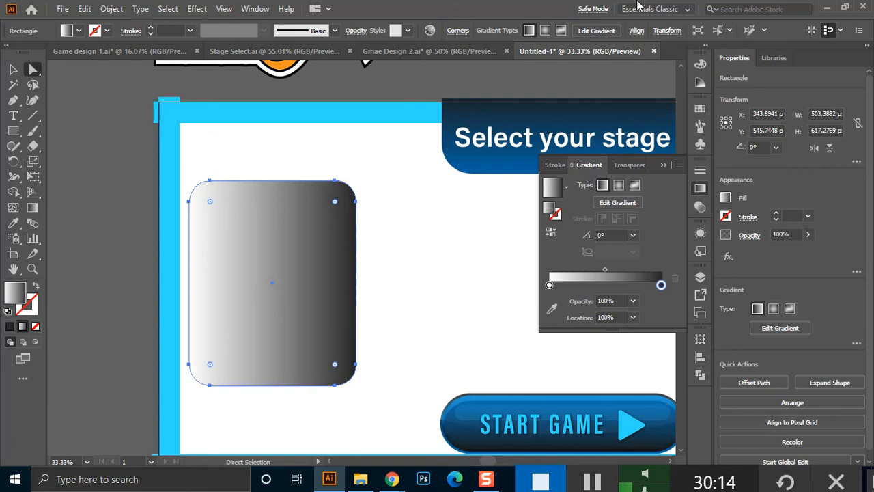
Check the RGB color values of the gradient's white stop and dark gray stop.
click(549, 285)
double_click(549, 285)
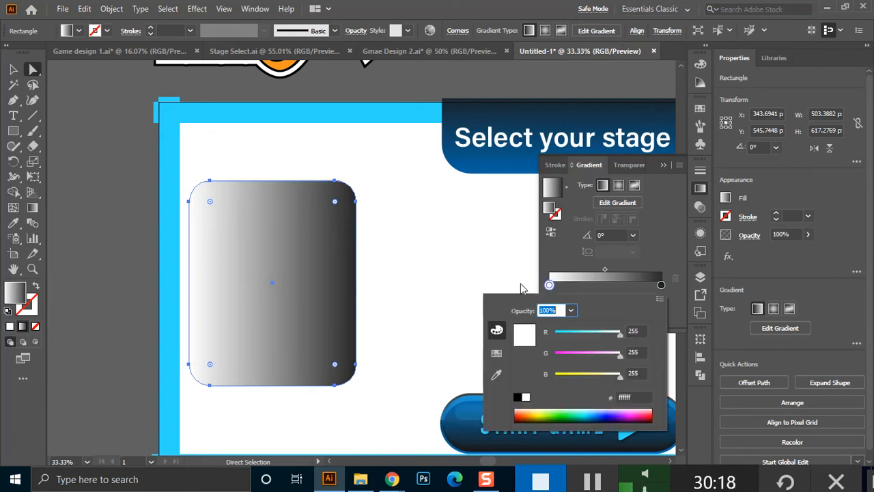
click(662, 232)
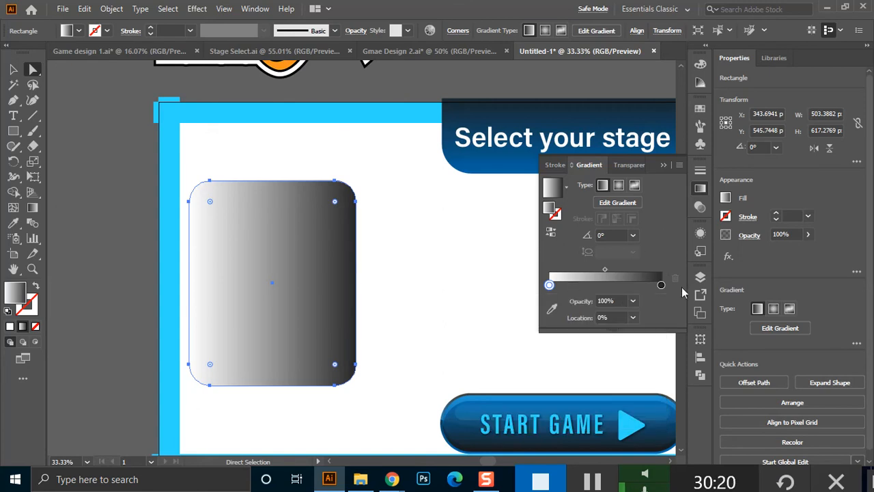
double_click(661, 285)
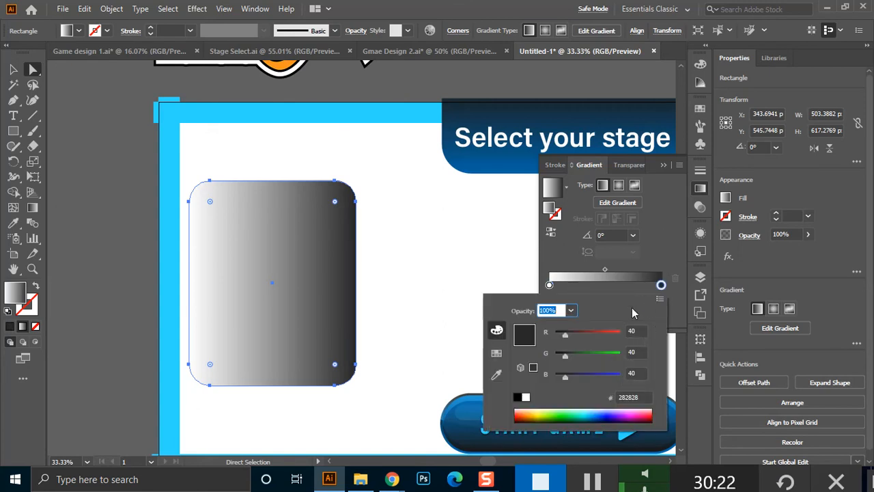
click(652, 248)
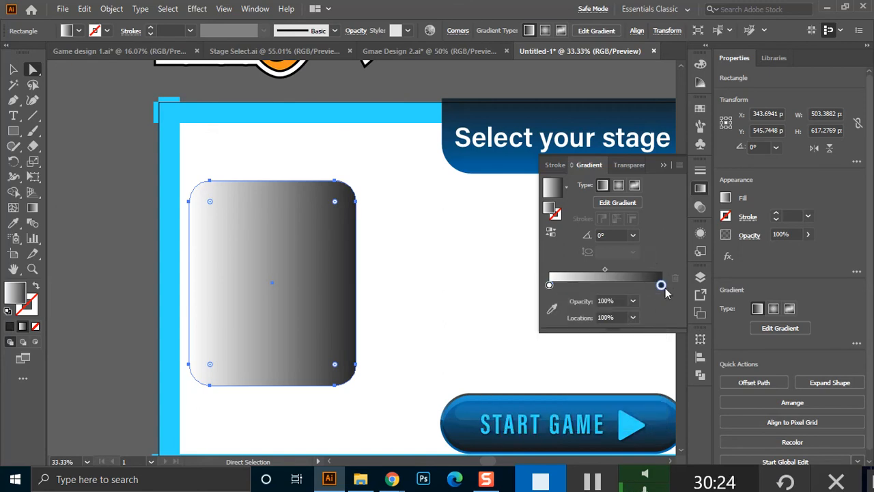
Move the dark gray stop to about 17% and duplicate the white stop at about 37% and 100%.
drag(661, 284, 568, 285)
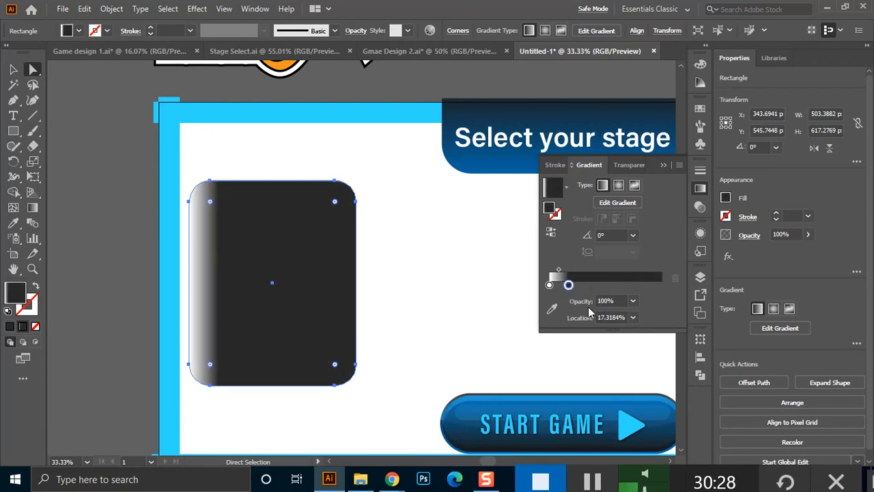
click(550, 284)
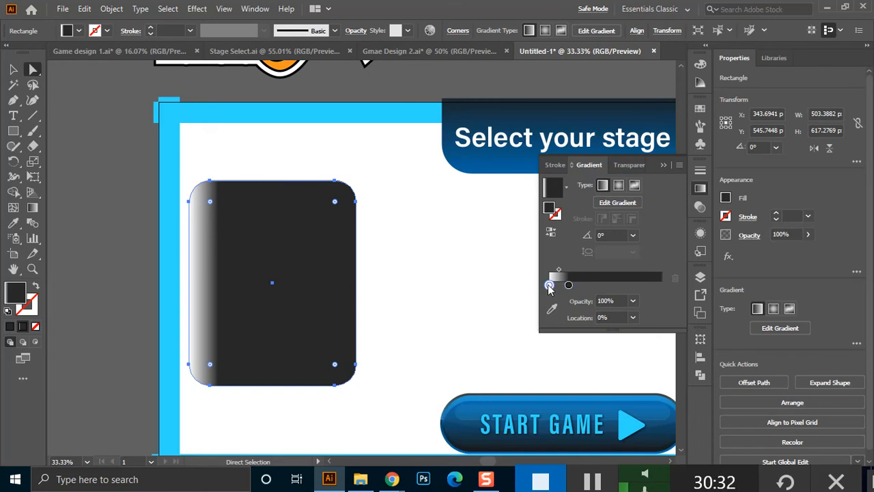
drag(550, 285, 590, 287)
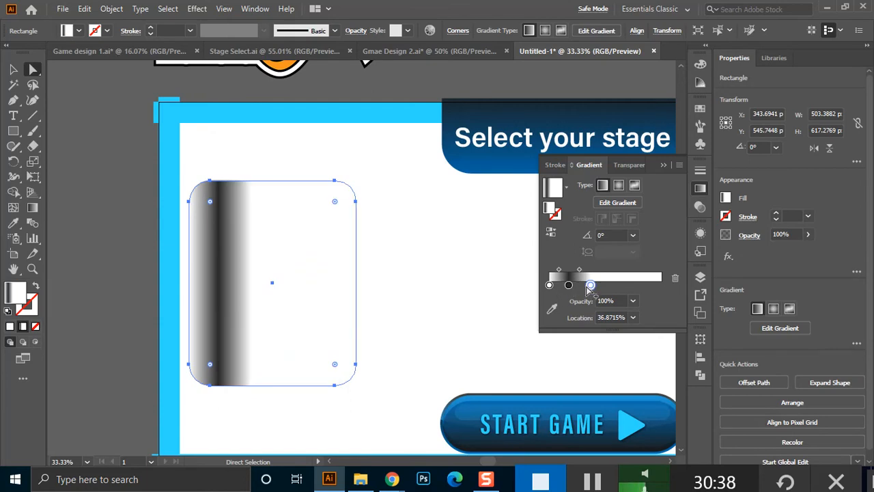
drag(591, 287, 615, 287)
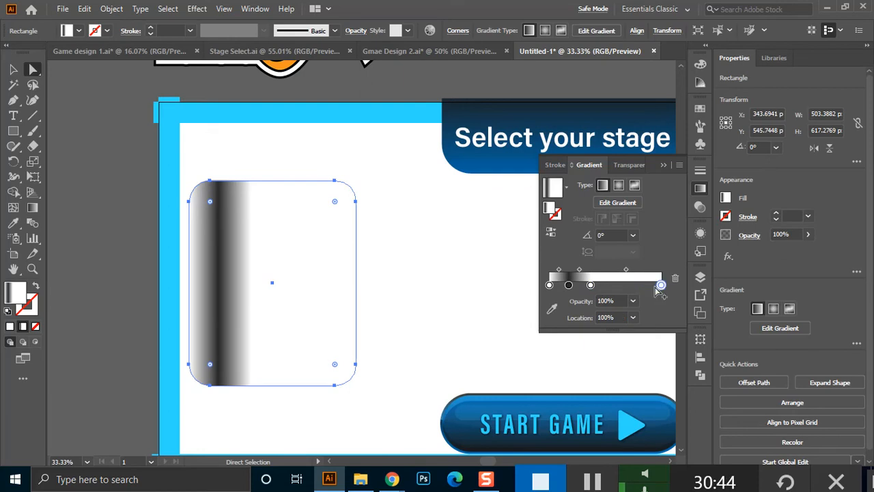
Duplicate the dark and white stops into seven alternating stops, placing the first dark stop at about 15% and the next white at about 31%.
click(570, 285)
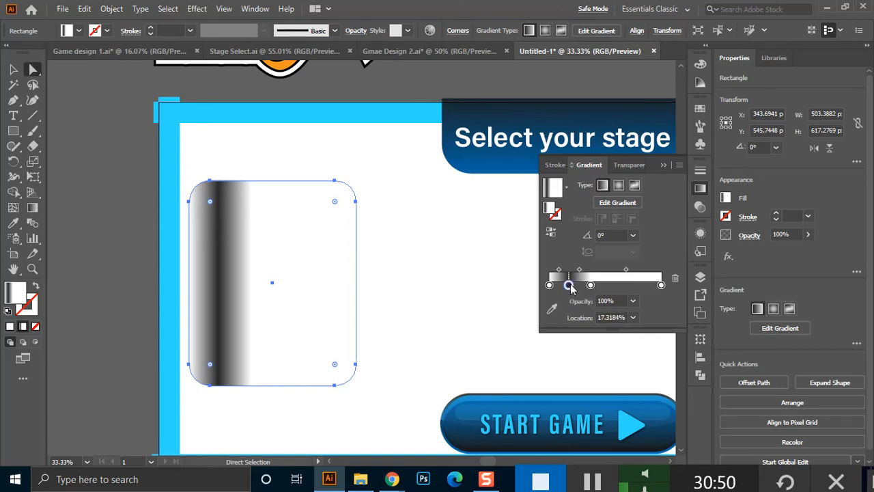
drag(570, 288, 629, 287)
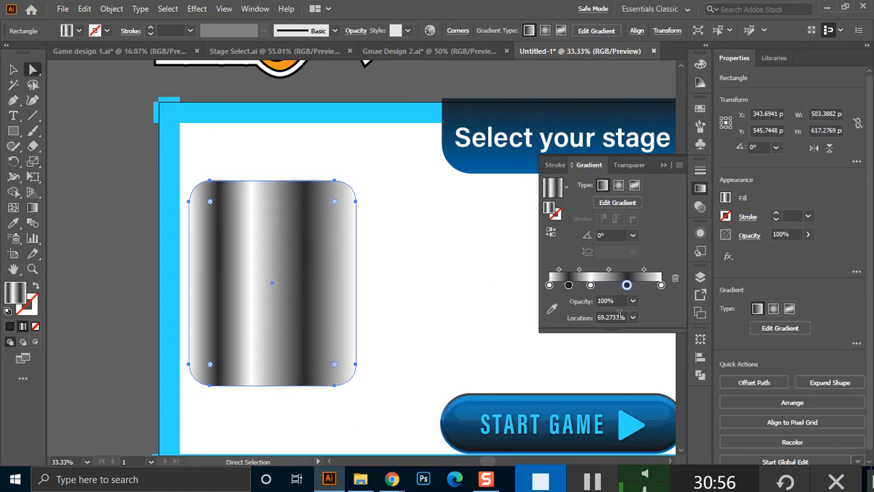
mouse_move(626, 285)
mouse_down()
mouse_move(606, 288)
mouse_move(646, 287)
mouse_move(626, 286)
mouse_up()
click(660, 285)
drag(623, 285, 624, 285)
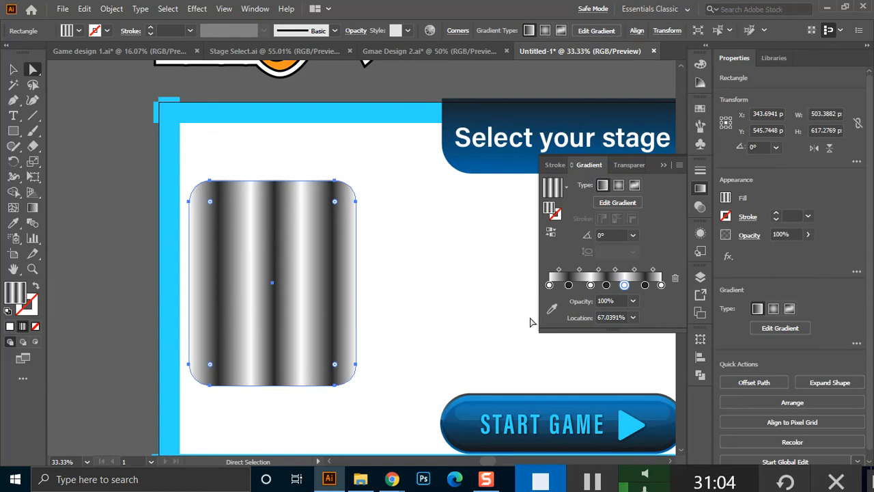
drag(568, 285, 584, 286)
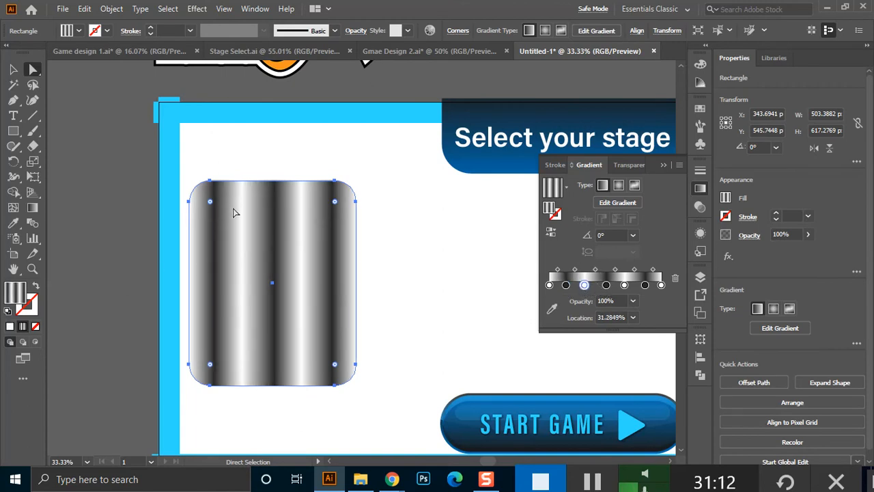
Save the metallic black-and-white gradient as a new gradient swatch.
click(565, 189)
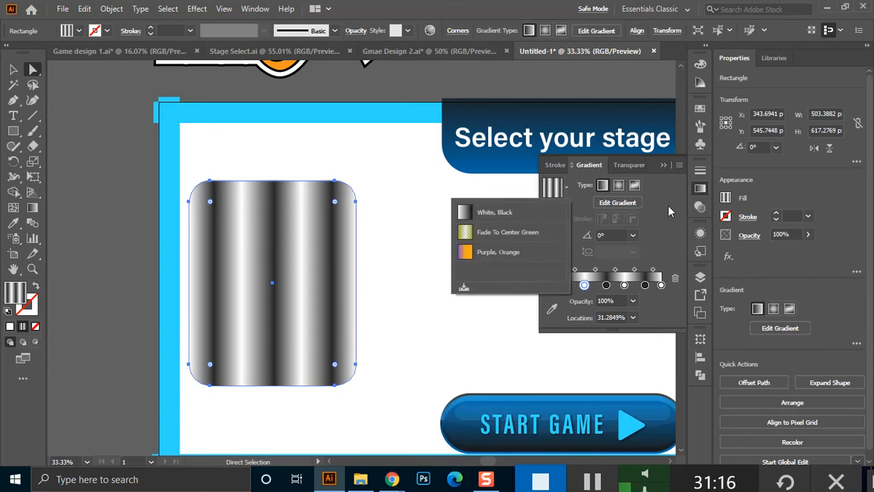
click(667, 247)
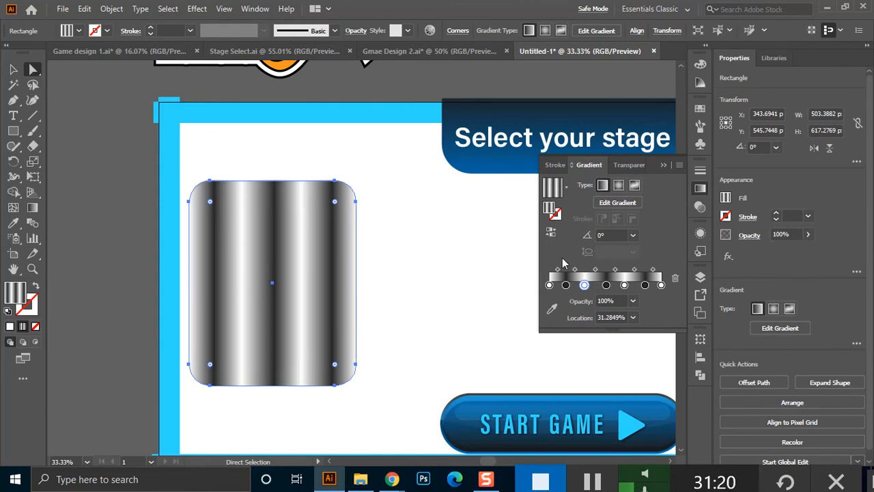
click(566, 187)
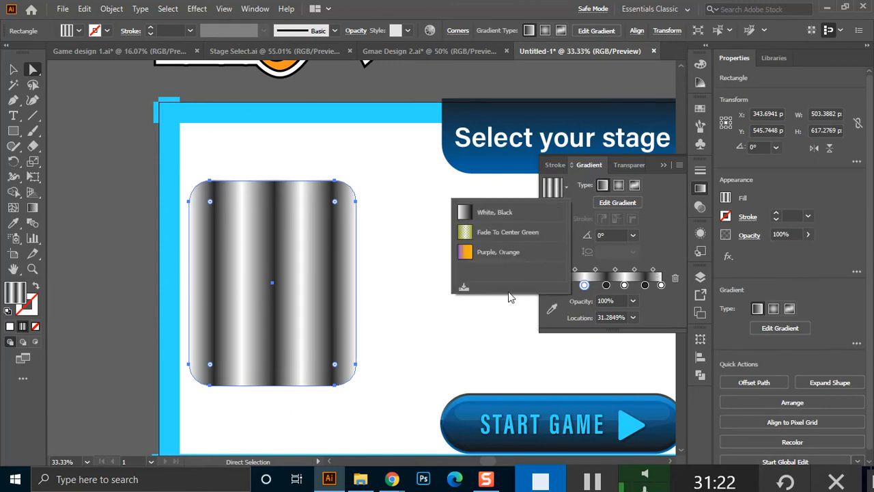
click(463, 288)
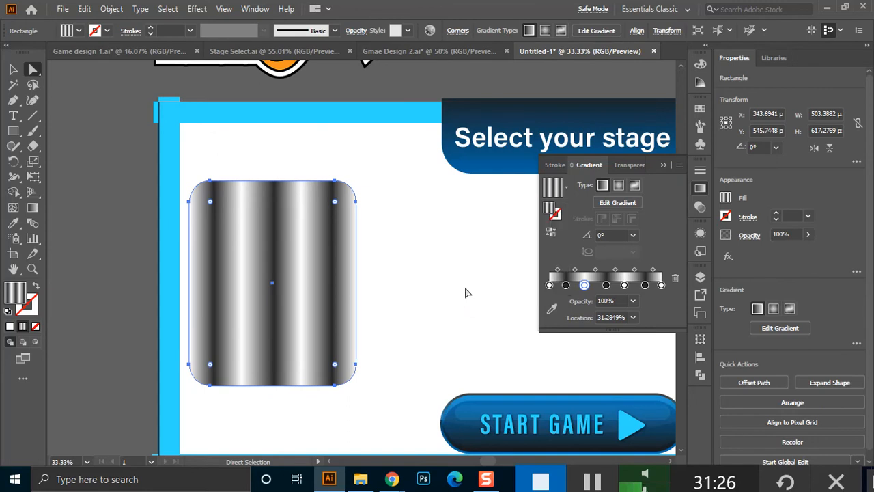
click(566, 186)
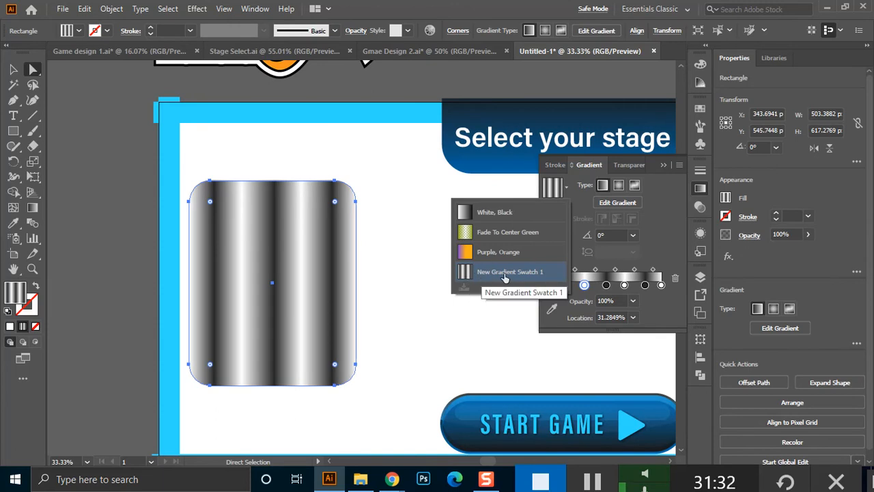
click(78, 32)
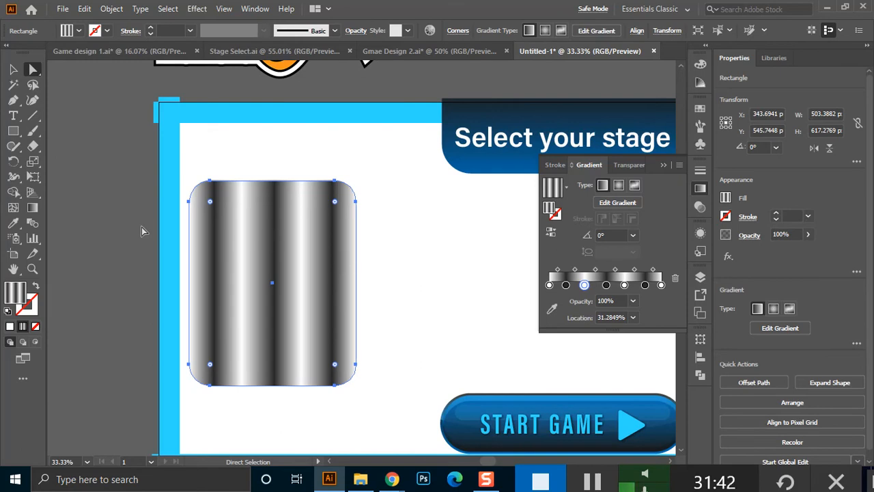
Redirect the card's gradient diagonally from its upper-left corner past its lower-right corner at -45° with the Gradient tool, and deselect the card.
click(33, 207)
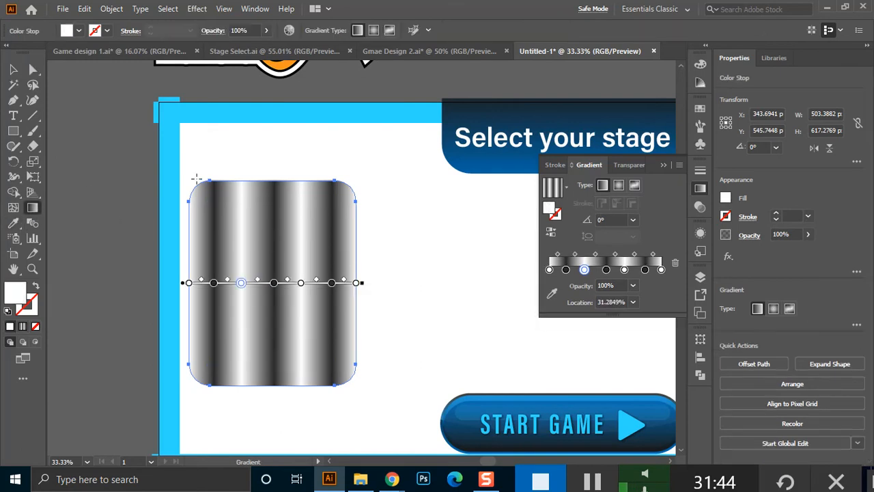
mouse_move(201, 187)
mouse_down()
mouse_move(363, 376)
mouse_move(399, 386)
mouse_move(362, 396)
mouse_move(374, 389)
mouse_up()
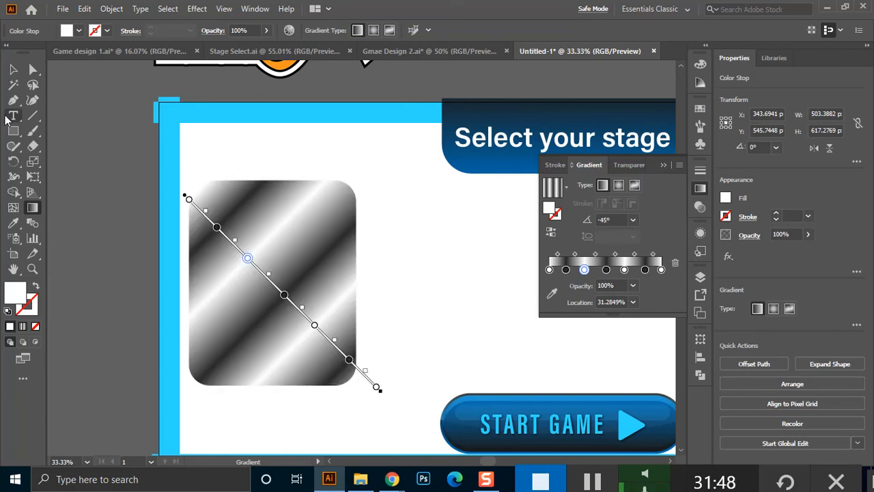
click(13, 69)
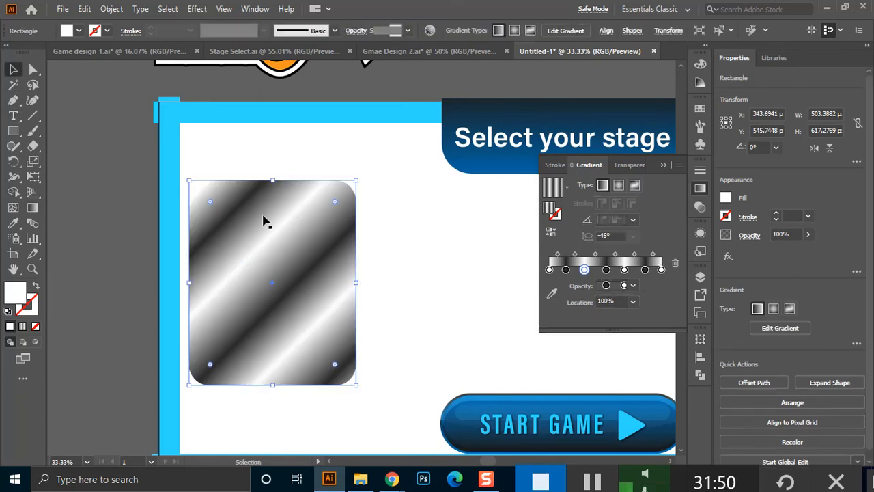
click(247, 175)
Lighten the card gradient's first dark stop to R 80, G 80, B 80.
click(320, 258)
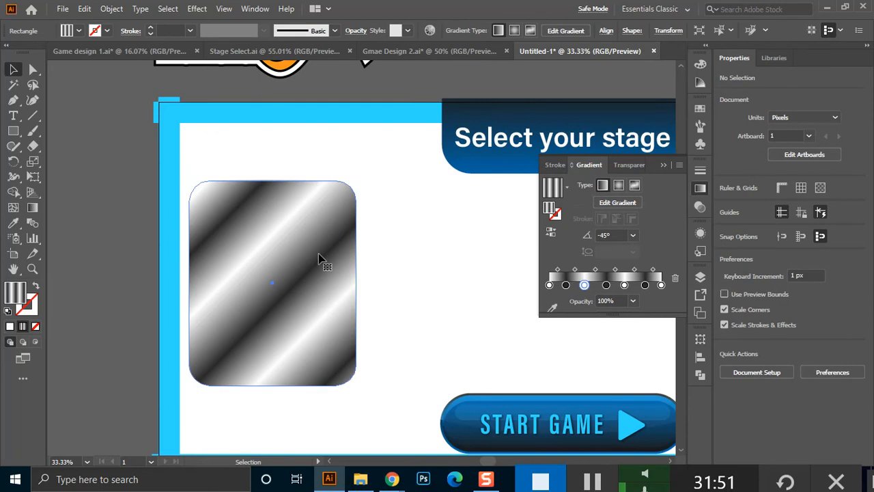
click(566, 286)
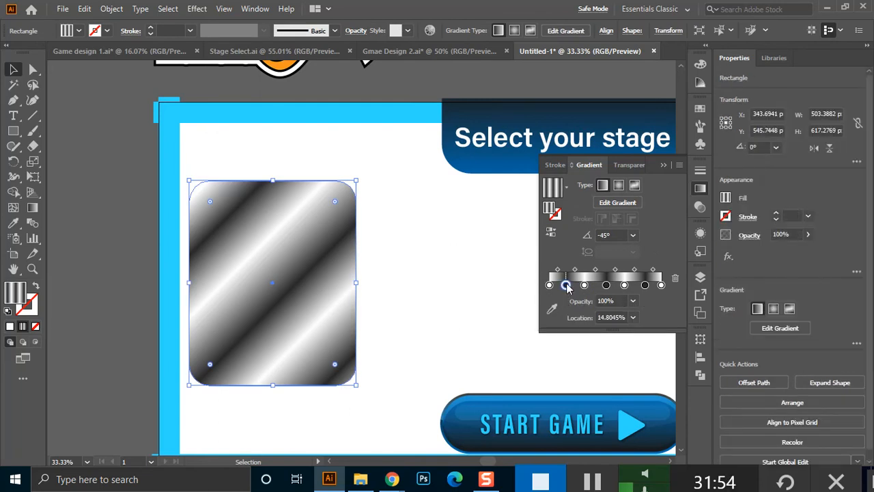
double_click(566, 285)
click(641, 332)
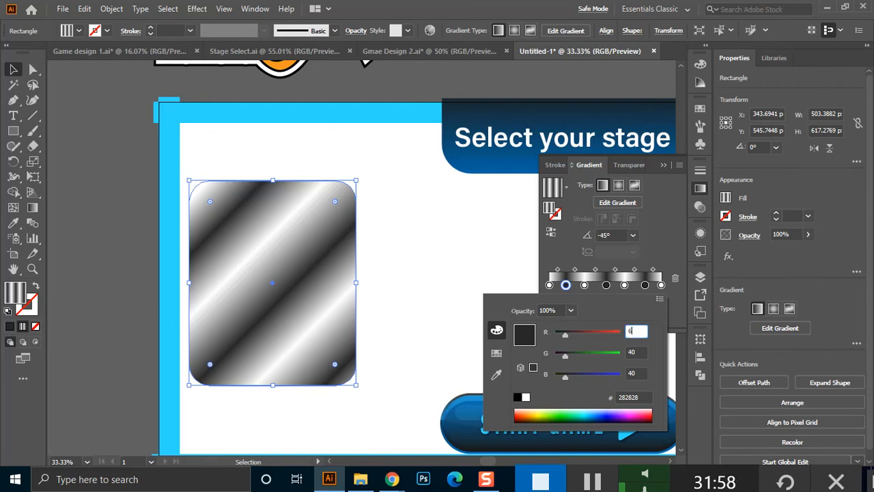
text(80)
click(642, 353)
text(80)
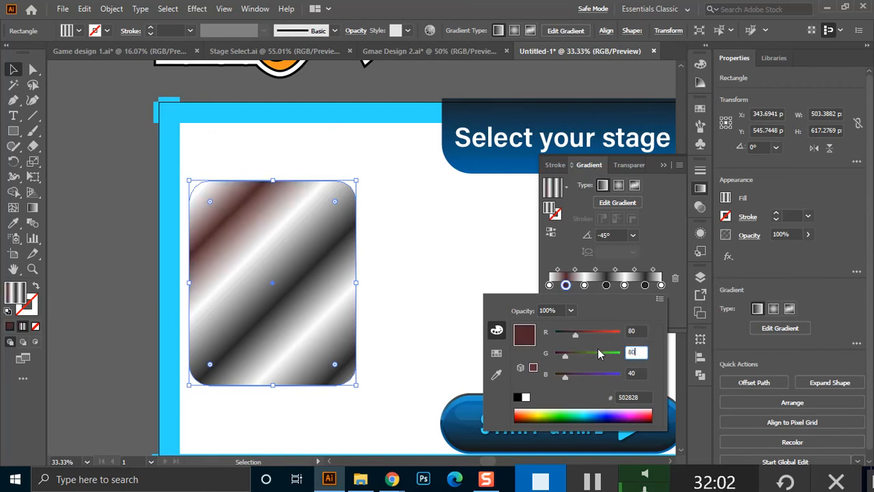
click(636, 370)
text(80)
click(635, 350)
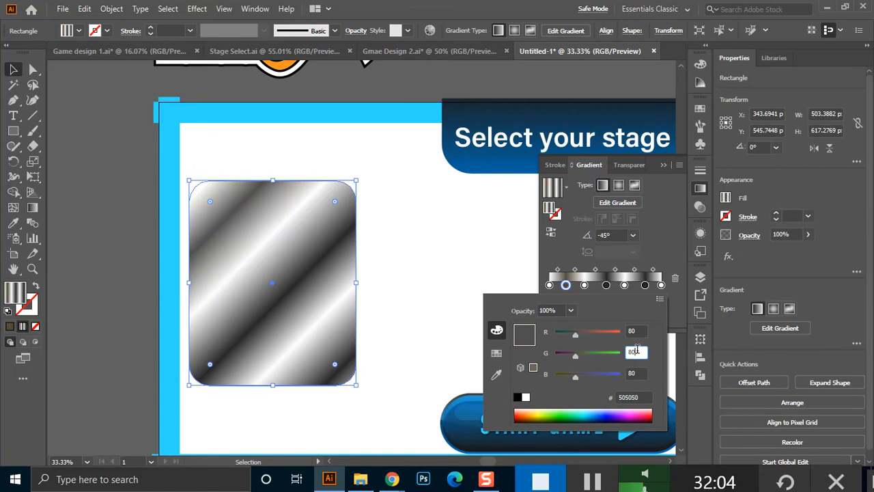
click(439, 267)
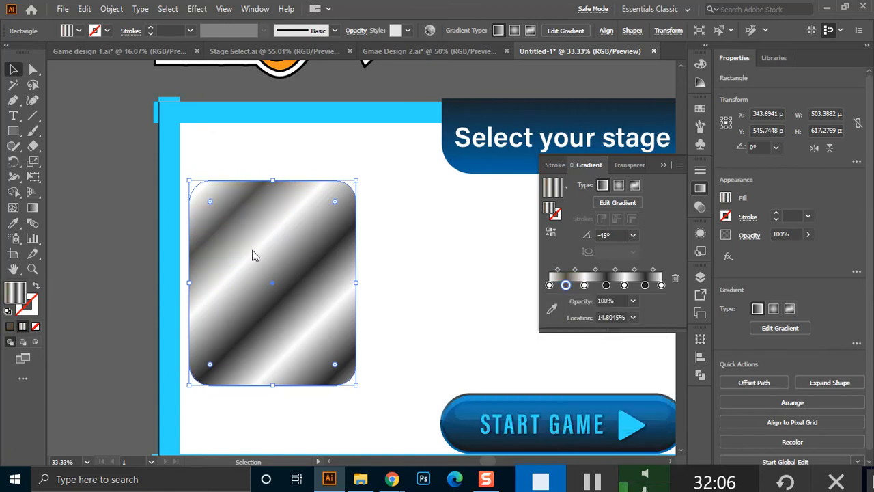
click(369, 248)
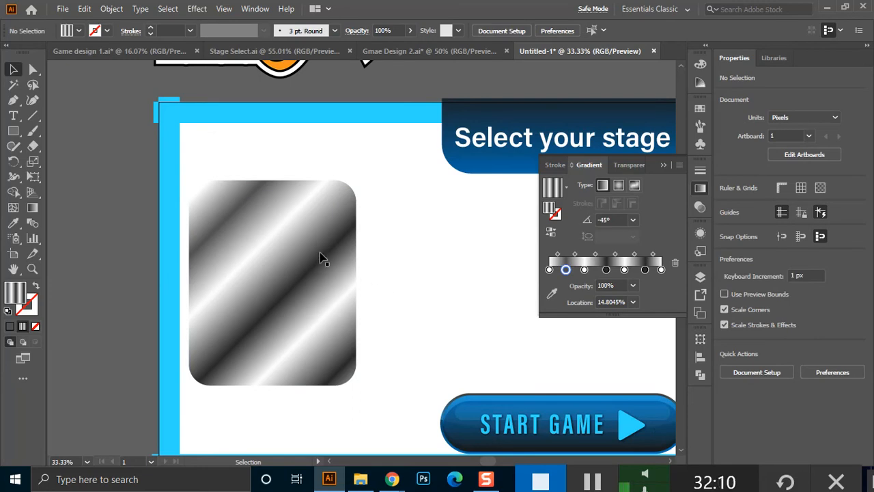
Create an inner copy of the gradient card with Offset Path at -10 px and miter joins.
click(286, 235)
click(113, 9)
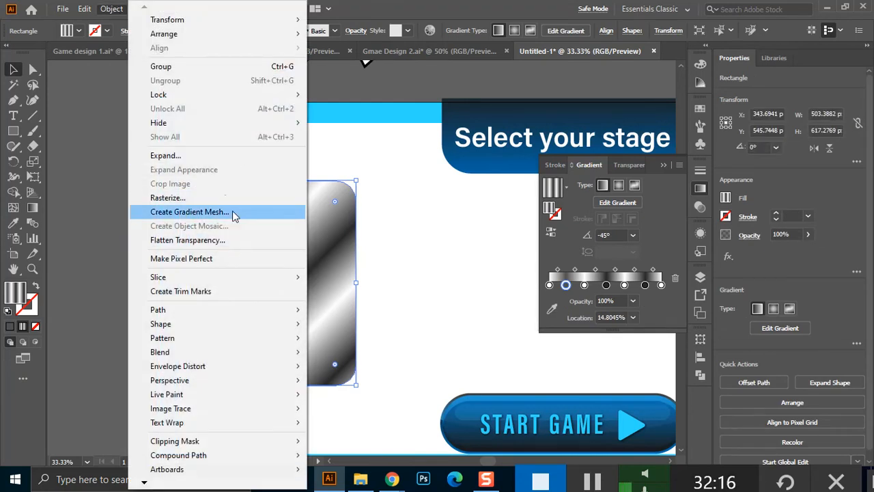
mouse_move(256, 308)
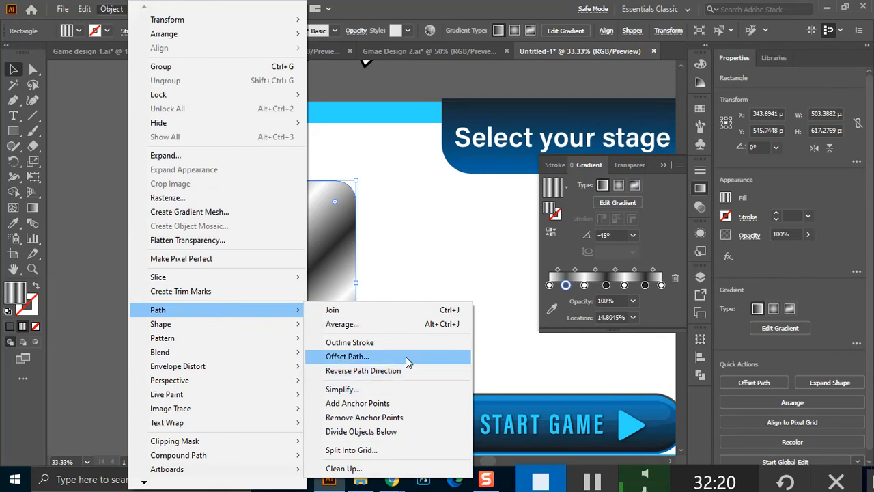
click(367, 360)
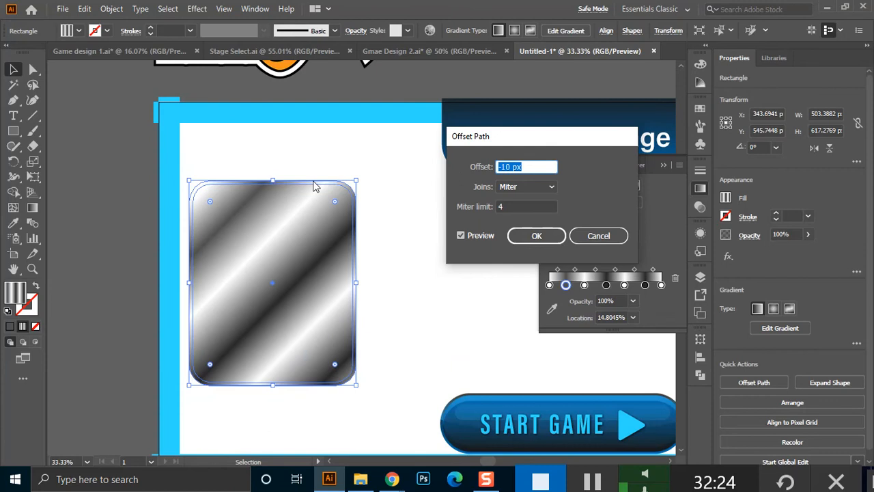
click(531, 237)
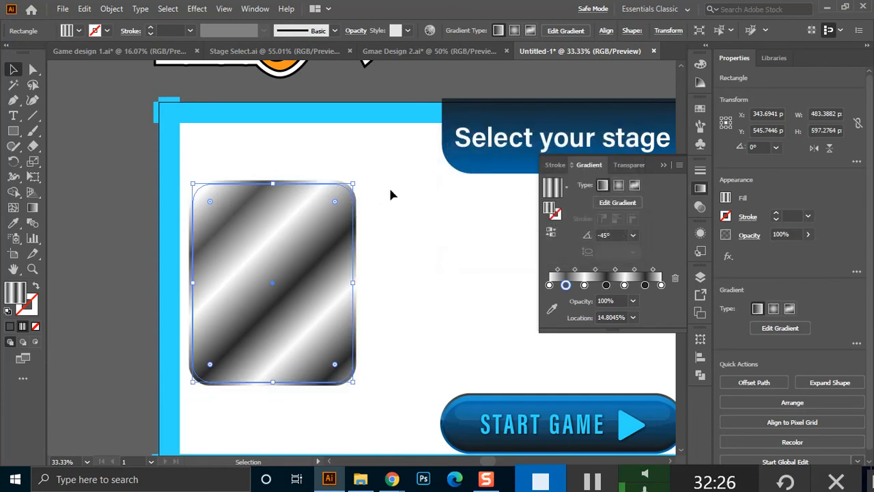
Fill the original outer card shape with black so it frames the gradient copy, and deselect it.
click(328, 187)
click(78, 30)
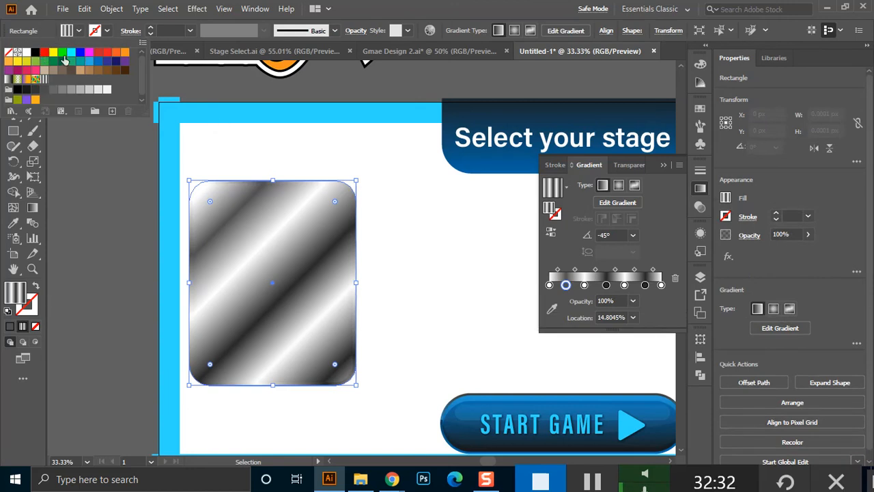
click(34, 54)
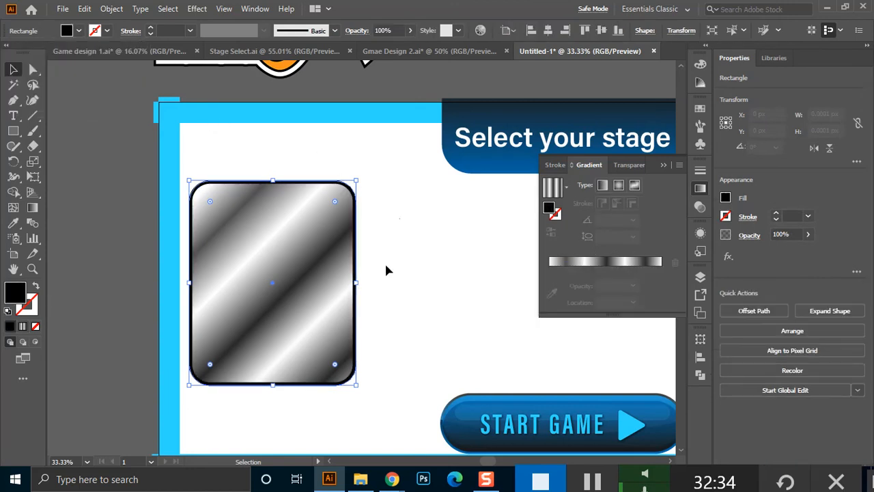
click(373, 227)
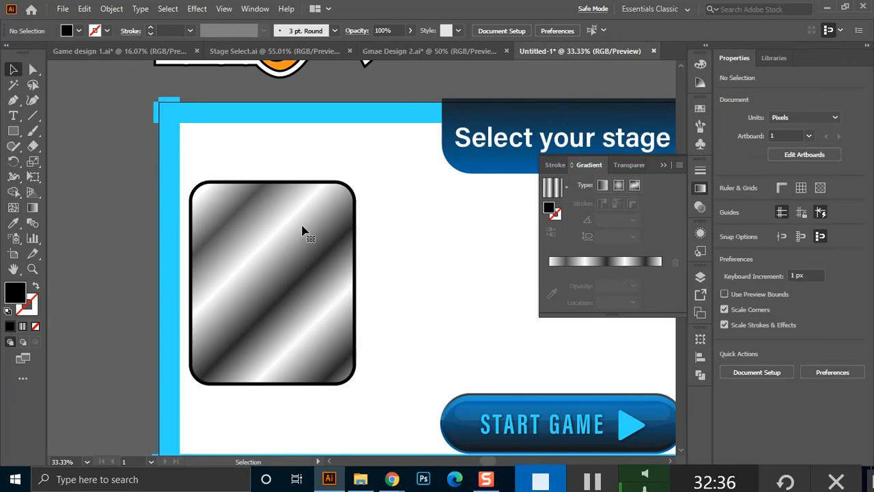
click(290, 247)
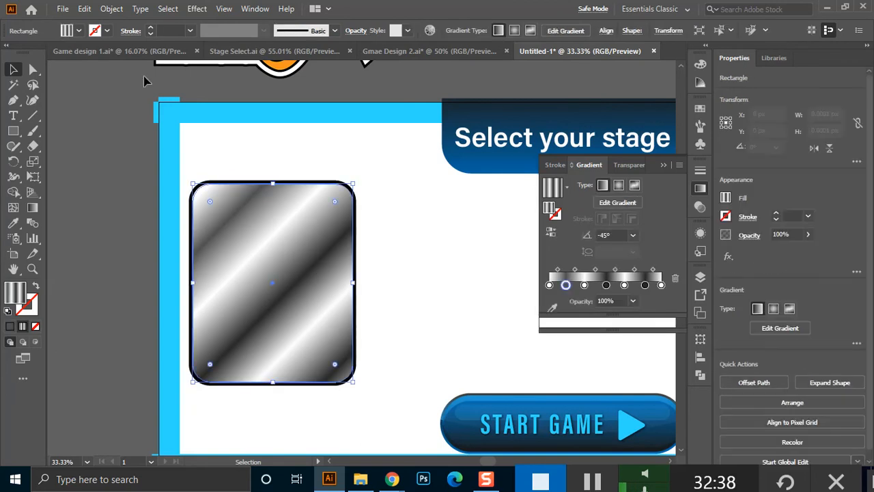
click(111, 8)
mouse_move(242, 312)
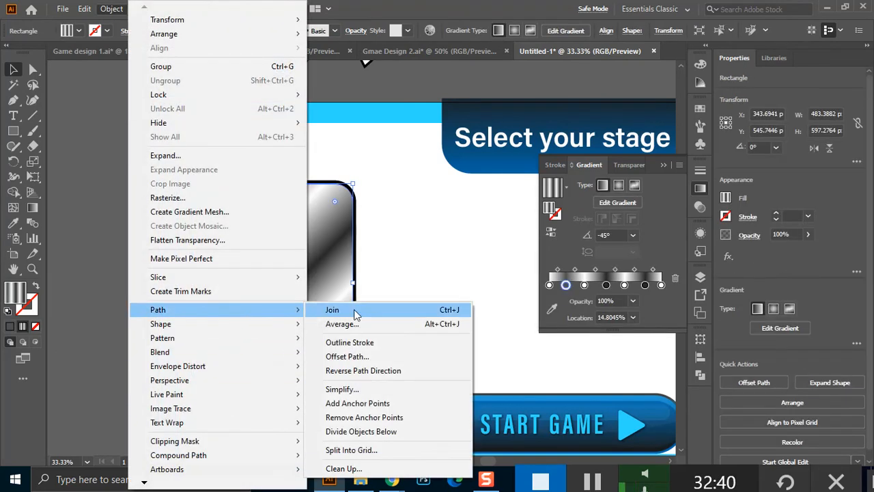
click(402, 356)
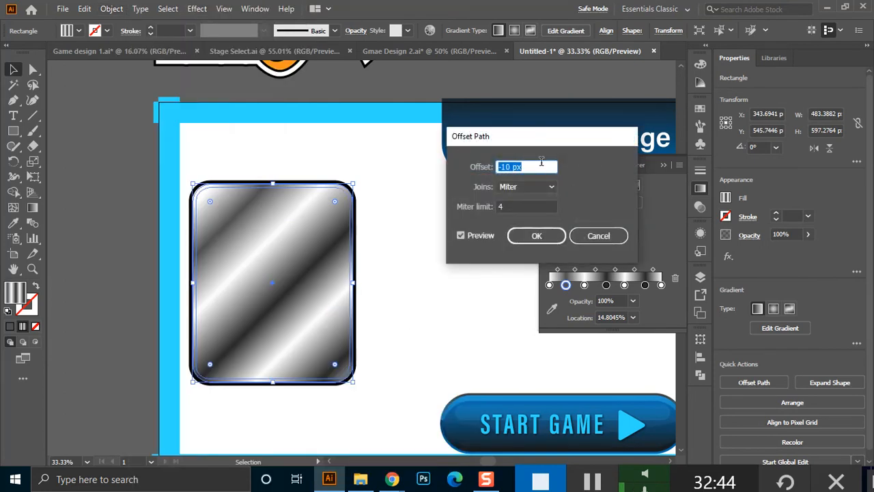
key(shift+Down)
key(shift+Down)
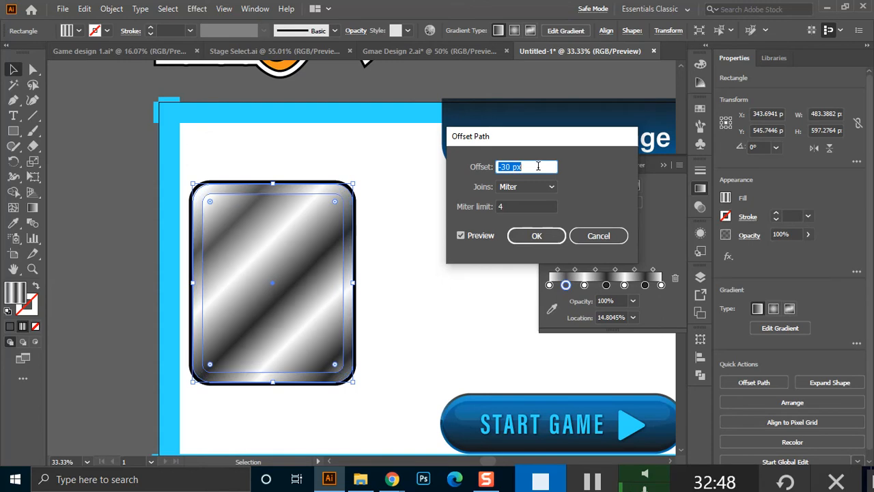
key(shift+Down)
key(shift+Down)
key(shift+Down)
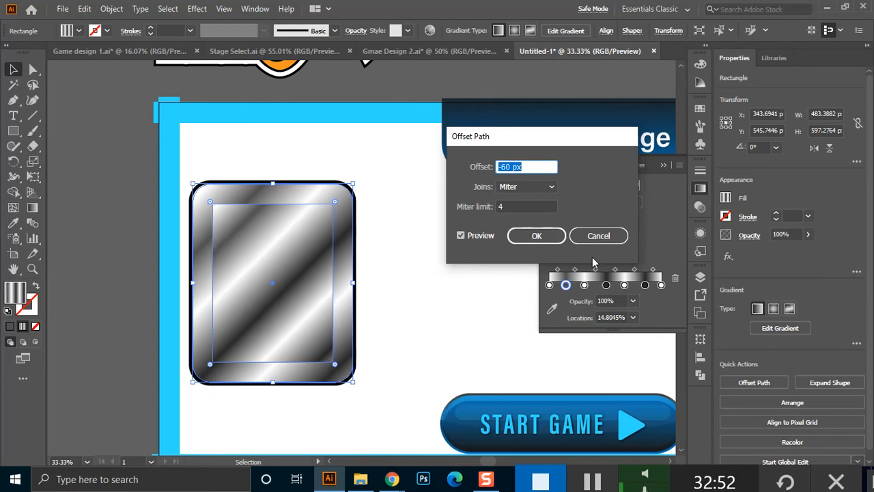
click(598, 236)
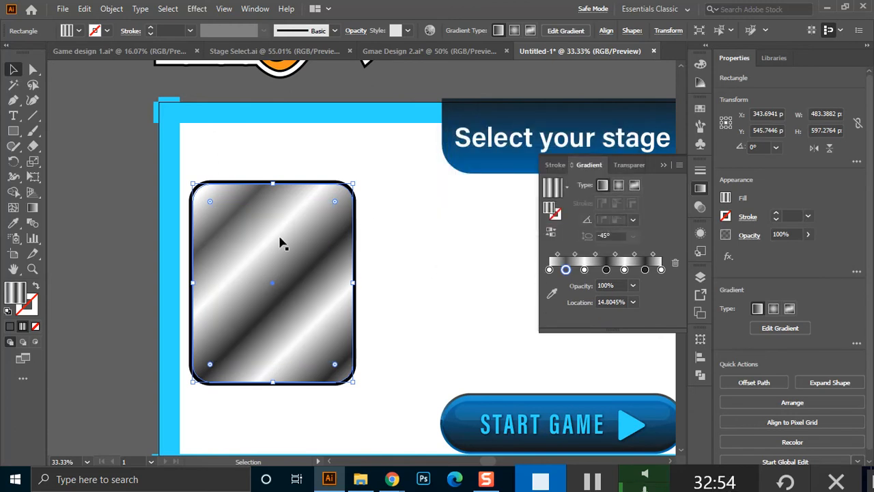
Convert the inner gradient rectangle into a plain path with the Pathfinder's Unite shape mode.
click(536, 361)
click(311, 270)
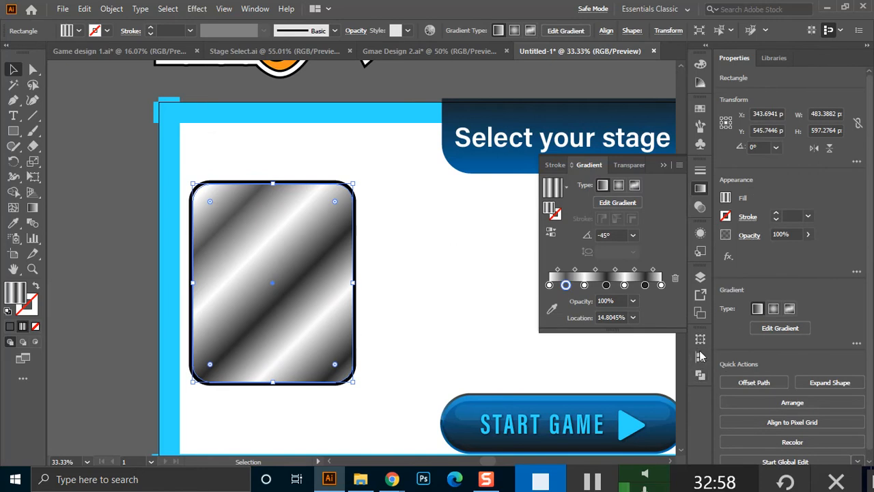
click(700, 374)
click(549, 368)
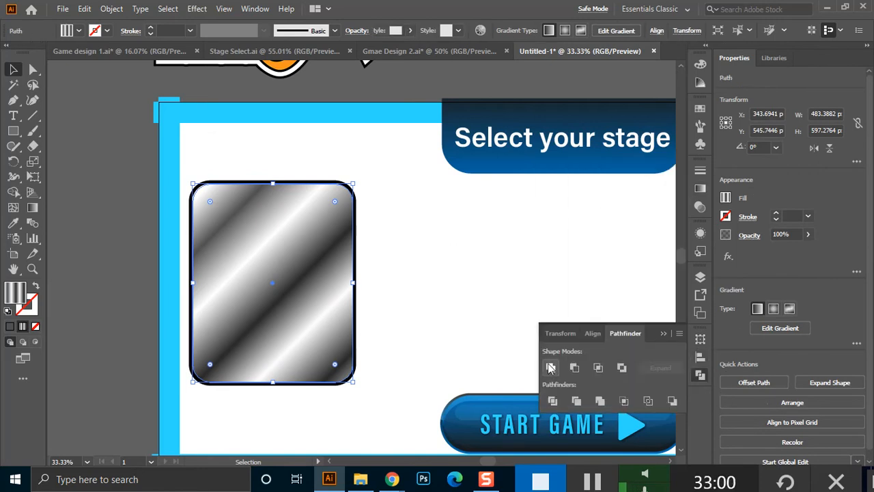
Create a smaller copy of the united gradient shape with Offset Path at -20 px and miter joins.
click(111, 9)
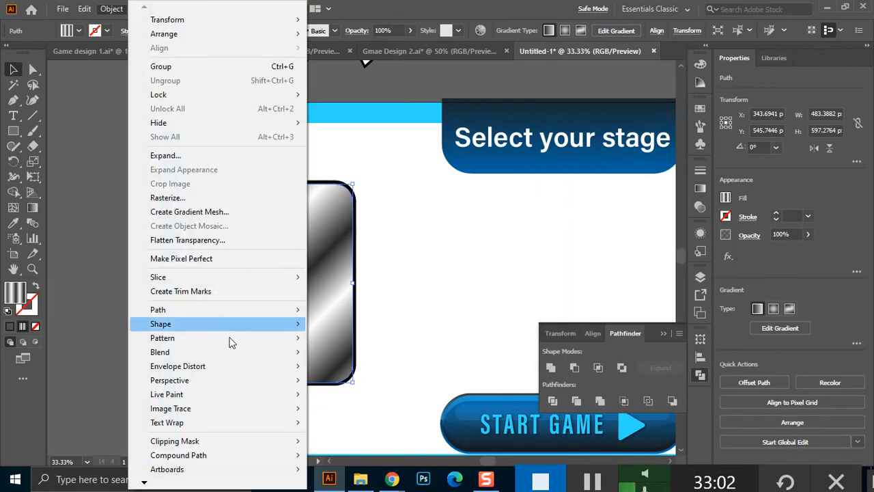
mouse_move(225, 312)
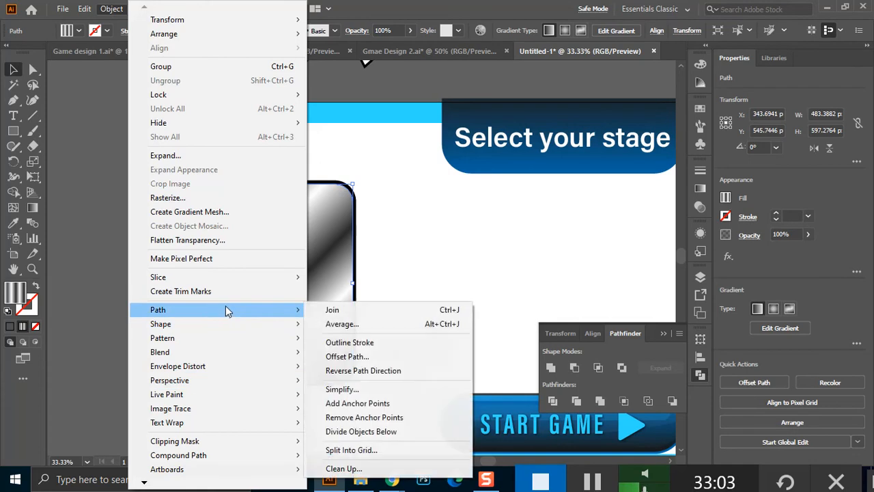
click(351, 355)
click(527, 166)
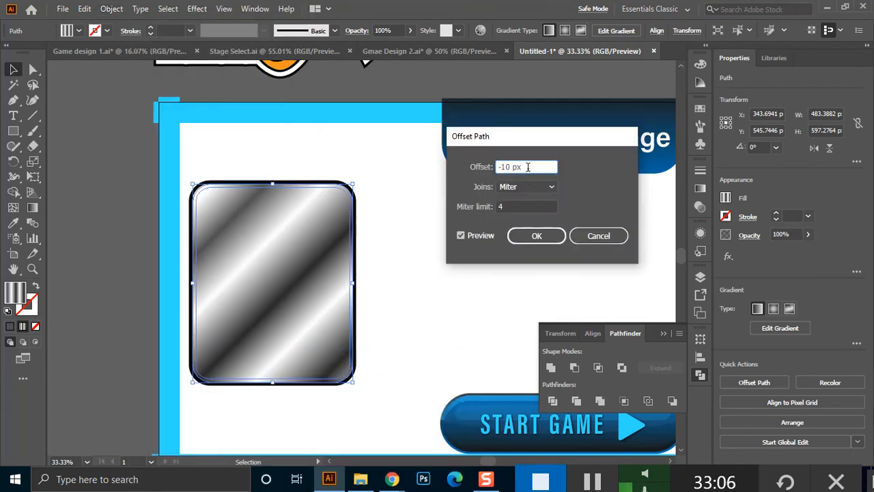
key(shift+Down)
key(shift+Down)
key(shift+Down)
key(shift+Down)
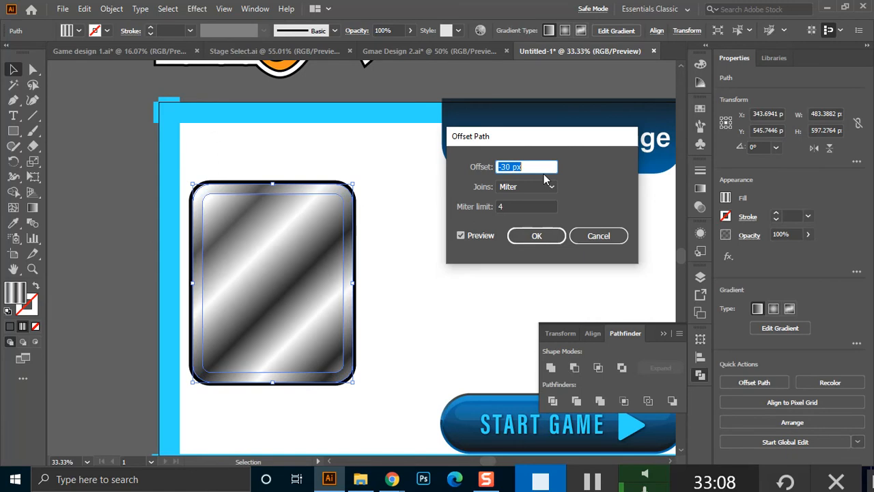
key(shift+Up)
key(shift+Up)
key(shift+Up)
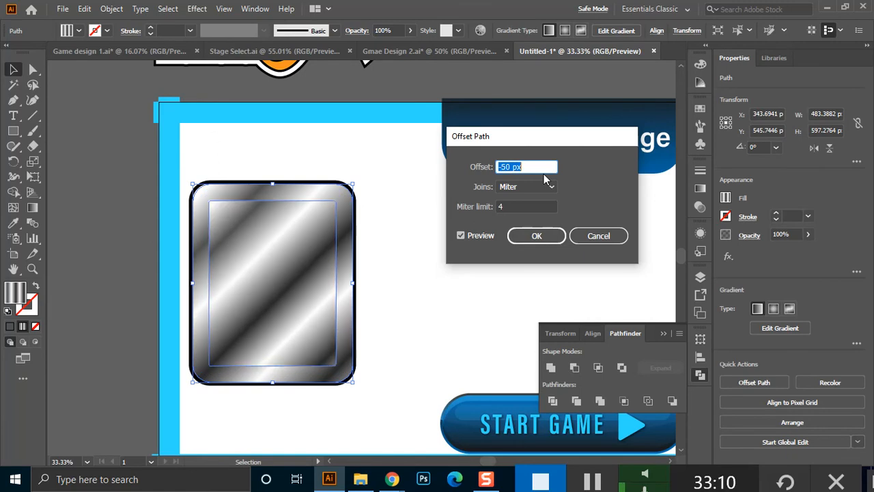
key(Up)
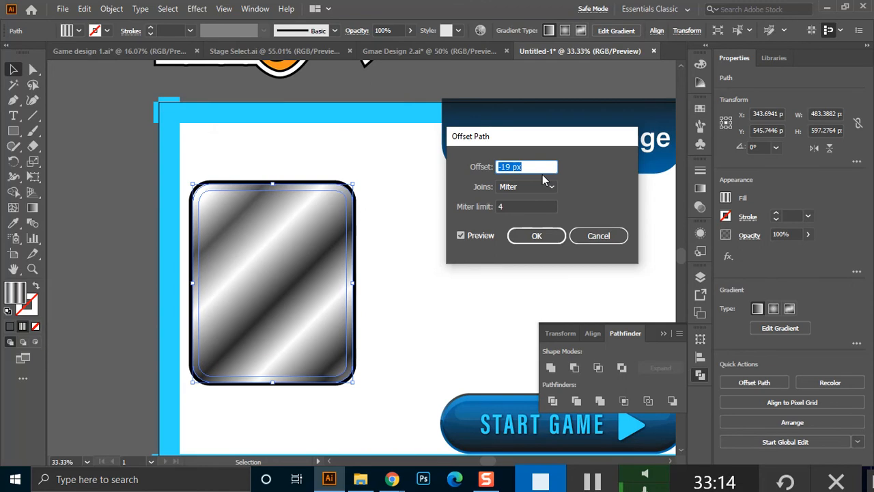
key(Down)
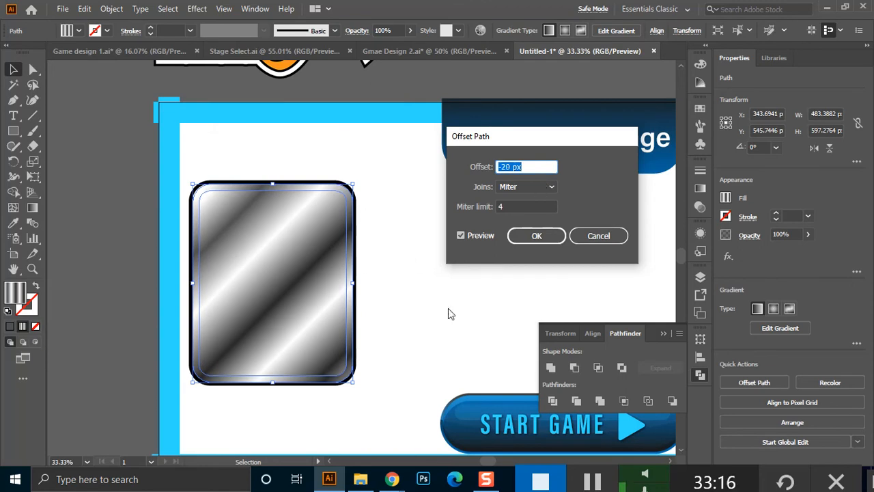
click(518, 239)
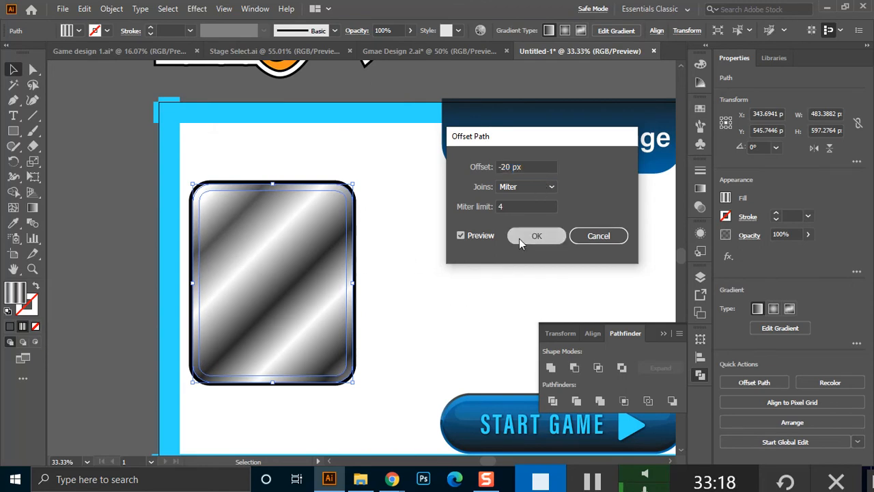
click(447, 275)
Offset the innermost gradient shape by -5 px to create another nested copy, and clear the selection.
click(311, 253)
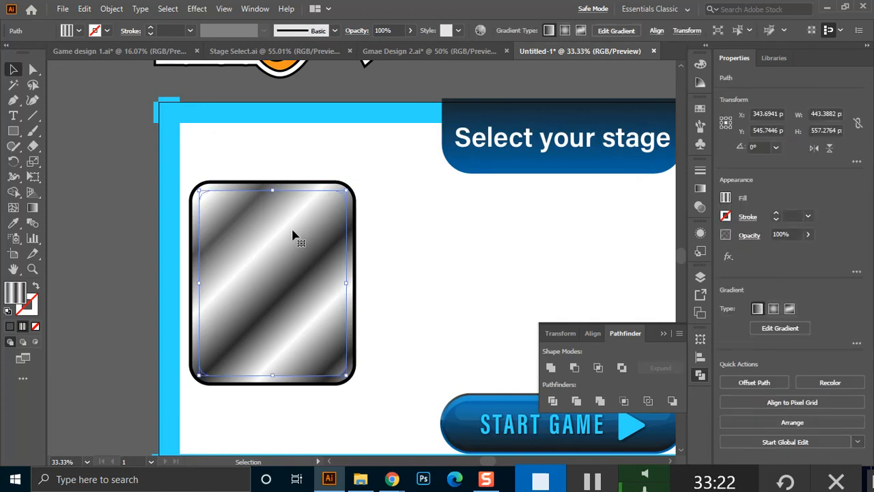
click(84, 9)
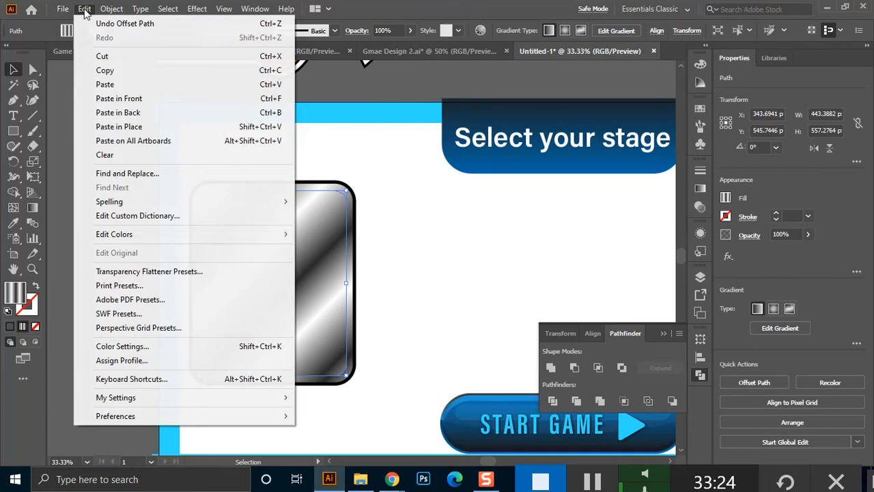
click(77, 13)
click(109, 9)
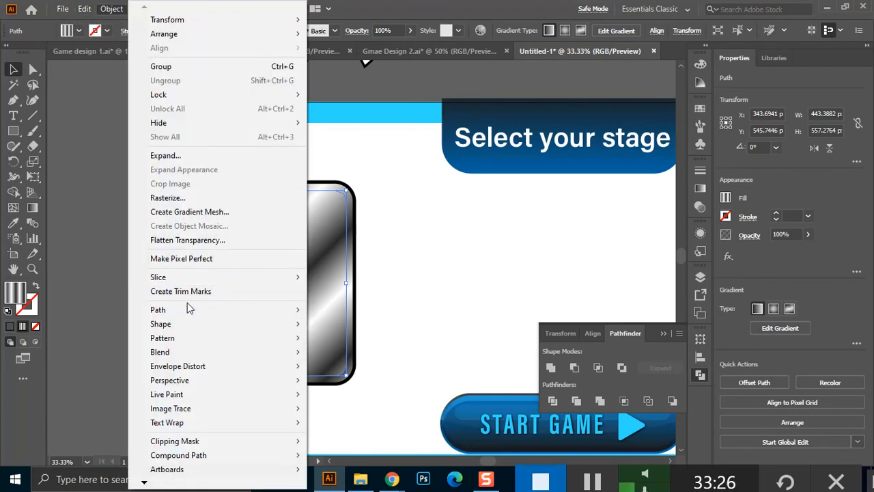
mouse_move(202, 312)
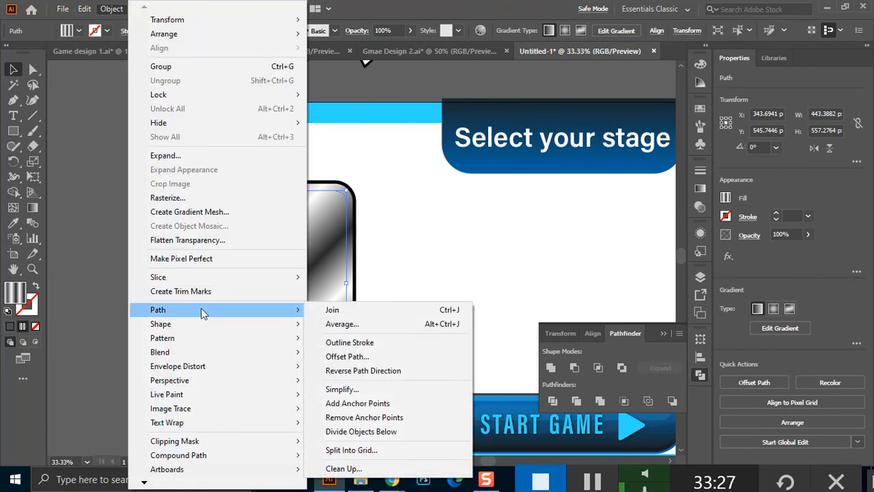
click(355, 355)
key(shift+Down)
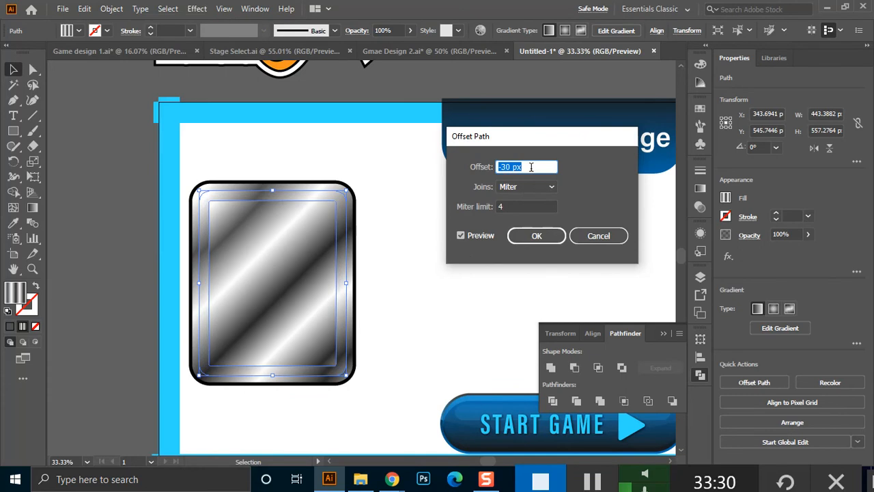
key(shift+Up)
key(shift+Up)
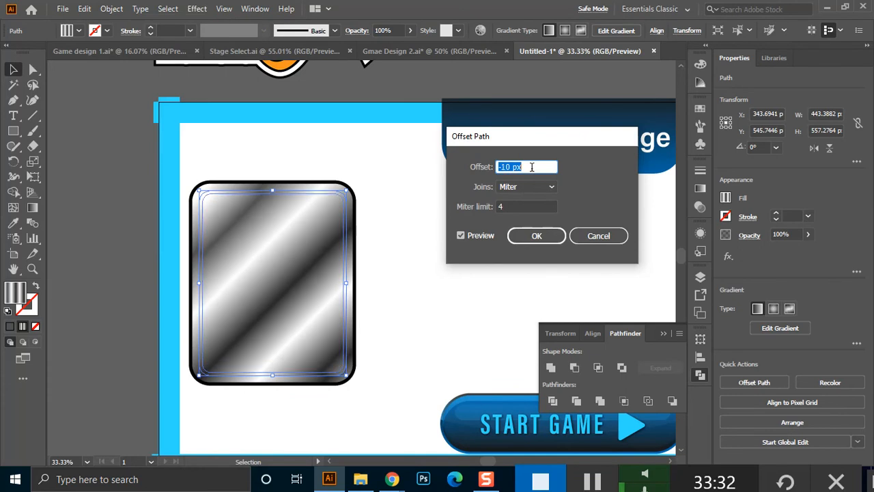
key(Up)
key(Up)
key(Up)
key(Up)
key(Up)
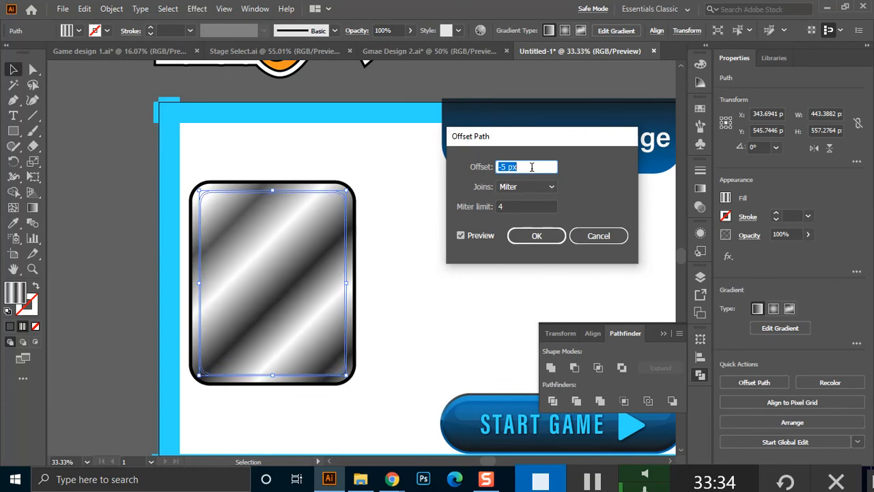
click(528, 236)
click(410, 217)
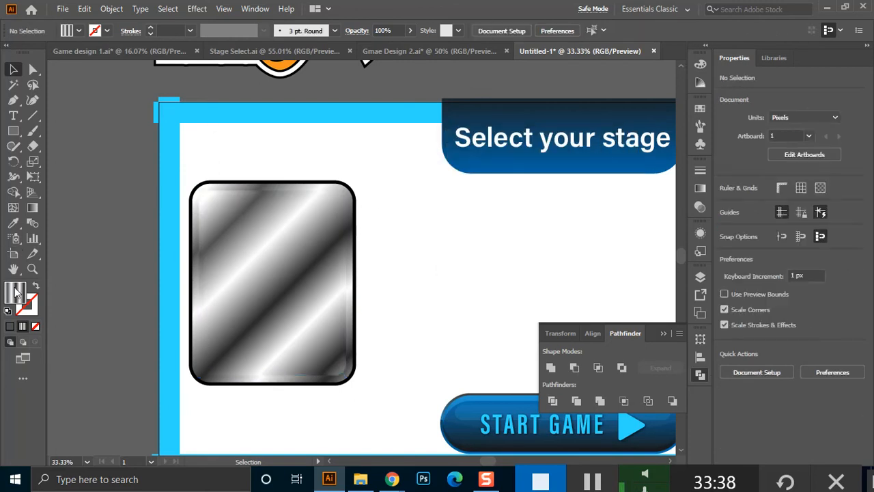
Select the -20 px inset shape at the card's upper-left corner and reverse its gradient.
click(32, 268)
drag(181, 157, 240, 242)
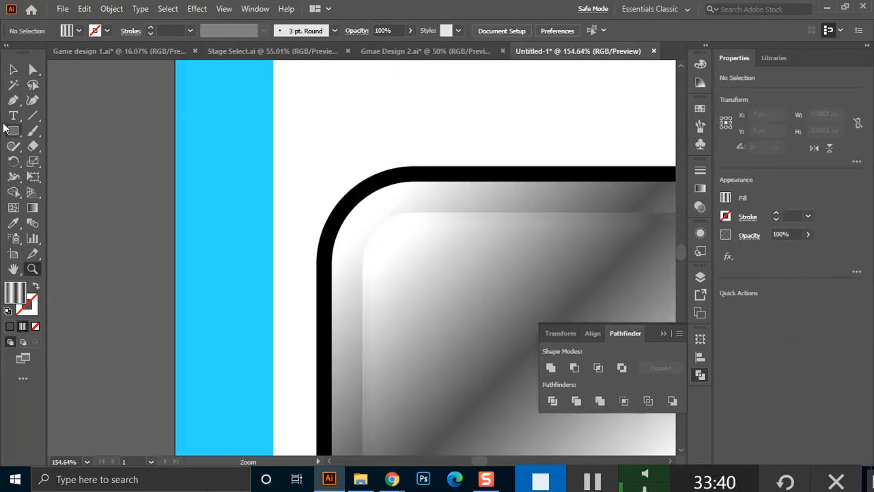
click(10, 71)
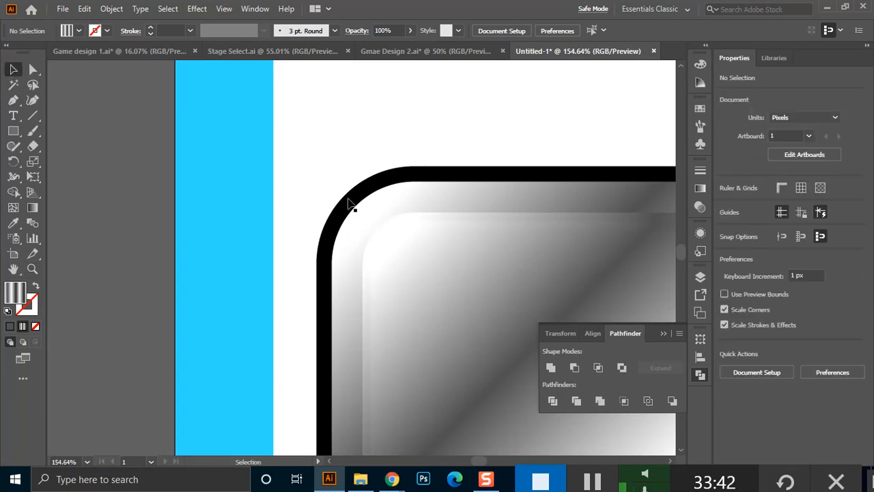
click(349, 203)
click(376, 246)
click(385, 253)
key(ctrl+z)
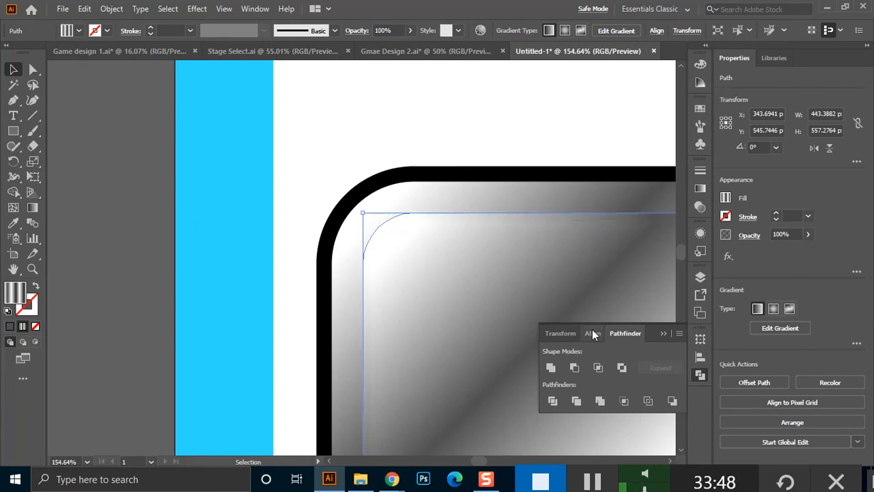
click(700, 190)
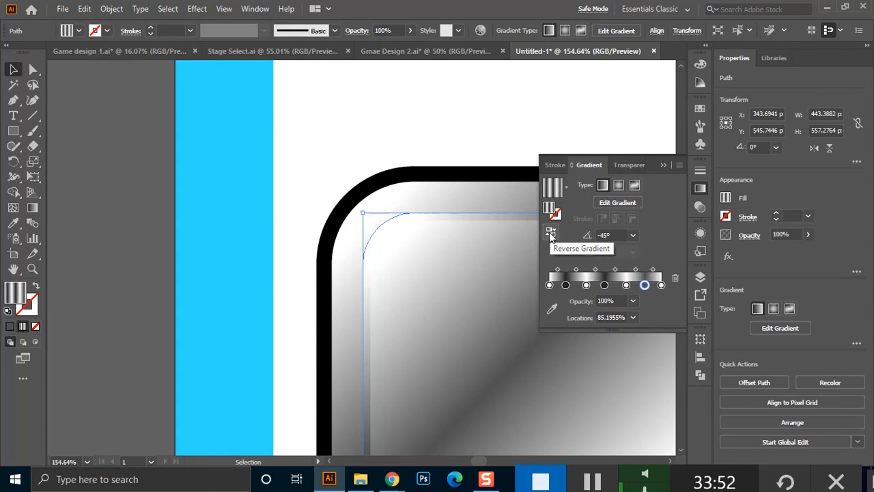
Set the end stop of the inset ring's linear gradient to black (000000).
click(123, 182)
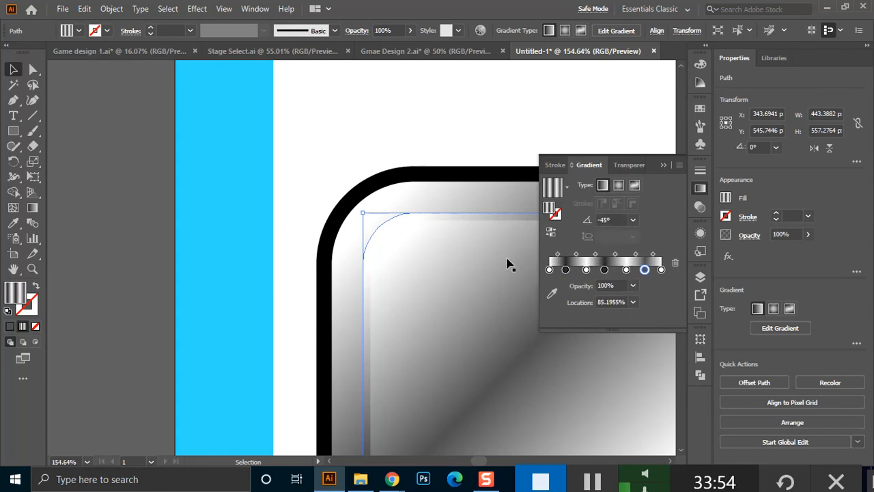
click(473, 212)
click(661, 285)
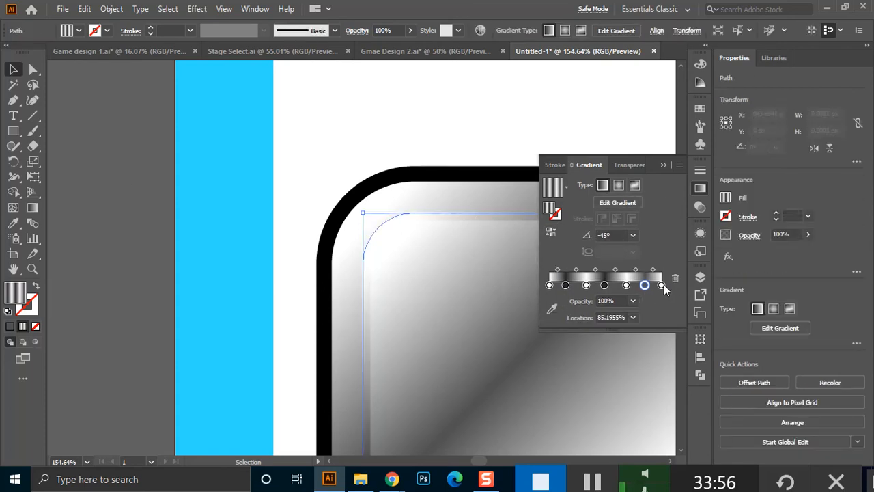
double_click(661, 285)
drag(585, 333, 542, 376)
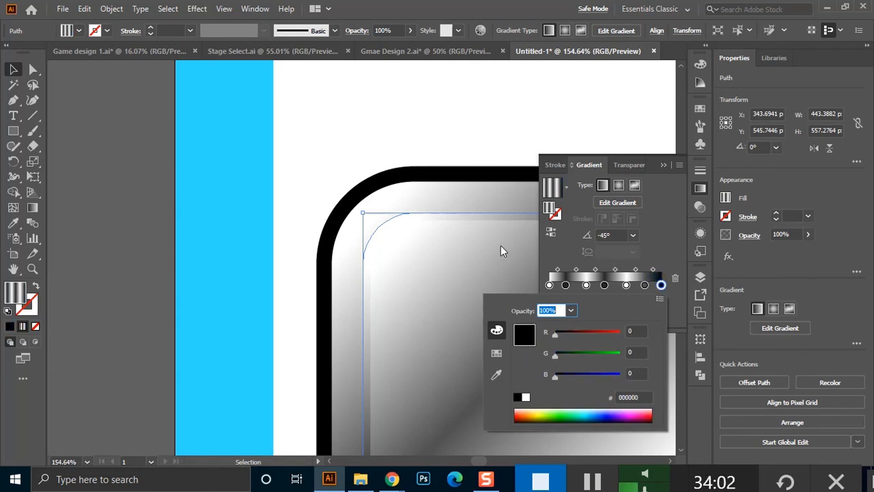
Set the start stop of the inset ring's gradient to black and clear the selection.
click(549, 286)
click(549, 285)
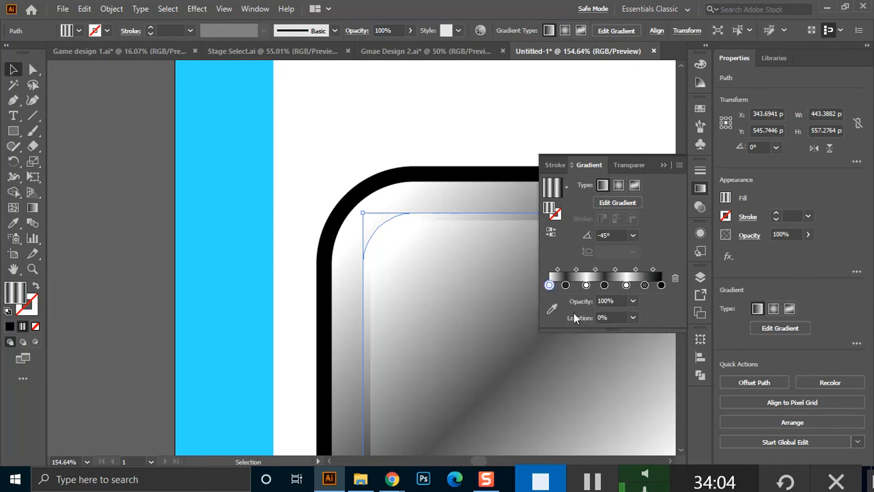
double_click(548, 285)
drag(566, 332, 536, 355)
drag(620, 375, 562, 376)
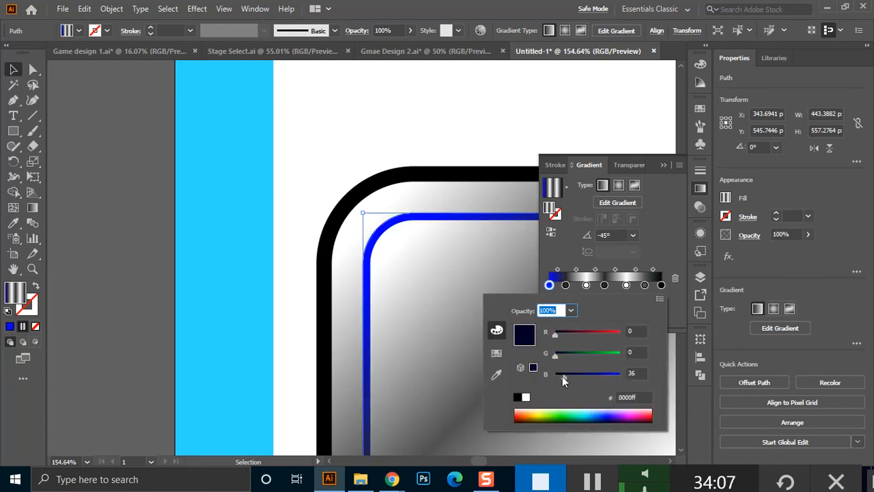
click(155, 244)
click(167, 276)
Reduce the inset ring's gradient to two stops, black at 0% and white at 100%, and deselect the ring.
key(ctrl+1)
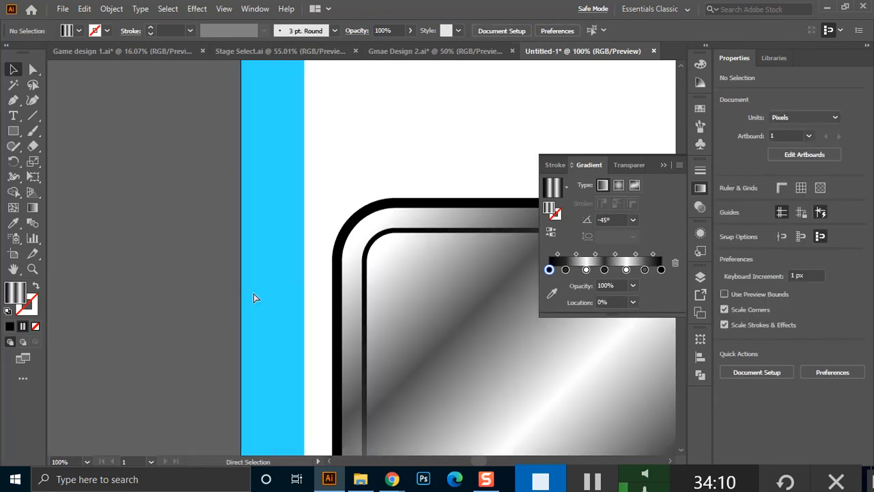
key(ctrl+minus)
key(ctrl+minus)
drag(400, 288, 240, 185)
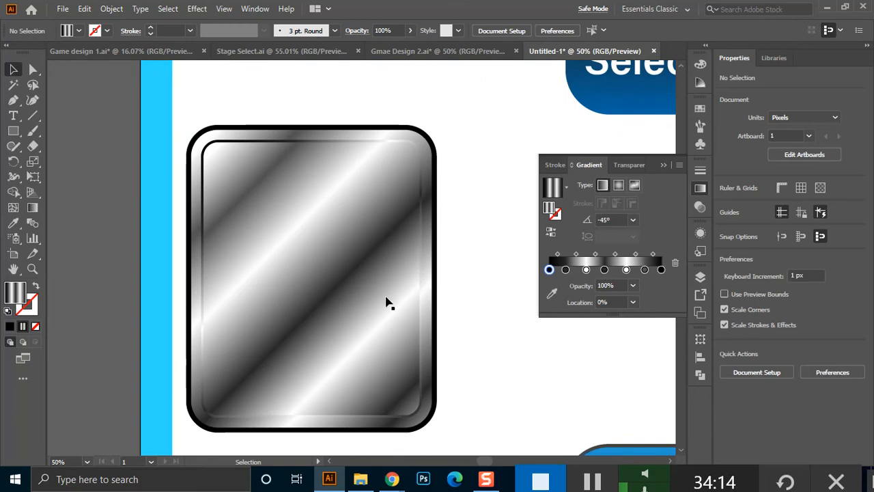
click(413, 418)
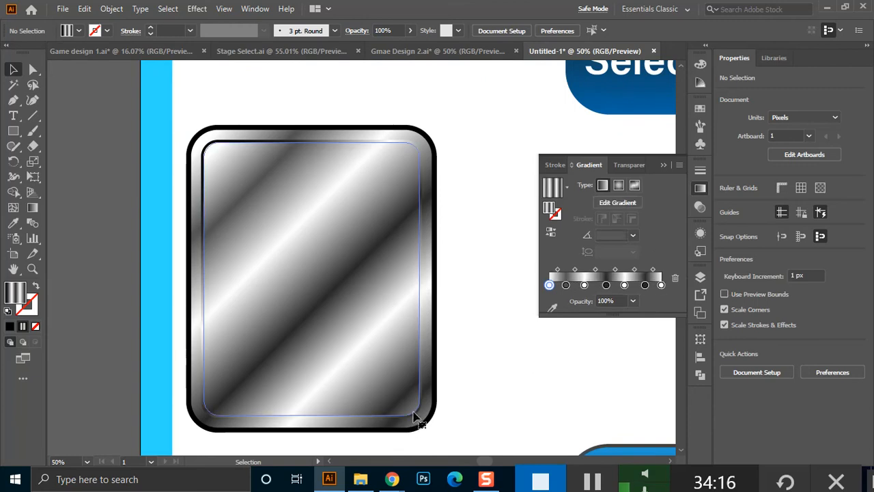
click(413, 418)
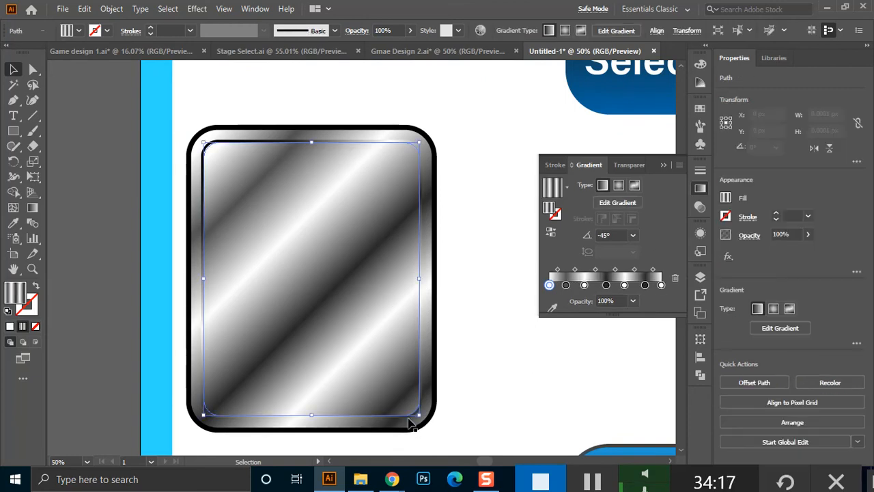
click(387, 140)
drag(604, 286, 583, 333)
drag(565, 285, 576, 341)
click(657, 289)
drag(659, 302, 660, 321)
mouse_move(661, 285)
mouse_down()
mouse_move(659, 317)
mouse_move(670, 285)
mouse_move(644, 303)
mouse_move(663, 286)
mouse_up()
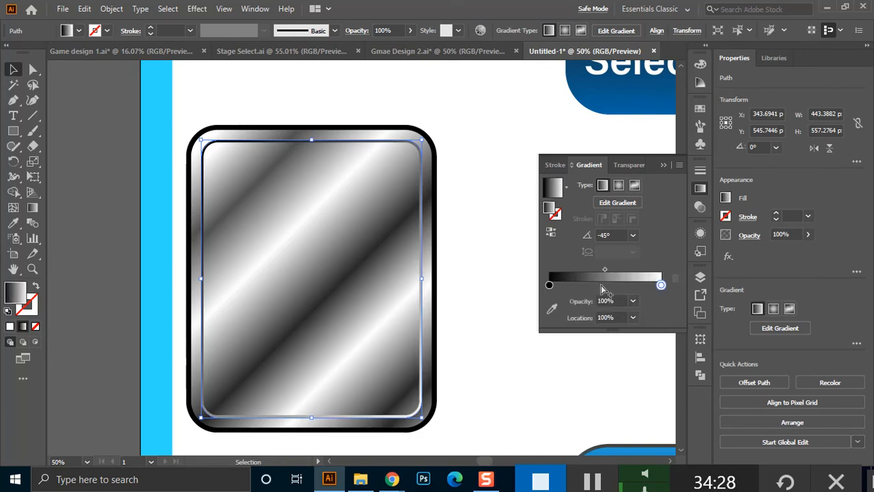
click(526, 257)
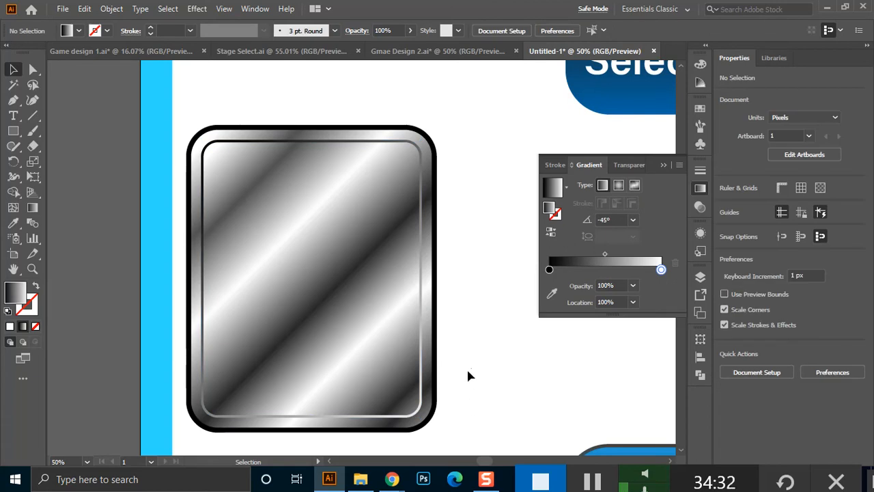
Fill the card's innermost rounded shape with plain white and clear the selection.
click(334, 254)
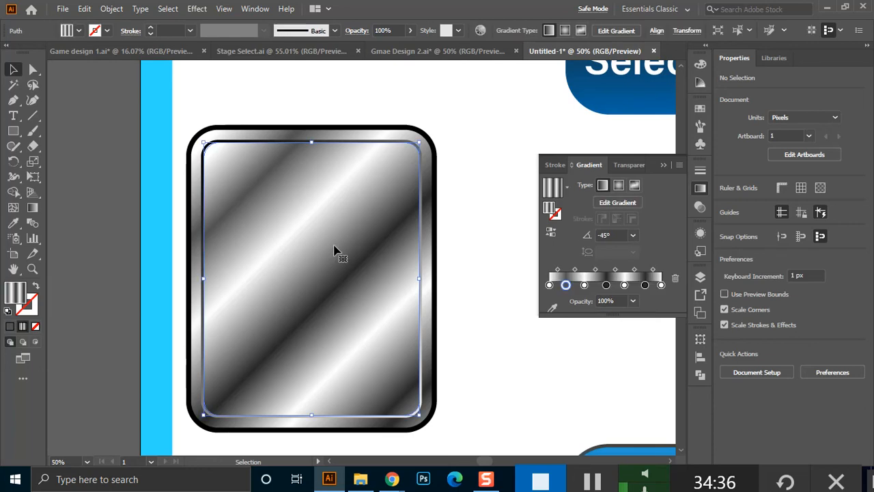
click(78, 31)
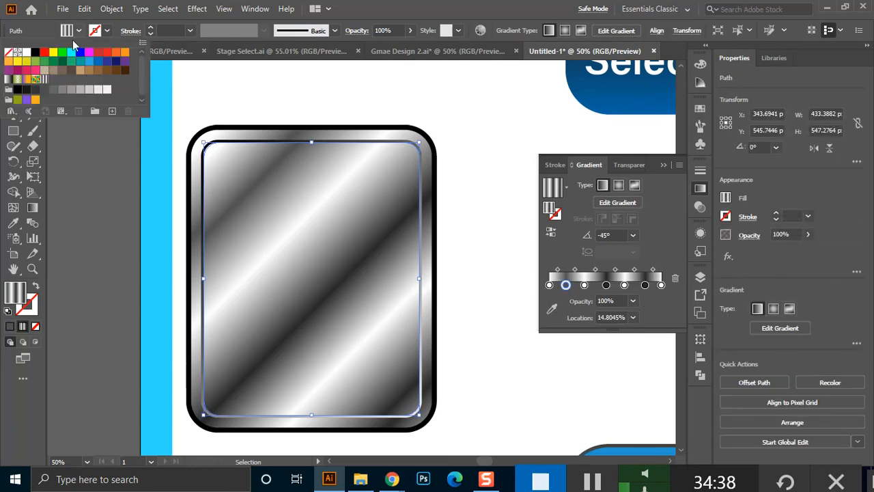
click(27, 54)
click(430, 112)
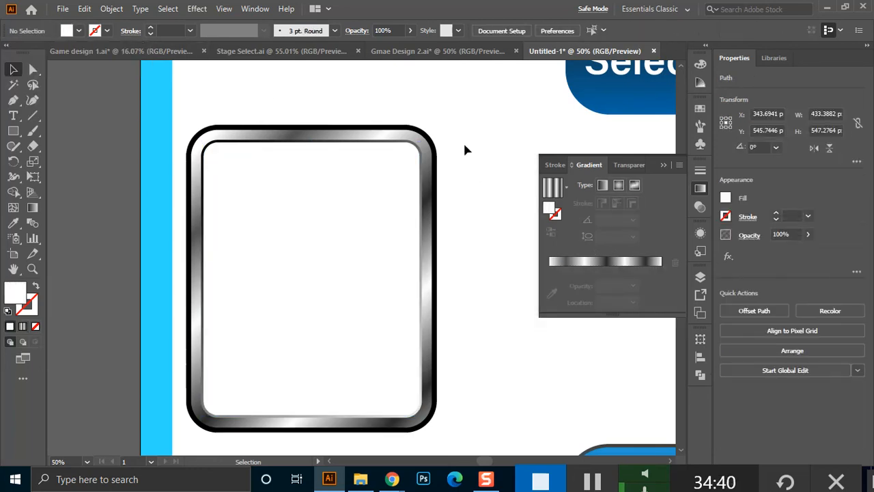
drag(462, 101, 376, 312)
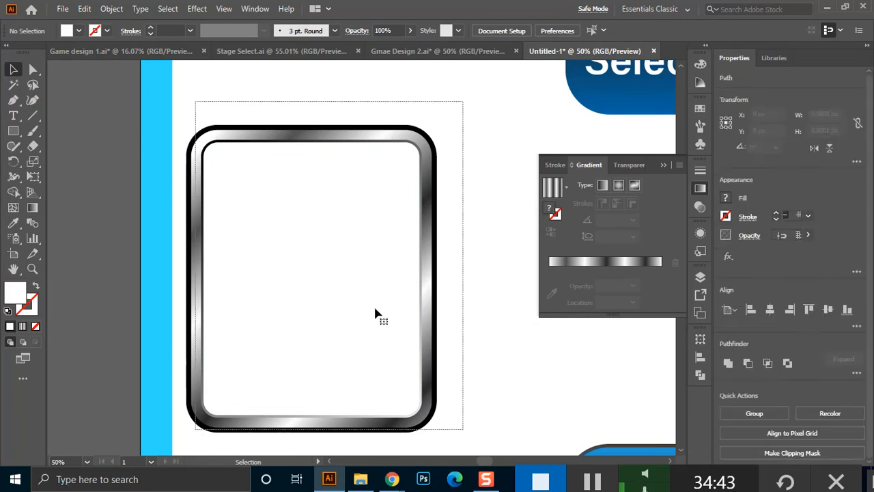
click(470, 274)
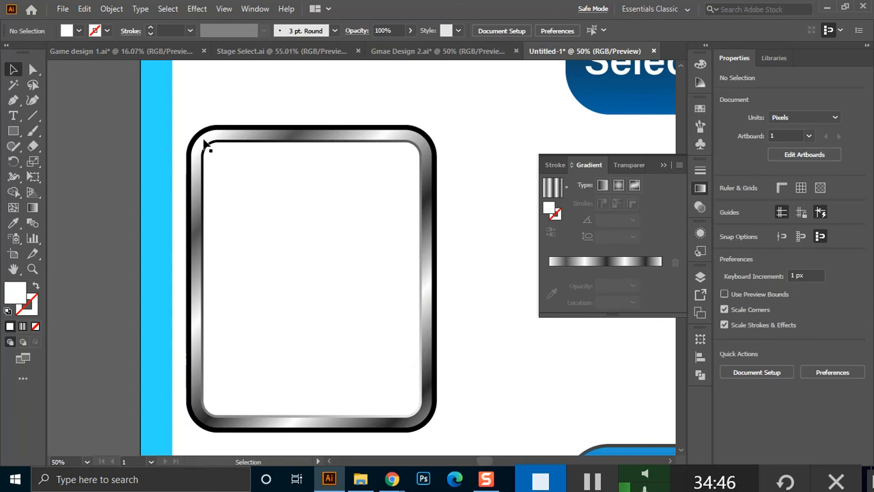
click(662, 165)
key(ctrl+minus)
key(ctrl+minus)
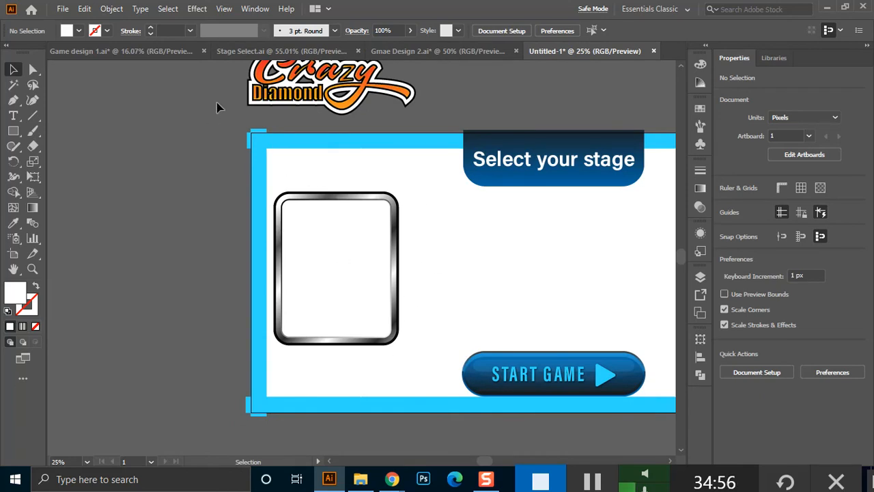
Switch to Chrome, check the WhatsApp group chat and the Google Meet participants, and return to Illustrator.
click(391, 480)
click(339, 427)
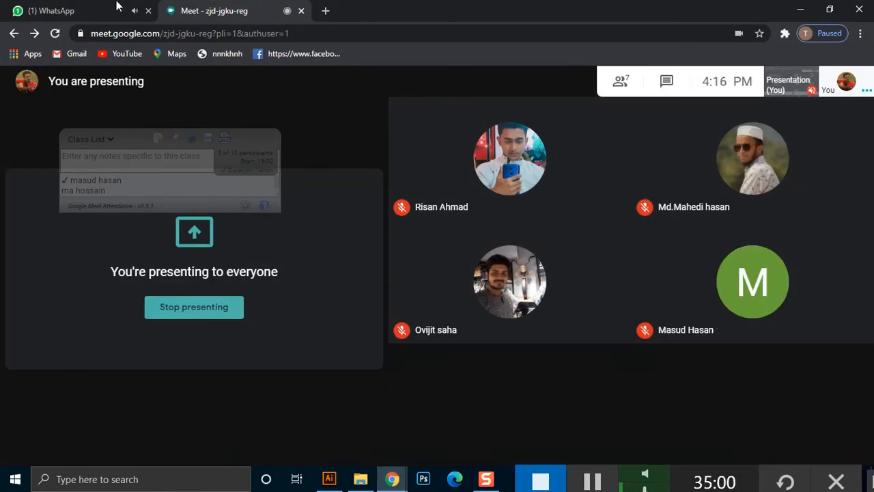
click(109, 10)
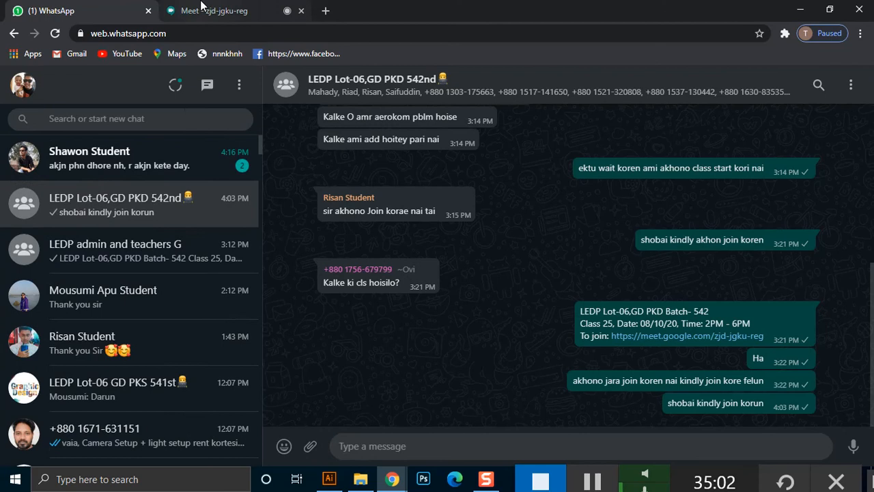
click(204, 9)
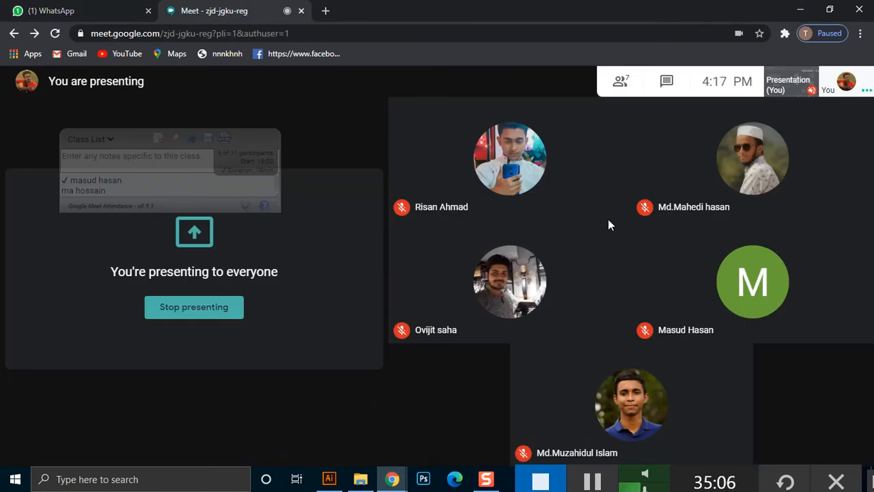
click(800, 9)
Copy the whole metallic card horizontally beside the original and repeat the copy twice to form a row of four cards.
drag(415, 175, 355, 363)
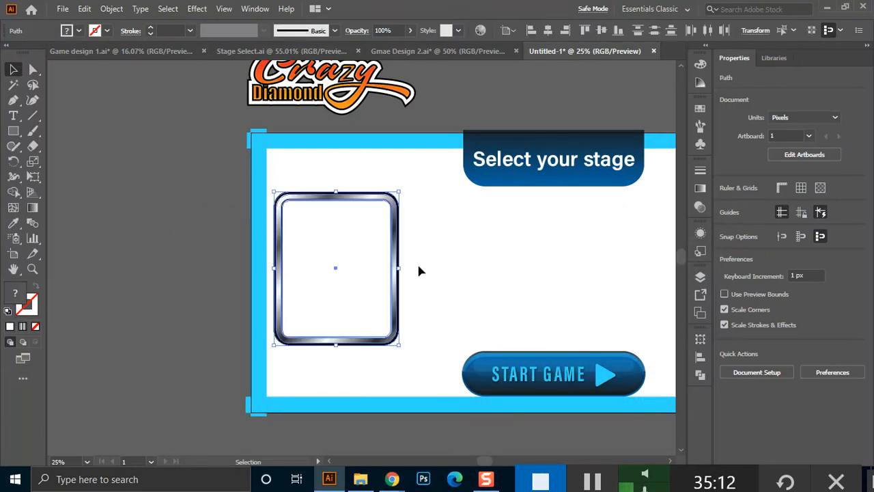
drag(525, 242, 357, 275)
scroll(353, 249, down, 1)
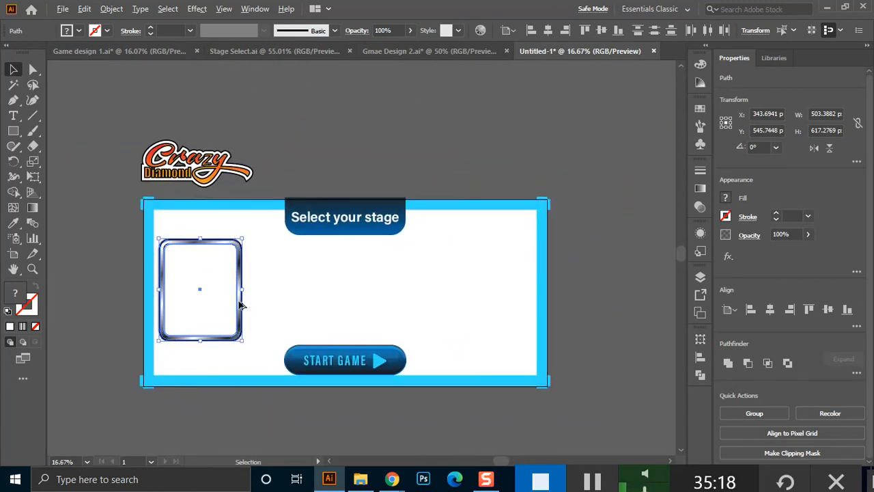
drag(240, 301, 293, 300)
key(ctrl+z)
key(a)
key(v)
drag(240, 303, 335, 306)
key(ctrl+d)
key(ctrl+d)
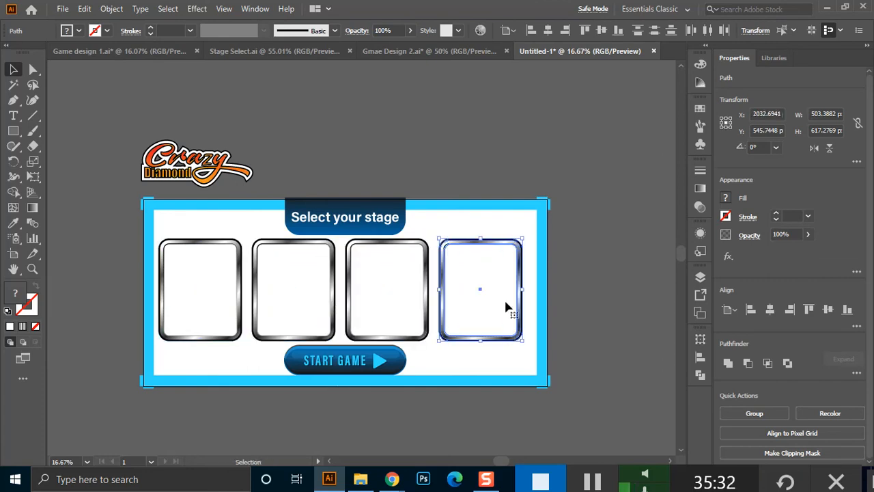
Move the fourth card horizontally towards the frame's right border, to about X 2091 px.
click(525, 267)
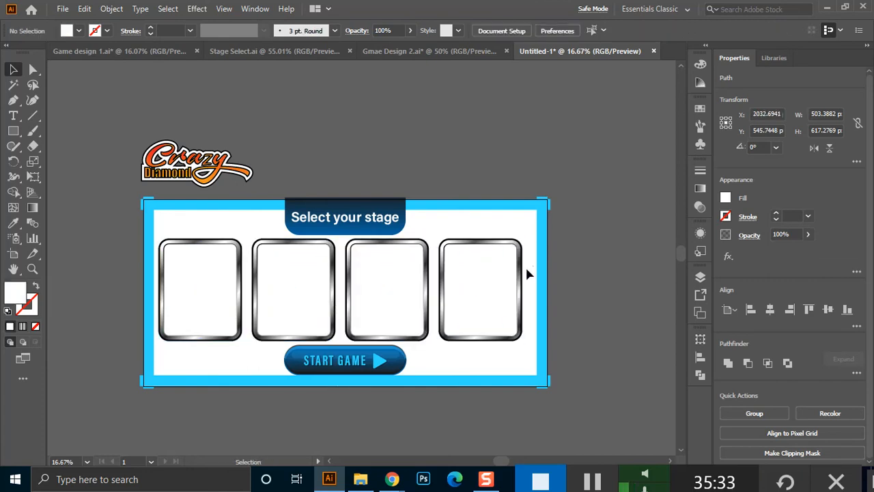
click(487, 305)
drag(488, 300, 497, 299)
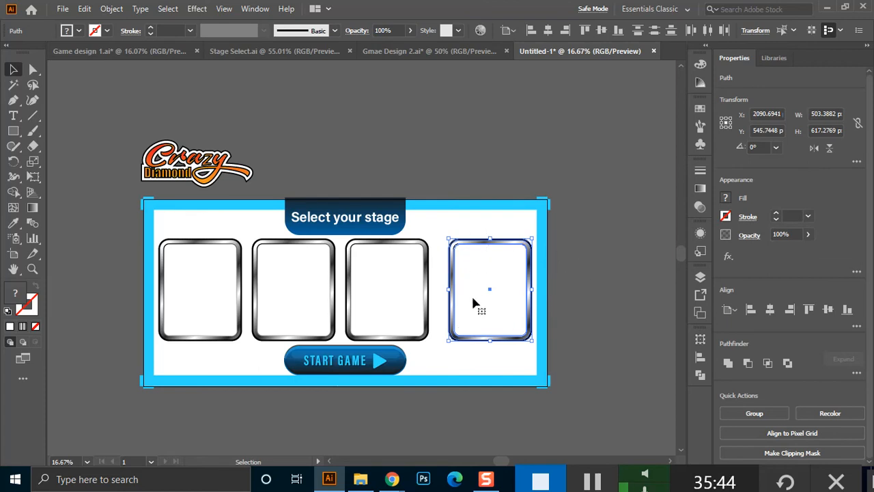
Group the nested shapes of each stage card so that every card becomes its own group.
key(a)
click(408, 299)
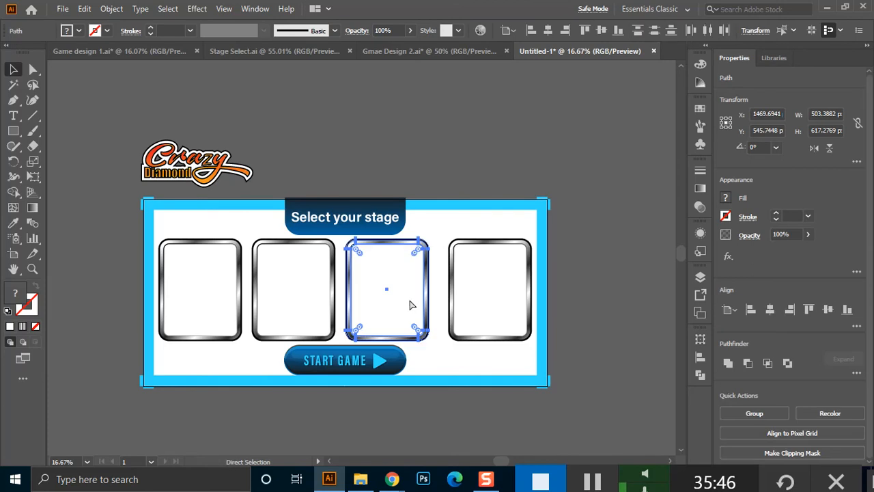
key(v)
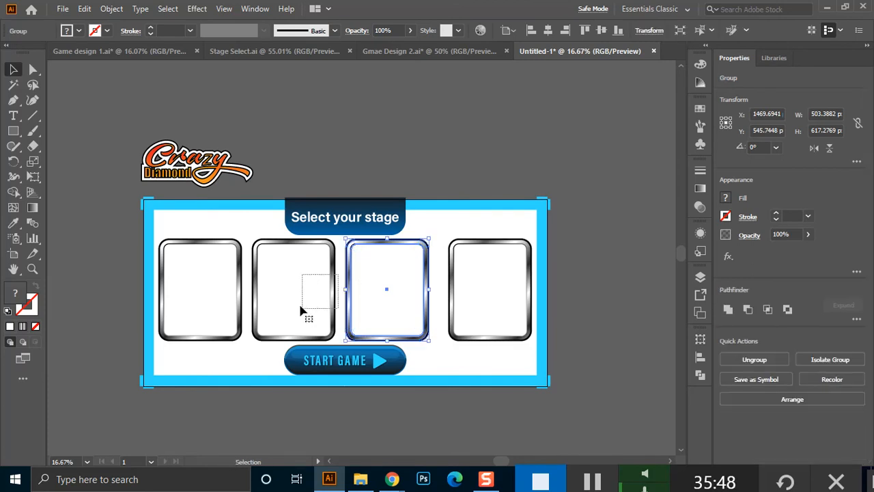
click(302, 287)
click(191, 283)
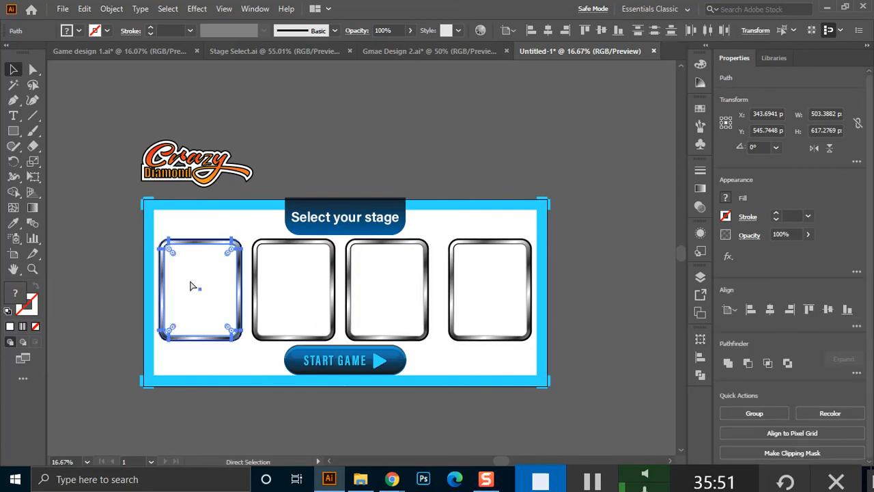
Select all four card groups and distribute their horizontal centres evenly relative to the selection instead of the artboard.
shift+click(298, 296)
shift+click(370, 296)
shift+click(491, 300)
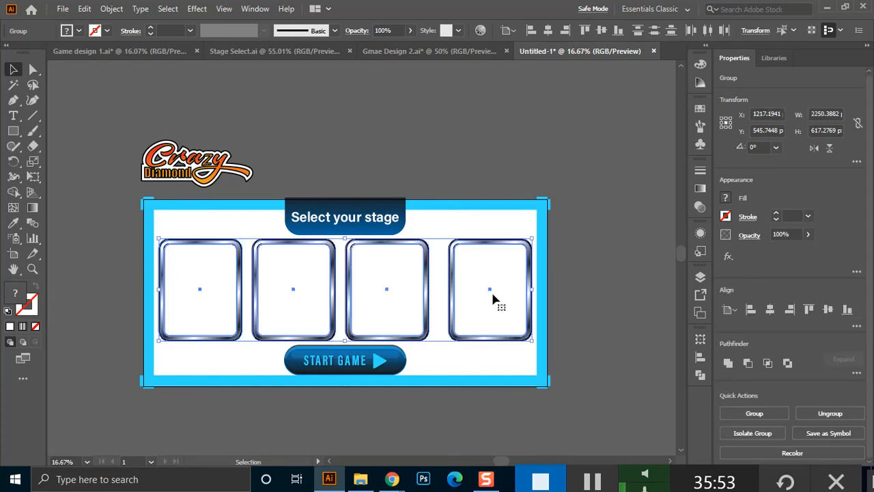
click(706, 30)
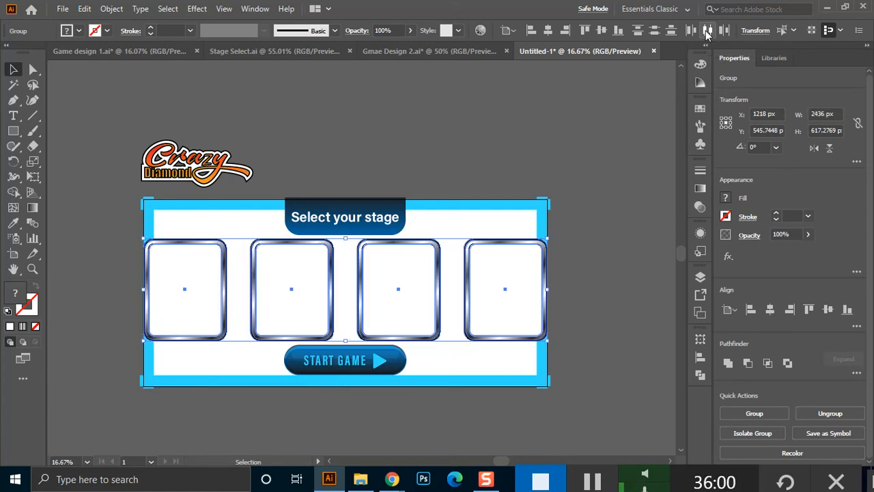
key(ctrl+z)
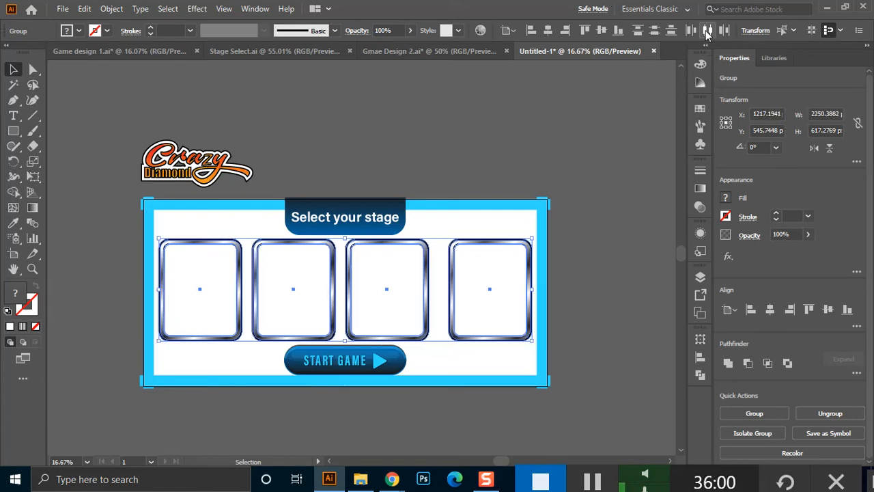
click(516, 31)
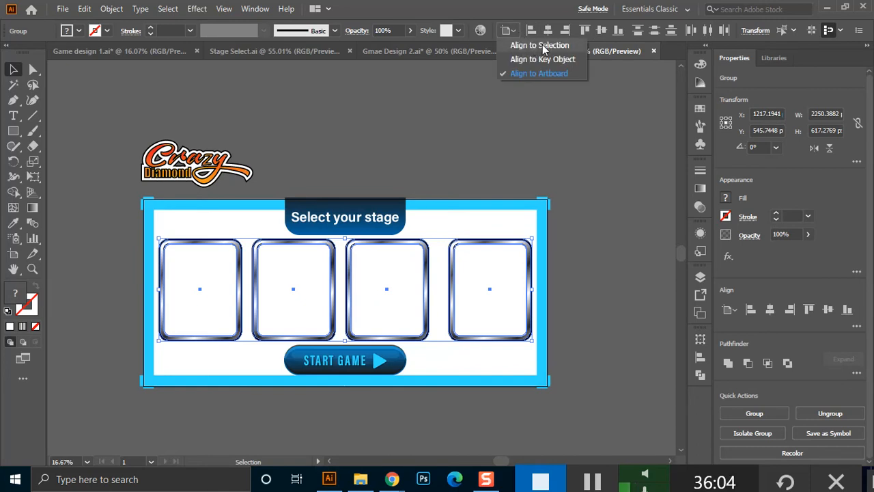
click(542, 44)
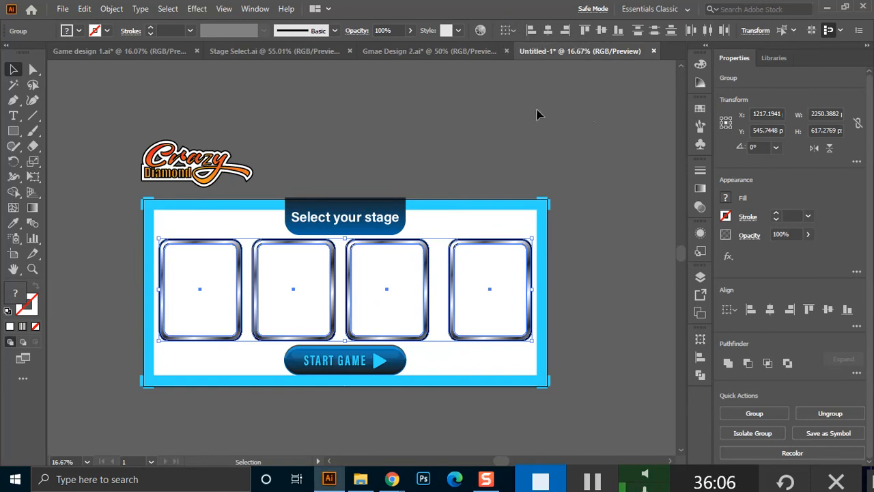
click(707, 31)
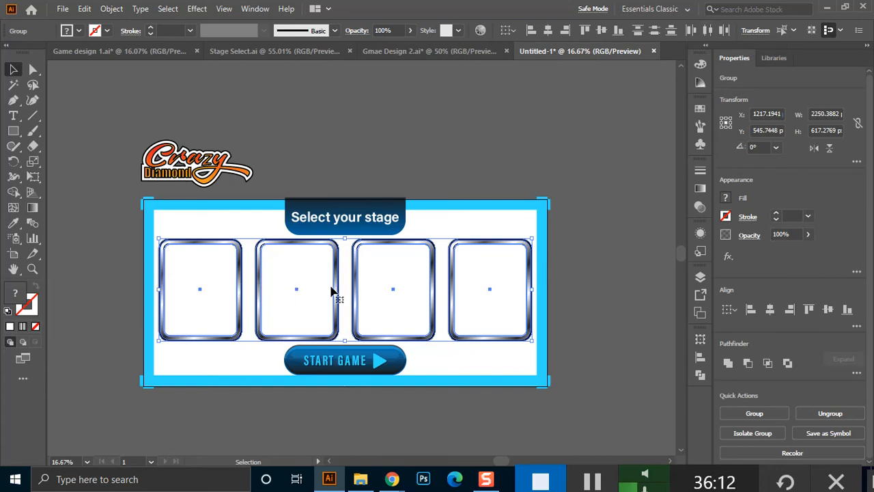
click(587, 276)
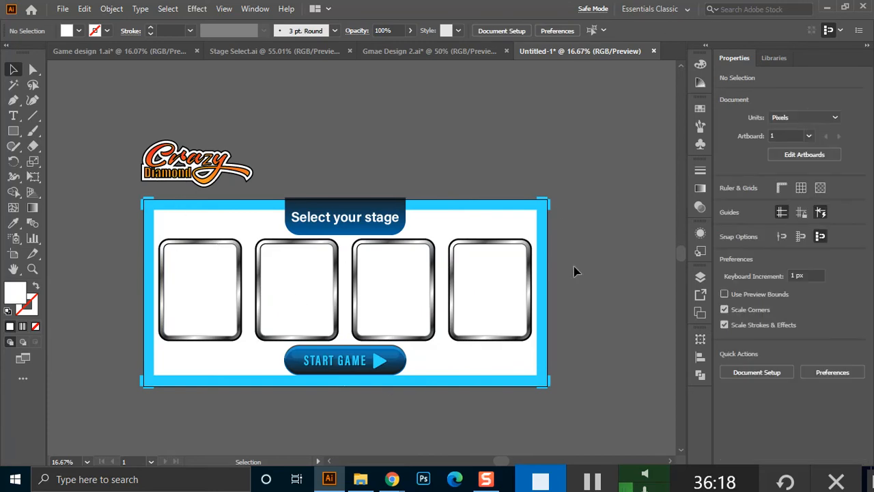
Delete the light blue border frame group around the stage selection artboard.
click(544, 210)
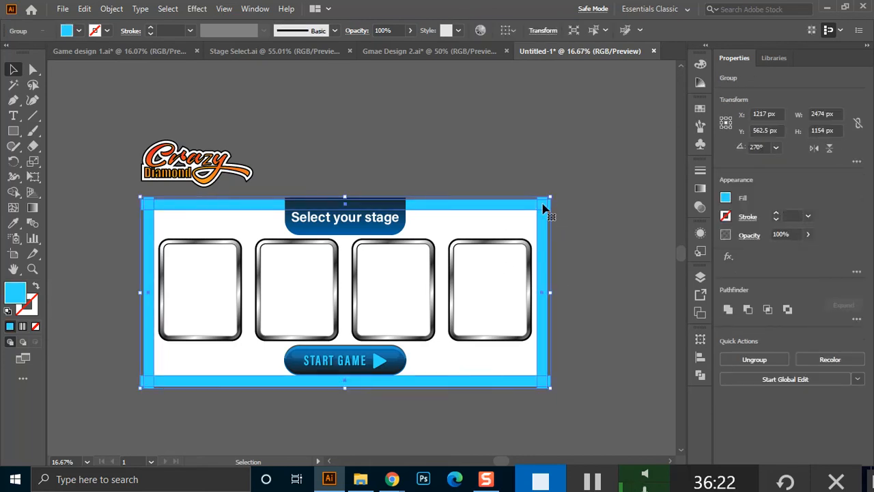
key(Delete)
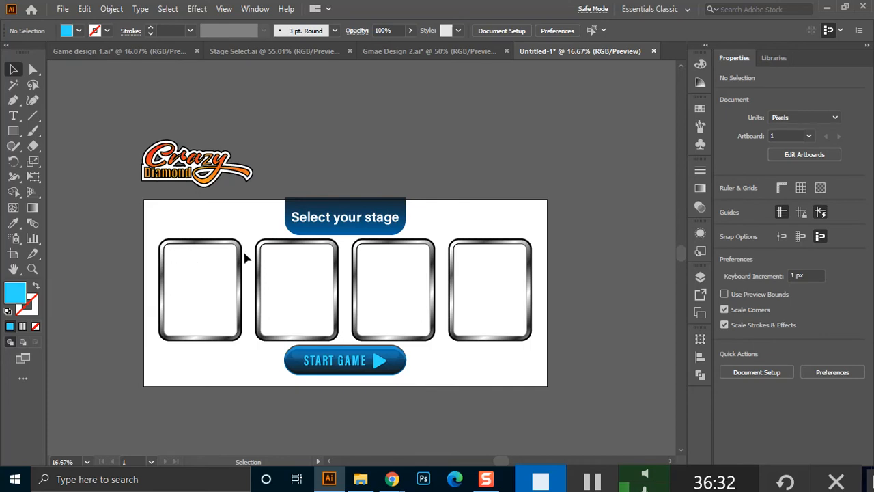
Copy the clipped desert cactus scene from the Stage Select.ai document and paste it into the Untitled-1 document.
click(275, 51)
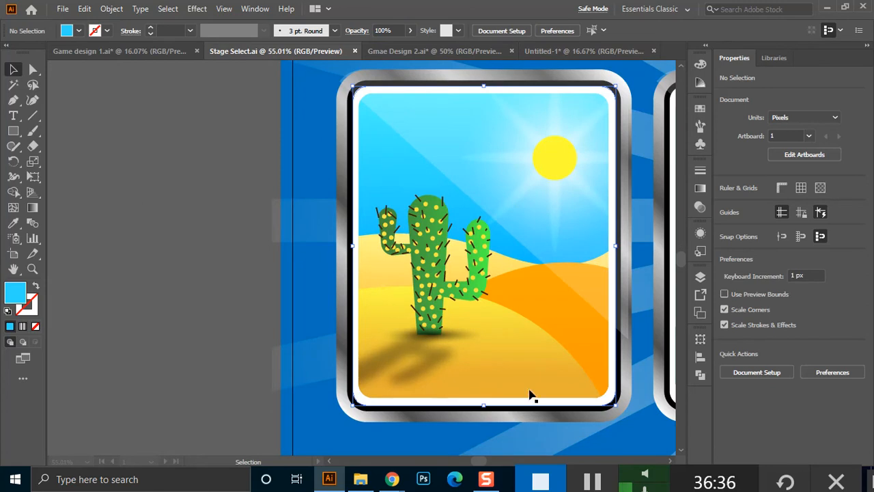
click(460, 121)
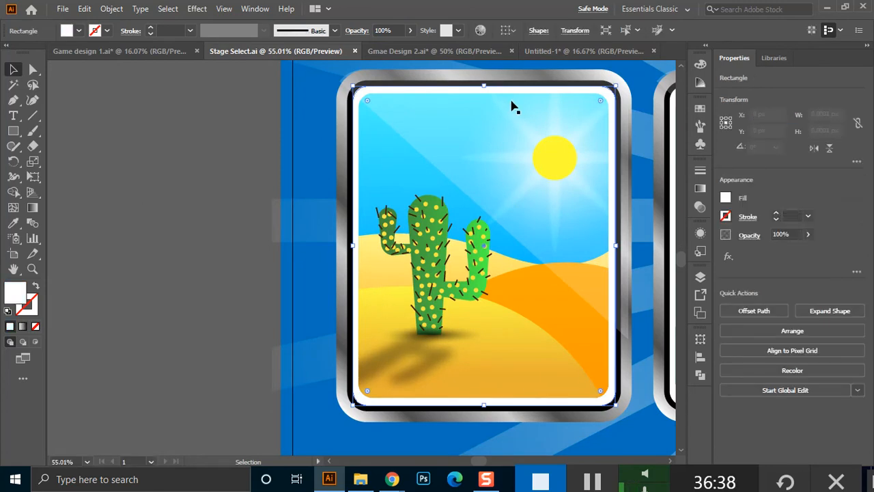
click(458, 190)
click(196, 250)
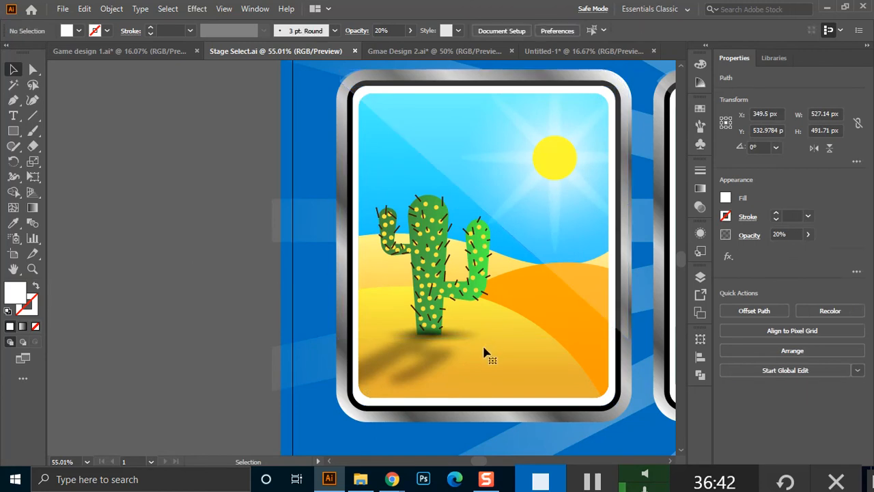
click(483, 346)
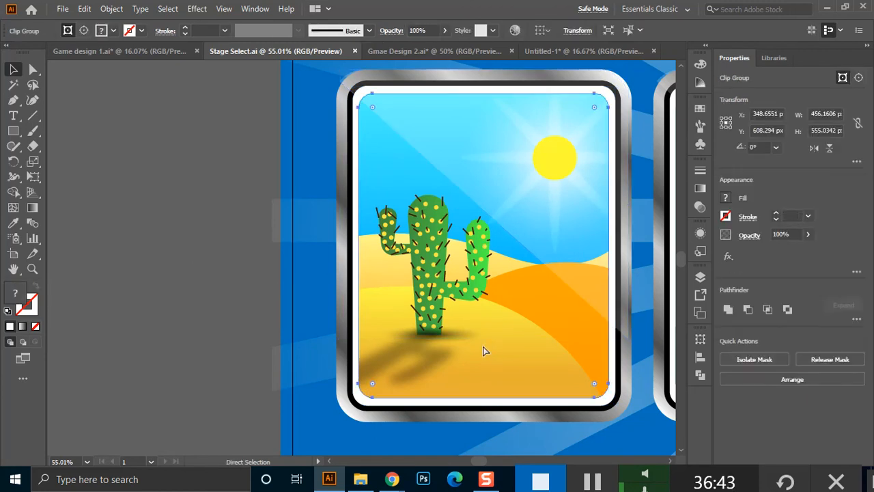
click(552, 54)
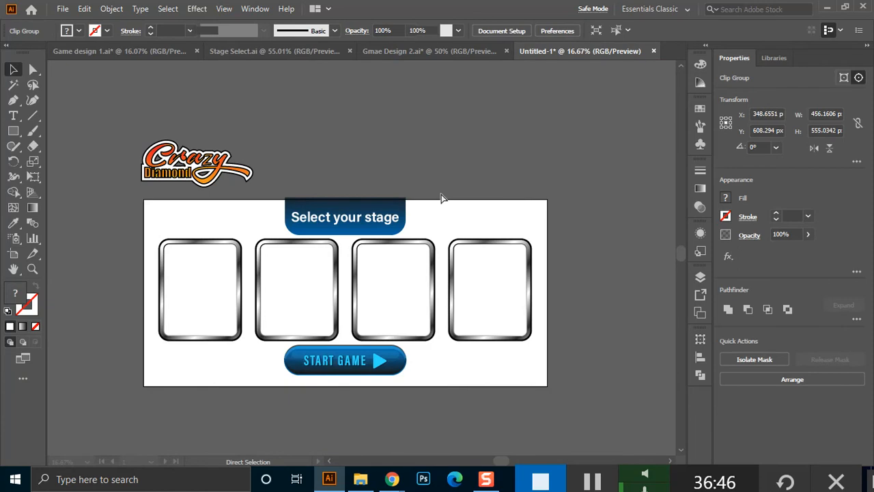
key(ctrl+v)
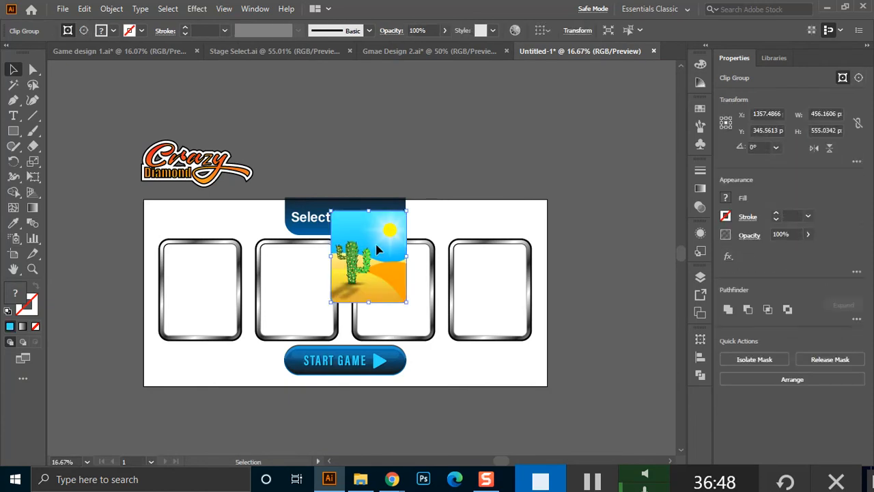
Move the pasted desert scene off the artboard to the upper right, at about X 2634 px, Y -321 px, and deselect it.
drag(582, 163, 582, 163)
drag(614, 229, 456, 298)
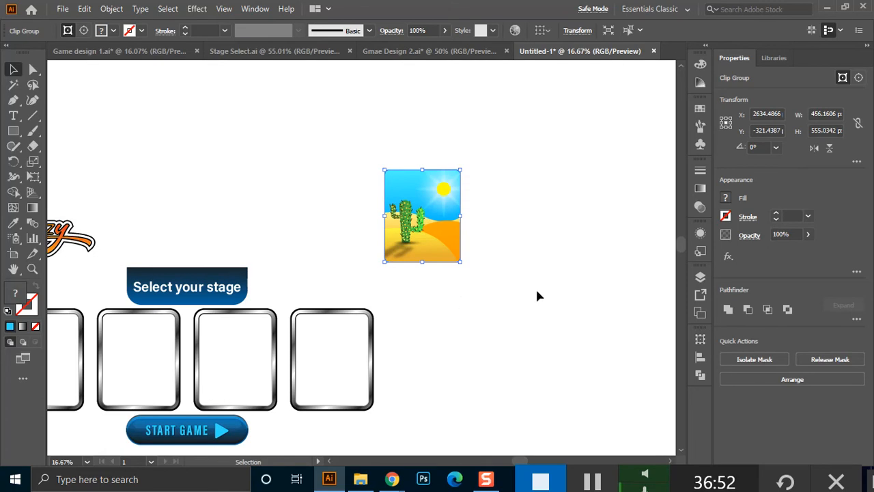
click(500, 237)
Draw a rectangle about 487 by 631 px on the empty canvas to the right of the desert scene.
scroll(500, 236, up, 2)
drag(450, 207, 258, 253)
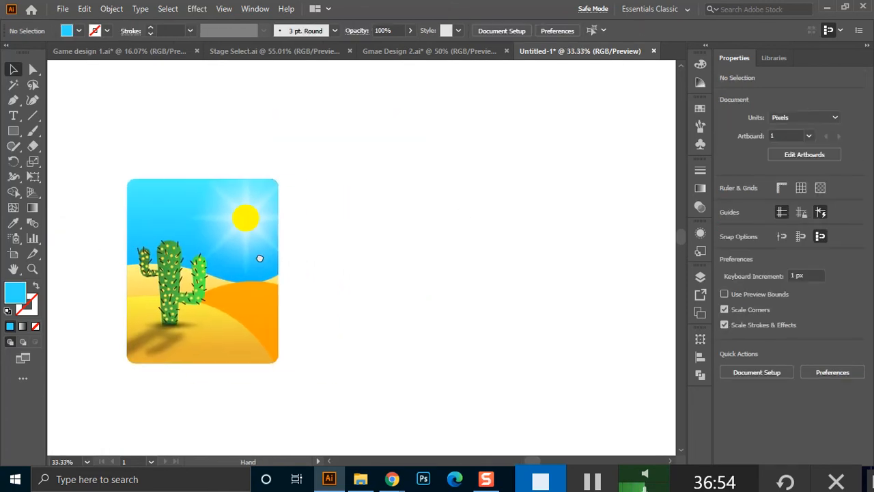
scroll(265, 282, up, 1)
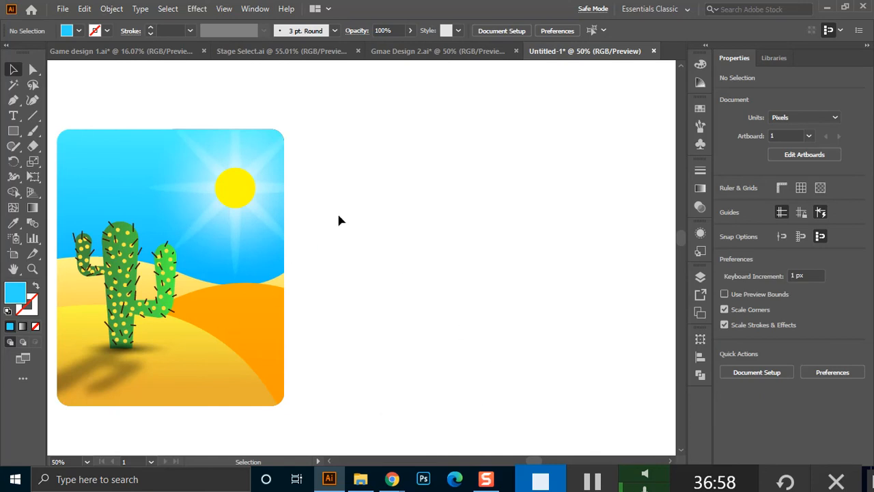
click(13, 131)
drag(383, 104, 626, 418)
click(14, 71)
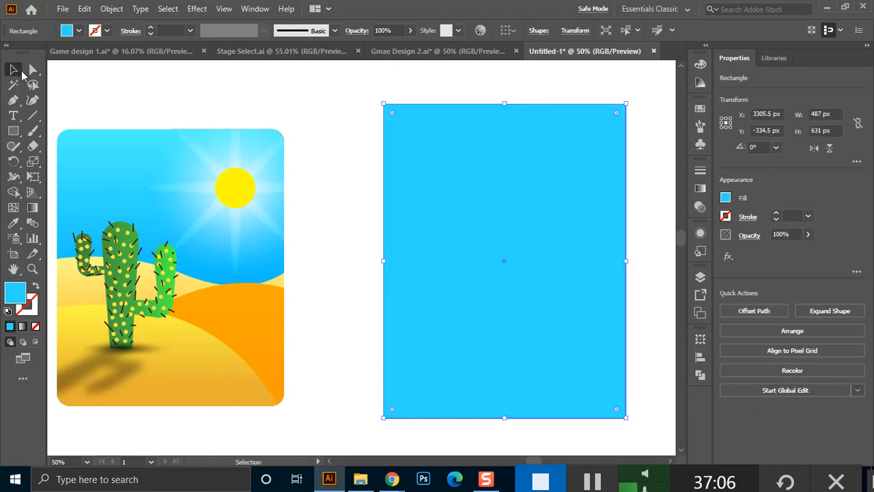
Fill the new rectangle with a linear gradient and set its black end stop to the RGB blue 00c4ff.
drag(493, 264, 474, 258)
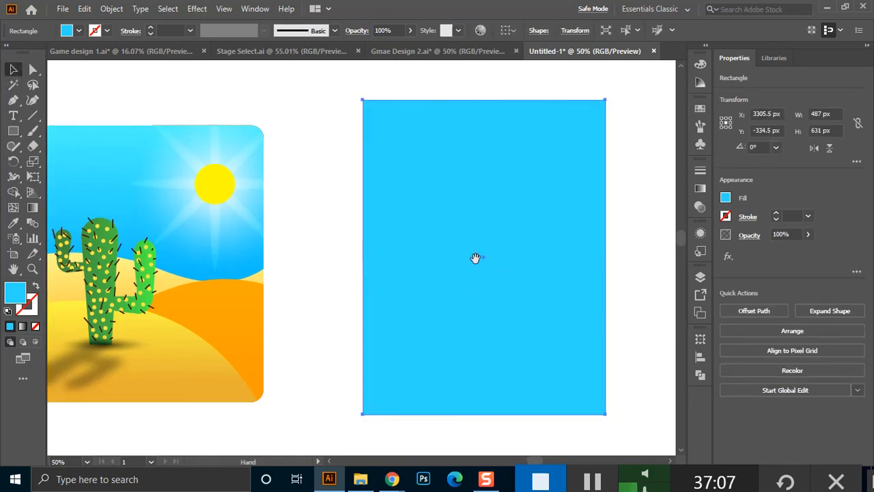
click(701, 189)
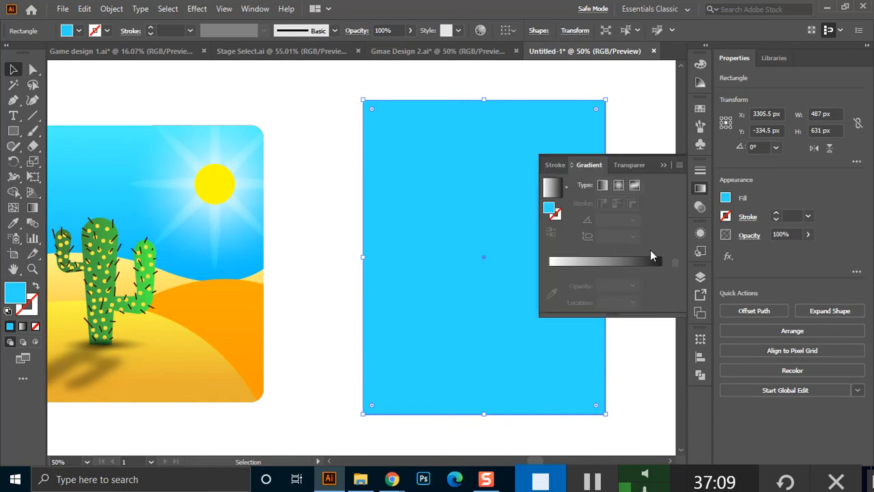
click(551, 197)
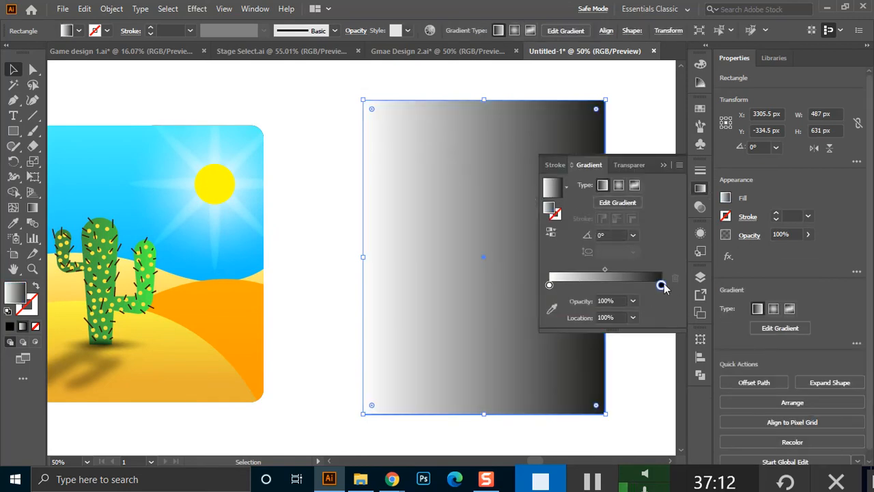
double_click(662, 285)
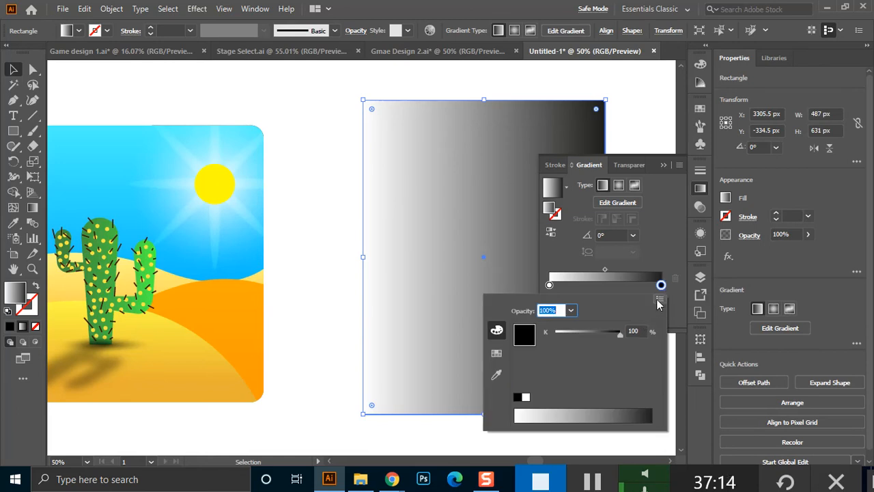
click(659, 299)
click(696, 316)
drag(555, 376, 553, 335)
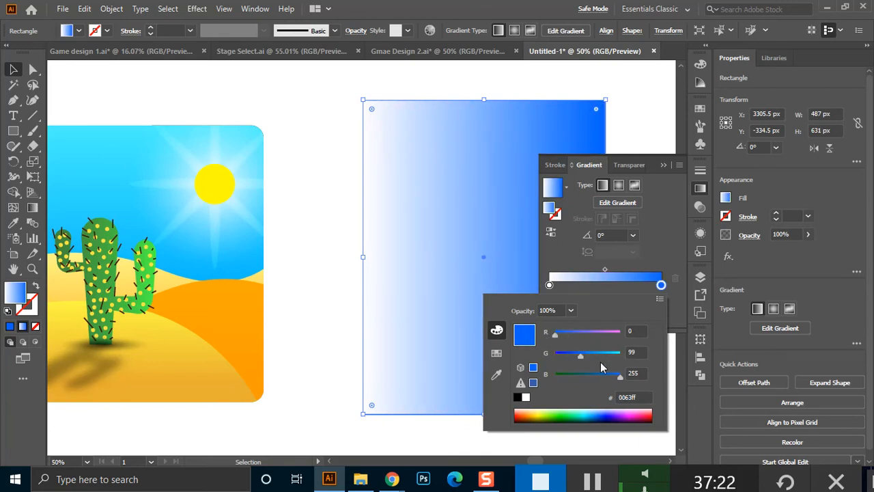
click(596, 362)
drag(619, 374, 606, 354)
Set the gradient's white start stop to the pale RGB cyan a2ffff.
click(549, 286)
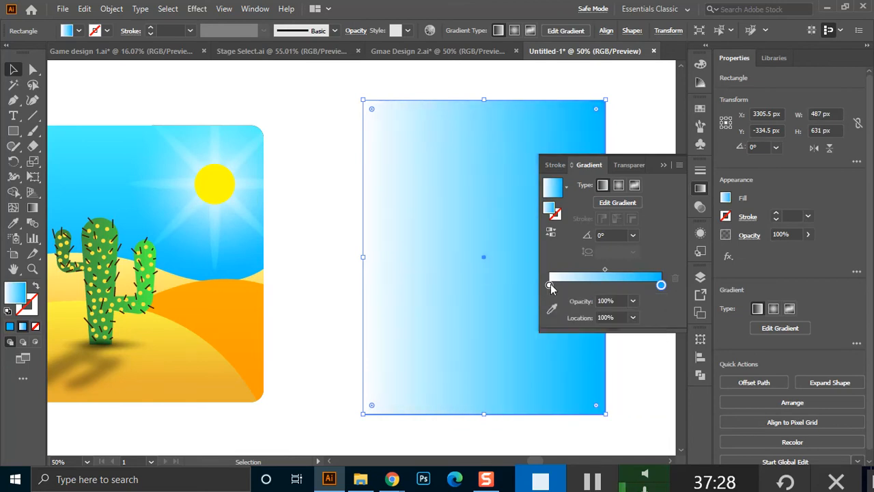
double_click(549, 285)
click(660, 299)
click(696, 316)
drag(604, 333, 595, 339)
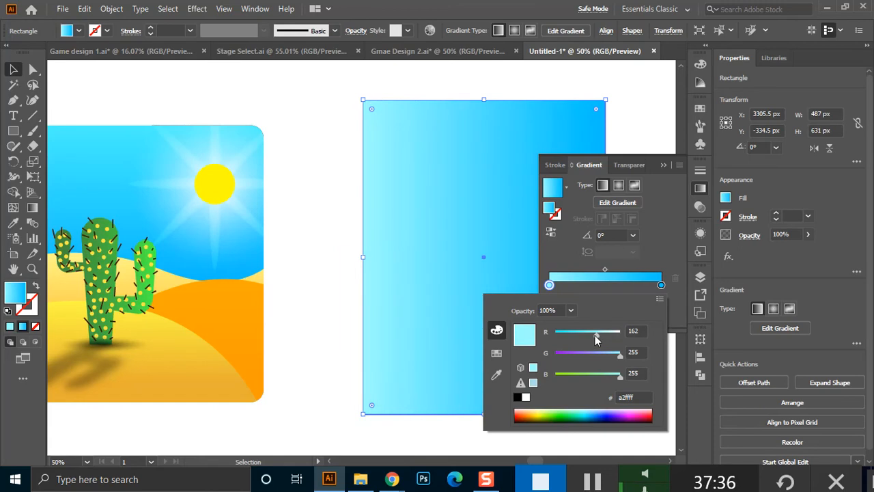
Darken the gradient's end stop to the RGB blue 00abe5 and close the gradient settings.
click(661, 286)
double_click(661, 285)
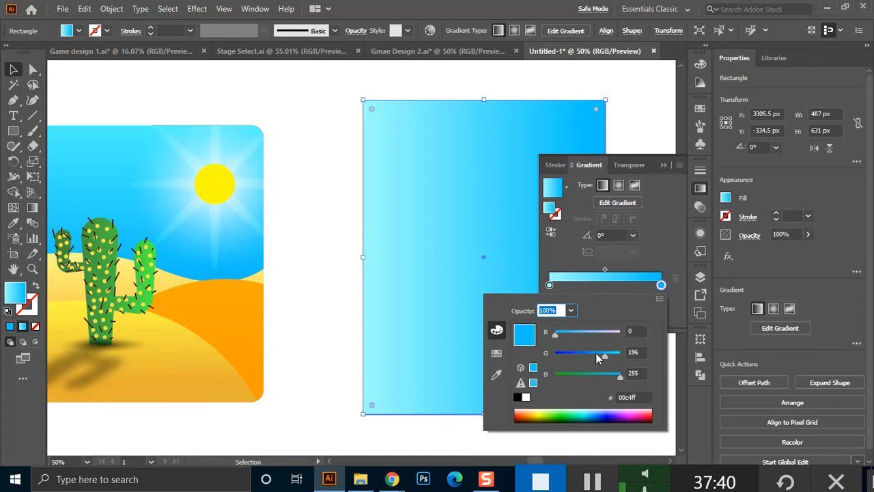
click(598, 354)
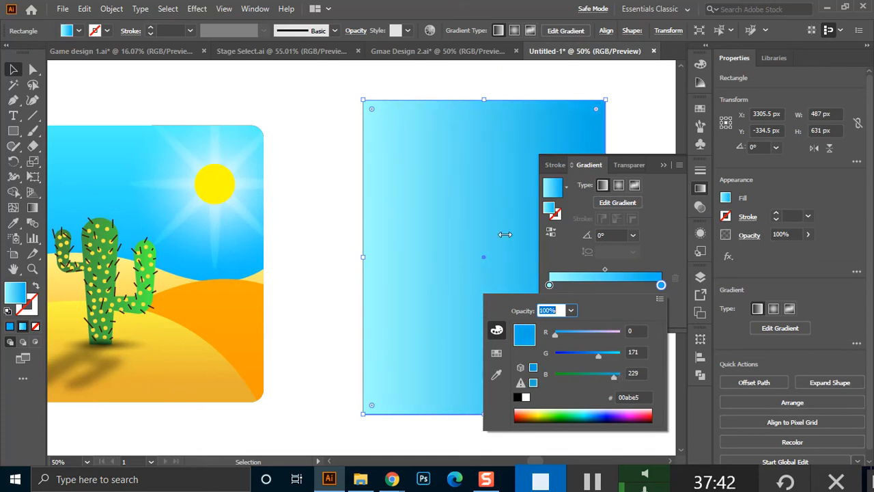
click(454, 154)
click(662, 166)
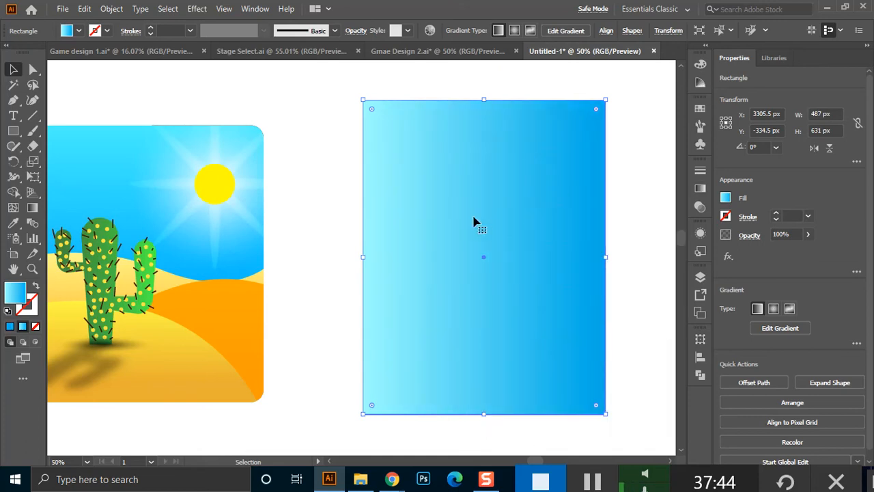
Move the gradient rectangle slightly closer to the desert scene and widen it to about 557 px.
drag(362, 258, 349, 268)
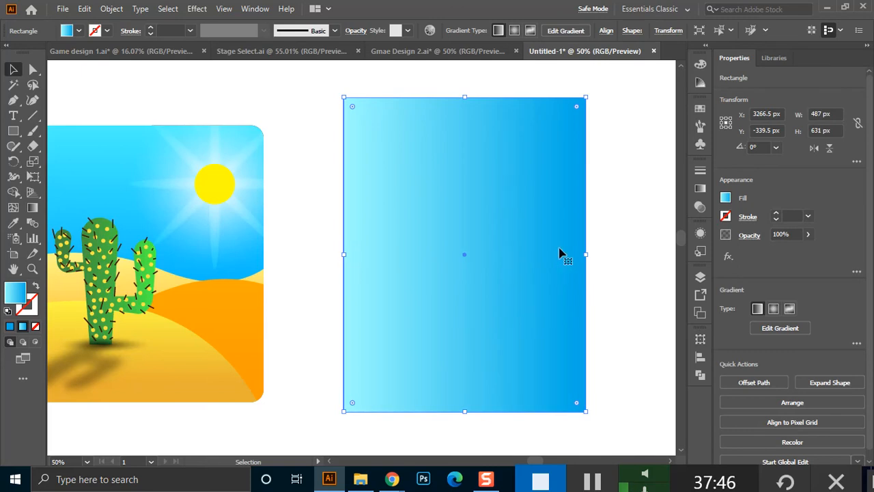
drag(602, 256, 638, 257)
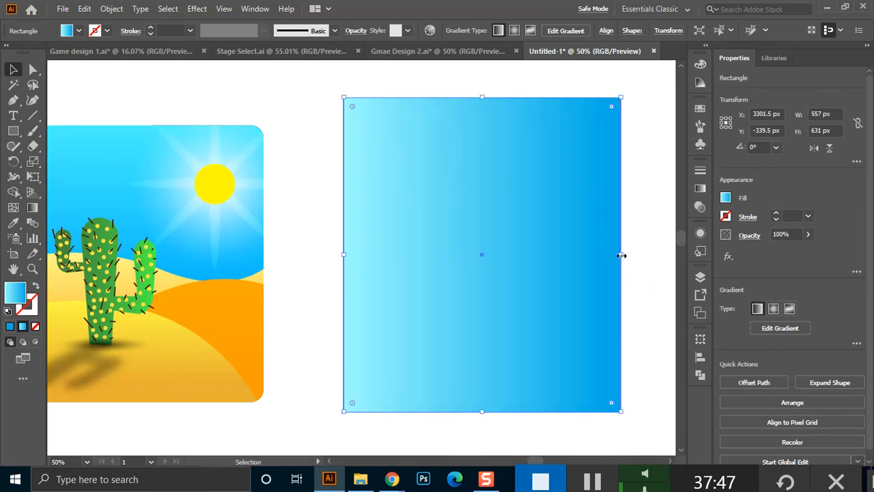
Redirect the rectangle's gradient vertically, from pale cyan near the top to darker blue about three quarters of the way down.
click(33, 207)
mouse_move(474, 110)
mouse_down()
mouse_move(476, 253)
mouse_move(464, 332)
mouse_move(475, 412)
mouse_up()
drag(523, 103, 529, 295)
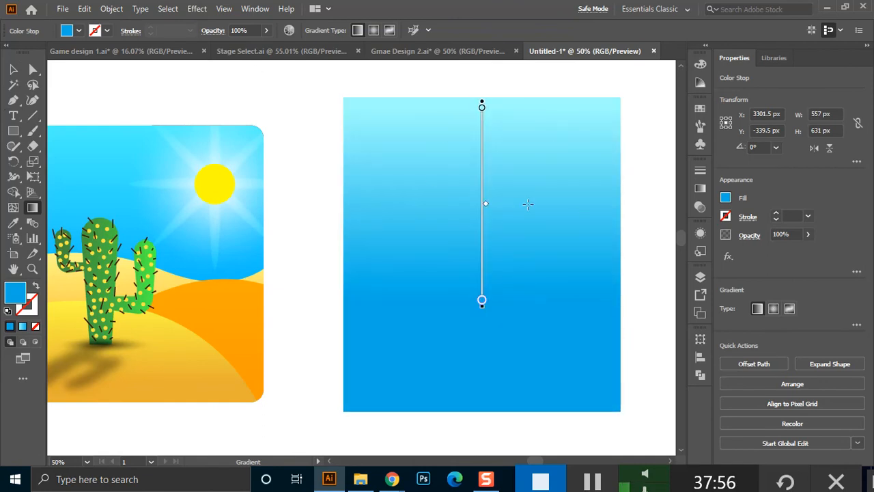
drag(481, 138, 482, 333)
click(13, 69)
click(474, 211)
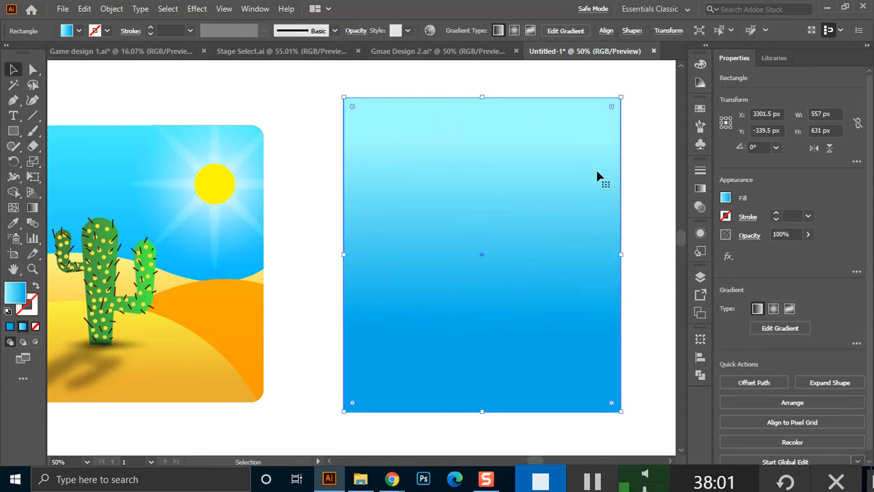
Lock the gradient sky rectangle so it cannot be selected or moved.
click(650, 216)
click(479, 200)
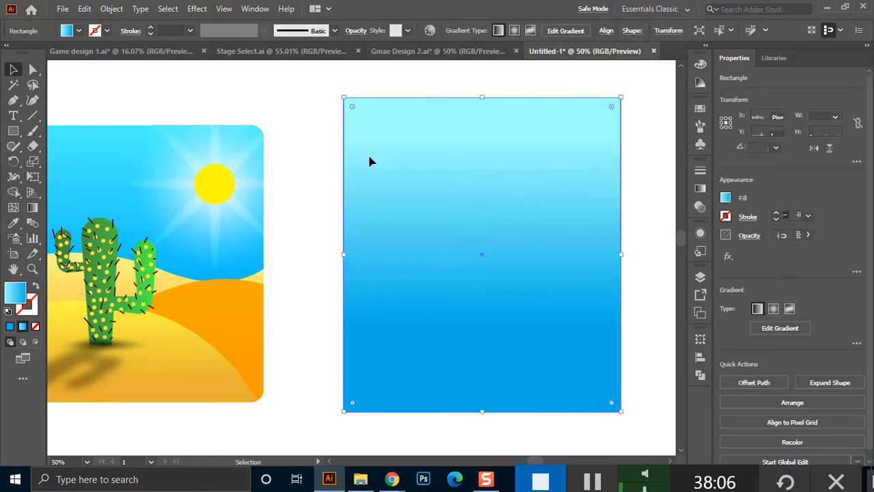
key(ctrl+shift+a)
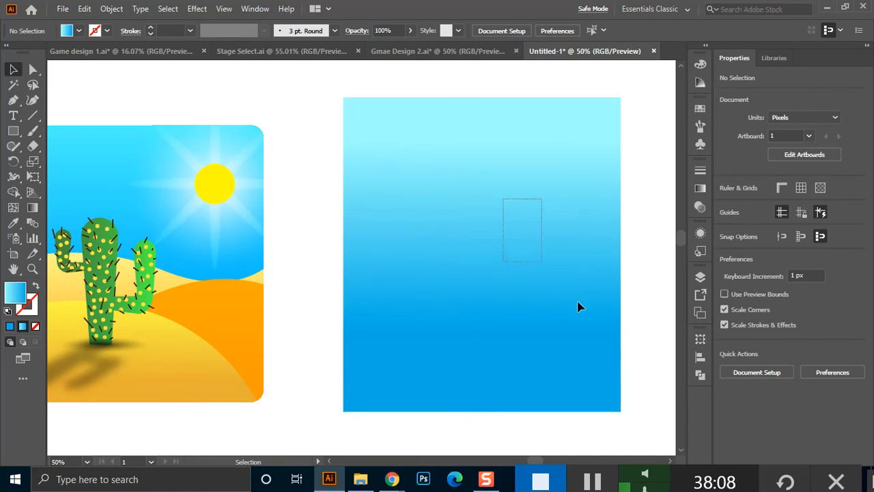
Draw a closed hill shape with the Pen tool over the rectangle's lower half, its wavy top edge dipping right of centre.
drag(308, 236, 353, 232)
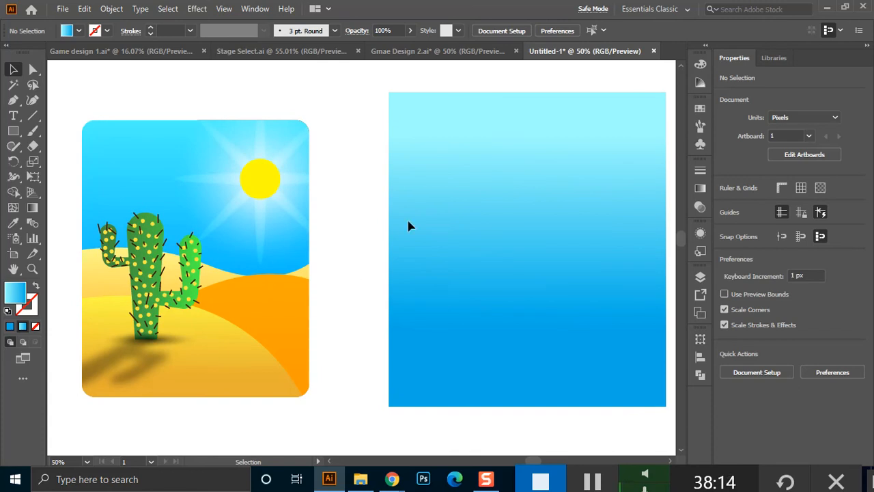
scroll(437, 215, right, 2)
click(13, 101)
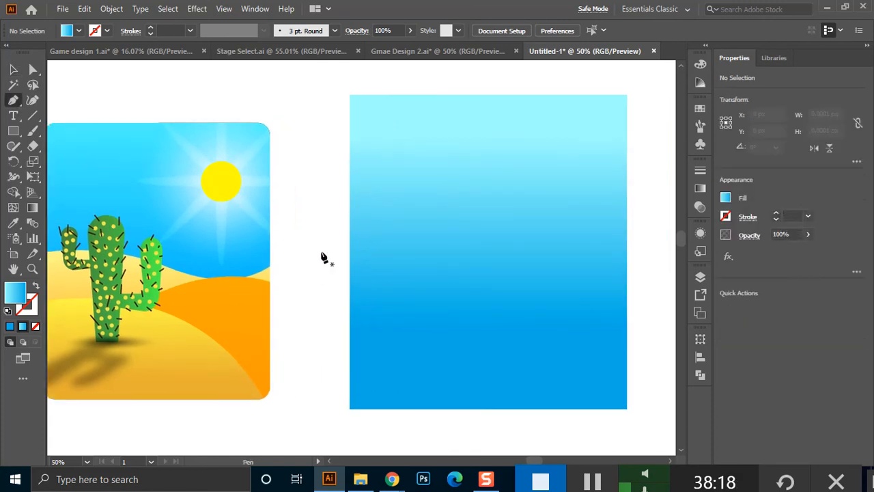
click(334, 226)
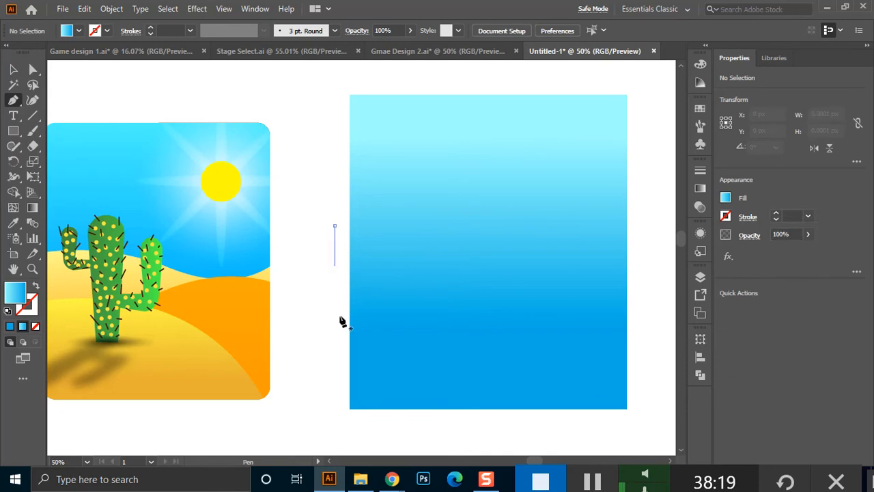
click(335, 415)
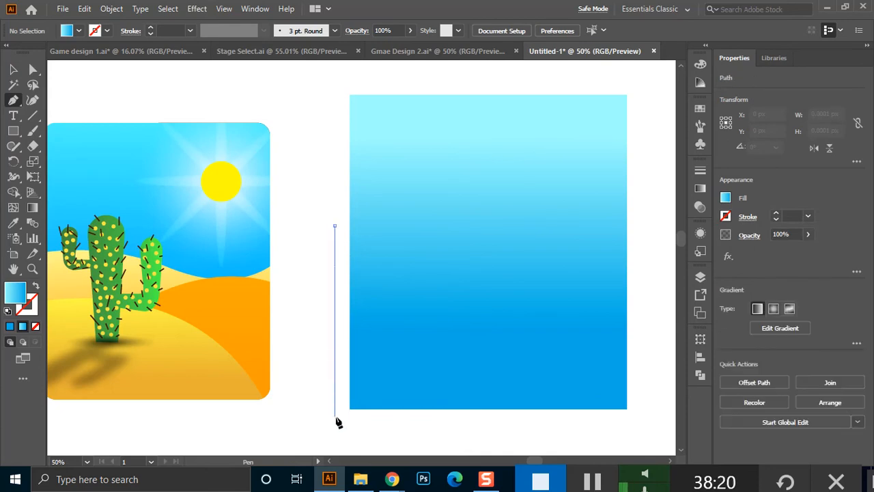
click(637, 415)
click(636, 234)
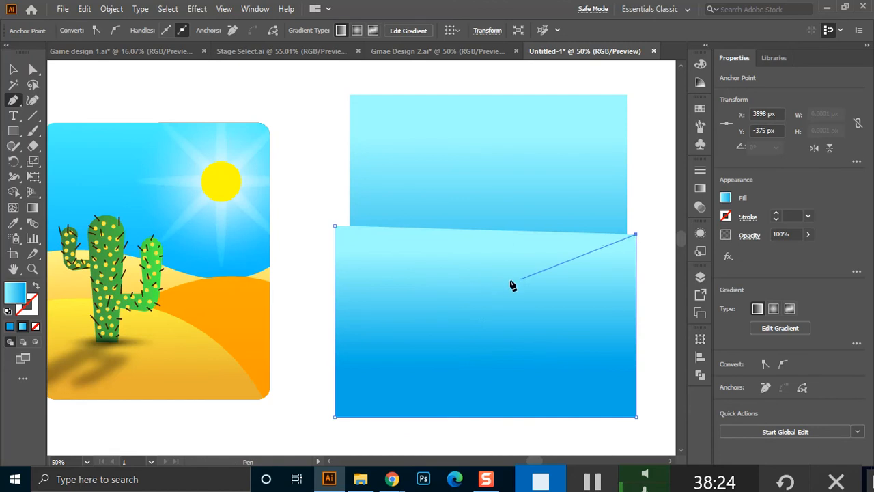
drag(493, 289, 414, 253)
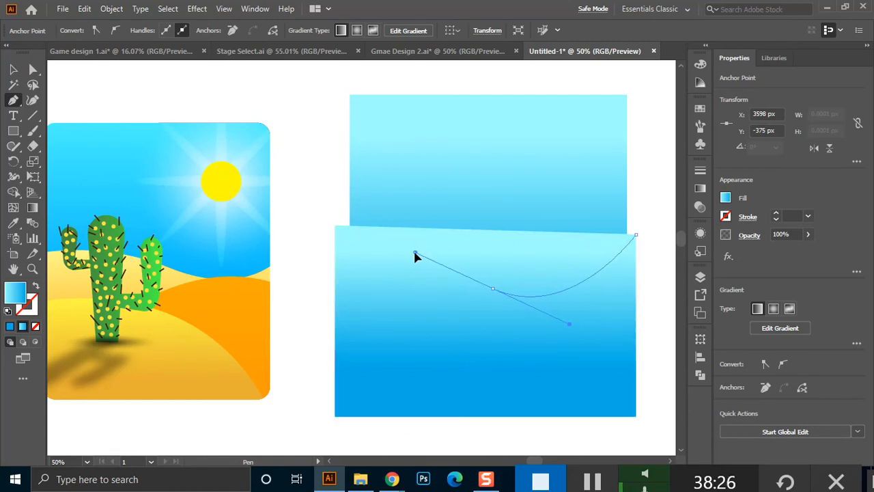
drag(335, 227, 222, 232)
drag(415, 256, 447, 256)
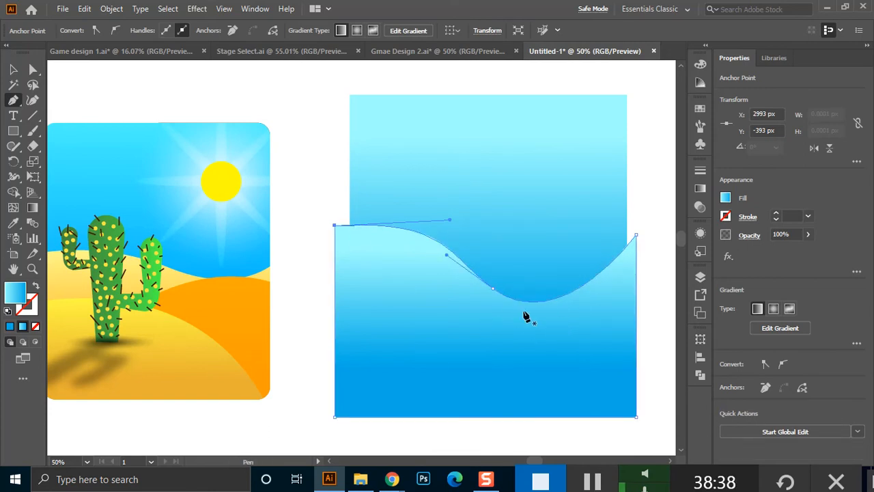
Select the wavy hill and recolour its gradient's start stop to lime green, #c4ff52.
key(v)
click(454, 373)
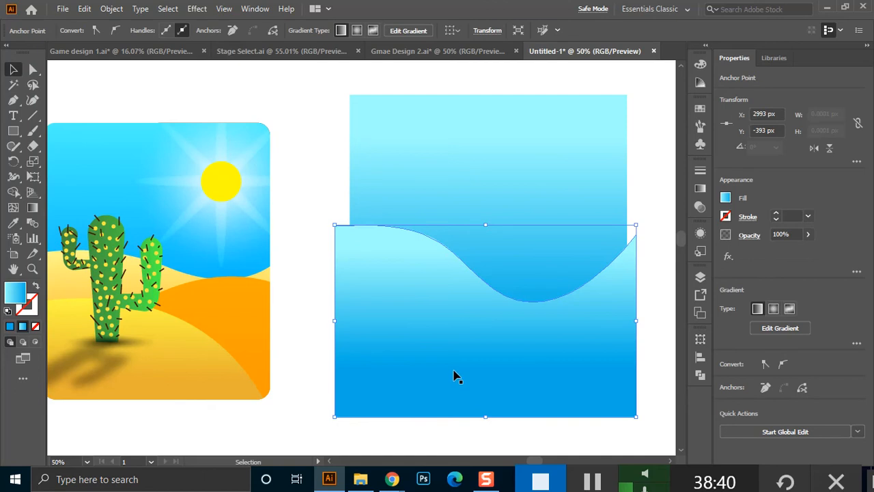
click(700, 192)
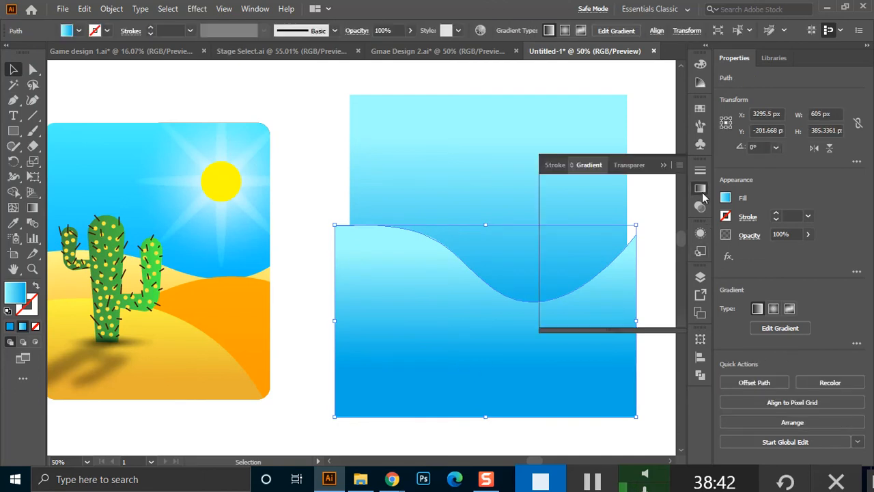
click(549, 285)
double_click(548, 285)
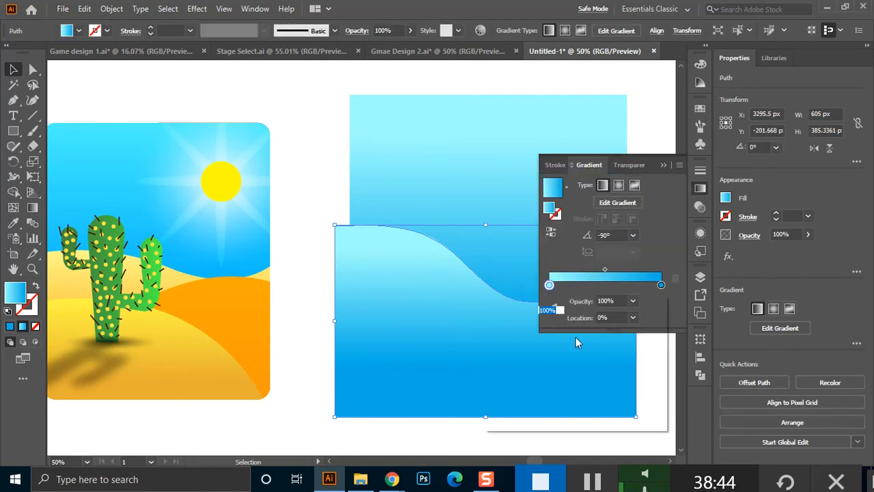
drag(602, 376, 575, 377)
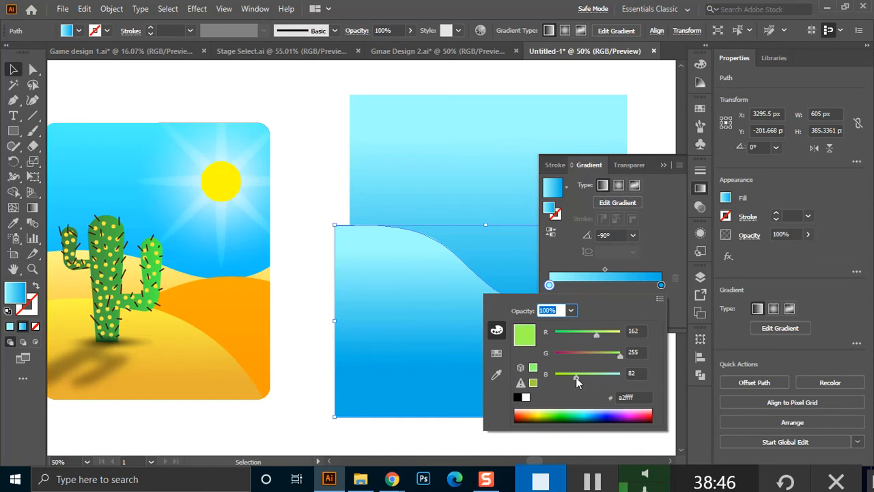
click(606, 336)
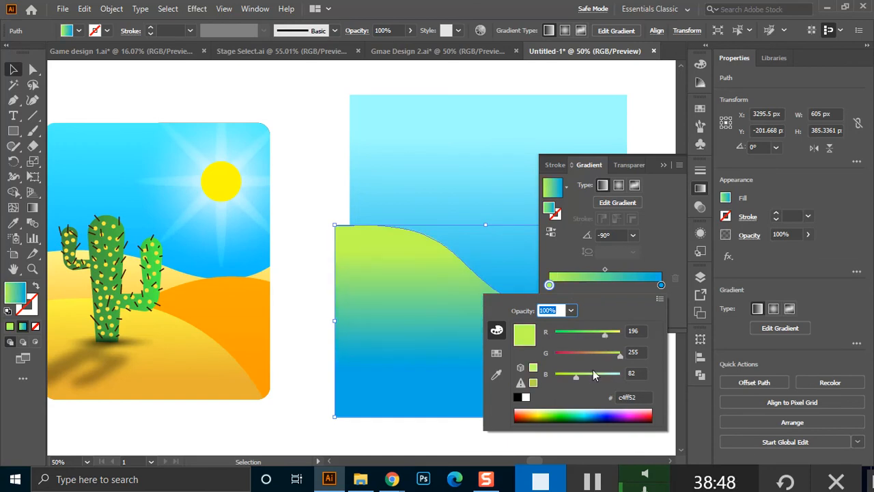
Recolour the wavy hill gradient's end stop from blue to golden yellow, #f4d35b.
click(661, 284)
double_click(661, 284)
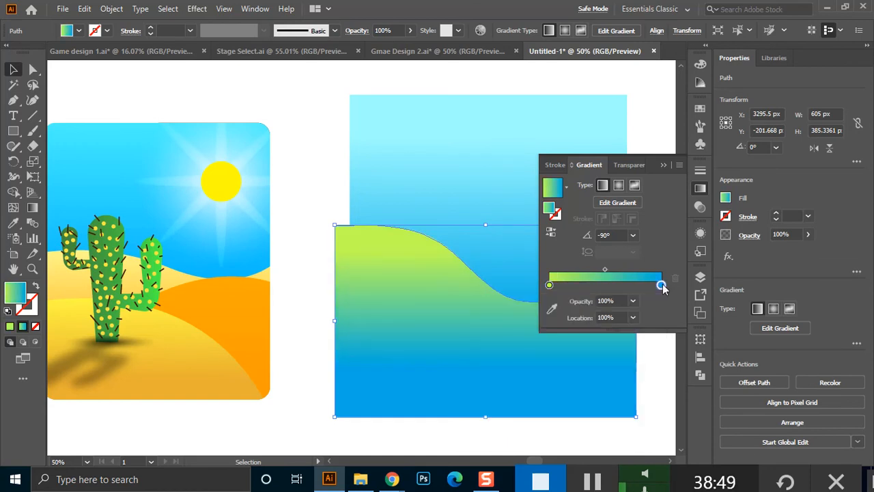
click(591, 334)
drag(571, 375, 566, 373)
click(616, 334)
click(613, 354)
click(579, 373)
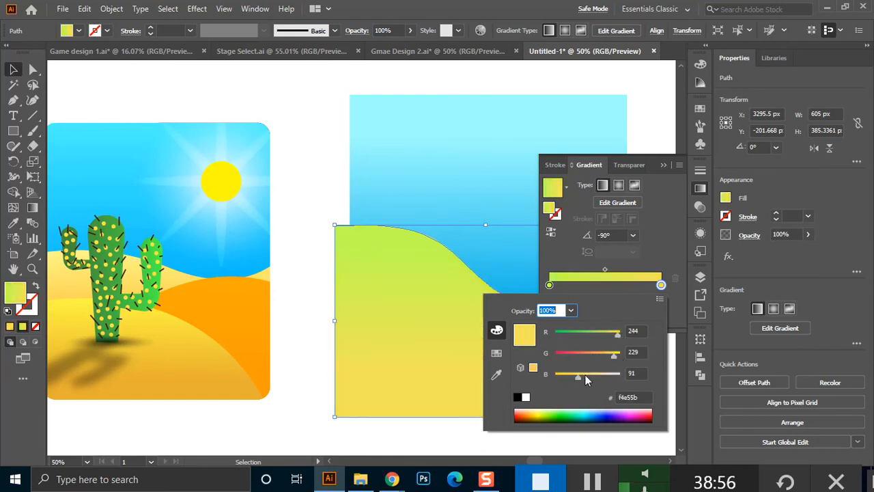
click(606, 354)
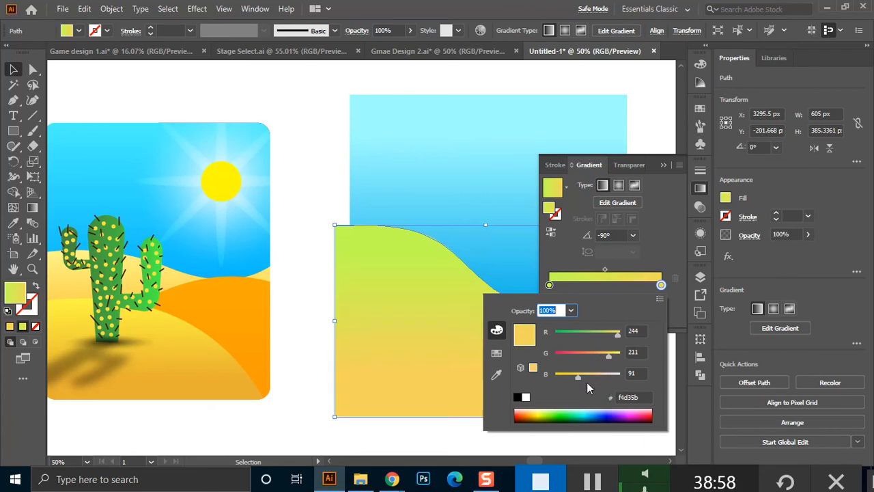
Change the wavy hill gradient's start stop to pale cream, #ffffbf.
click(550, 285)
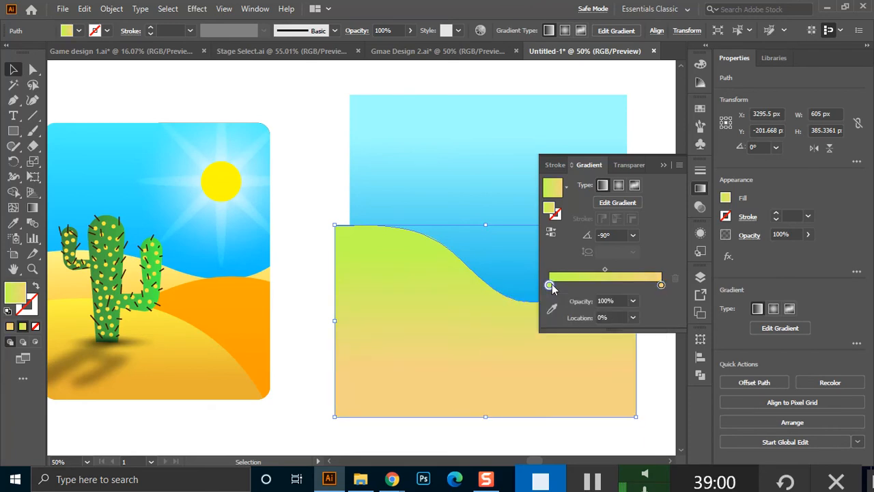
double_click(548, 285)
drag(605, 336, 638, 333)
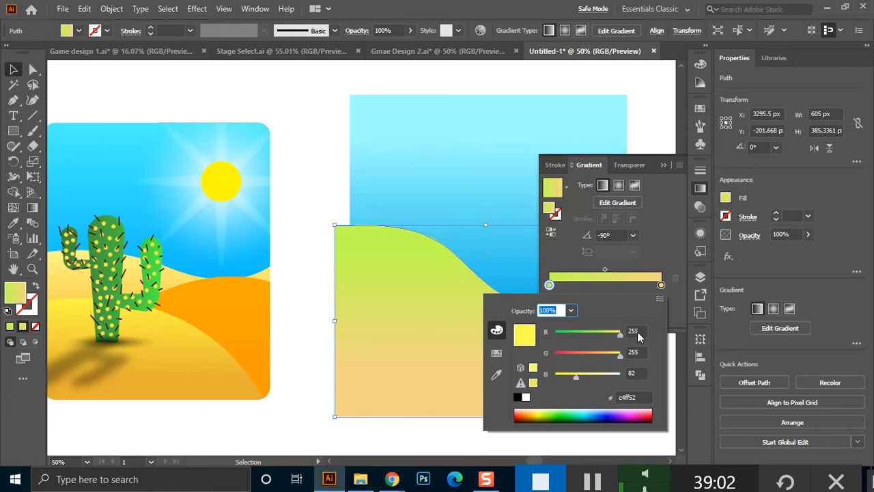
drag(598, 375, 605, 379)
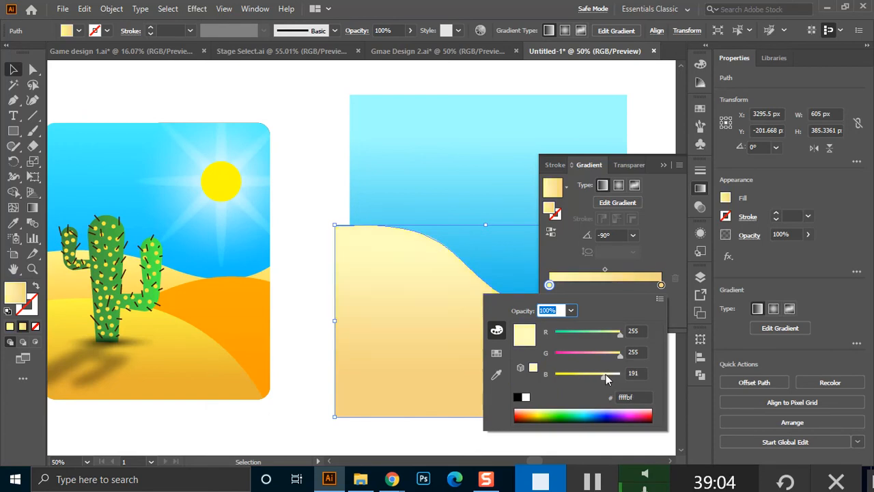
Fine-tune the blue component of the wavy hill gradient's end stop to a warm sand gold and deselect the hill.
click(660, 284)
double_click(661, 286)
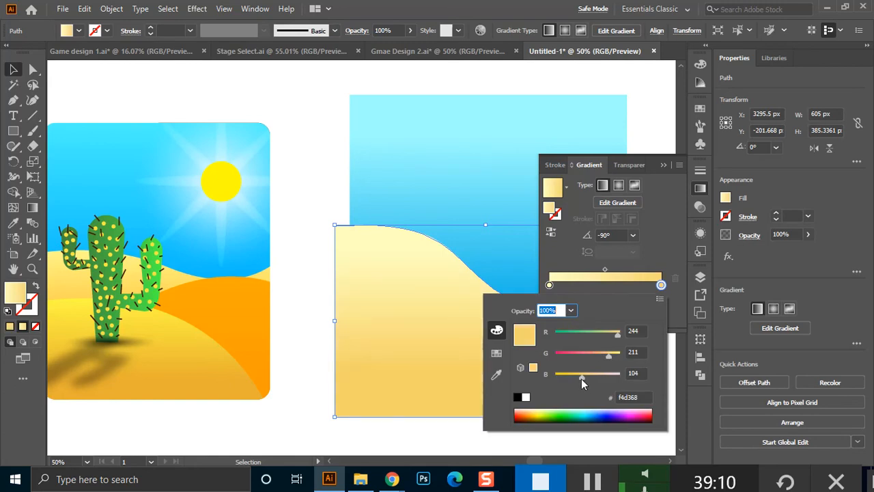
drag(579, 378, 579, 378)
click(326, 210)
click(657, 352)
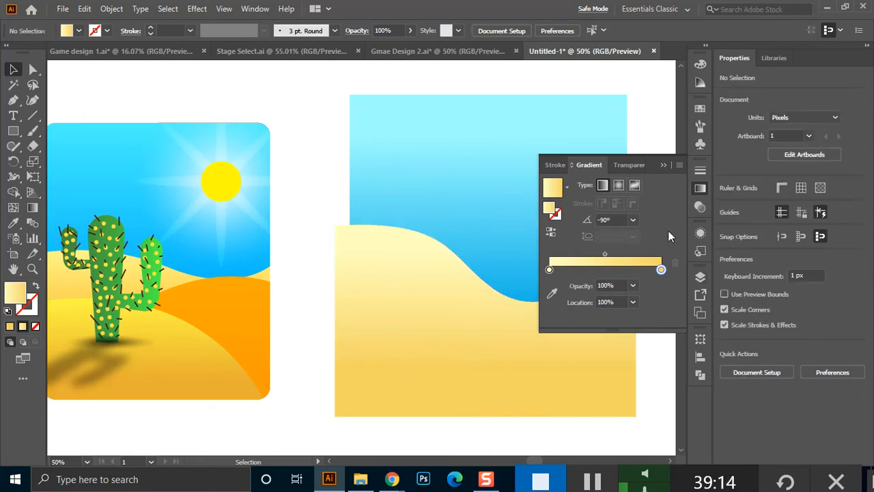
click(663, 164)
Draw a closed front dune about 635 px wide and 332 px tall with the Pen tool, its top edge arching down to the lower-right corner.
drag(510, 324, 532, 303)
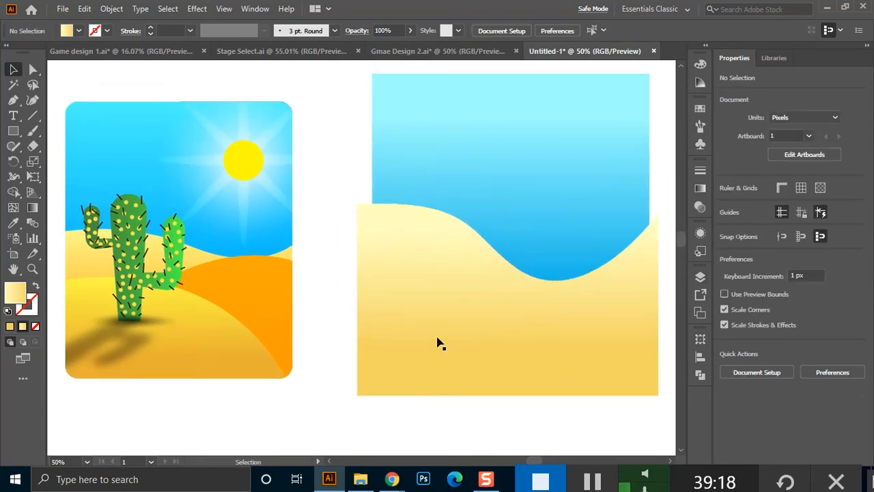
key(p)
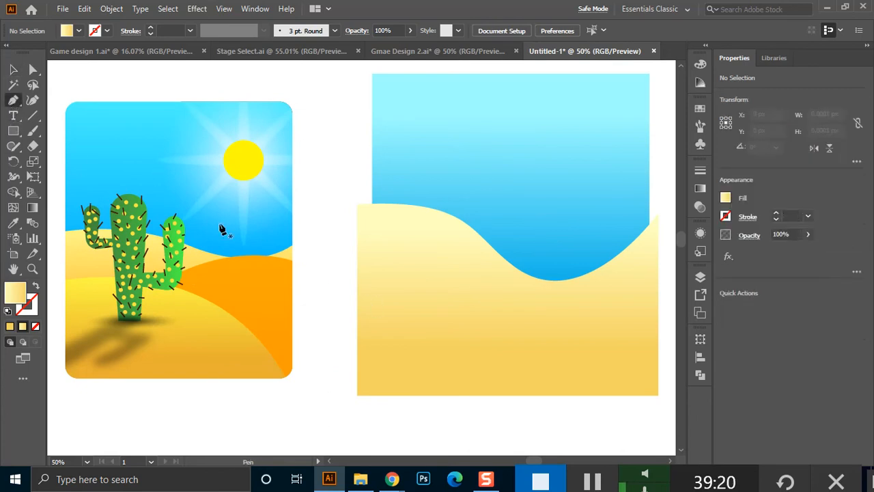
drag(341, 259, 341, 299)
shift+click(342, 423)
click(658, 423)
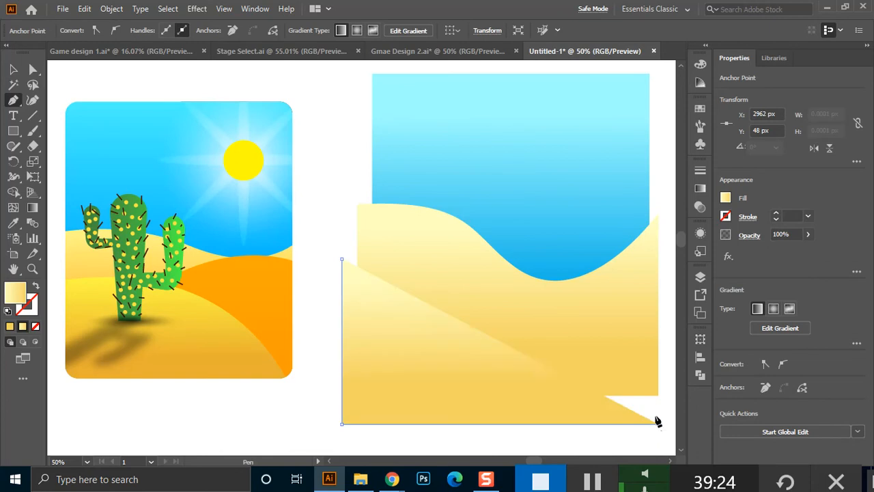
drag(342, 260, 106, 243)
click(14, 69)
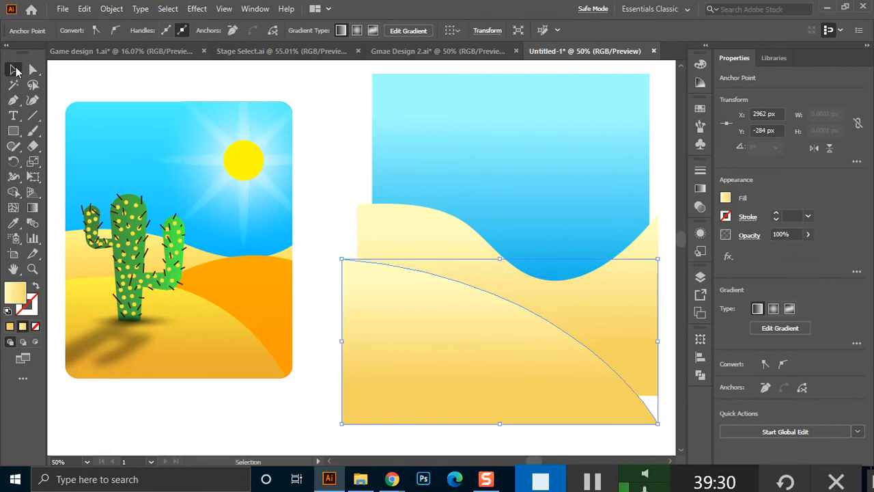
Recolour the front dune gradient's start stop to bright yellow by lowering its blue component.
click(486, 373)
click(700, 188)
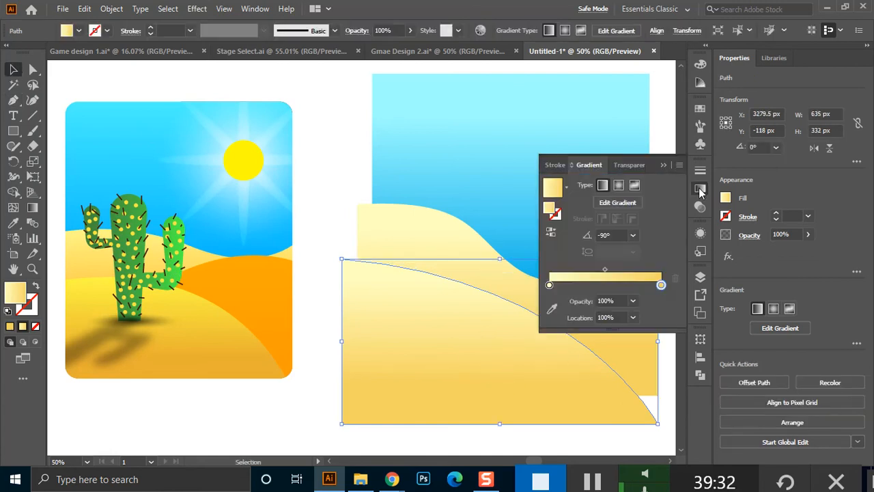
double_click(549, 284)
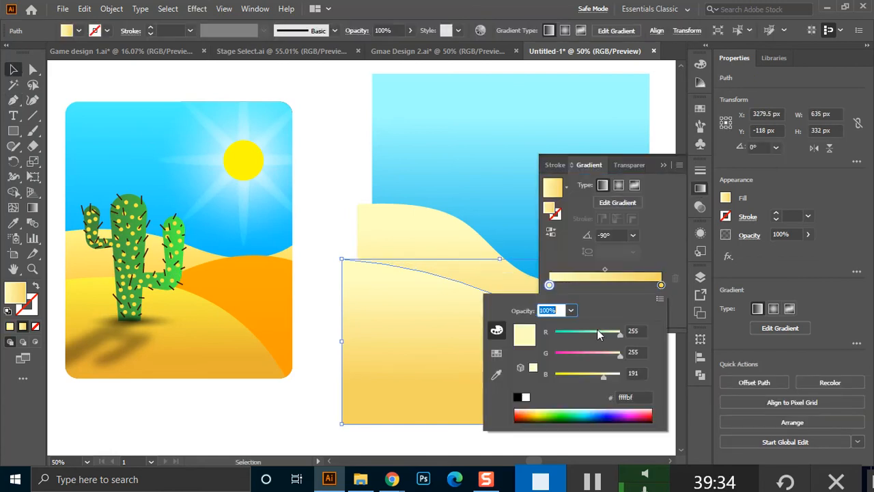
drag(604, 378, 571, 374)
Set the front dune gradient's end stop to dark golden orange, #d49a20, and deselect the dune.
click(659, 285)
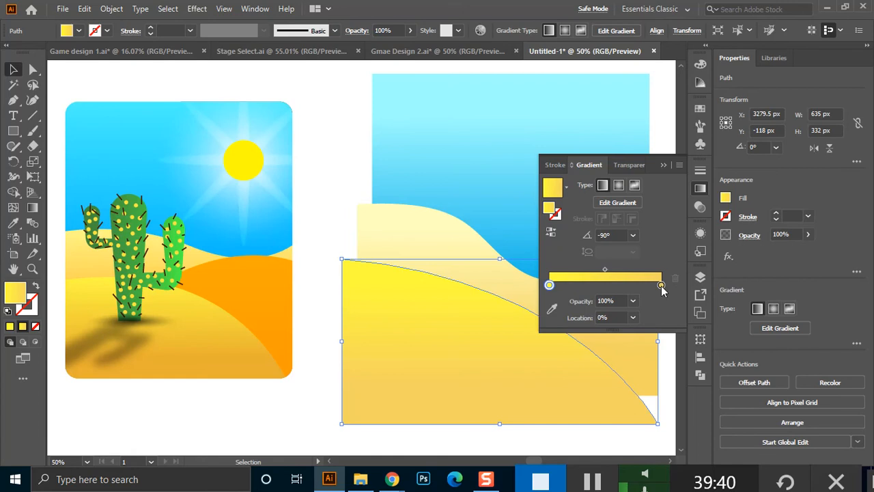
double_click(660, 284)
drag(579, 376, 565, 376)
drag(608, 355, 598, 355)
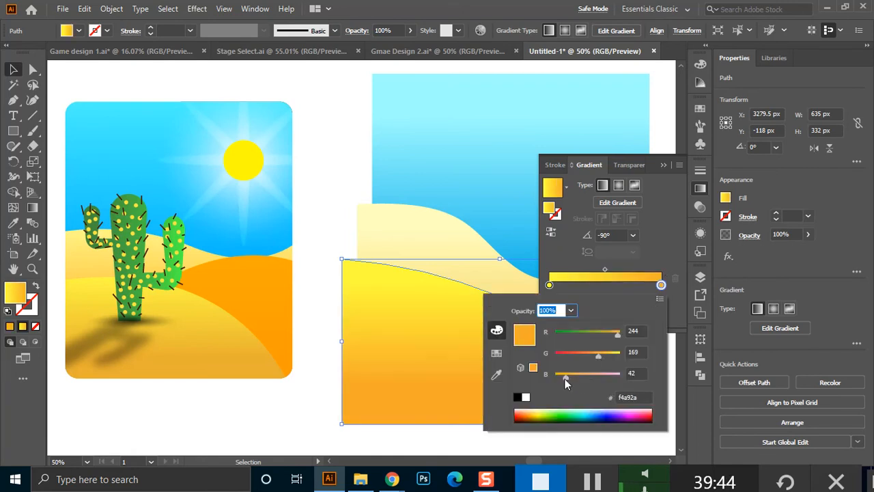
drag(614, 336, 607, 346)
drag(574, 379, 564, 375)
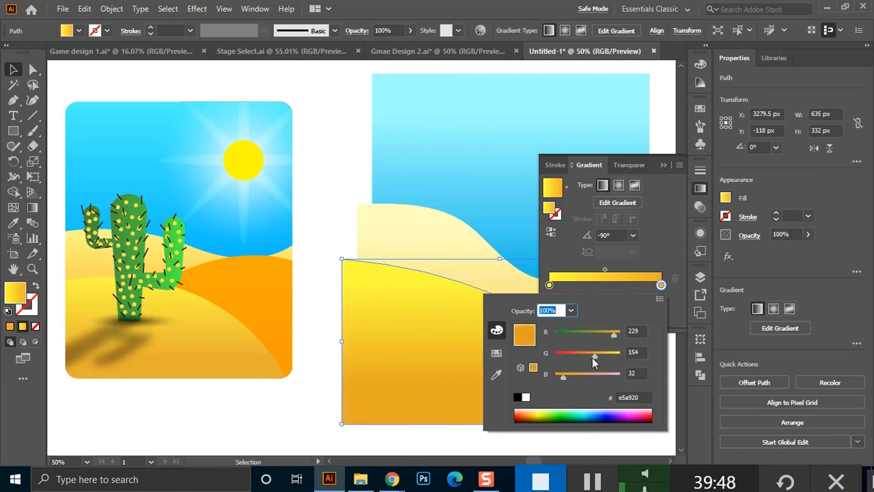
drag(616, 335, 609, 335)
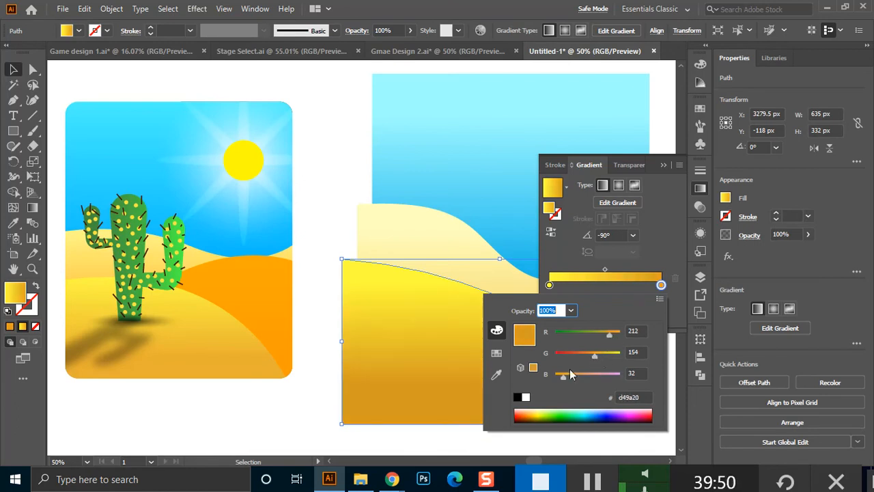
click(340, 209)
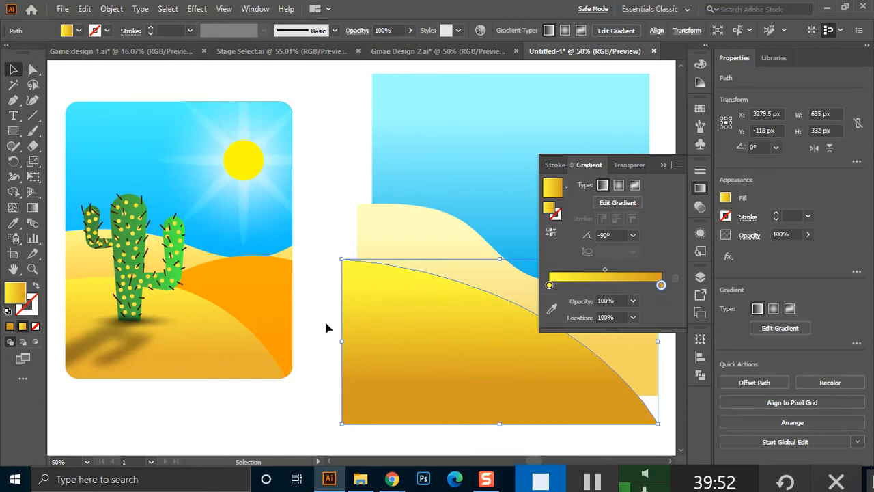
click(665, 166)
Redirect the front dune's gradient diagonally, from yellow above its upper-right slope to dark gold near the bottom edge left of centre.
click(497, 371)
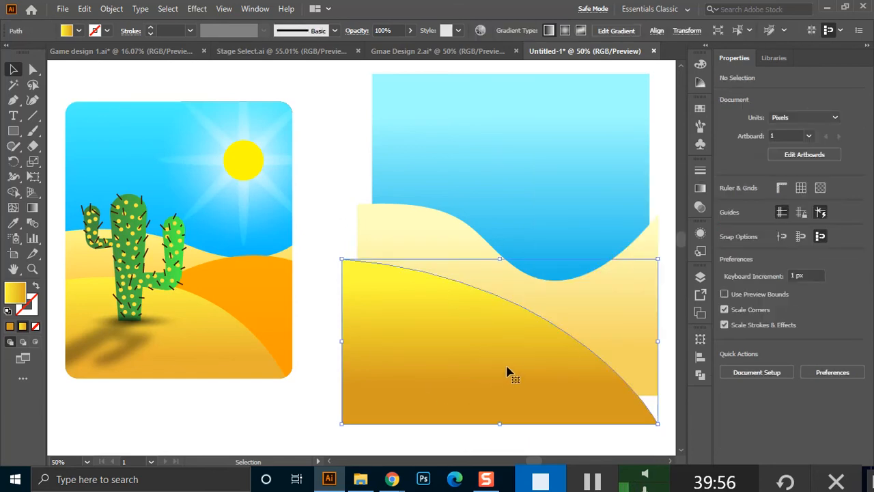
click(34, 209)
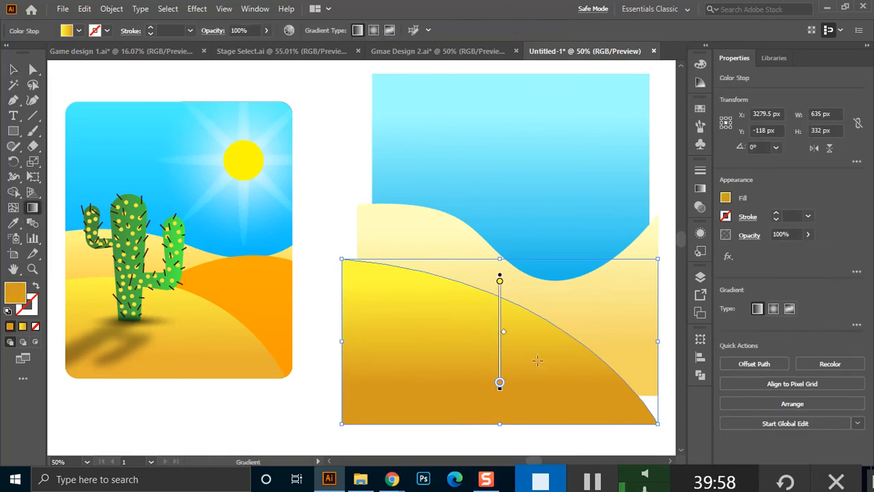
drag(536, 306, 424, 413)
mouse_move(535, 269)
mouse_down()
mouse_move(429, 391)
mouse_move(434, 412)
mouse_move(465, 409)
mouse_up()
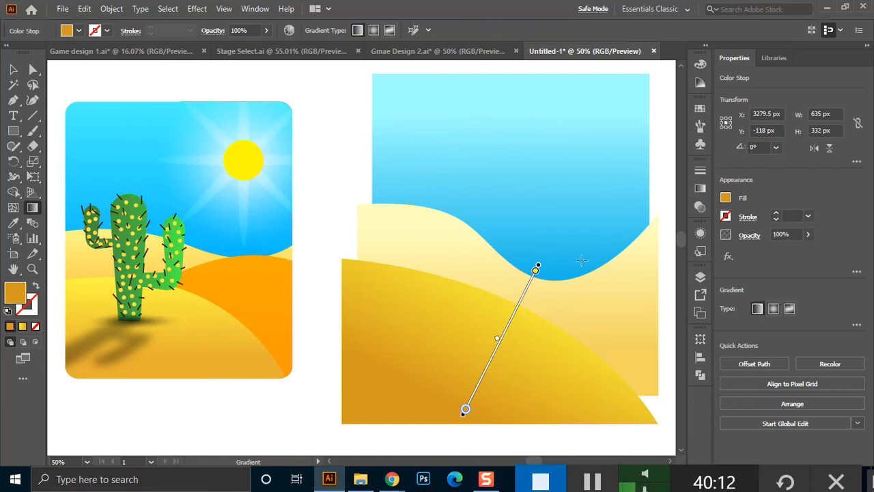
click(13, 69)
click(557, 384)
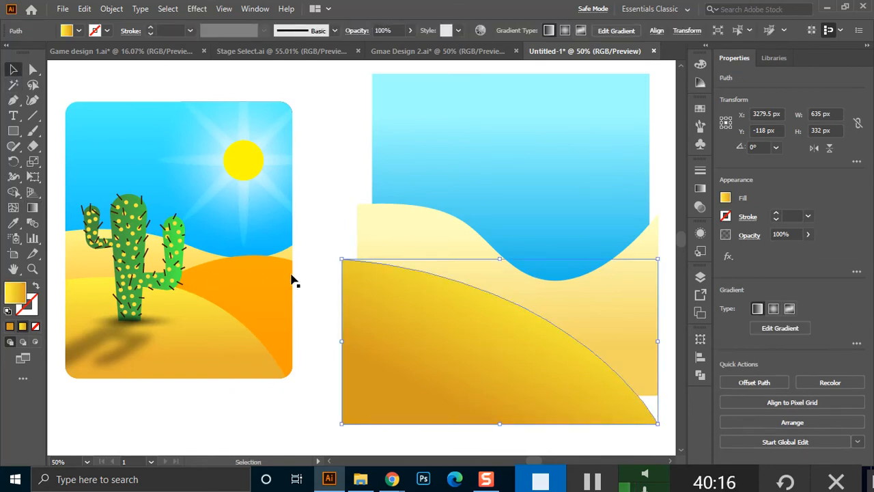
click(95, 76)
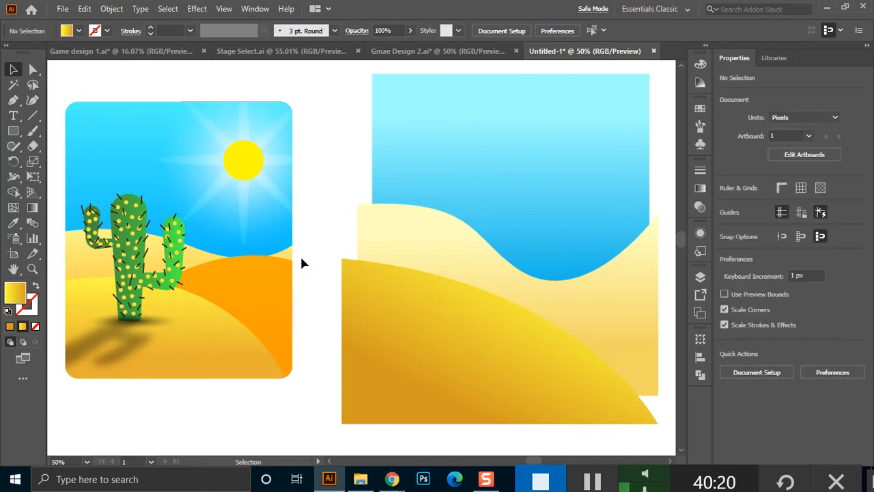
Draw a closed third dune about 499 px wide and 335 px tall with a gently arched top, and send it behind the front dune.
click(13, 100)
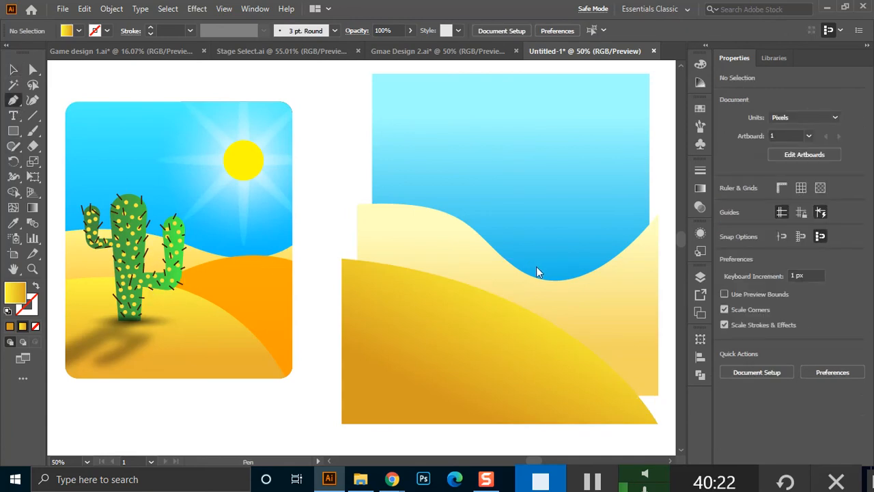
click(420, 282)
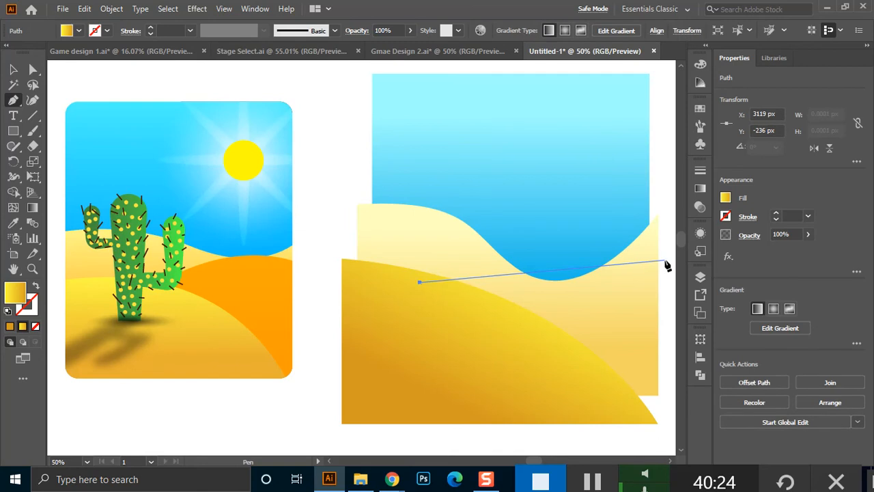
drag(667, 269, 653, 302)
click(566, 270)
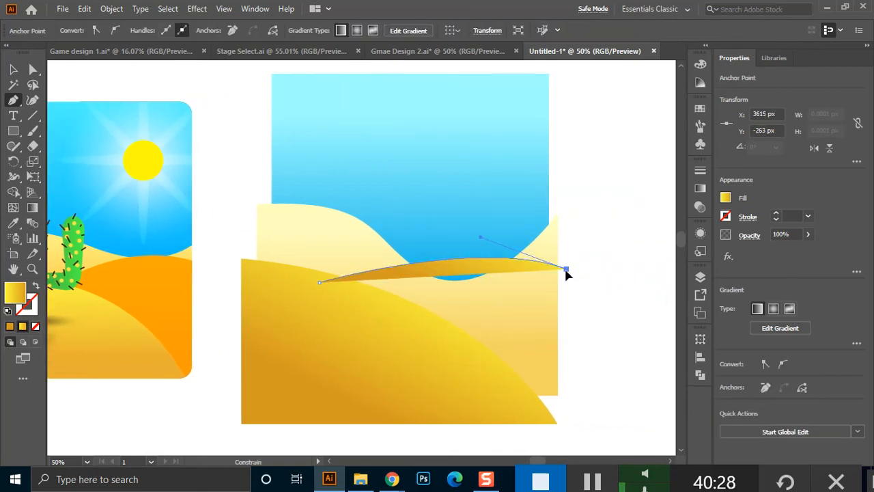
click(566, 423)
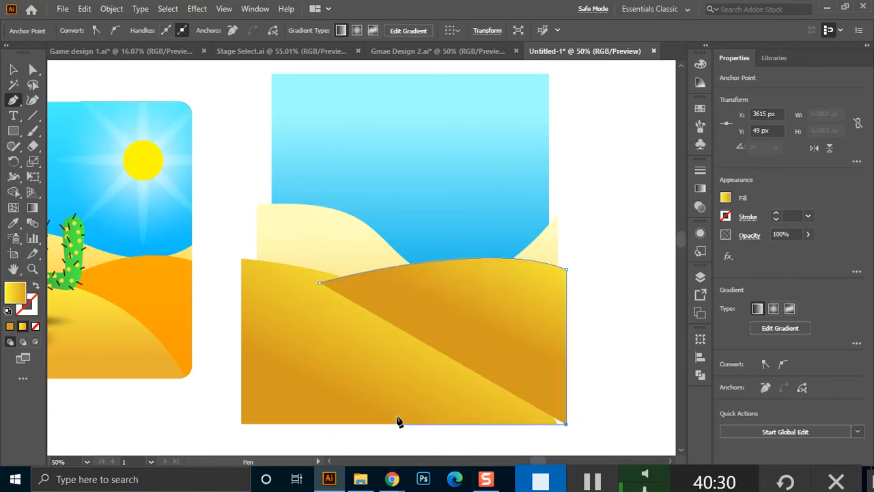
click(318, 423)
click(319, 280)
key(v)
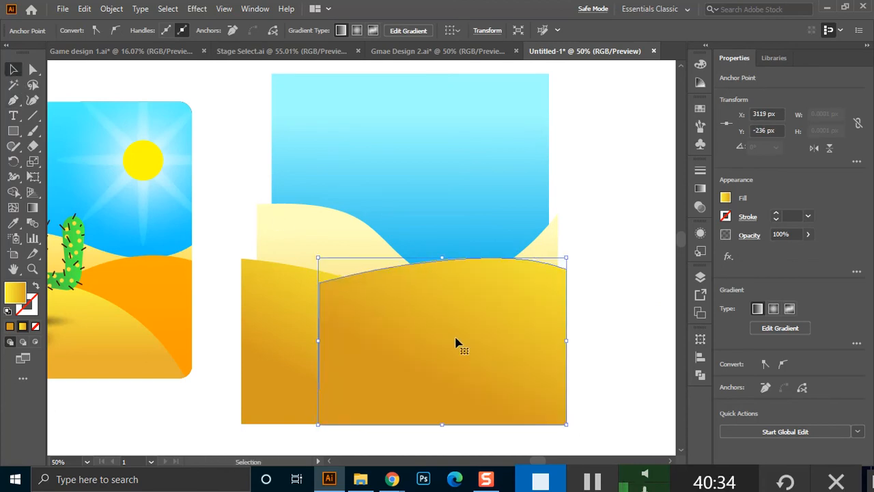
key(ctrl+[)
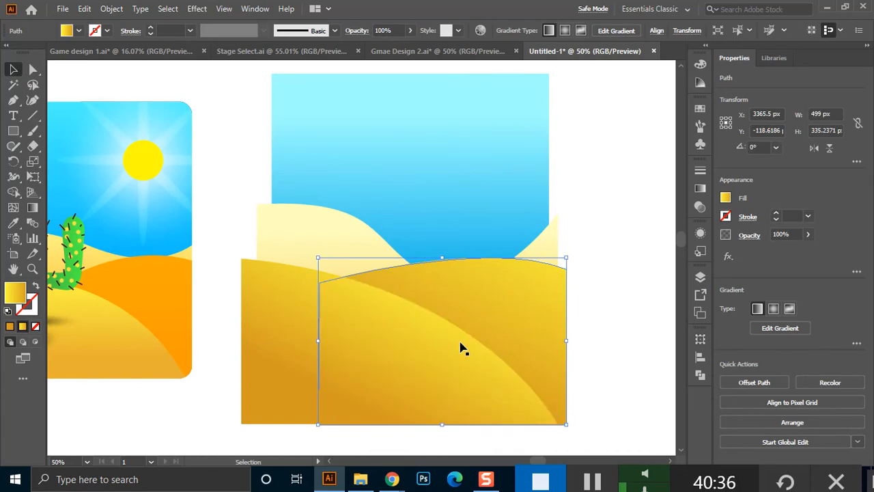
Recolour the third dune gradient's start stop to a softer yellow, #ffff66.
click(591, 276)
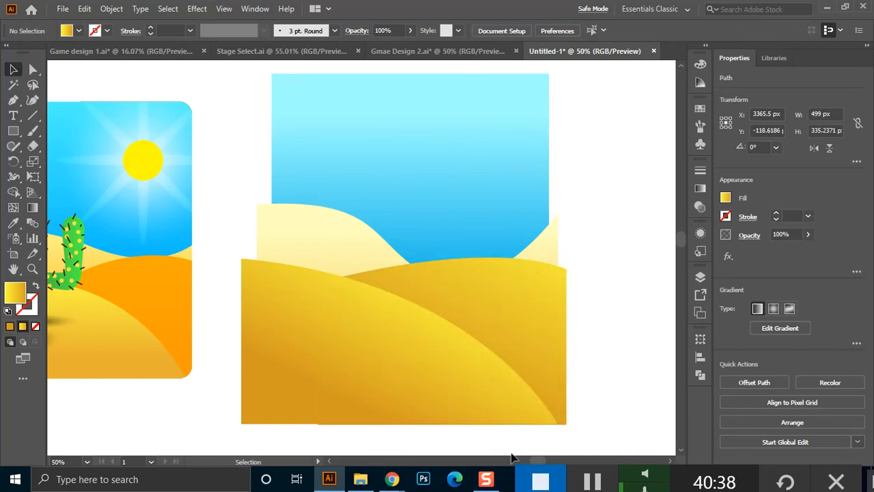
scroll(484, 372, down, 1)
drag(453, 330, 474, 343)
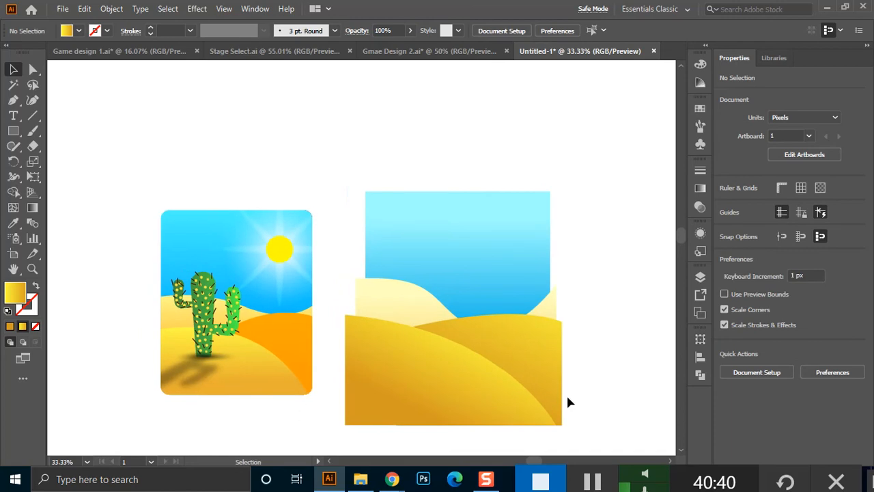
click(517, 358)
key(ctrl+F9)
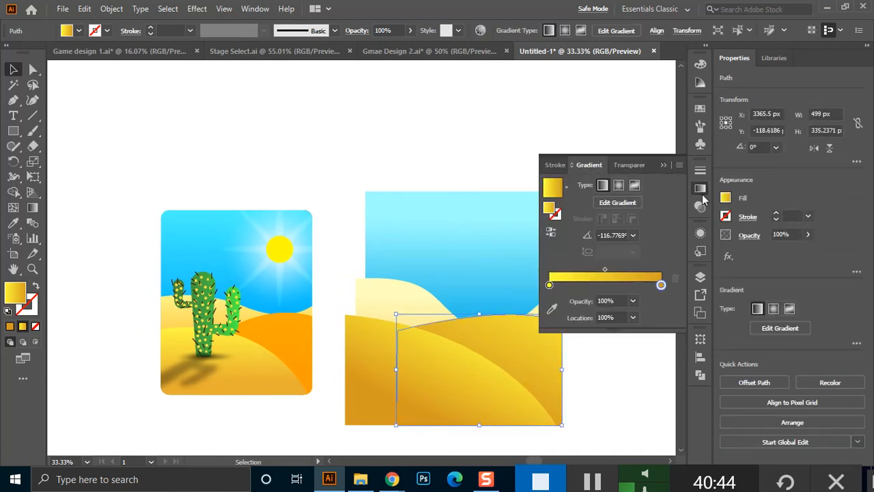
double_click(549, 285)
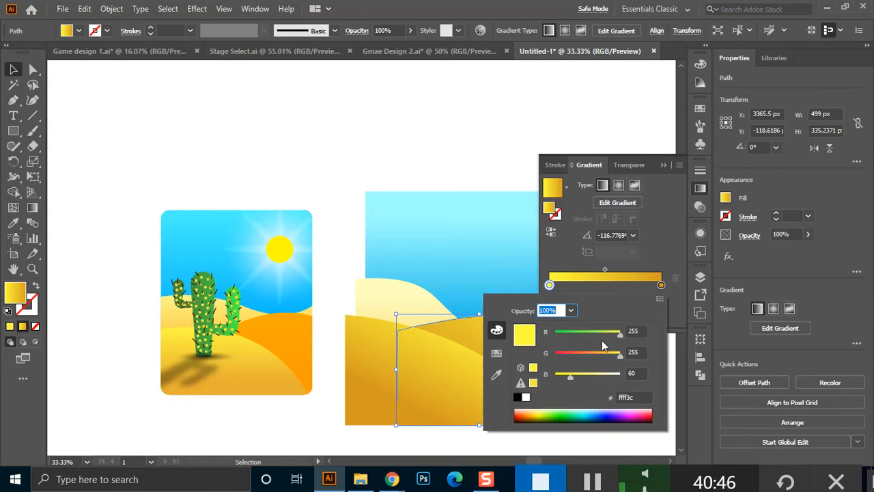
drag(576, 373, 581, 375)
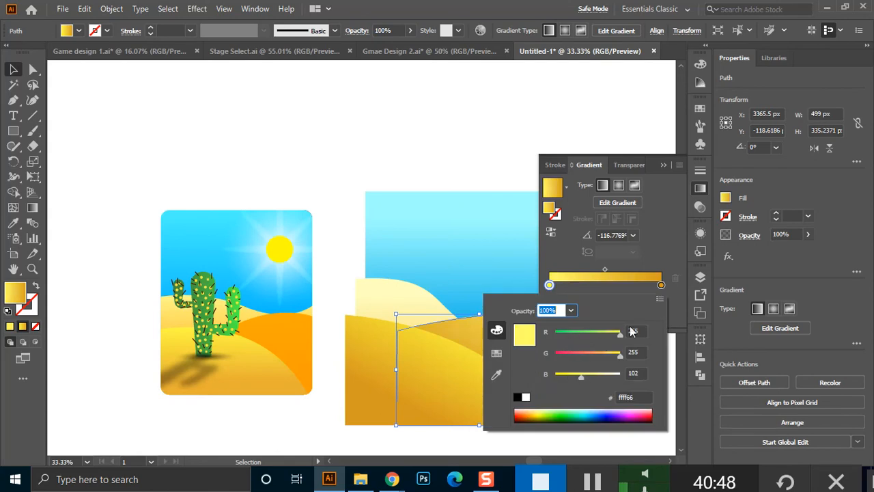
Set the third dune gradient's end stop to dark gold with red 209 and green 169, and deselect the dune.
click(661, 285)
double_click(660, 285)
drag(595, 353, 605, 349)
click(581, 375)
click(619, 331)
click(608, 333)
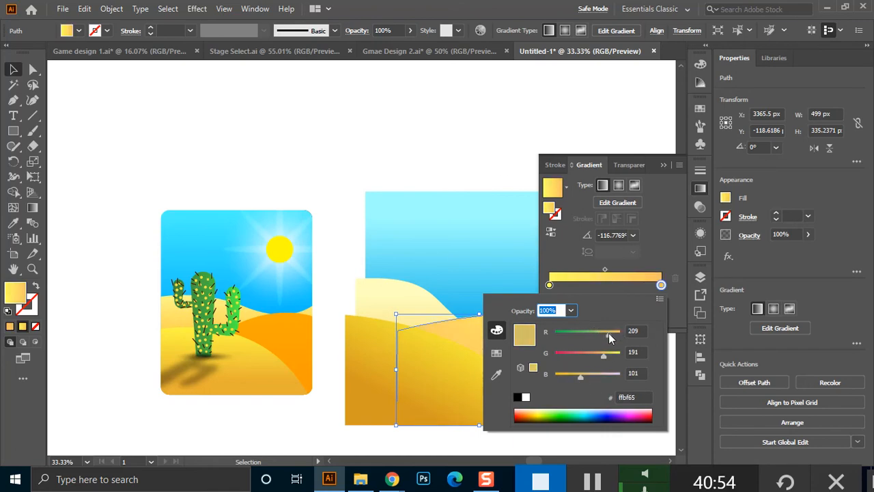
click(598, 352)
click(571, 375)
click(565, 375)
click(487, 140)
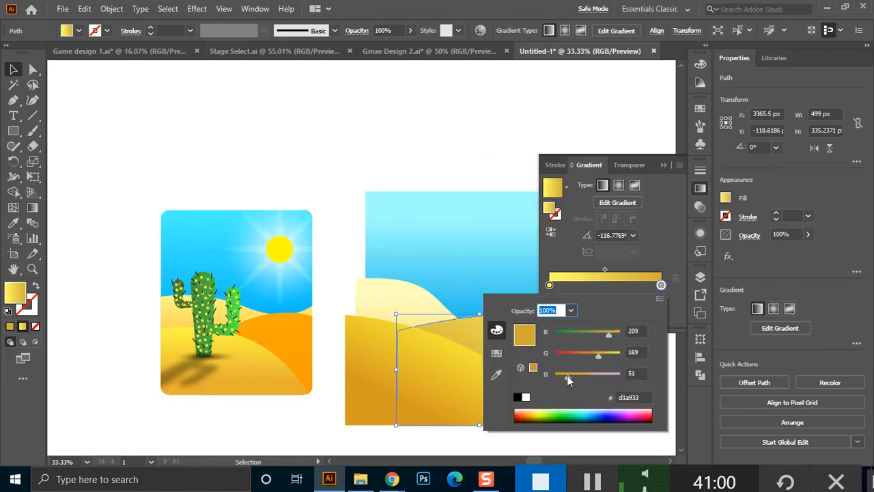
click(503, 151)
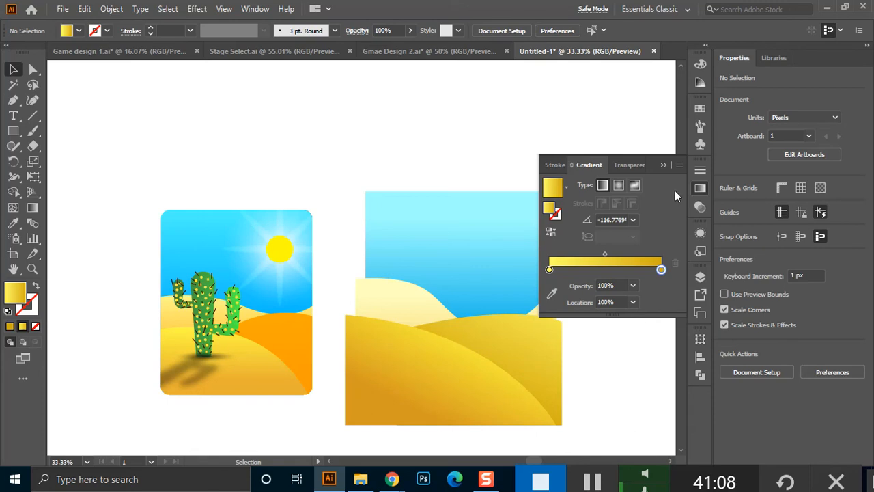
Recolour the back dune gradient's start stop to a warmer pale yellow, #ffff89.
click(400, 297)
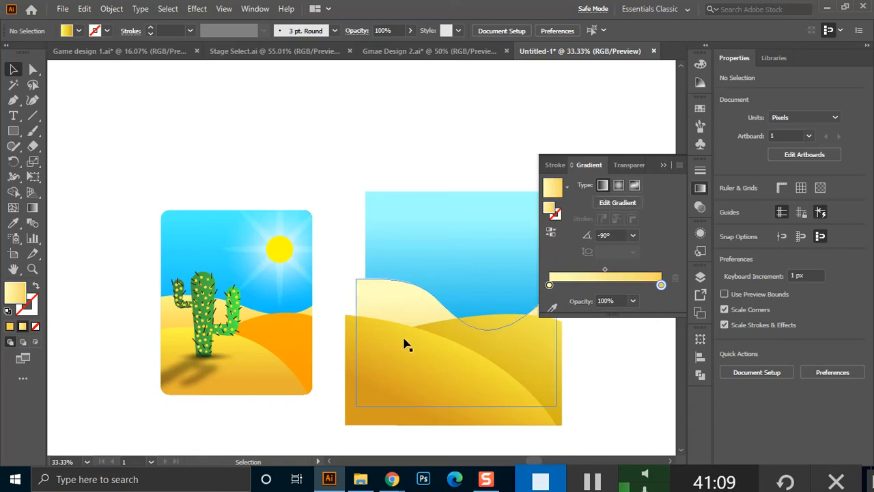
click(549, 285)
double_click(549, 285)
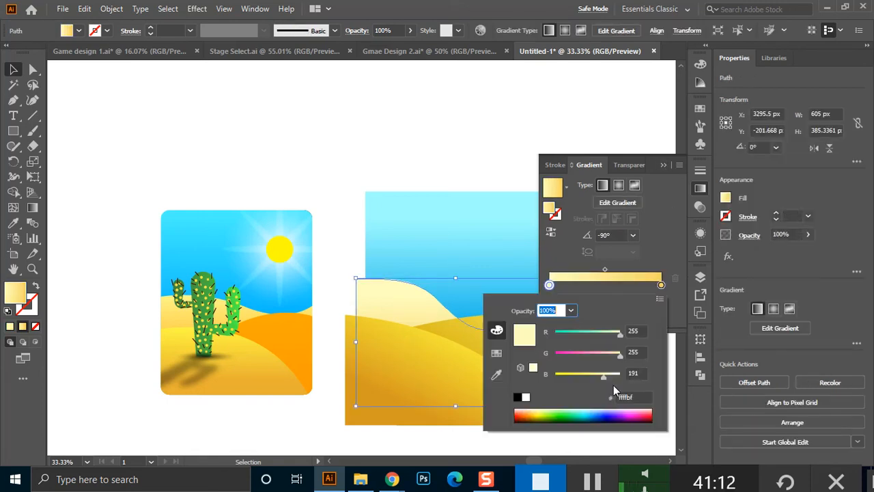
drag(601, 377, 589, 377)
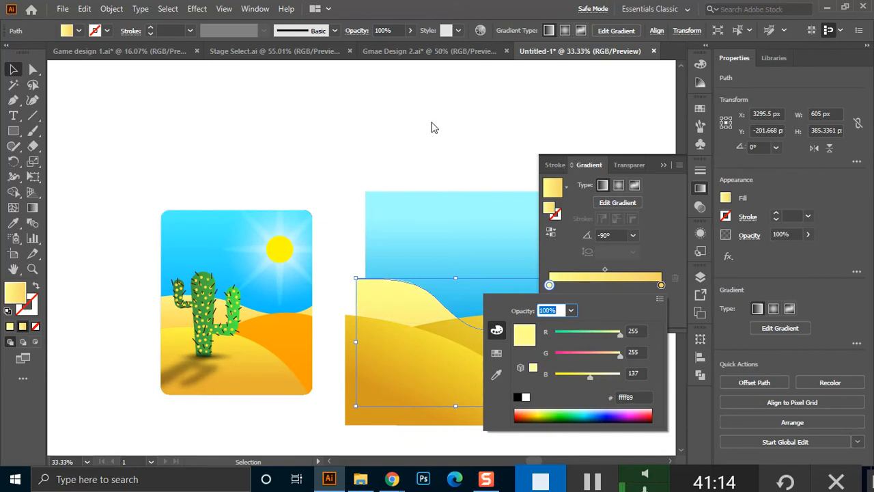
click(472, 149)
click(499, 182)
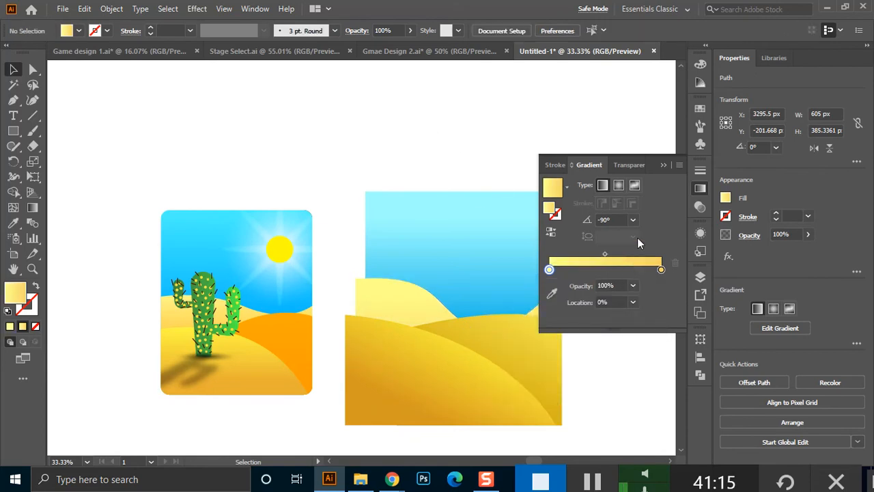
click(663, 163)
Widen the back dune on both sides to about 793 px and stretch it slightly taller.
click(555, 306)
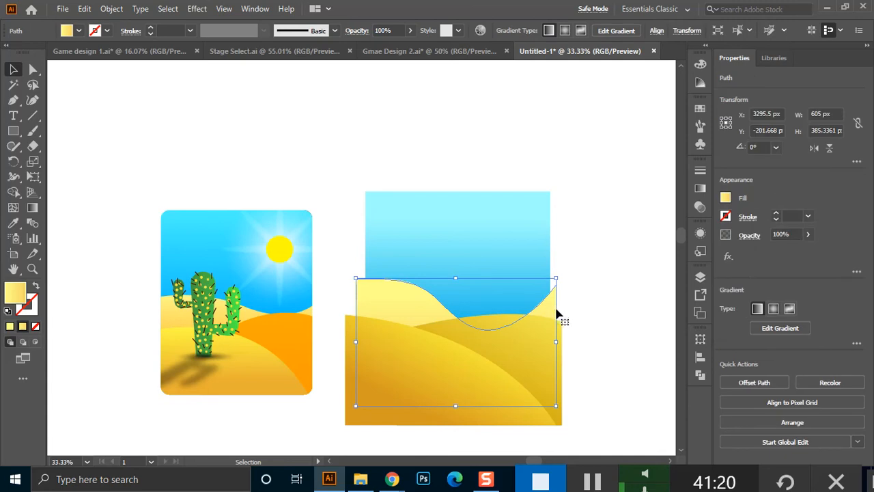
drag(557, 342, 589, 349)
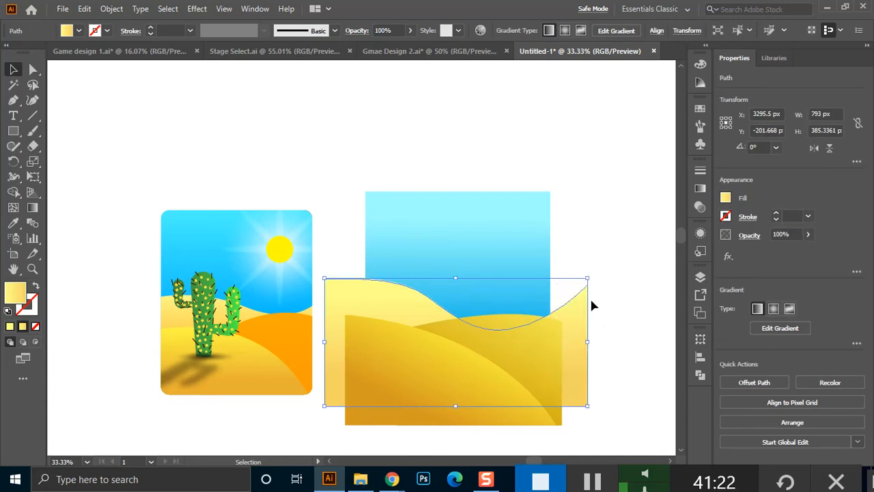
mouse_move(455, 277)
mouse_down()
mouse_move(455, 287)
mouse_move(456, 270)
mouse_up()
key(ctrl+shift+a)
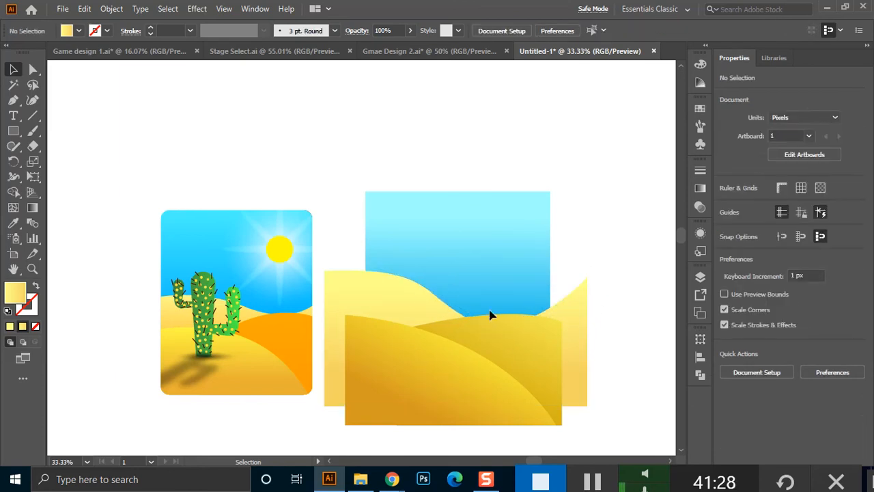
Shrink the back dune to about 665 px wide and 343 px tall, and deselect it.
click(404, 290)
drag(457, 270, 460, 283)
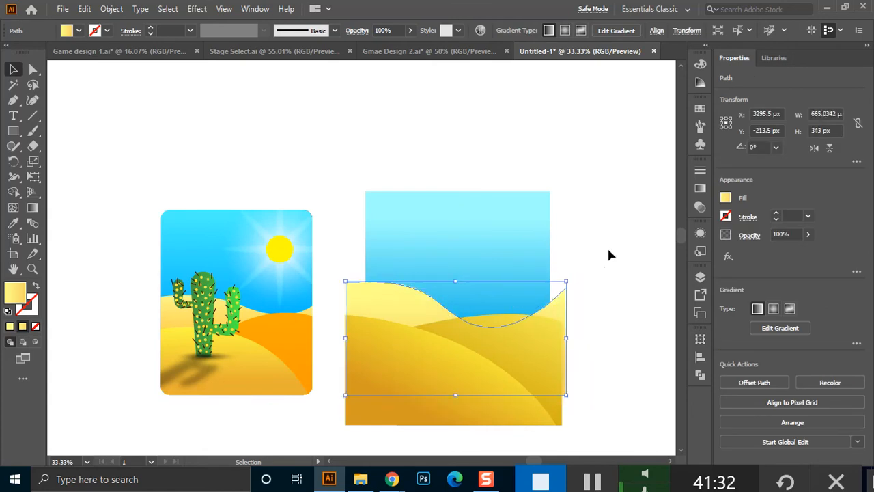
key(ctrl+shift+a)
Stretch the third dune vertically so its crest rises above the front dune, and narrow it from its left side.
click(511, 353)
drag(484, 319, 478, 304)
drag(398, 369, 414, 367)
mouse_move(485, 422)
mouse_down()
mouse_move(486, 455)
mouse_move(487, 420)
mouse_up()
click(568, 310)
drag(548, 319, 549, 323)
scroll(548, 322, up, 3)
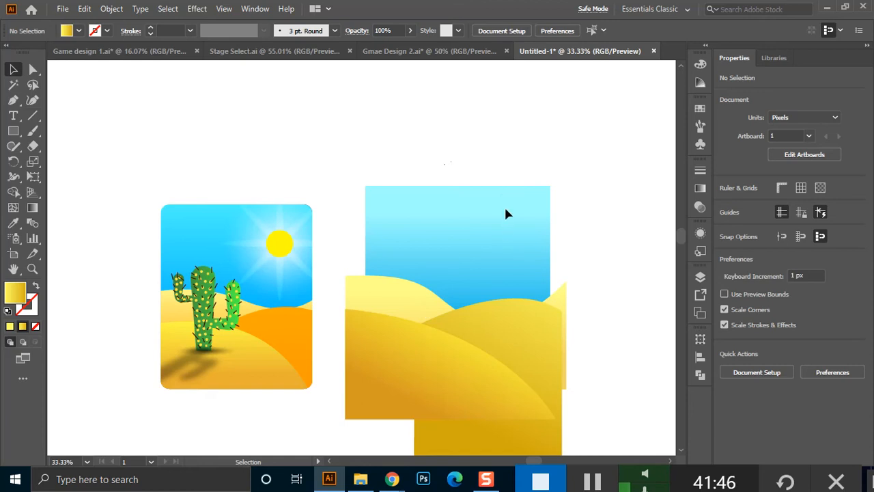
Draw a circle about 156 px in diameter above the reference card and fill it with the reference sun's flat yellow.
click(13, 130)
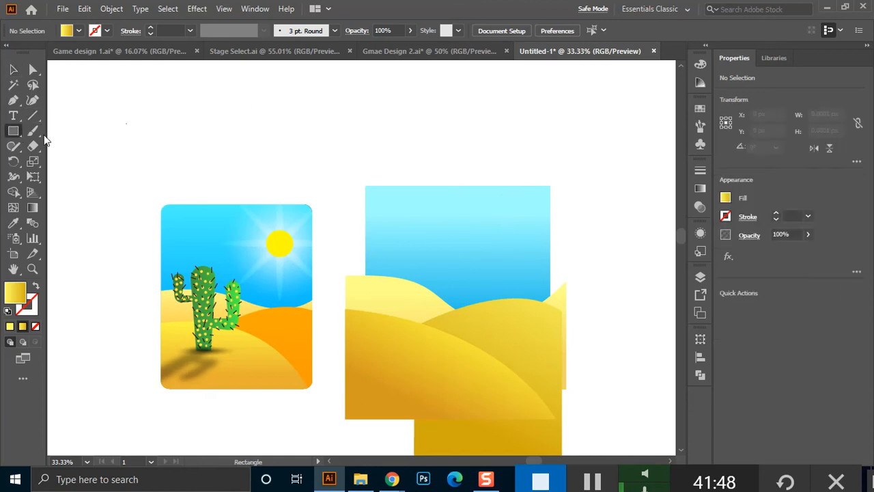
drag(13, 130, 73, 161)
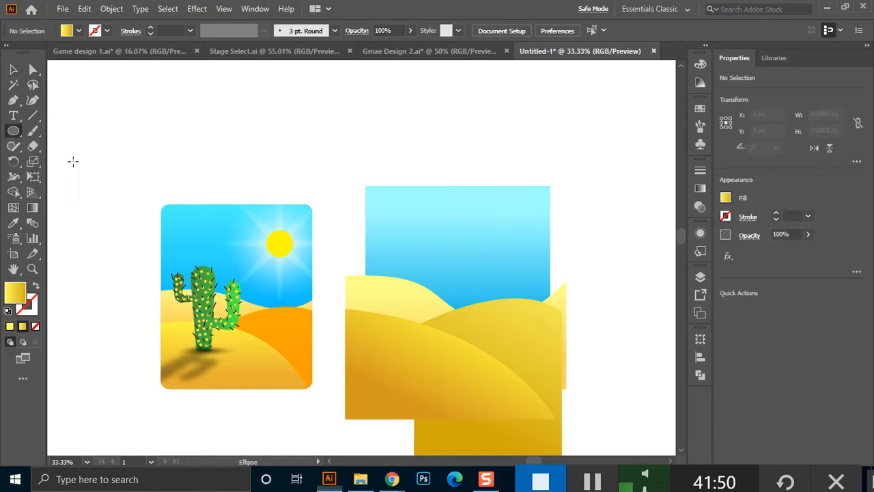
drag(228, 114, 279, 167)
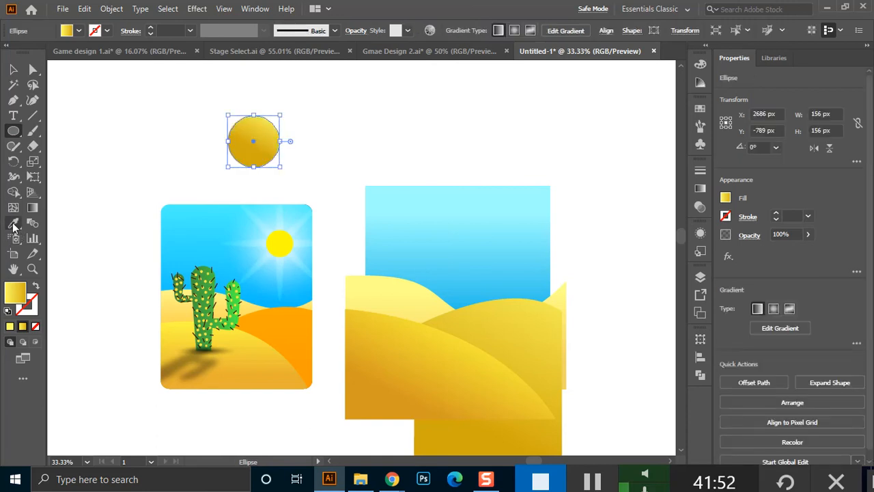
click(14, 225)
click(279, 237)
Place the yellow circle in the upper-right part of the sky and reduce it to about 110 px.
click(13, 70)
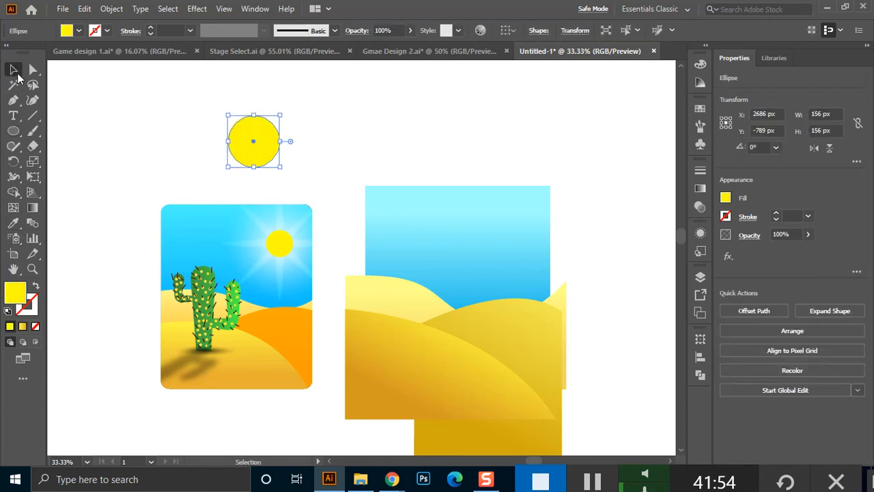
drag(253, 143, 485, 254)
click(505, 178)
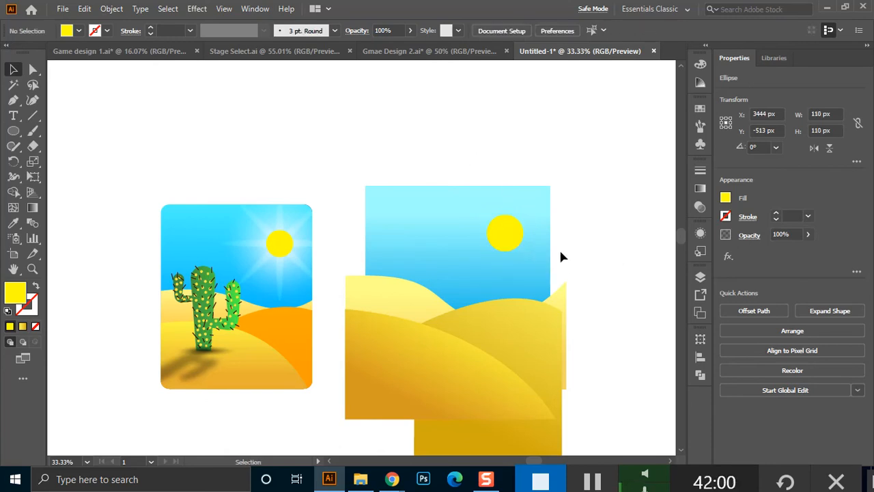
Draw a larger circle about 302 px in diameter and centre it over the sun.
scroll(560, 256, up, 1)
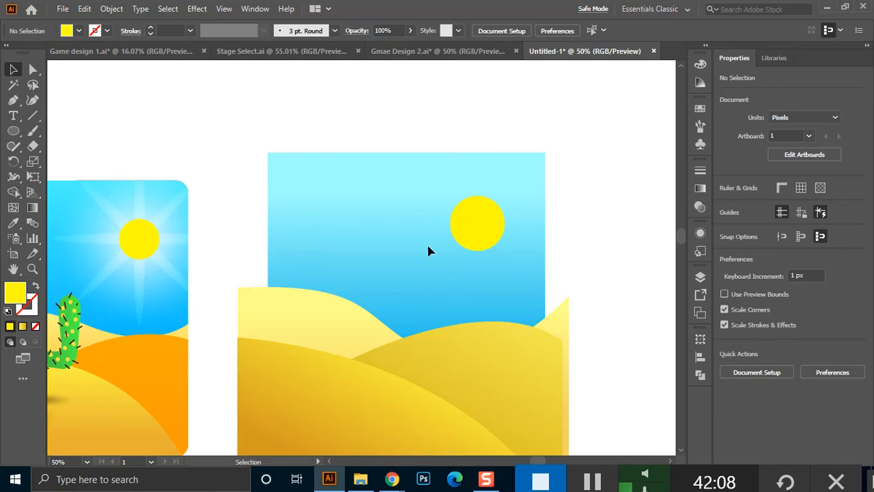
click(13, 130)
drag(224, 105, 381, 241)
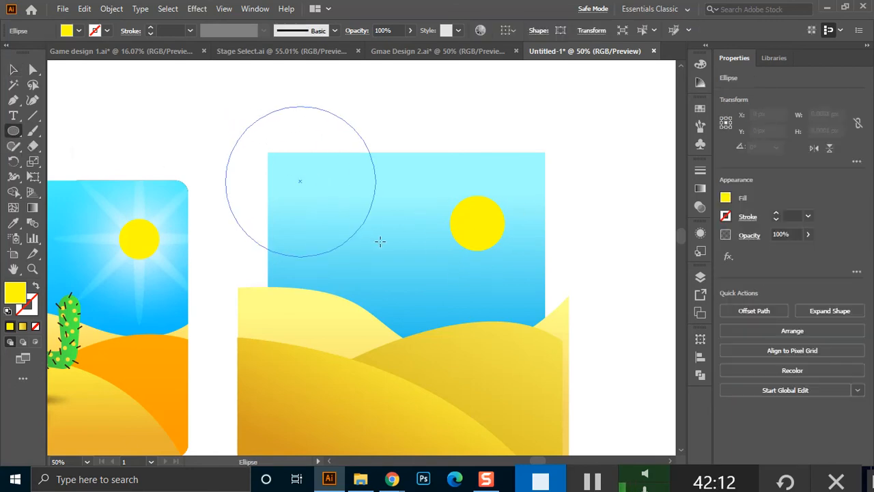
click(15, 70)
drag(298, 184, 472, 221)
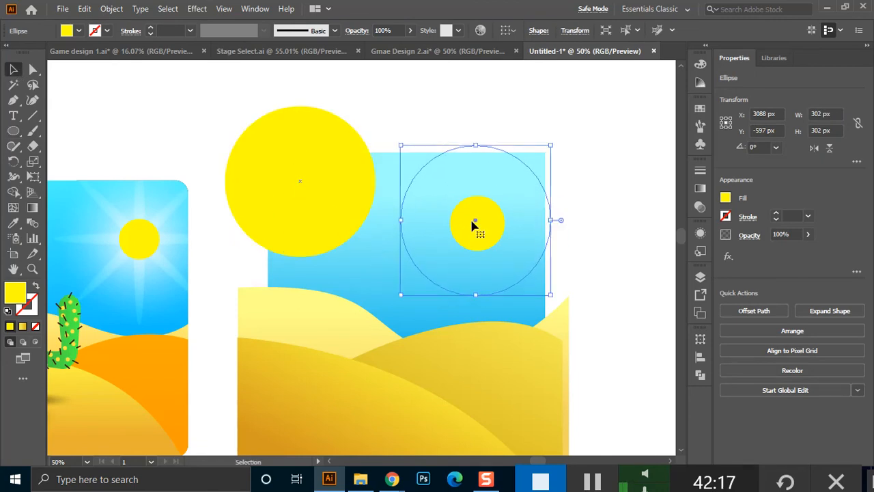
Fill the large circle with a radial gradient from white at the centre to black at the edge.
click(700, 188)
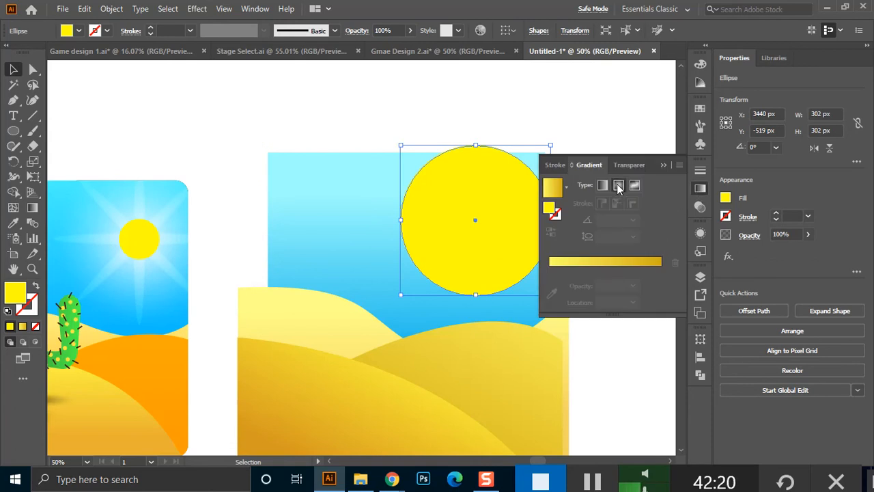
click(618, 185)
click(661, 285)
double_click(661, 285)
drag(574, 333, 550, 376)
double_click(549, 285)
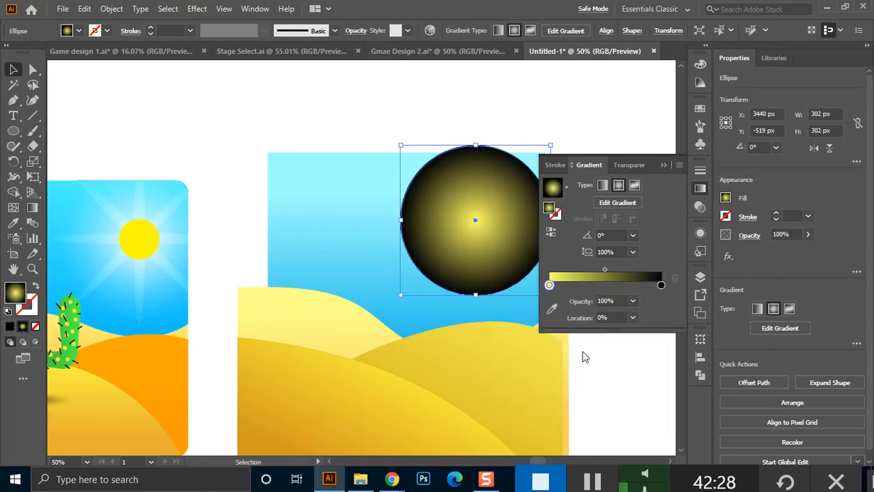
drag(612, 374, 622, 373)
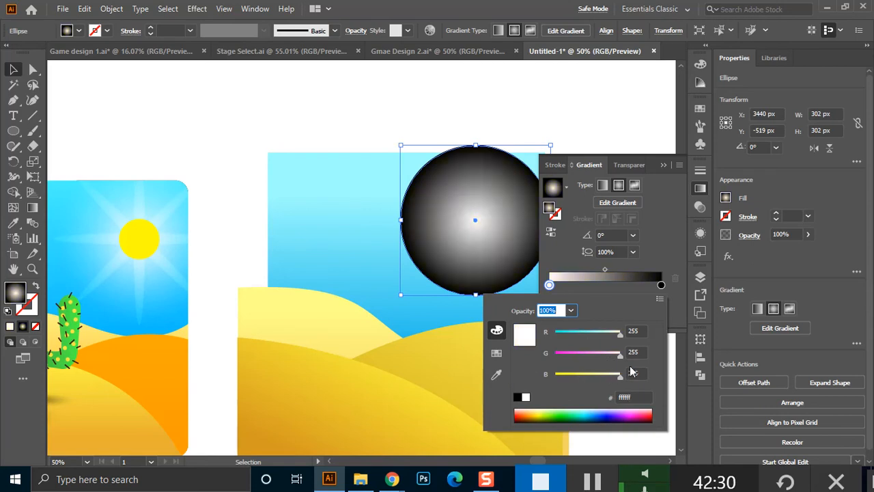
click(561, 109)
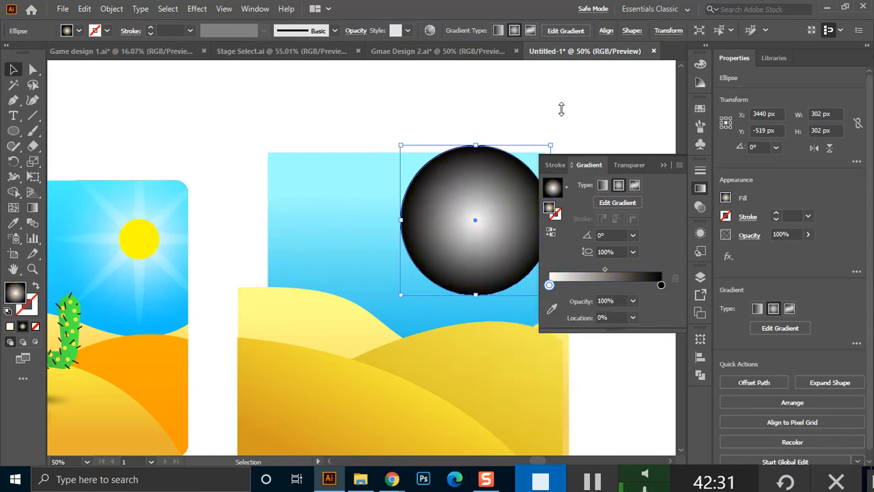
click(662, 164)
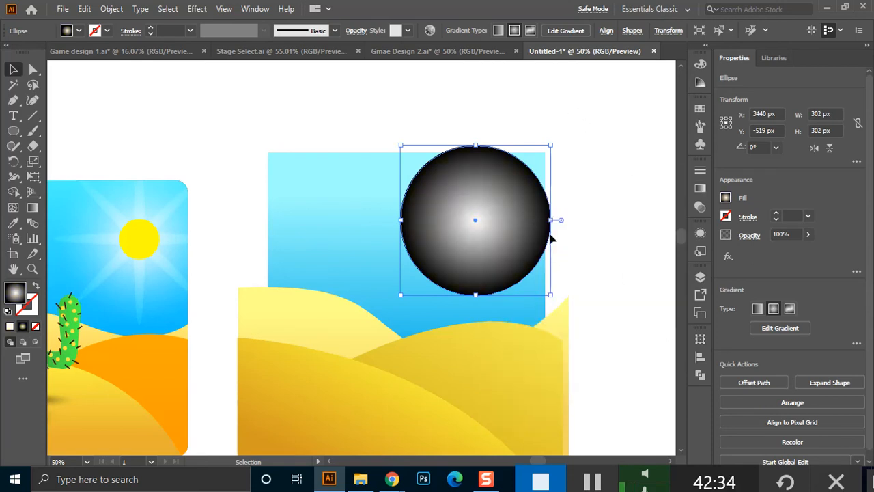
Set the large gradient circle's blending mode to Screen to turn it into a glow.
click(356, 31)
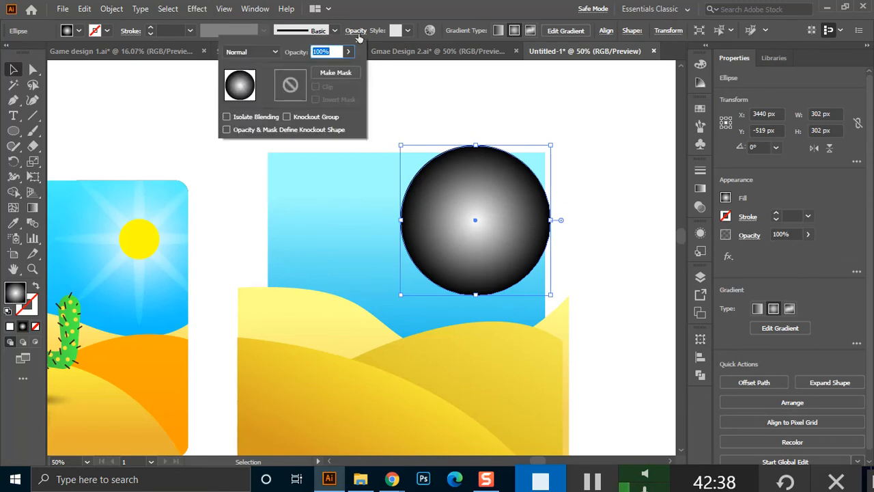
click(247, 53)
click(247, 142)
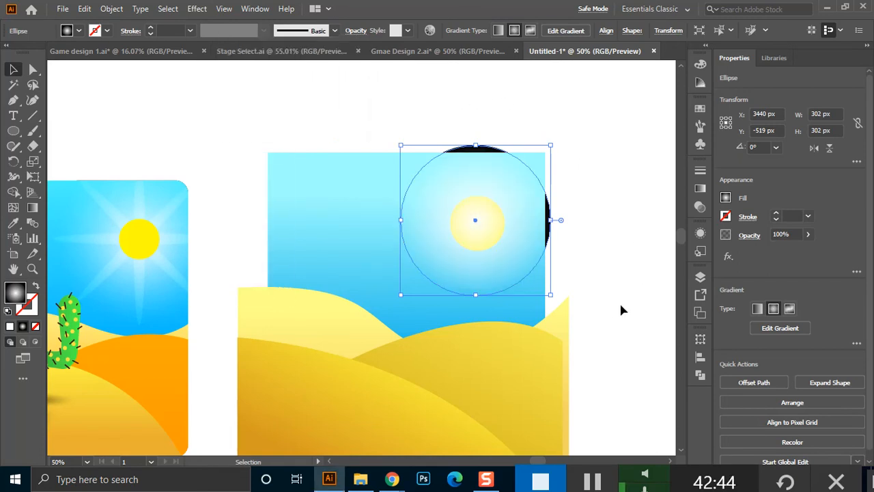
Move the glow circle straight down from the sun onto the dunes and deselect it.
click(604, 214)
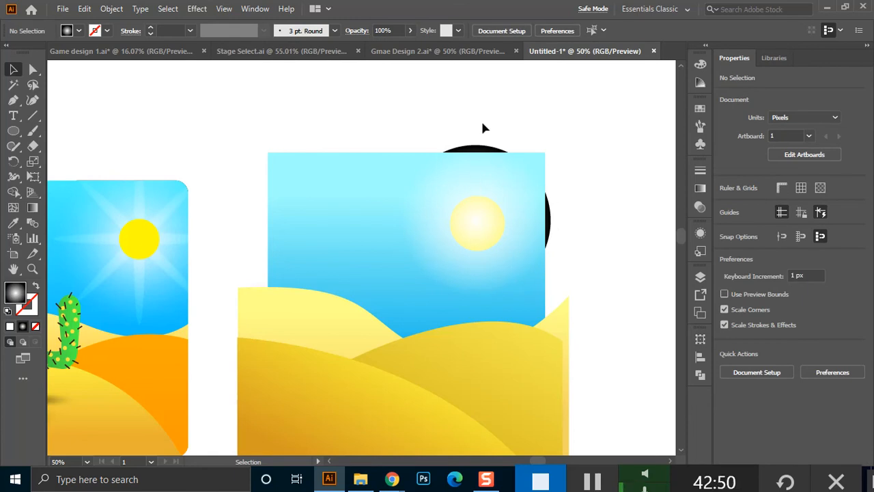
drag(476, 150, 495, 309)
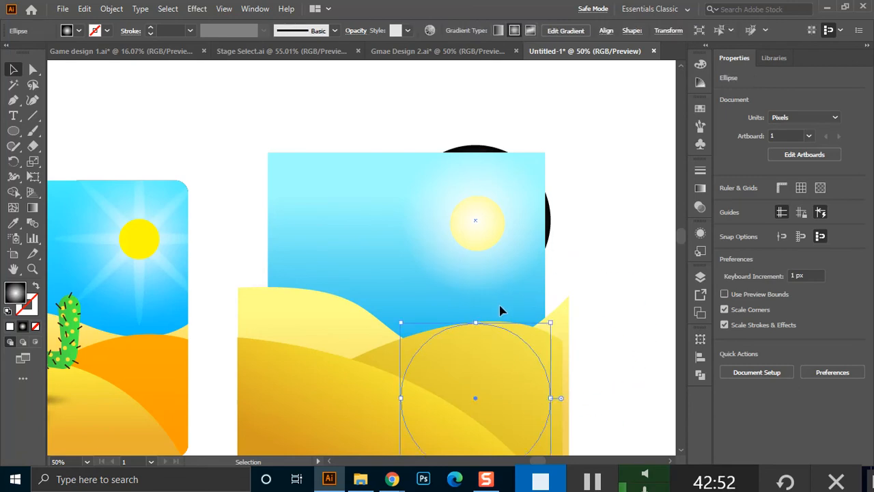
click(594, 300)
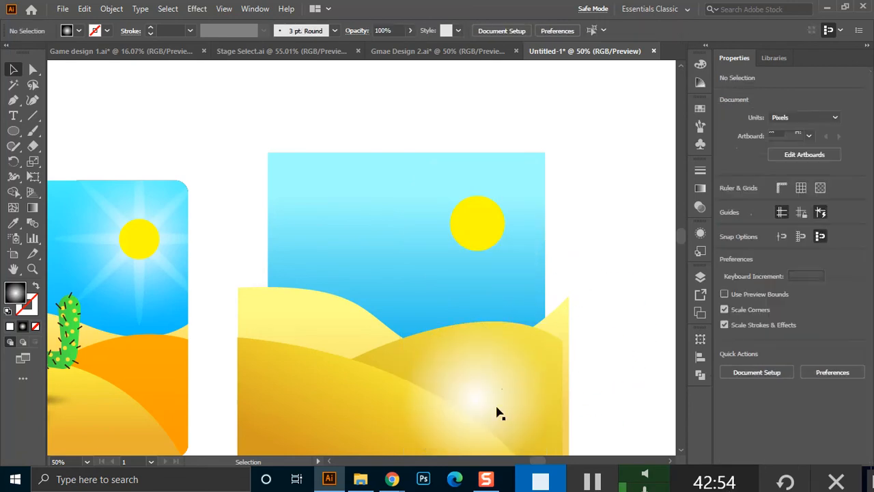
Move the glow circle back up from the dunes onto the sun and deselect it.
scroll(517, 316, down, 2)
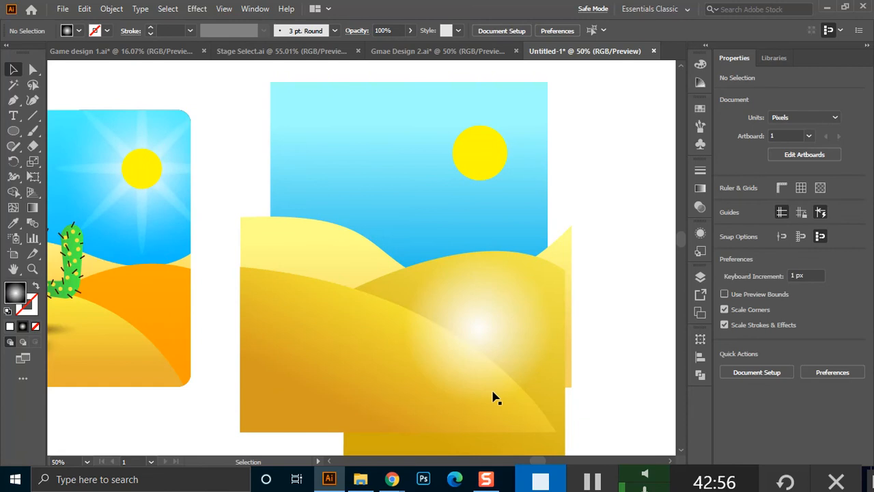
drag(478, 346, 482, 172)
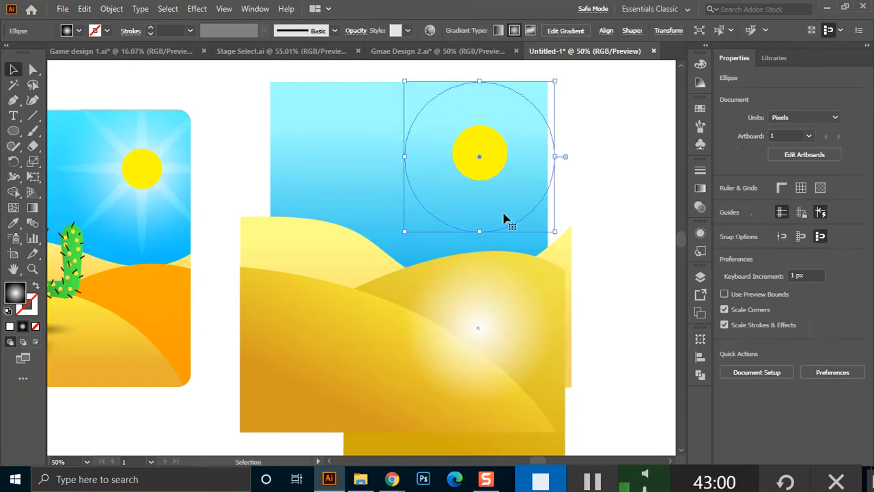
key(a)
key(v)
click(582, 116)
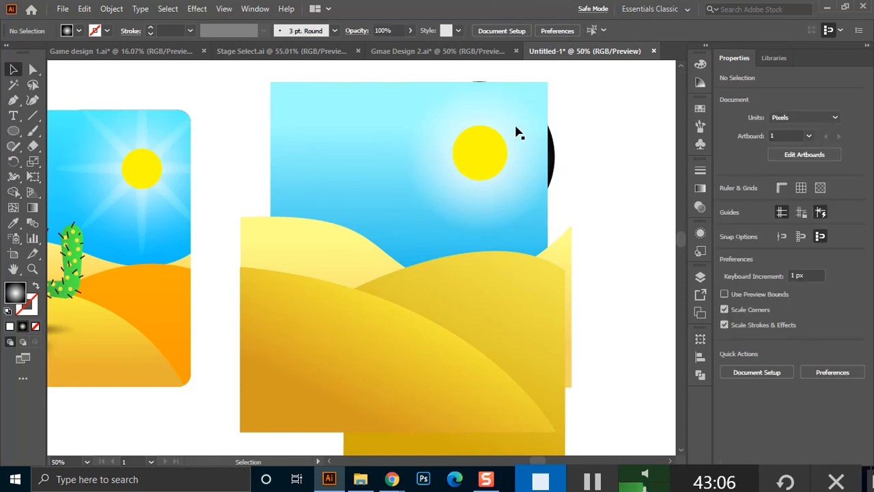
Delete the glow circle behind the sun and draw a new circle about 270 px in diameter in the sky beside it.
click(552, 158)
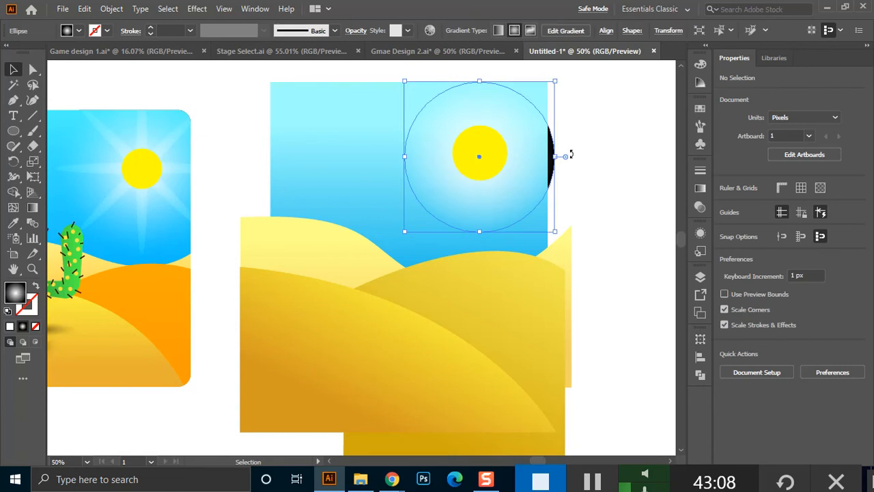
key(Delete)
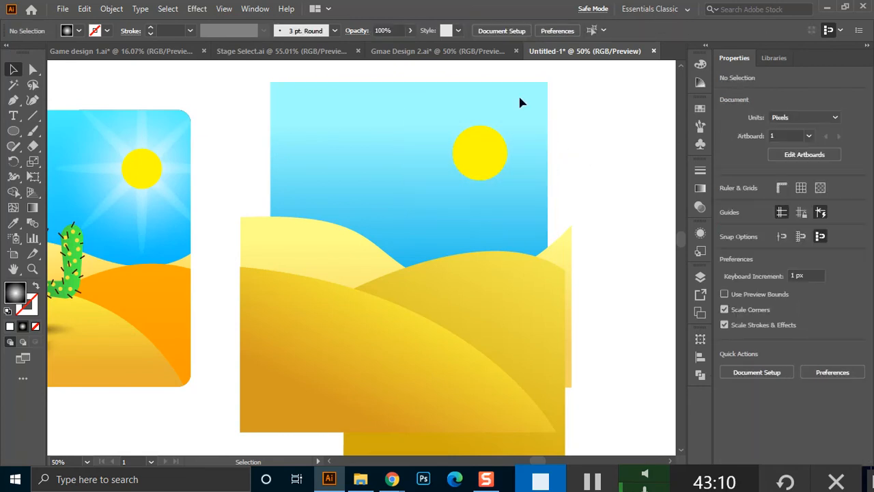
click(13, 120)
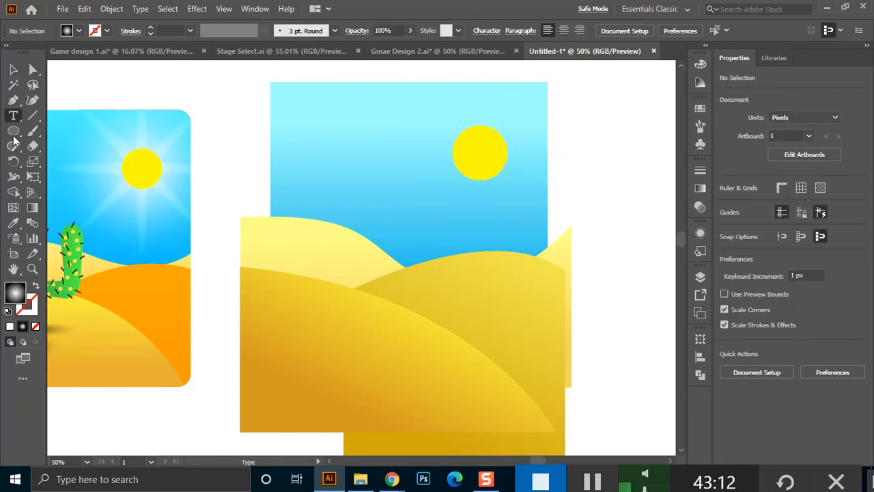
click(14, 131)
drag(299, 104, 434, 239)
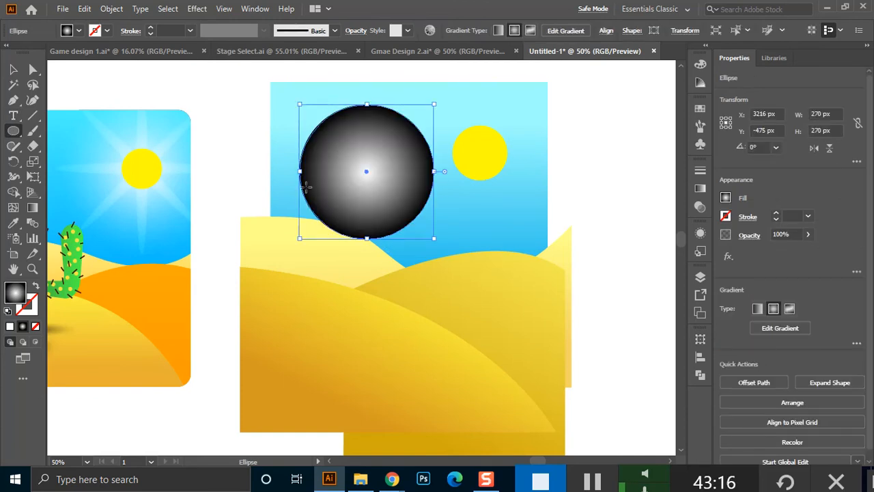
Switch the new circle's gradient type to linear and back to radial.
click(701, 190)
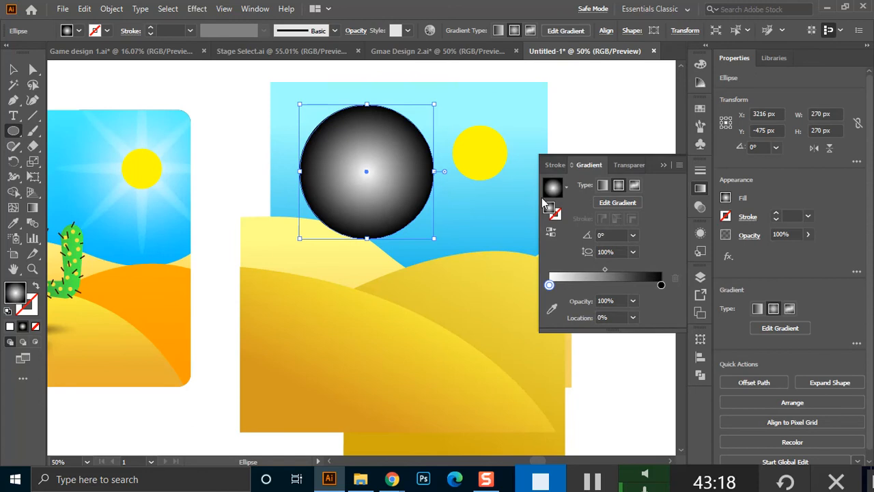
click(602, 185)
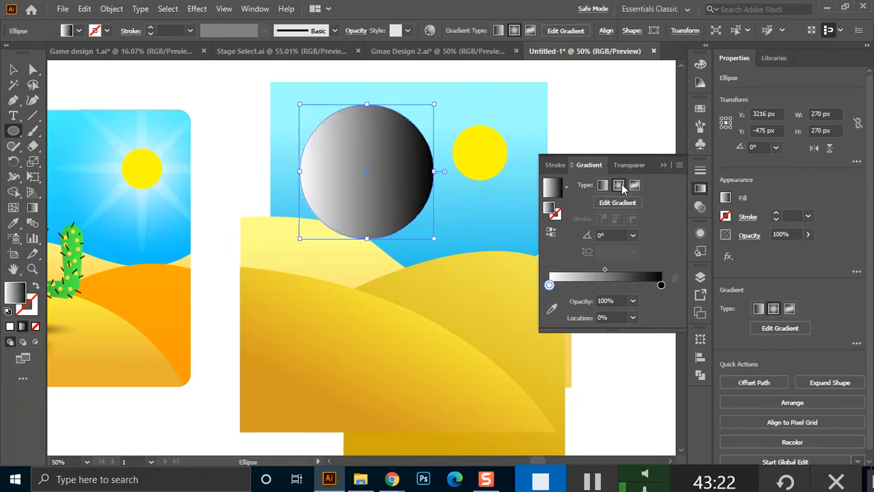
click(619, 186)
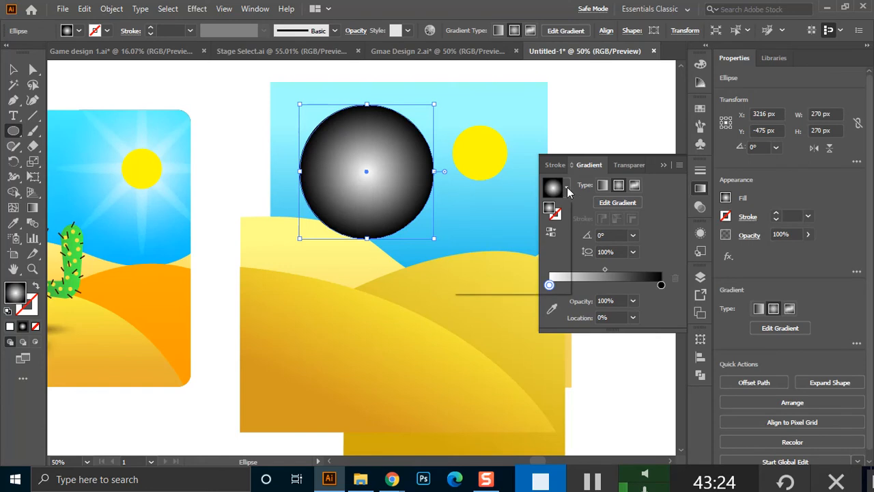
Check the colours of the radial gradient's black outer stop and white centre stop.
click(661, 285)
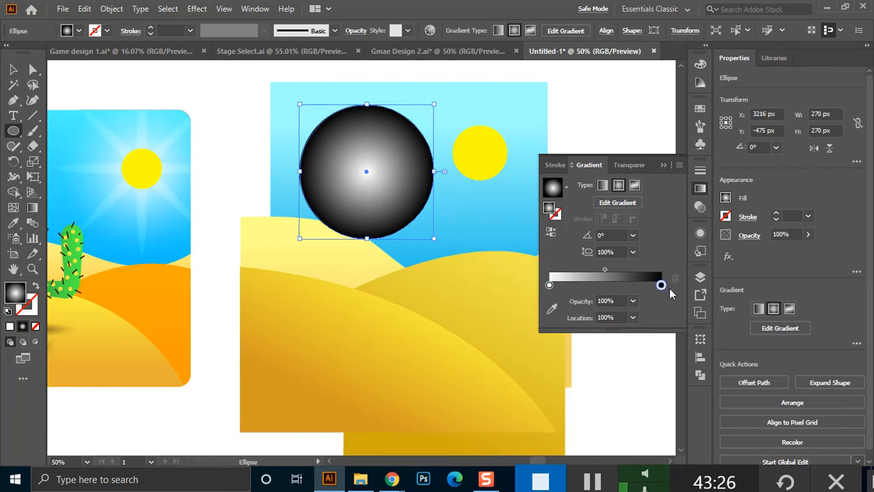
double_click(661, 286)
click(659, 299)
click(675, 308)
mouse_move(556, 335)
mouse_down()
mouse_move(576, 336)
mouse_move(559, 345)
mouse_up()
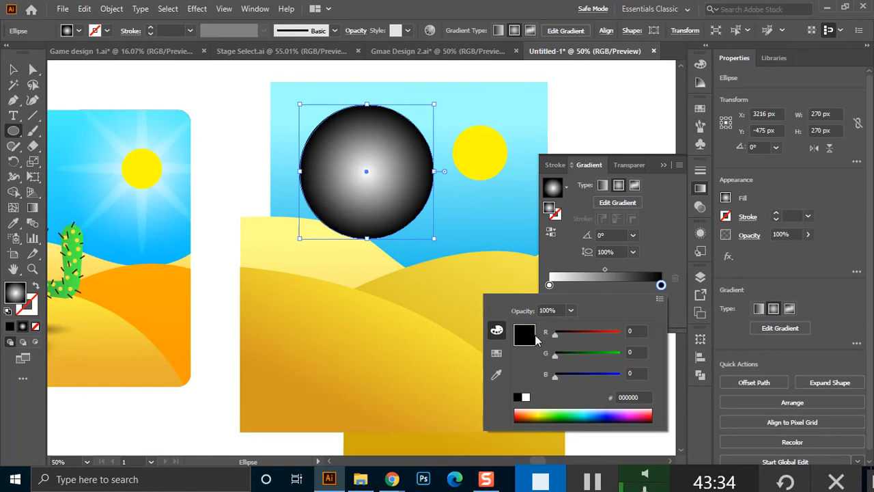
click(551, 287)
double_click(550, 284)
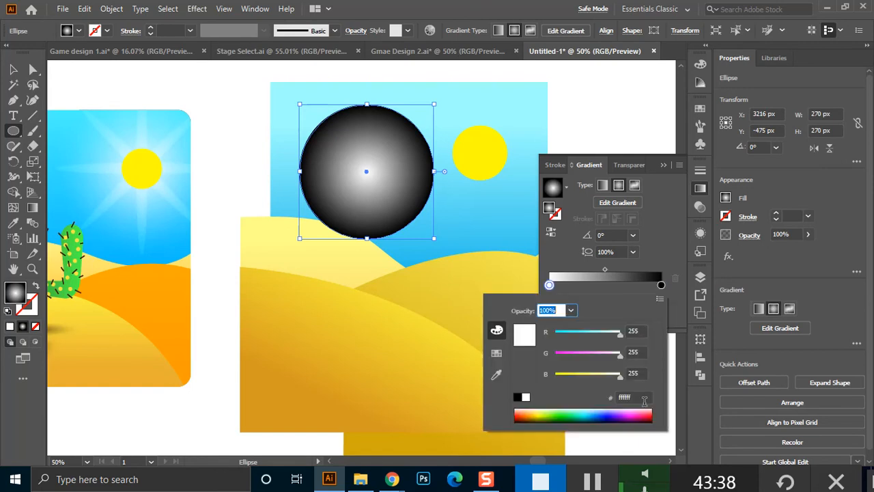
click(671, 256)
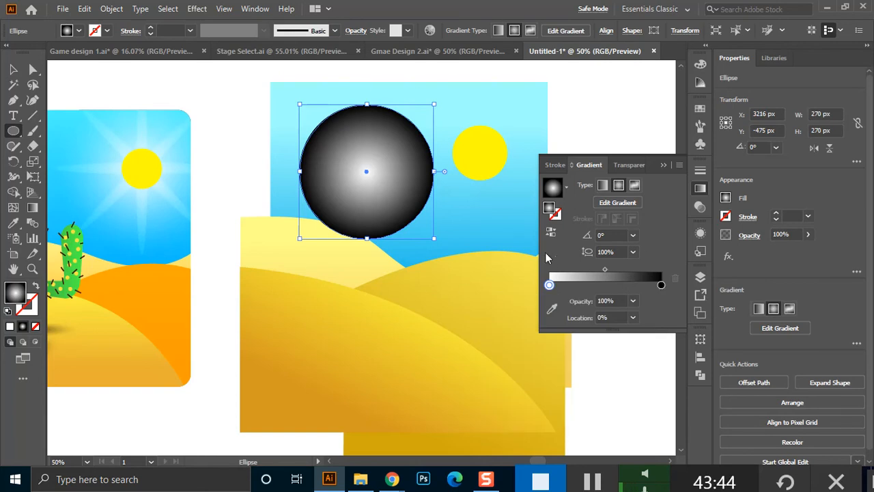
Reverse the circle's gradient and restore it to white at the centre and black at the edge, twice.
click(549, 233)
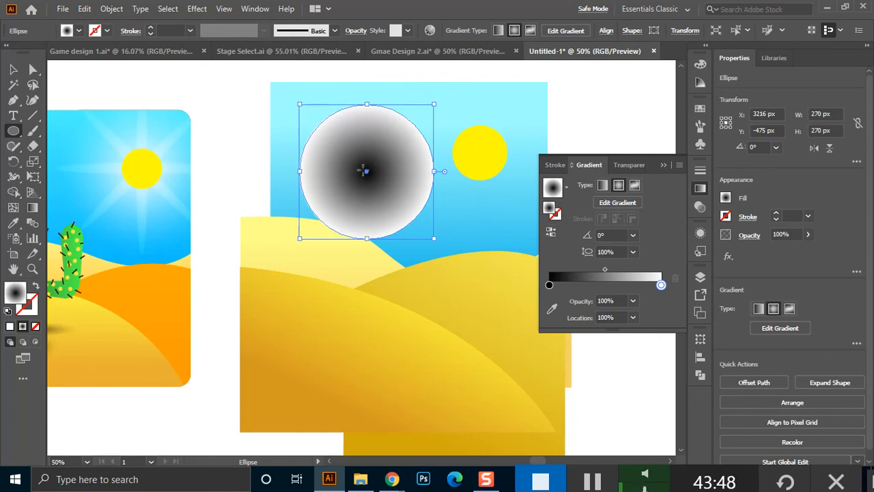
click(549, 233)
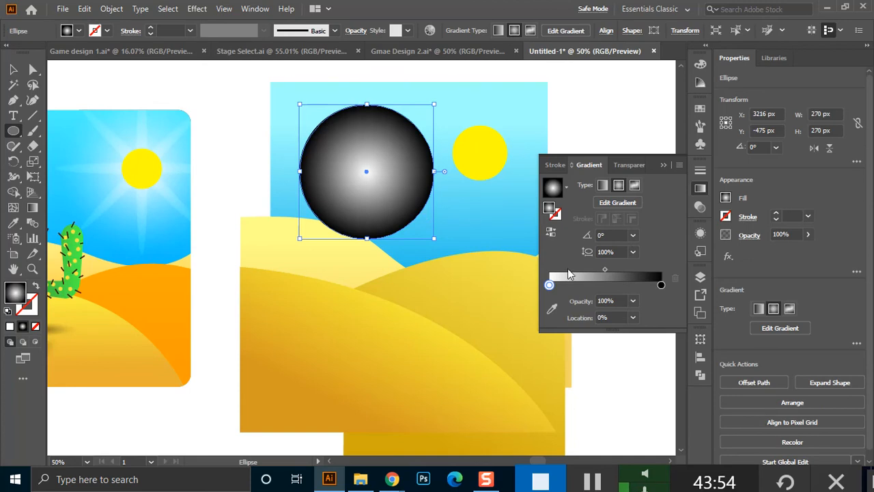
click(550, 238)
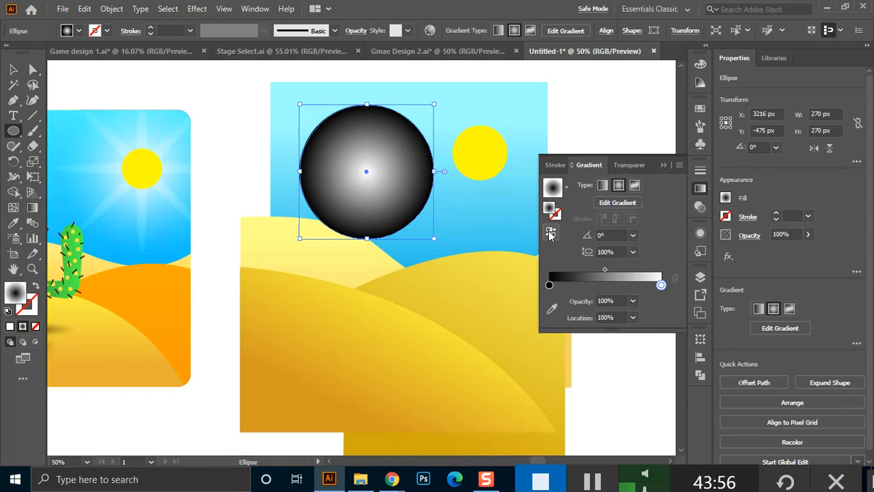
click(550, 238)
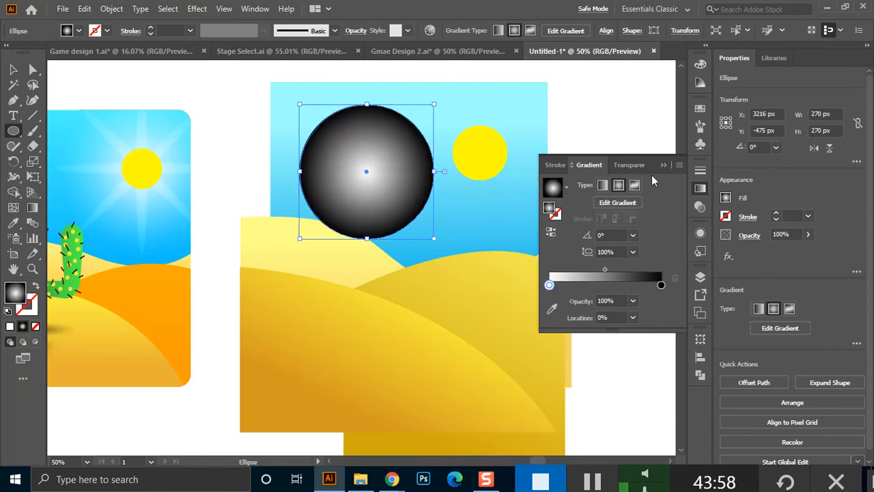
click(662, 166)
Set the new gradient circle's blending mode to Screen and deselect it.
click(13, 69)
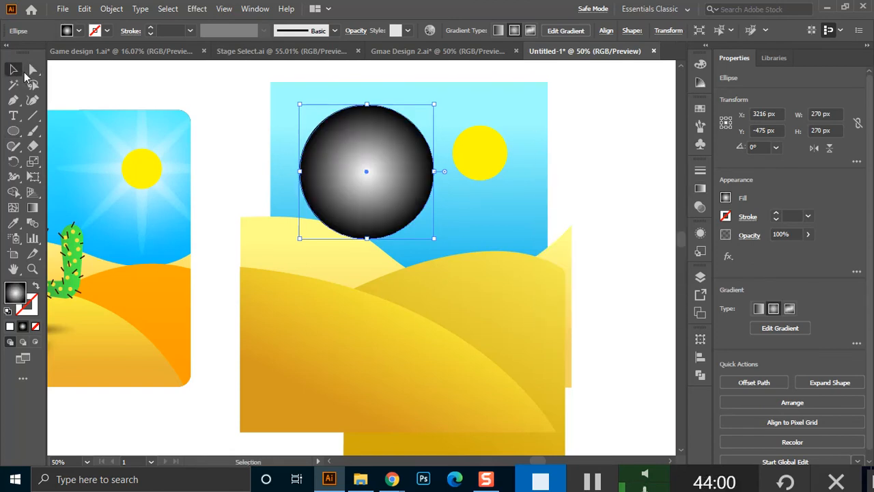
click(352, 31)
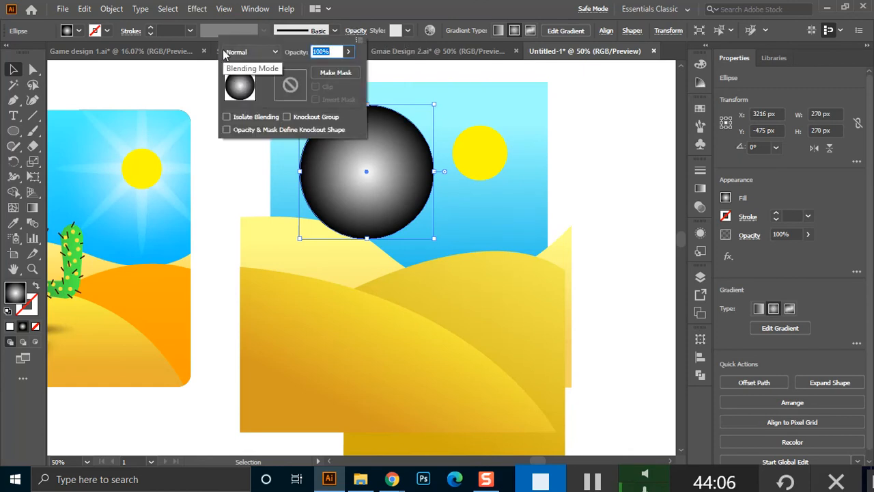
click(253, 53)
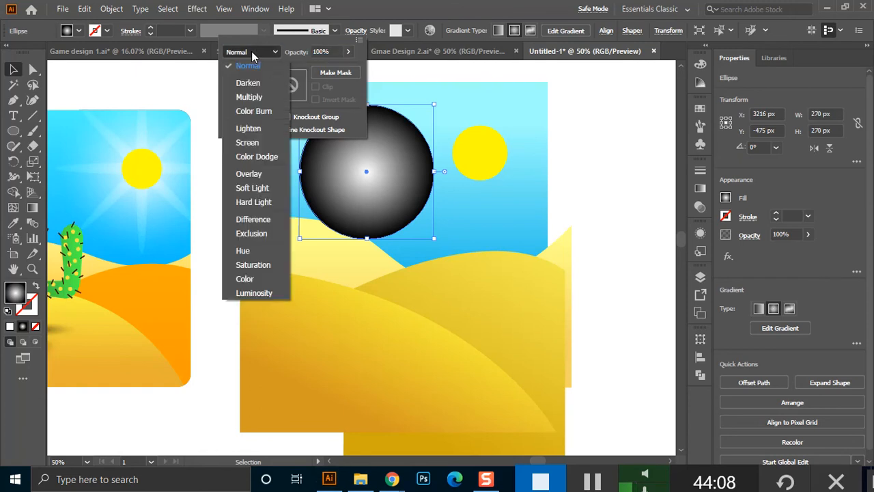
click(264, 141)
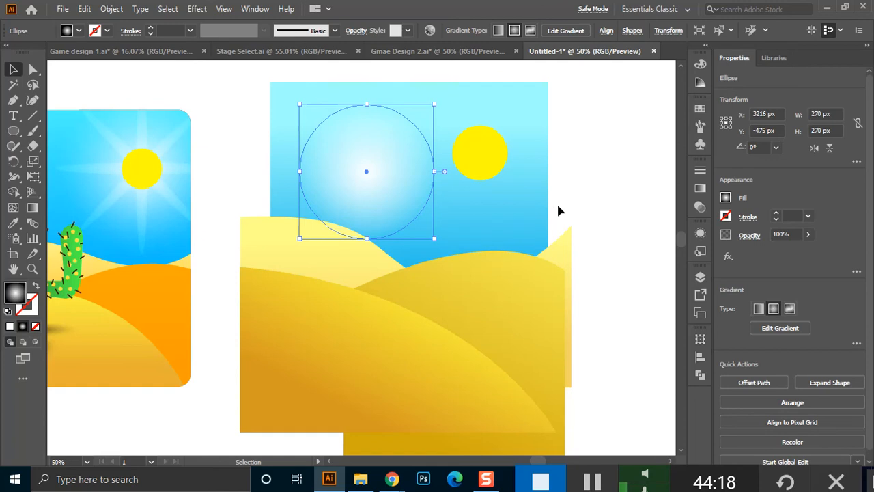
click(636, 167)
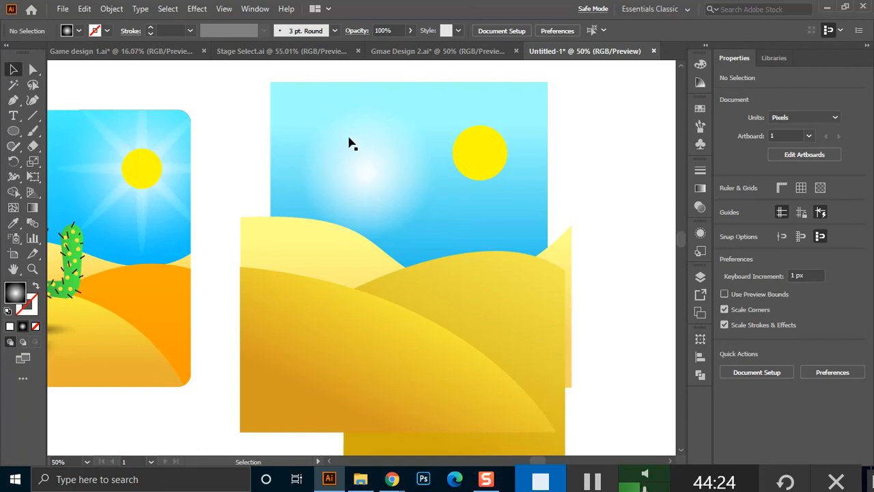
Centre the glow circle on the sun and send it backward behind the yellow disc.
drag(368, 176, 479, 154)
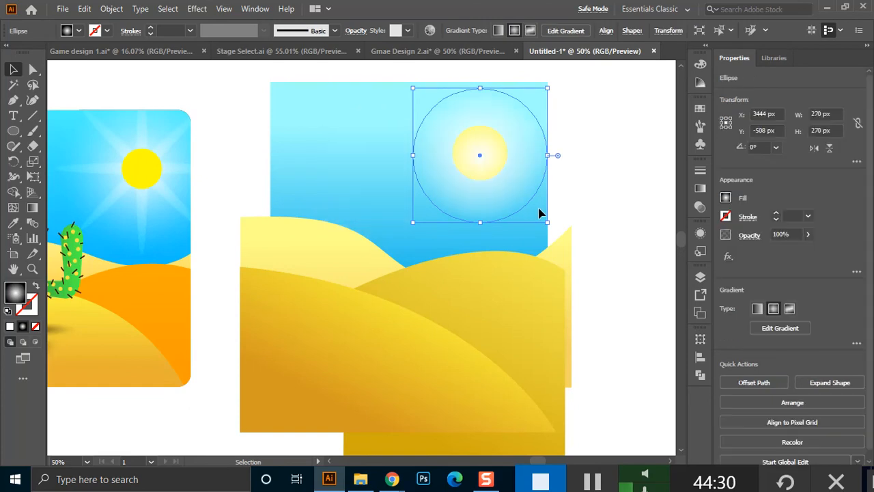
key(ctrl+bracketleft)
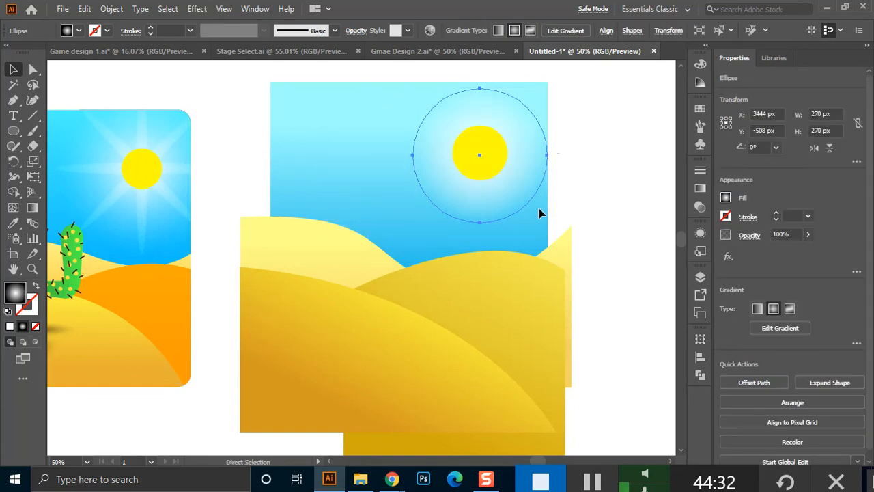
click(585, 161)
Scale the yellow sun down slightly about its centre and deselect it.
click(486, 155)
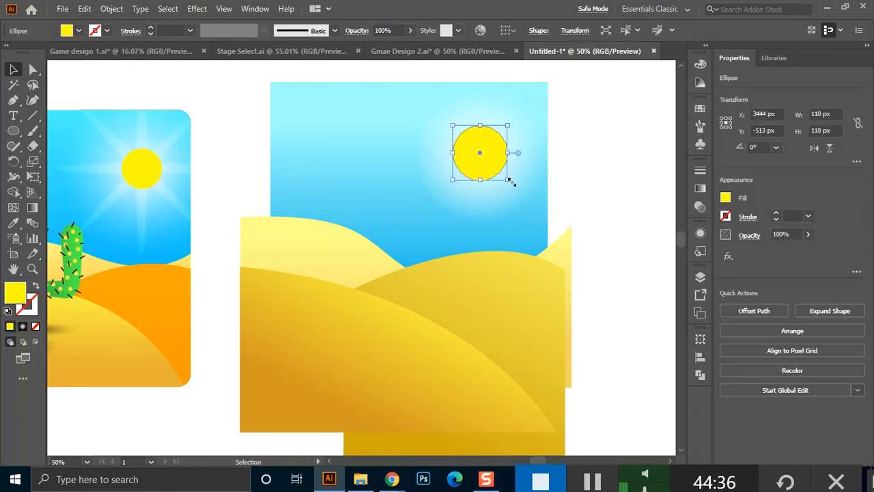
drag(511, 182, 504, 182)
click(581, 157)
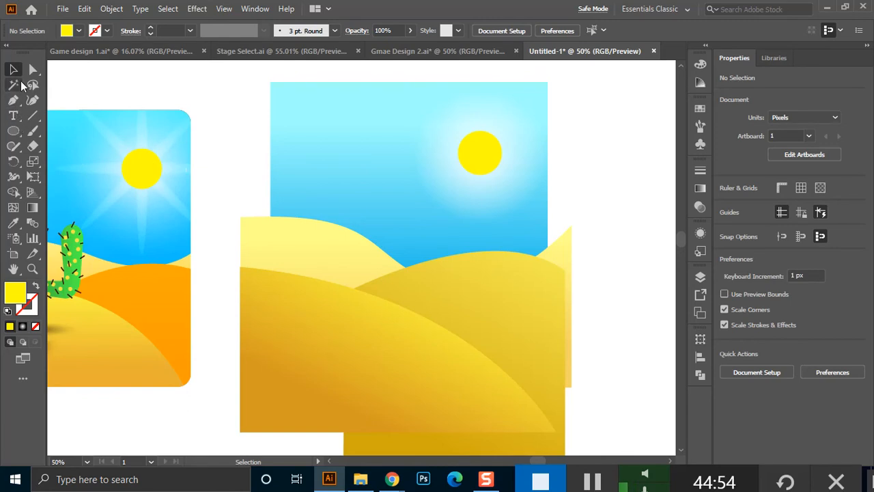
Duplicate the glow circle from behind the sun onto the front dune.
click(17, 131)
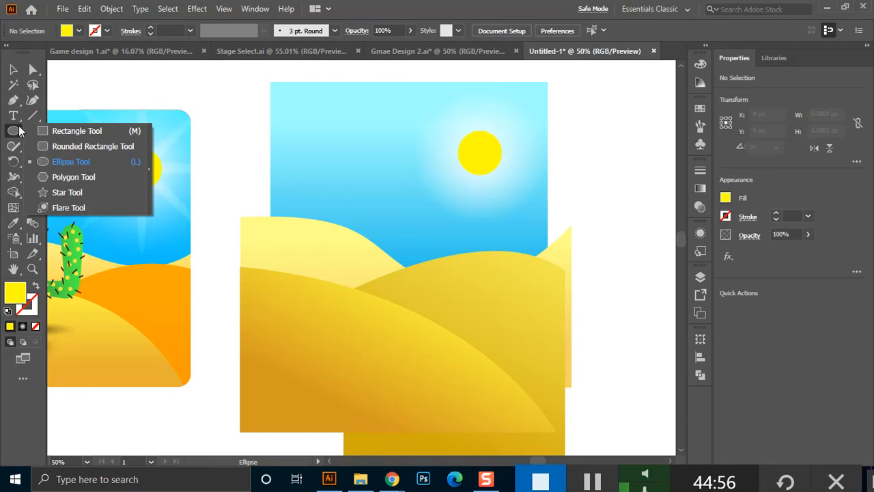
key(v)
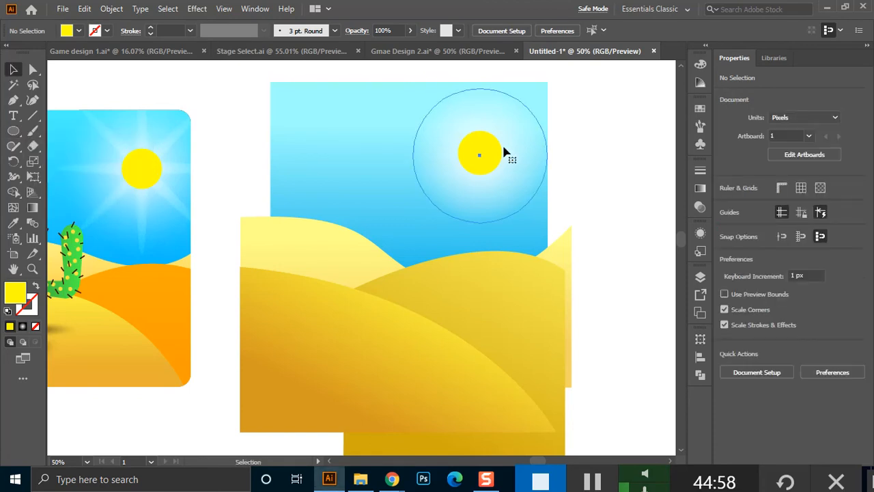
click(517, 126)
drag(492, 117, 345, 309)
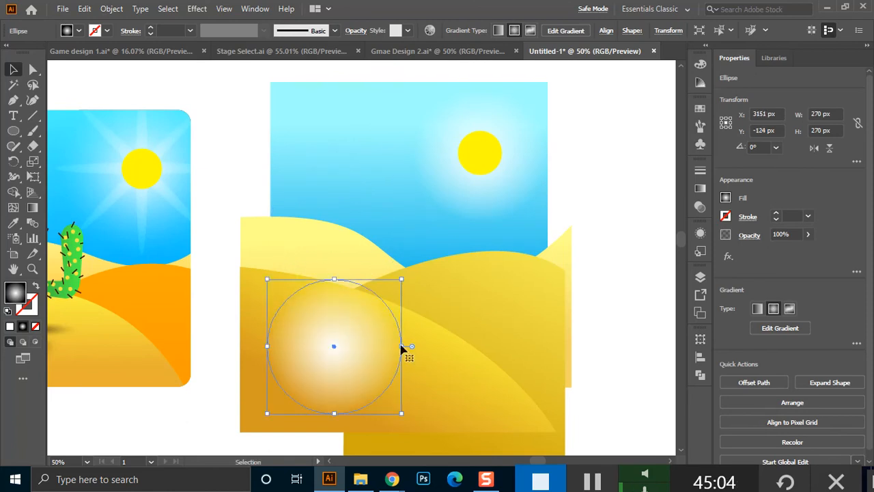
Reshape the duplicated glow into a thin vertical ray about 33 px wide and 457 px high.
drag(404, 347, 341, 346)
drag(342, 279, 342, 196)
drag(342, 413, 344, 423)
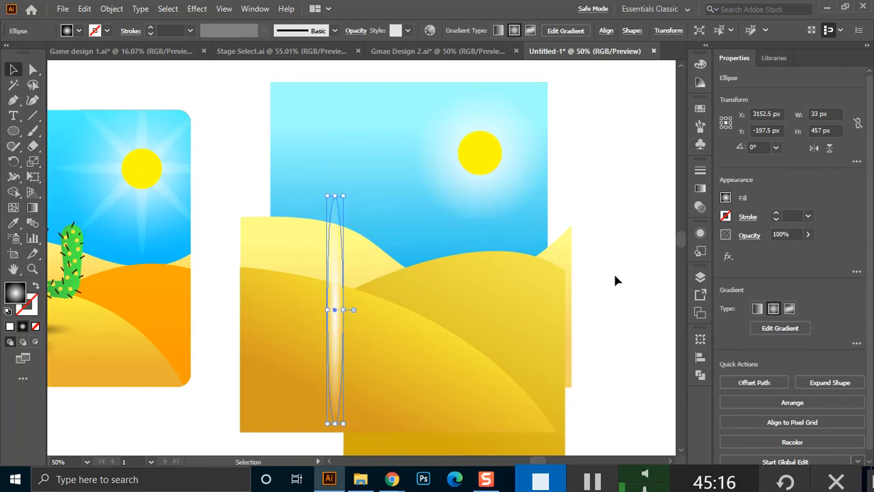
Move the thin vertical ray onto the sun and centre it behind the yellow disc, keeping it selected.
click(478, 355)
drag(340, 321, 484, 171)
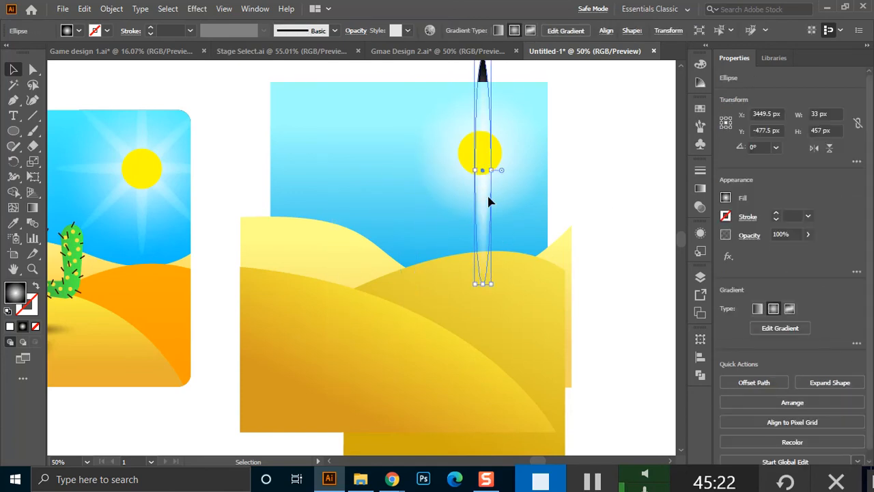
key(ctrl+shift+a)
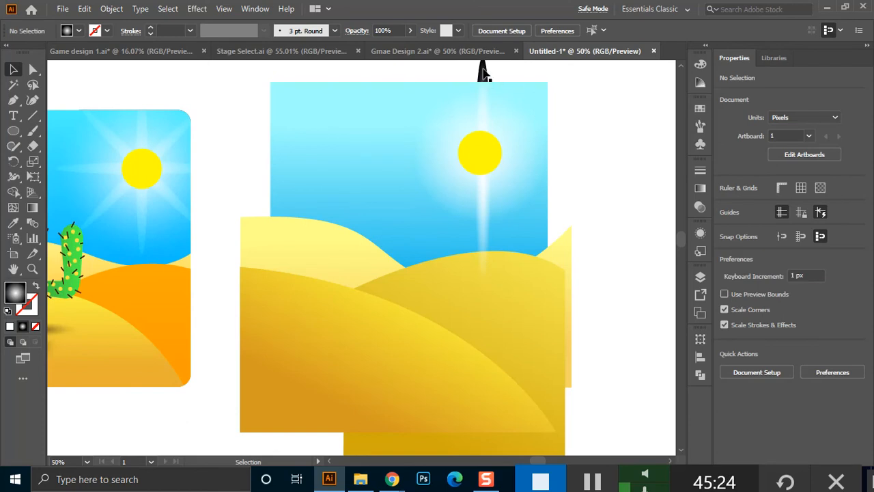
mouse_move(483, 252)
mouse_down()
mouse_move(480, 229)
mouse_move(481, 248)
mouse_up()
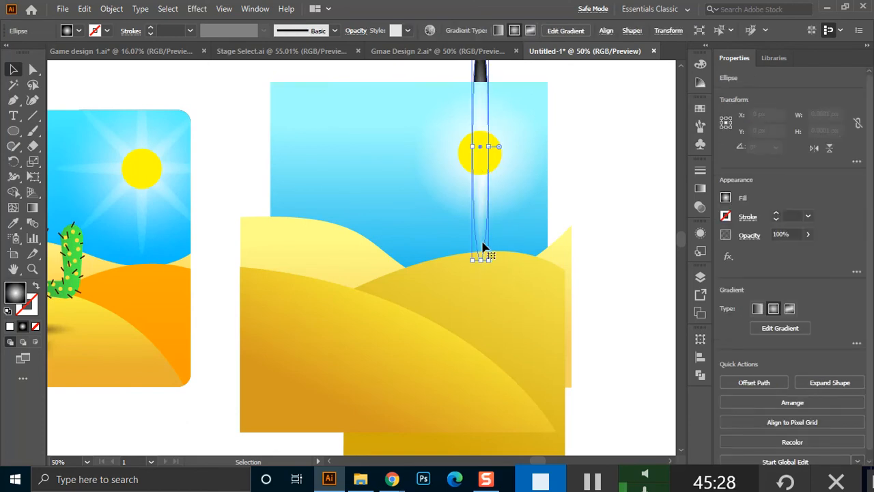
click(618, 190)
click(480, 254)
scroll(519, 250, down, 1)
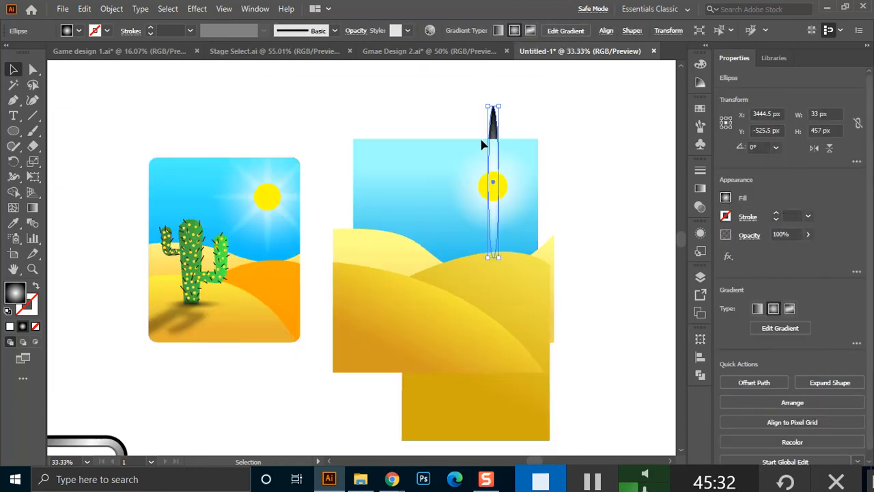
Copy the thin ray around the sun's centre at successive 45° rotations to complete an eight-pointed burst, and deselect it.
click(14, 162)
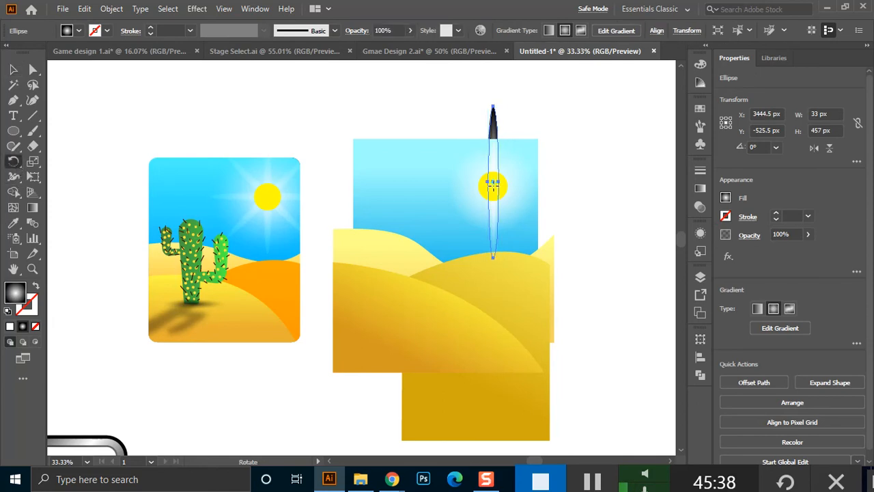
drag(496, 128, 519, 142)
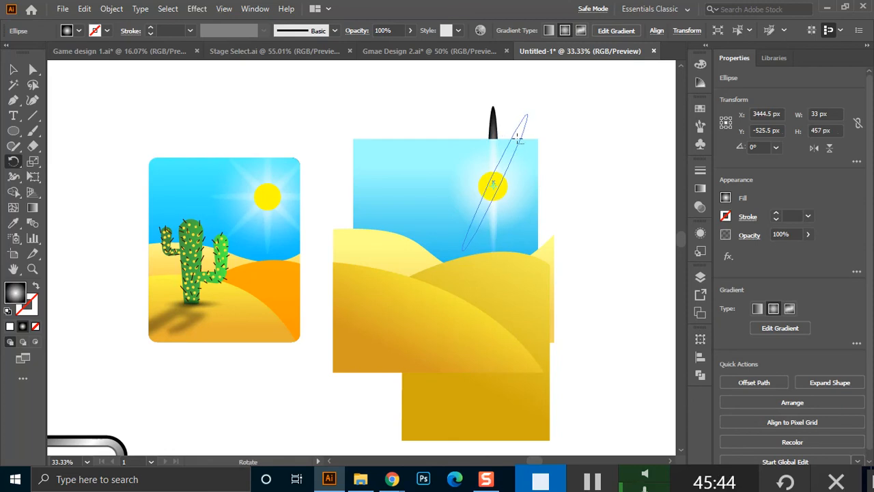
drag(518, 140, 518, 141)
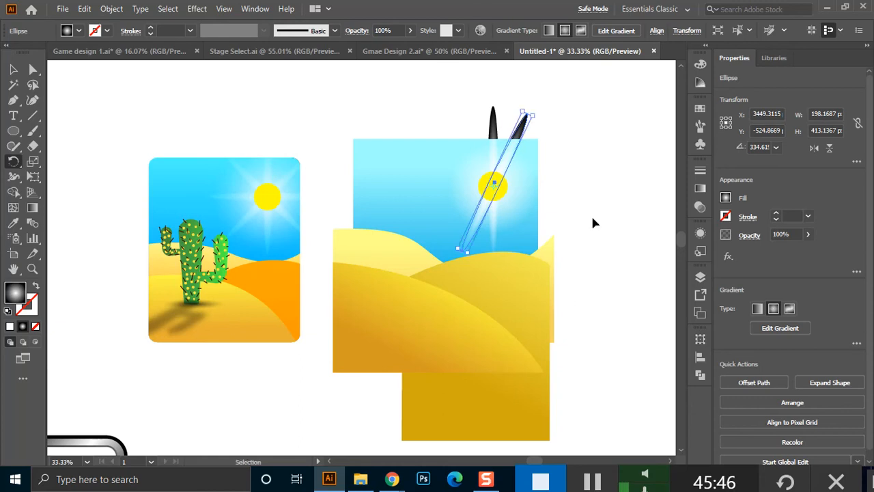
key(ctrl+z)
drag(494, 133, 523, 153)
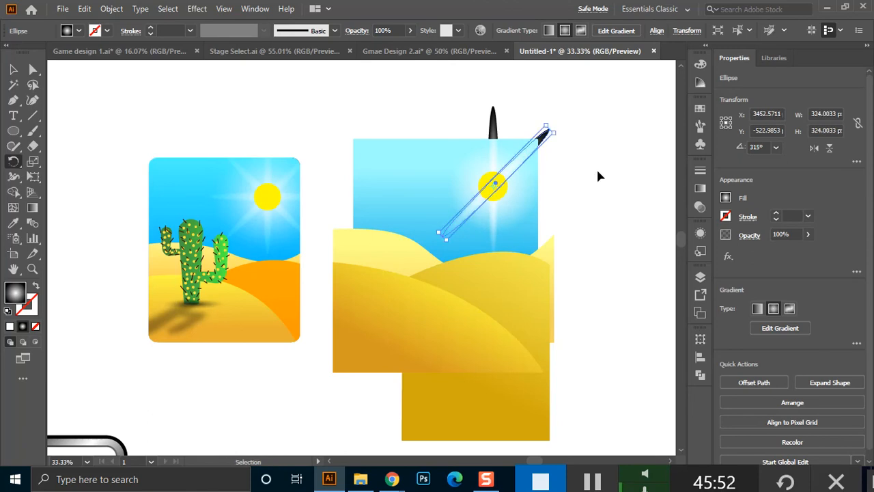
key(ctrl+d)
key(ctrl+d)
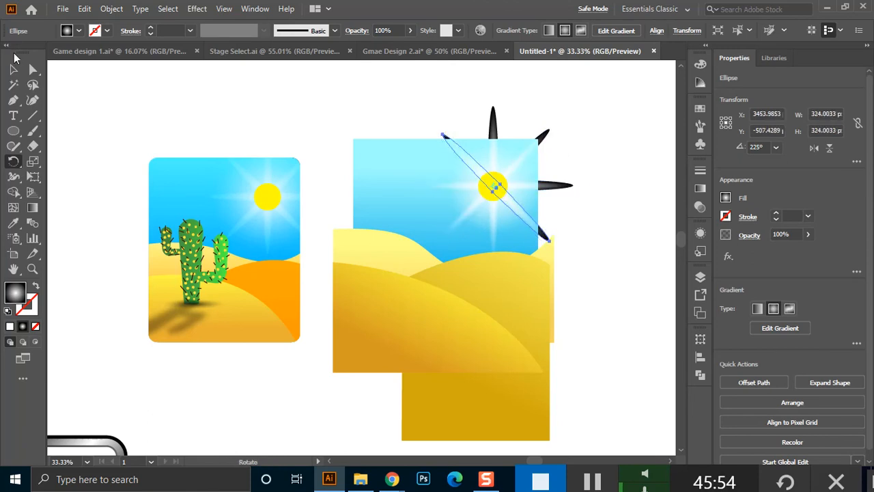
click(13, 69)
click(235, 78)
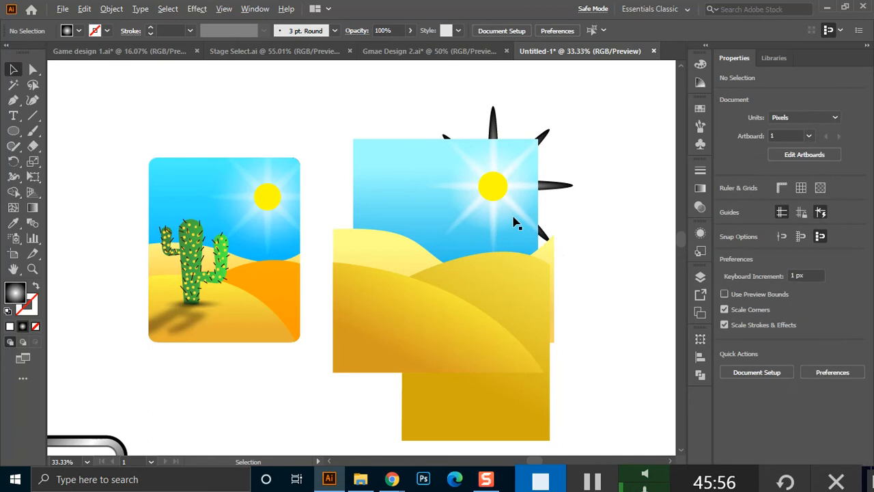
Examine the reference card's cactus up close, including its trunk, side arms, spines and shadow, and compare it with the new scene.
scroll(515, 222, up, 1)
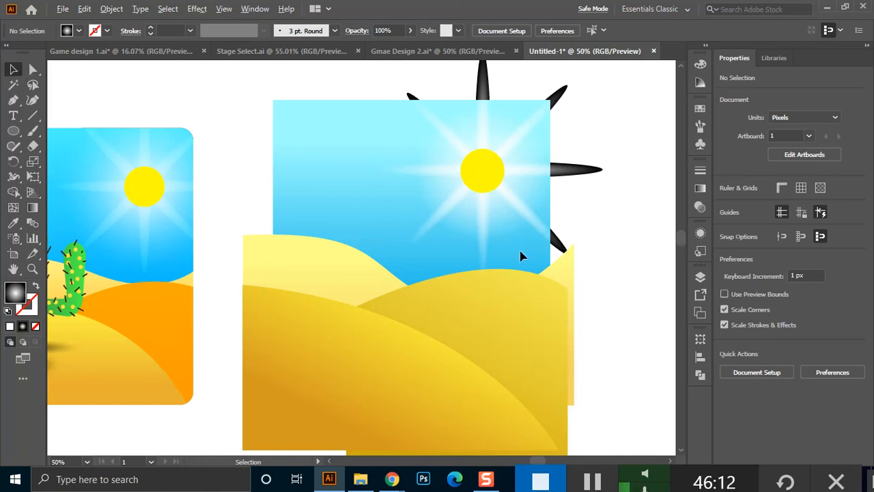
scroll(521, 256, down, 1)
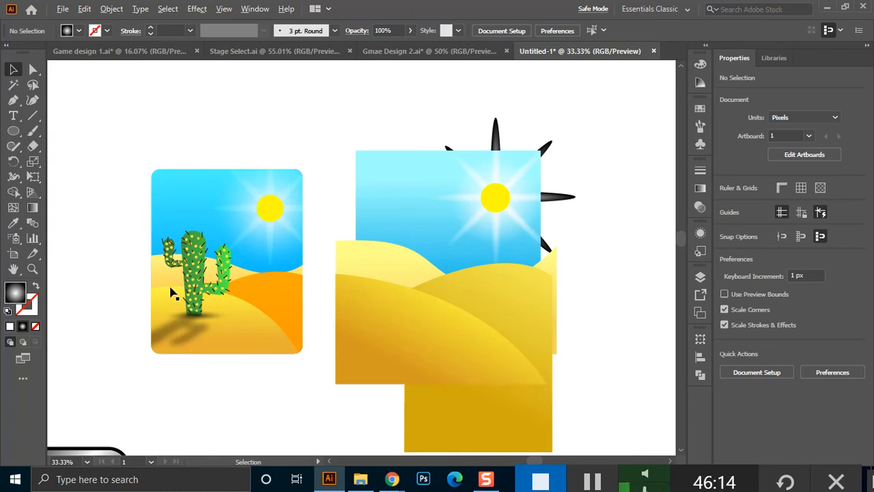
scroll(172, 289, up, 1)
drag(202, 250, 251, 242)
scroll(258, 237, up, 1)
scroll(259, 237, up, 2)
scroll(265, 266, down, 1)
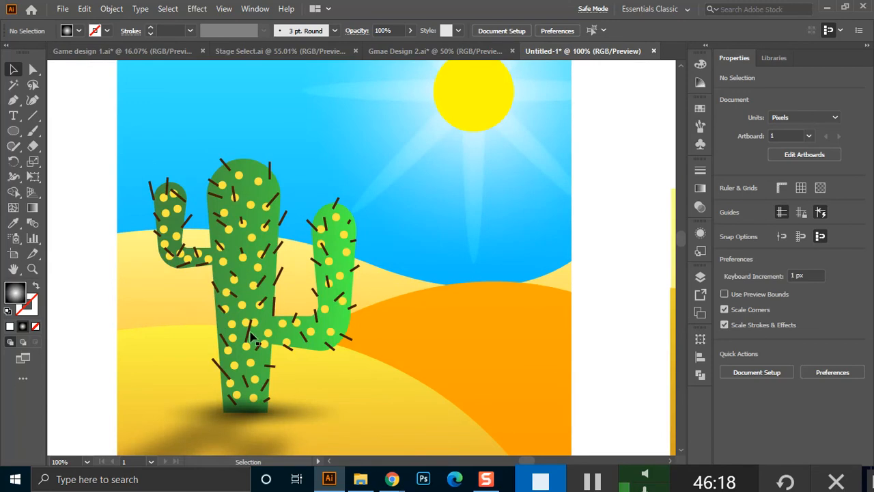
scroll(249, 312, down, 1)
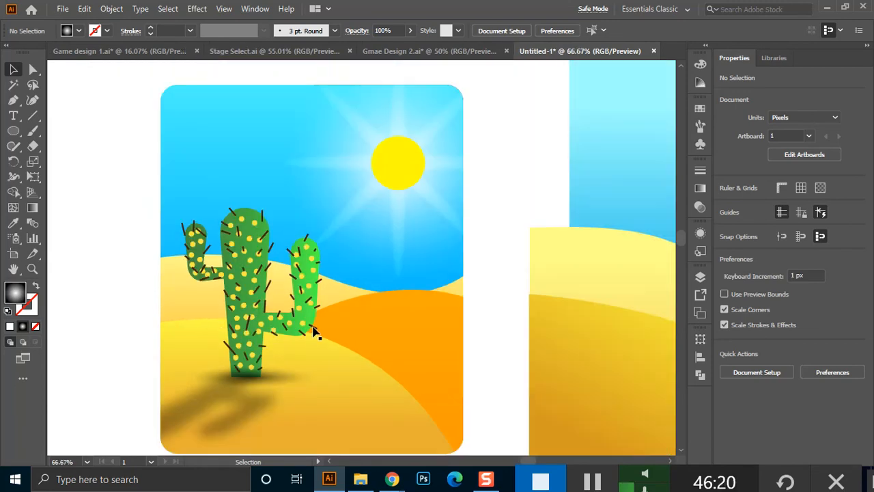
scroll(335, 312, down, 1)
drag(335, 312, 275, 229)
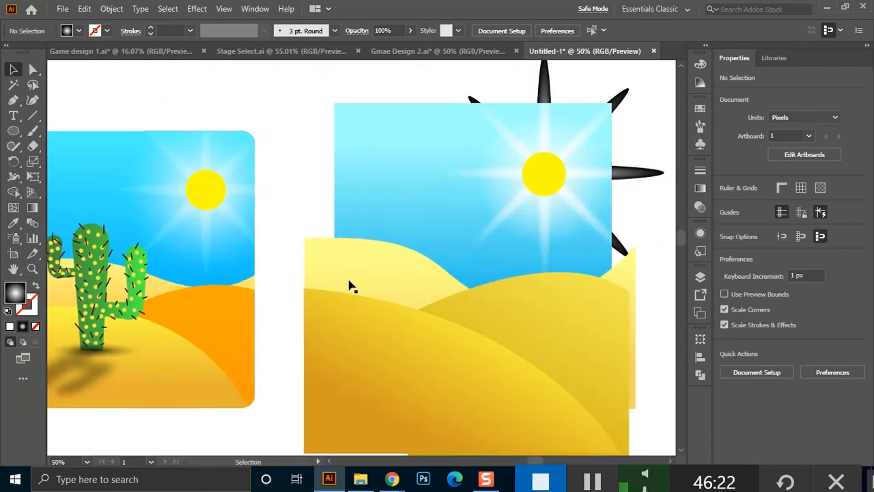
scroll(355, 286, down, 1)
drag(306, 264, 381, 247)
click(283, 291)
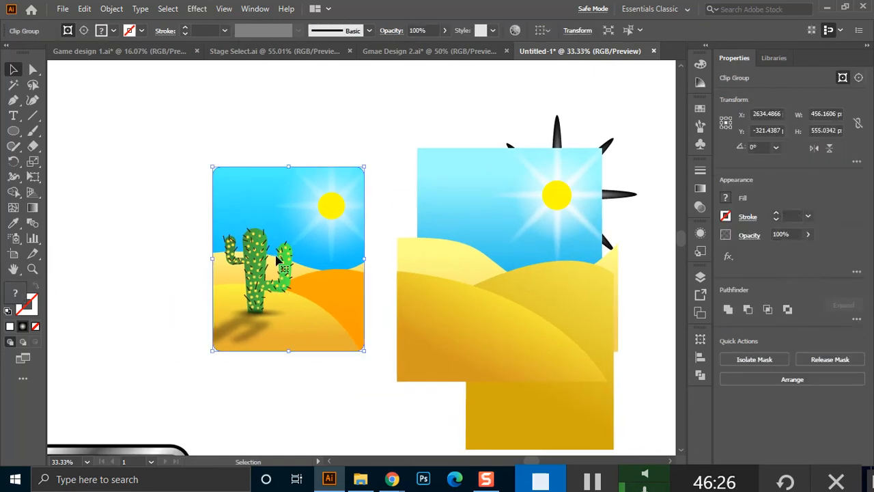
Draw an upright rectangle about 153 px wide and 461 px high beside the desert scene and fill it with solid green.
drag(536, 255, 349, 240)
drag(13, 130, 51, 134)
drag(503, 188, 554, 340)
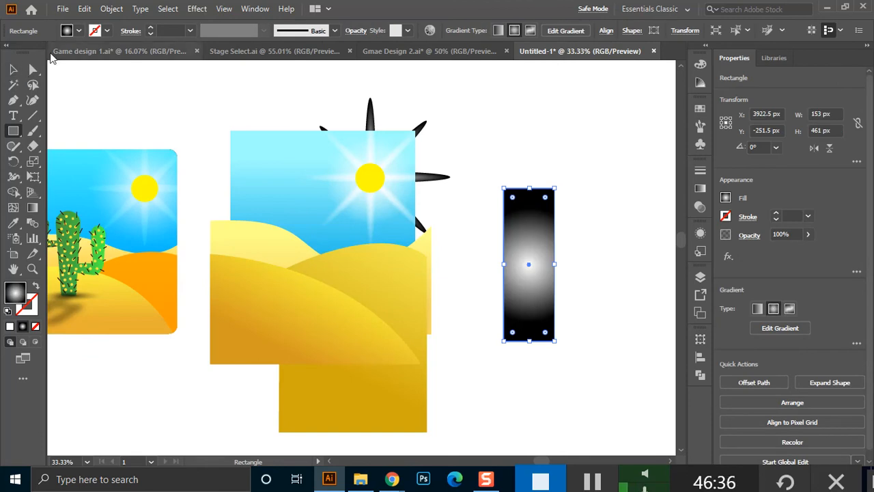
click(67, 30)
click(44, 62)
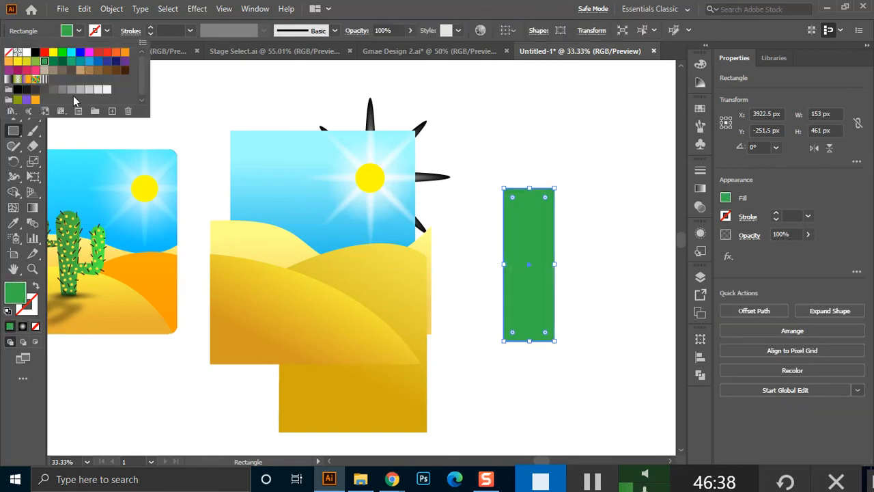
key(Escape)
Taper the green rectangle into a cactus trunk by moving both lower corner points inward, and deselect it.
key(a)
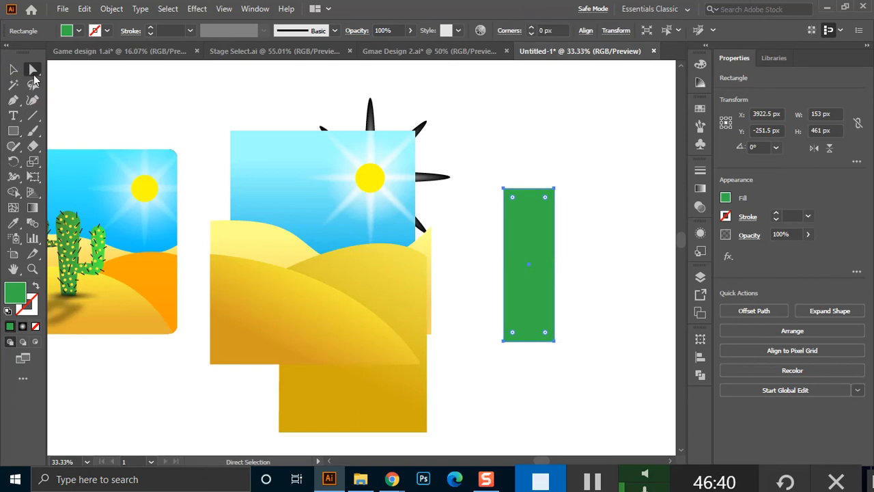
click(503, 343)
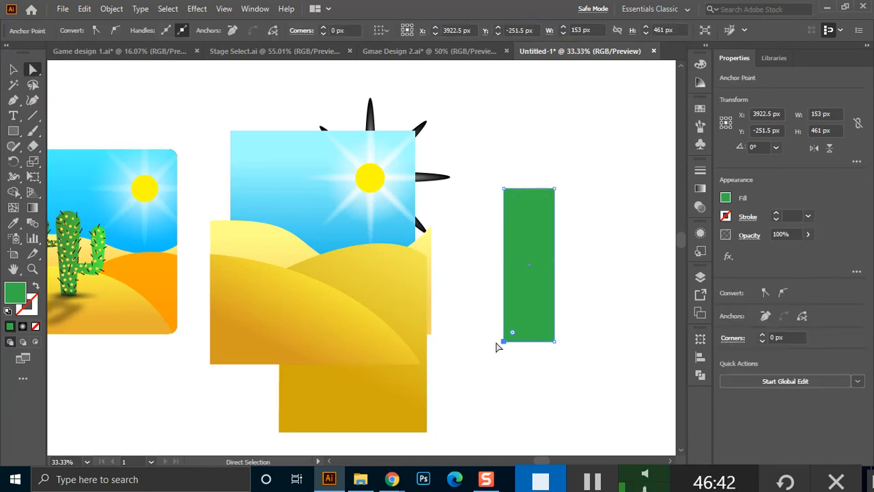
drag(503, 343, 555, 347)
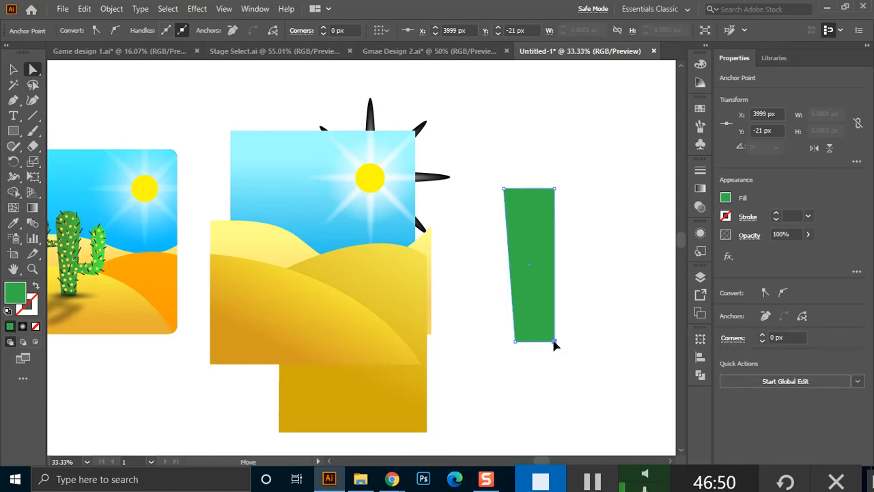
drag(555, 345, 544, 347)
click(551, 360)
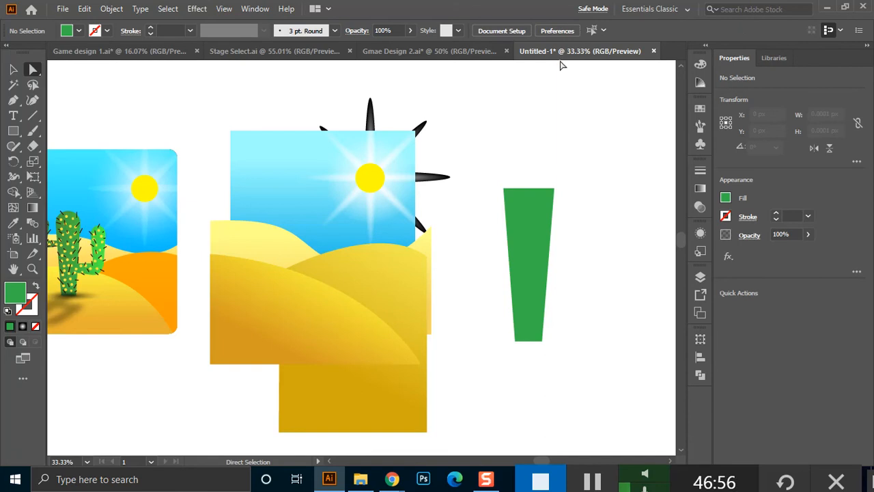
Round both upper corners of the tapered green trunk into a full dome and deselect it.
drag(571, 178, 490, 202)
drag(570, 177, 487, 207)
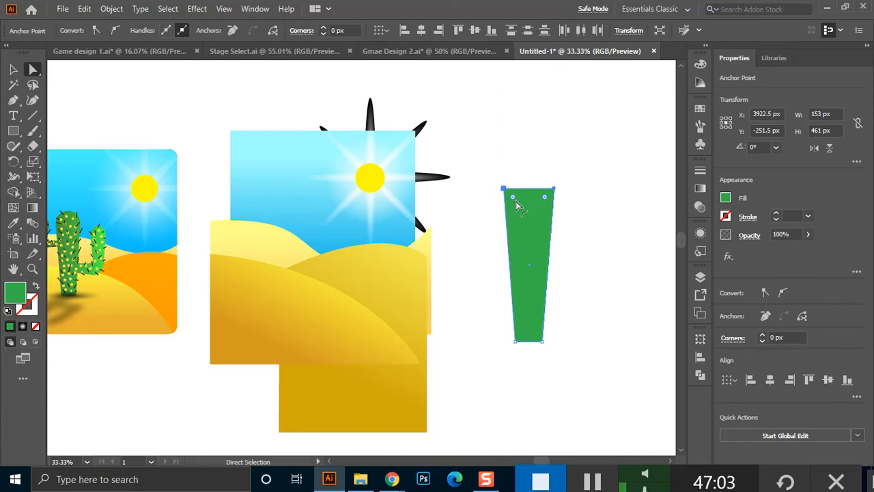
drag(513, 198, 525, 244)
click(585, 235)
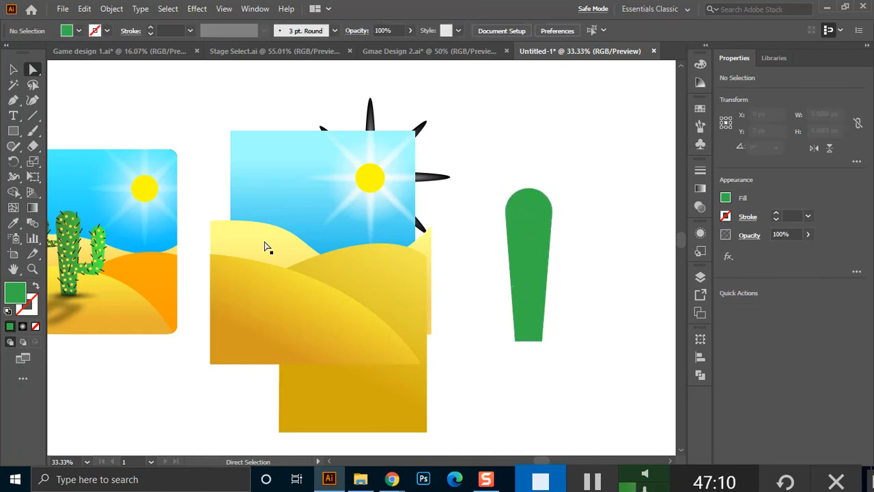
Draw a horizontal and a vertical green rectangle above the trunk, overlapping in an L shape for a cactus arm.
click(13, 130)
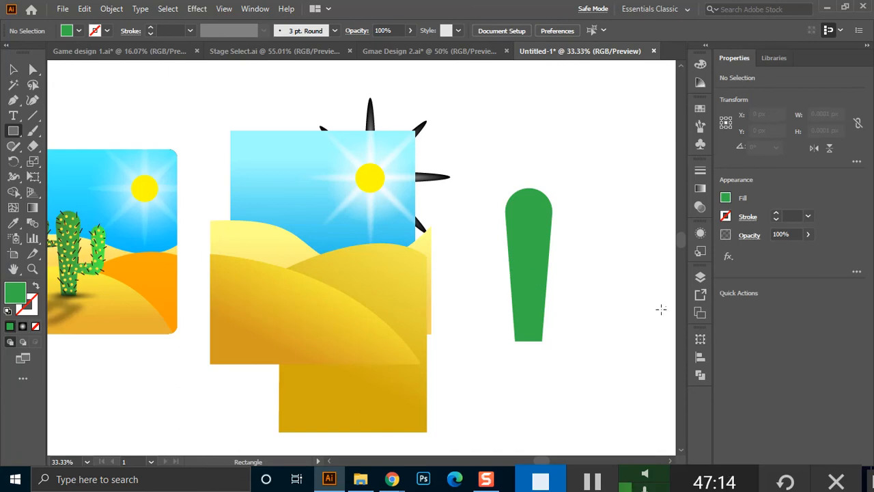
drag(500, 114, 557, 138)
drag(538, 66, 563, 130)
click(13, 69)
click(645, 161)
Widen the upper end of the arm's vertical rectangle and round its upper corners to about 50 px.
key(a)
click(552, 83)
drag(561, 67, 564, 78)
drag(565, 136, 576, 175)
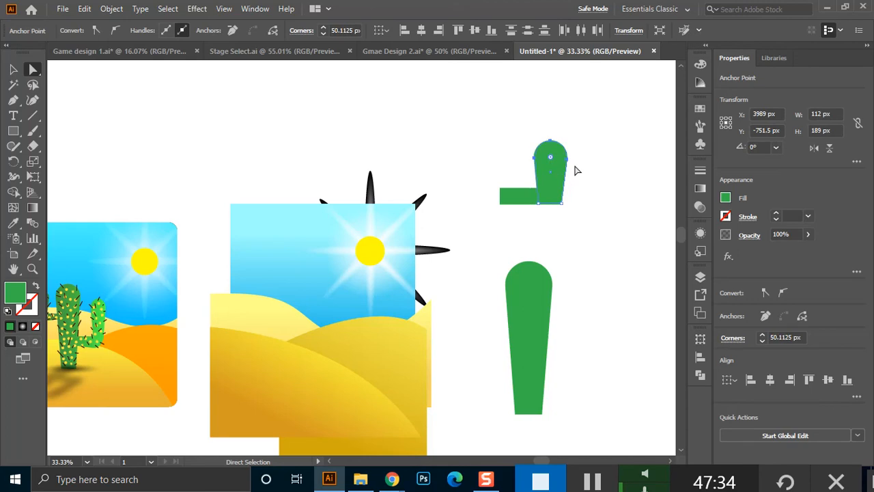
Narrow the arm's horizontal rectangle toward the elbow by lowering its upper right corner point, and deselect it.
click(500, 194)
click(500, 194)
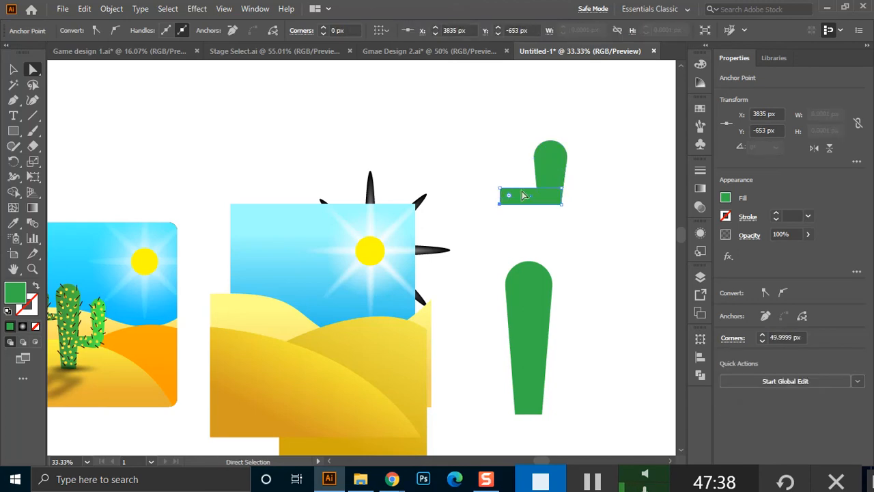
click(561, 191)
drag(561, 192, 561, 198)
drag(559, 198, 560, 198)
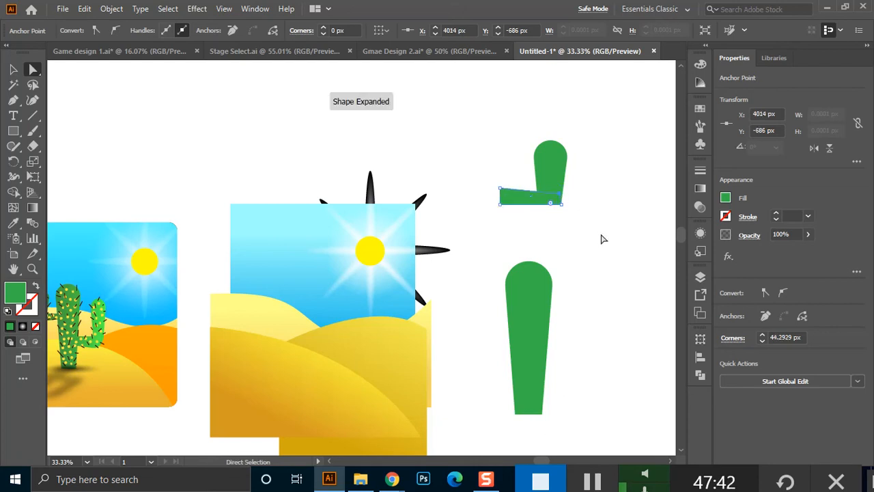
click(603, 238)
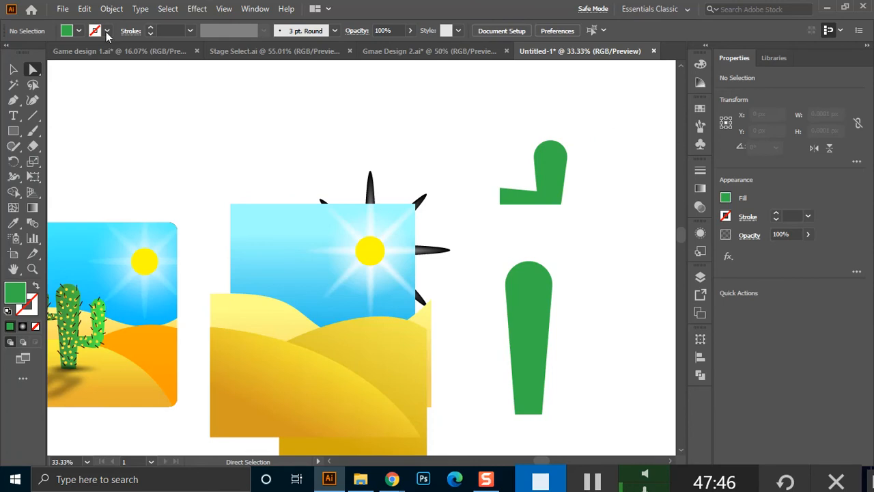
Unite the horizontal and vertical arm pieces into a single shape.
click(17, 69)
drag(585, 121, 496, 205)
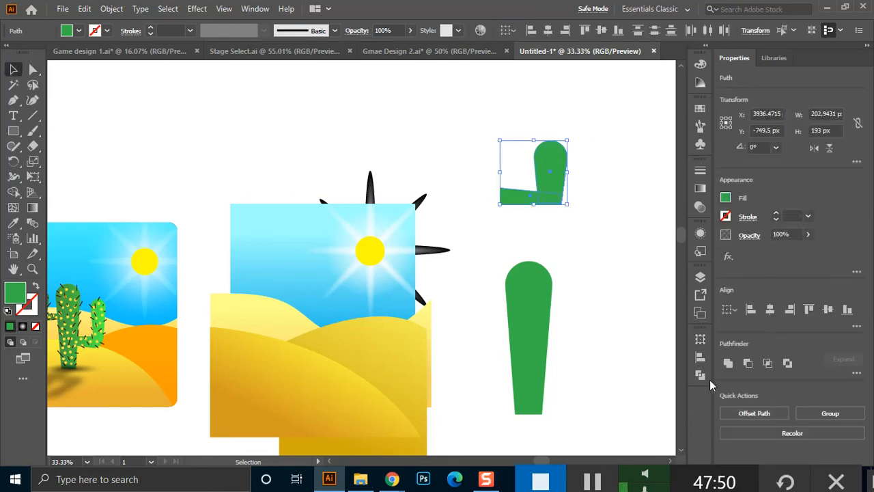
click(728, 365)
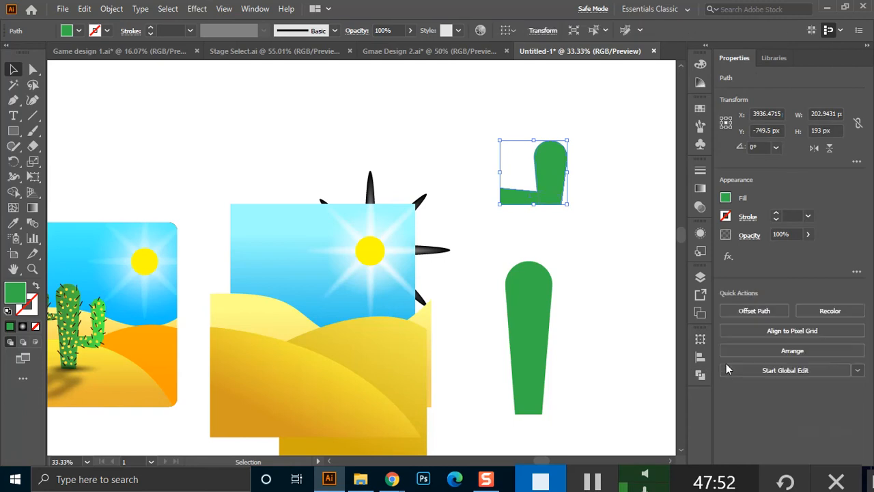
Remove the small notch near the arm's outer elbow by deleting the stray anchor point there.
click(36, 71)
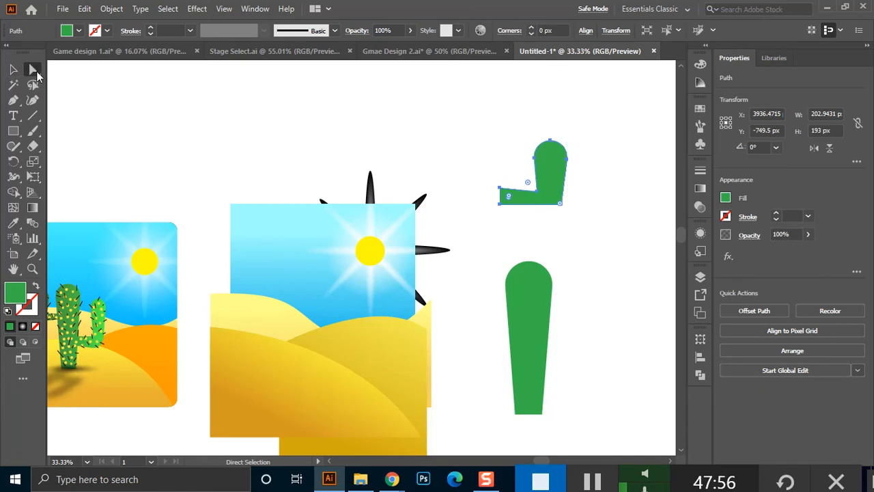
click(559, 203)
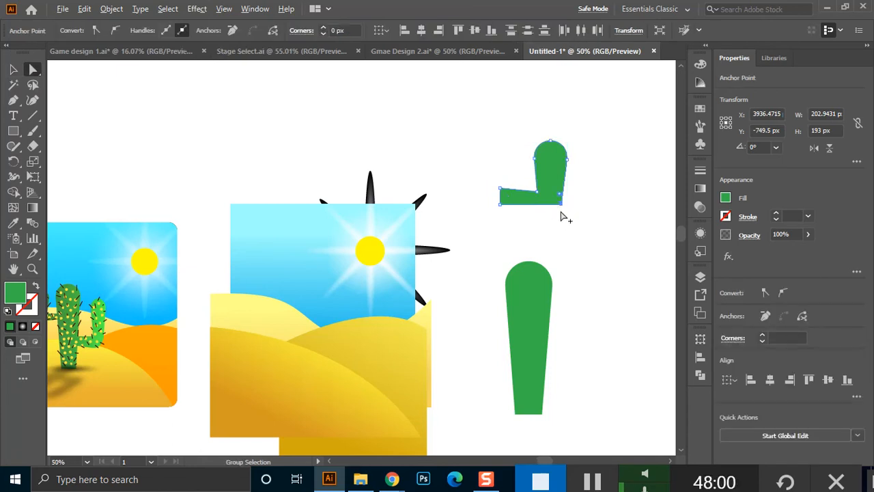
scroll(562, 211, up, 4)
scroll(566, 184, up, 5)
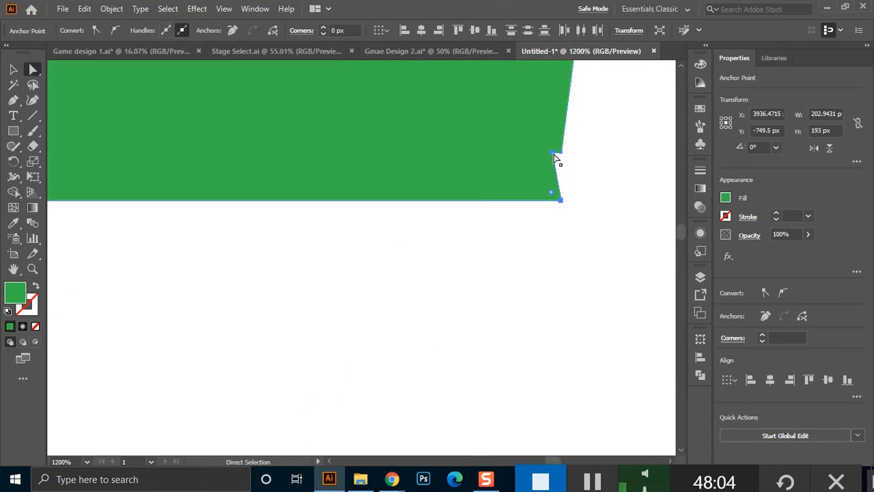
click(13, 100)
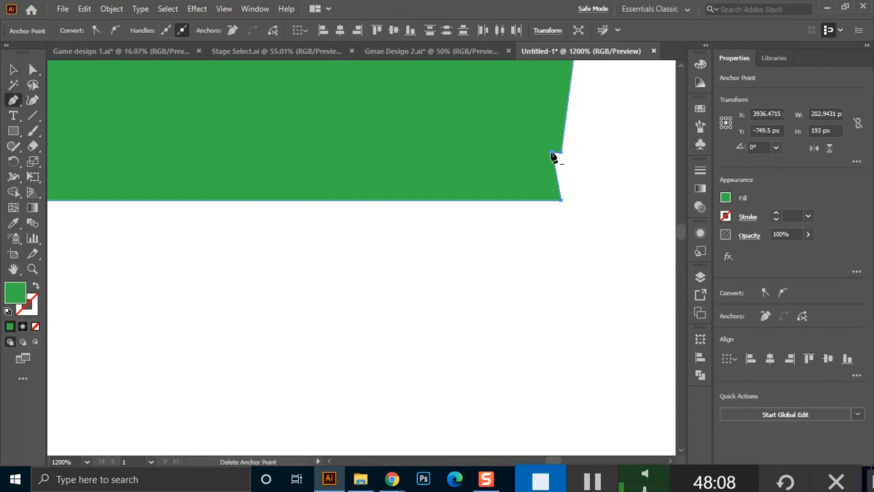
click(558, 154)
Round the outer elbow corner of the cactus arm to a radius of about 44 px and deselect it.
key(a)
scroll(567, 239, down, 3)
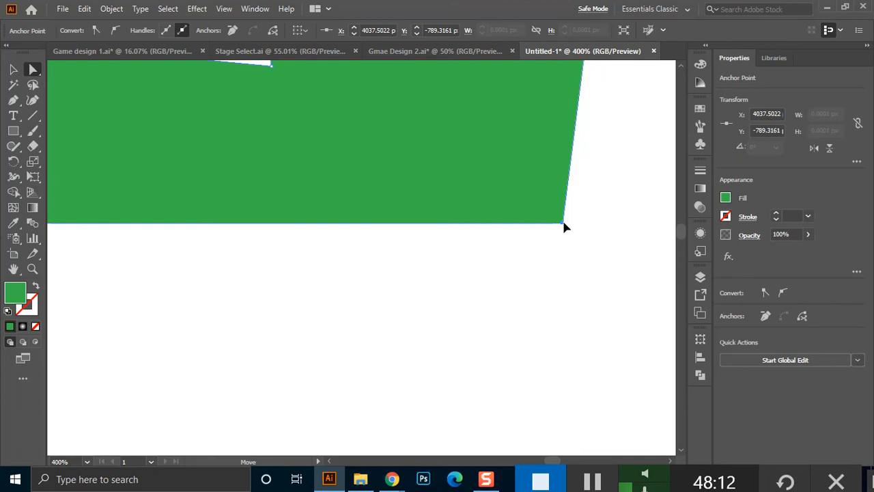
click(564, 224)
scroll(560, 253, down, 5)
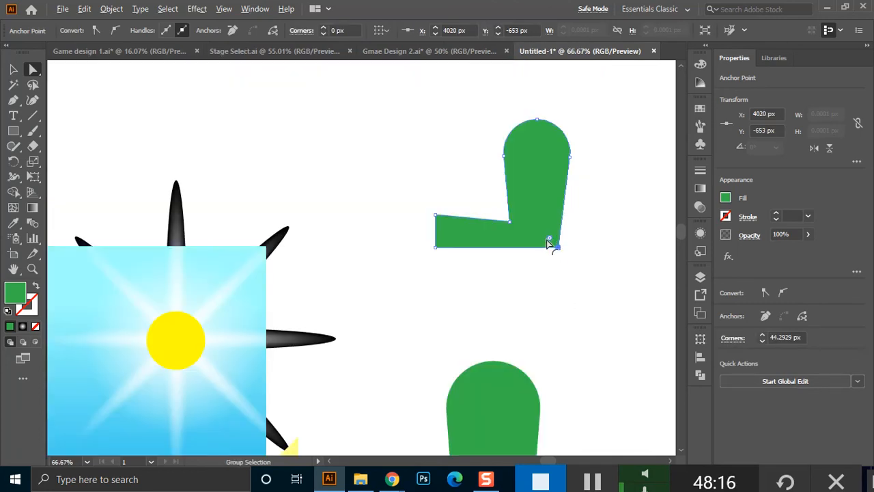
drag(551, 242, 530, 221)
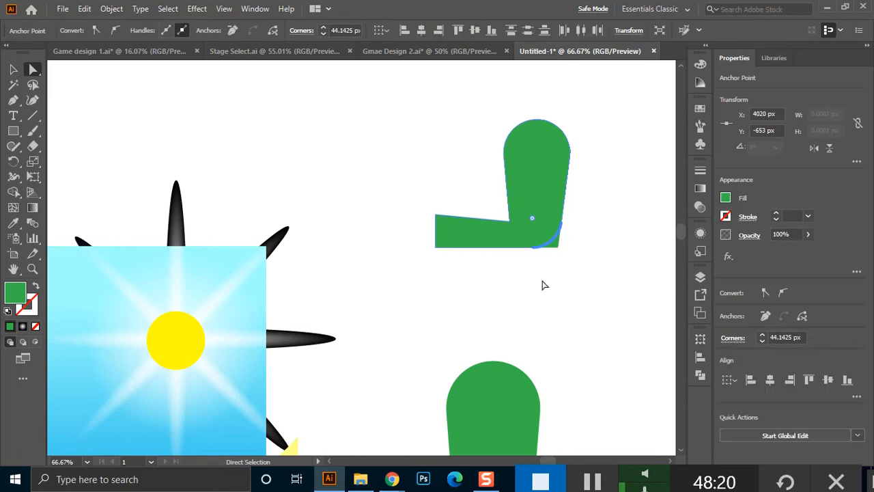
click(562, 287)
Round the inner elbow corner of the cactus arm to a radius of about 11 px and deselect it.
click(508, 226)
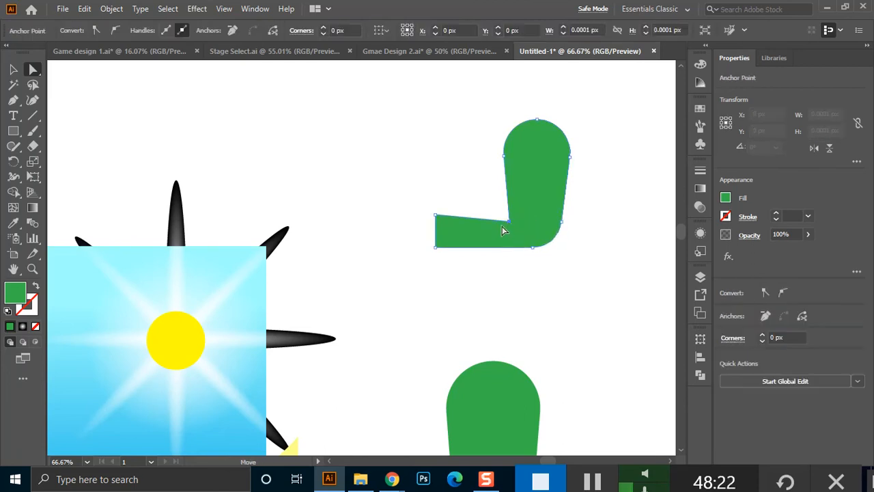
mouse_move(502, 216)
mouse_down()
mouse_move(496, 202)
mouse_move(504, 217)
mouse_up()
click(587, 281)
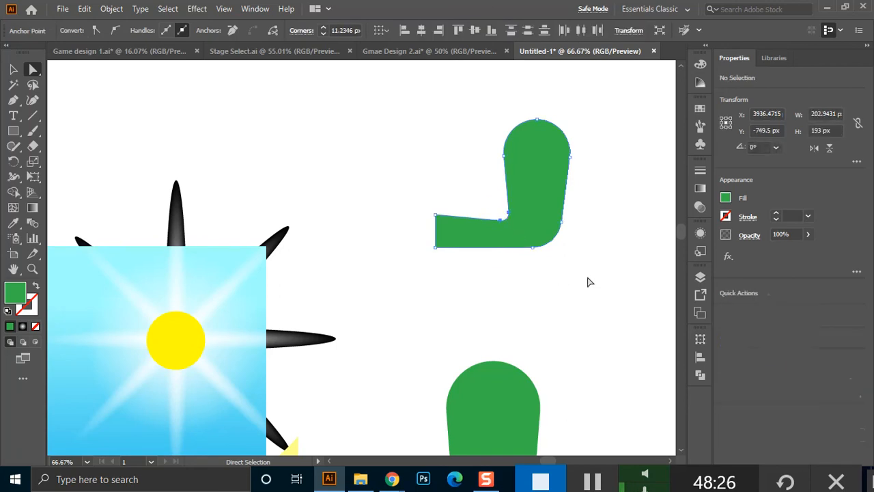
Attach the arm to the right side of the cactus trunk, slimming and slightly tilting it to fit, and deselect it.
scroll(579, 275, down, 3)
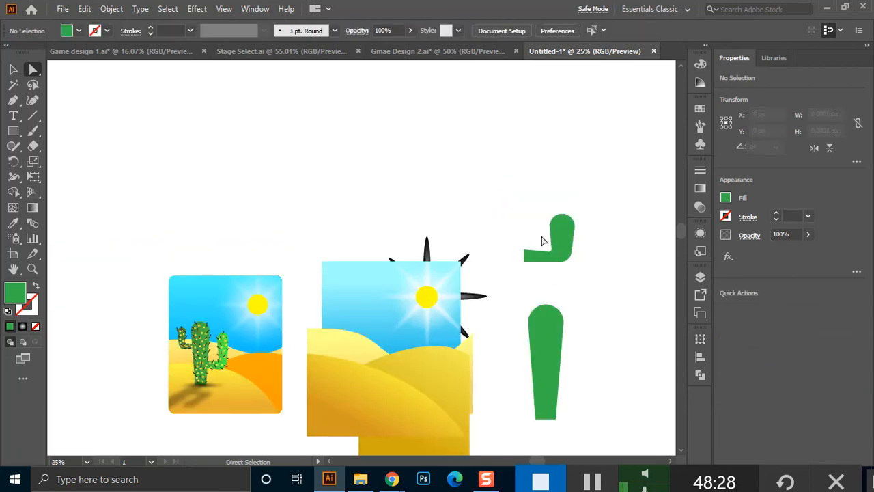
click(13, 69)
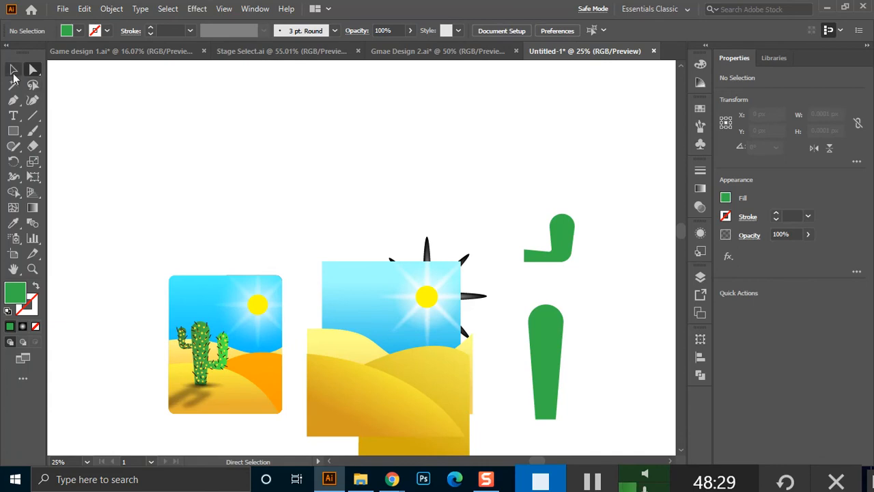
click(565, 250)
drag(550, 212, 551, 195)
drag(560, 244, 586, 372)
drag(605, 314, 591, 334)
drag(581, 371, 589, 330)
click(618, 325)
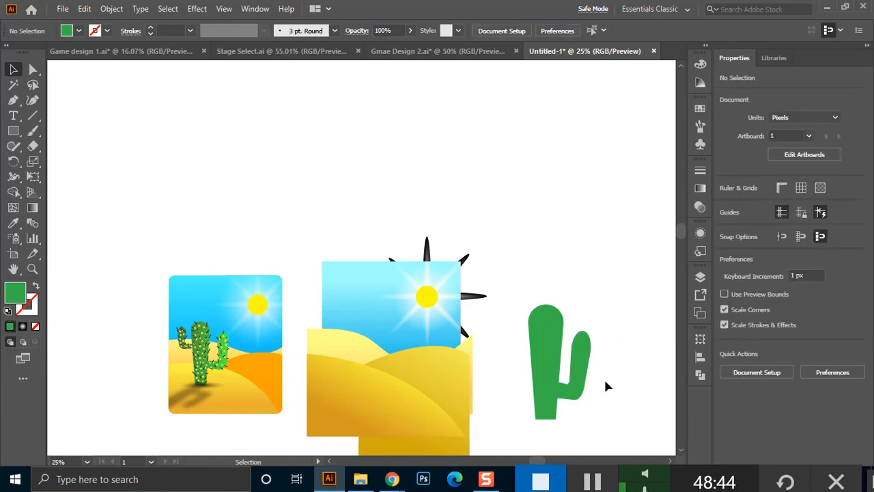
Duplicate the cactus arm above the trunk and reflect the copy horizontally so it bends the opposite way.
drag(579, 382, 541, 251)
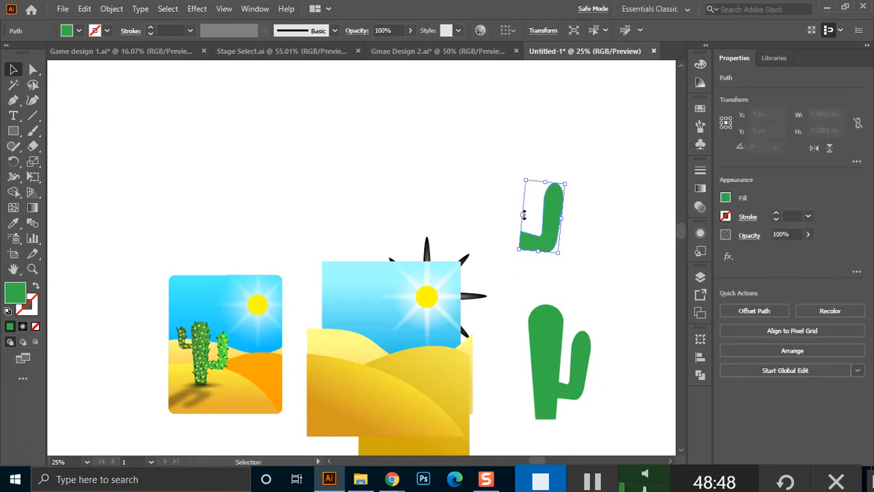
drag(13, 161, 75, 175)
mouse_move(540, 222)
mouse_down()
mouse_move(575, 222)
mouse_move(555, 255)
mouse_move(536, 234)
mouse_up()
click(13, 69)
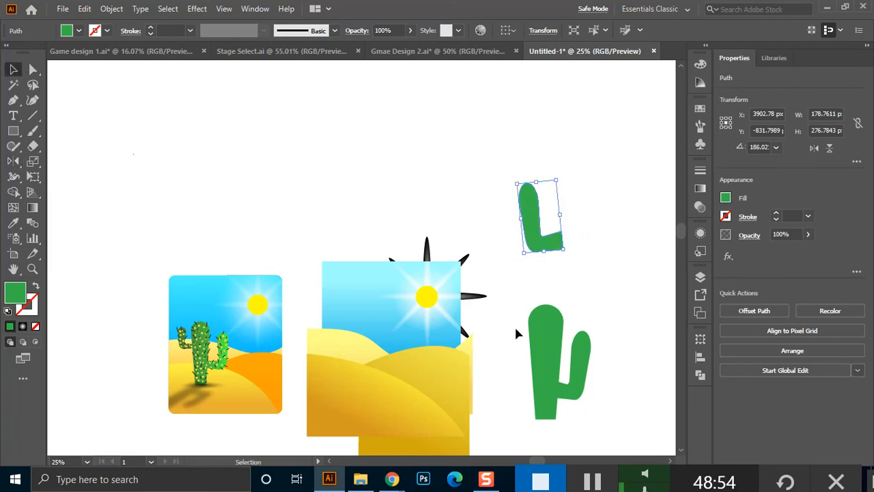
Attach the mirrored arm to the left side of the trunk, scaled down smaller than the right arm, and deselect it.
drag(523, 295, 509, 335)
drag(489, 295, 509, 318)
drag(517, 355, 514, 353)
click(497, 386)
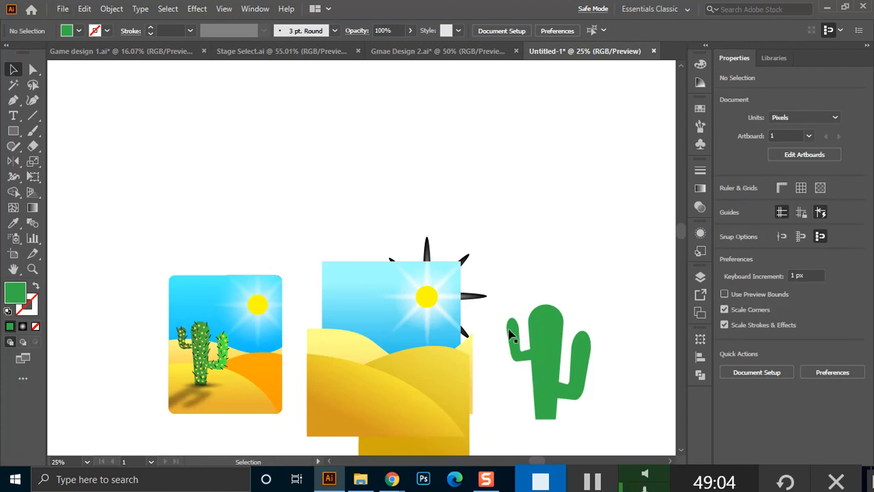
Examine the spines, yellow dots and shading of the reference cactus and compare them with the new plain green cactus.
scroll(546, 337, up, 2)
key(space)
drag(532, 360, 426, 255)
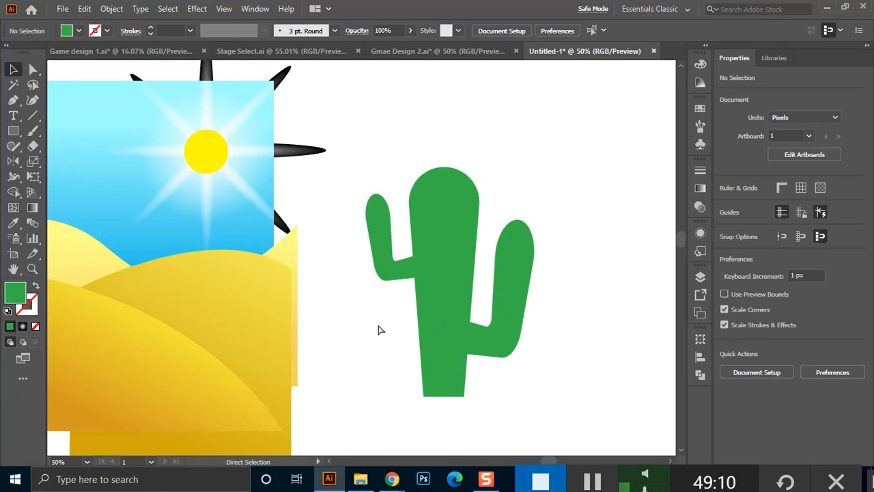
scroll(378, 329, down, 2)
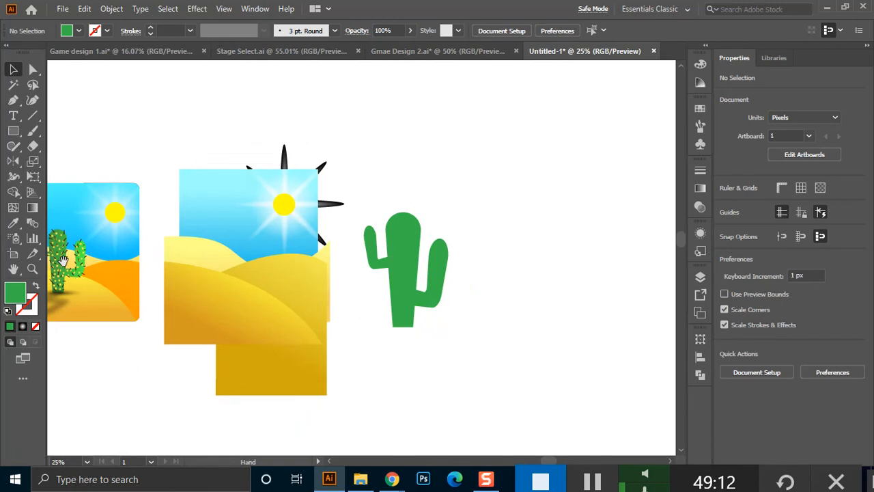
drag(59, 262, 171, 272)
click(32, 268)
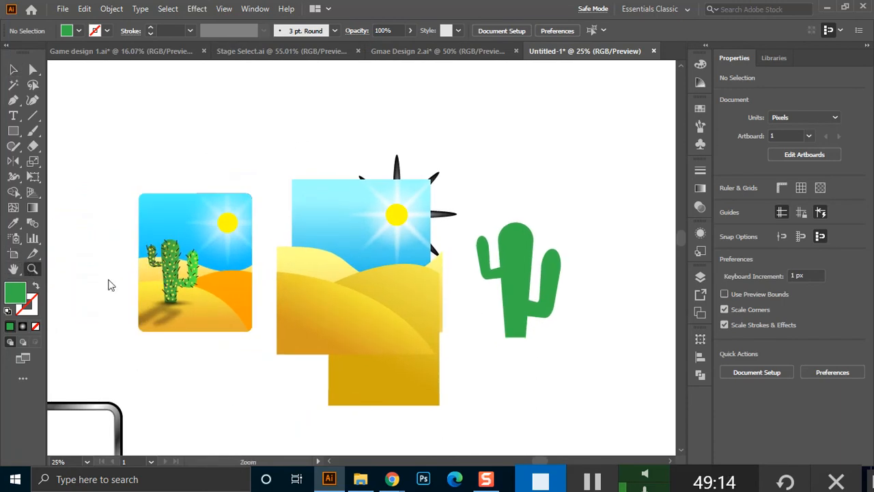
drag(144, 234, 197, 303)
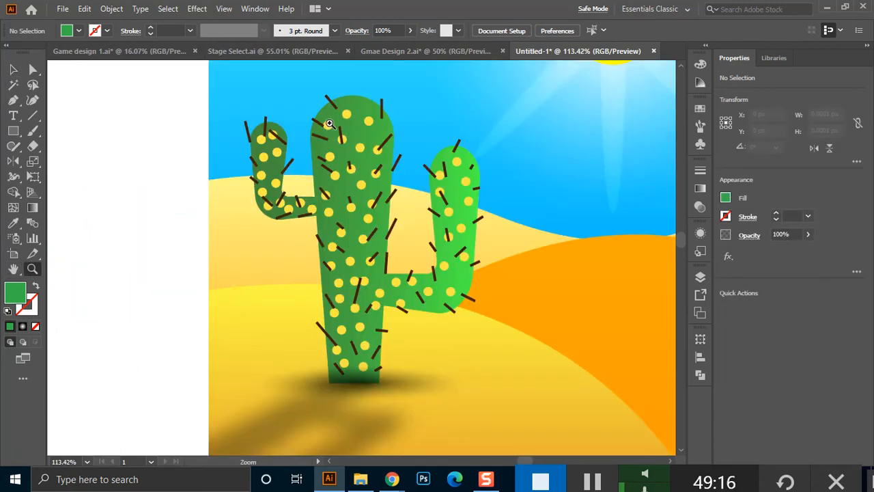
key(ctrl+minus)
key(ctrl+minus)
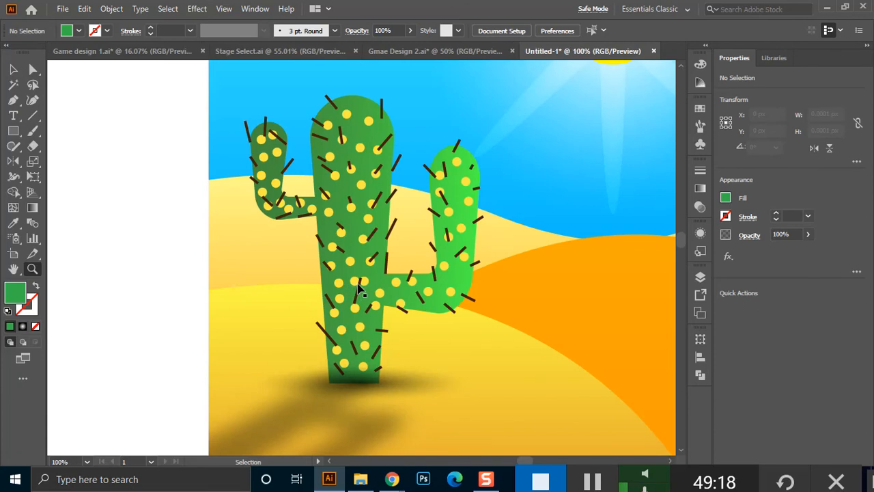
key(ctrl+minus)
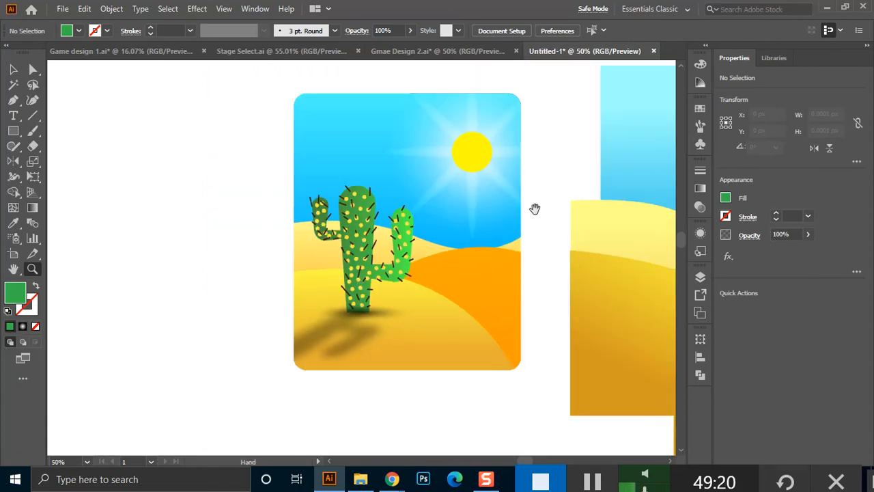
drag(534, 207, 237, 221)
mouse_move(582, 228)
mouse_down()
mouse_move(233, 212)
mouse_move(197, 219)
mouse_up()
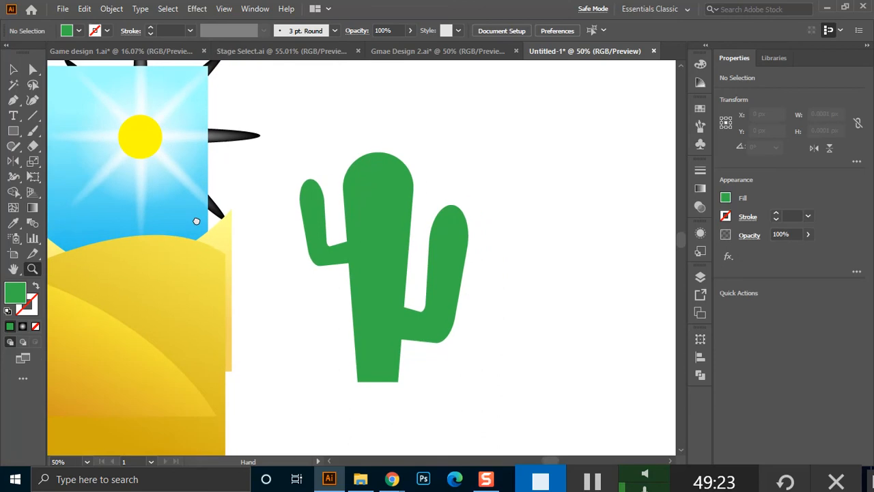
Draw a vertical line about 495 px long to the right of the cactus and give it a yellow stroke.
click(32, 116)
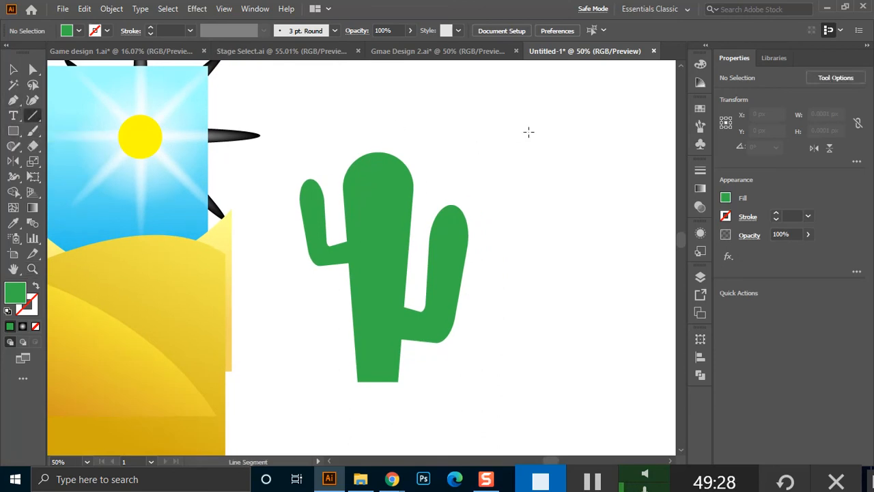
drag(521, 372, 521, 377)
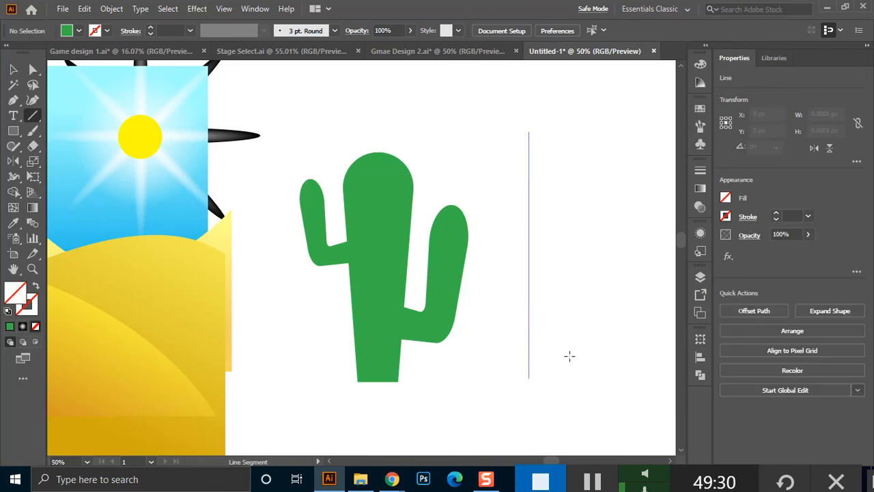
key(v)
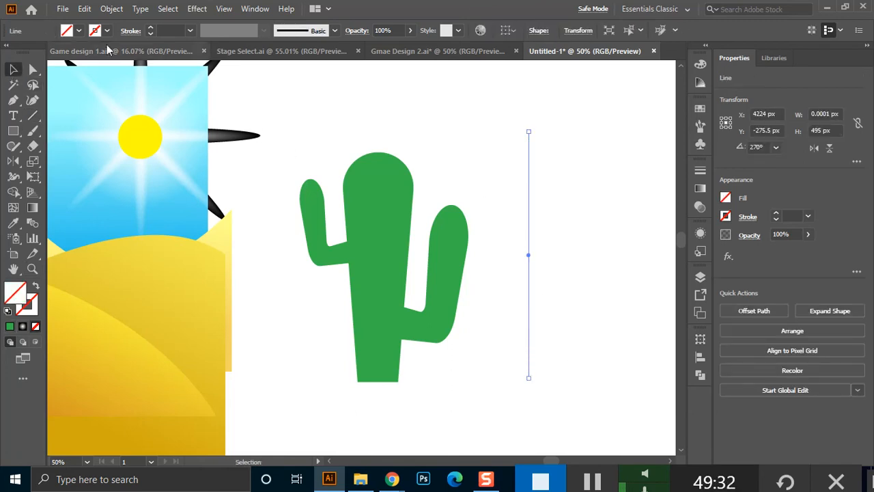
click(107, 30)
click(52, 53)
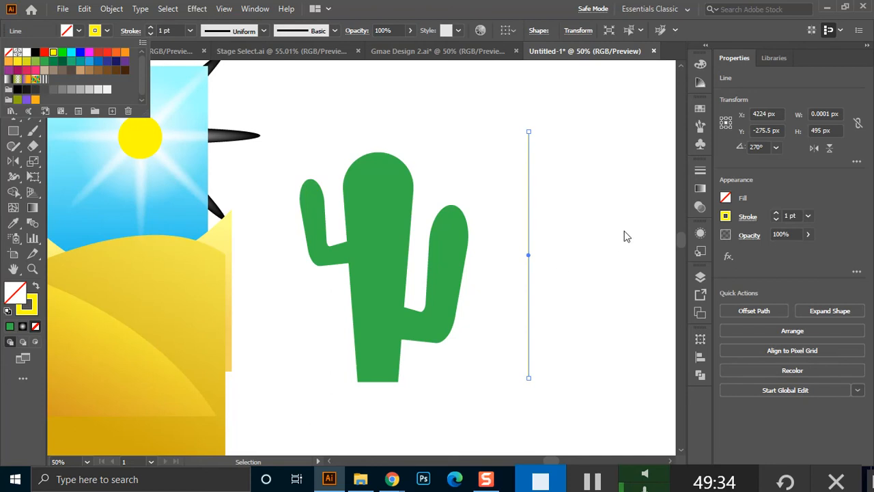
click(589, 220)
Thicken the yellow line's stroke to 20 pt and keep the line selected.
drag(554, 119, 507, 372)
text(10)
key(Return)
drag(554, 120, 516, 385)
click(171, 31)
key(shift+Up)
click(555, 198)
click(555, 203)
drag(560, 119, 509, 399)
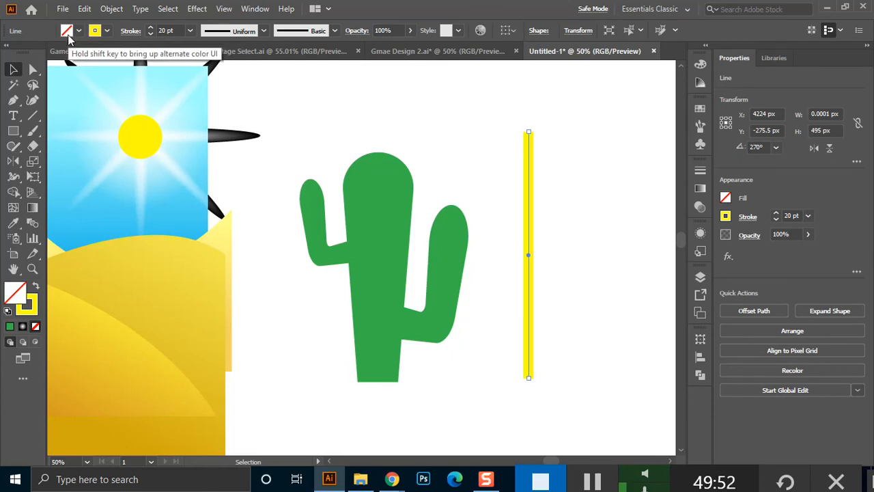
Turn the yellow line into a dashed stroke and give it a 4 pt gap.
click(128, 31)
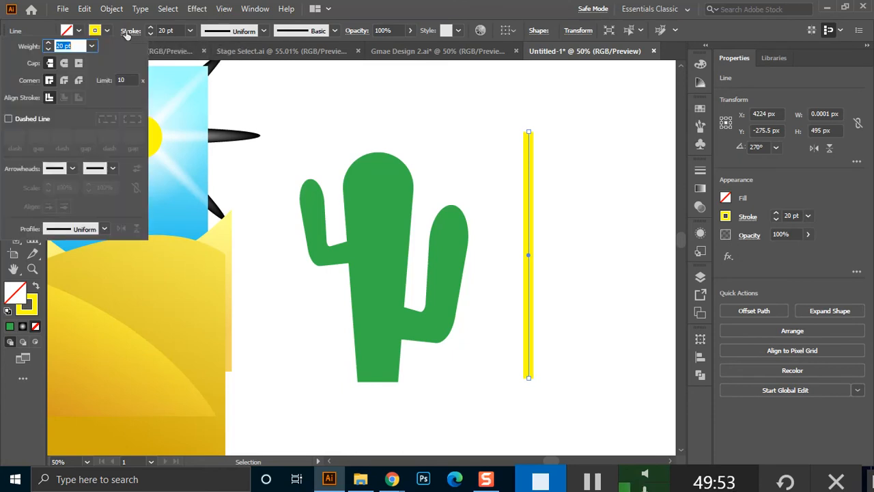
click(38, 119)
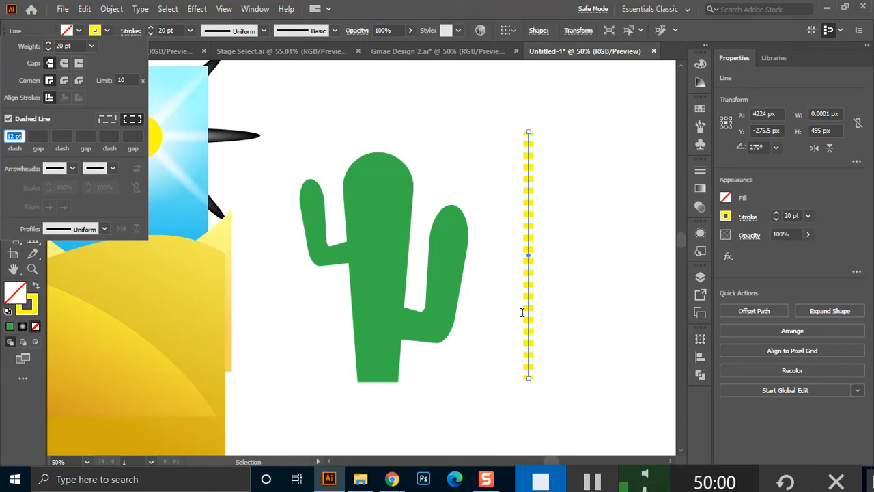
click(44, 135)
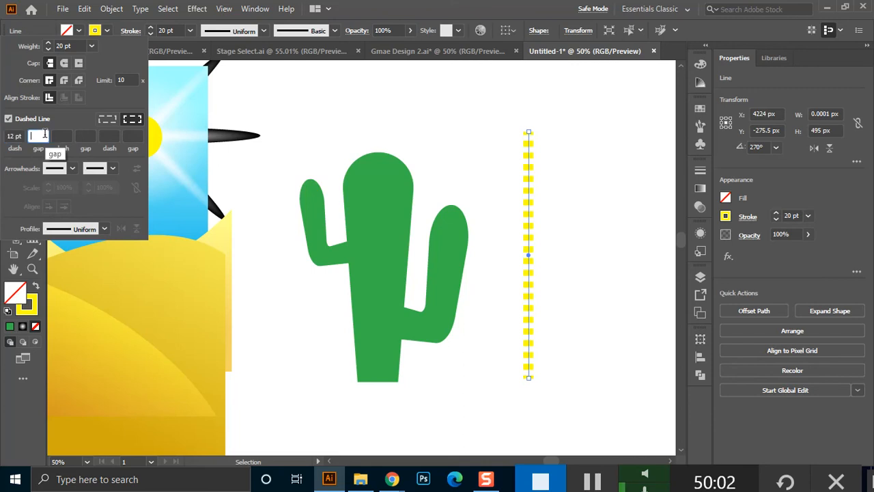
text(1)
key(Return)
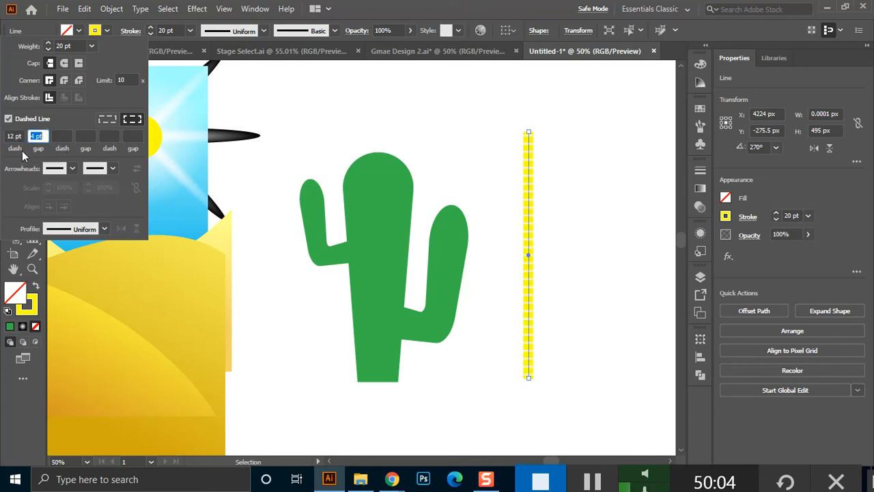
Try different dash and gap lengths on the yellow dashed line and clear the gap value.
key(BackSpace)
click(16, 135)
key(Down)
click(35, 135)
key(Up)
key(Up)
key(Up)
click(18, 136)
click(39, 136)
key(Up)
key(Up)
key(BackSpace)
click(63, 137)
Set the yellow line's dash length to 0 pt.
click(16, 135)
key(Down)
key(Down)
key(Down)
key(Down)
key(Down)
key(Down)
key(Down)
key(Down)
key(Down)
key(Down)
key(Down)
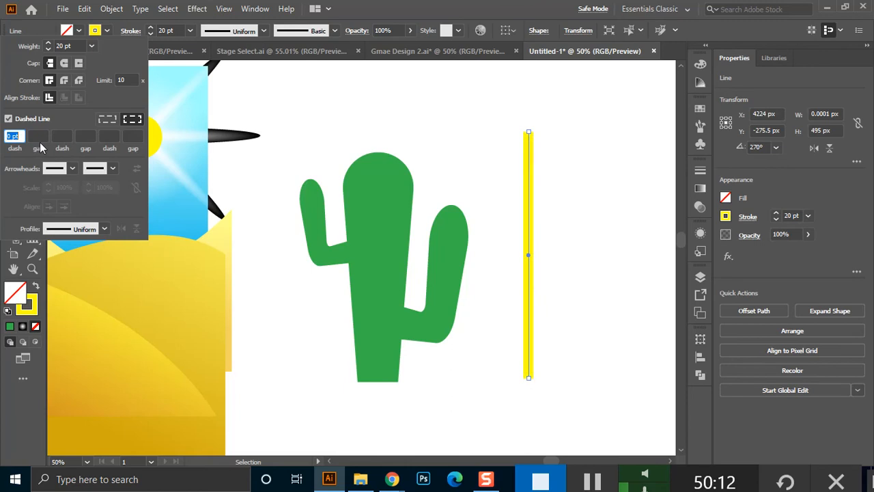
Try gap lengths of 14 pt and 12 pt on the zero-length dashes.
click(41, 138)
key(Up)
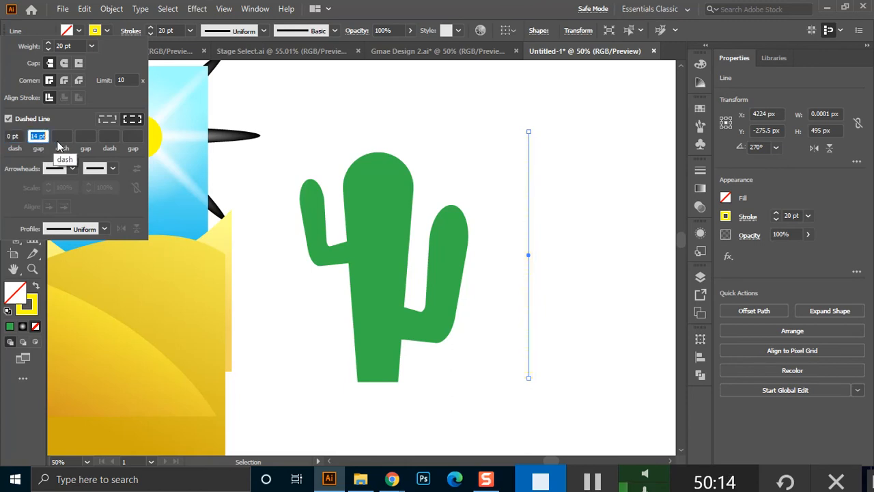
key(Down)
key(Down)
key(Down)
key(Down)
key(Down)
key(Down)
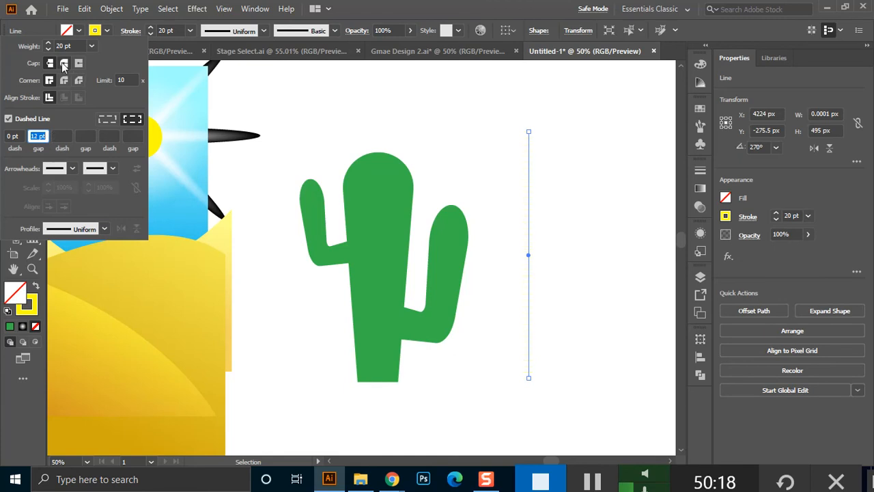
Give the dashed line round caps and set its gap to 32 pt to form a row of dots.
click(63, 64)
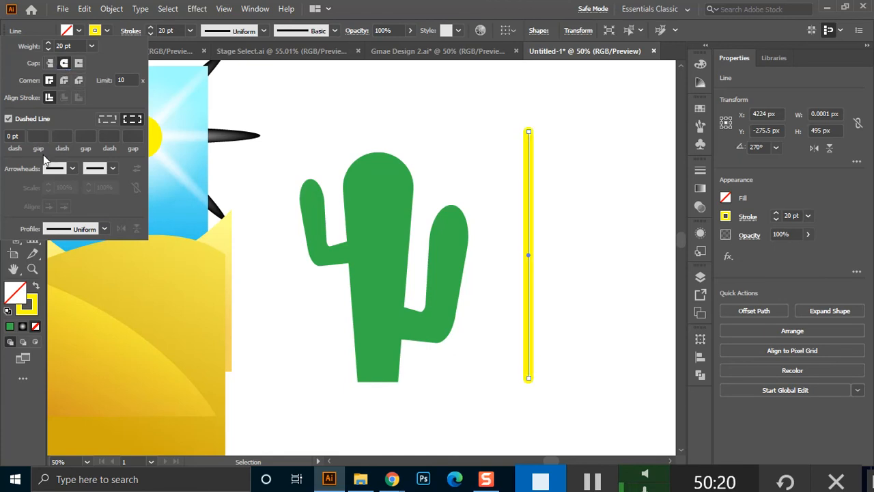
click(47, 135)
key(Up)
key(Up)
key(shift+Up)
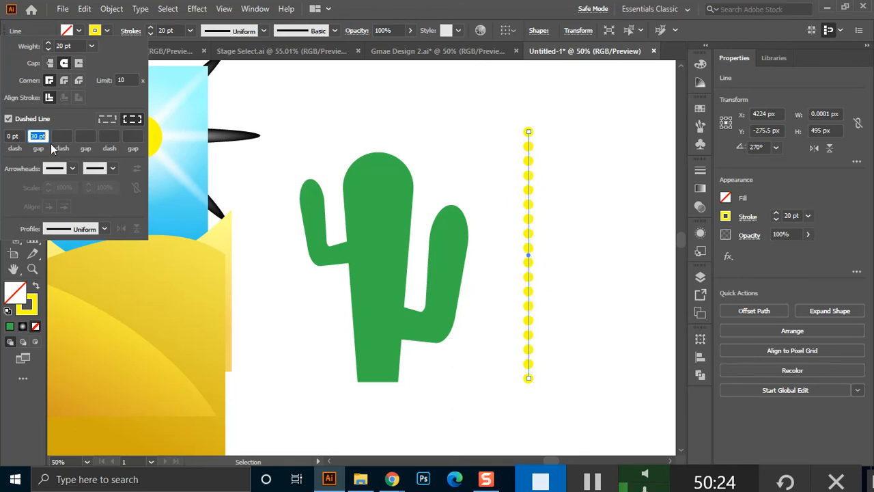
key(Up)
key(Up)
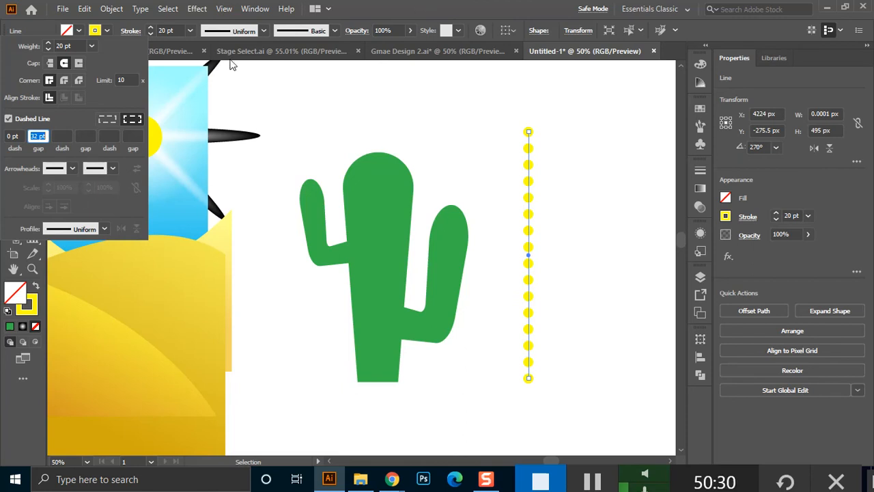
Try a 50 pt gap between the yellow dots, settle on 30 pt, and close the stroke settings.
key(BackSpace)
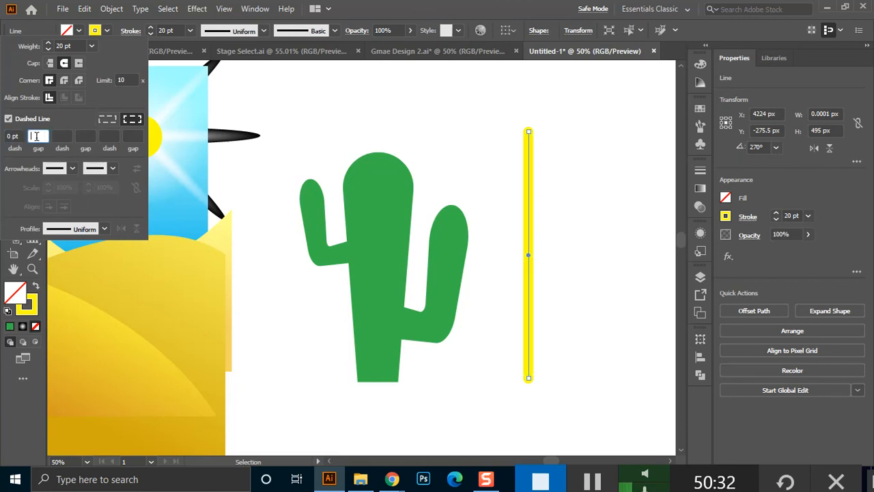
text(50)
key(Return)
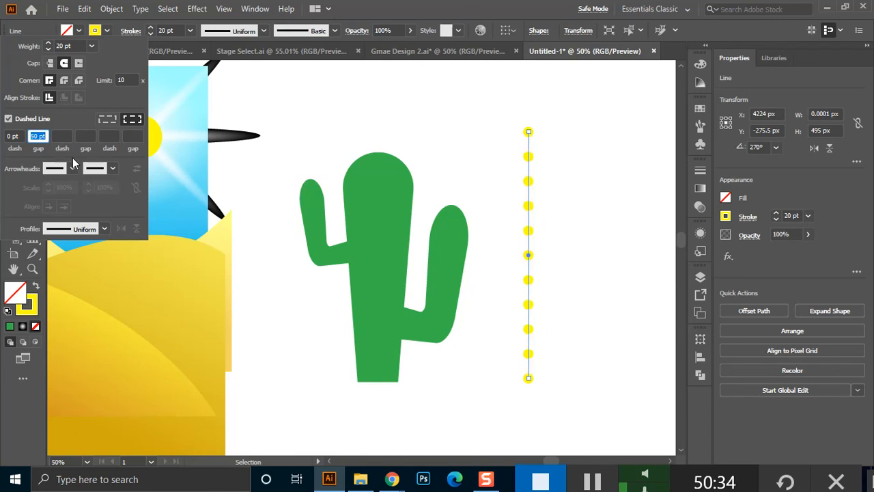
text(30)
key(Return)
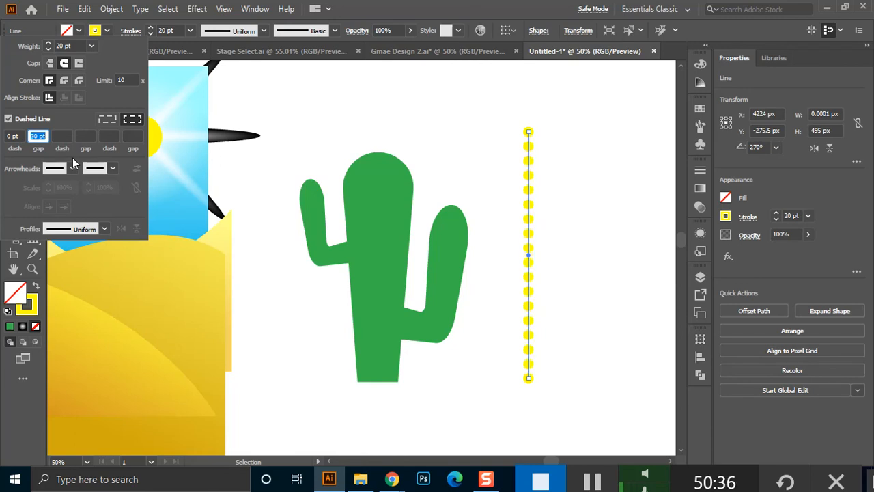
key(Escape)
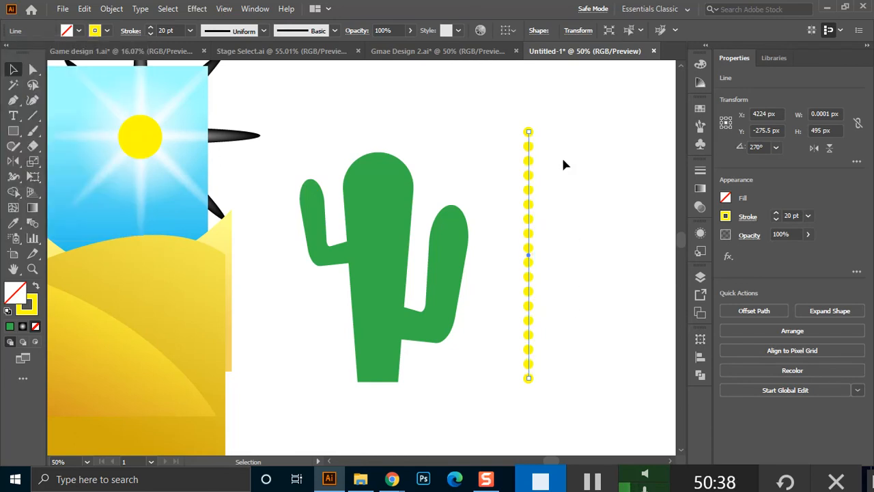
Expand the appearance of the dotted yellow line, and expand its fill and stroke into shapes.
click(556, 123)
drag(574, 110, 522, 393)
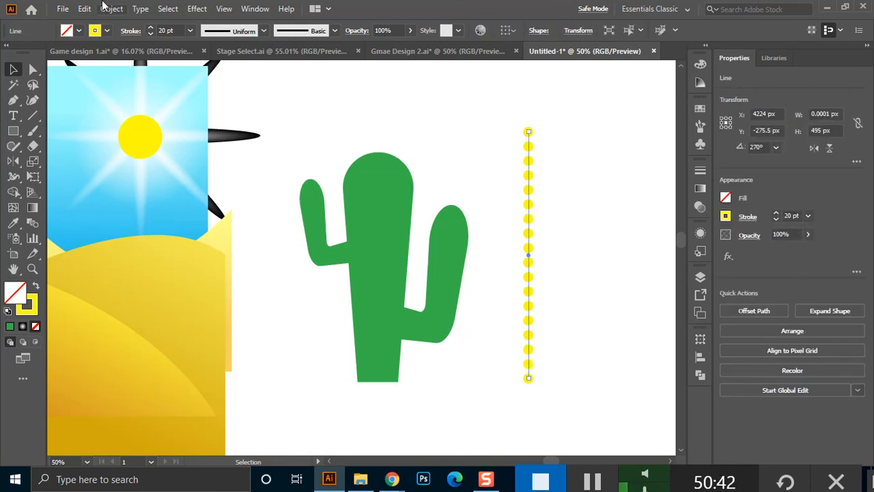
click(109, 8)
click(187, 173)
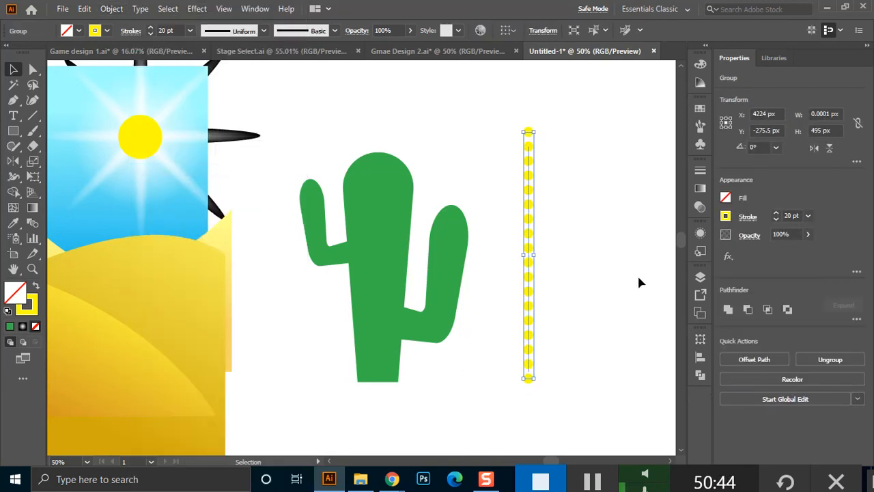
click(111, 9)
click(189, 160)
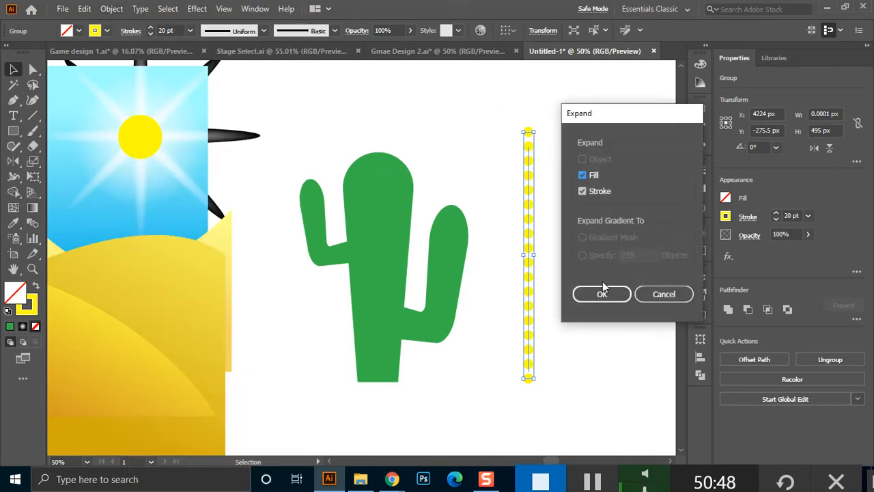
click(603, 294)
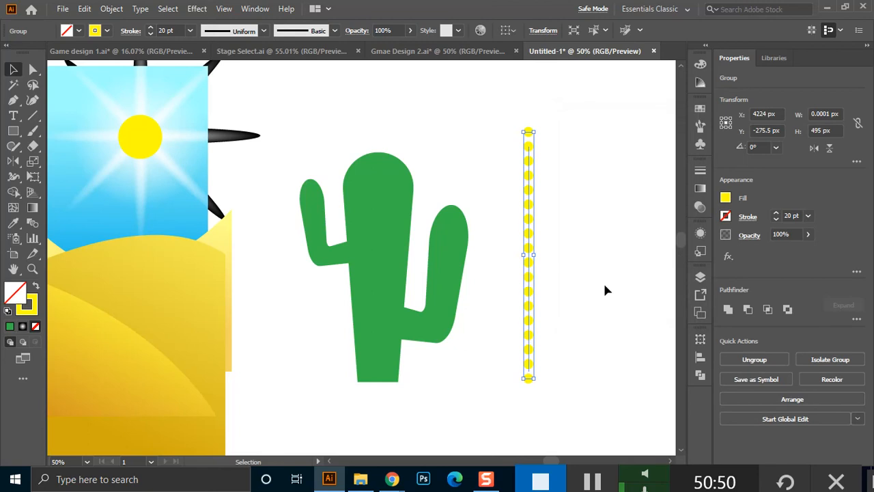
click(579, 215)
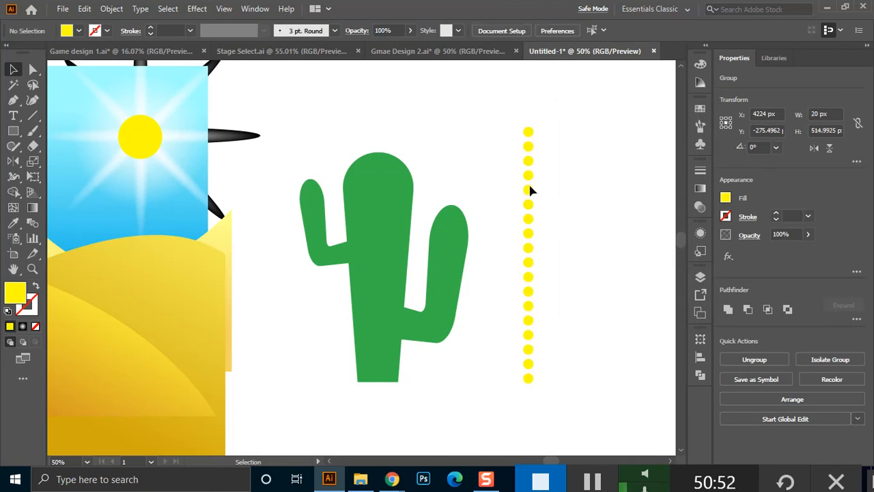
Ungroup the expanded dots, offset the inner column slightly from the two end dots, and ungroup it again.
click(529, 181)
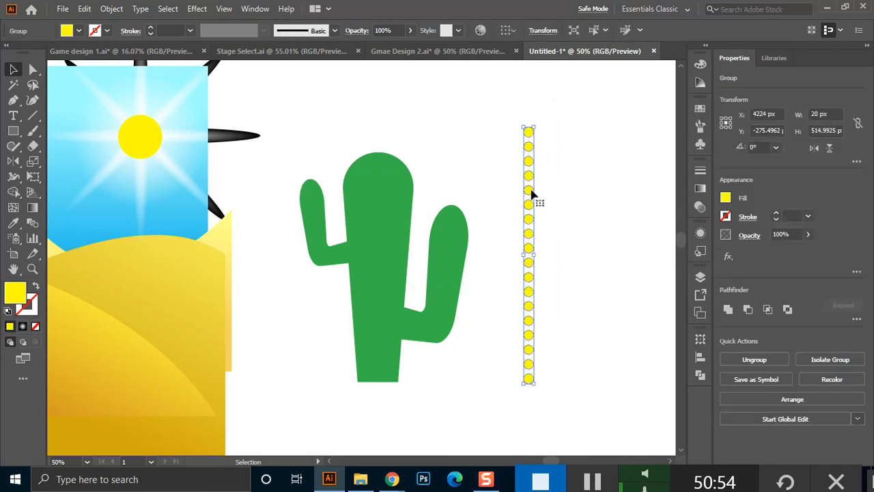
right_click(530, 278)
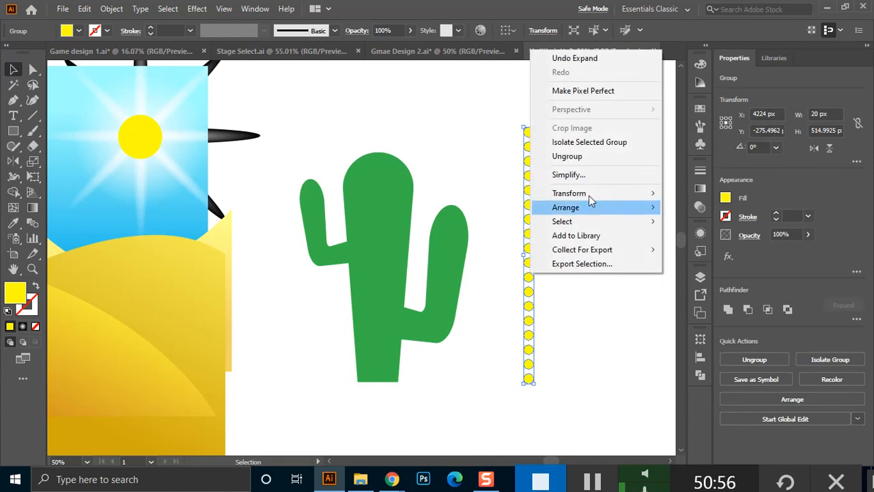
click(585, 161)
drag(566, 110, 536, 329)
drag(527, 152, 539, 151)
right_click(538, 190)
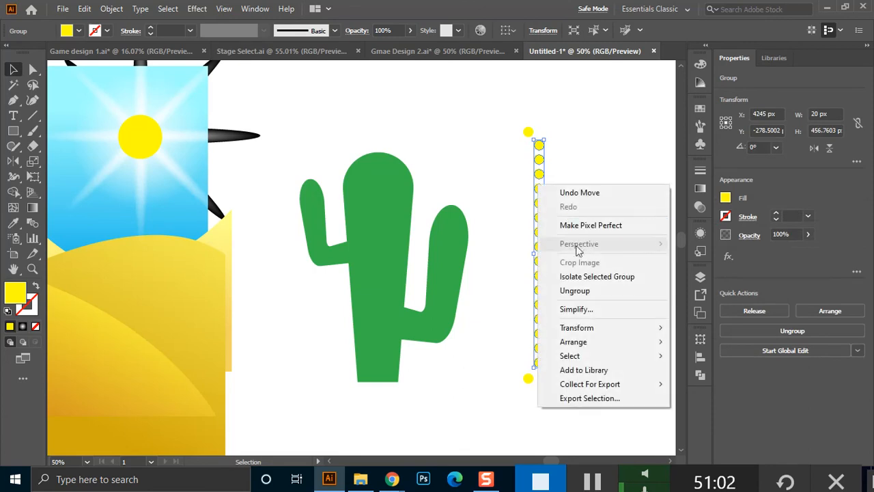
click(579, 289)
click(543, 164)
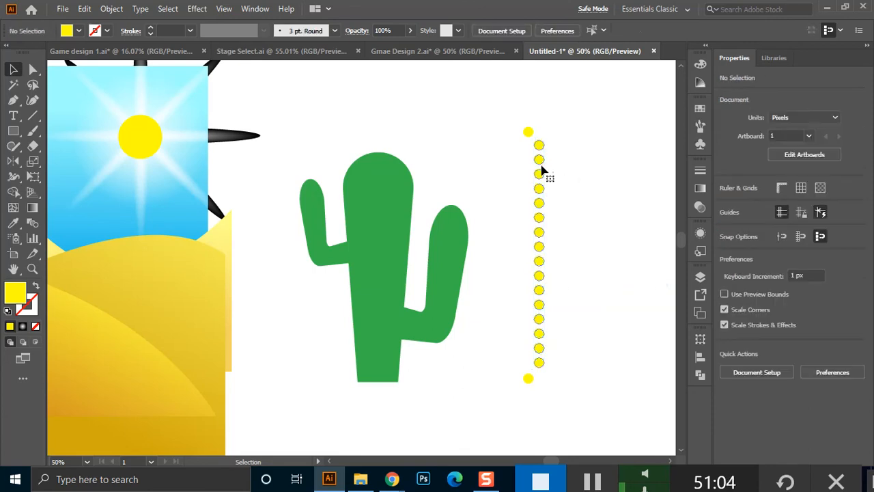
Release the inner dots' compound path and move the third dot from the top in line with the end dots.
click(542, 167)
right_click(542, 161)
click(598, 265)
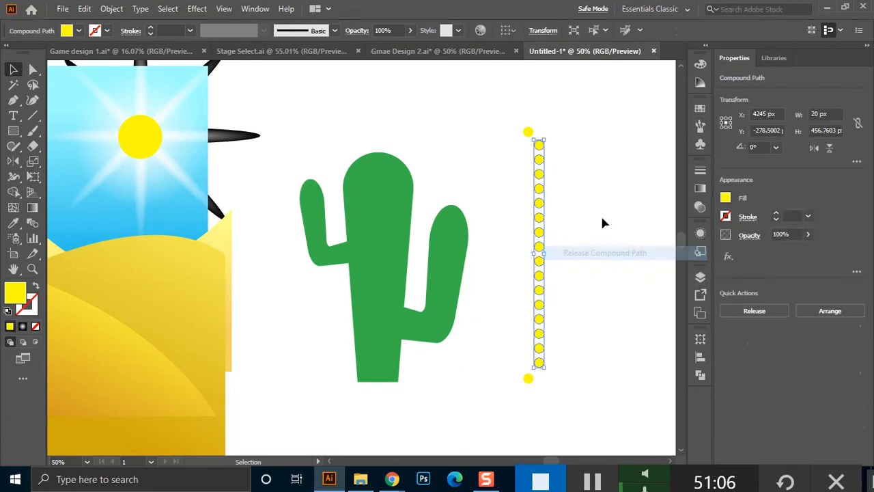
click(601, 207)
drag(540, 174, 529, 176)
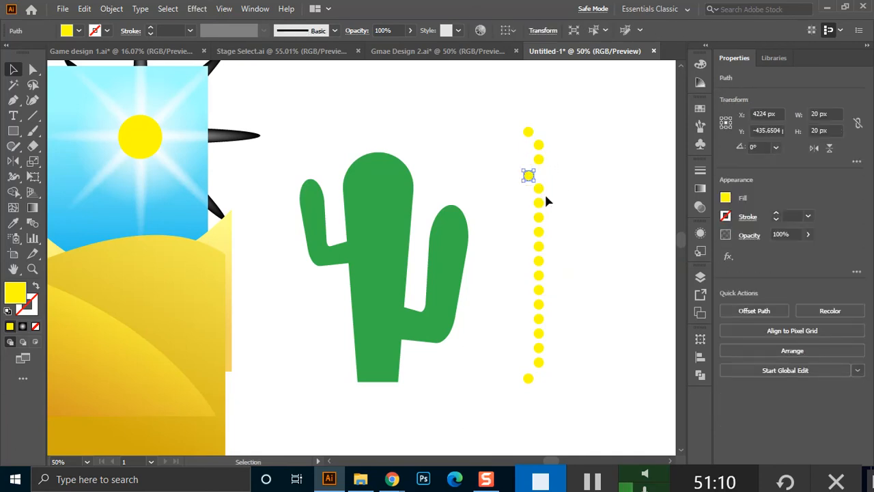
Undo the dot move, compound path release, ungrouping and expansions back to the live dashed line.
key(ctrl+z)
key(ctrl+z)
key(ctrl+z)
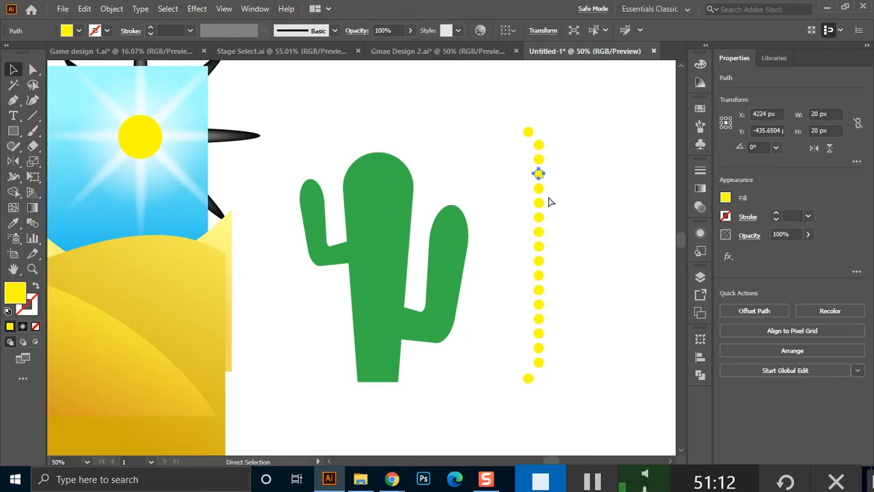
key(ctrl+z)
key(ctrl+z)
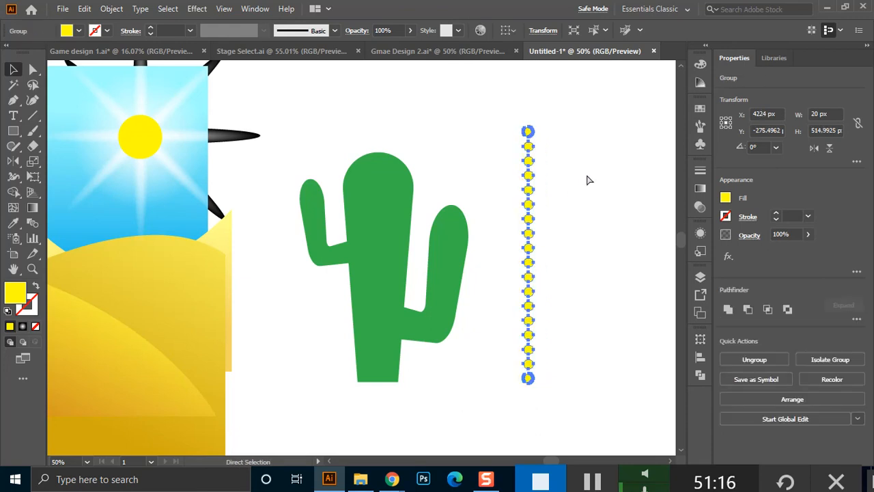
key(ctrl+z)
key(ctrl+z)
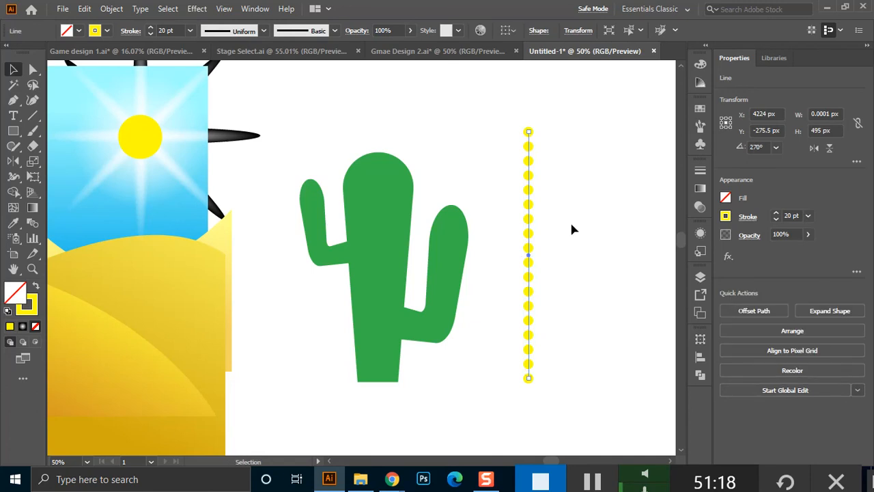
Select the dotted line and examine its stroke entry among the appearance attributes.
drag(557, 123, 516, 410)
click(553, 198)
drag(542, 120, 514, 385)
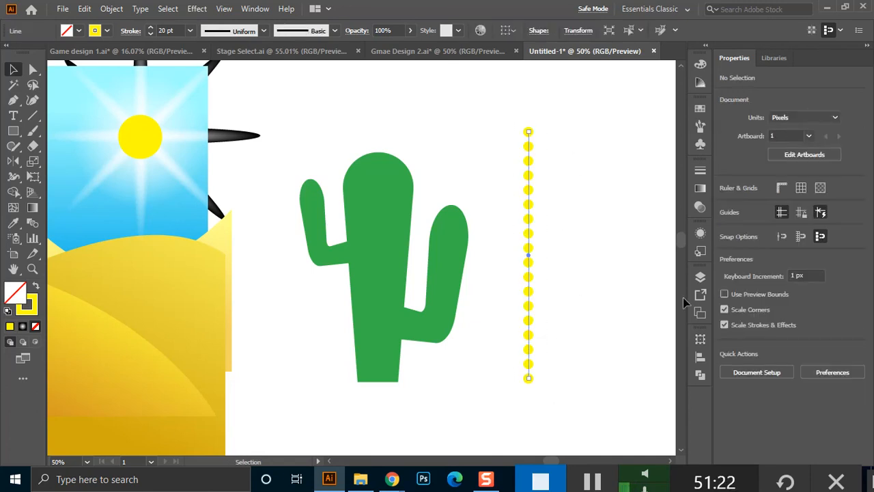
click(693, 232)
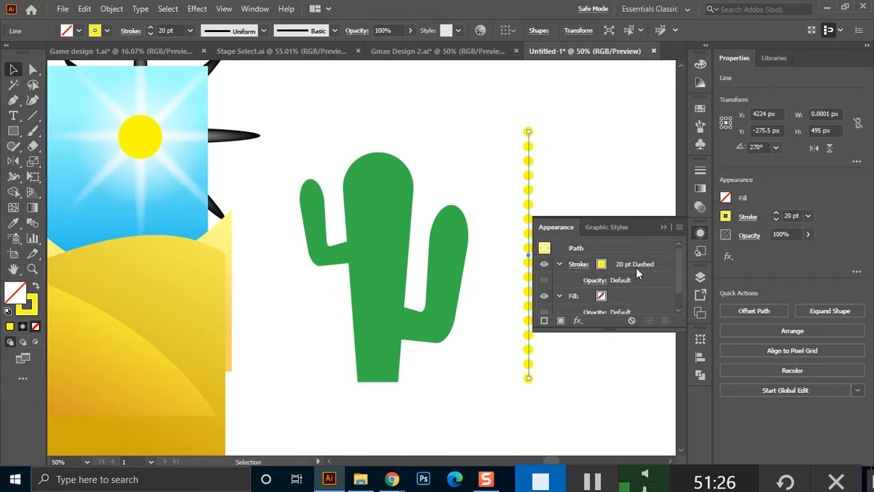
click(663, 263)
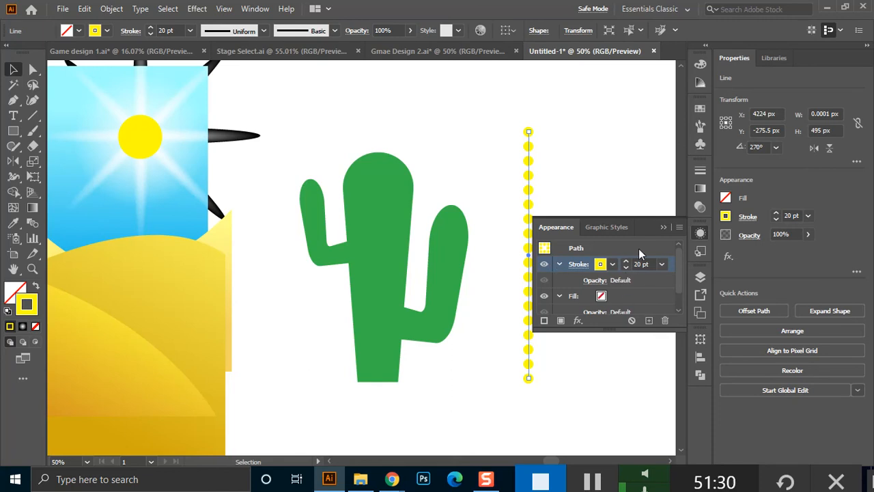
click(640, 150)
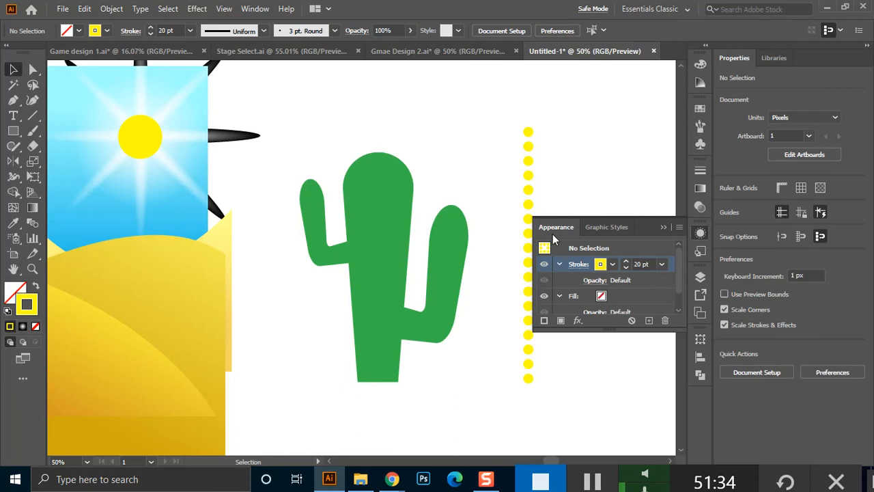
click(698, 232)
click(698, 232)
Apply Expand Appearance to the dotted yellow line.
click(111, 9)
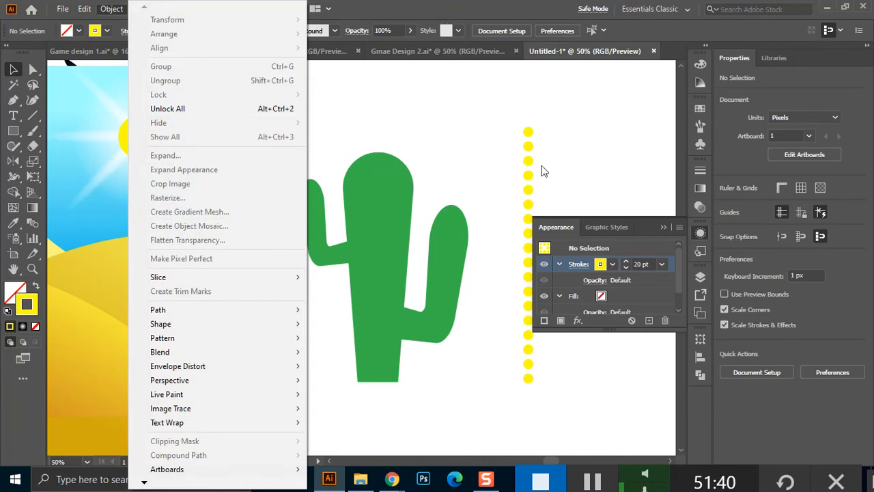
drag(550, 124, 498, 168)
click(111, 9)
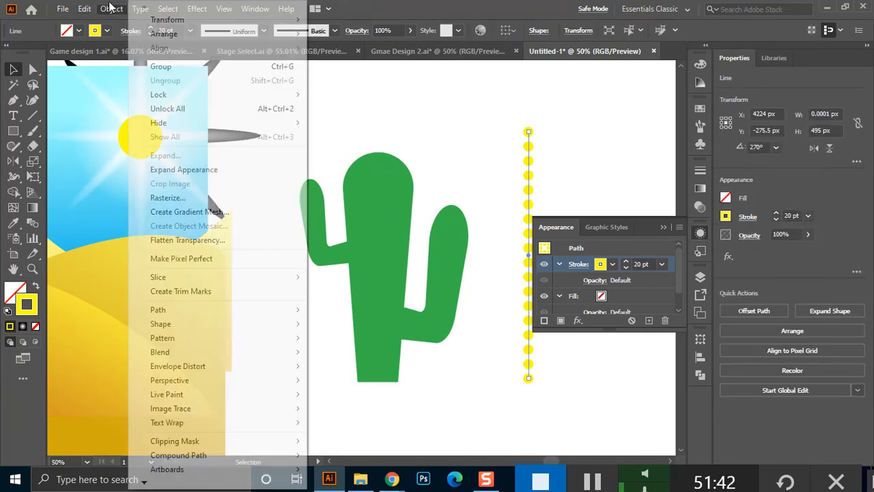
click(186, 172)
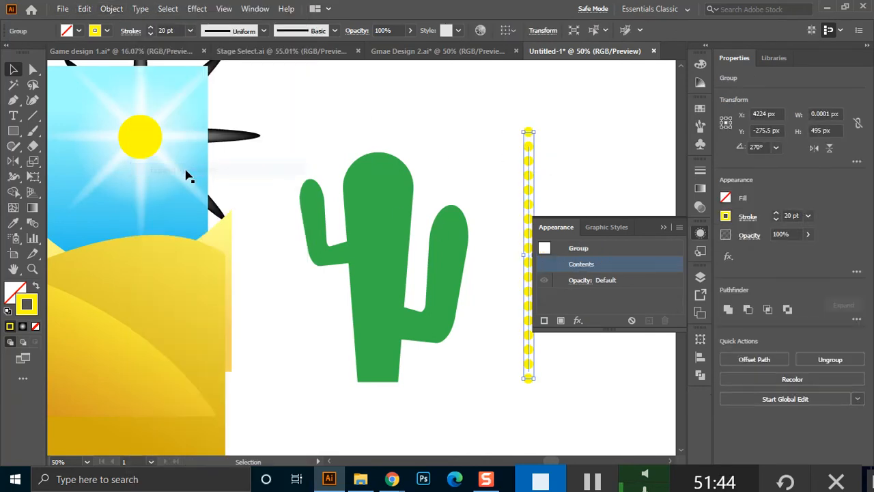
click(663, 228)
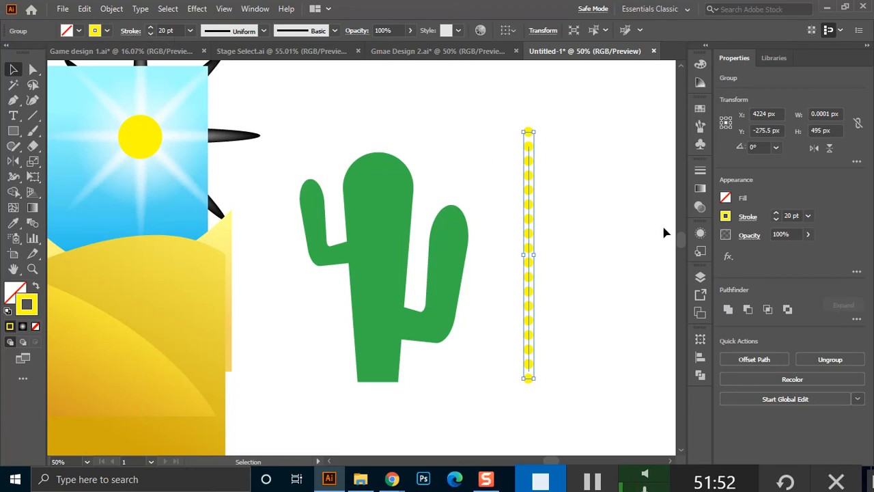
click(696, 232)
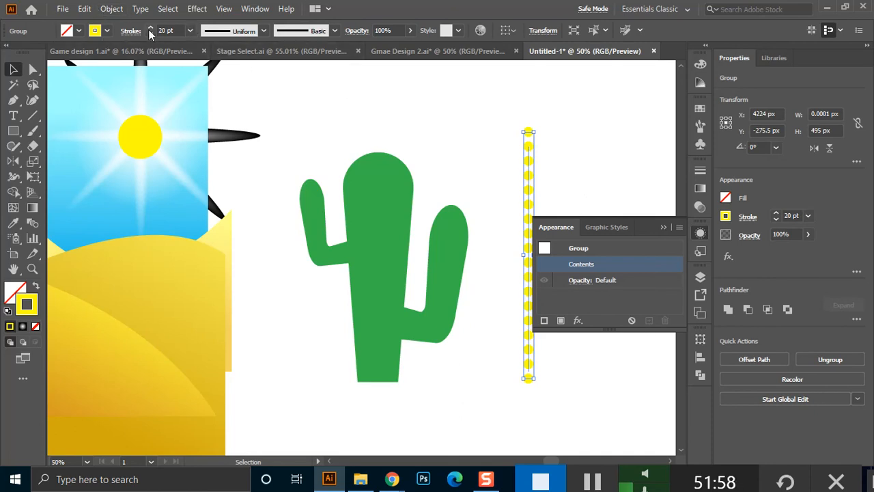
Expand only the stroke of the dotted line, with Fill turned off, and close the appearance settings.
click(112, 9)
click(176, 161)
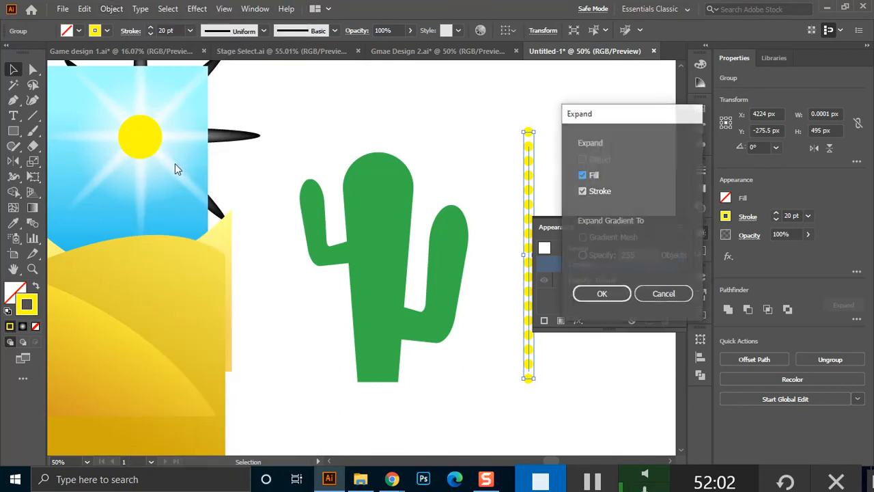
click(584, 176)
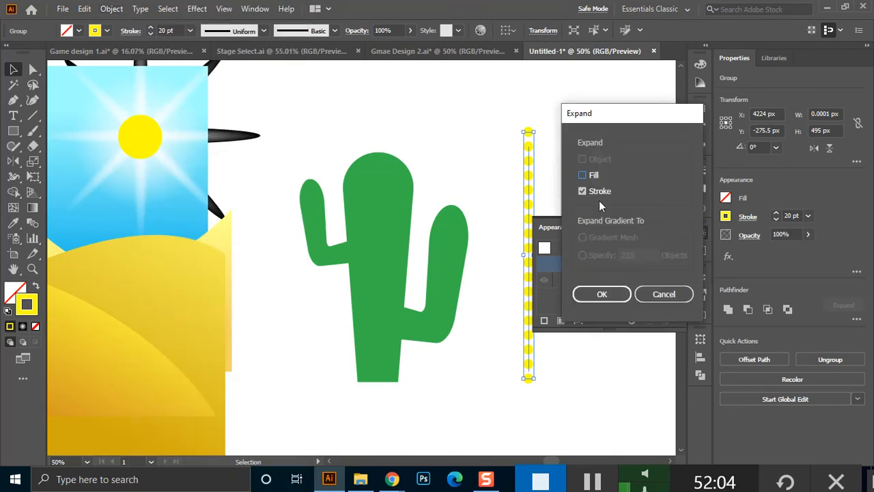
click(616, 298)
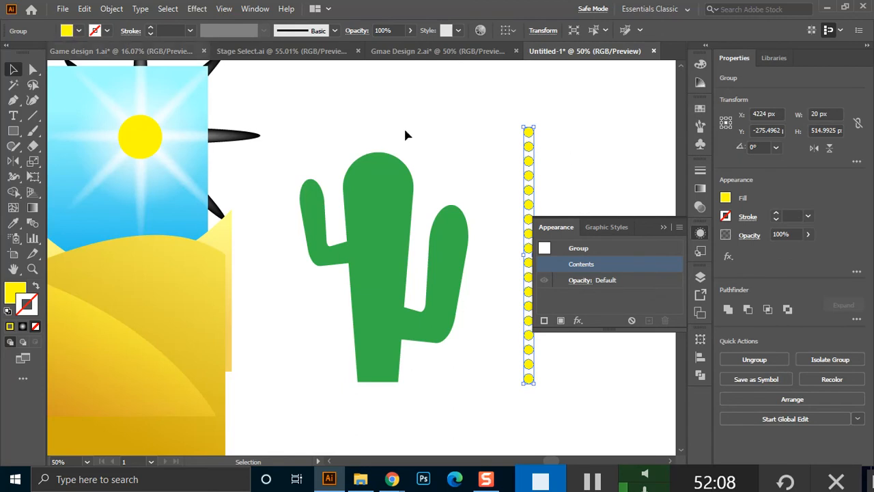
click(564, 149)
click(663, 227)
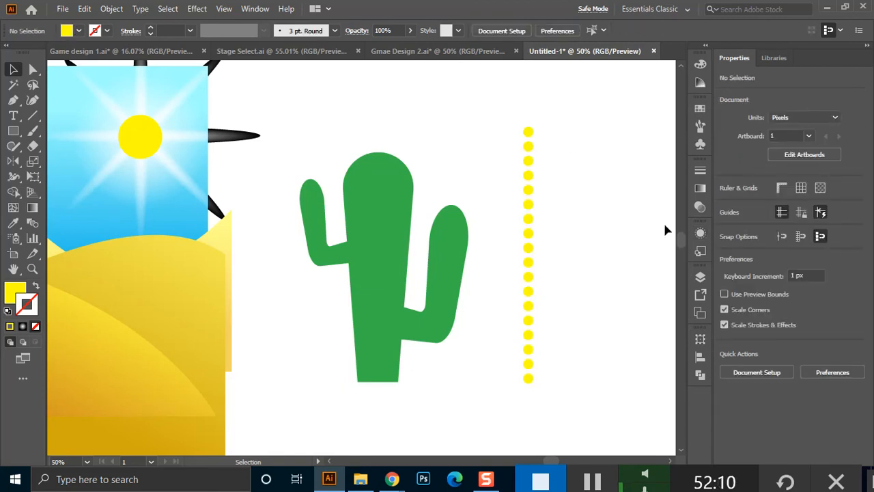
Select the whole column of expanded yellow dots and ungroup it twice.
drag(544, 109, 521, 400)
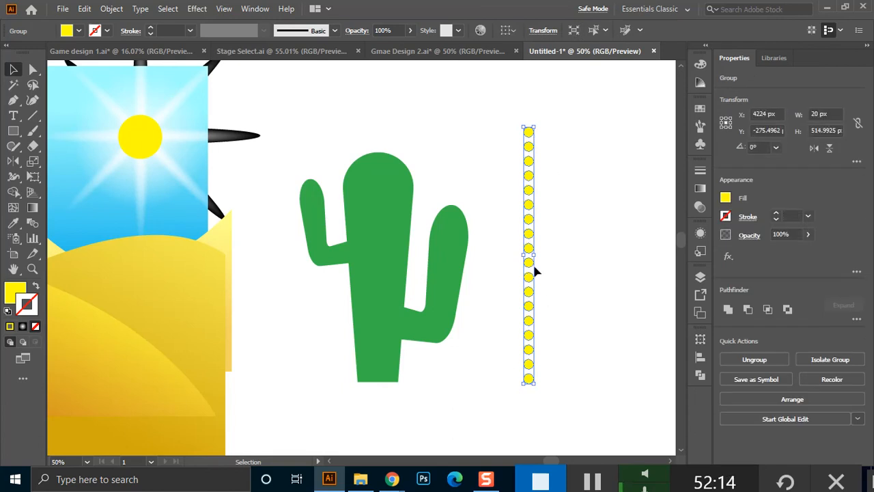
right_click(530, 234)
click(587, 335)
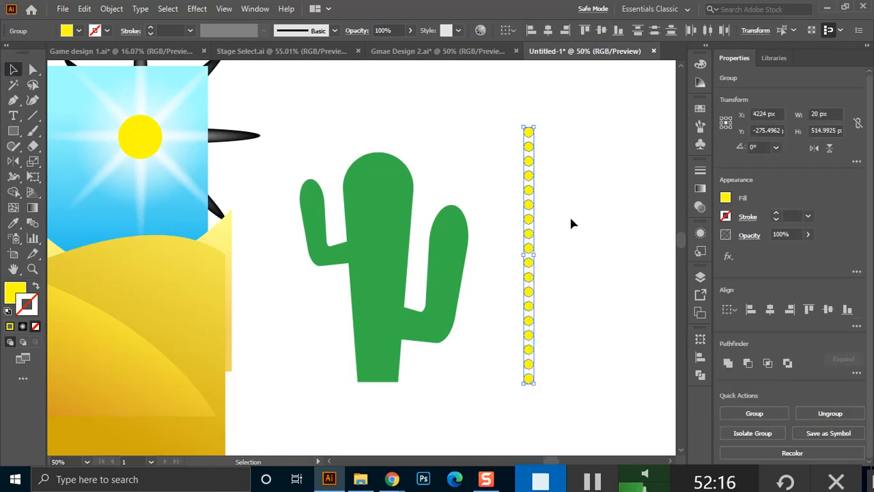
key(ctrl)
key(ctrl+shift+g)
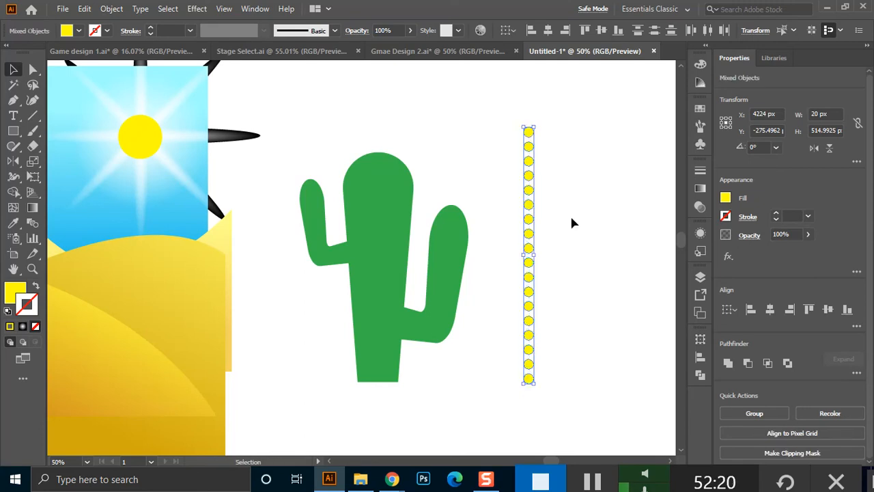
Release the compound path in the yellow dot column and check that the dots can be selected individually.
click(570, 217)
click(531, 195)
right_click(531, 185)
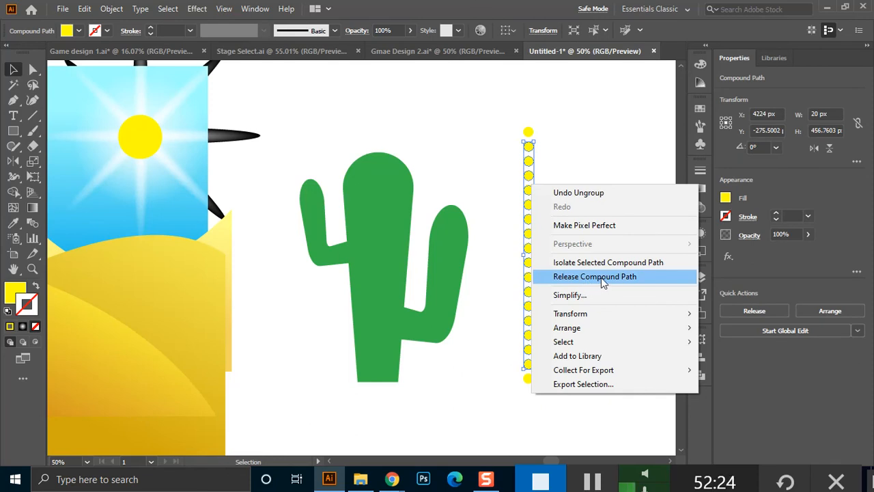
click(601, 277)
click(586, 261)
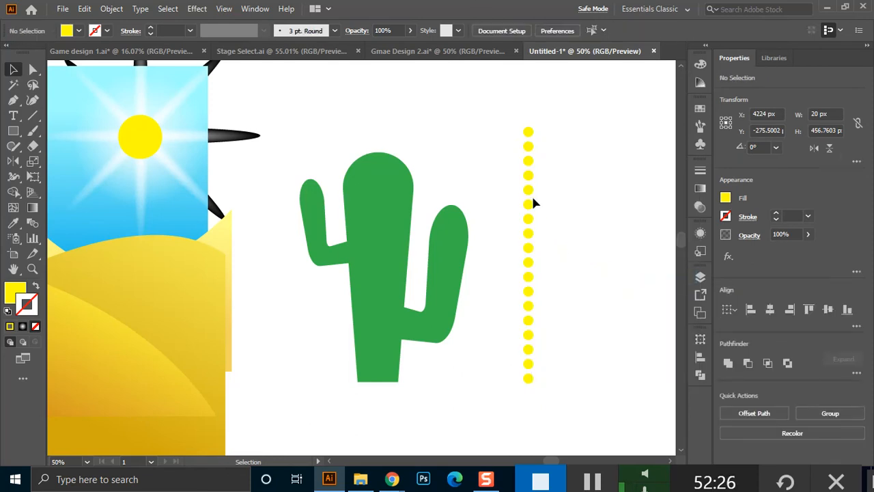
click(529, 192)
click(530, 207)
click(530, 219)
click(530, 234)
click(529, 247)
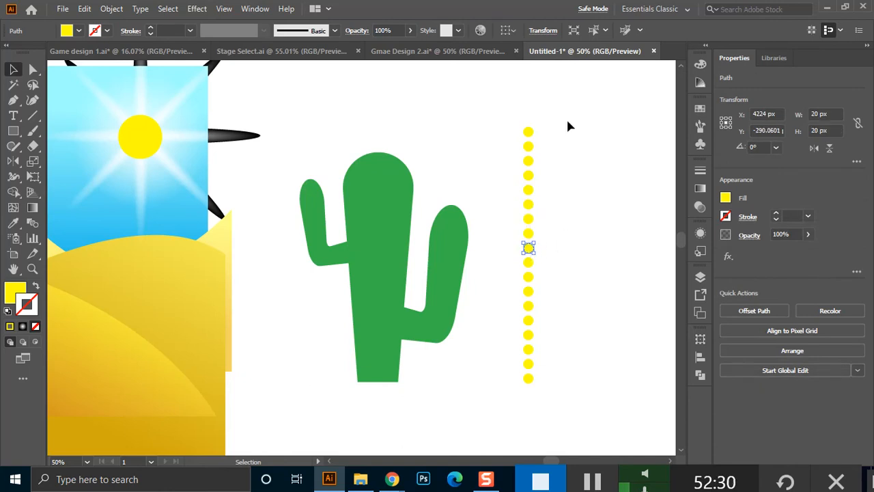
Try placing the whole dot column on the cactus trunk and scattering its dots over the trunk.
drag(565, 115, 509, 385)
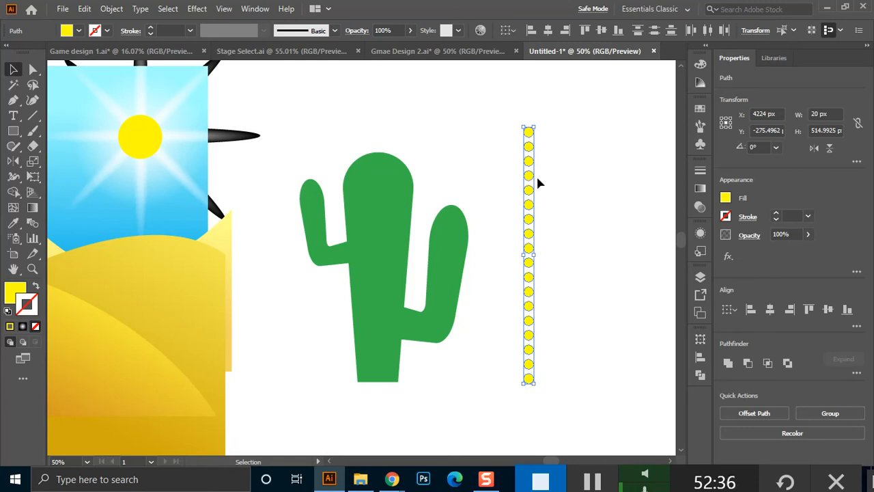
drag(531, 136, 358, 210)
click(507, 252)
mouse_move(363, 226)
mouse_down()
mouse_move(369, 241)
mouse_move(358, 255)
mouse_move(352, 230)
mouse_up()
drag(363, 296, 392, 277)
drag(365, 317, 385, 328)
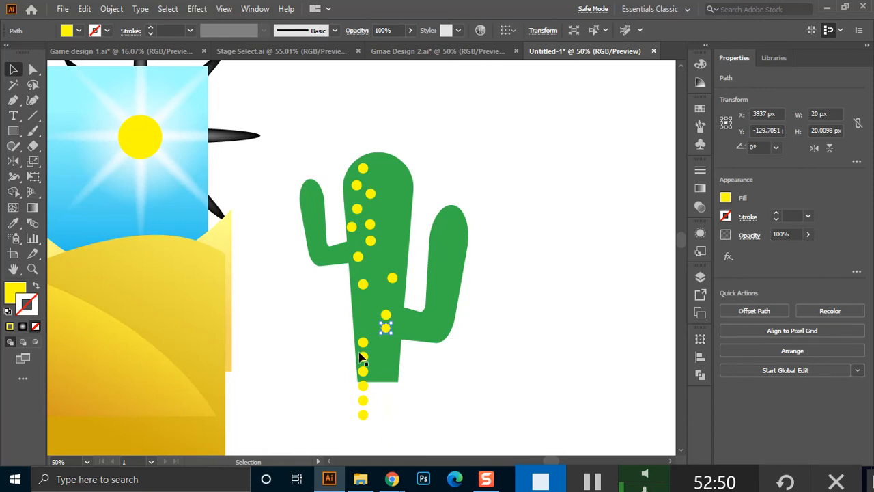
Undo the dot placements on the cactus and the release of the compound path.
key(ctrl+z)
key(ctrl+z)
key(ctrl+z)
key(ctrl+z)
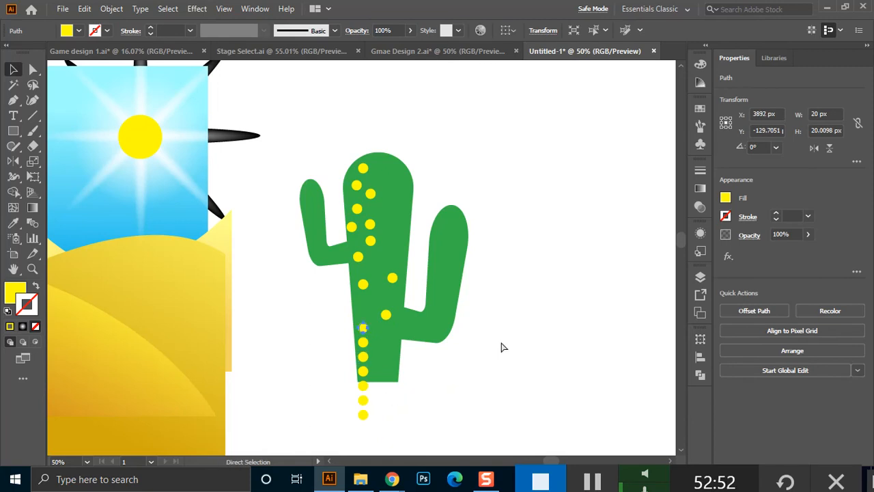
key(ctrl+z)
key(ctrl+z)
key(ctrl+z)
key(ctrl+z)
key(ctrl+z)
key(ctrl+z)
key(ctrl+z)
key(ctrl+z)
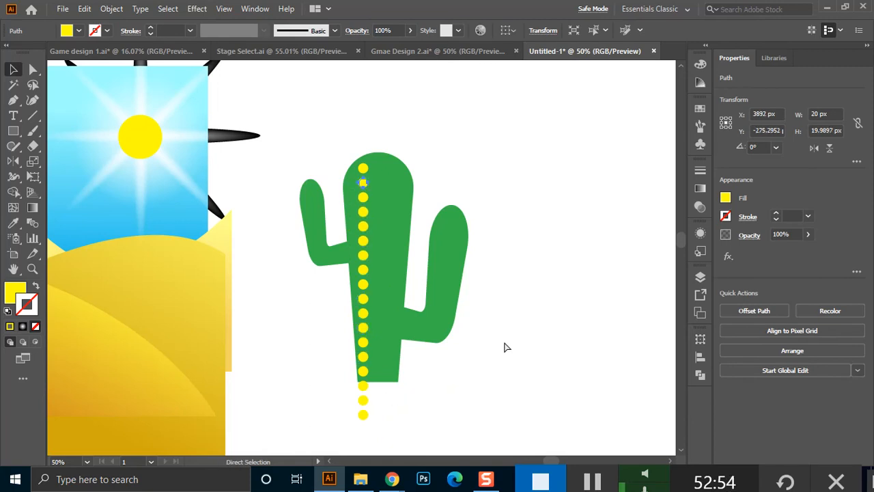
key(ctrl+z)
Release the dot column's compound path and make three copies of the column, spaced about 53 px apart.
right_click(535, 177)
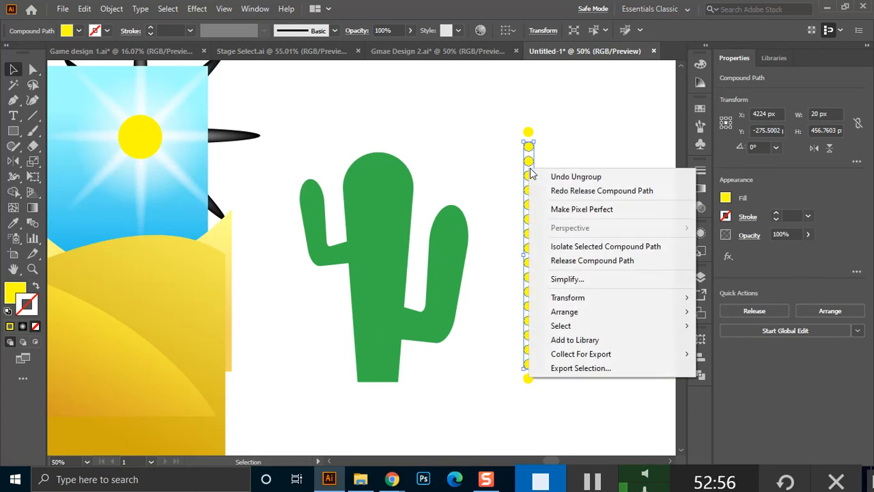
click(590, 263)
drag(564, 121, 554, 386)
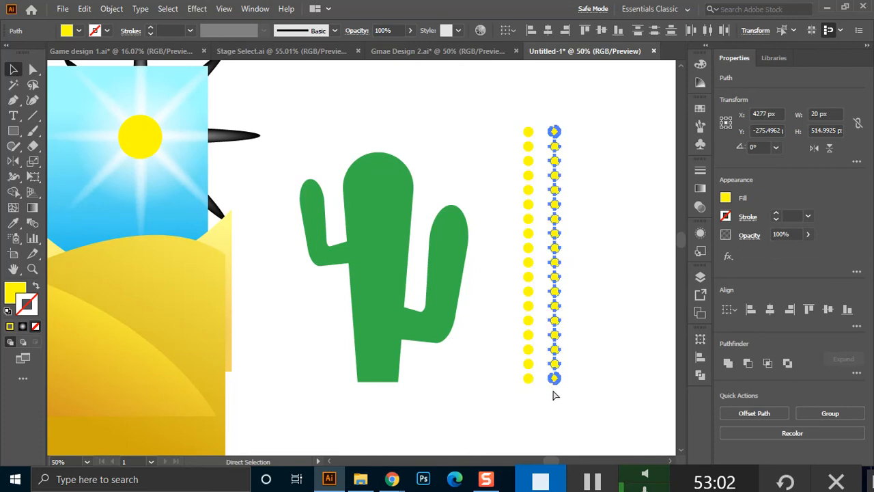
key(ctrl+d)
key(ctrl+d)
Move the original dot column onto the cactus trunk and scatter its dots irregularly over the trunk.
drag(517, 112, 369, 376)
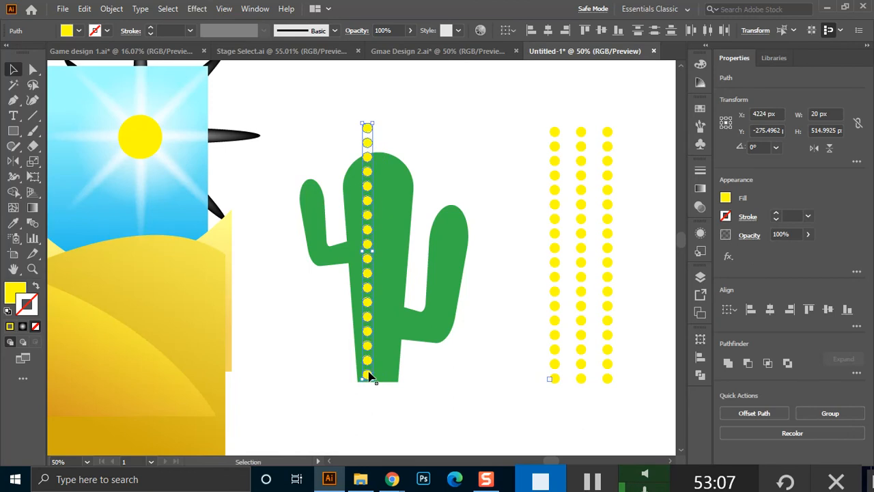
click(459, 158)
drag(357, 169, 361, 258)
drag(367, 287, 365, 317)
mouse_move(366, 348)
mouse_down()
mouse_move(391, 348)
mouse_move(373, 348)
mouse_up()
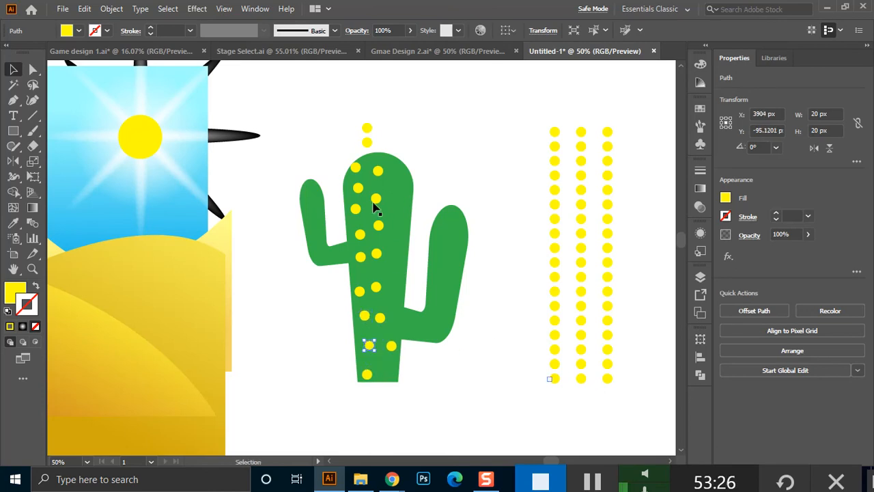
drag(366, 142, 398, 180)
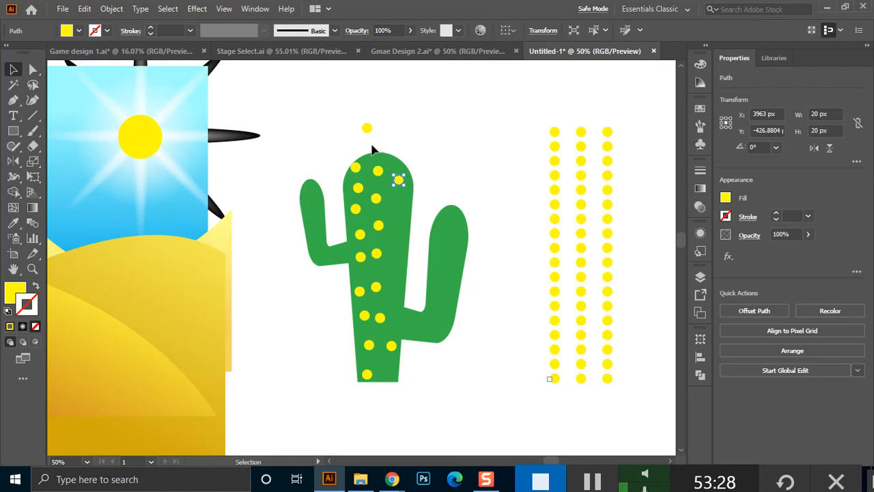
mouse_move(391, 210)
mouse_down()
mouse_move(405, 216)
mouse_move(397, 210)
mouse_up()
Move the next dot column beside the trunk and spread some of its dots over the lower trunk and right arm.
drag(524, 109, 561, 410)
drag(554, 377, 391, 370)
click(418, 383)
drag(397, 328, 454, 220)
Place two dots on the cactus's left arm and fill the gaps along the trunk's top and right side.
drag(329, 200, 306, 195)
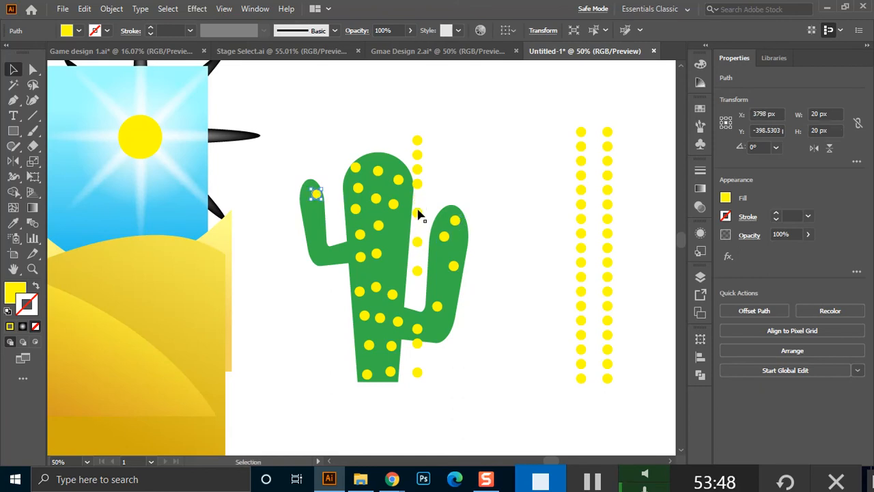
drag(311, 231, 309, 230)
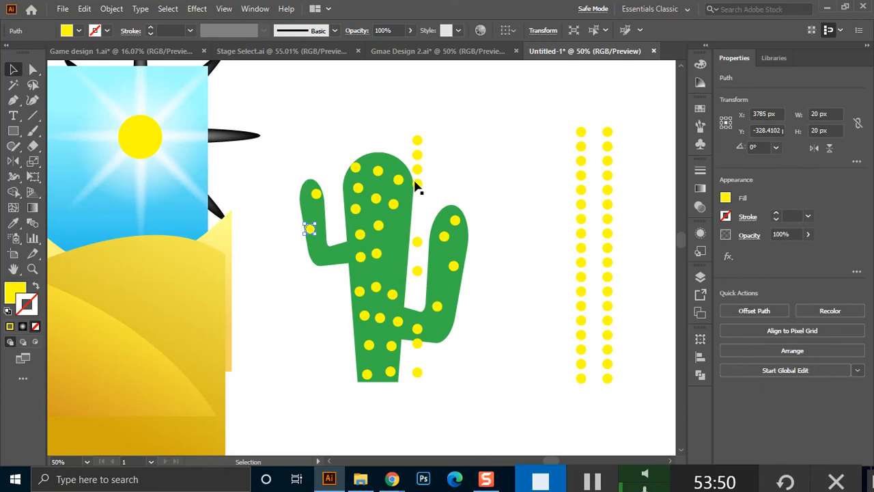
drag(392, 244, 394, 243)
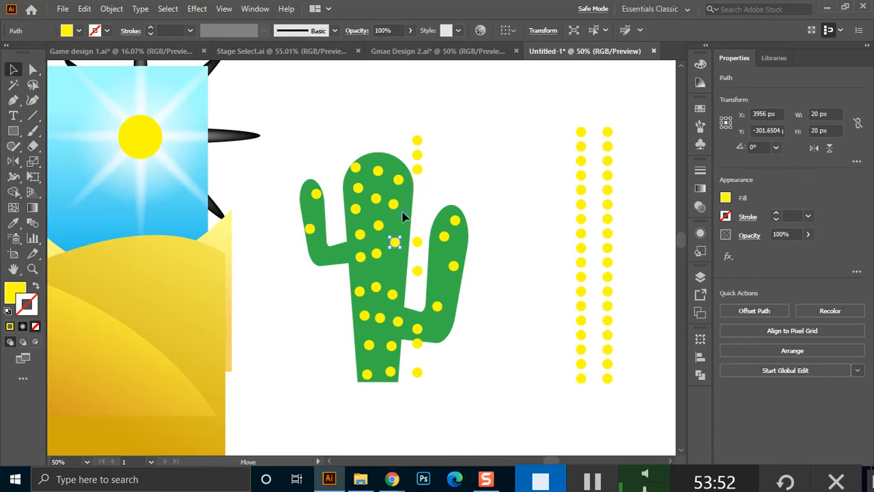
drag(417, 169, 361, 170)
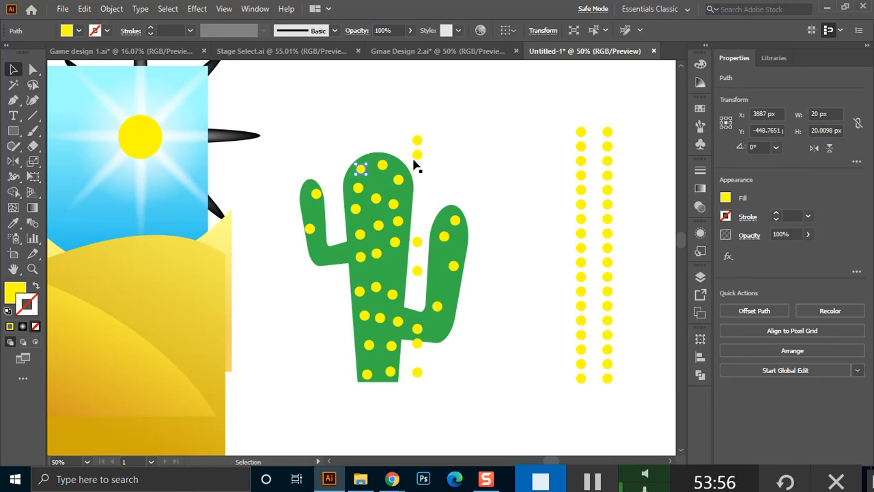
drag(389, 268, 390, 268)
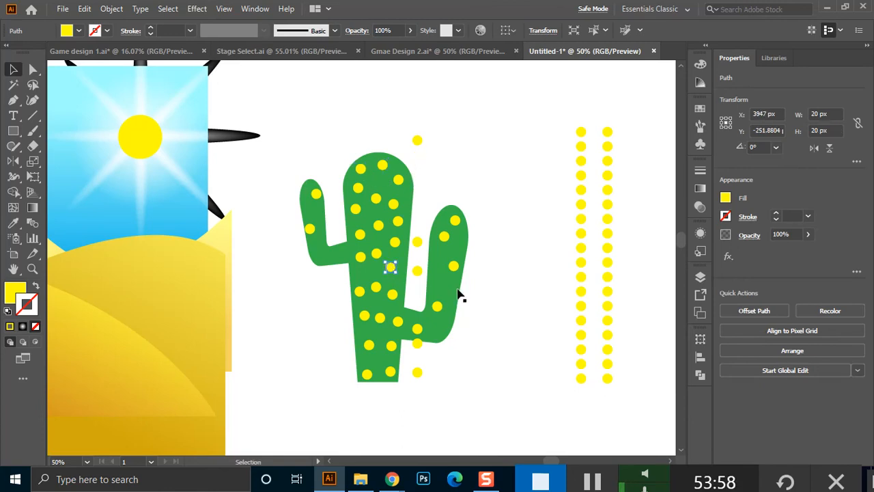
Distribute the column's loose dots along the right arm and around its bend.
drag(439, 288, 439, 289)
mouse_move(419, 347)
mouse_down()
mouse_move(439, 335)
mouse_move(415, 333)
mouse_up()
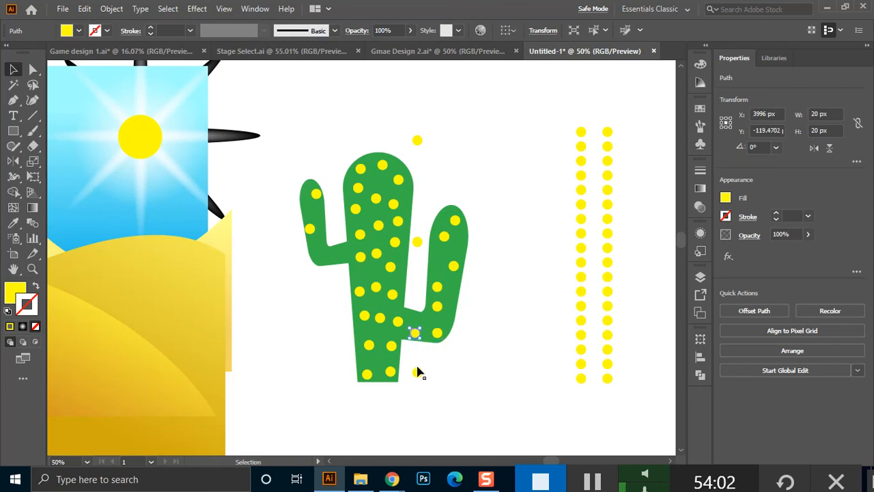
drag(419, 376, 421, 319)
drag(418, 241, 436, 256)
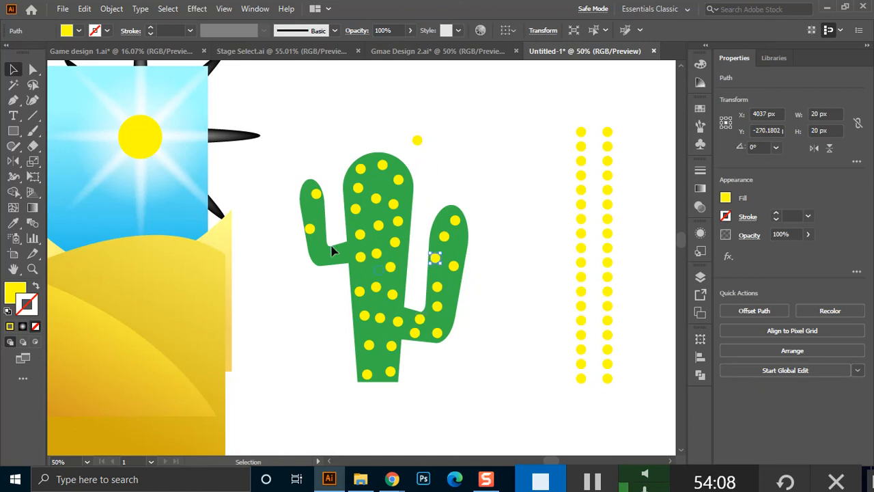
Fill the left arm with the leftover dot and four more from the next column, spacing them along the arm.
drag(417, 140, 322, 254)
drag(572, 125, 328, 329)
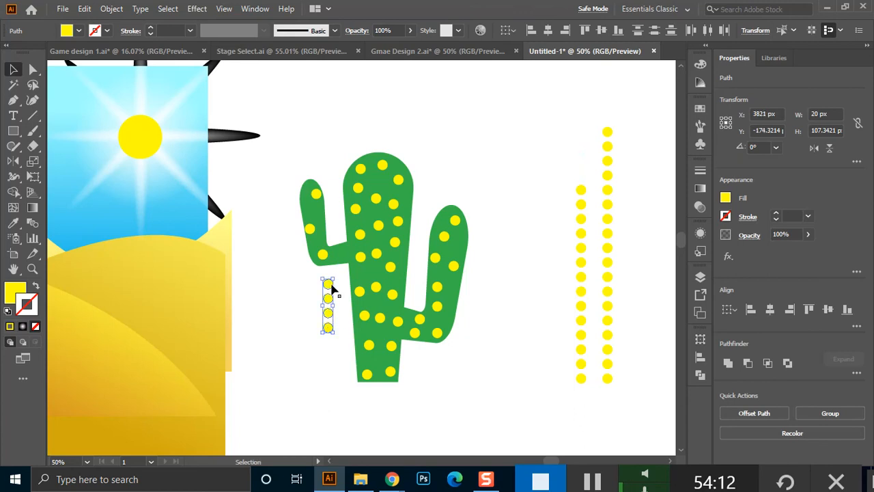
click(293, 302)
drag(327, 287, 340, 254)
drag(323, 304, 310, 216)
drag(327, 312, 308, 186)
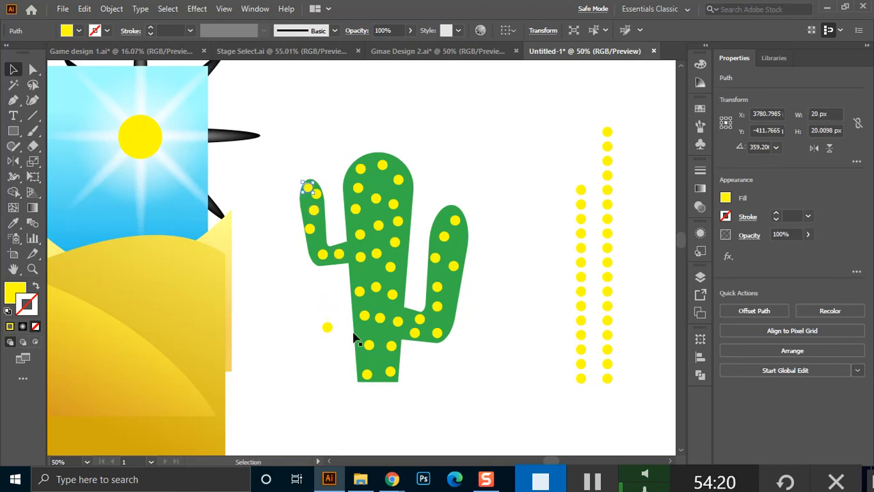
drag(318, 198, 319, 199)
drag(329, 328, 322, 238)
Fill two gaps on the trunk, one near the top and one at mid-height, with spare dots.
drag(582, 193, 371, 276)
drag(580, 210, 384, 183)
click(498, 230)
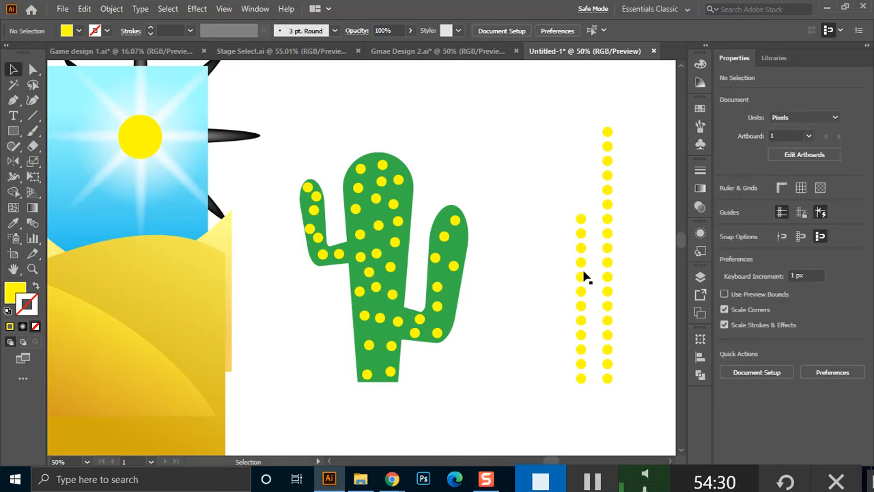
Add three spare dots to the right arm, even out the spacing there, and place one at the trunk's upper right edge.
drag(581, 224, 458, 246)
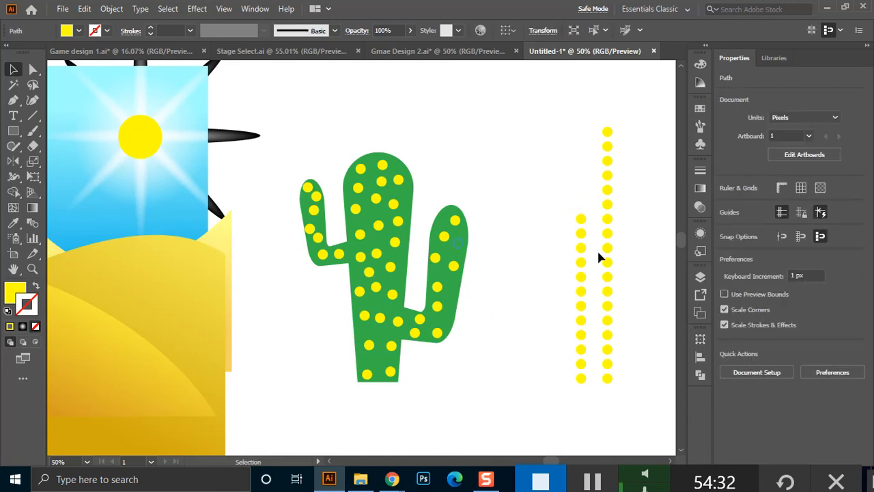
drag(451, 290, 450, 290)
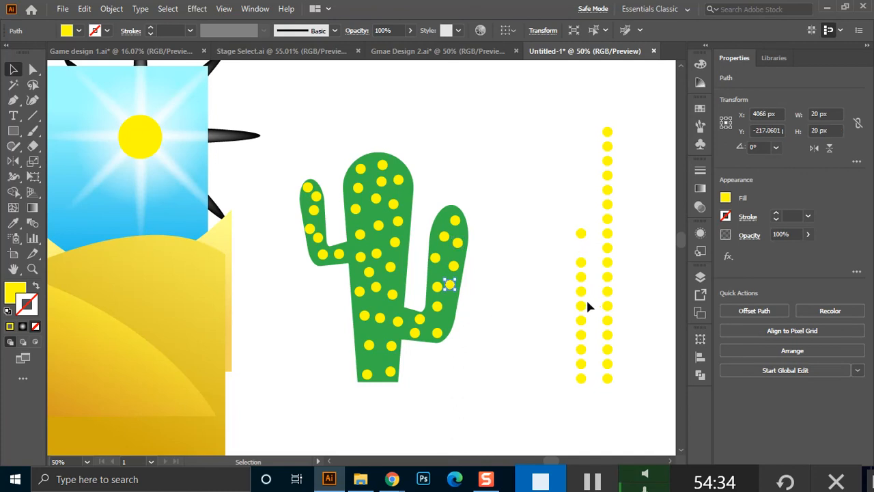
drag(581, 311, 445, 324)
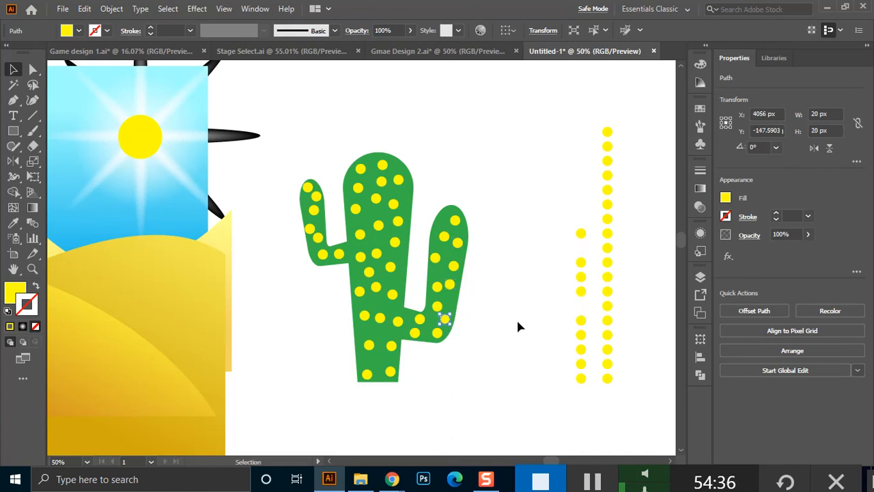
click(499, 338)
click(447, 290)
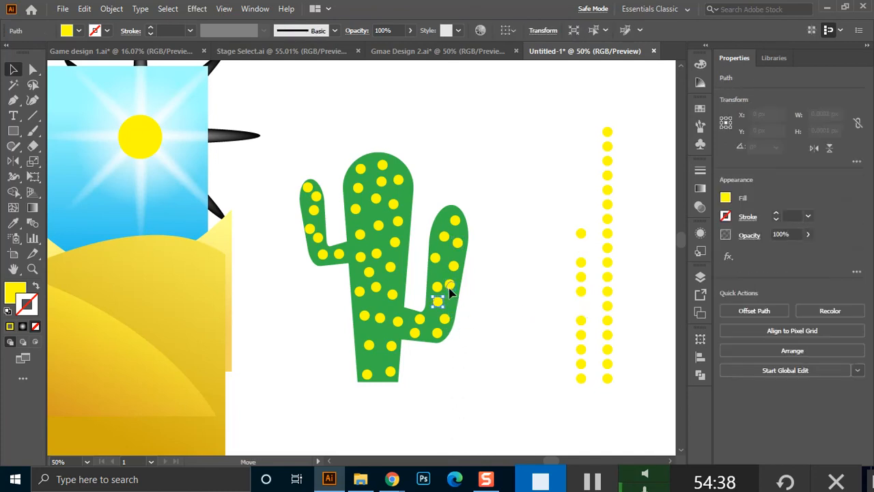
click(493, 287)
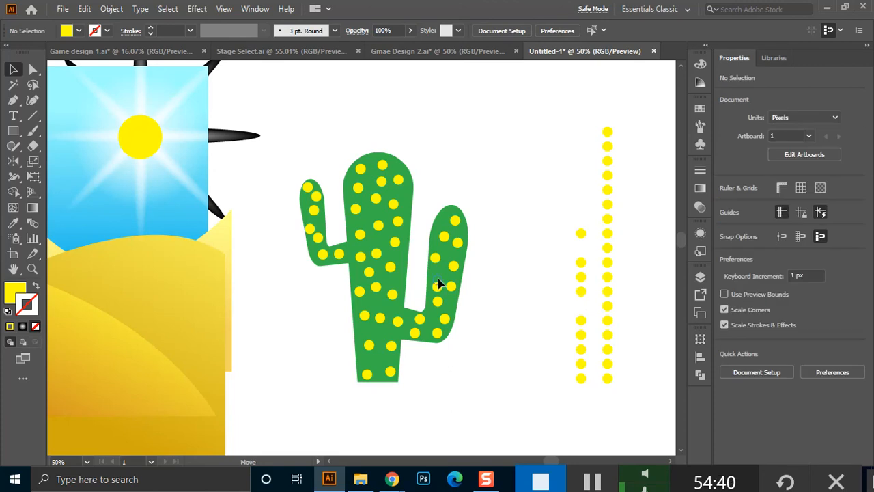
click(498, 267)
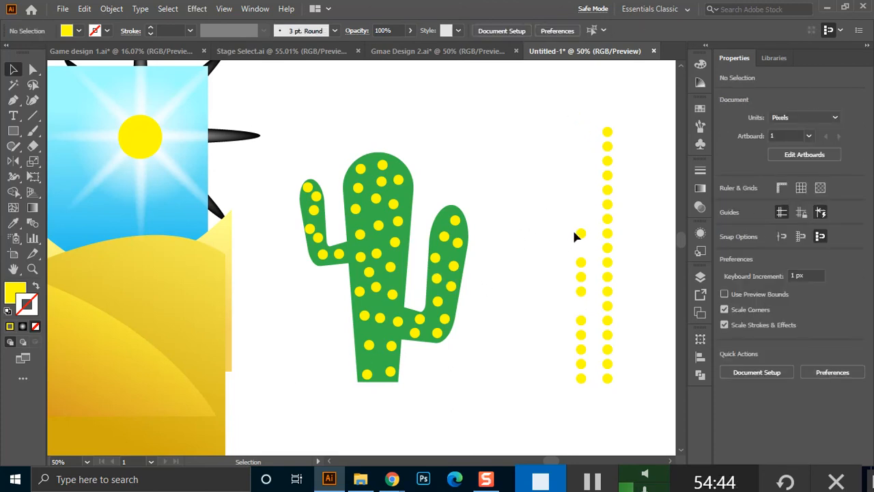
drag(579, 235, 403, 198)
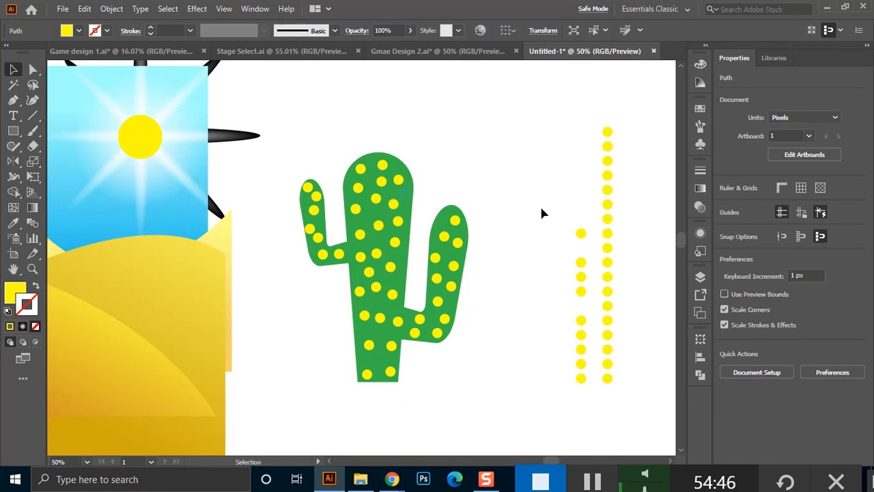
click(469, 368)
Examine the dotted cactus up close and against the reference desert scene to judge the dot distribution.
scroll(399, 316, down, 3)
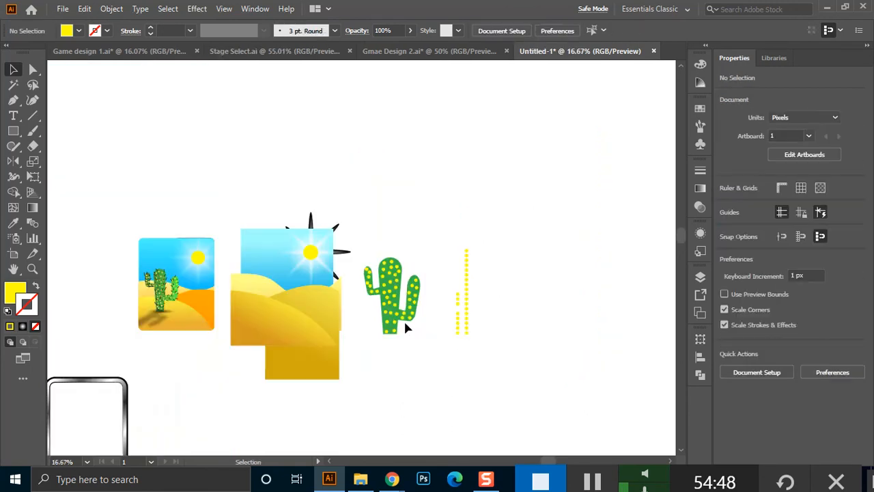
scroll(401, 324, up, 1)
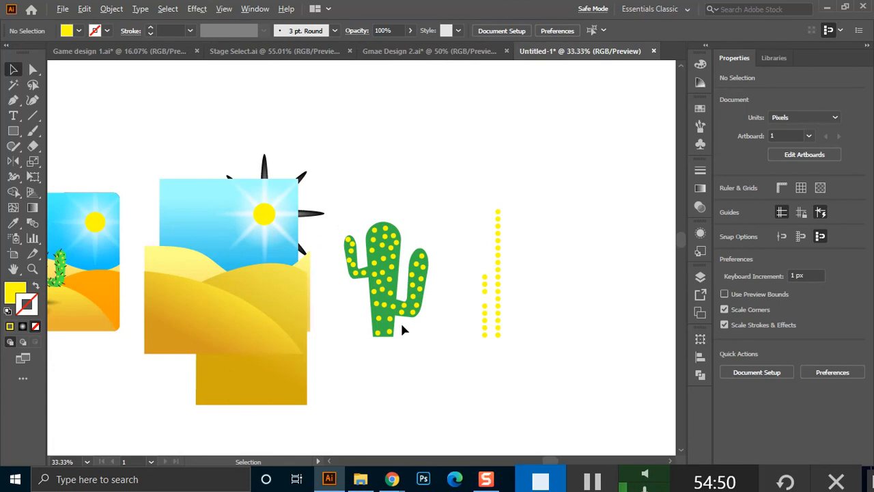
scroll(400, 321, up, 2)
scroll(295, 188, up, 2)
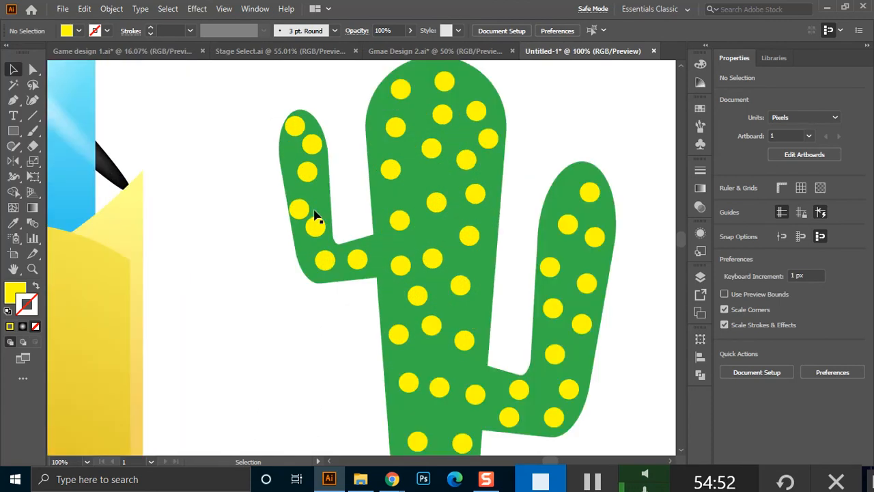
scroll(331, 214, down, 4)
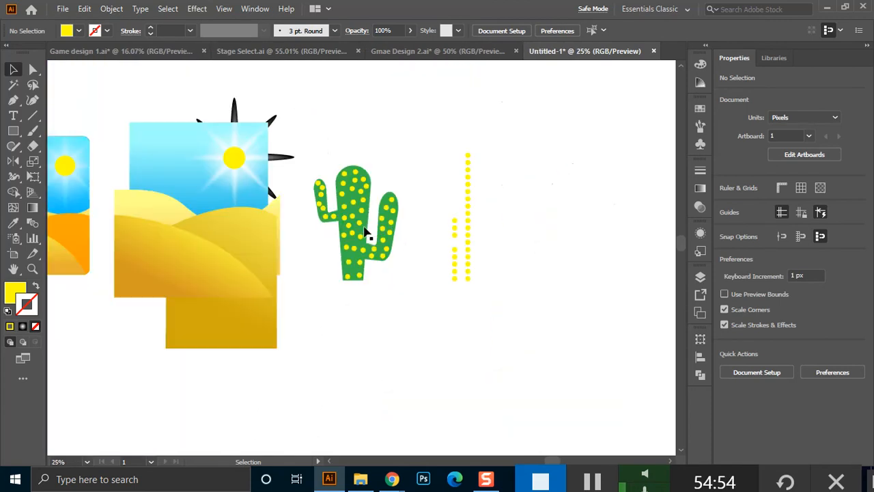
scroll(308, 215, up, 1)
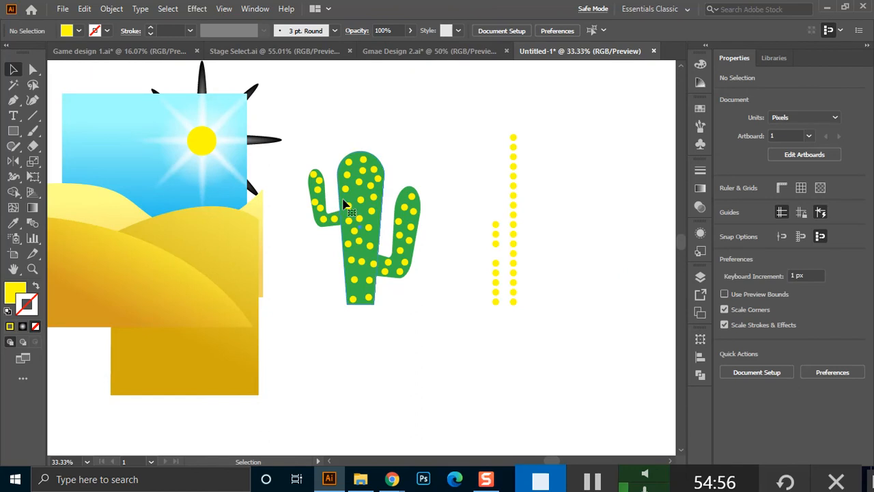
click(339, 236)
click(454, 207)
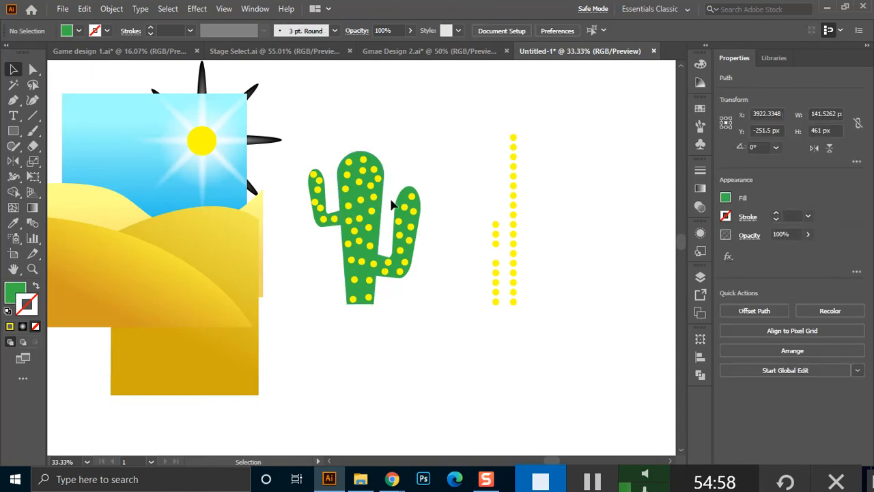
Apply a linear gradient fill to the cactus trunk and set its starting colour stop to a muted olive green.
click(383, 192)
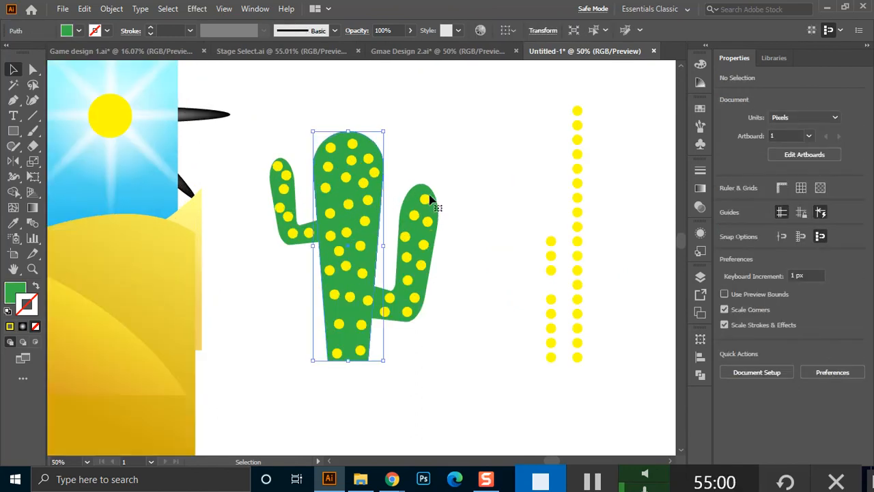
click(699, 187)
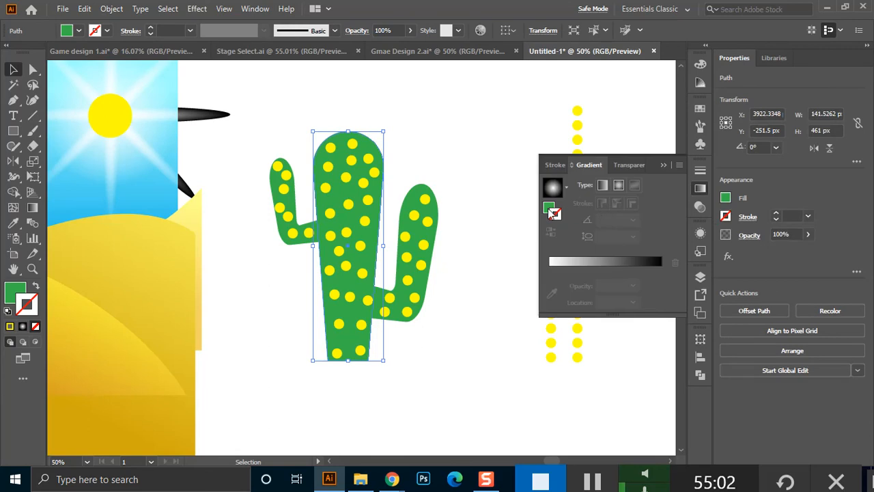
click(552, 261)
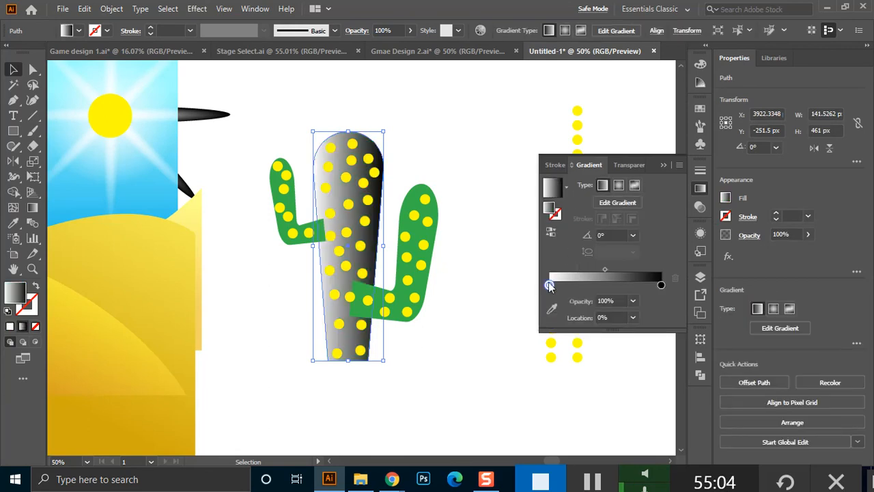
click(555, 333)
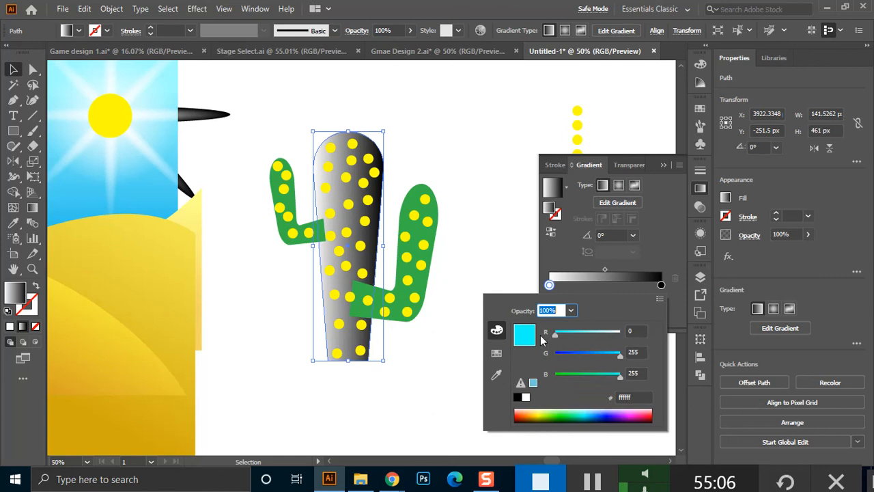
drag(572, 373, 558, 375)
drag(601, 356, 598, 355)
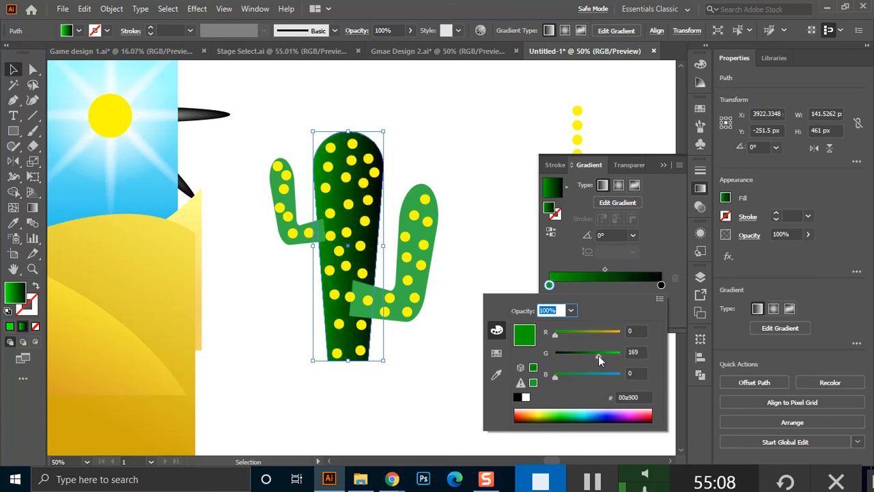
click(570, 375)
drag(565, 330, 584, 332)
Change the trunk gradient's black end stop to yellow-green with R 131, G 201, B 0.
click(661, 285)
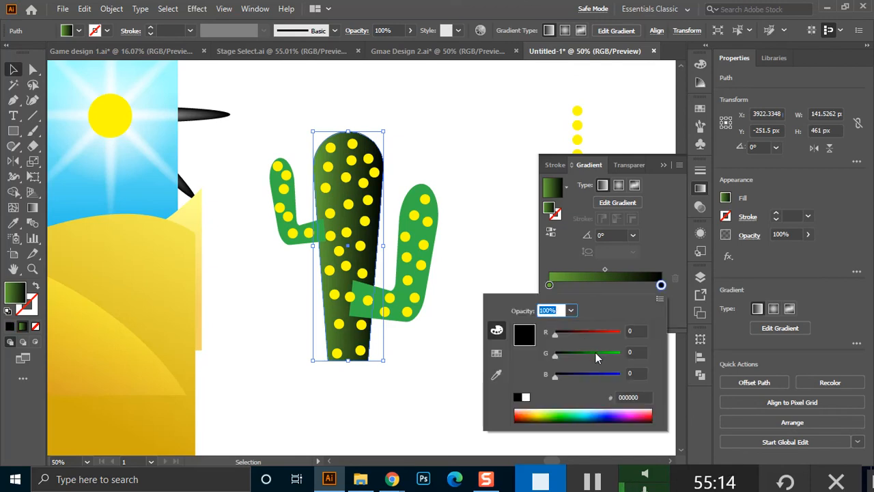
click(589, 353)
click(574, 333)
click(589, 333)
click(601, 352)
click(607, 352)
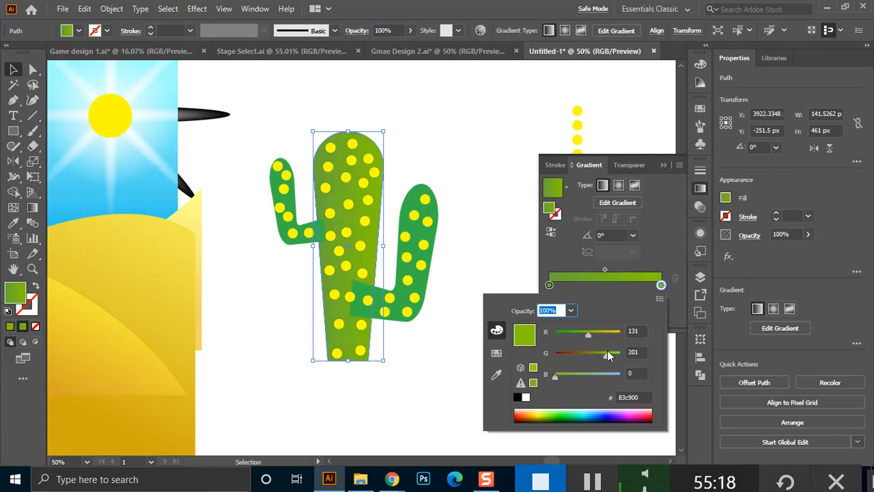
click(459, 152)
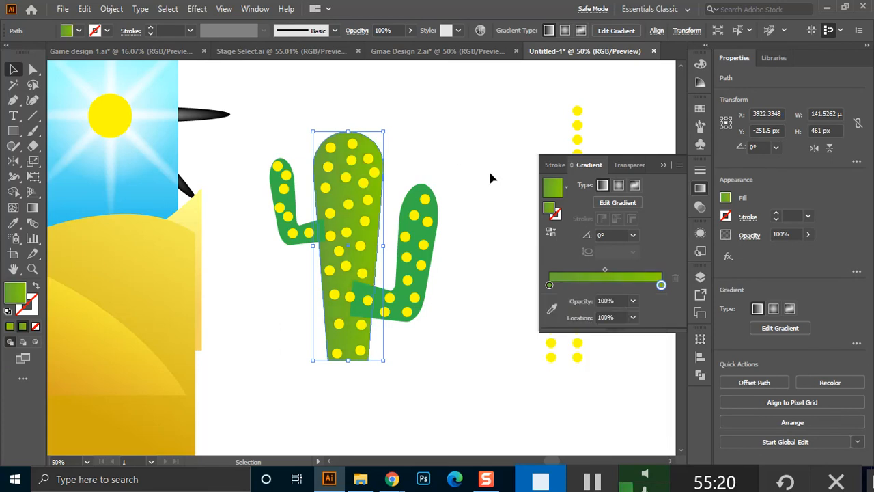
Sample the trunk's green gradient with the Eyedropper to apply it to both cactus arms.
click(436, 221)
click(445, 219)
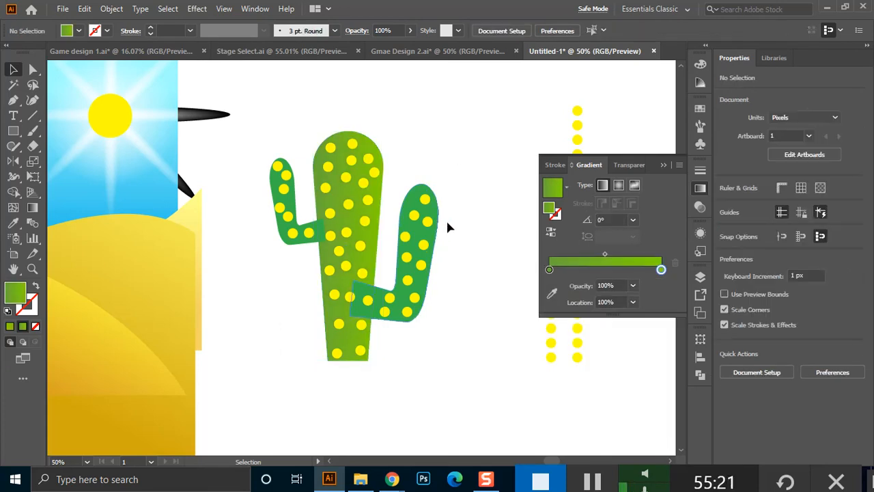
click(273, 195)
key(i)
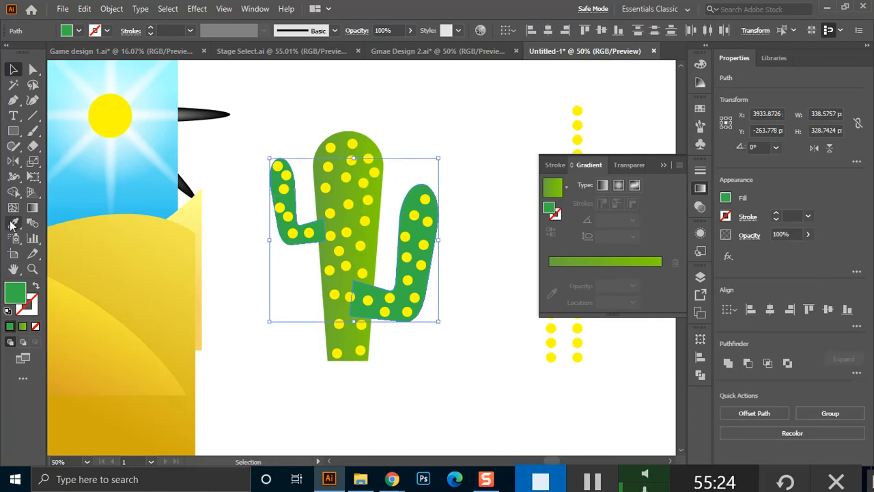
click(367, 145)
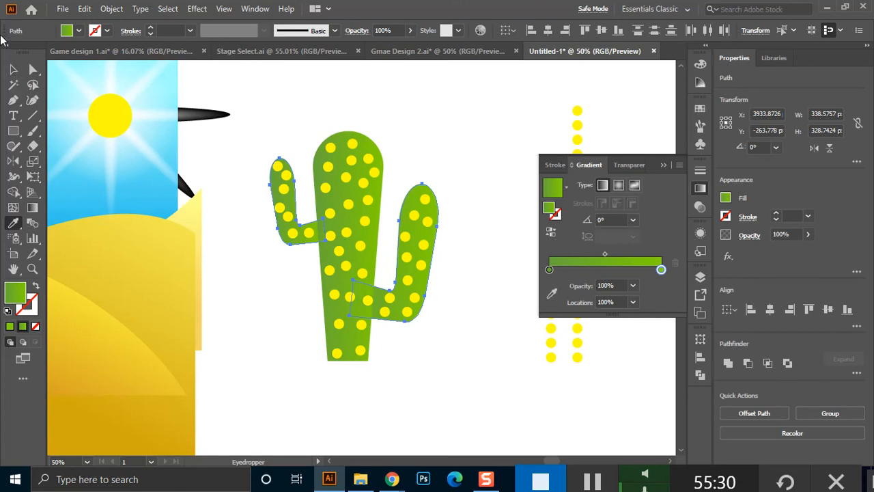
click(13, 69)
click(297, 103)
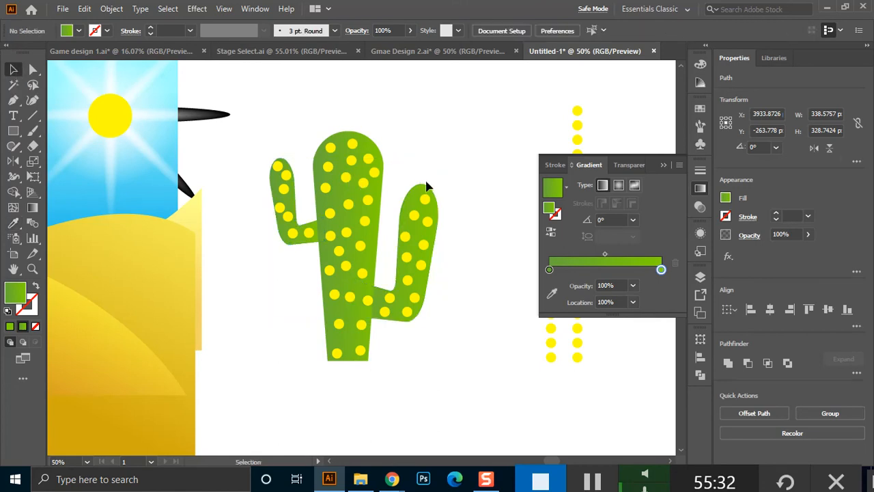
Group the trunk, both arms and all the yellow dots on them into a single cactus object.
scroll(420, 192, down, 1)
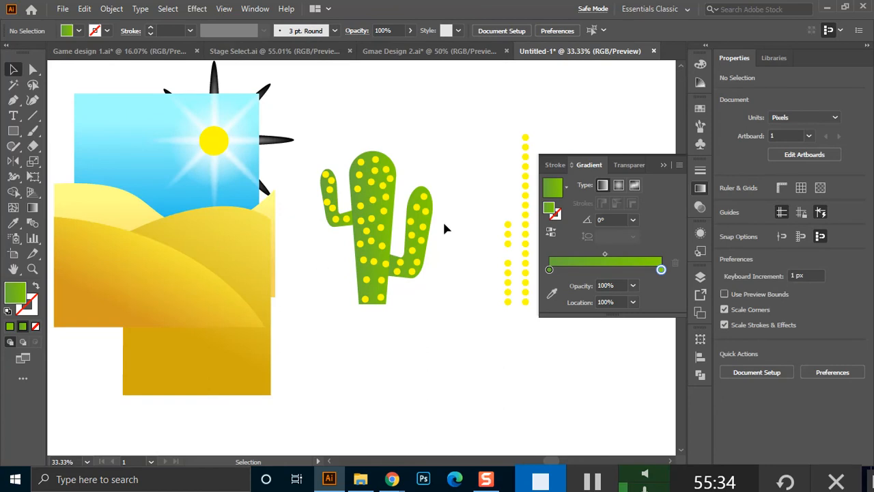
drag(457, 157, 324, 298)
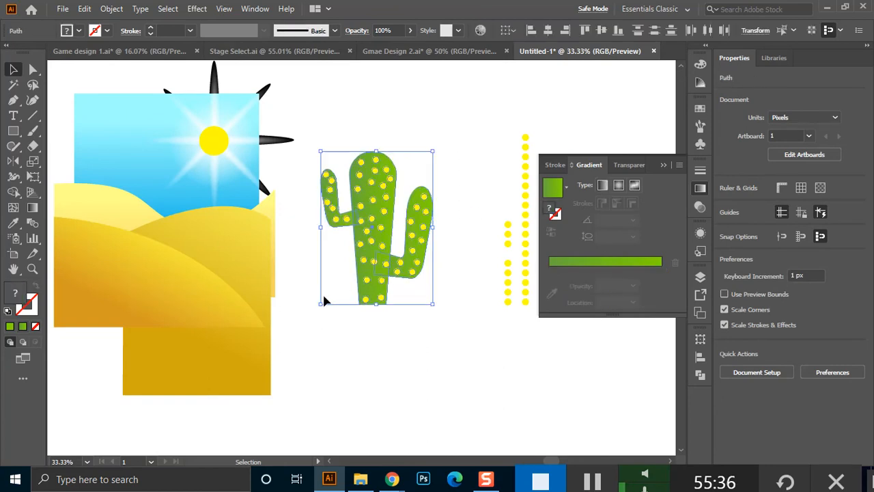
key(ctrl+g)
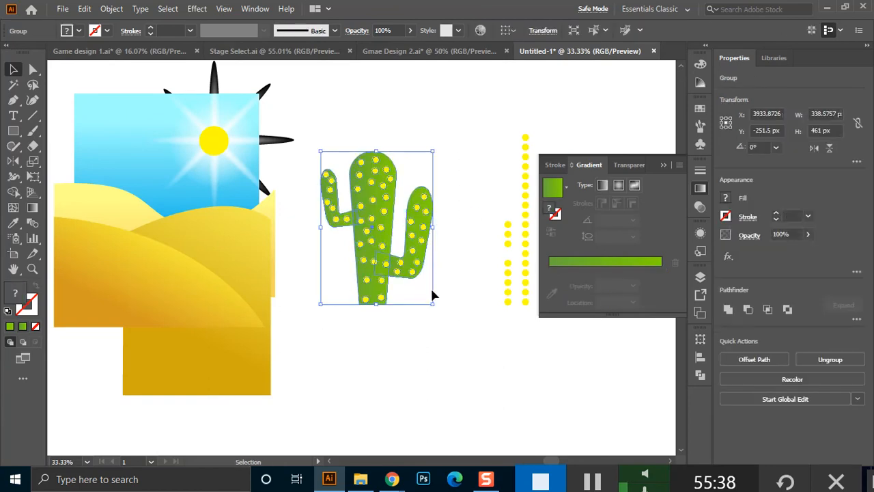
click(440, 299)
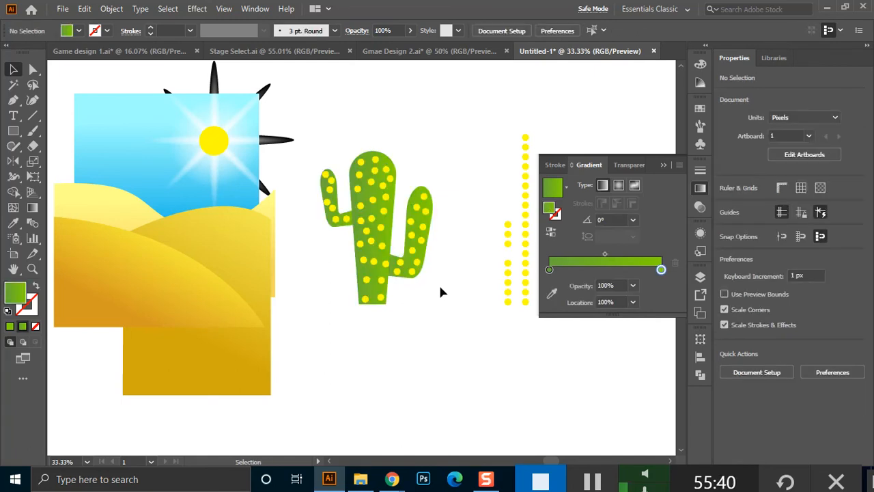
Examine the spines on the reference cactus up close and compare them with the drawn cactus.
scroll(220, 241, down, 1)
drag(135, 201, 253, 240)
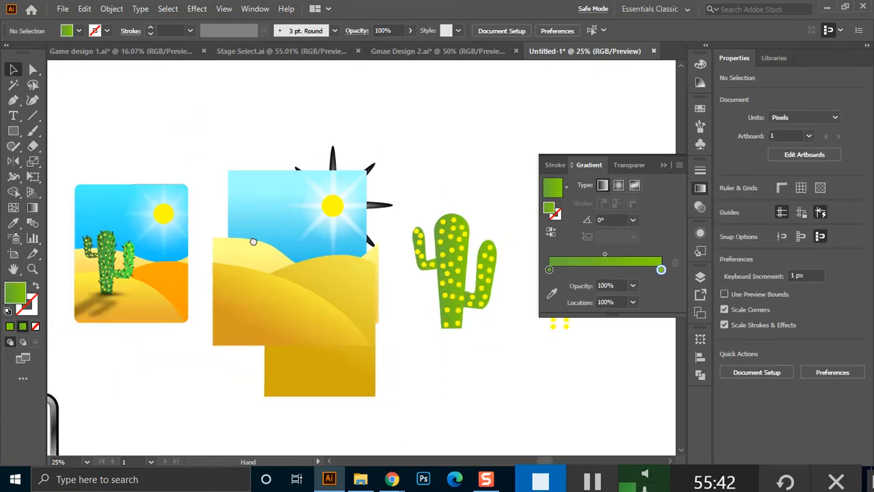
scroll(104, 242, up, 3)
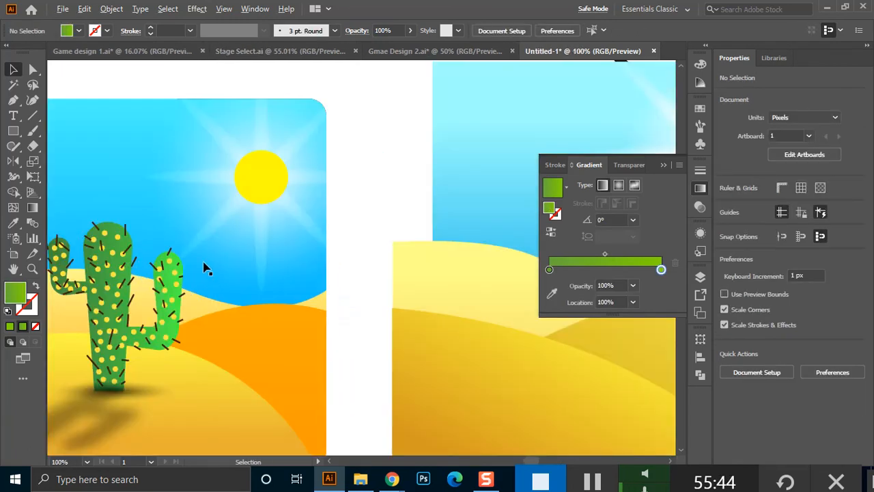
scroll(205, 282, up, 1)
drag(376, 250, 86, 253)
scroll(253, 226, up, 3)
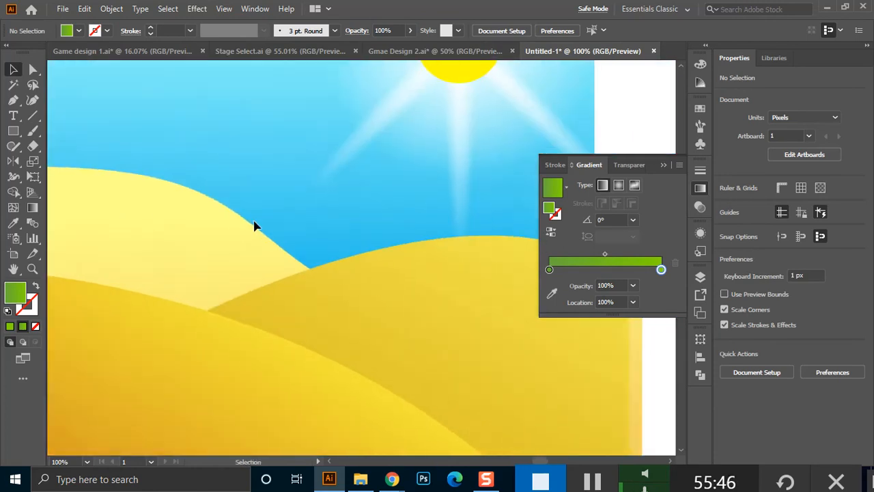
scroll(318, 235, down, 1)
drag(368, 218, 159, 226)
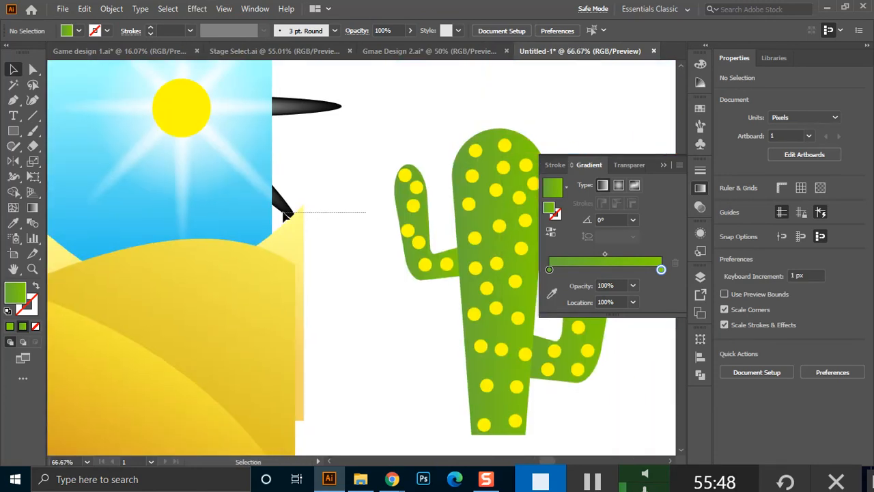
drag(345, 218, 209, 195)
Set up the Line Segment tool with no fill and a solid brown stroke coloured #874815.
click(34, 115)
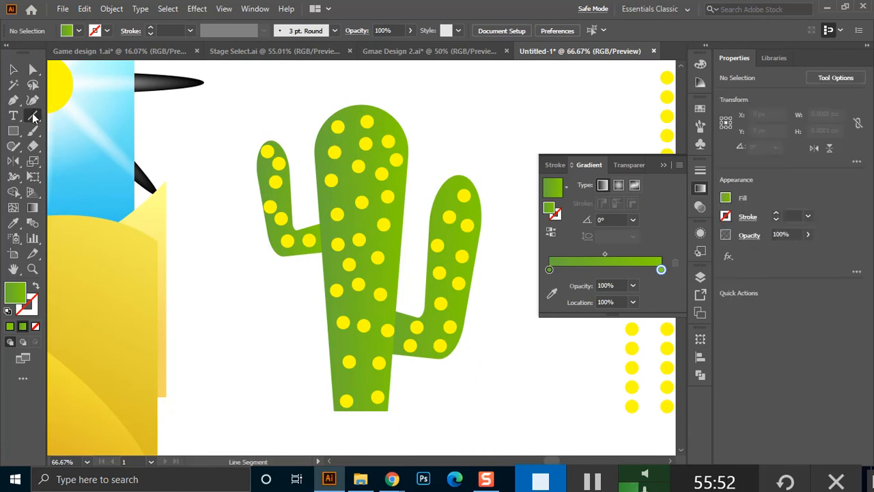
click(36, 287)
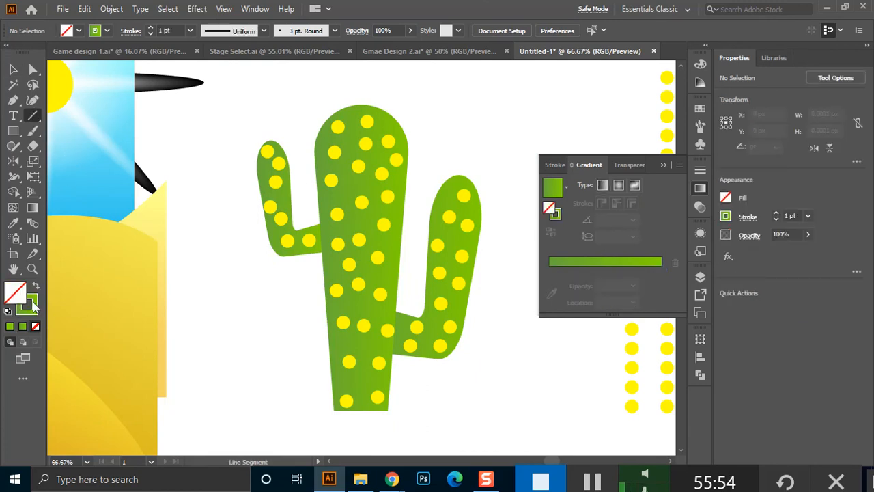
double_click(27, 304)
drag(418, 244, 417, 306)
click(392, 239)
click(539, 166)
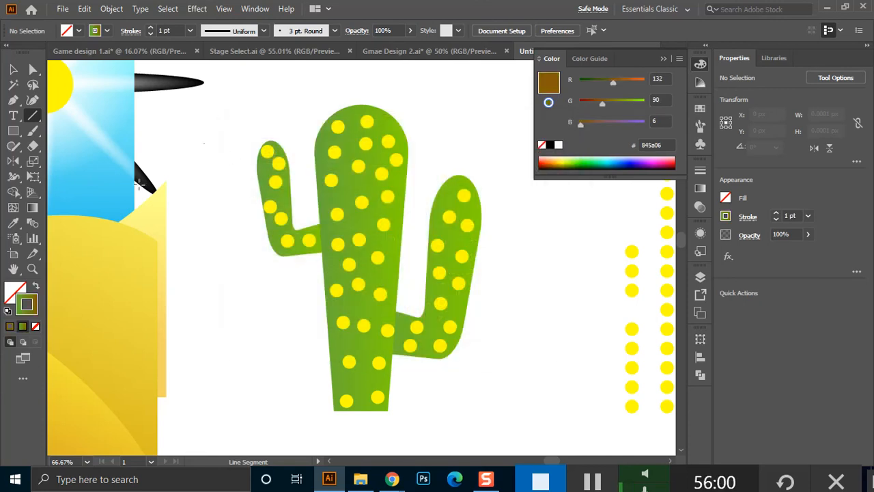
click(106, 30)
click(107, 69)
double_click(33, 305)
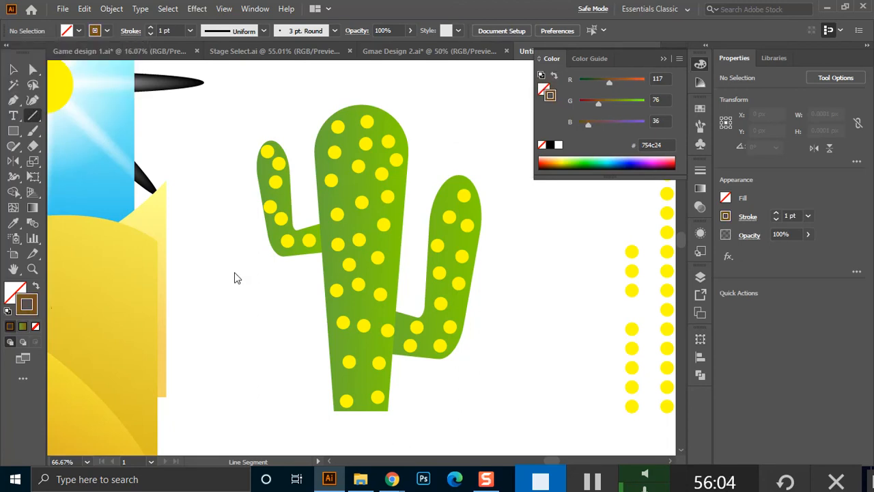
mouse_move(347, 252)
mouse_down()
mouse_move(371, 230)
mouse_move(375, 238)
mouse_up()
click(539, 167)
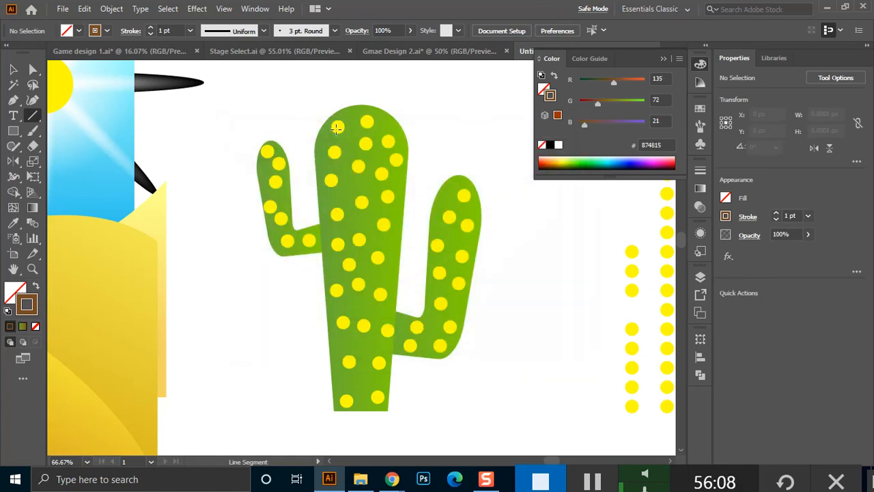
Draw a slanted spine about 16 by 24 px at the trunk's upper left edge and set its stroke weight to 3 pt.
drag(325, 111, 336, 126)
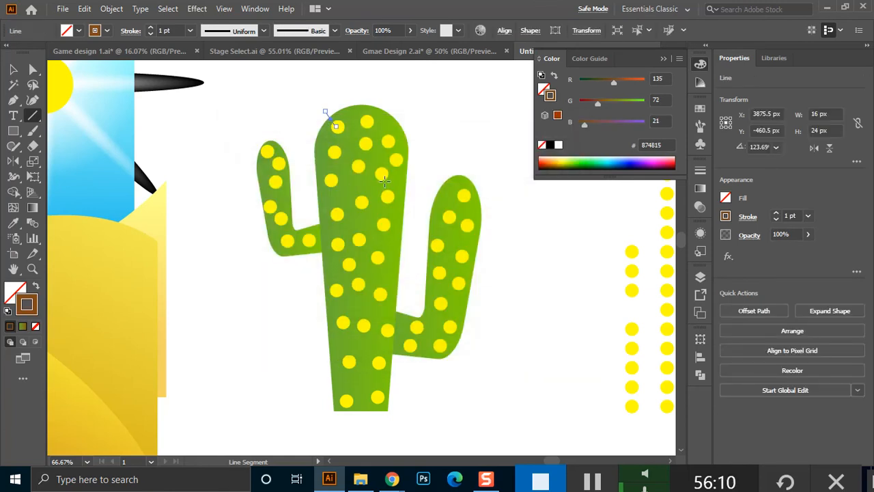
click(190, 30)
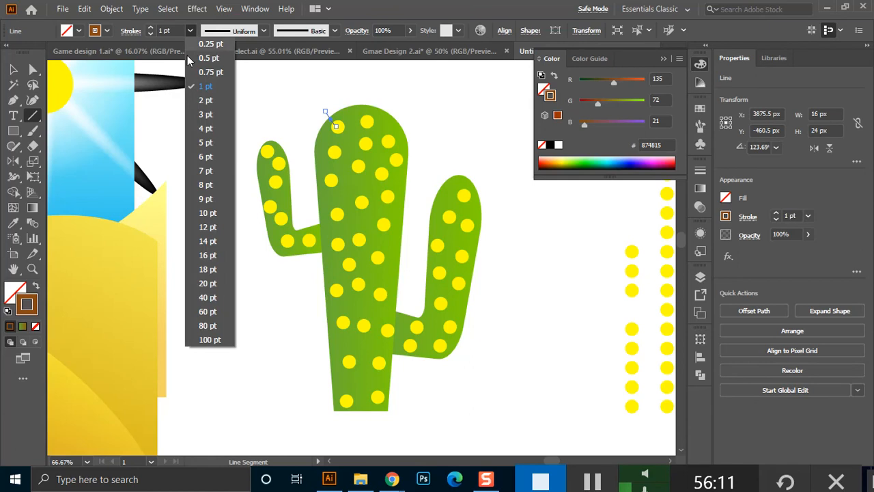
click(203, 136)
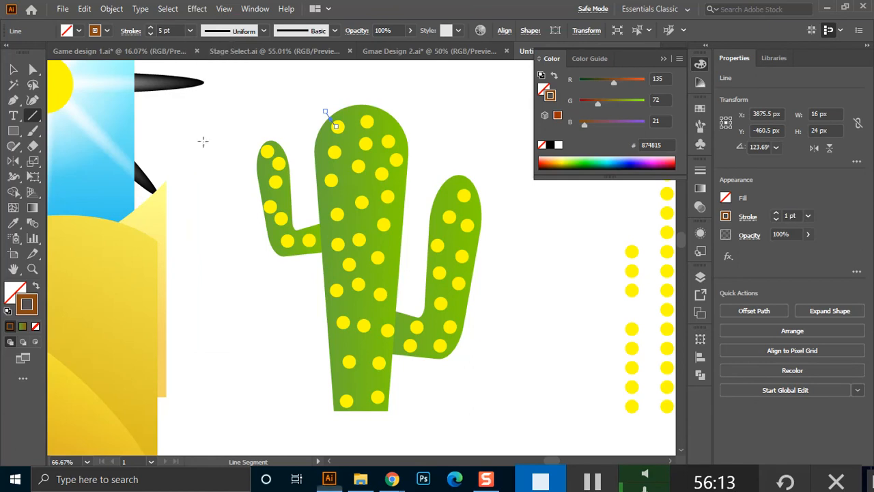
click(190, 30)
click(205, 114)
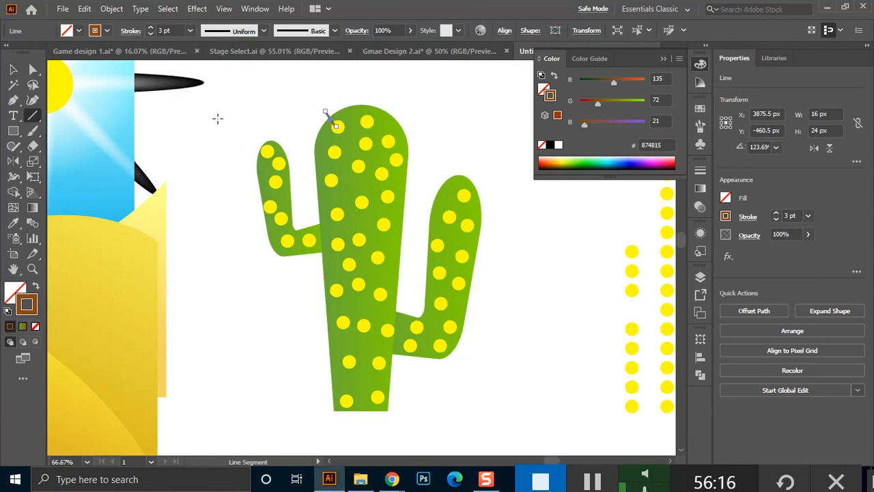
click(13, 69)
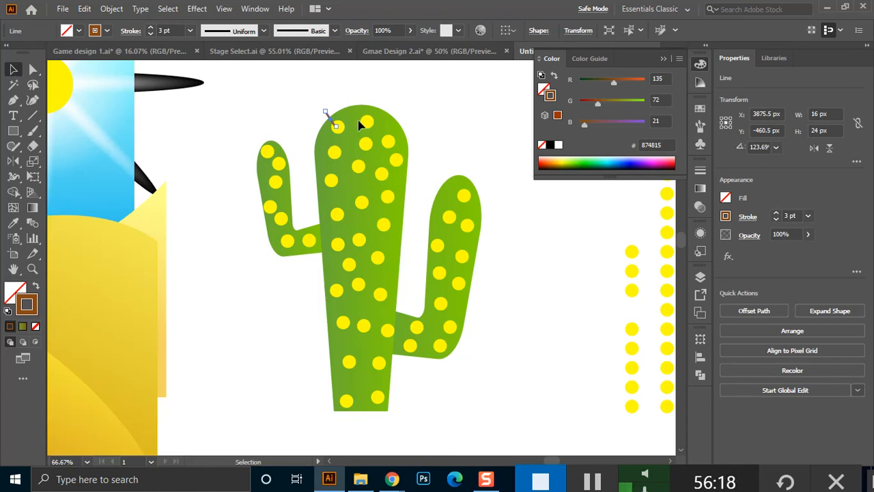
Draw short brown spines at varied angles around the trunk's rounded top and among its upper dots.
key(backslash)
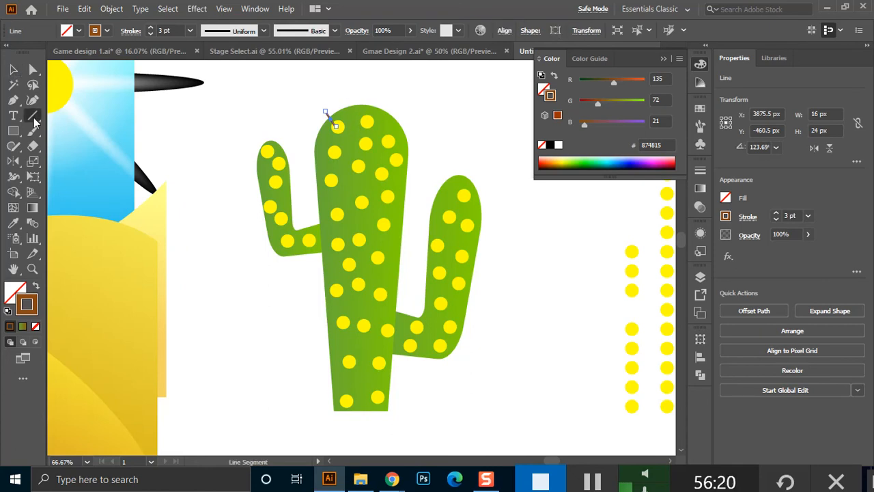
mouse_move(365, 100)
mouse_down()
mouse_move(366, 122)
mouse_move(394, 137)
mouse_move(390, 113)
mouse_up()
mouse_move(341, 143)
mouse_down()
mouse_move(327, 150)
mouse_move(307, 131)
mouse_up()
mouse_move(330, 181)
mouse_down()
mouse_move(328, 173)
mouse_move(359, 163)
mouse_move(384, 175)
mouse_move(399, 158)
mouse_move(399, 129)
mouse_move(365, 145)
mouse_up()
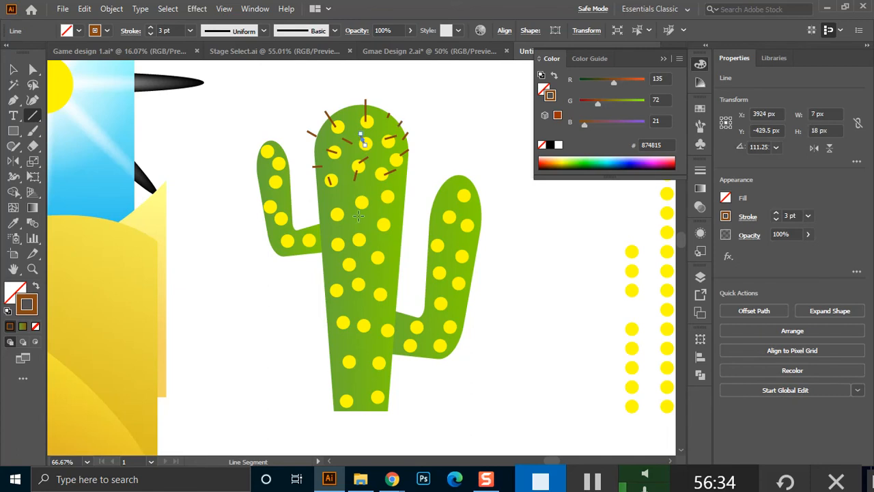
Draw short brown spines at varied angles down the trunk's left edge and among its lower centre dots.
mouse_move(317, 191)
mouse_down()
mouse_move(330, 201)
mouse_move(324, 214)
mouse_up()
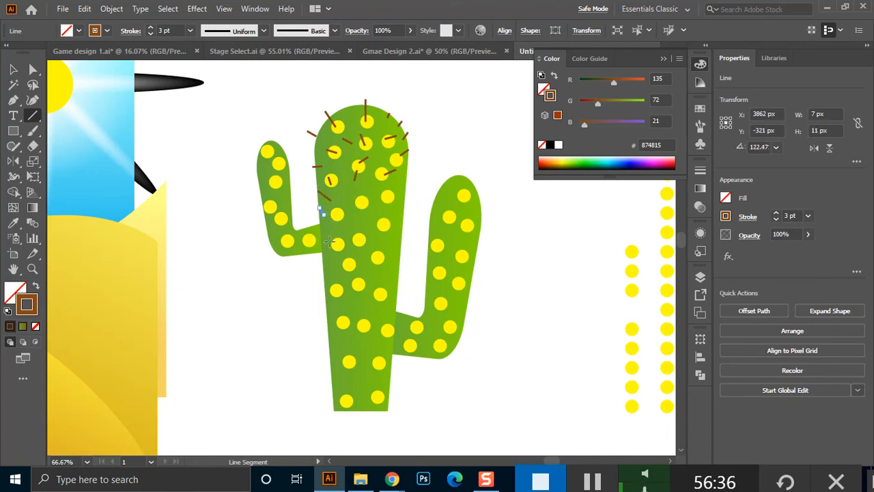
drag(337, 262, 332, 353)
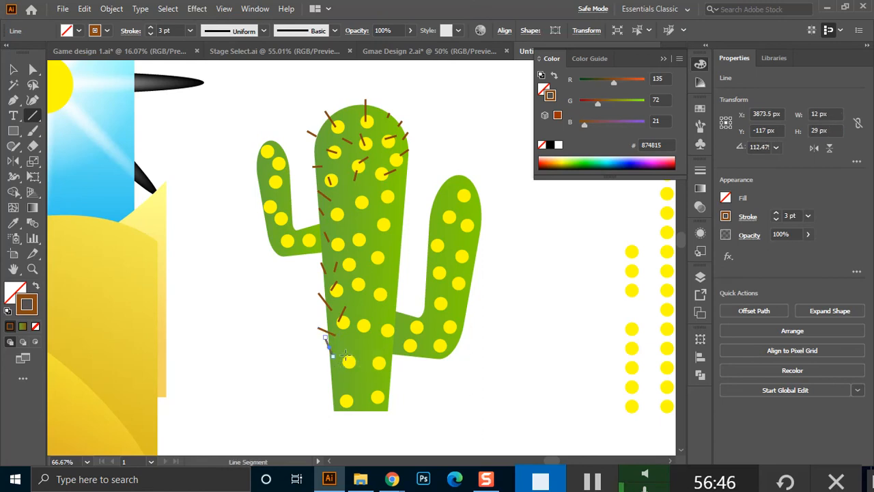
drag(332, 372, 340, 398)
mouse_move(360, 367)
mouse_down()
mouse_move(364, 379)
mouse_move(348, 352)
mouse_move(366, 340)
mouse_move(353, 325)
mouse_move(373, 306)
mouse_up()
scroll(359, 294, down, 1)
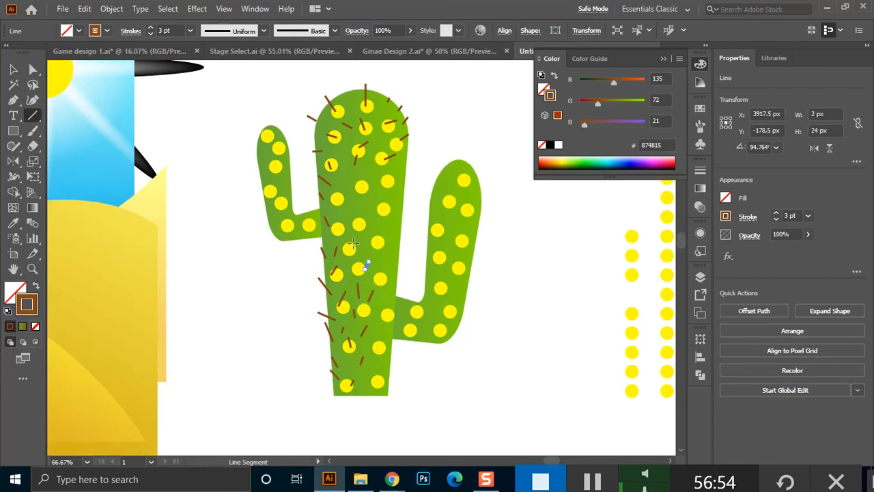
Draw short brown spines among the trunk's middle dots, along its right edge and near its rounded top.
drag(357, 224, 355, 257)
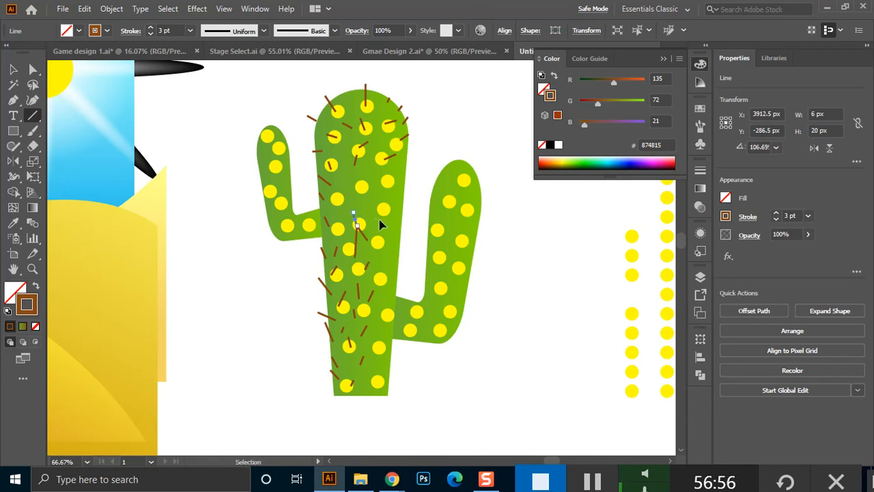
key(ctrl+z)
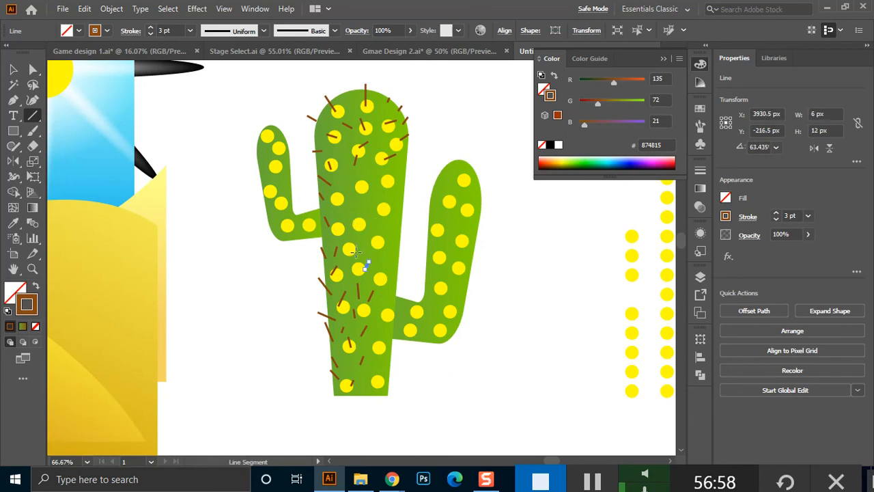
mouse_move(355, 252)
mouse_down()
mouse_move(353, 221)
mouse_move(372, 208)
mouse_move(353, 195)
mouse_move(357, 174)
mouse_move(395, 172)
mouse_move(384, 197)
mouse_move(389, 284)
mouse_up()
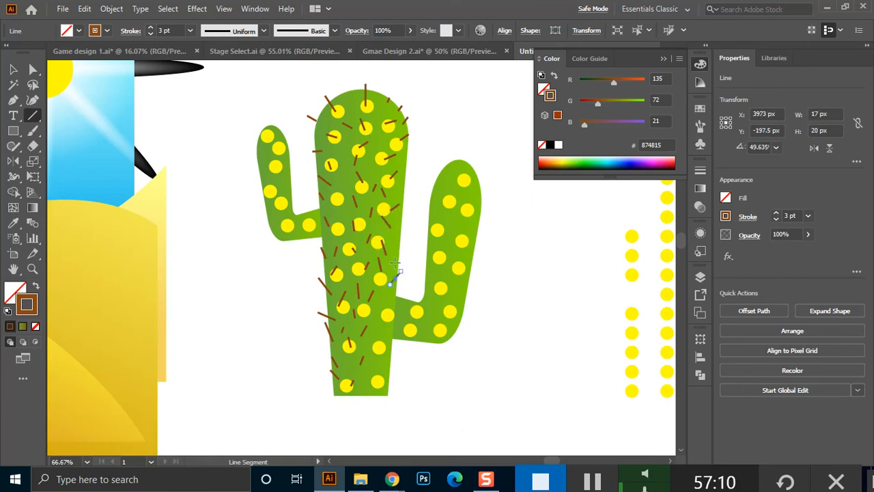
drag(404, 217, 394, 237)
drag(407, 176, 399, 194)
drag(357, 106, 355, 100)
Draw outward-slanting brown spines along both edges and the lower bend of the cactus's right arm.
drag(438, 194, 434, 183)
drag(437, 220, 430, 209)
mouse_move(435, 249)
mouse_down()
mouse_move(430, 237)
mouse_move(418, 251)
mouse_up()
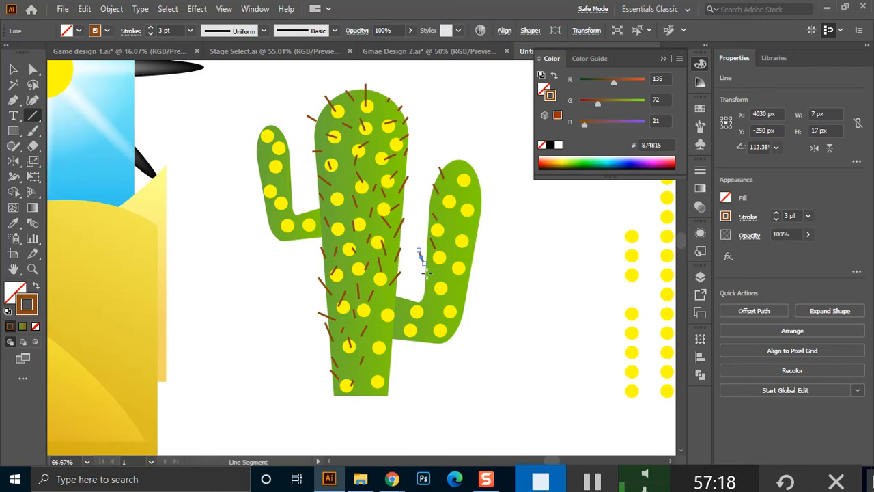
drag(423, 299, 409, 294)
drag(404, 331, 455, 315)
drag(466, 264, 476, 194)
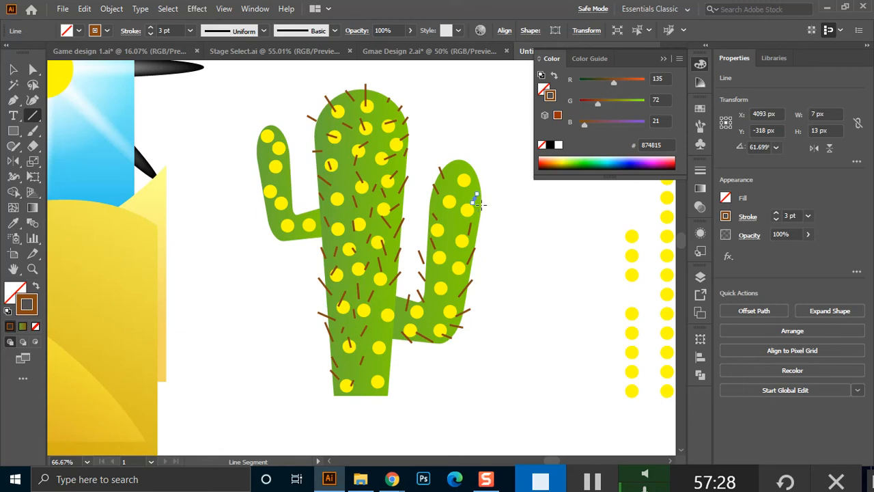
drag(471, 227, 476, 231)
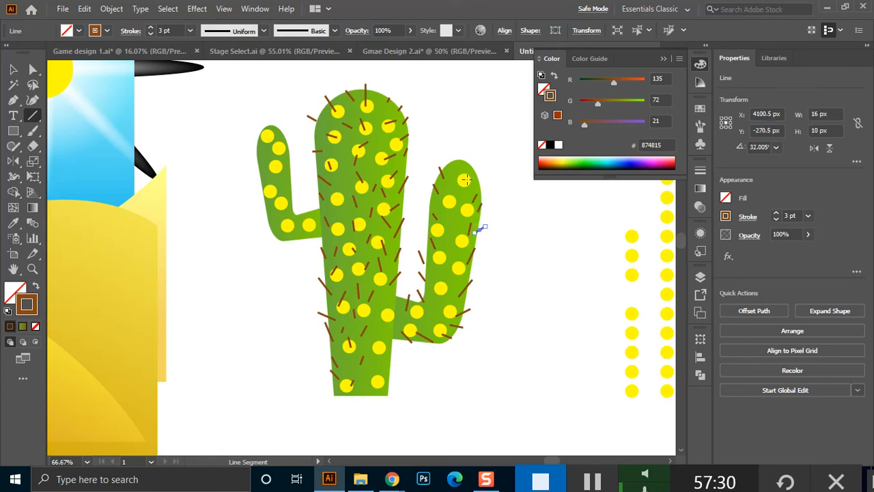
Draw short brown spines on the right arm's rounded tip and down between its yellow dots.
mouse_move(469, 159)
mouse_down()
mouse_move(466, 168)
mouse_move(455, 158)
mouse_up()
mouse_move(453, 200)
mouse_down()
mouse_move(445, 187)
mouse_move(466, 177)
mouse_up()
drag(444, 214, 456, 221)
mouse_move(443, 256)
mouse_down()
mouse_move(450, 273)
mouse_move(437, 288)
mouse_up()
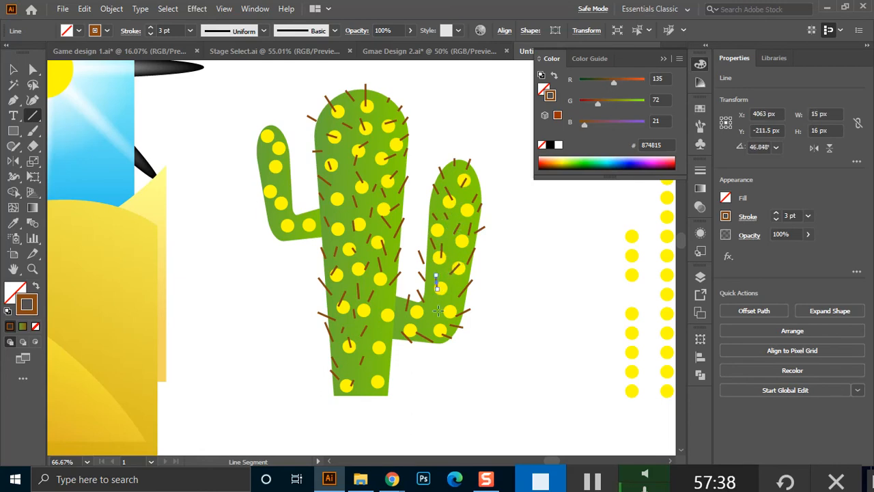
Draw short brown spines around the tip, sides and lower bend of the cactus's left arm.
drag(273, 137, 277, 127)
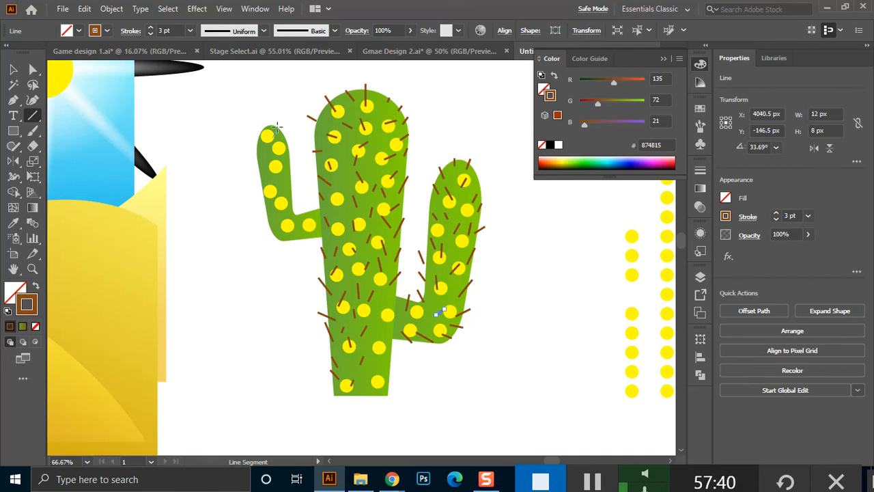
drag(281, 166, 291, 159)
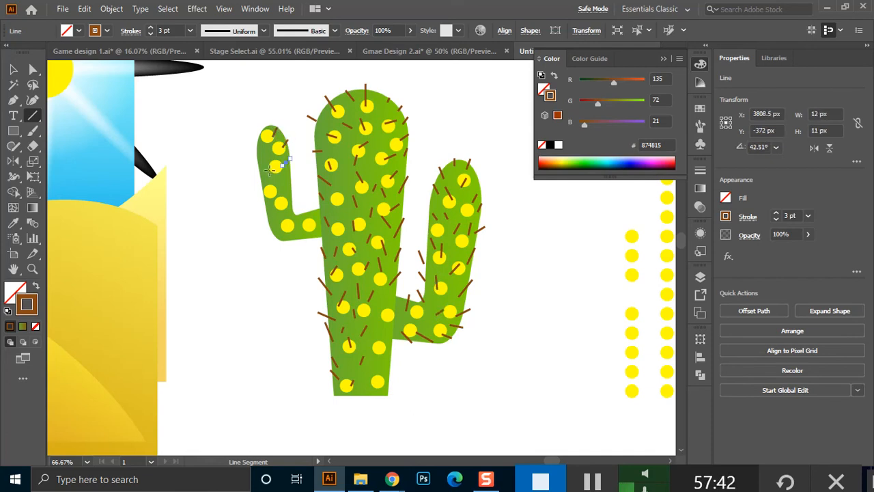
mouse_move(274, 210)
mouse_down()
mouse_move(261, 211)
mouse_move(267, 226)
mouse_up()
drag(283, 191, 288, 179)
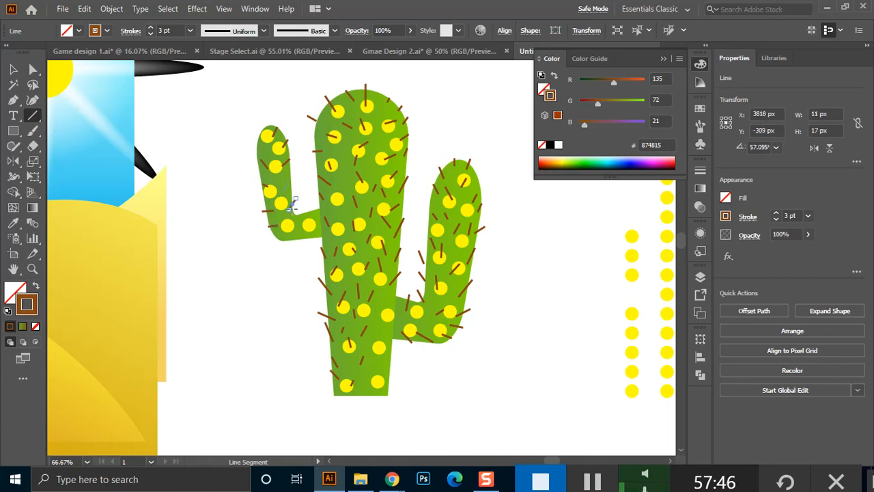
mouse_move(301, 233)
mouse_down()
mouse_move(289, 241)
mouse_move(308, 212)
mouse_move(306, 242)
mouse_up()
drag(266, 175, 262, 135)
Fill the remaining gaps on the trunk's upper left and lower right with short brown spines, then deselect.
drag(344, 179, 341, 168)
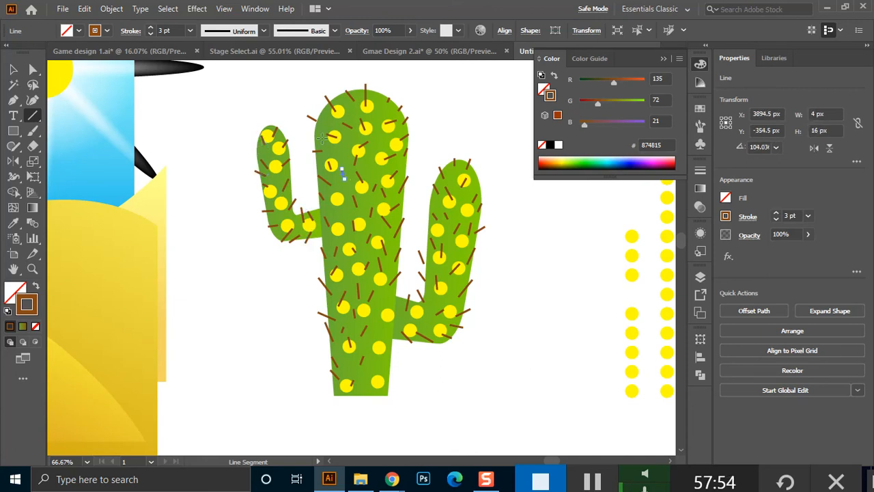
drag(321, 136, 318, 106)
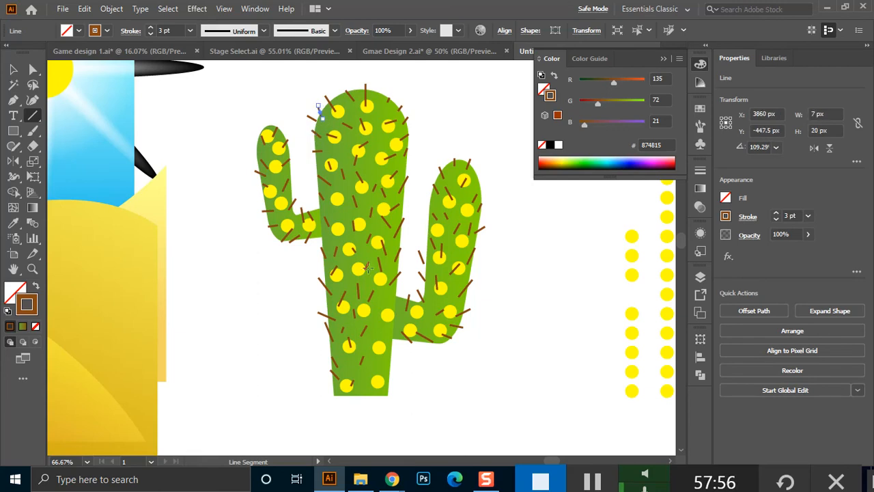
drag(389, 314, 392, 312)
drag(378, 356, 387, 348)
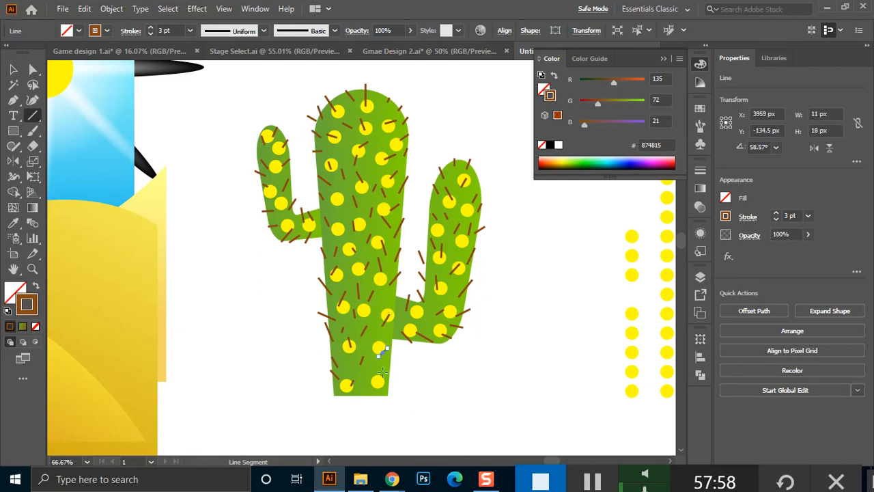
mouse_move(387, 389)
mouse_down()
mouse_move(369, 367)
mouse_move(374, 331)
mouse_up()
drag(381, 301, 384, 295)
key(v)
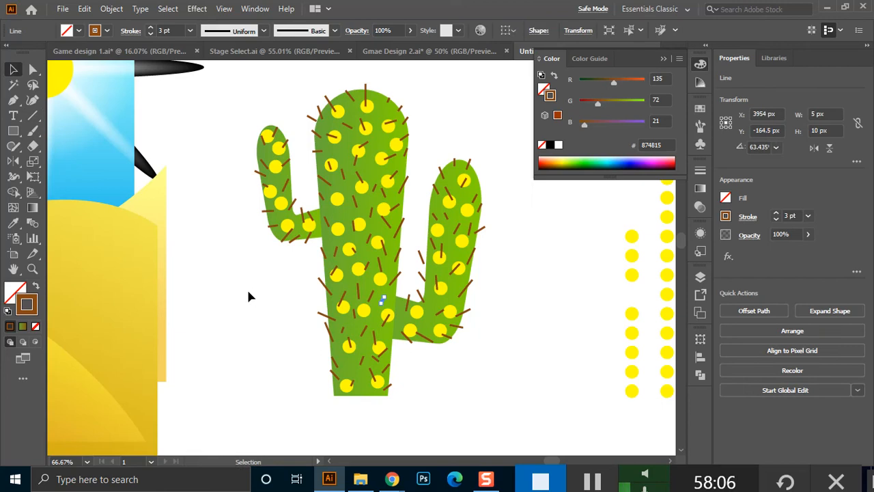
click(256, 298)
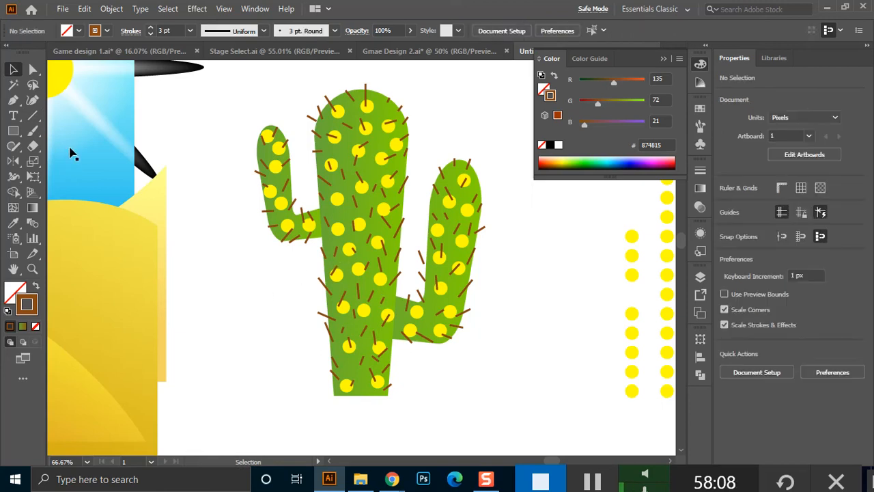
scroll(381, 241, down, 1)
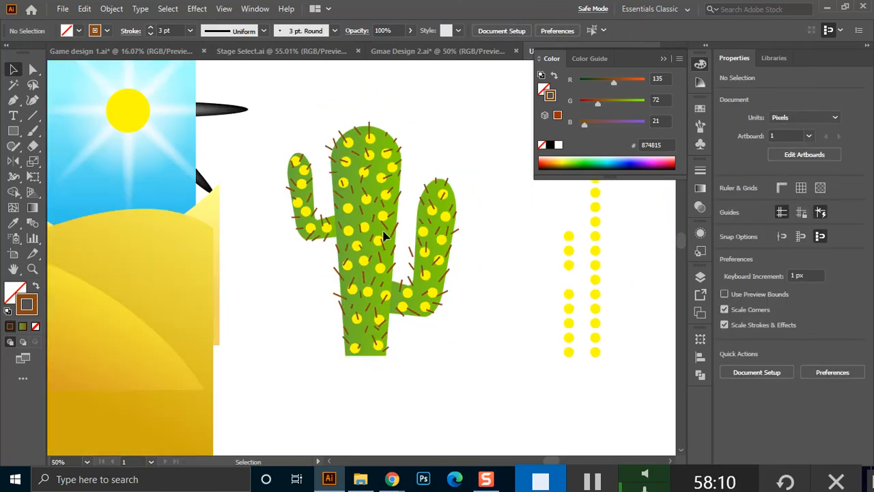
scroll(385, 235, down, 1)
drag(459, 254, 427, 291)
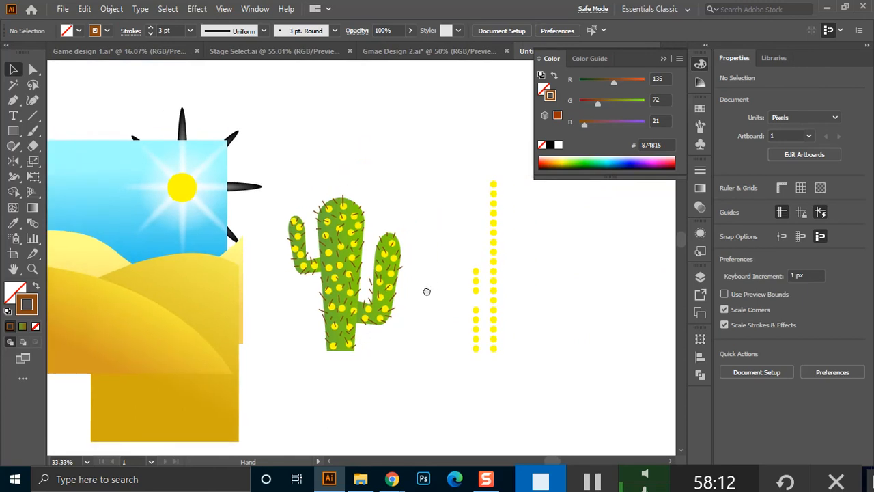
scroll(343, 252, down, 1)
scroll(371, 265, up, 1)
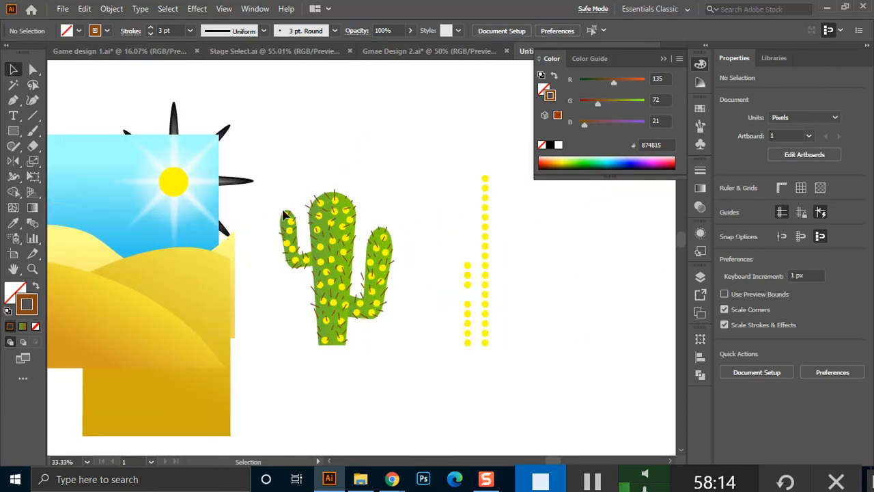
drag(407, 168, 277, 377)
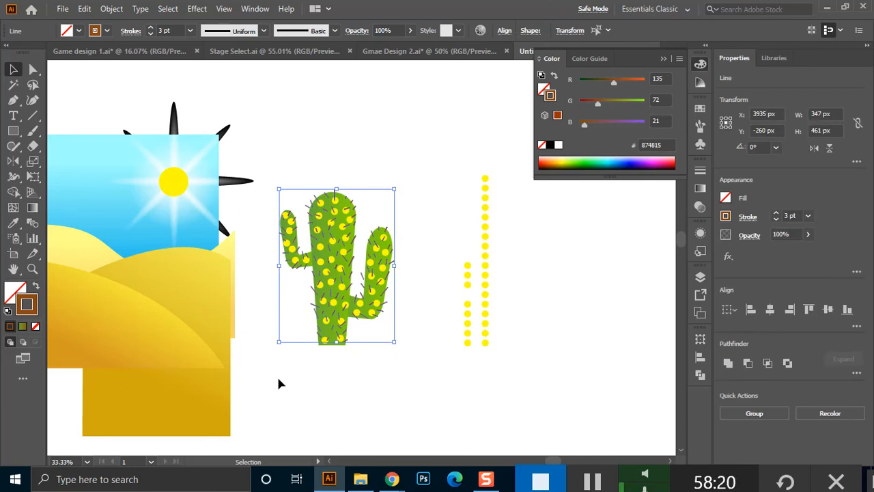
click(385, 132)
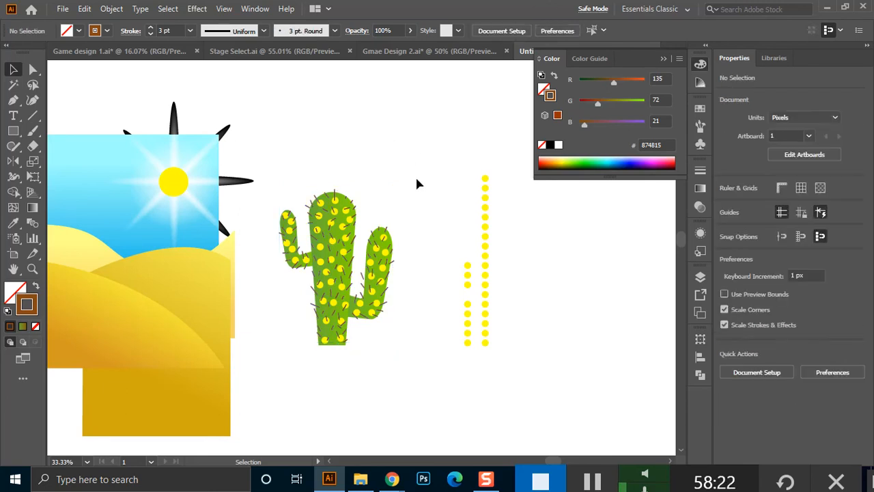
Delete the two columns of spare yellow dots beside the cactus.
scroll(385, 180, up, 1)
drag(350, 261, 285, 201)
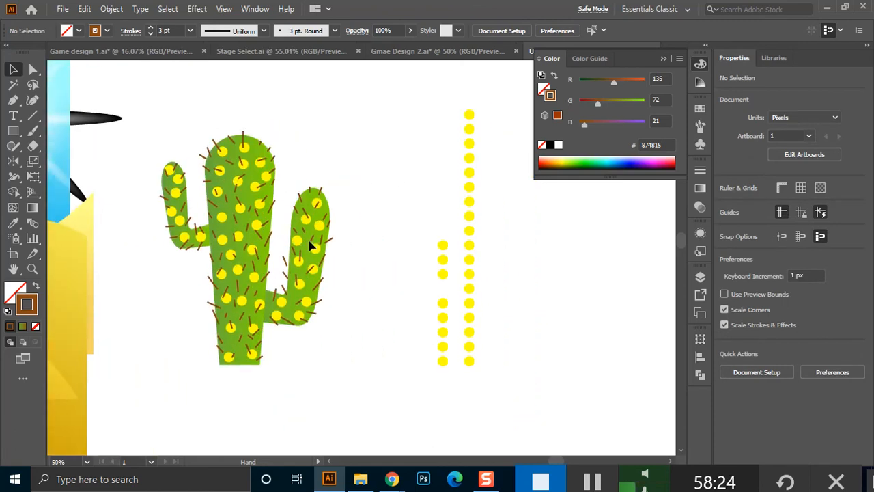
scroll(308, 287, up, 1)
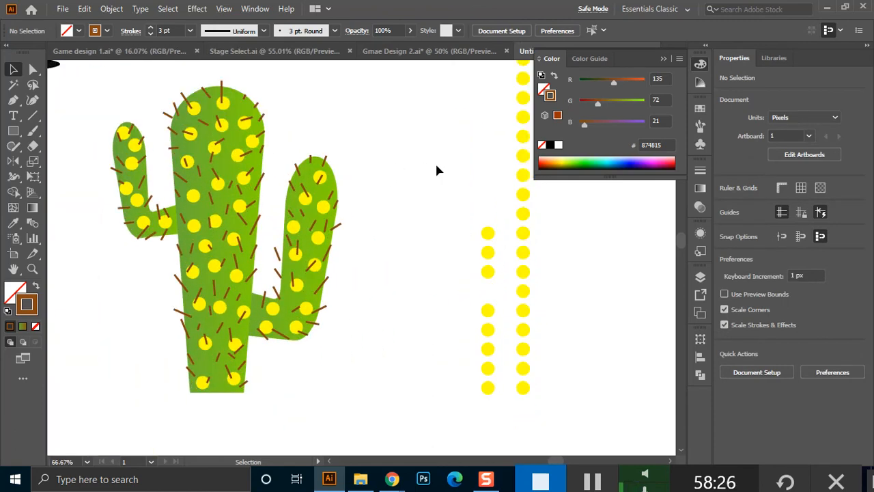
scroll(438, 208, down, 1)
drag(452, 77, 509, 354)
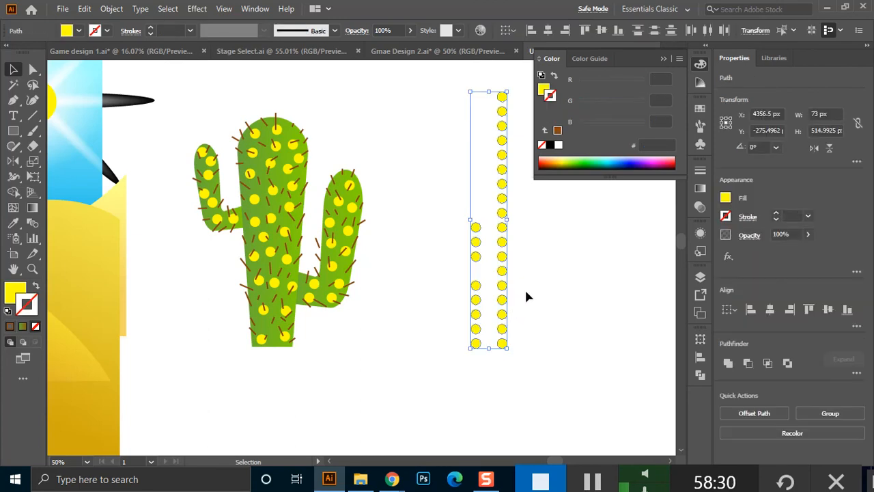
key(Delete)
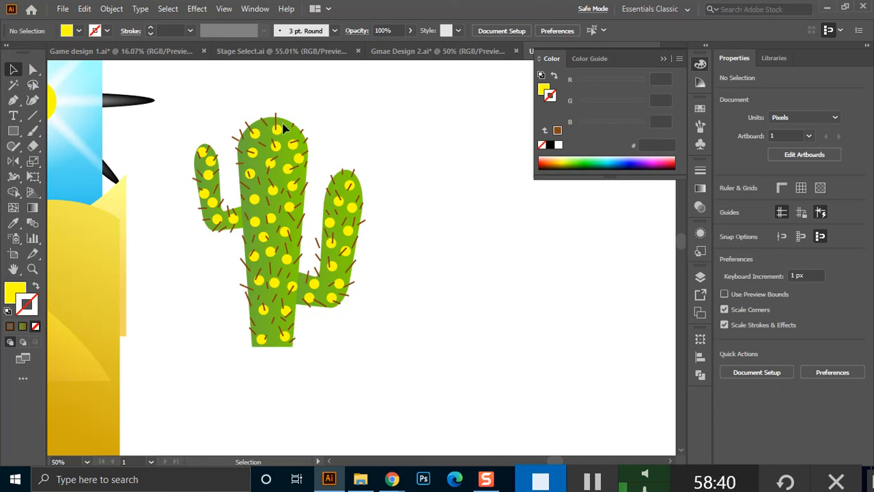
Select all the cactus spines and expand them with both Fill and Stroke enabled.
mouse_move(439, 107)
mouse_down()
mouse_move(312, 307)
mouse_move(185, 350)
mouse_move(188, 332)
mouse_up()
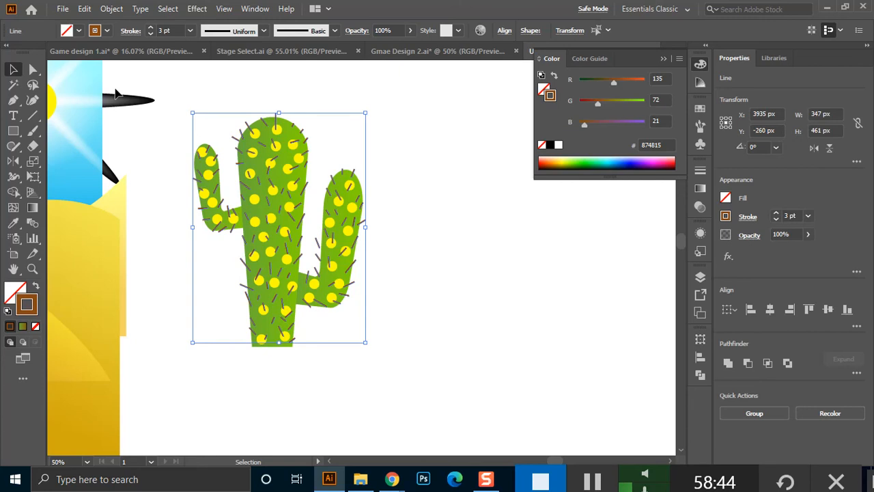
click(111, 9)
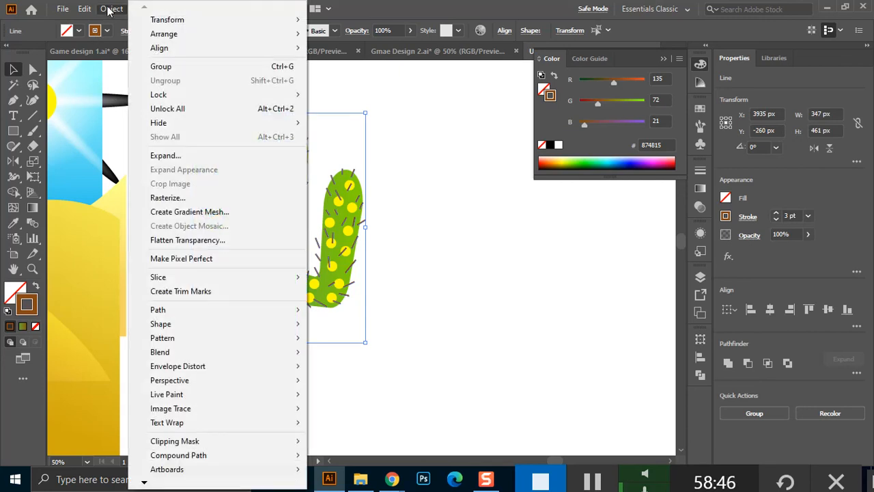
click(165, 156)
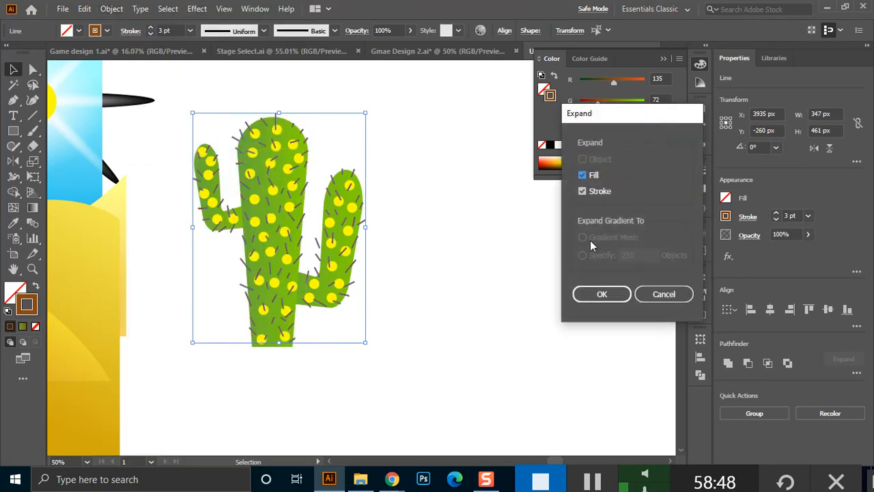
click(602, 293)
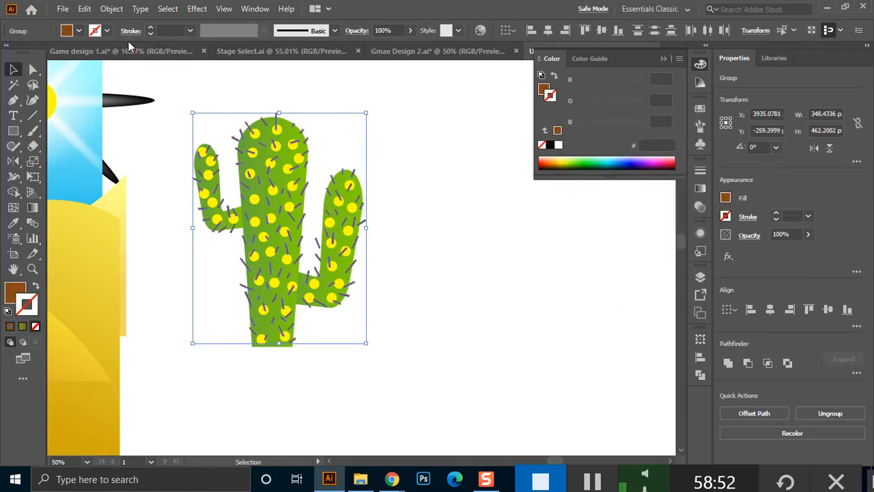
click(453, 194)
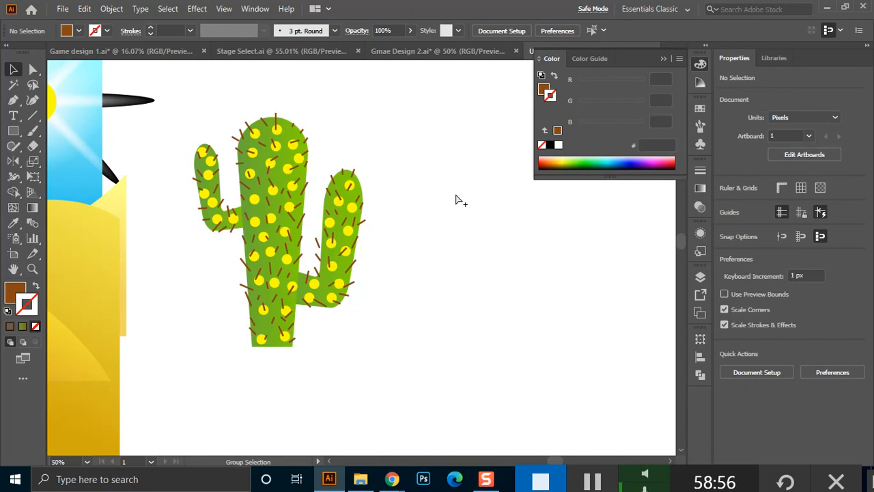
Select the whole cactus with its body, dots and expanded spines and group it into one object.
key(ctrl+a)
click(437, 137)
drag(422, 118, 189, 377)
key(a)
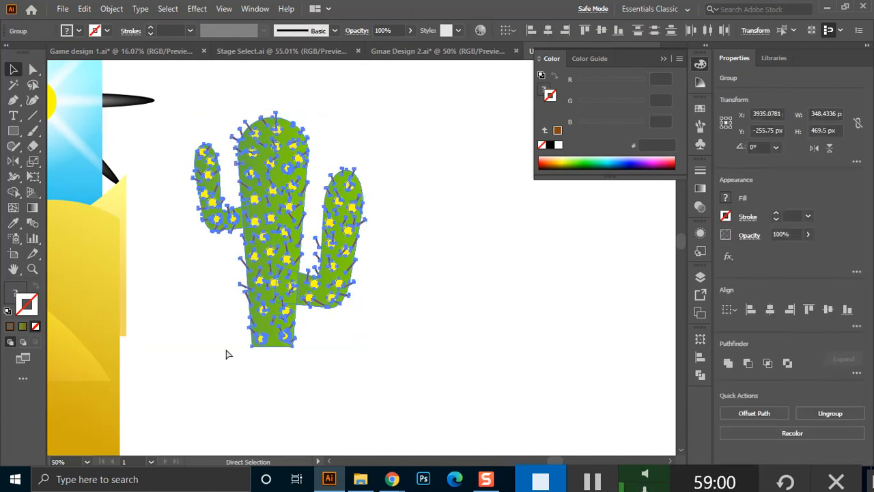
key(v)
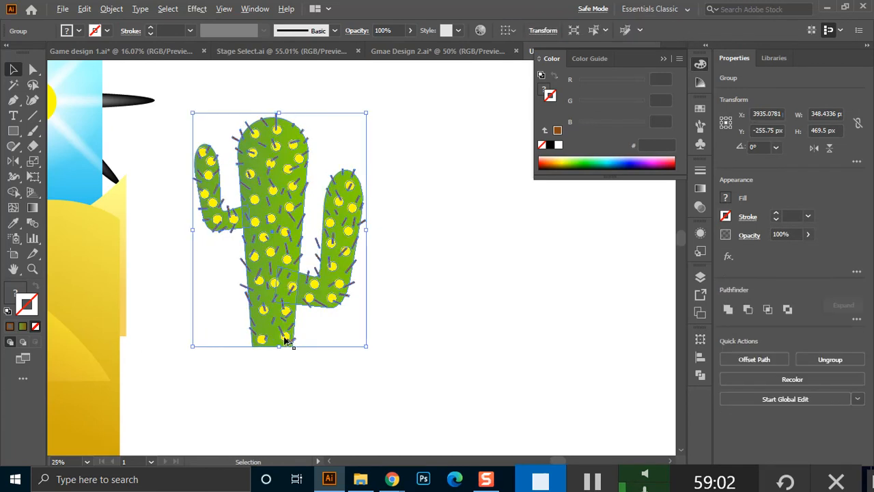
scroll(280, 341, down, 2)
drag(188, 321, 373, 335)
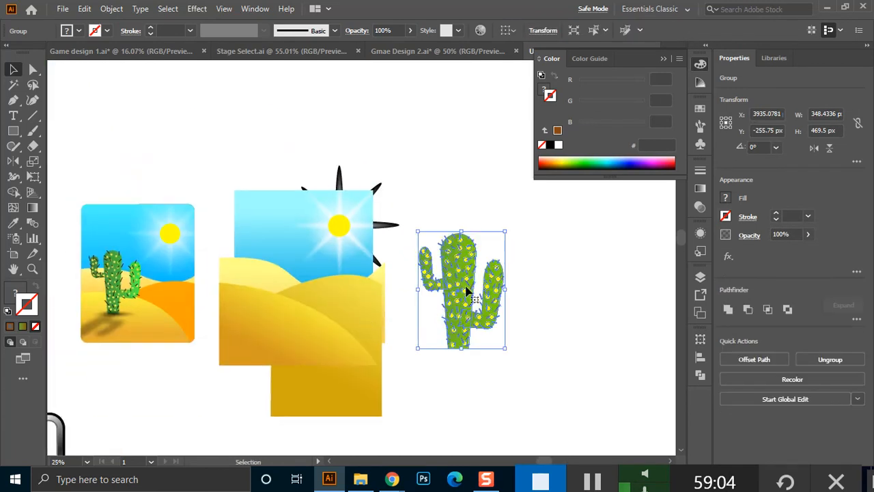
Move the grouped cactus onto the front dune of the scene, scale it down to about 251 × 338 px and deselect.
drag(463, 293, 293, 262)
drag(281, 201, 282, 238)
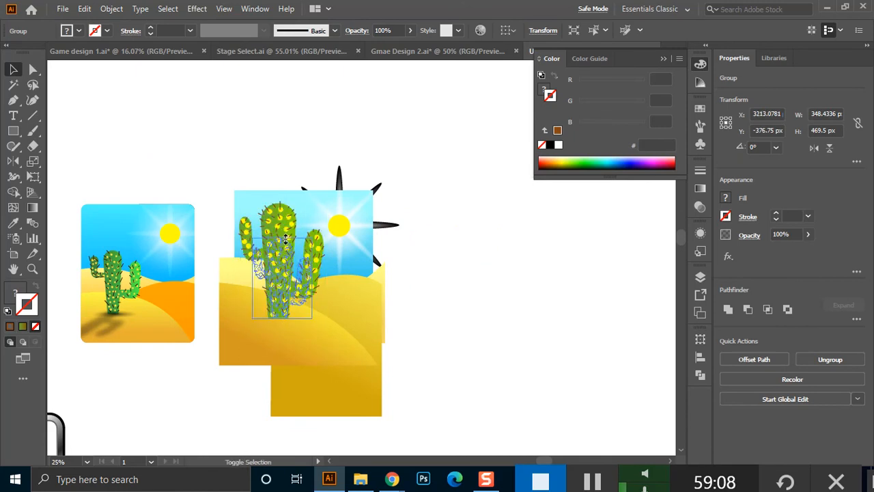
drag(280, 279, 288, 270)
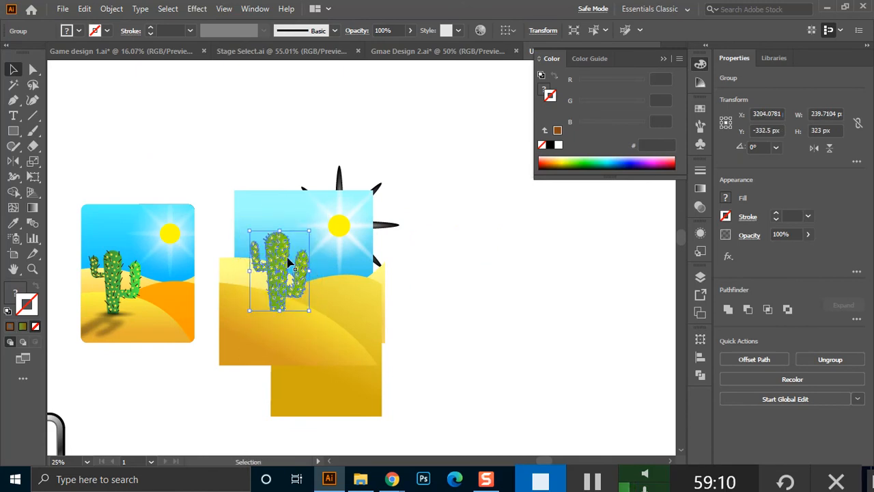
click(451, 314)
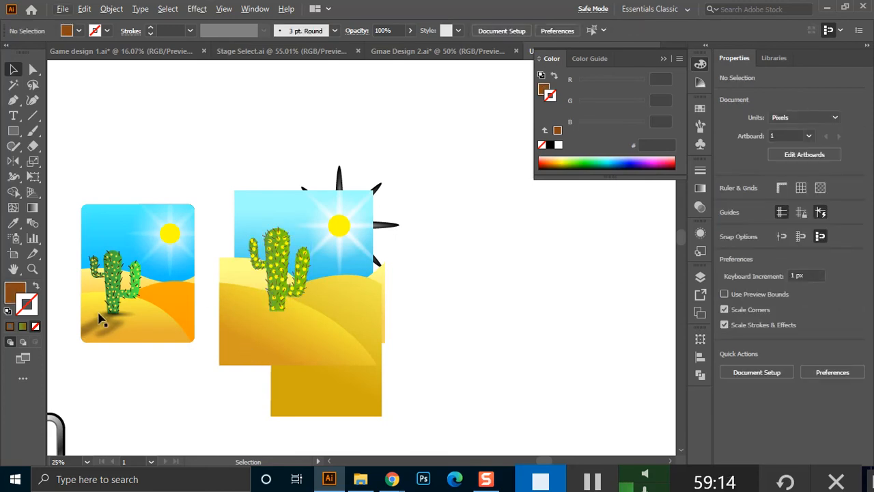
Draw a circle about 297 px across on the blank canvas beside the desert scene with the Ellipse tool.
scroll(127, 324, up, 1)
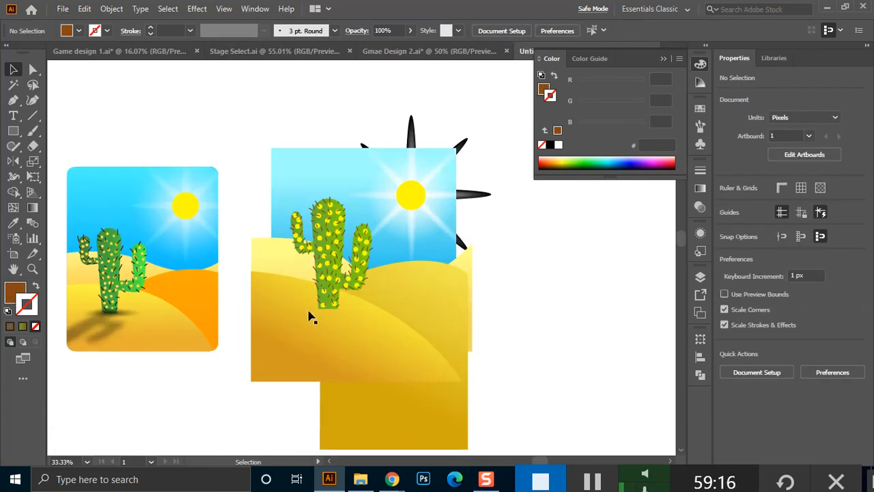
scroll(320, 312, down, 1)
scroll(321, 312, up, 1)
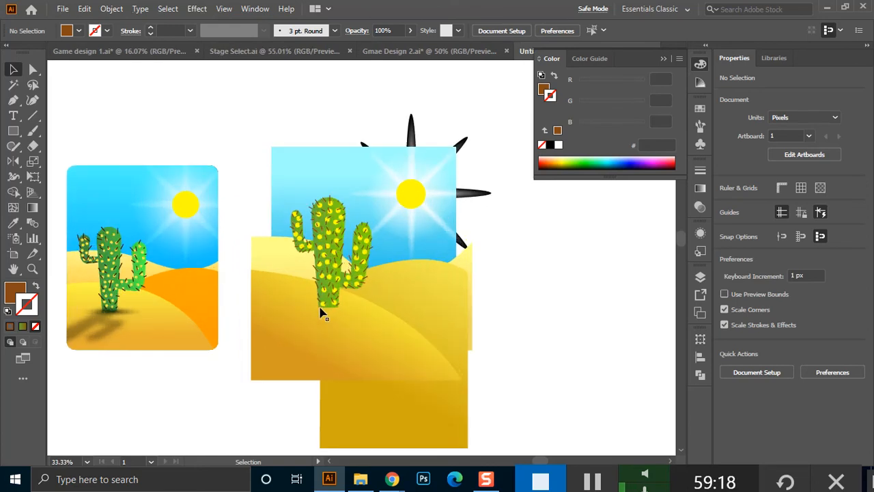
click(14, 131)
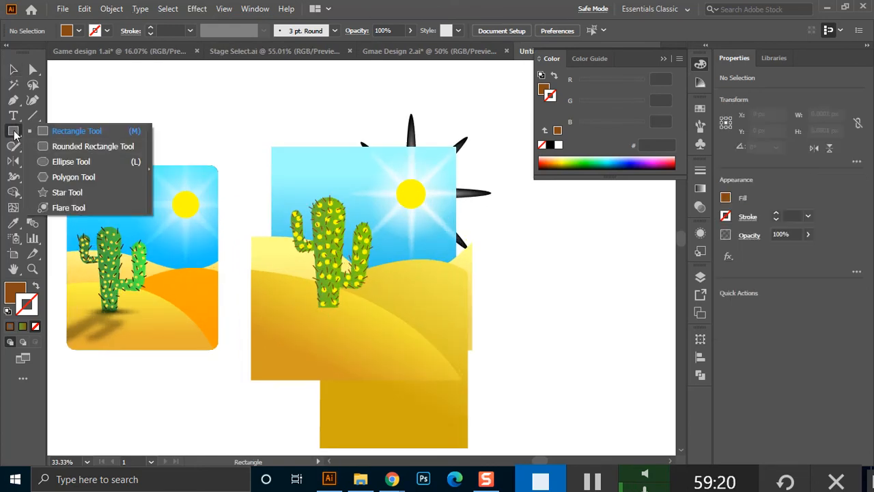
click(57, 162)
drag(496, 241, 595, 339)
Fill the circle with the white-to-black linear gradient preset.
click(15, 291)
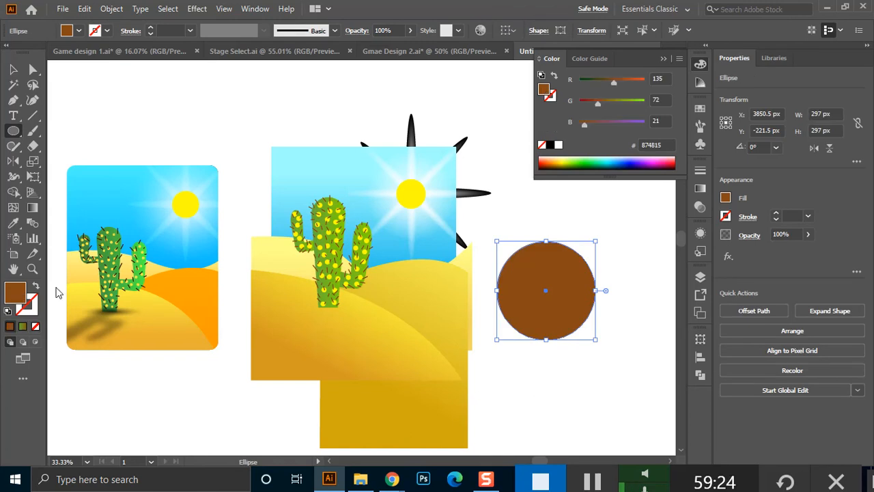
click(700, 190)
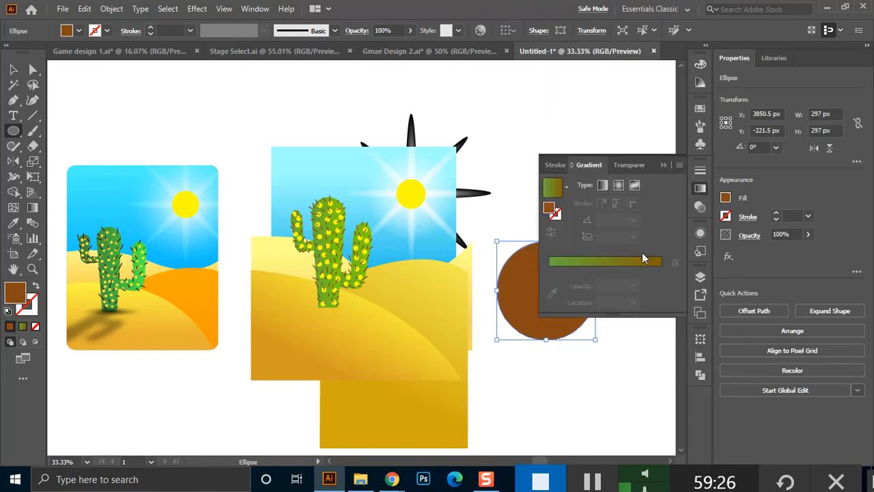
click(566, 187)
click(488, 208)
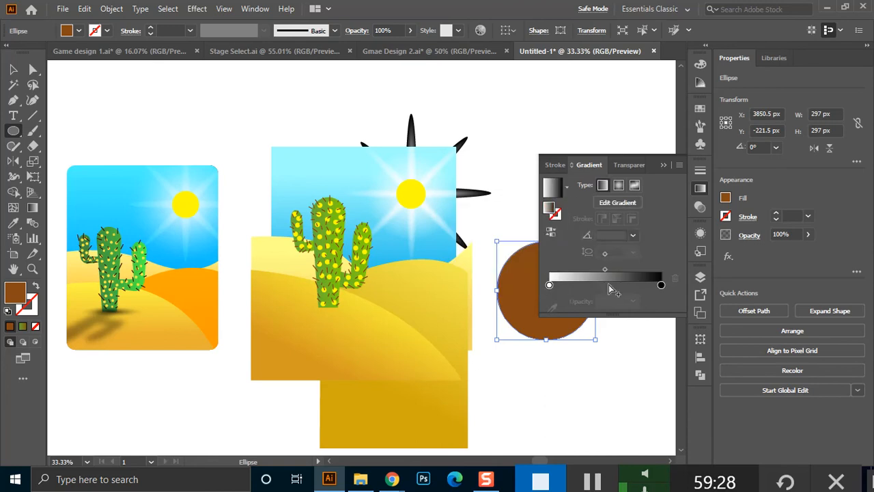
click(548, 284)
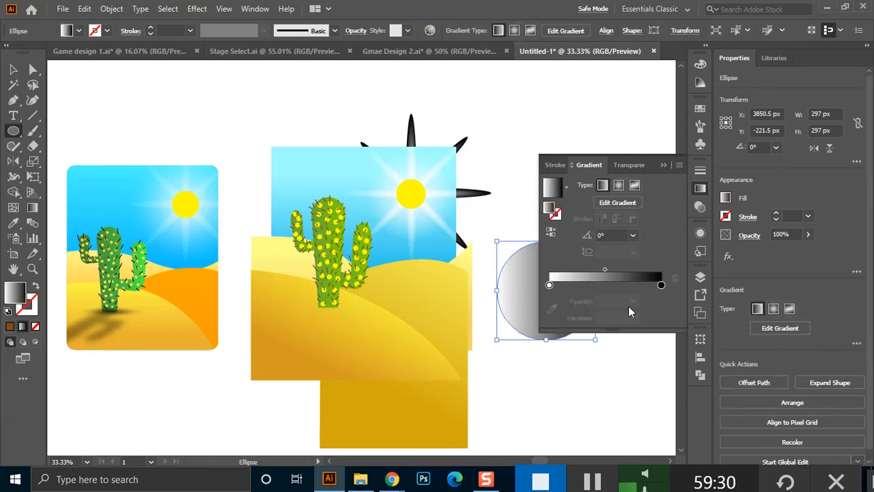
Recolour the gradient's white starting stop to black so both stops of the circle's fill are black.
click(549, 285)
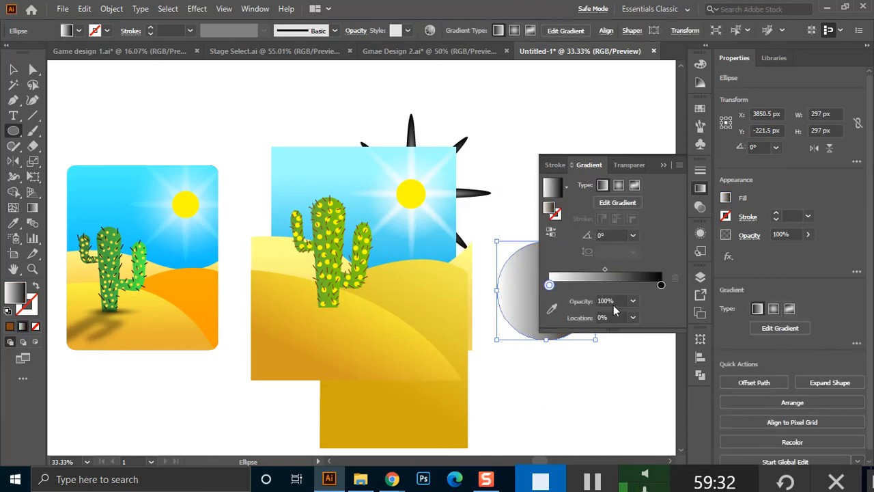
double_click(548, 285)
drag(598, 332, 531, 375)
click(661, 286)
double_click(661, 285)
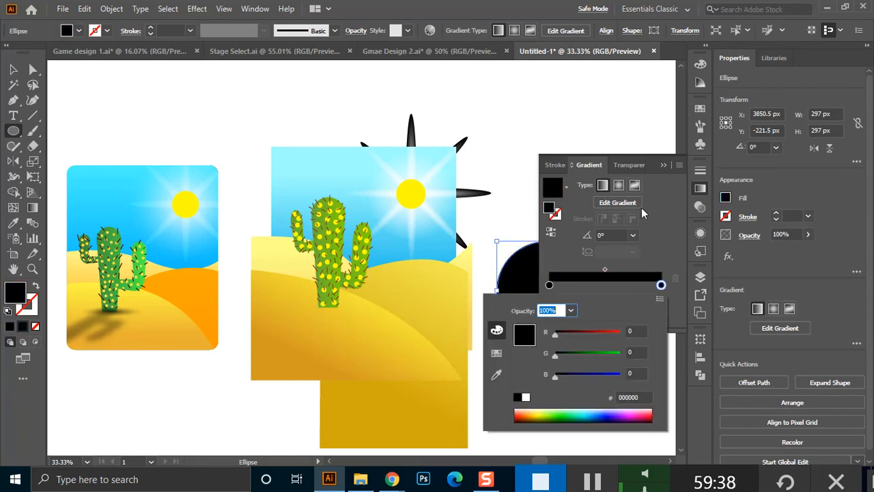
click(663, 166)
click(663, 166)
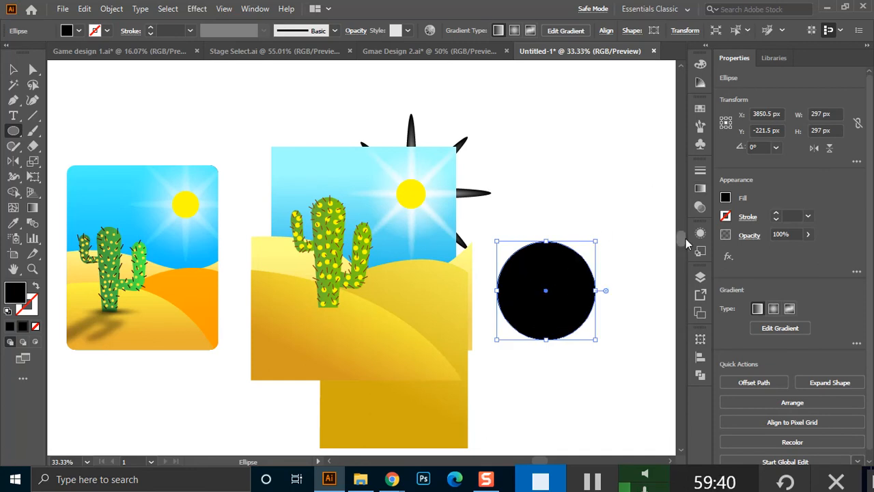
Set the opacity of the circle's starting gradient stop to 0%.
click(702, 189)
click(549, 284)
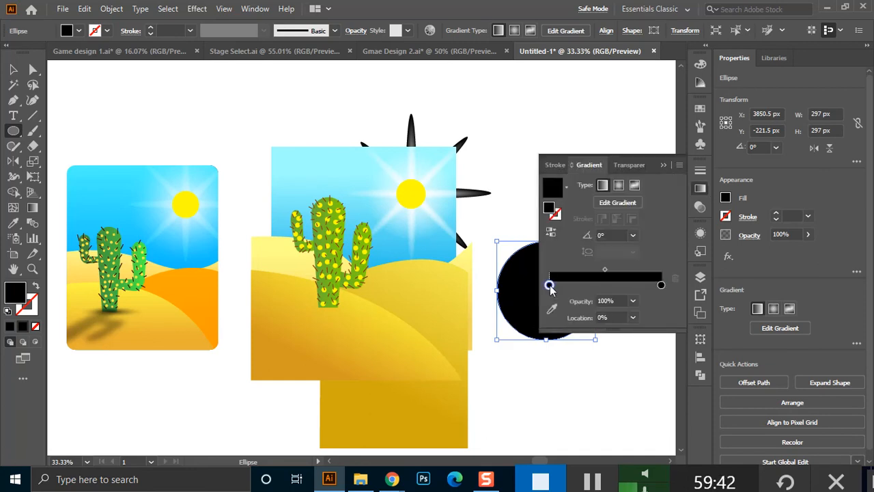
click(633, 301)
click(647, 326)
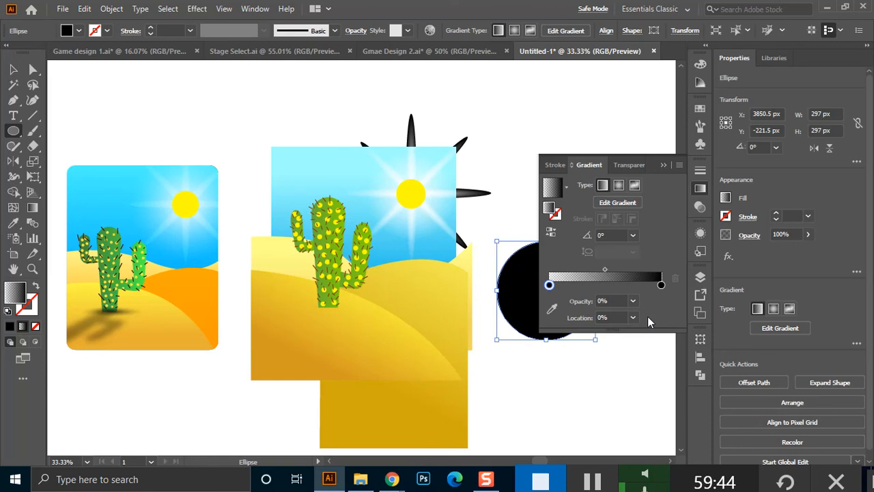
click(662, 164)
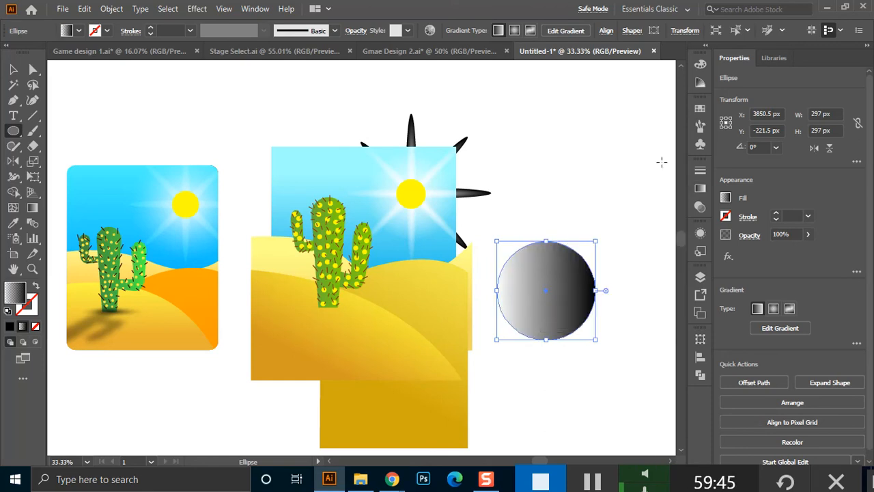
Make the circle's gradient radial and reverse it so black at the centre fades to a transparent edge, then deselect.
click(700, 189)
click(618, 185)
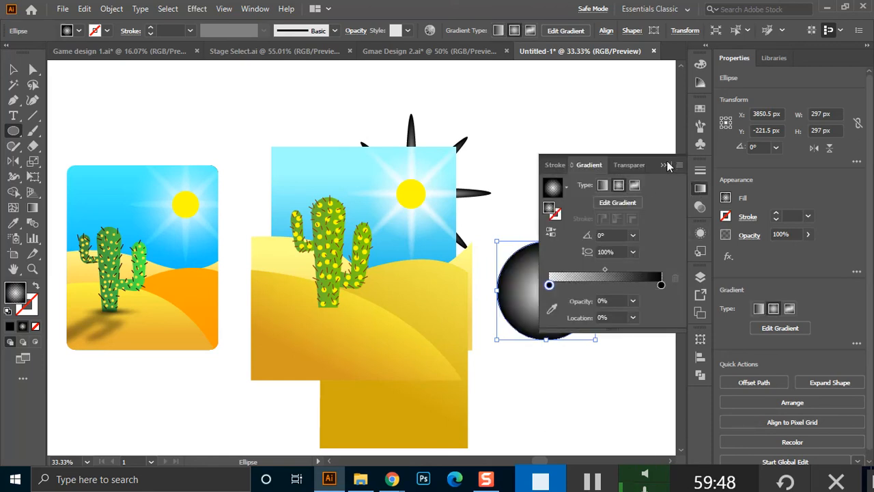
click(663, 164)
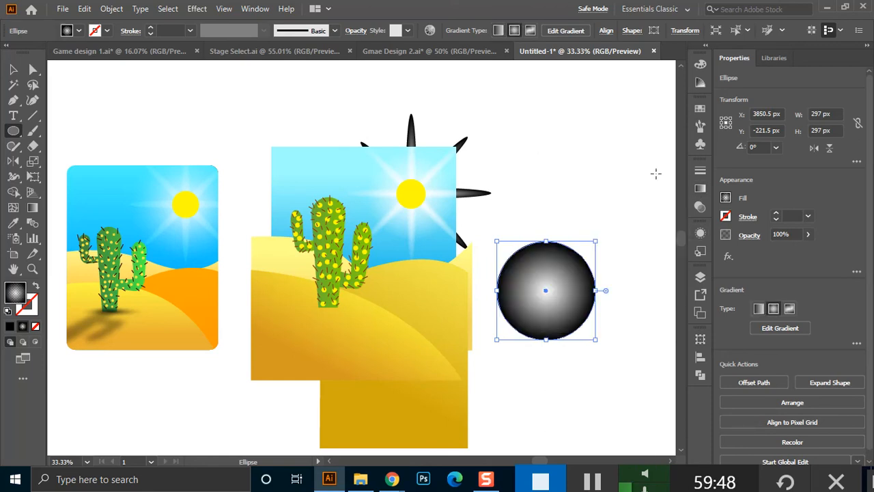
click(700, 189)
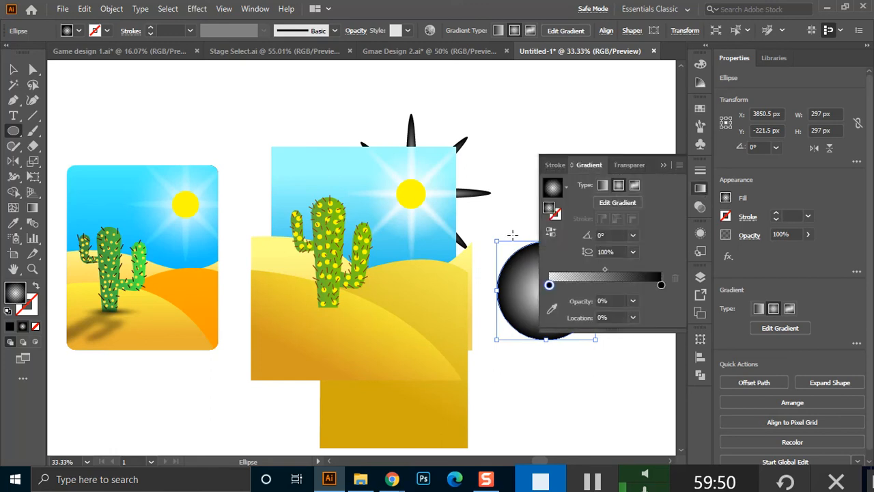
click(663, 164)
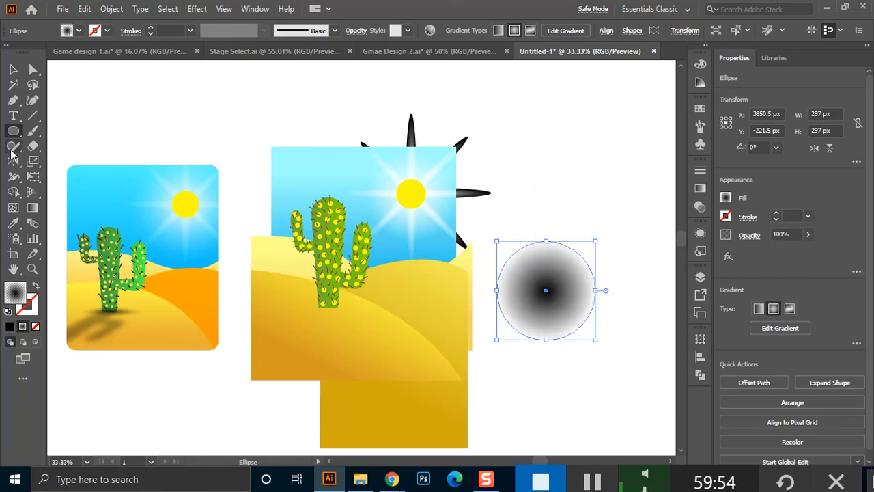
click(13, 69)
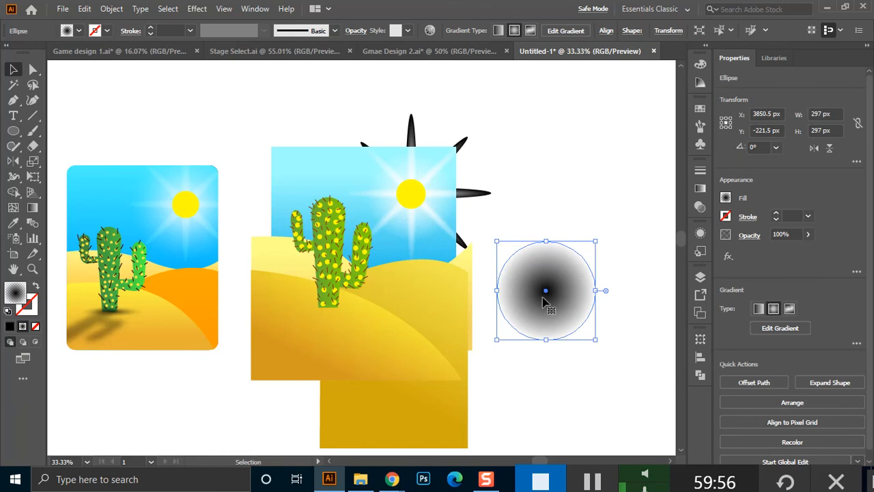
click(595, 210)
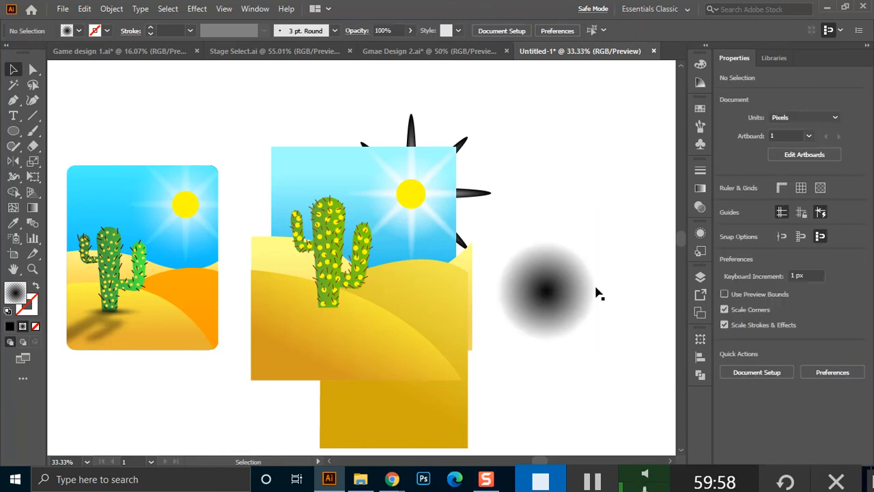
Place the gradient circle at the cactus's base, flatten it into a shadow and scale it to about 169 × 20 px.
click(550, 299)
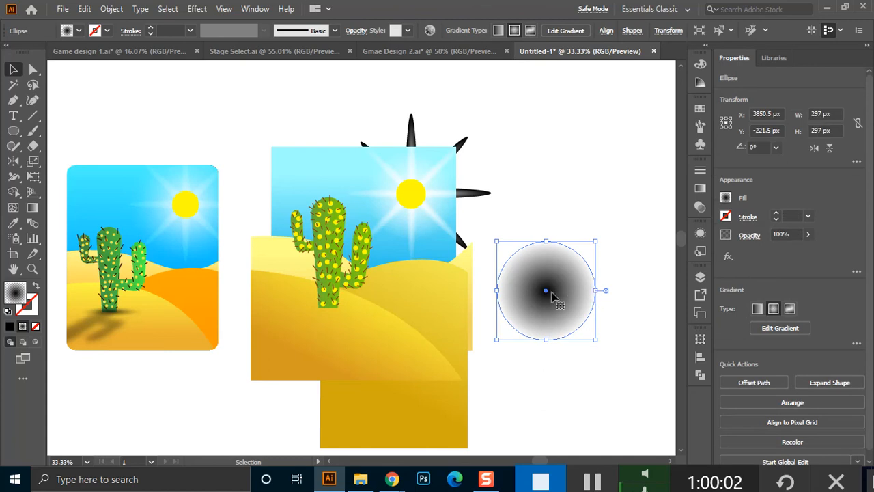
drag(566, 297, 349, 317)
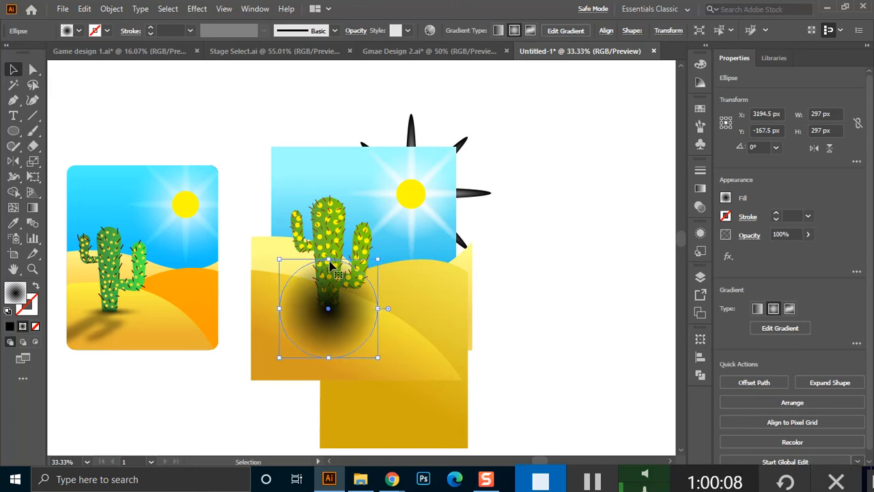
drag(330, 259, 330, 304)
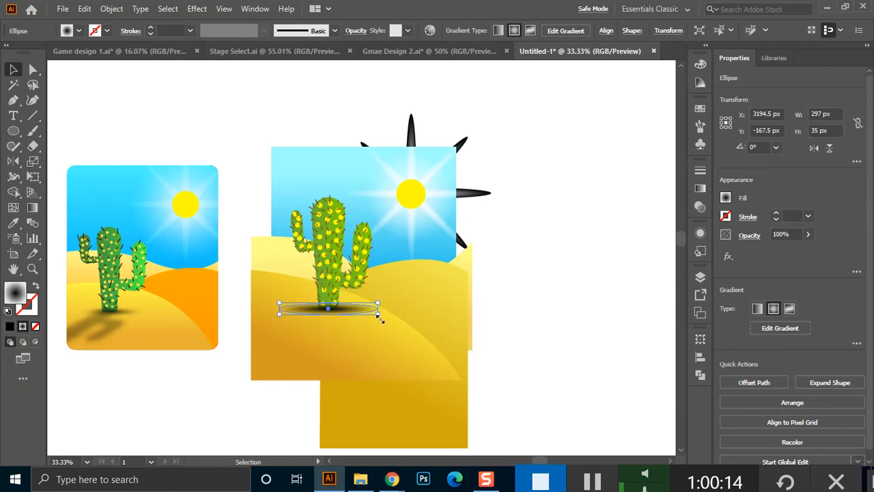
drag(379, 315, 357, 311)
click(549, 316)
Send the shadow ellipse behind the cactus's base and deselect it.
scroll(313, 315, up, 2)
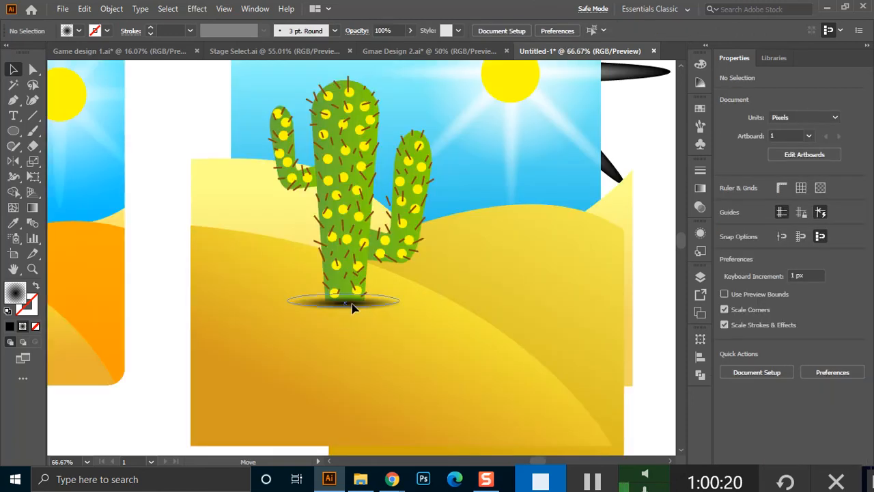
click(351, 302)
key(a)
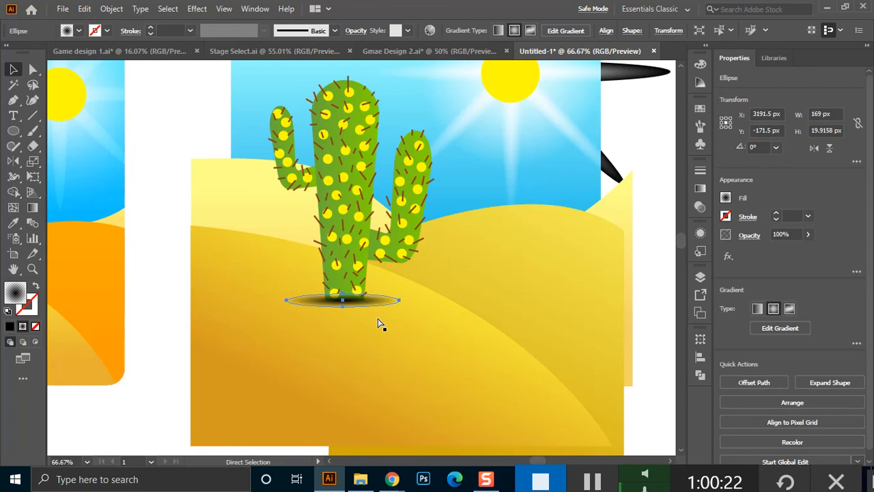
key(v)
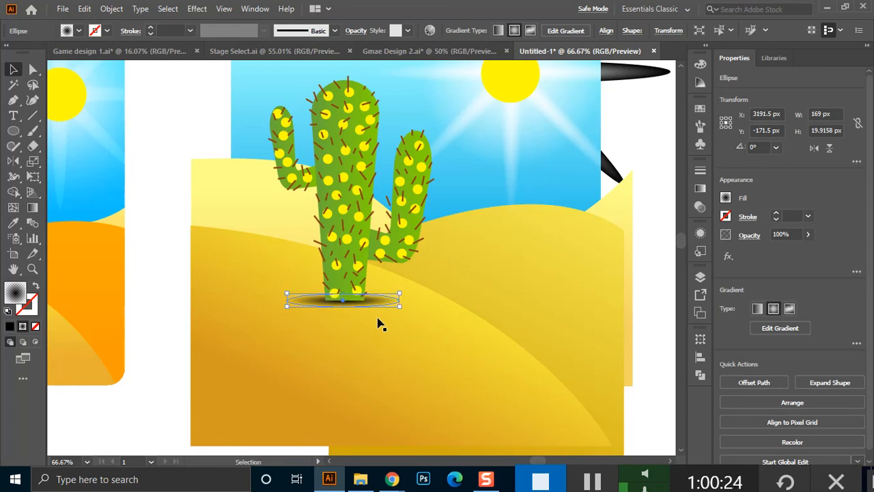
key(ctrl+shift+a)
Duplicate the cactus group onto the blank canvas beside the scene.
scroll(337, 314, down, 1)
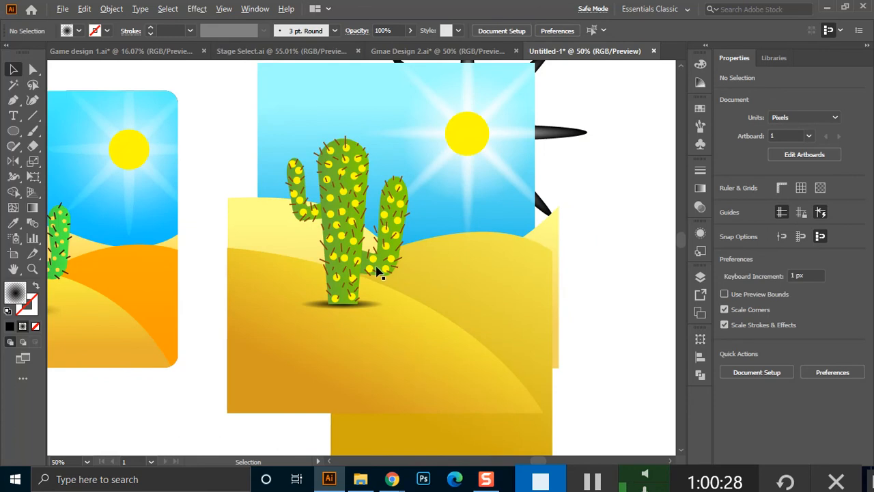
scroll(379, 270, down, 2)
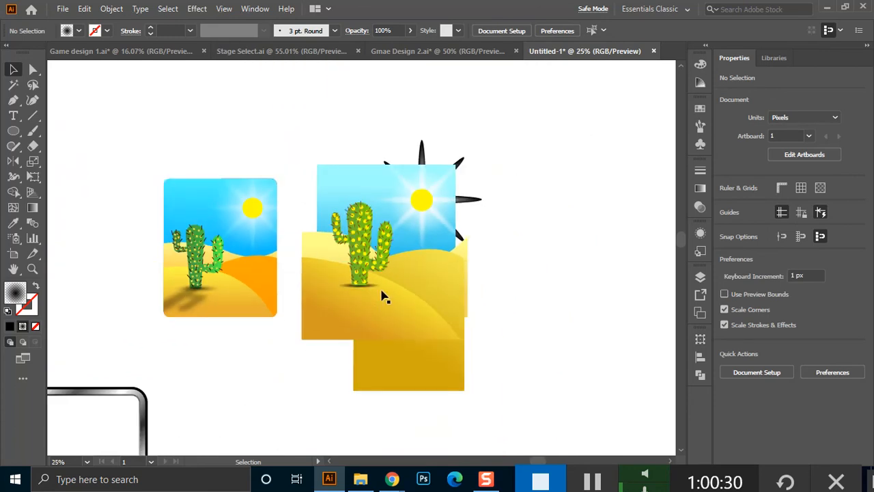
scroll(250, 318, up, 1)
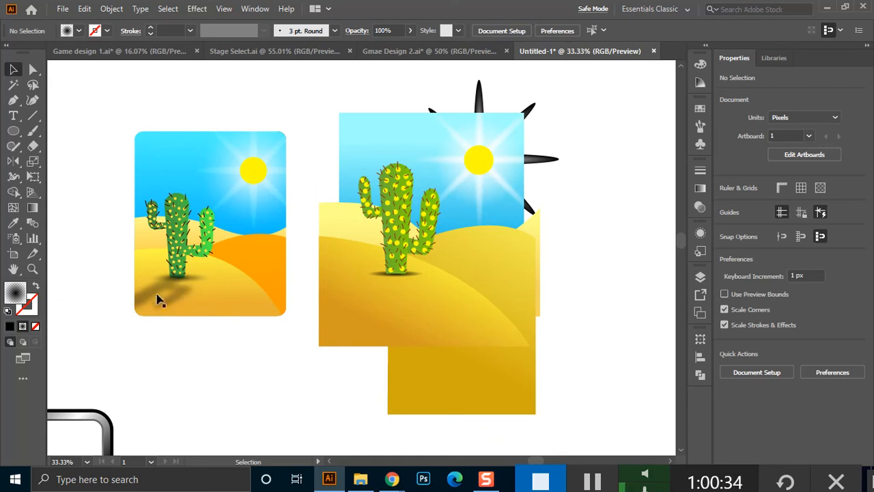
click(394, 219)
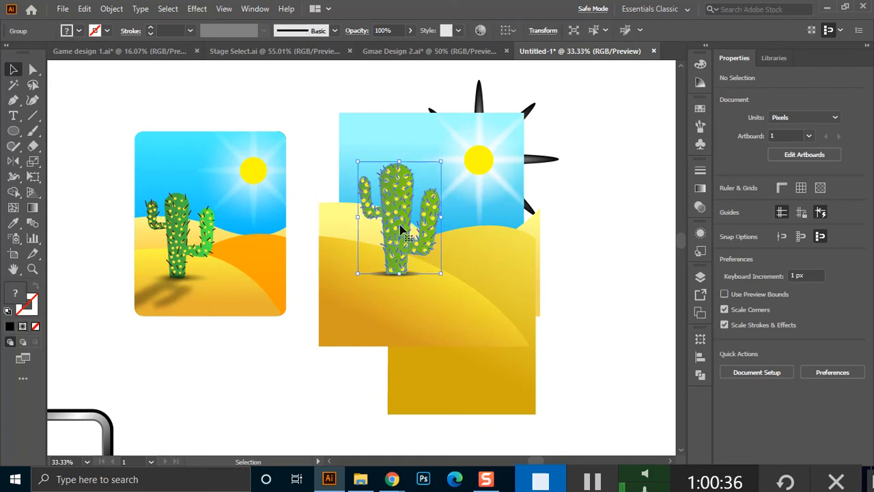
drag(398, 242, 589, 270)
Flip the cactus copy upside down and unite it into a single shape.
scroll(512, 185, right, 3)
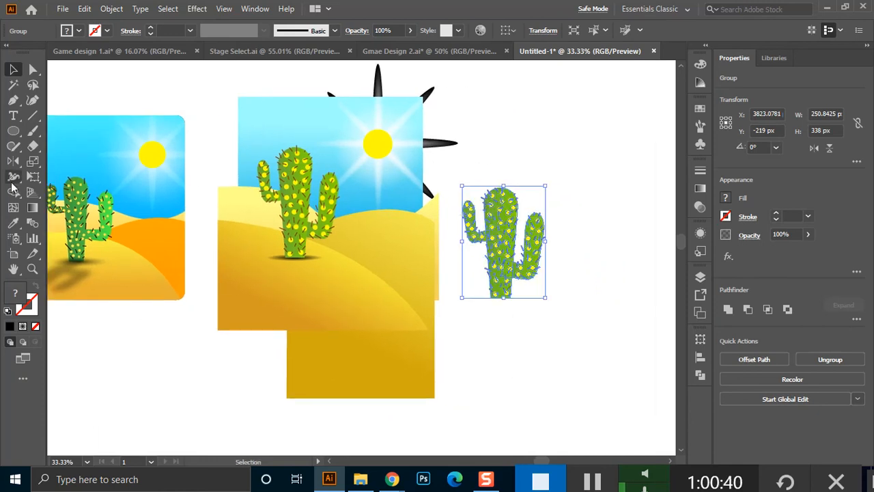
click(17, 163)
drag(504, 241, 499, 318)
key(v)
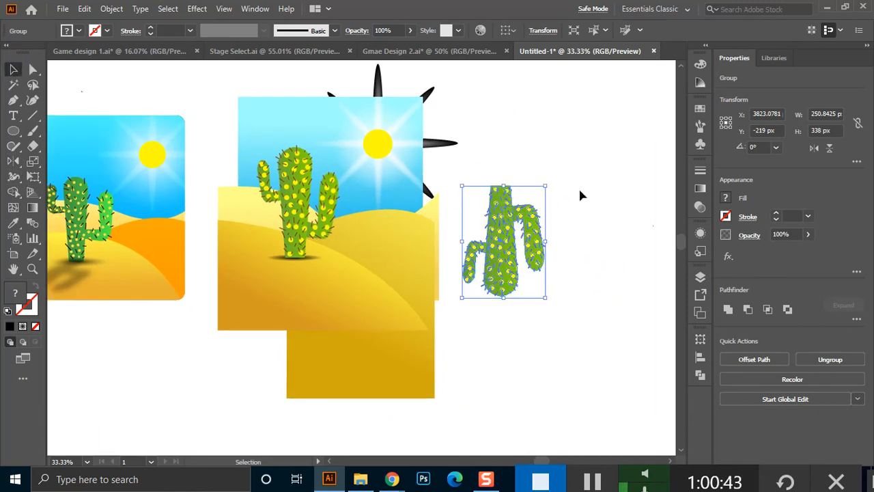
click(728, 309)
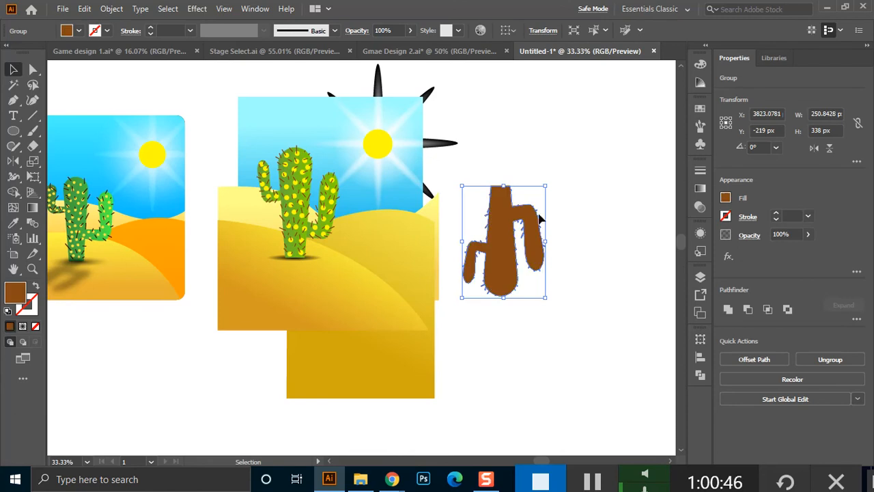
Narrow the upper end of the brown cactus silhouette with Perspective Distort to a width of about 204 px.
click(585, 243)
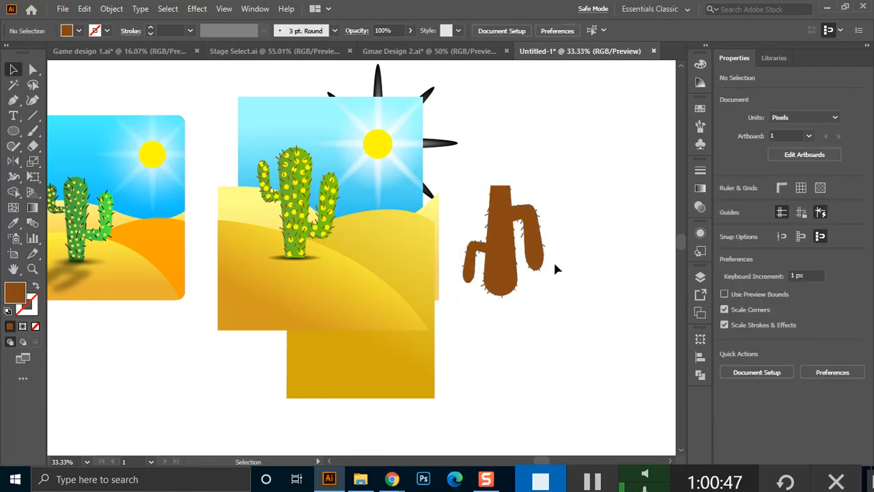
click(513, 218)
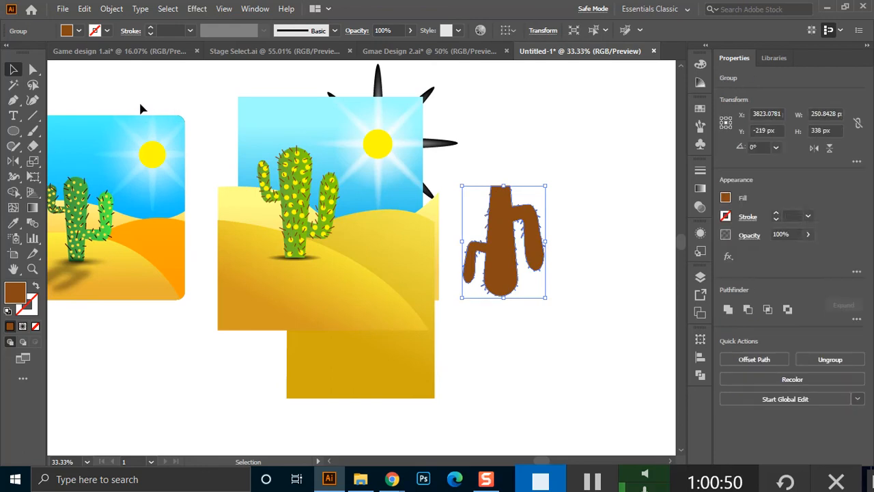
click(39, 180)
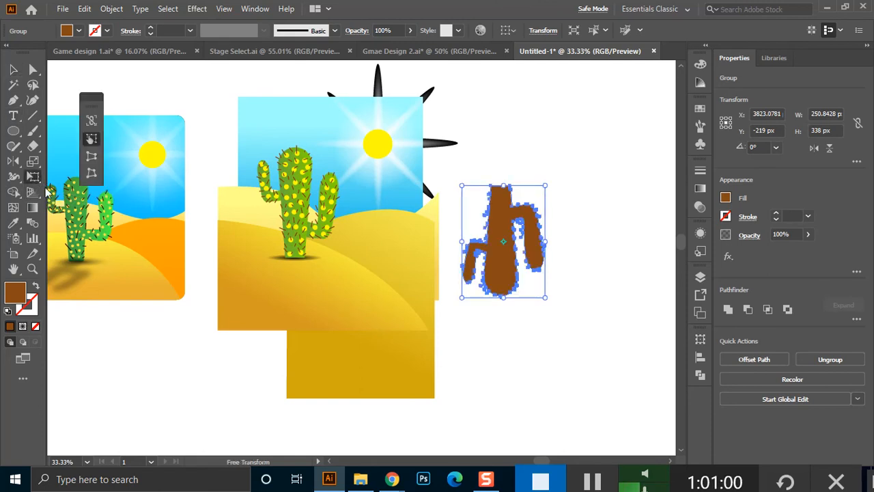
click(93, 157)
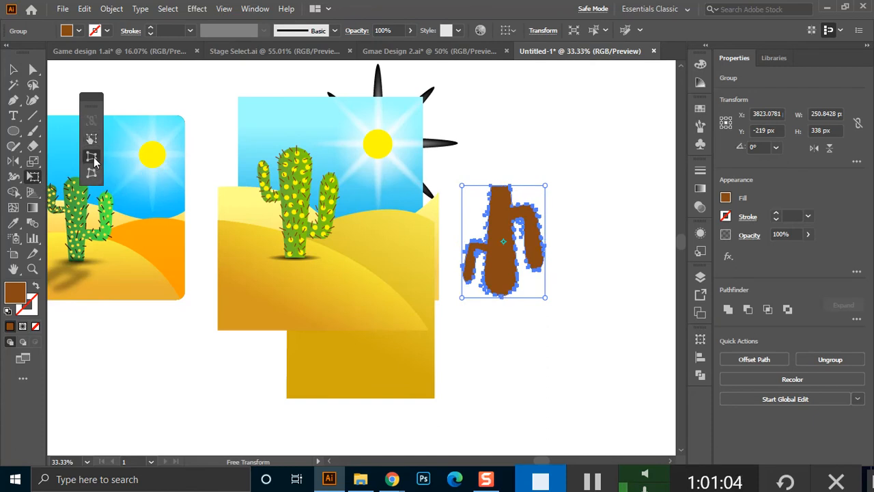
drag(461, 185, 479, 186)
Try reshaping the silhouette's lower and upper corners further with Perspective Distort.
drag(462, 298, 426, 266)
drag(580, 297, 544, 298)
drag(528, 188, 556, 191)
key(v)
key(ctrl+z)
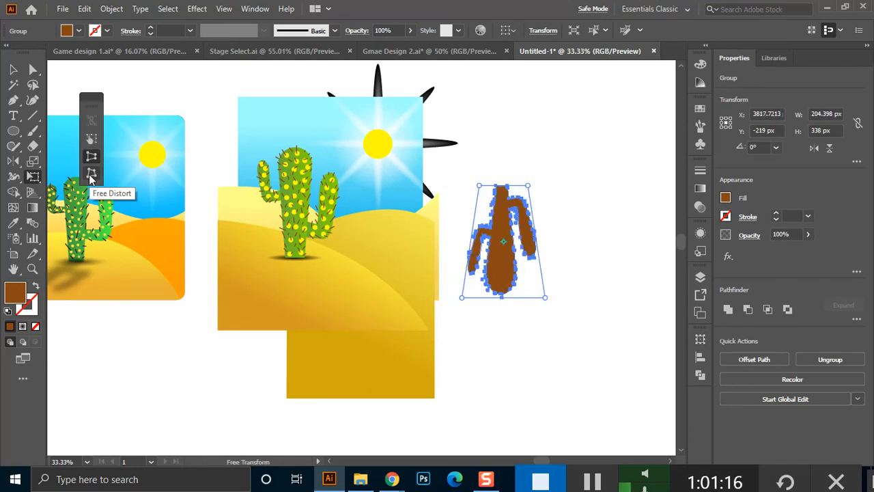
Slant and flatten the cactus silhouette with Free Distort by pulling its upper corners sideways and down.
click(91, 176)
drag(529, 189, 580, 202)
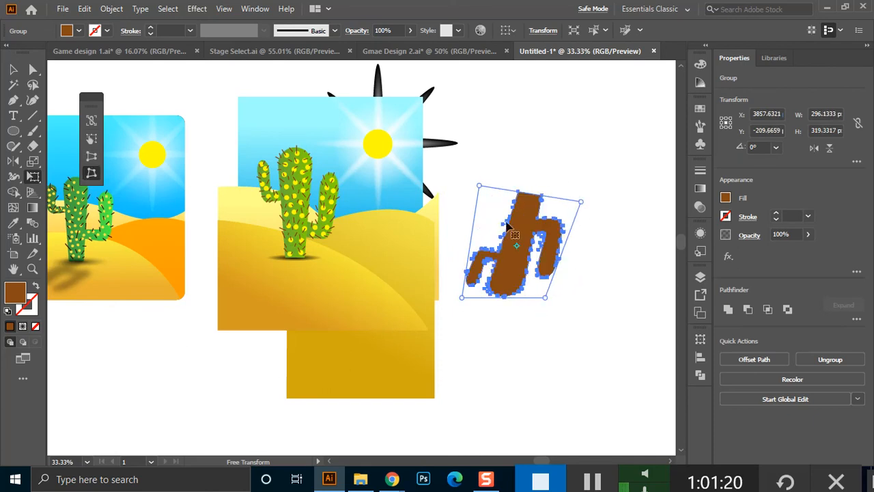
drag(479, 186, 503, 224)
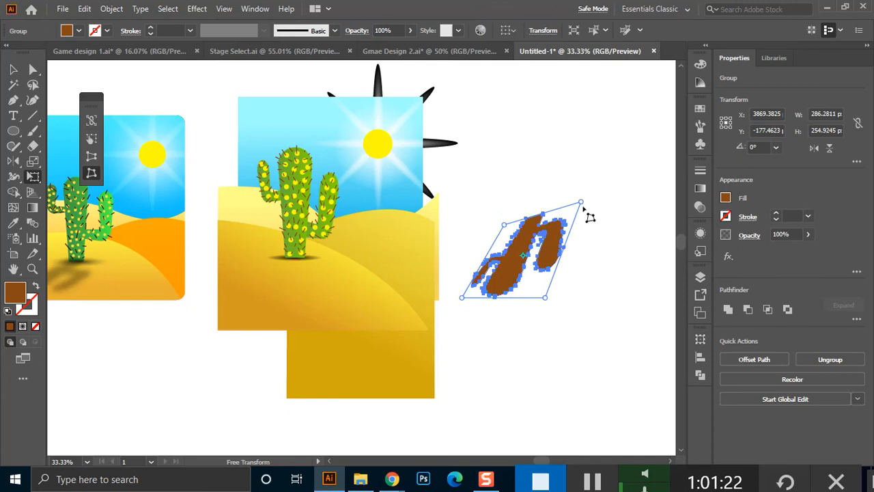
drag(581, 202, 576, 239)
drag(503, 225, 521, 237)
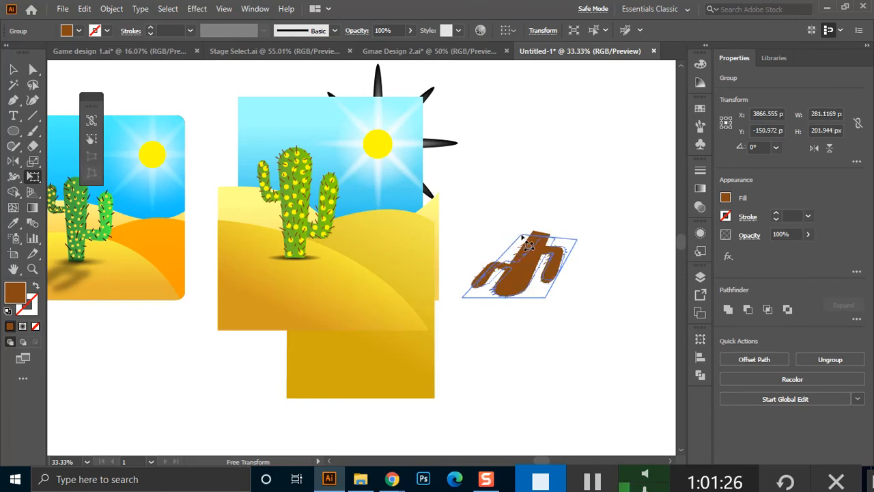
drag(576, 240, 602, 253)
Stretch the silhouette's lower corners outward with Free Distort and refine the upper ones, making the cast shadow about 375 × 217 px.
drag(546, 298, 524, 314)
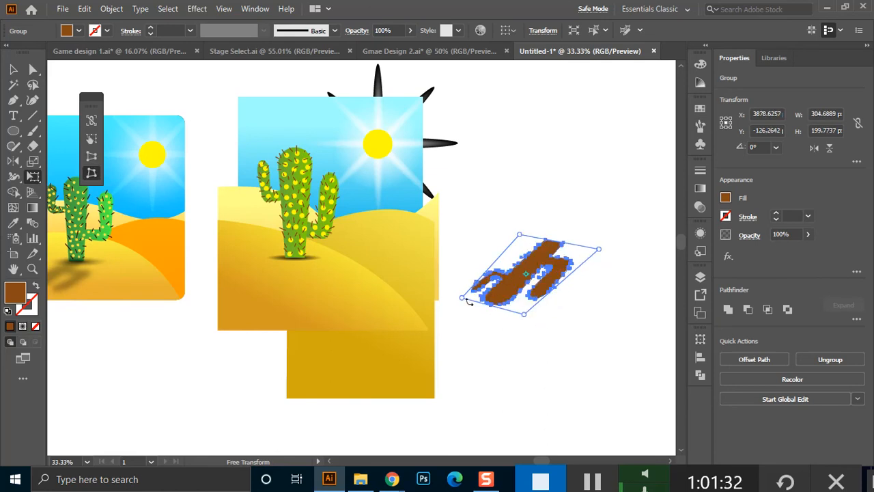
drag(461, 298, 435, 300)
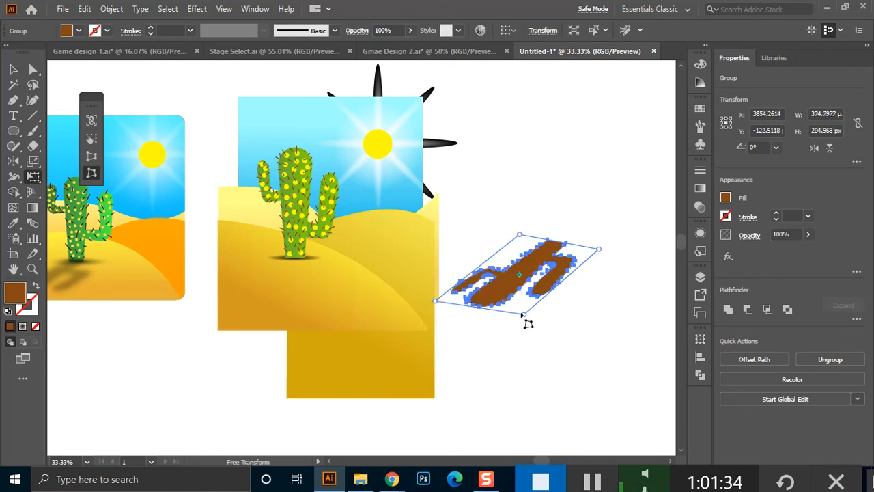
mouse_move(523, 319)
mouse_down()
mouse_move(540, 335)
mouse_move(534, 323)
mouse_up()
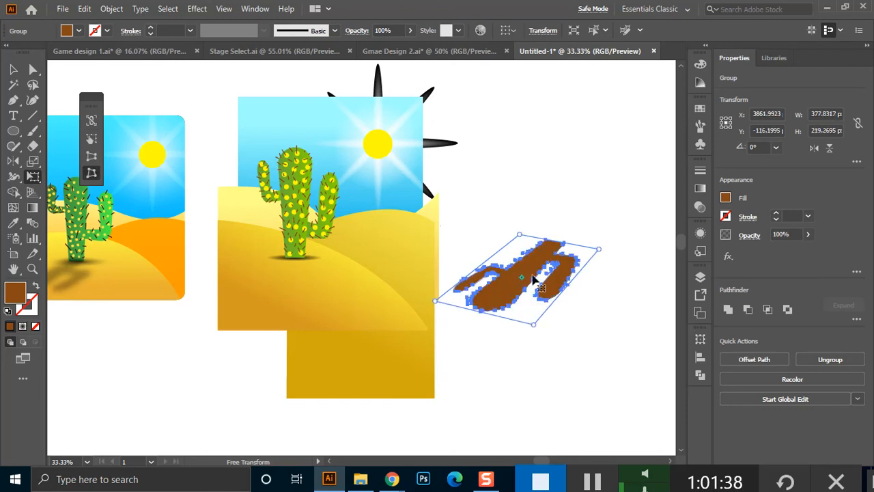
drag(515, 244, 521, 245)
drag(595, 251, 603, 258)
key(v)
click(551, 321)
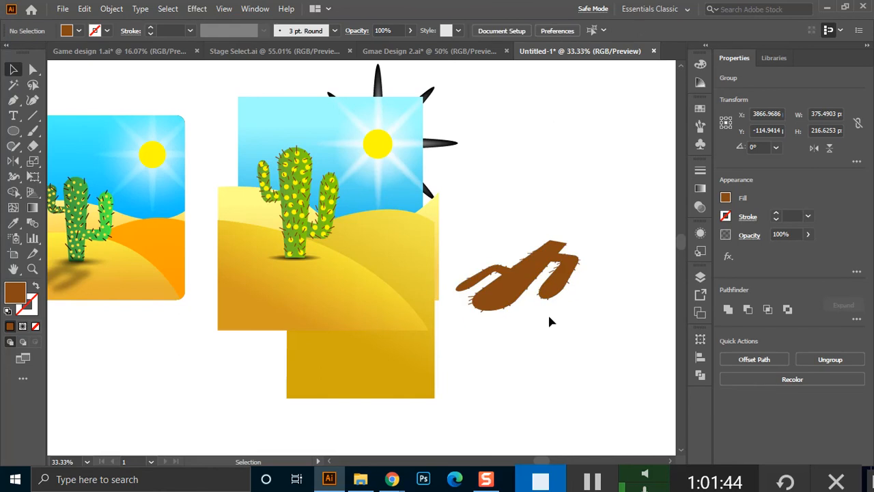
Place the distorted silhouette on the dune so its trunk end meets the cactus's base, and deselect it.
drag(526, 276, 273, 294)
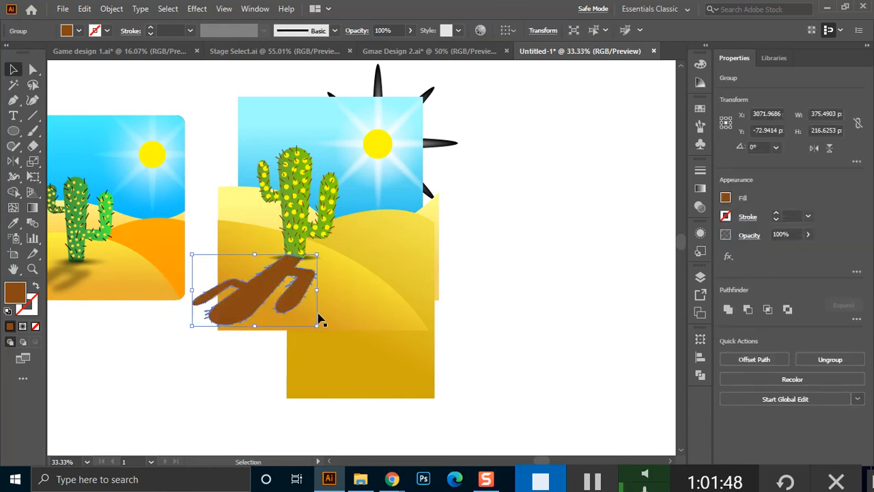
click(239, 362)
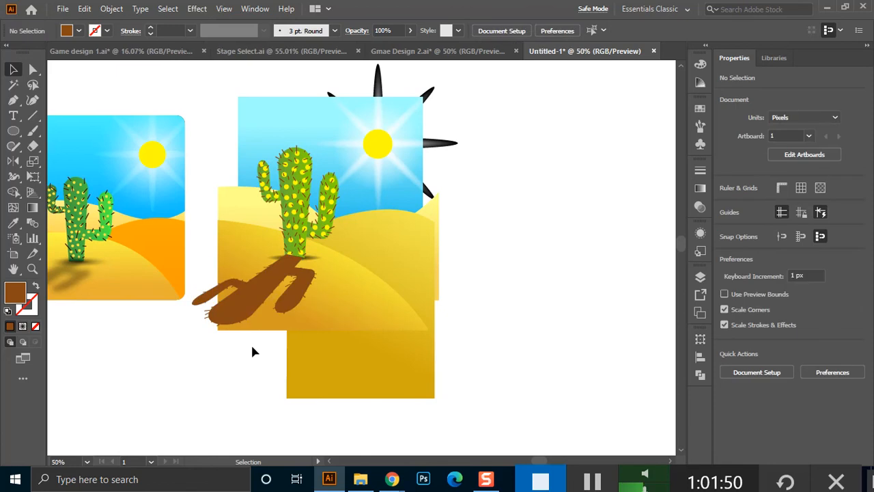
scroll(251, 342, up, 1)
drag(266, 281, 270, 278)
key(a)
key(v)
key(ctrl+minus)
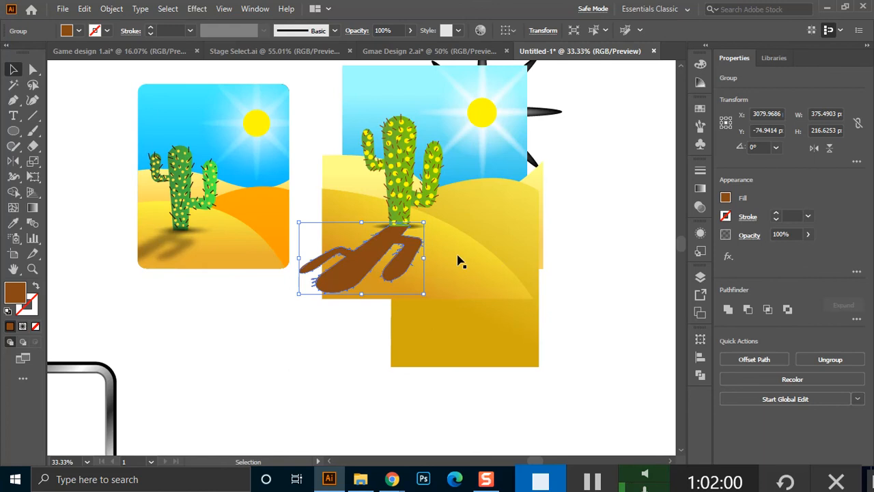
click(605, 266)
key(space)
drag(567, 189, 527, 220)
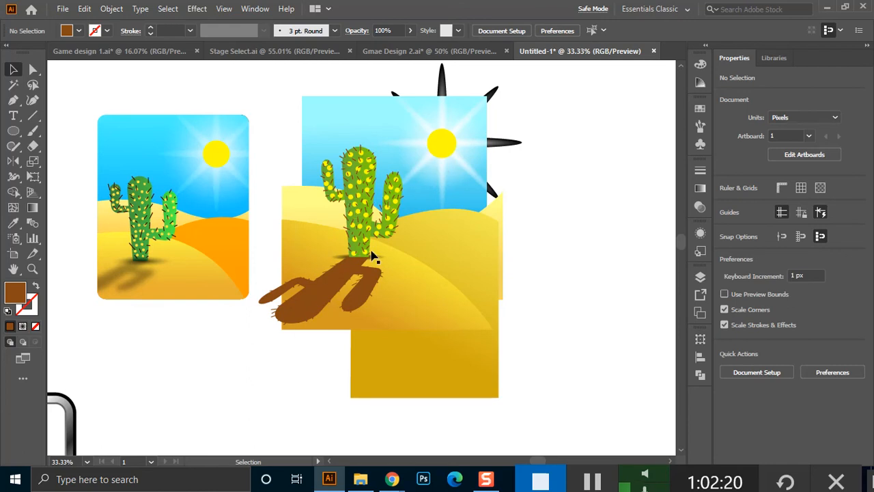
Apply a Gaussian Blur effect with a radius of about 10.8 pixels to the cast shadow.
click(331, 289)
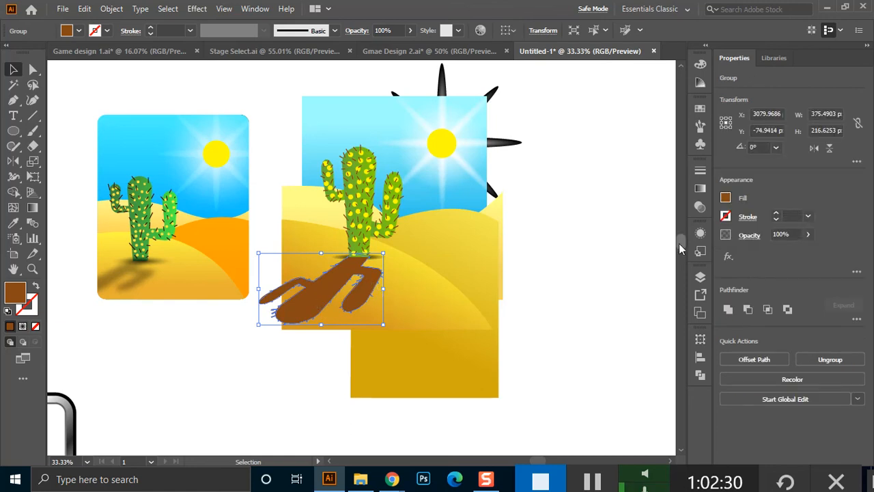
click(702, 234)
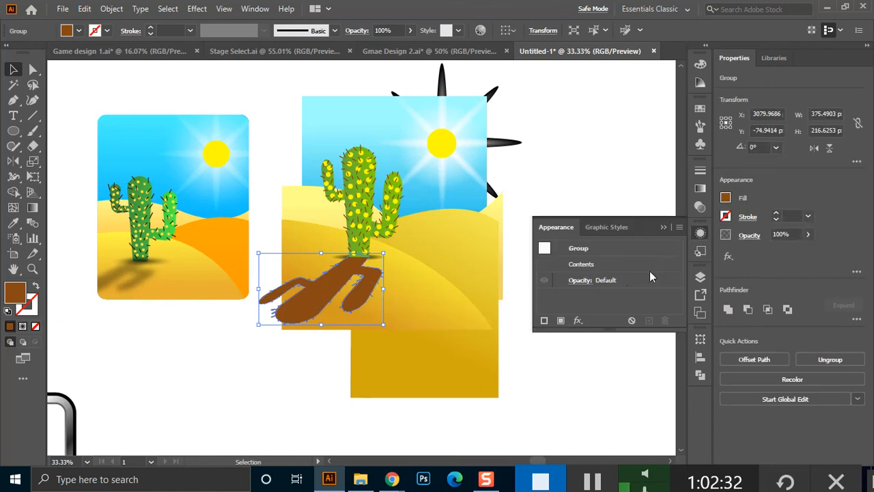
click(578, 321)
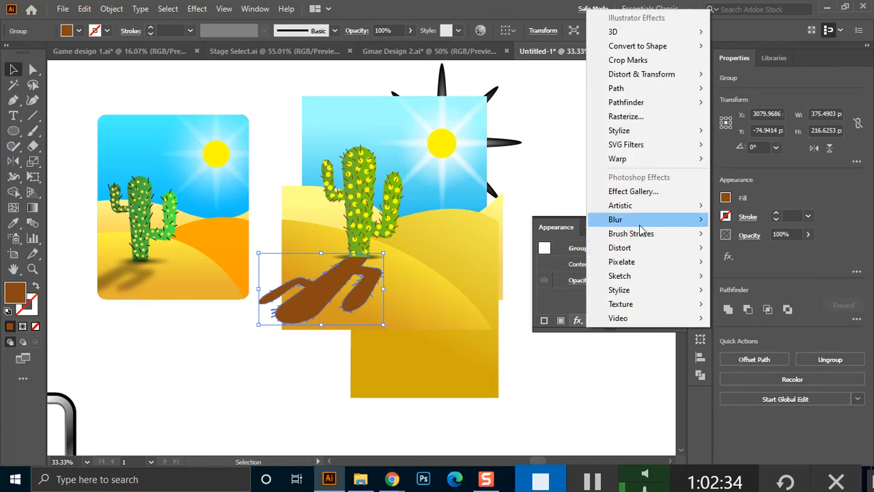
mouse_move(656, 219)
click(739, 226)
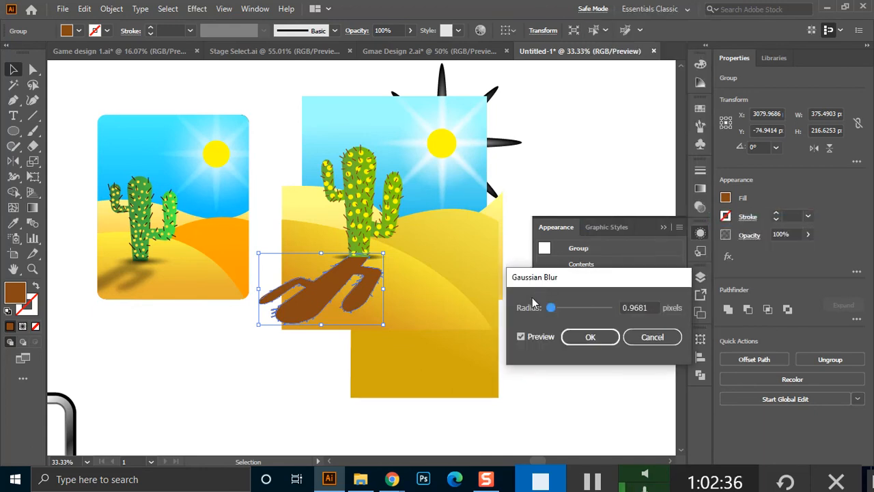
drag(554, 308, 580, 310)
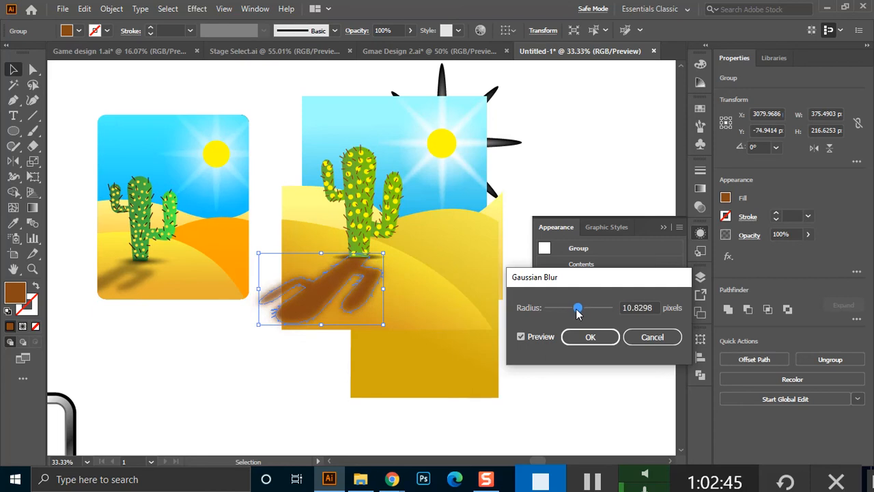
click(601, 337)
click(594, 179)
click(662, 227)
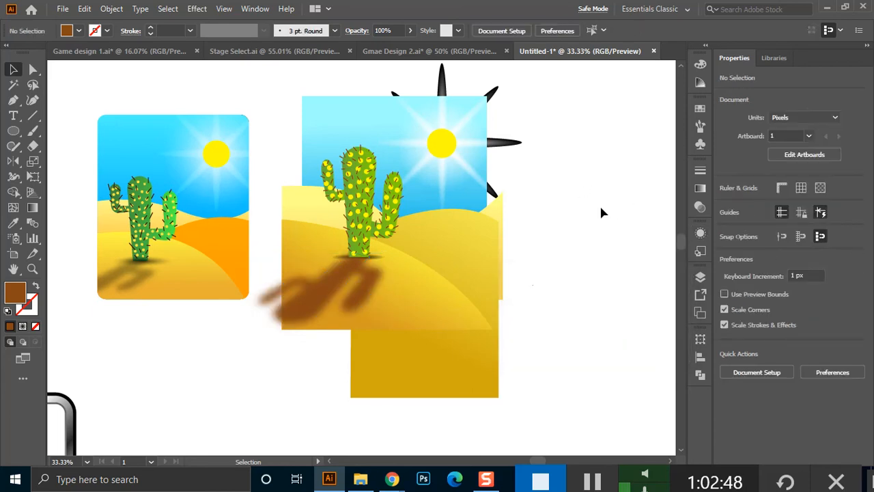
Apply a Gaussian Blur effect with a radius of about 4.4 pixels to the shadow ellipse under the cactus.
click(377, 259)
click(701, 233)
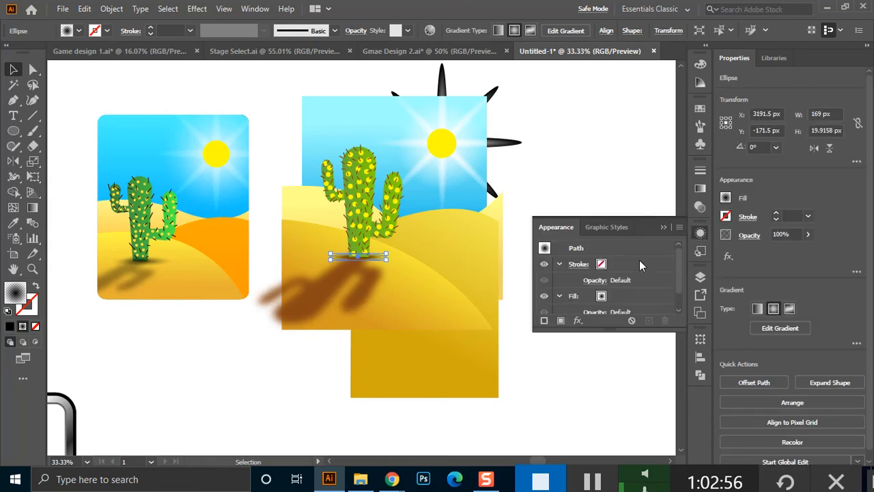
click(577, 321)
mouse_move(645, 219)
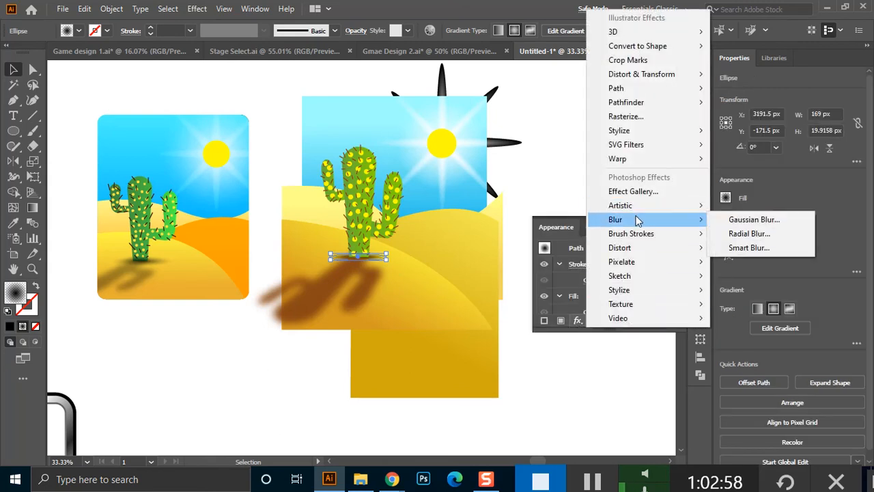
click(748, 220)
click(560, 308)
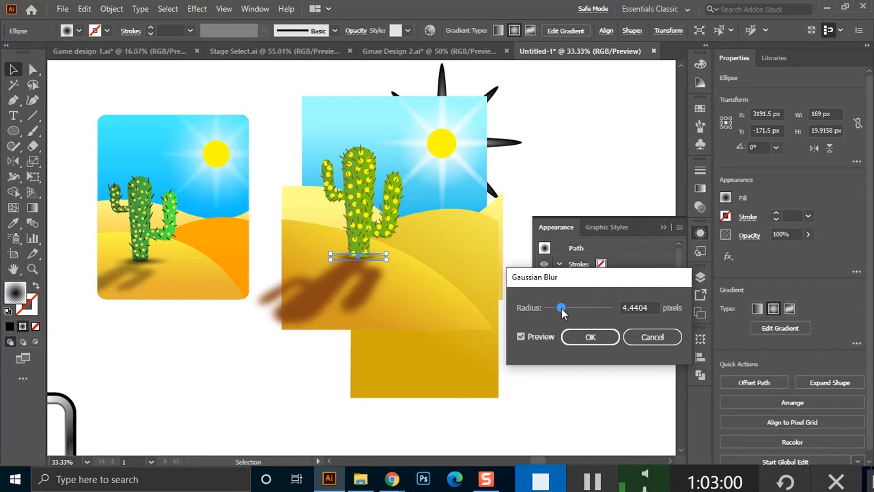
click(589, 336)
Reduce the cast shadow's Gaussian Blur radius to about 7.9 pixels.
click(328, 290)
click(366, 292)
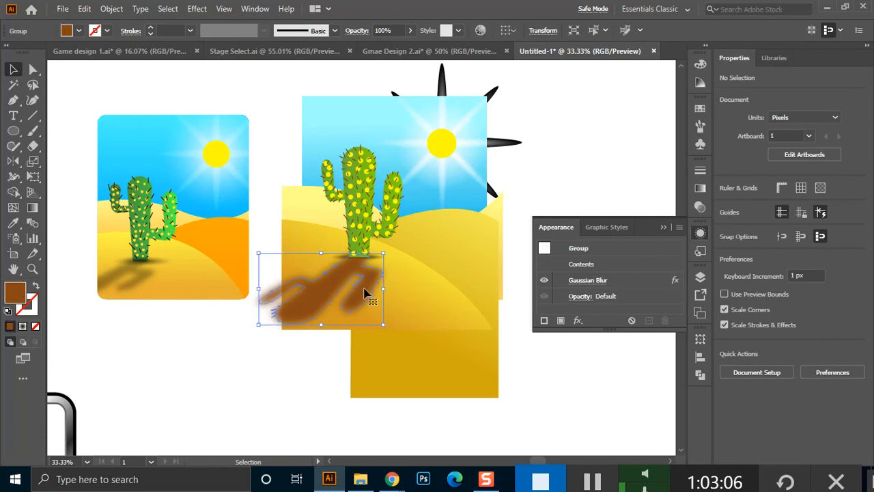
click(588, 281)
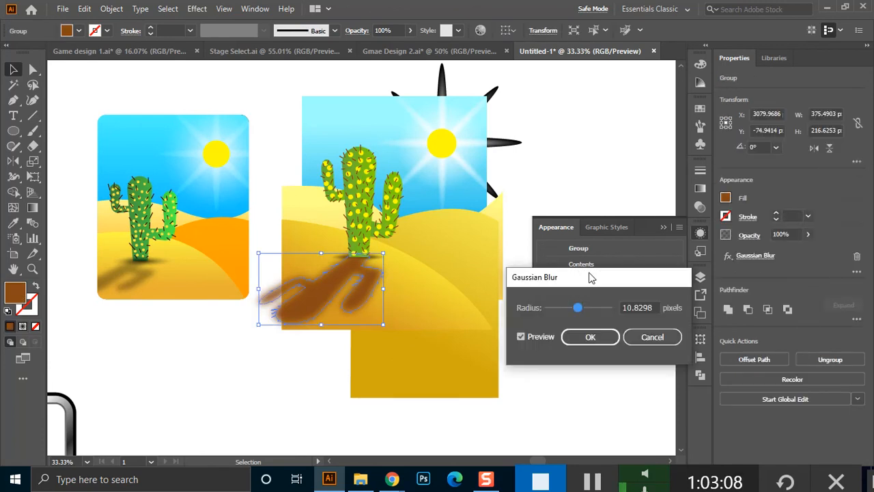
drag(577, 307, 570, 308)
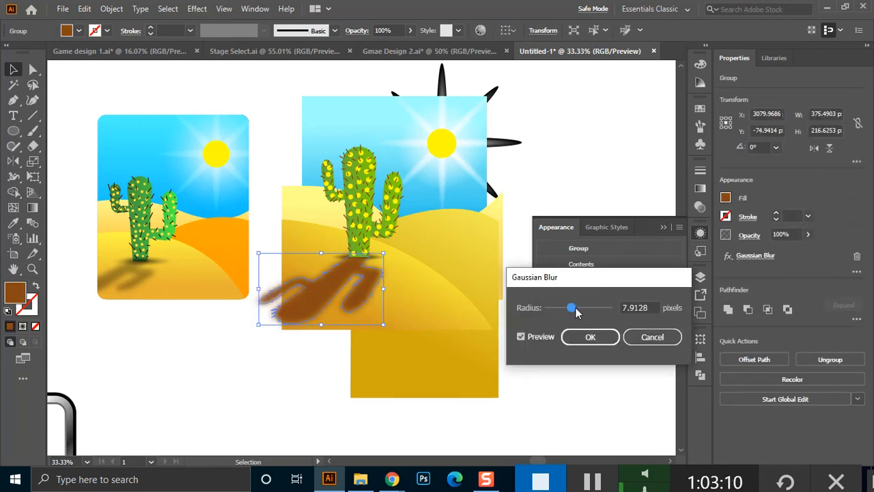
click(589, 336)
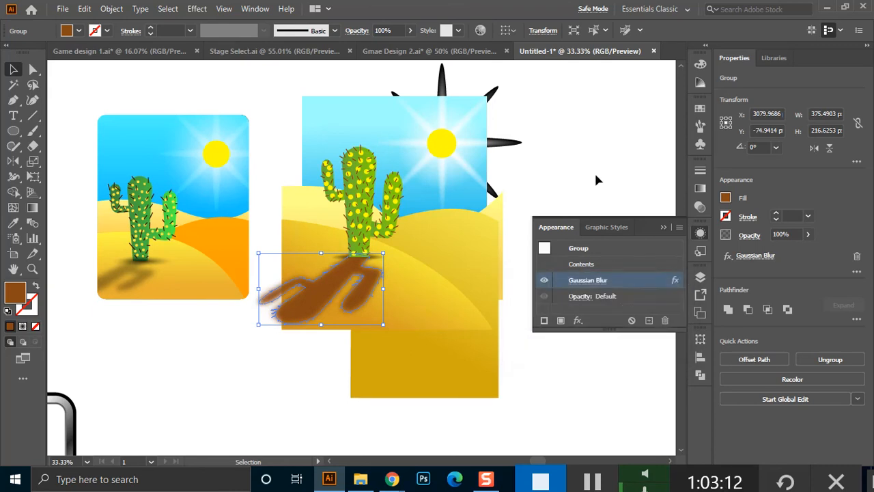
click(442, 299)
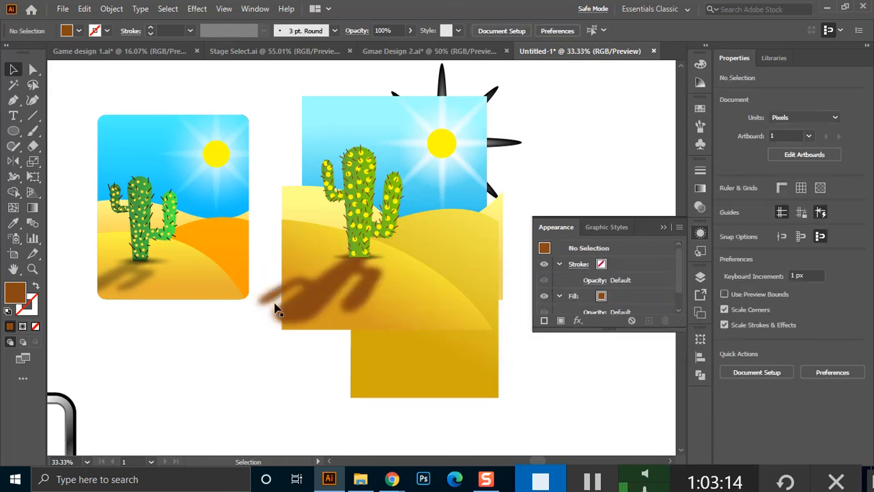
Set the cast shadow's blending mode to Multiply and its opacity to 40%.
click(324, 297)
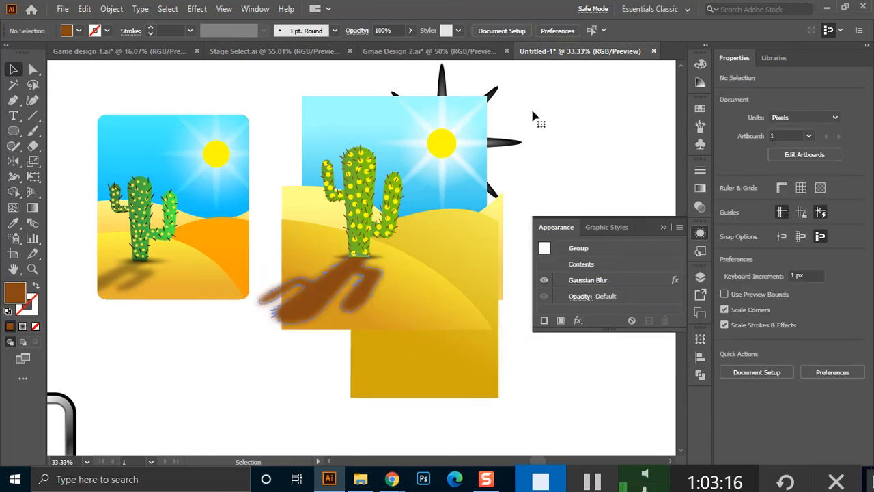
click(357, 31)
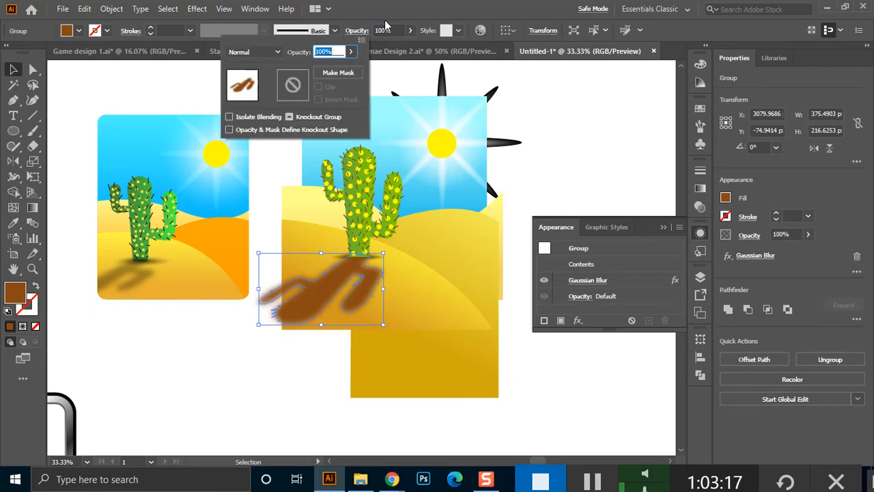
click(254, 52)
click(252, 97)
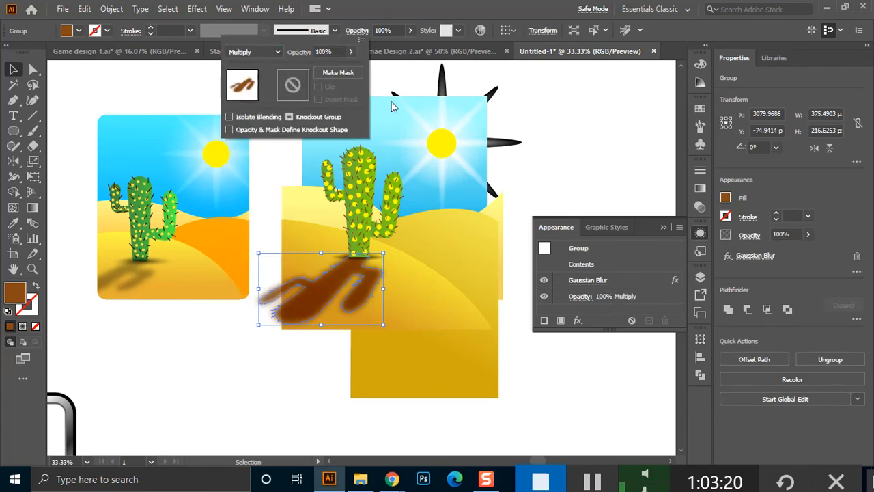
click(384, 30)
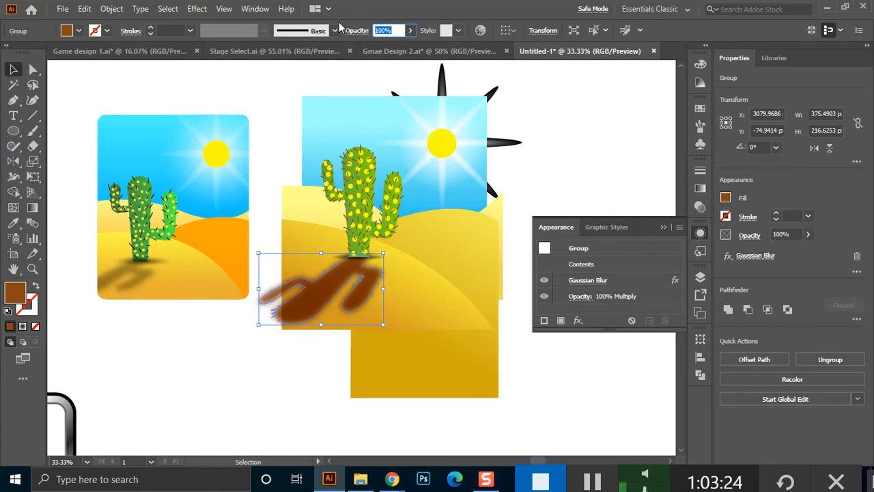
text(40)
key(Return)
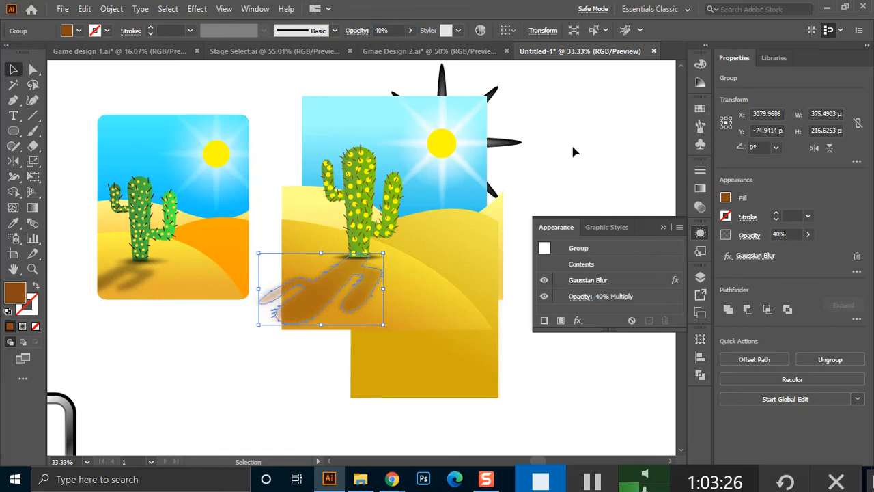
Reduce the cactus's cast shadow opacity to 30%.
click(613, 183)
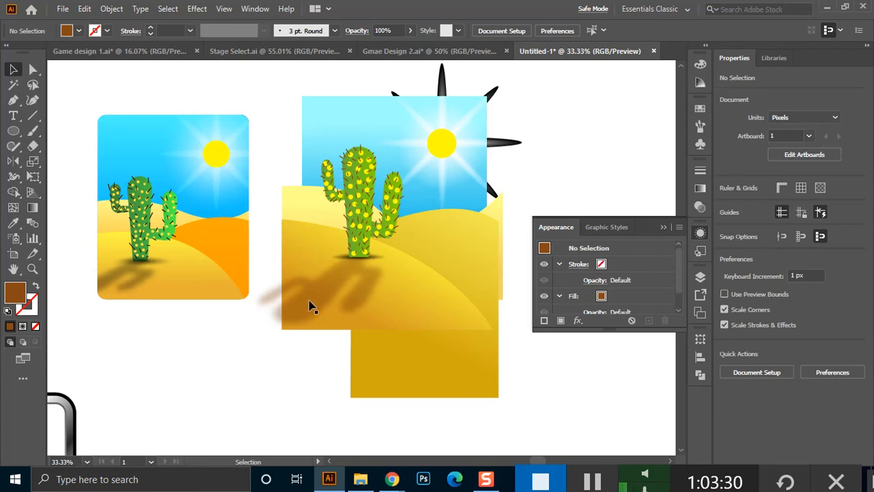
click(312, 303)
drag(400, 30, 347, 32)
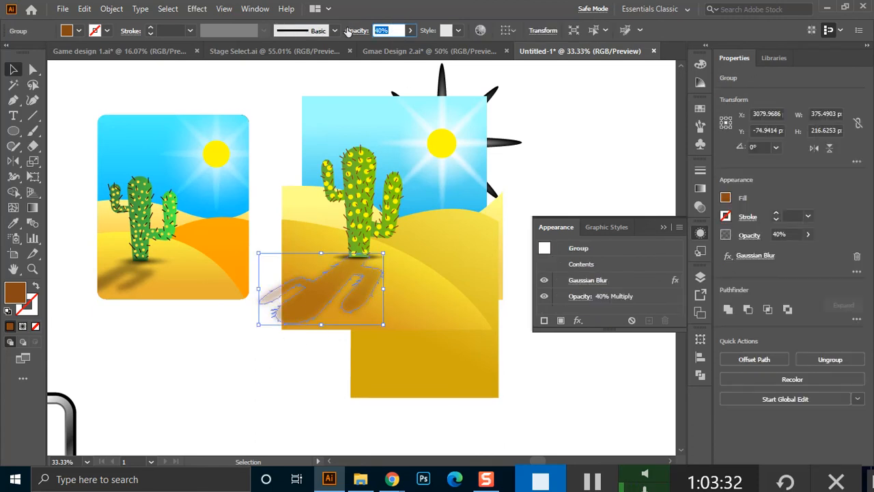
text(30)
key(Return)
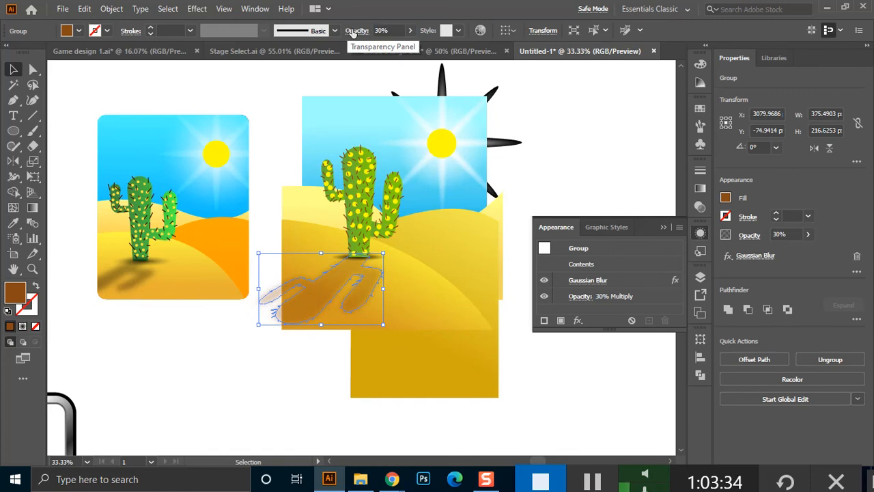
click(656, 150)
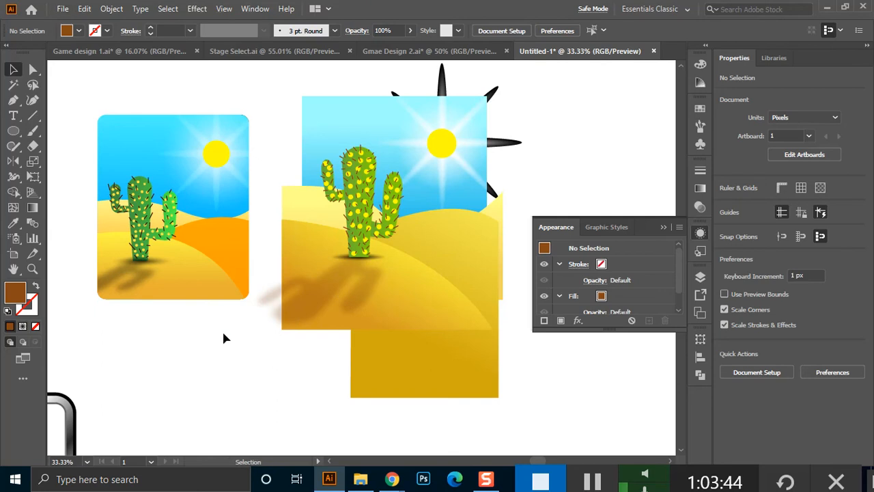
Copy the white rounded inner panel of the last stage frame and place the copy over the desert scene.
scroll(219, 332, down, 2)
drag(209, 357, 415, 192)
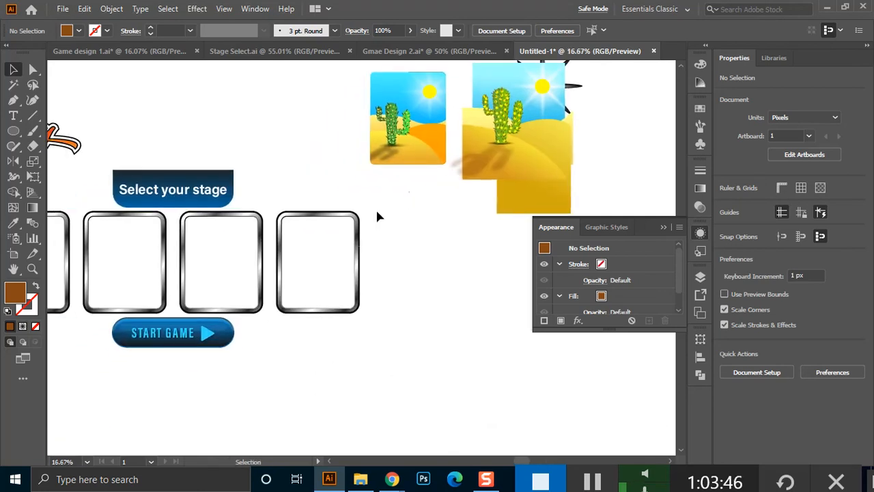
click(322, 247)
double_click(327, 256)
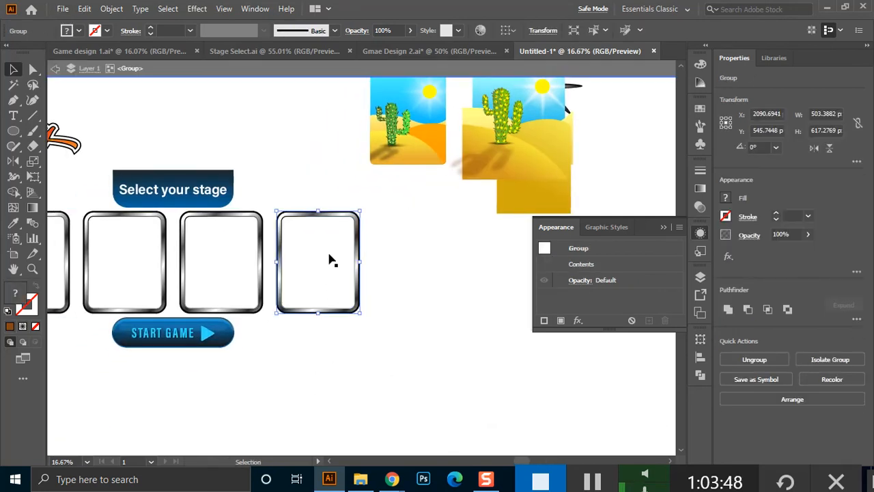
click(326, 240)
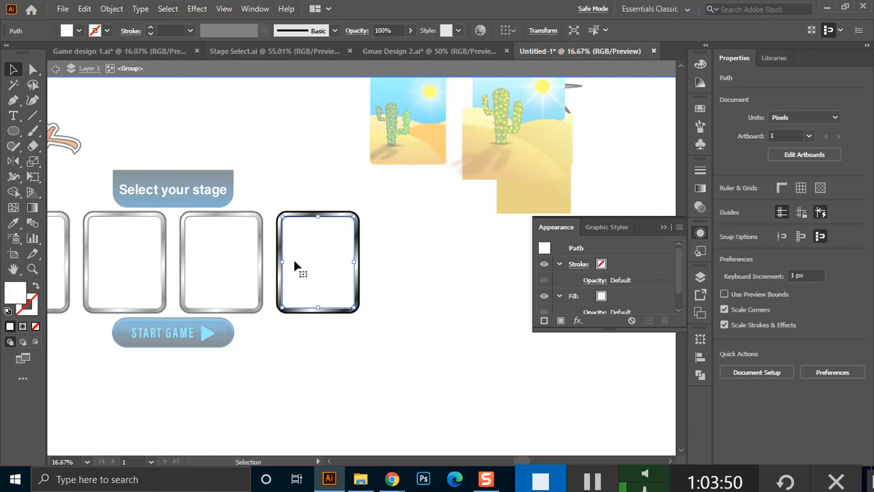
key(a)
click(417, 251)
double_click(442, 247)
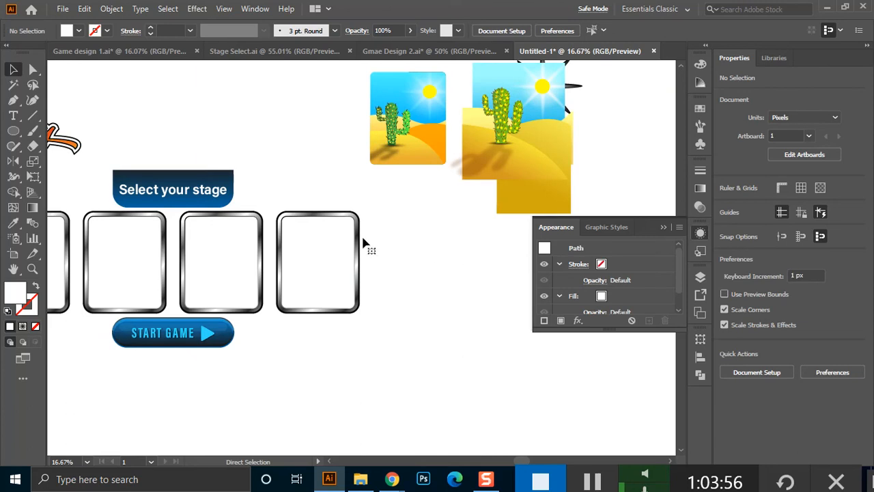
key(v)
click(397, 263)
drag(527, 113, 387, 231)
scroll(536, 122, up, 1)
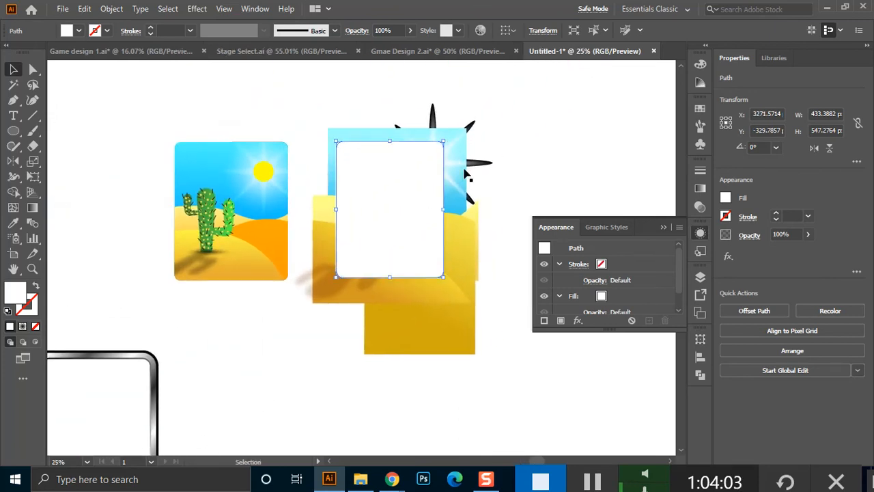
Enlarge the white rounded panel to about 548 × 692 px and position it to cover the visible part of the desert scene.
click(700, 375)
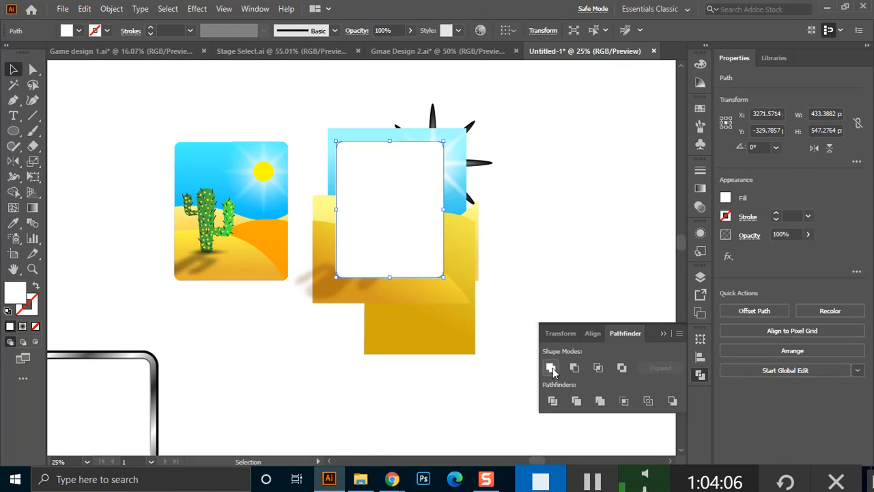
drag(443, 141, 459, 129)
mouse_move(336, 278)
mouse_down()
mouse_move(326, 296)
mouse_move(329, 290)
mouse_up()
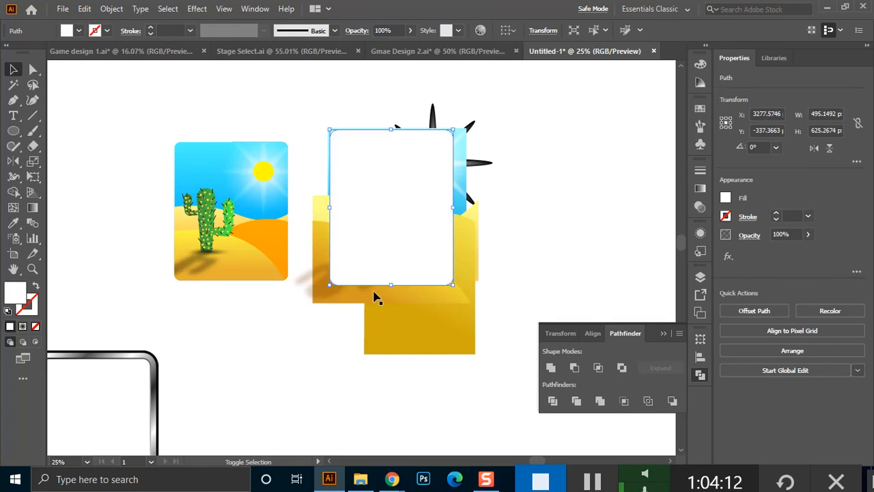
drag(453, 287, 472, 307)
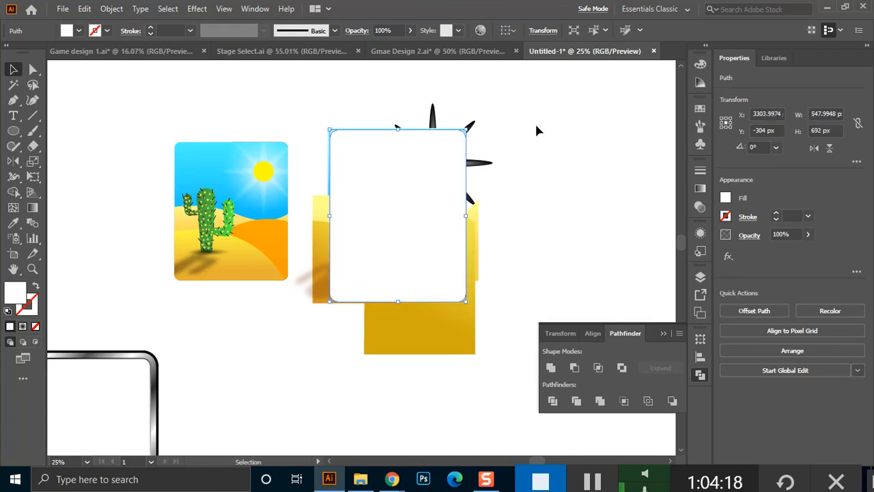
key(Left)
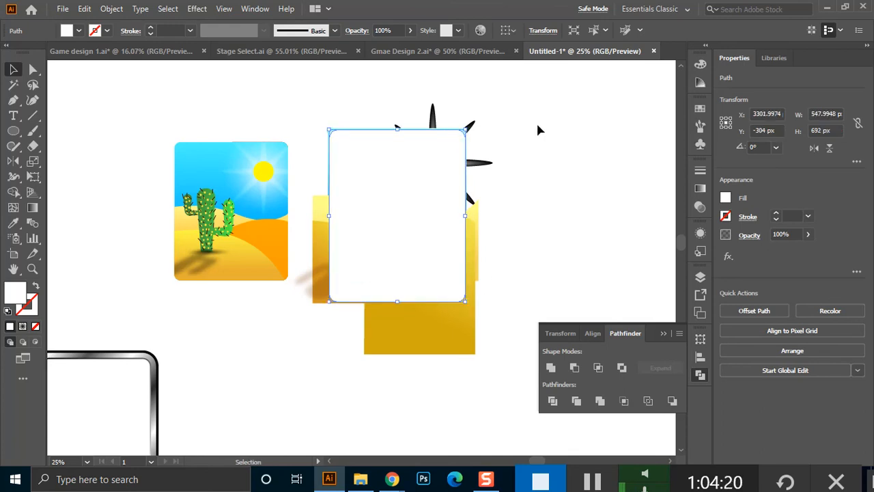
Make a clipping mask that trims the whole desert scene artwork to the white rounded panel.
drag(349, 374, 316, 403)
drag(535, 121, 300, 409)
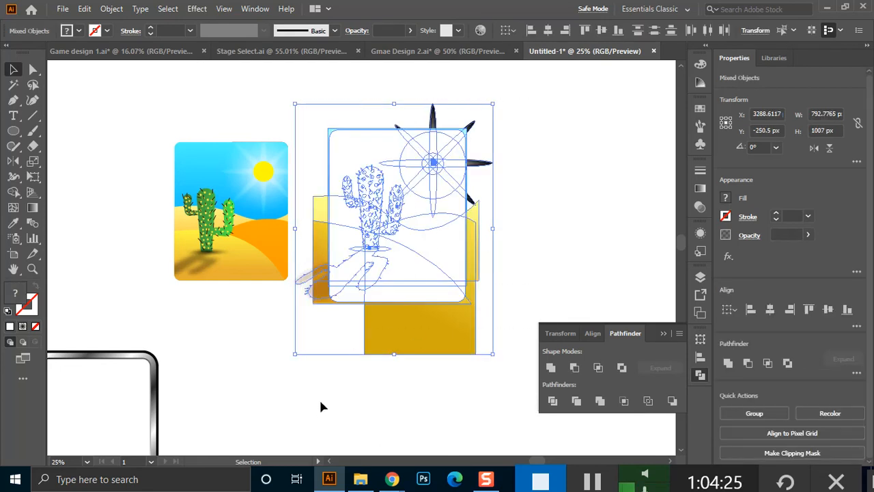
right_click(407, 197)
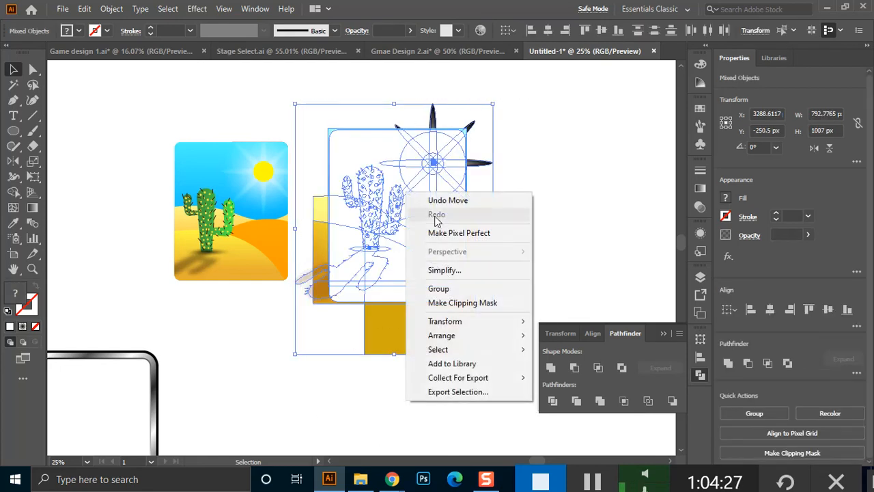
click(464, 309)
click(515, 141)
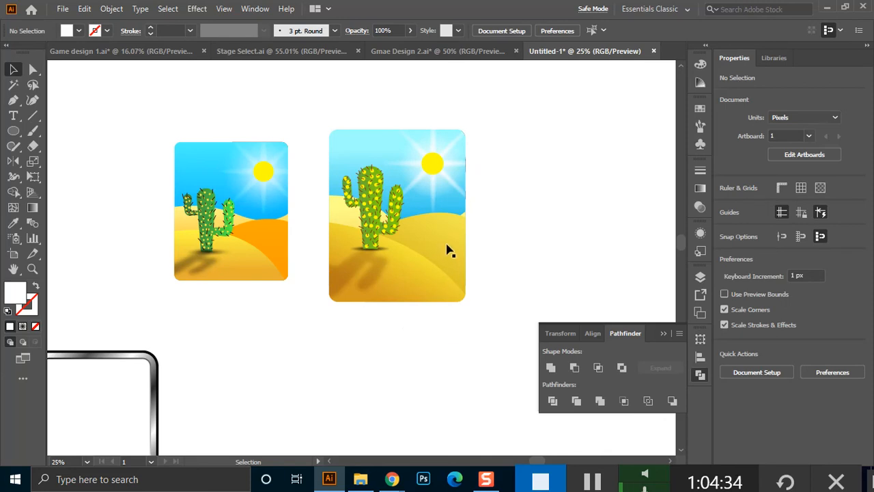
Move the clipped desert scene onto the first stage frame under the Crazy Diamond logo.
scroll(450, 251, up, 1)
scroll(409, 242, up, 2)
drag(415, 240, 371, 302)
scroll(381, 296, down, 1)
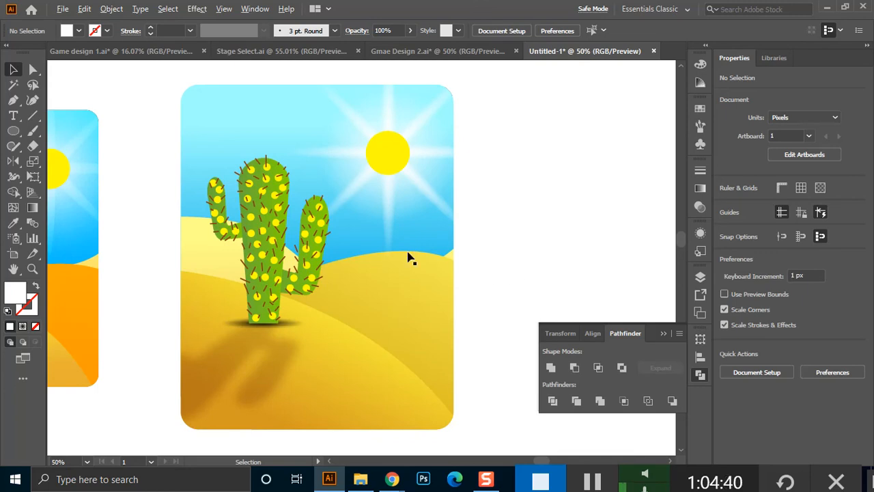
scroll(407, 253, down, 2)
drag(307, 239, 456, 140)
drag(551, 164, 271, 237)
drag(331, 334, 622, 276)
drag(536, 194, 176, 280)
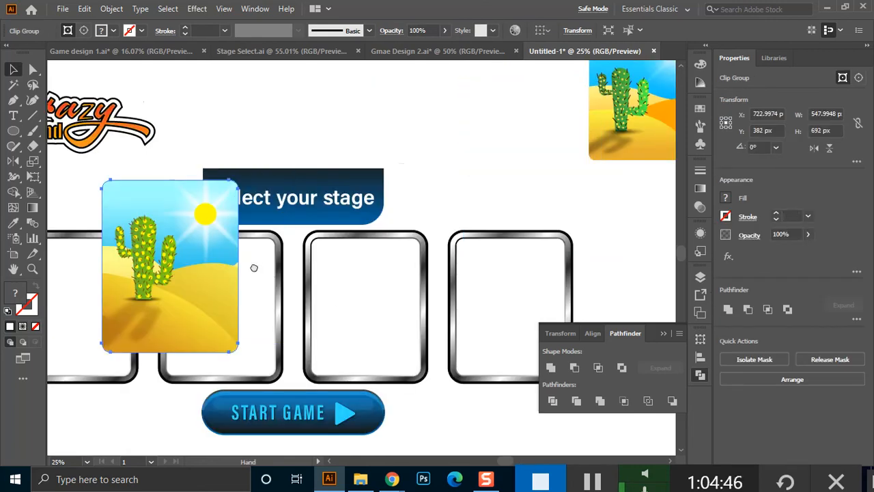
drag(253, 267, 489, 235)
drag(402, 223, 328, 249)
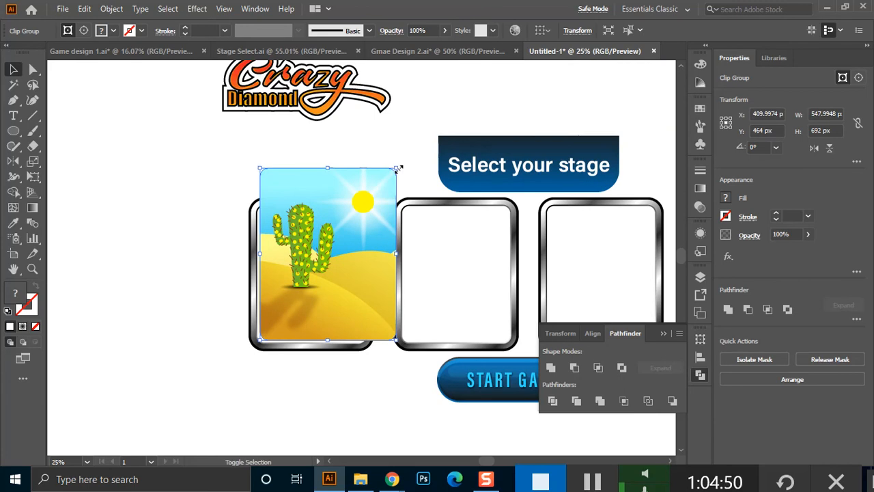
Scale the desert scene down to about 420 × 530 px so that it fits inside the first stage frame.
drag(369, 202, 361, 211)
scroll(332, 303, up, 1)
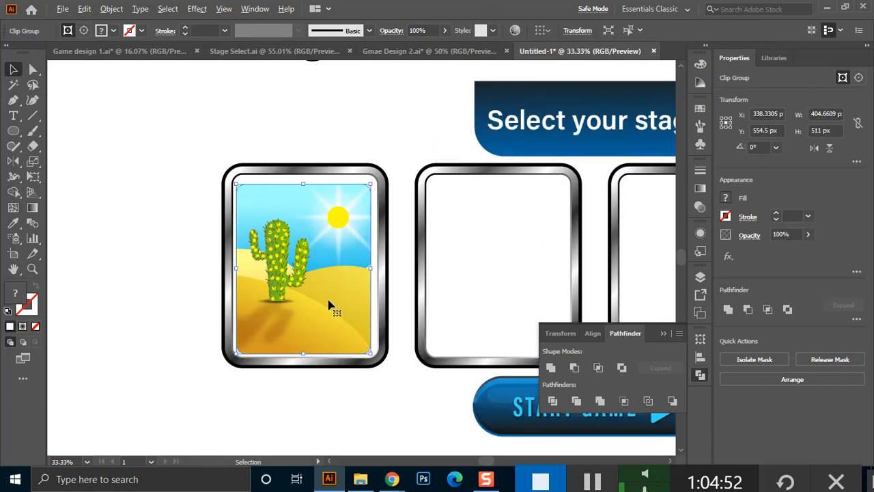
scroll(344, 279, up, 1)
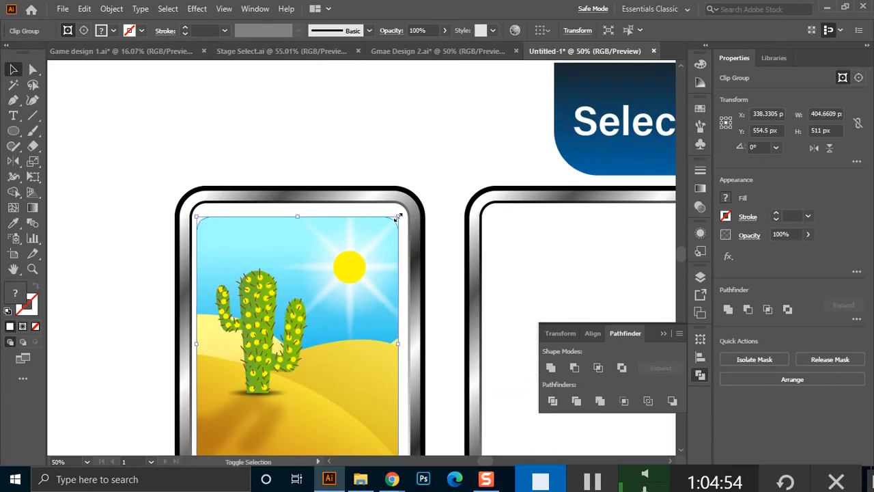
drag(401, 213, 407, 206)
drag(417, 318, 449, 279)
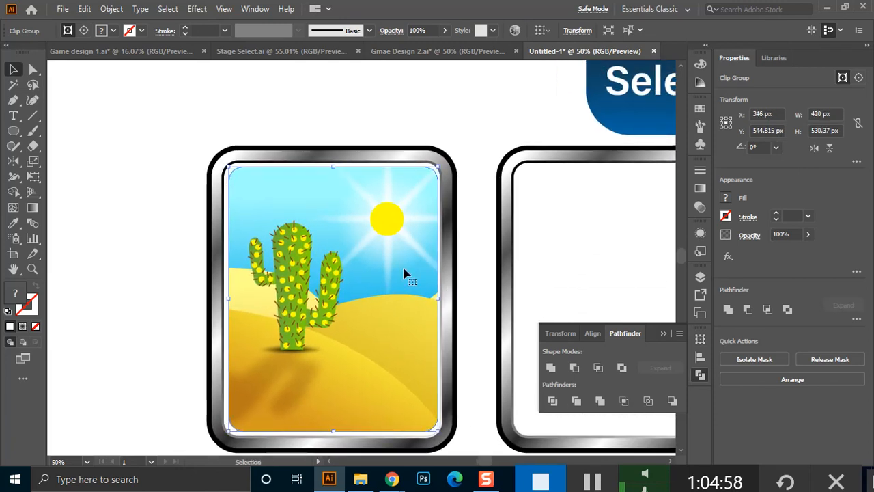
Align the desert scene's centre horizontally and vertically with the first stage frame.
shift+click(361, 161)
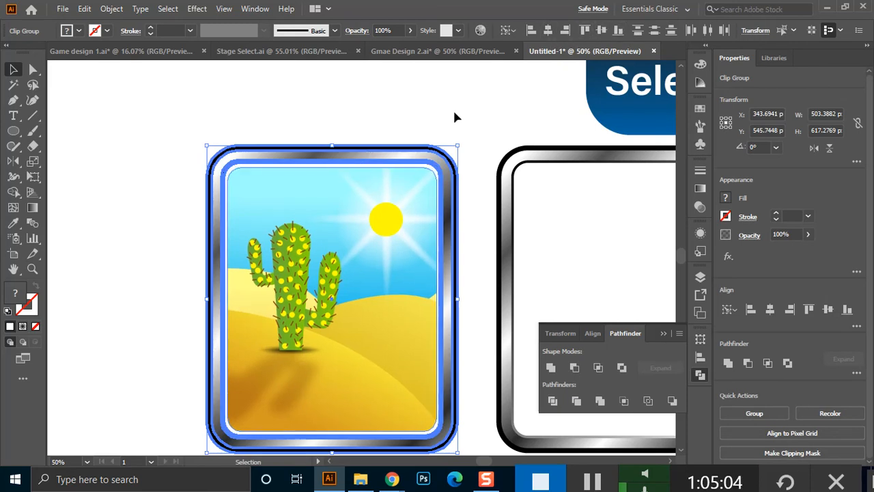
click(466, 250)
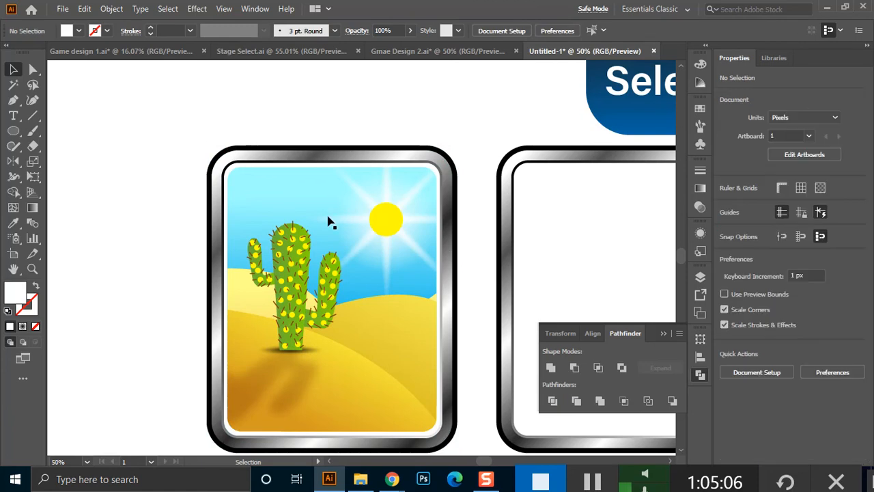
alt+scroll(355, 279, down, 1)
drag(423, 217, 366, 203)
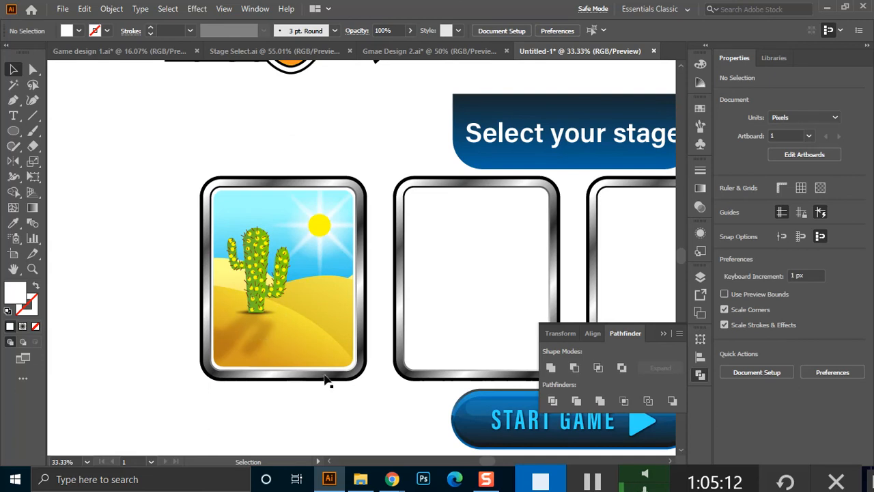
Add a white "Desert" label, scaled to about 99 pt, on the lower part of the desert scene.
click(13, 116)
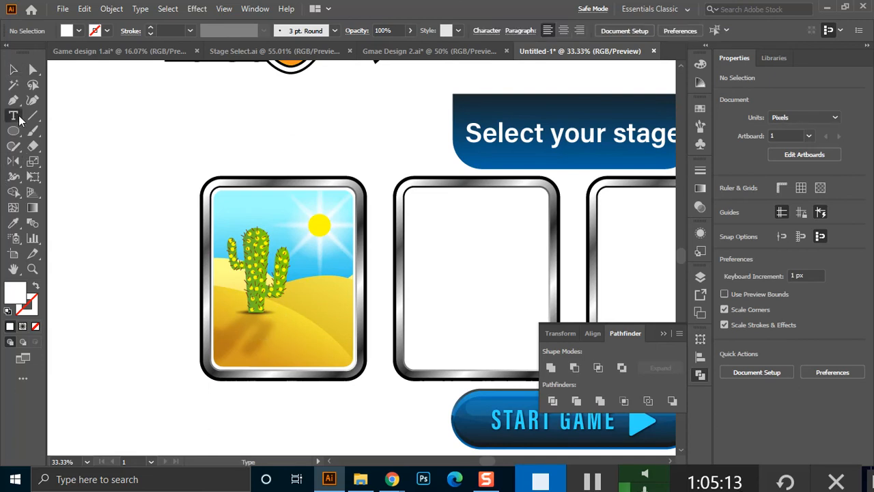
click(143, 134)
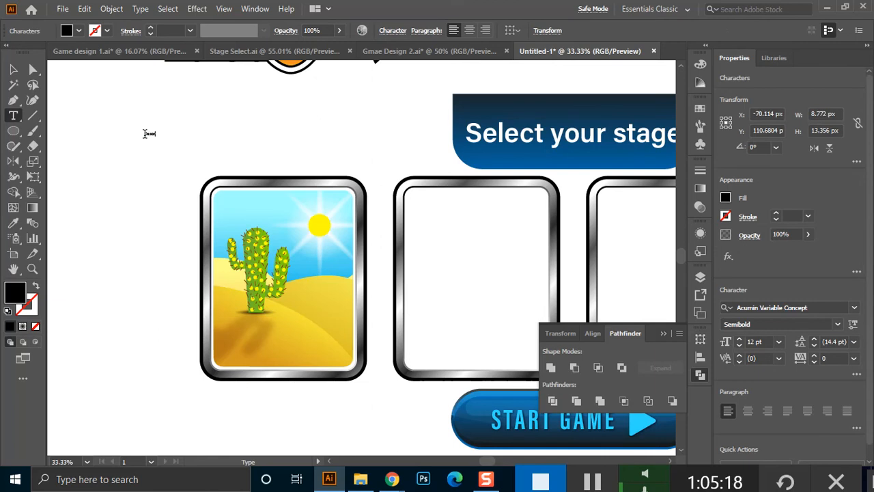
key(Escape)
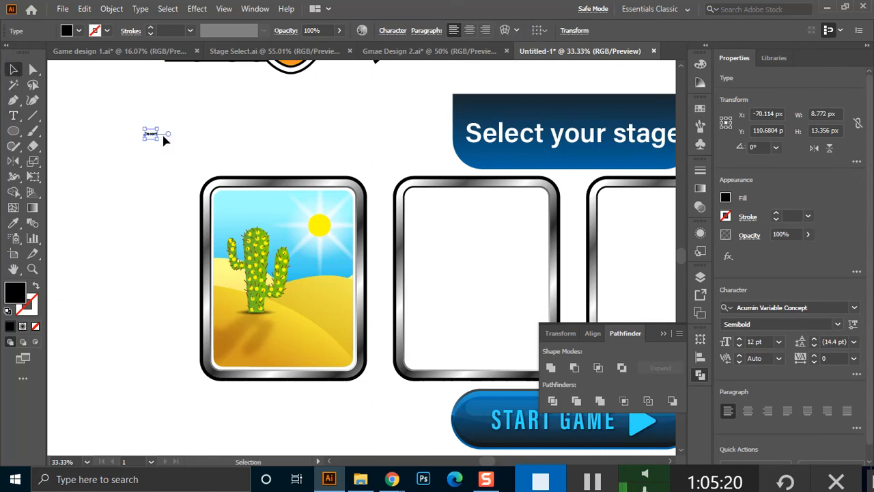
drag(155, 139, 214, 216)
drag(177, 155, 306, 353)
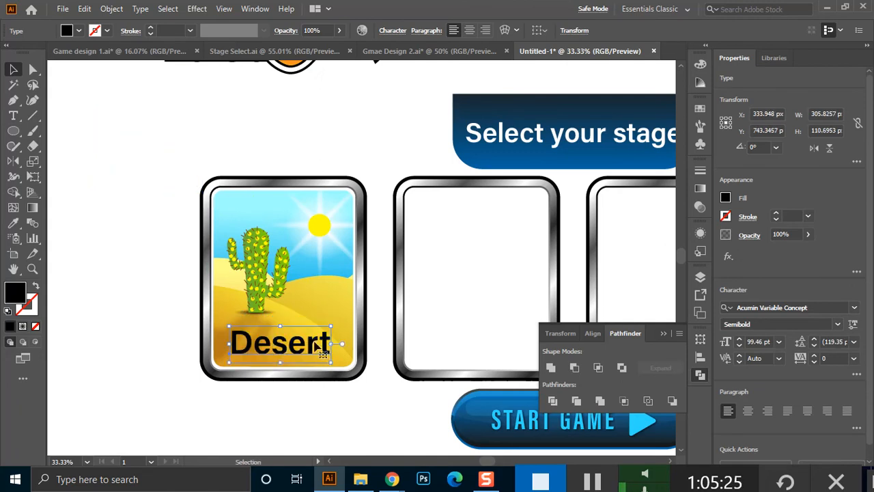
click(79, 31)
click(26, 51)
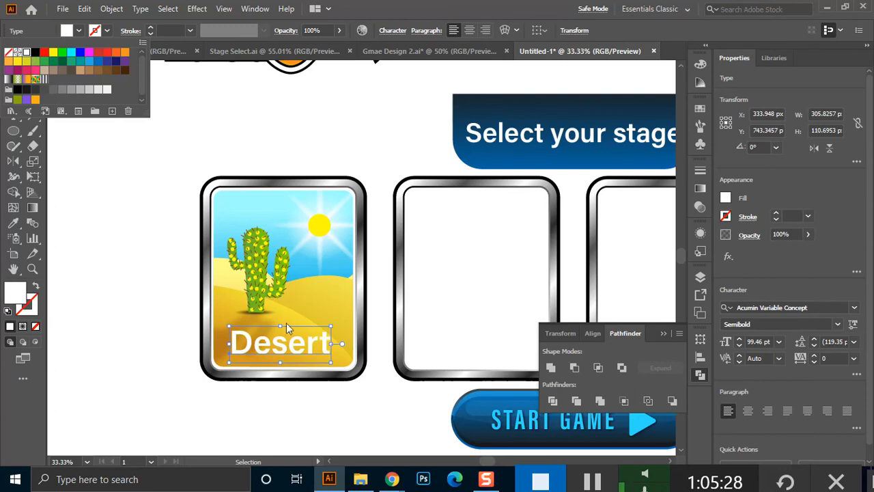
Enlarge the "Desert" label to about 103 pt and centre it horizontally on the desert scene.
drag(331, 327, 336, 324)
shift+click(331, 312)
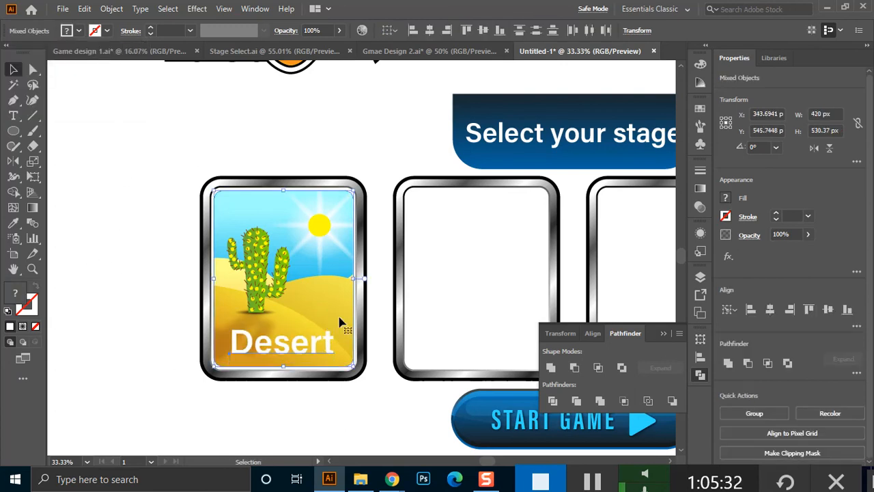
click(344, 87)
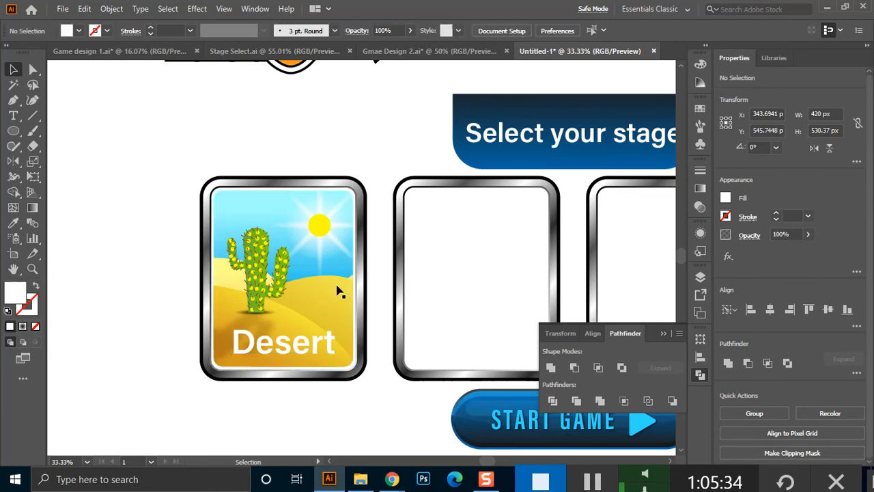
Apply a Multiply drop shadow with 75% opacity, 3 px X and Y offsets and 5 px blur to the "Desert" label.
scroll(302, 355, up, 1)
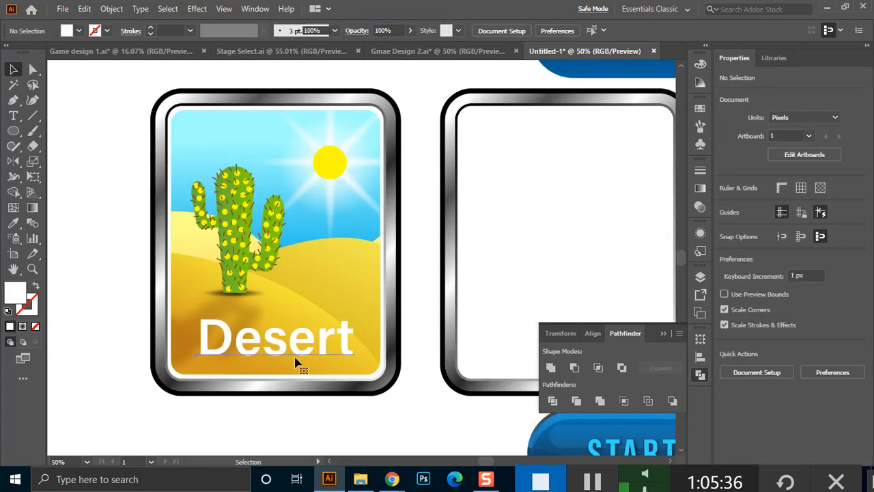
click(299, 366)
click(703, 234)
click(582, 321)
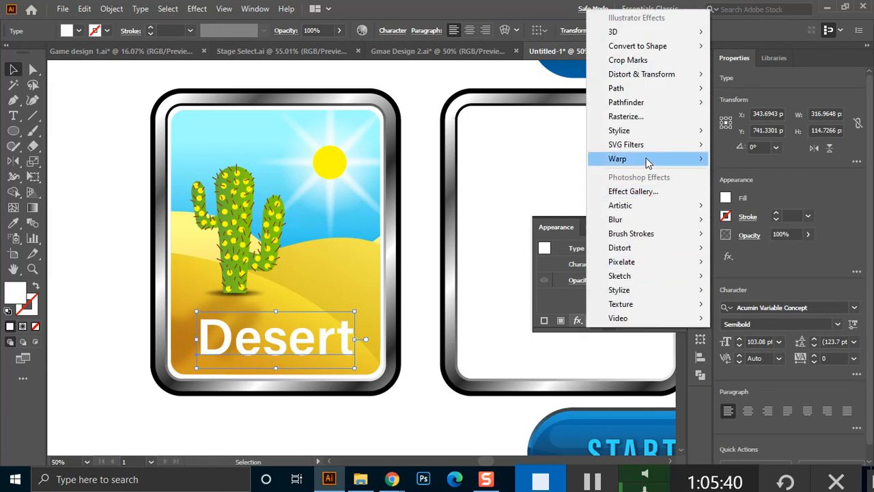
mouse_move(651, 130)
click(771, 135)
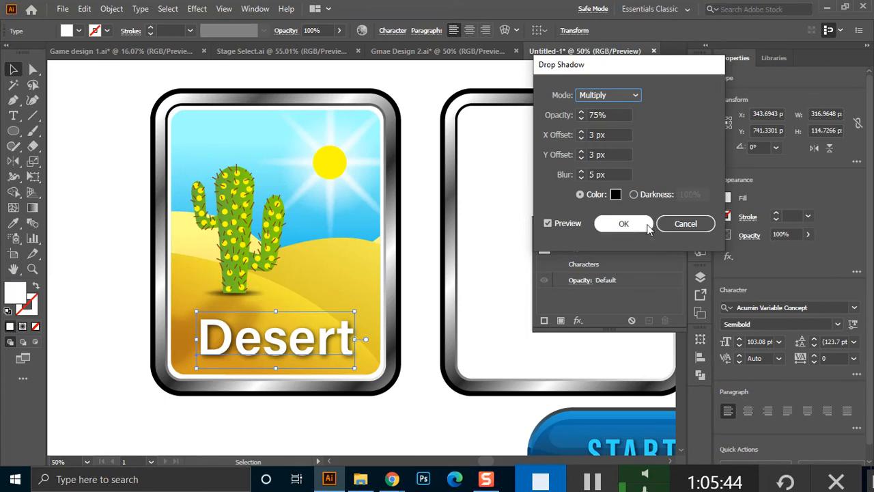
click(624, 224)
click(112, 283)
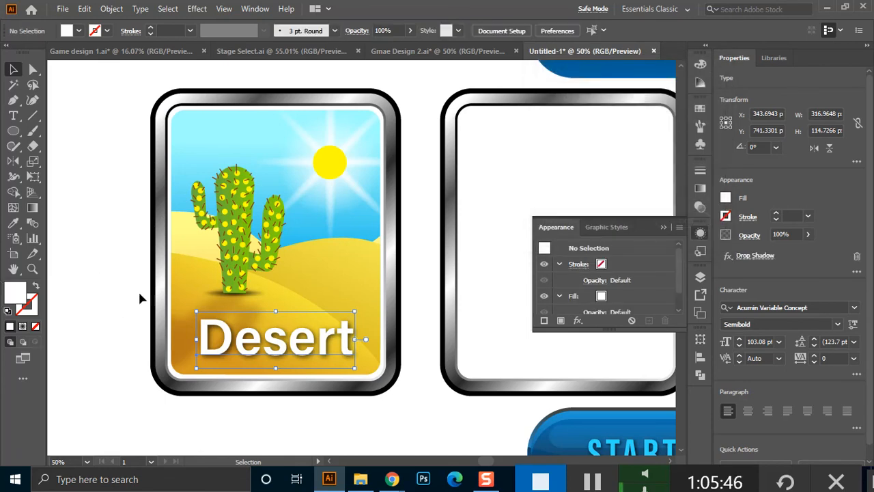
scroll(182, 299, down, 1)
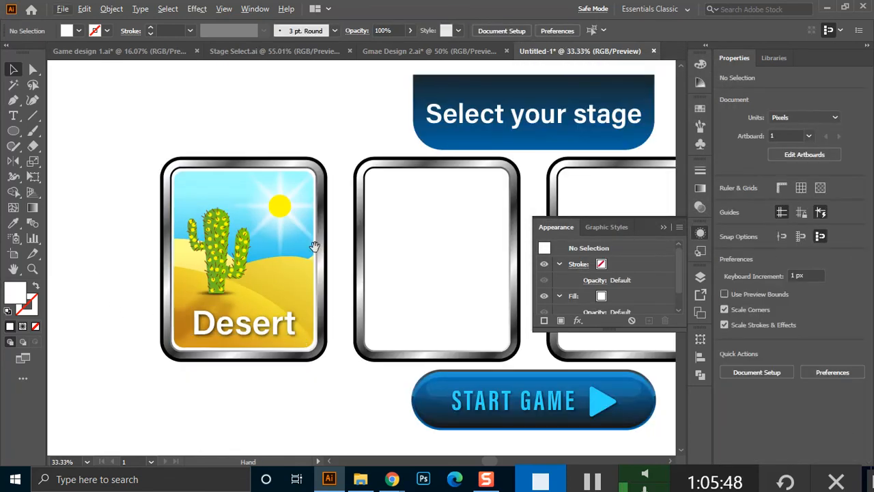
scroll(325, 246, up, 2)
scroll(368, 318, down, 1)
scroll(372, 317, right, 2)
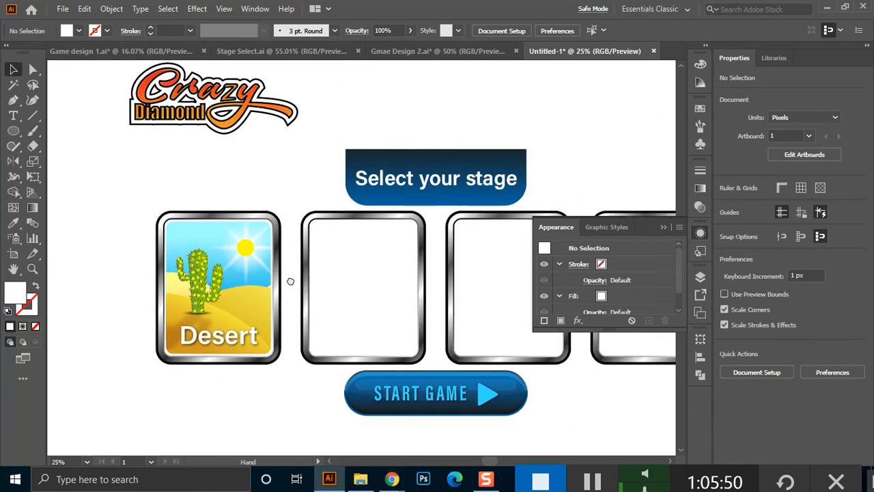
click(661, 227)
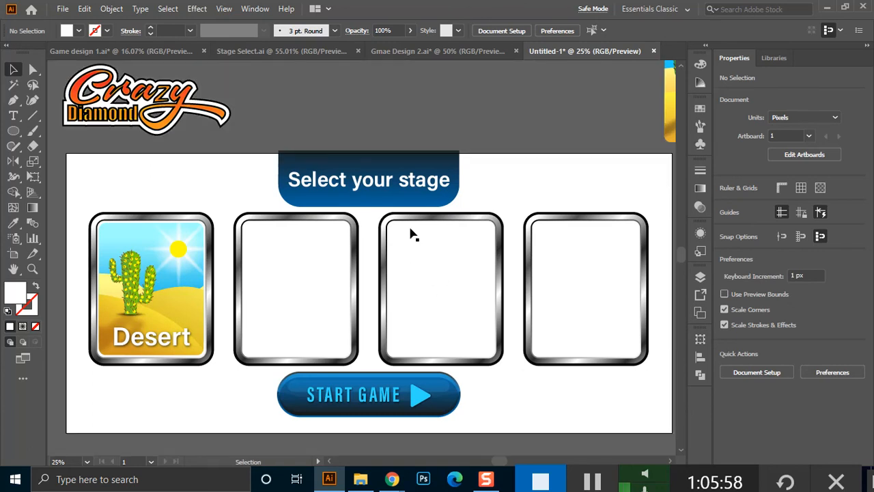
mouse_move(388, 151)
mouse_down()
mouse_move(392, 143)
mouse_move(391, 152)
mouse_up()
key(ctrl+minus)
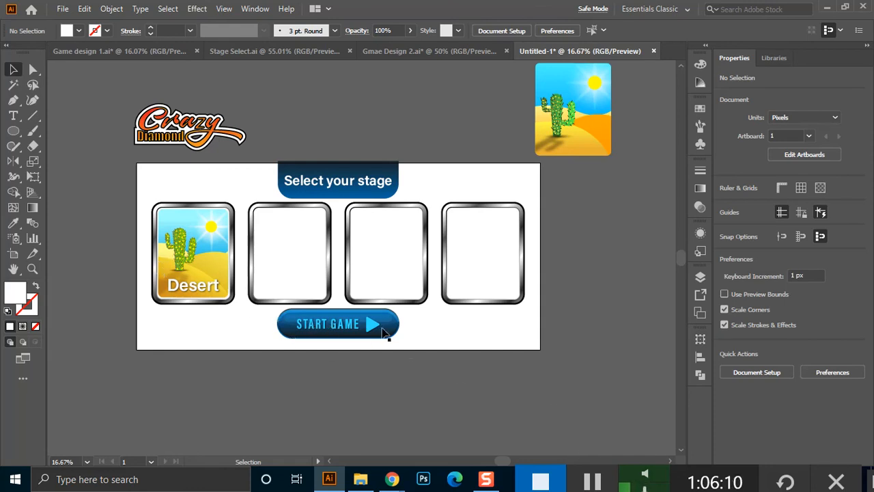
drag(401, 318, 263, 376)
click(325, 383)
drag(268, 315, 390, 357)
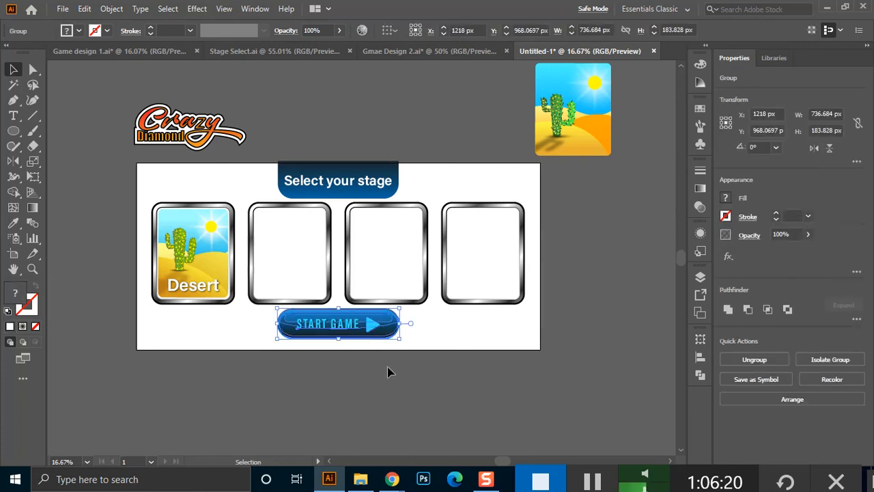
click(421, 327)
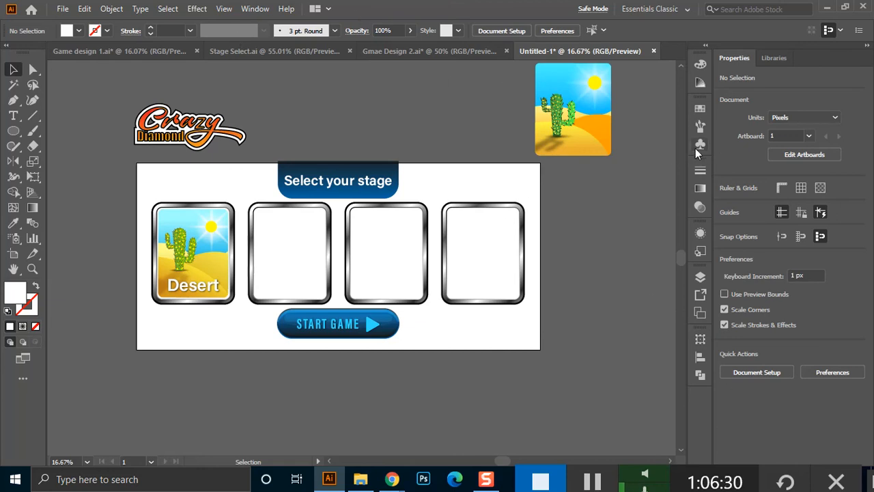
Open the Web Buttons and Bars symbol library and enlarge its window to show more symbols.
click(254, 8)
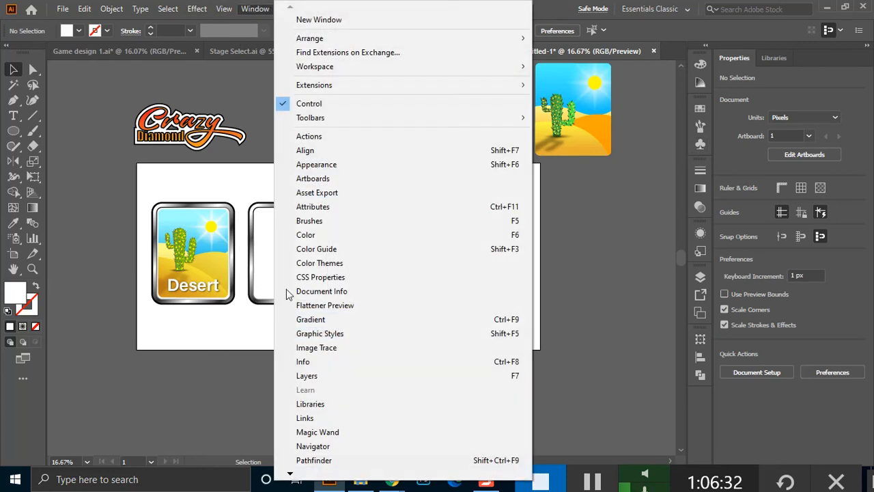
mouse_move(290, 473)
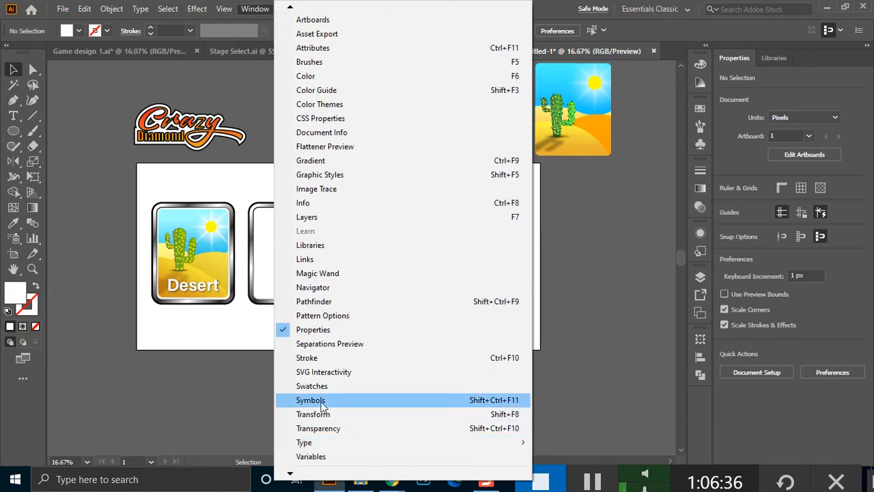
click(317, 399)
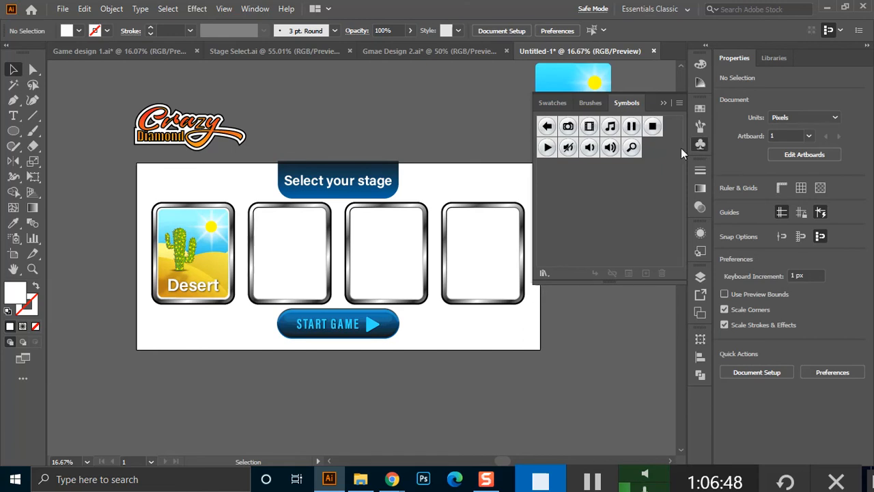
click(543, 273)
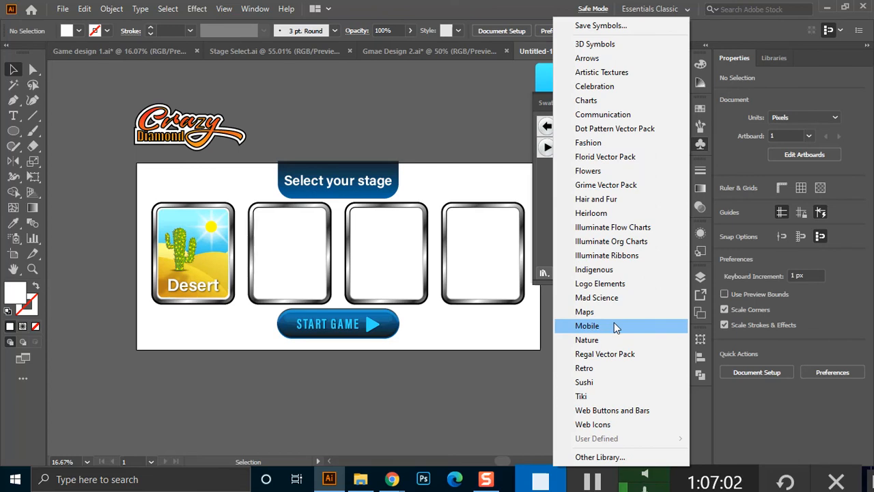
click(610, 410)
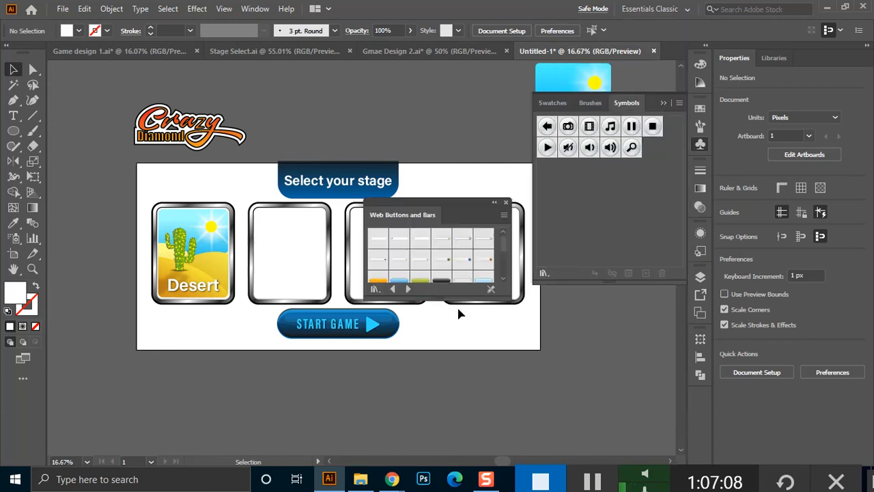
drag(509, 300, 547, 427)
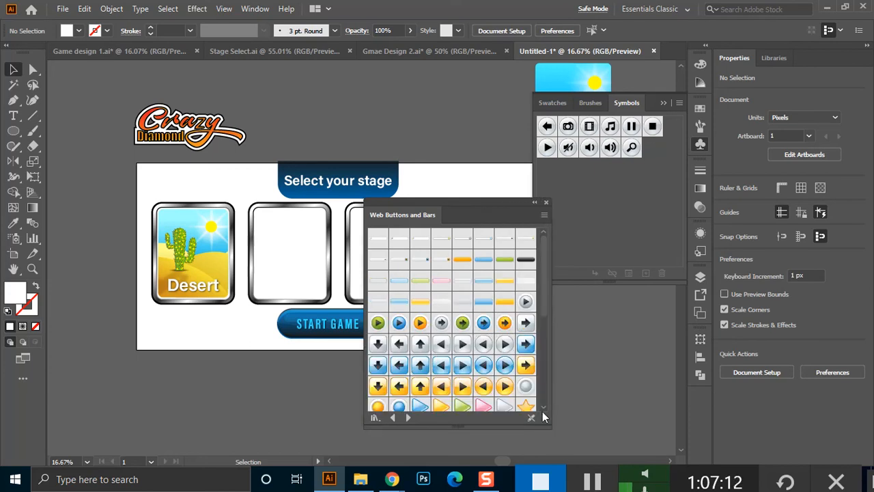
Place the yellow-and-black Load Bar 2 symbol below the artboard and scale it to about 975 × 78 px.
scroll(430, 280, down, 3)
scroll(441, 308, down, 5)
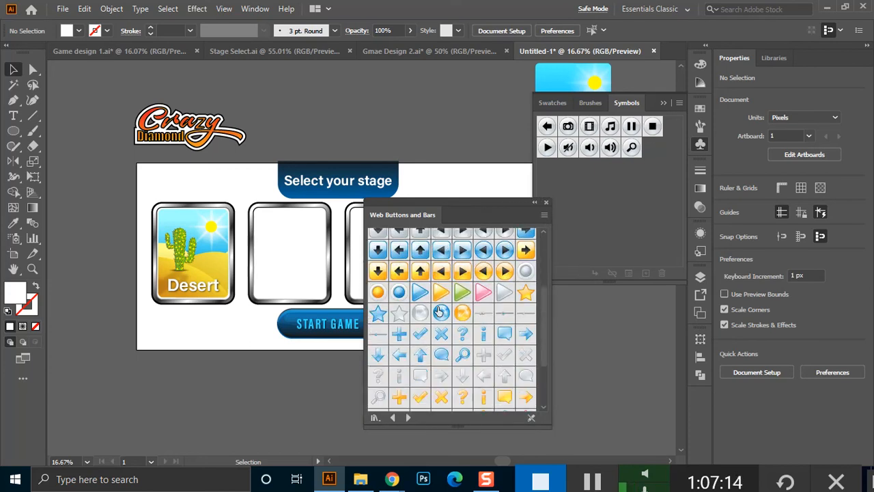
drag(399, 399, 369, 382)
drag(273, 391, 186, 377)
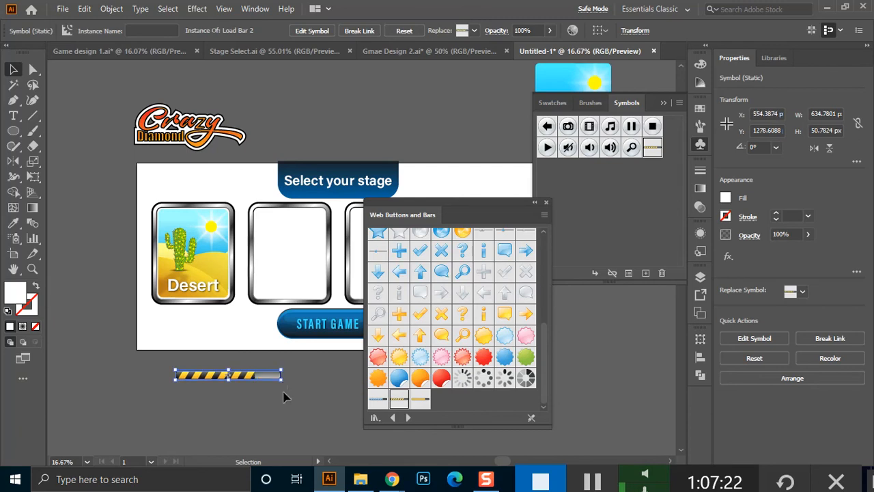
drag(282, 379, 337, 383)
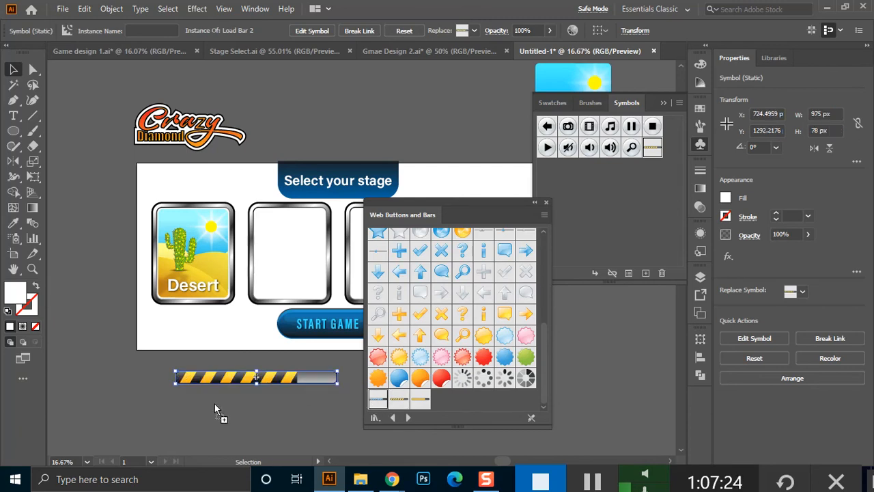
Place the blue striped load bar symbol beneath the yellow-and-black one and enlarge it.
drag(228, 408, 142, 413)
drag(287, 410, 348, 414)
click(273, 443)
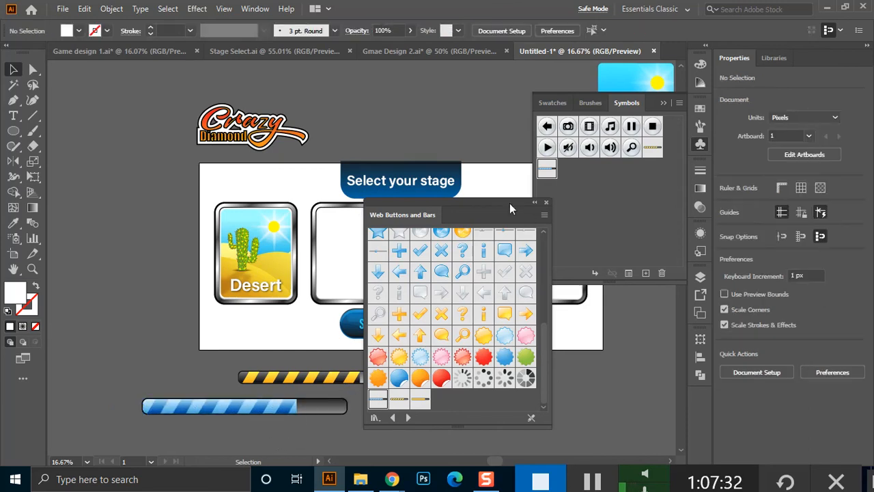
Place two search bar symbols beside the artboard, scaled to about 832 × 127 px and 855 × 131 px.
scroll(505, 333, up, 5)
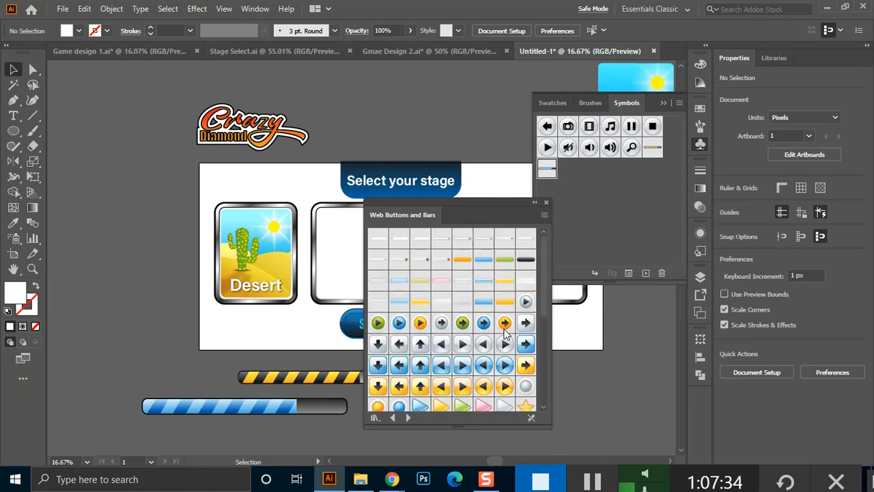
drag(377, 239, 67, 298)
drag(164, 193, 185, 297)
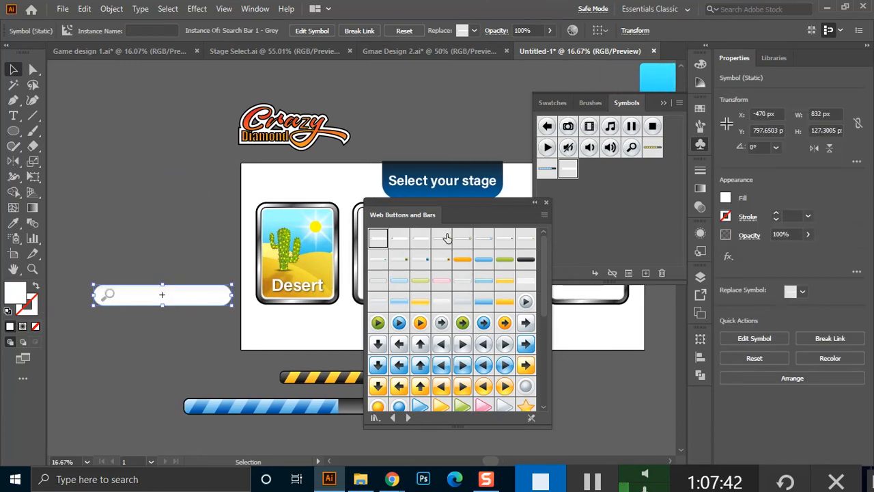
drag(401, 238, 162, 341)
drag(106, 324, 234, 374)
click(161, 370)
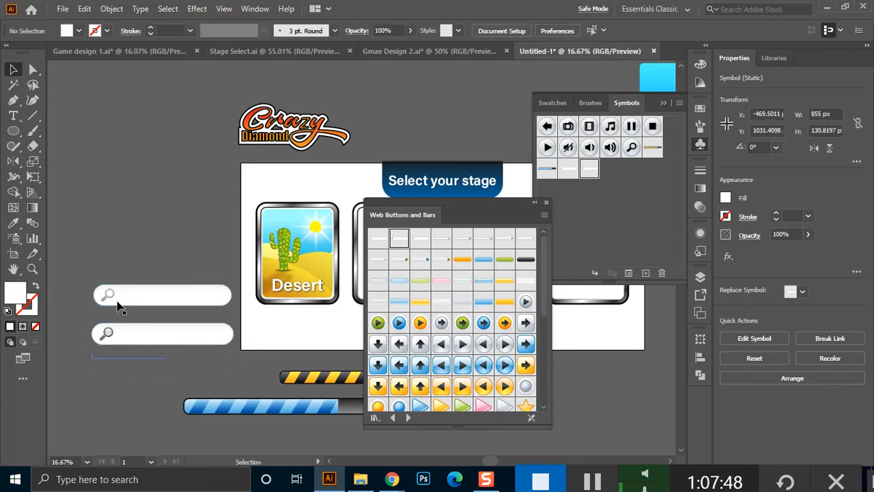
Place Button 3 - Orange at about 929 × 211 px above the search bars and Button 5 - Blue at about 972 × 241 px above it.
click(463, 259)
drag(117, 245, 233, 283)
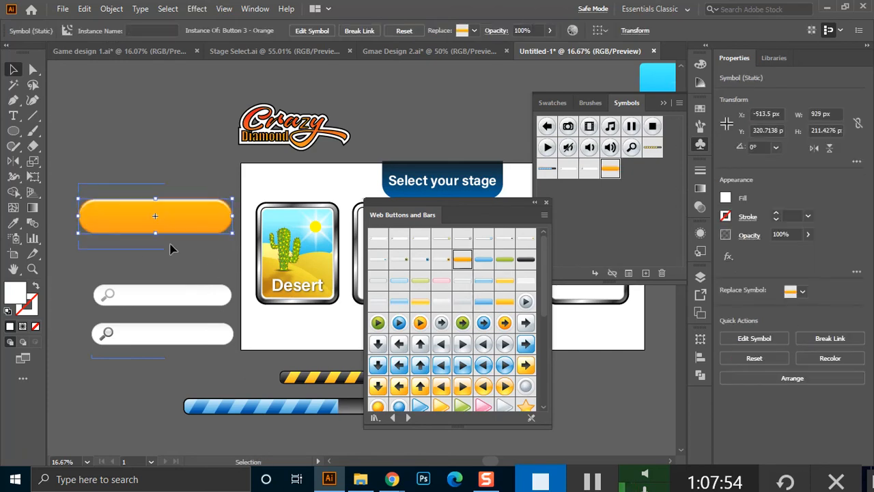
drag(482, 280, 114, 145)
drag(155, 177, 229, 186)
drag(99, 139, 67, 135)
Place the Tab 1 - Blue symbol above the blue button and scale it to about 899 × 259 px.
drag(398, 303, 301, 289)
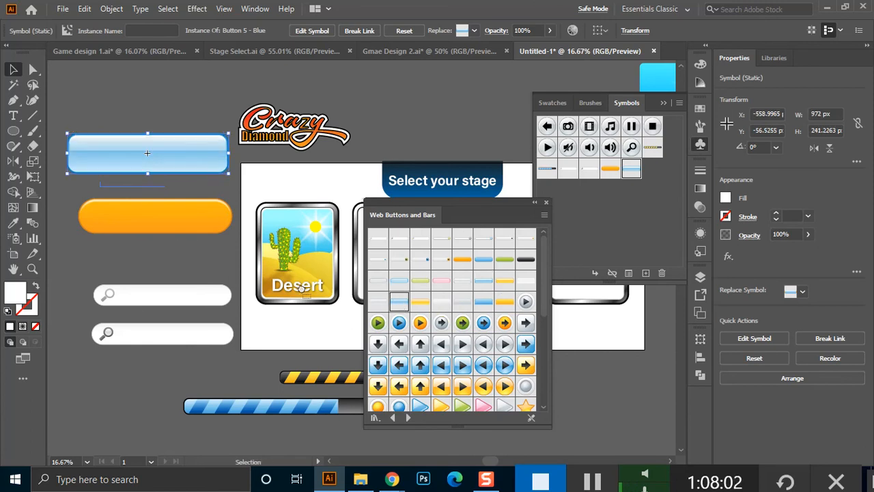
drag(131, 247, 233, 316)
drag(117, 239, 105, 101)
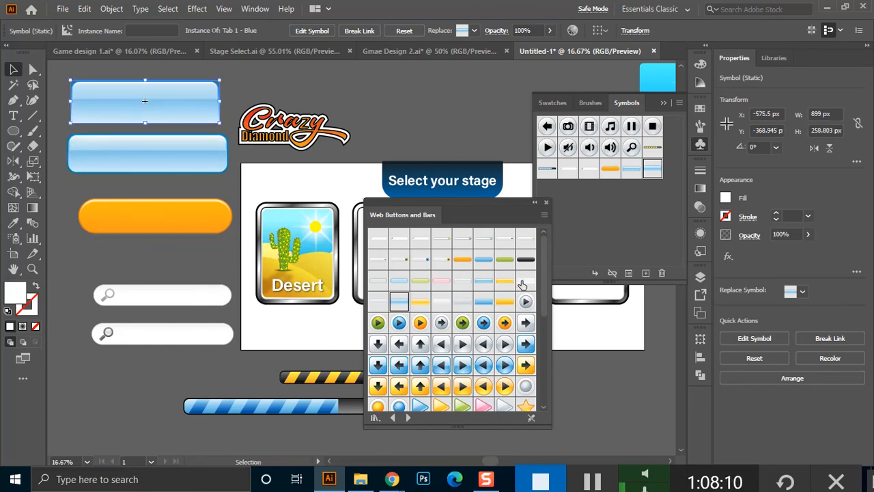
Place Button 3 - Black, enlarged to about 929 px wide, between the orange button and the search bars.
drag(523, 267, 239, 450)
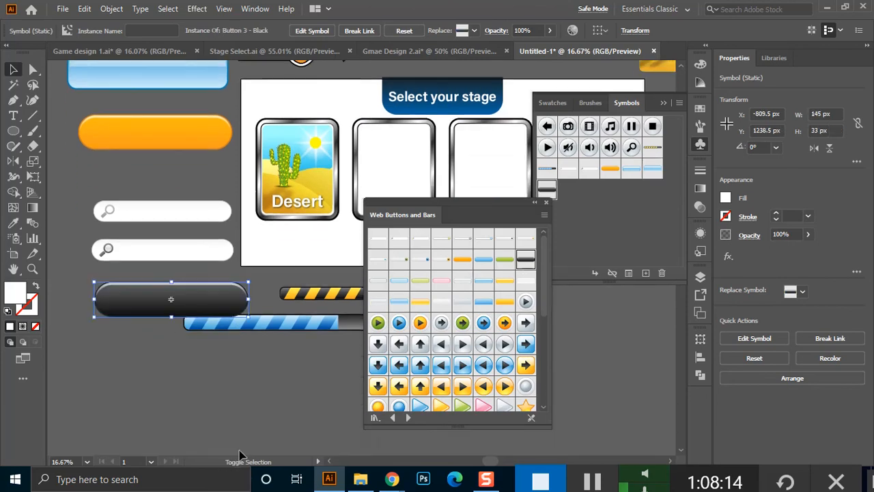
drag(170, 316, 146, 203)
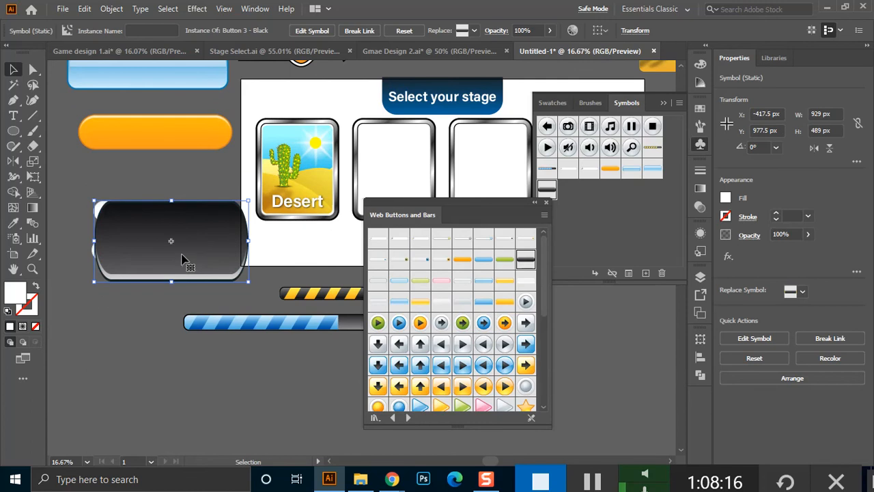
key(ctrl+z)
drag(140, 304, 116, 184)
click(145, 364)
drag(265, 187, 263, 277)
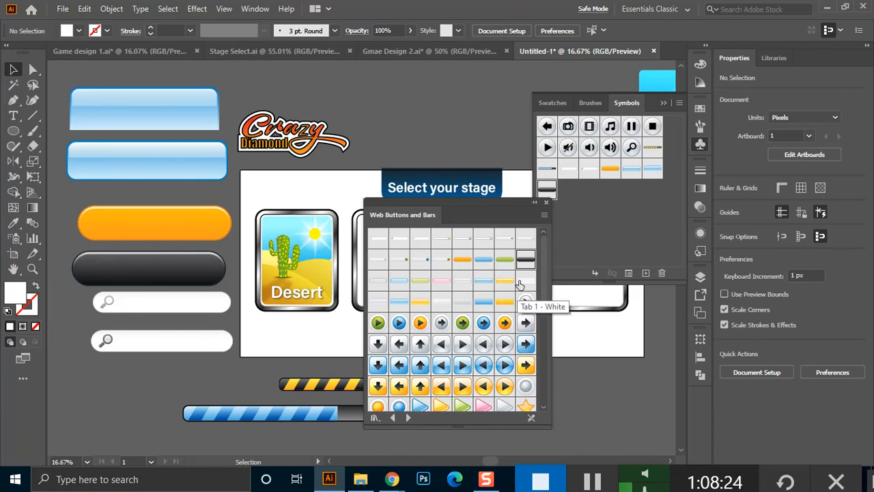
Place Button 4 - Pink at about 882 × 201 px below the search bars and close the symbol library.
drag(441, 280, 260, 411)
drag(212, 391, 176, 373)
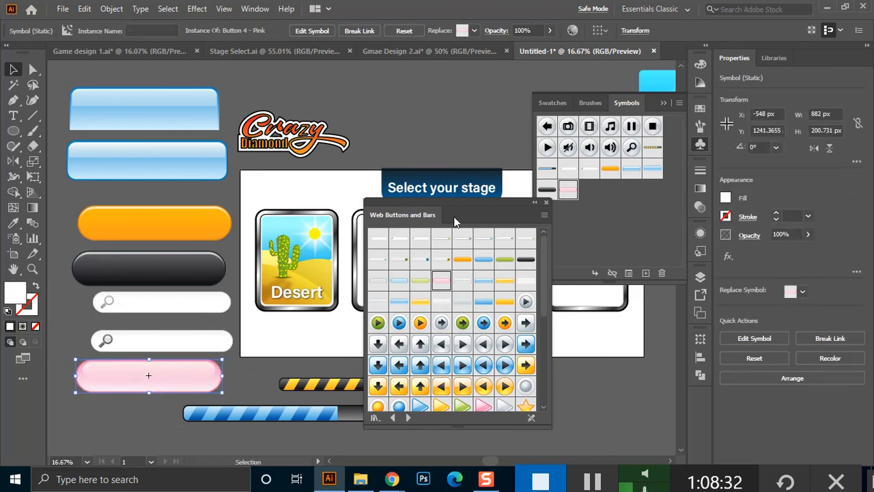
click(544, 204)
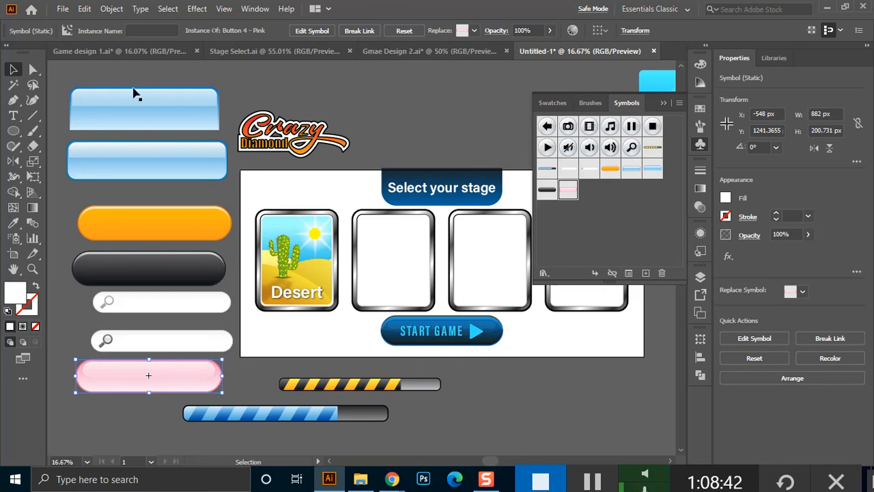
Break the symbol link of the Tab 1 - Blue instance so its shapes can be edited.
click(106, 126)
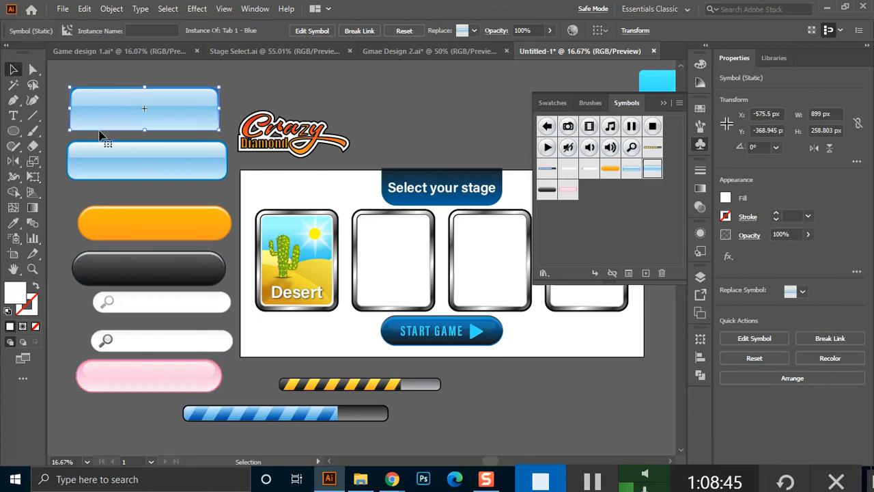
click(351, 33)
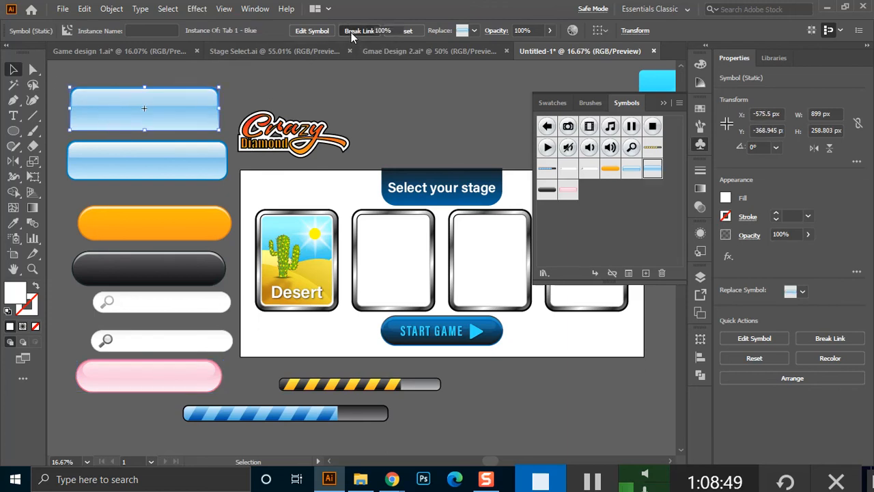
click(255, 90)
Recolour the 100% gradient stop of the tab button's main body from blue to dark olive green.
click(34, 72)
click(136, 126)
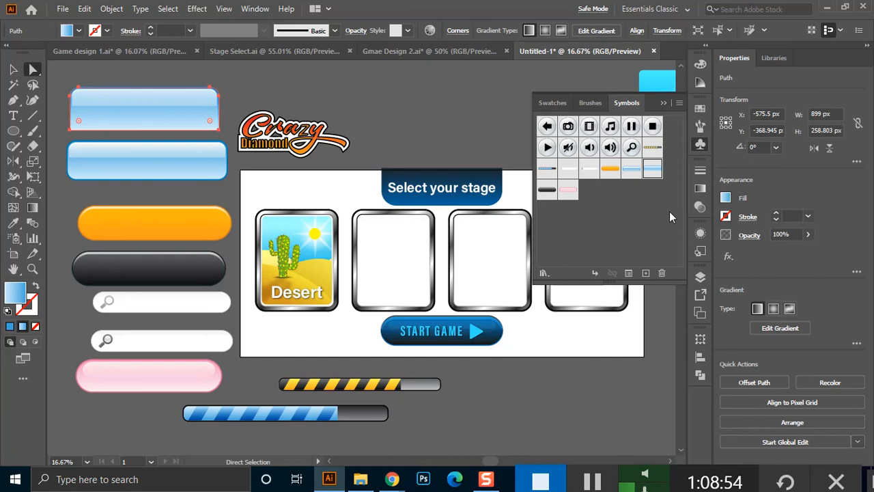
click(699, 189)
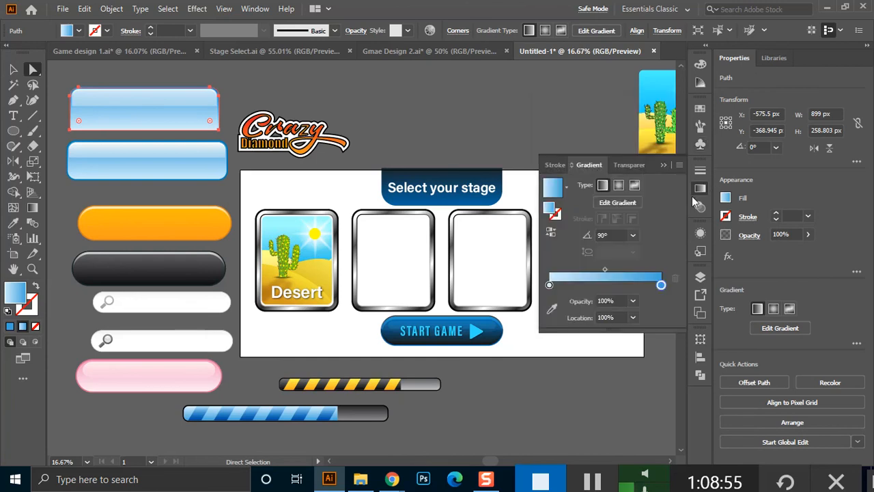
double_click(659, 286)
drag(573, 374, 551, 374)
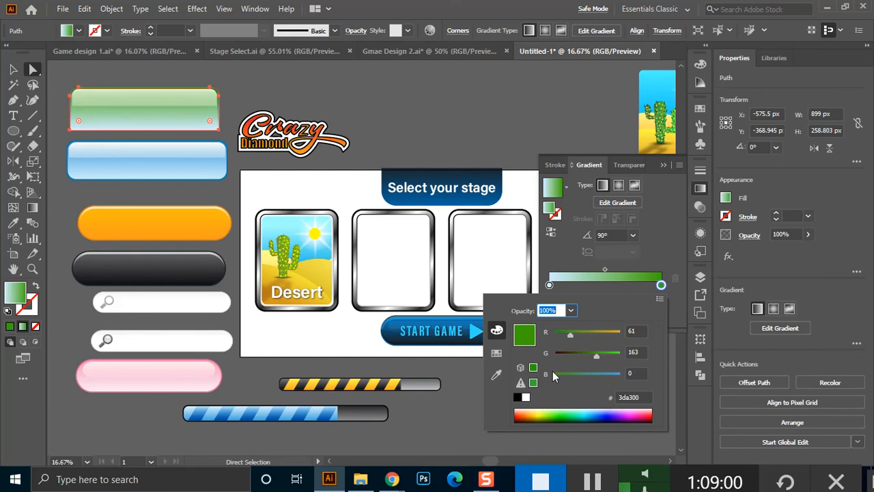
drag(614, 334, 579, 327)
Set the 0% stop of the tab body's gradient to yellow-green, R 196, G 255, B 0, and deselect the shape.
double_click(551, 285)
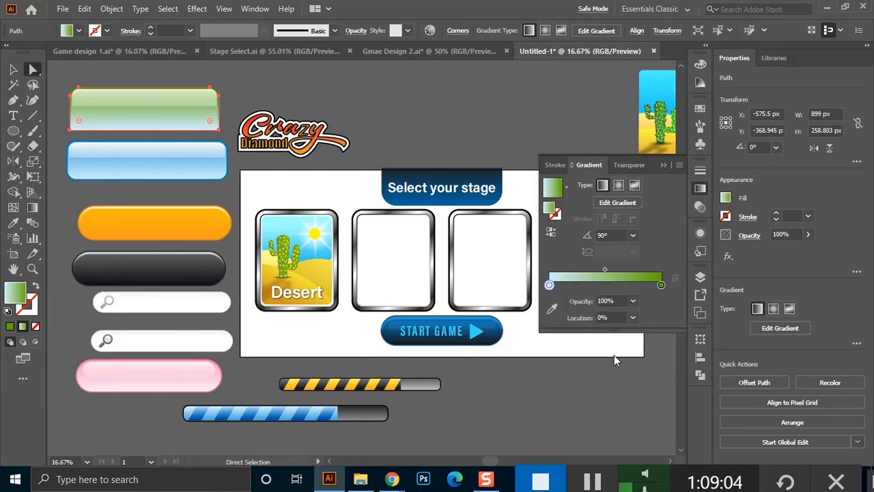
drag(572, 334, 559, 335)
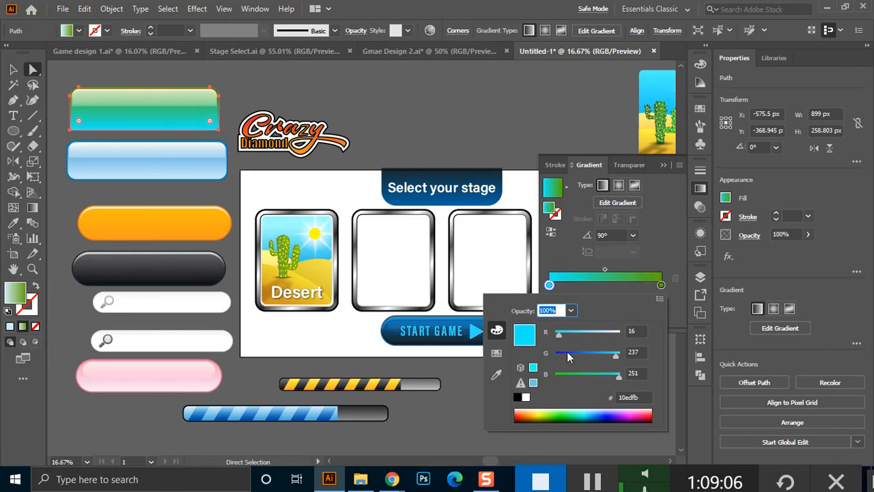
drag(554, 373, 541, 378)
drag(583, 354, 606, 332)
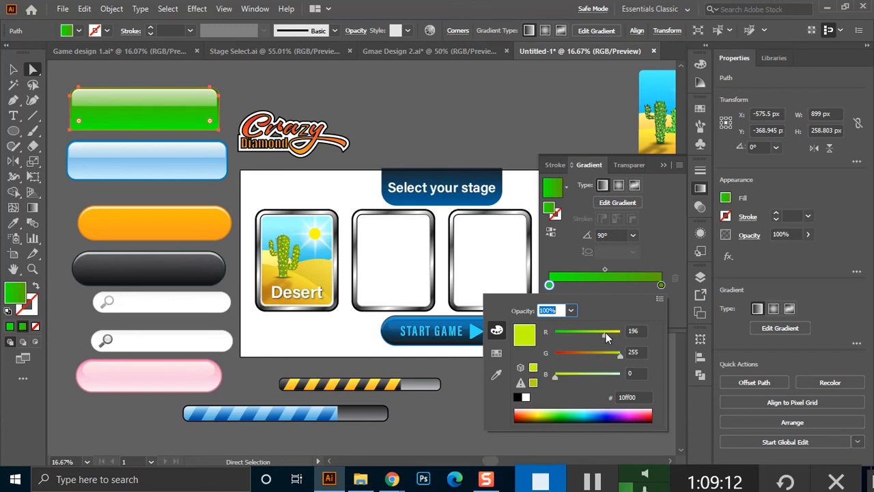
click(273, 81)
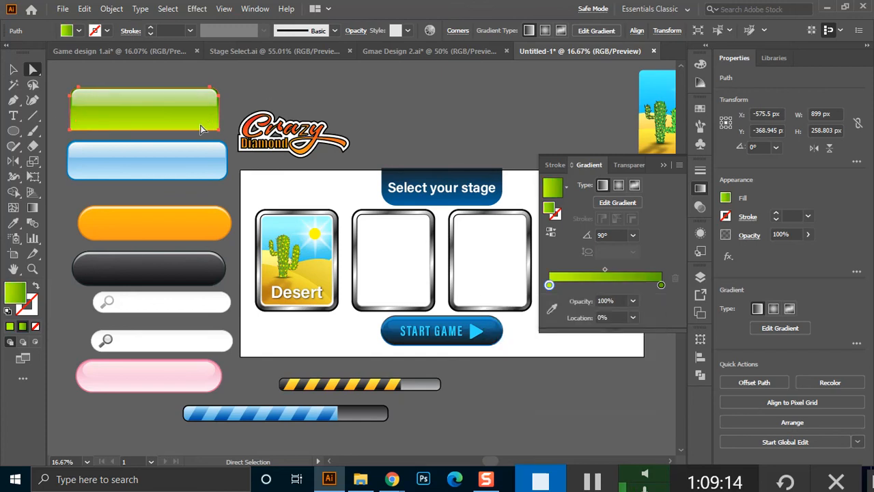
key(ctrl+shift+a)
click(12, 68)
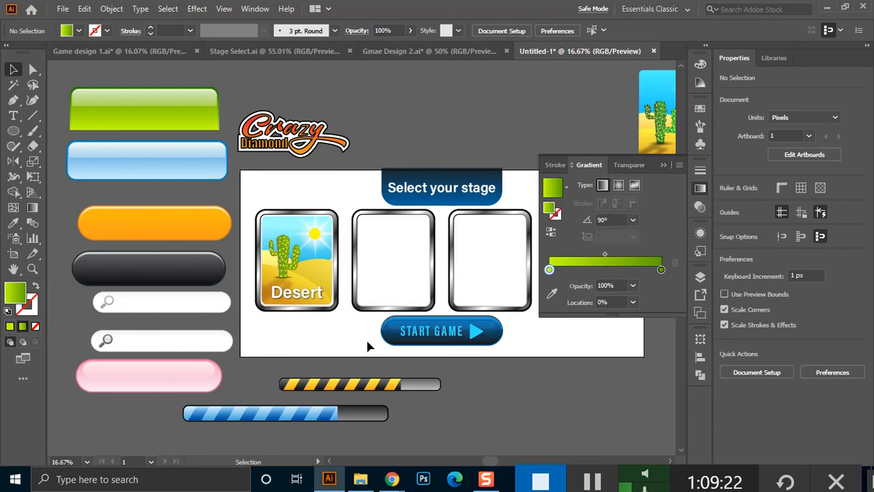
Delete the sample buttons, search bars and both striped progress bars around the artboard, and put away the gradient settings.
drag(164, 84, 106, 401)
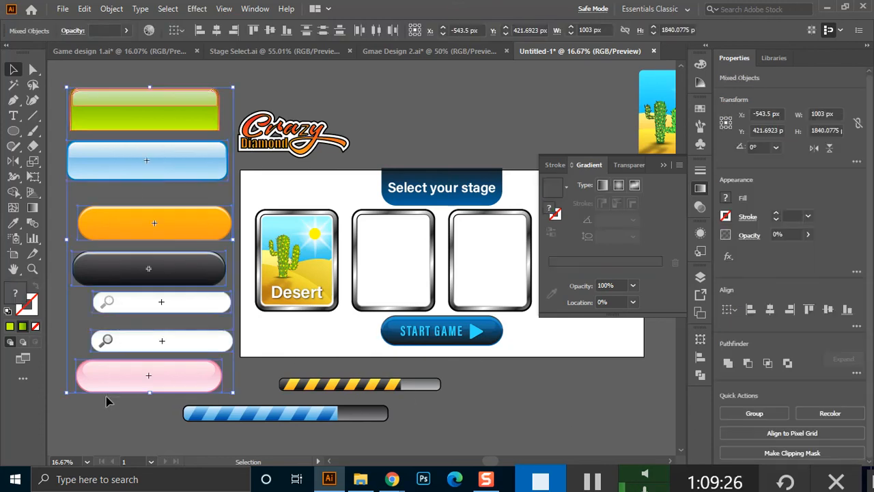
click(480, 374)
key(Delete)
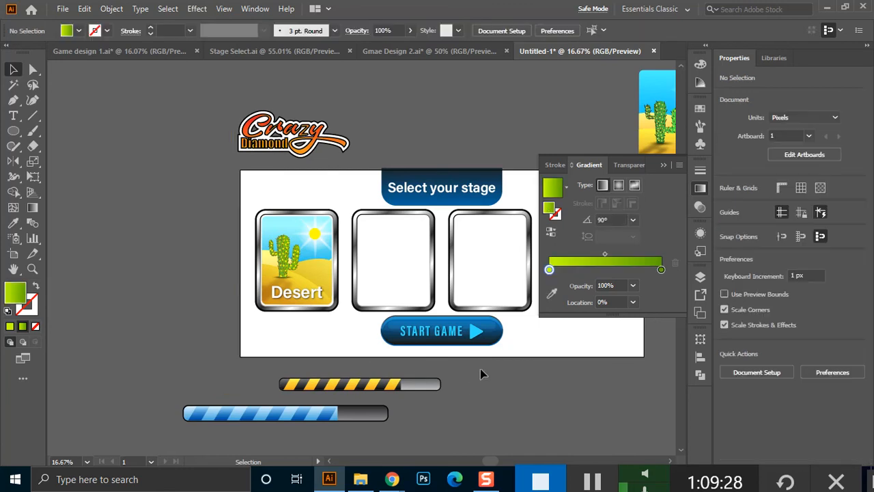
drag(293, 442, 282, 442)
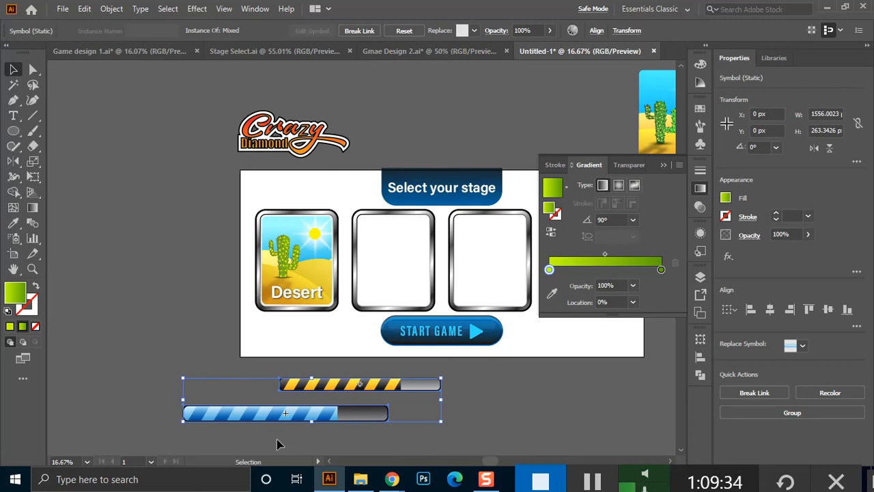
key(Delete)
drag(486, 325, 348, 352)
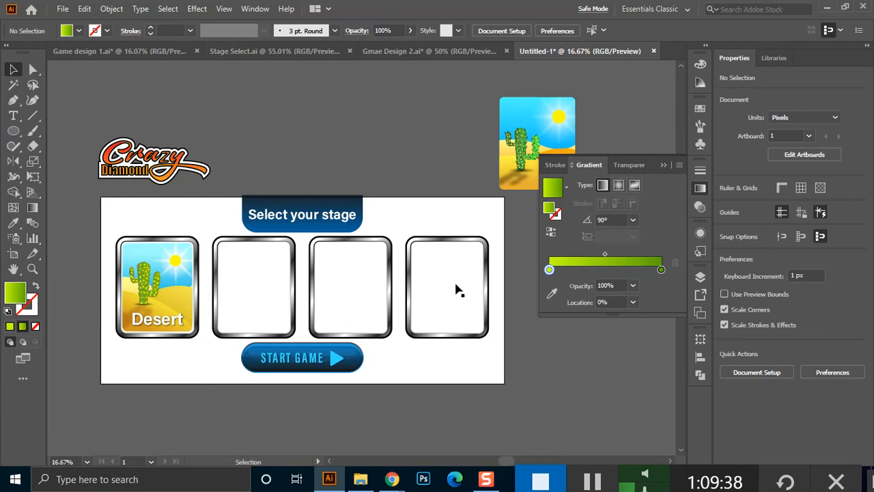
click(660, 161)
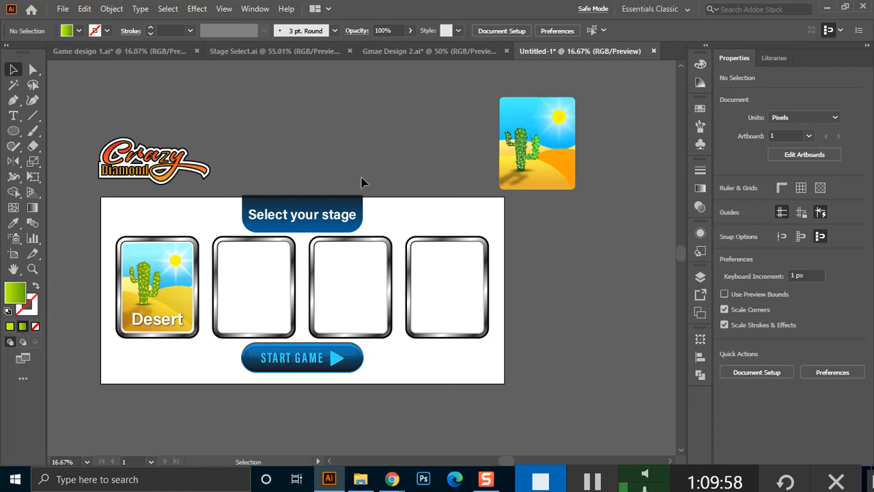
click(32, 268)
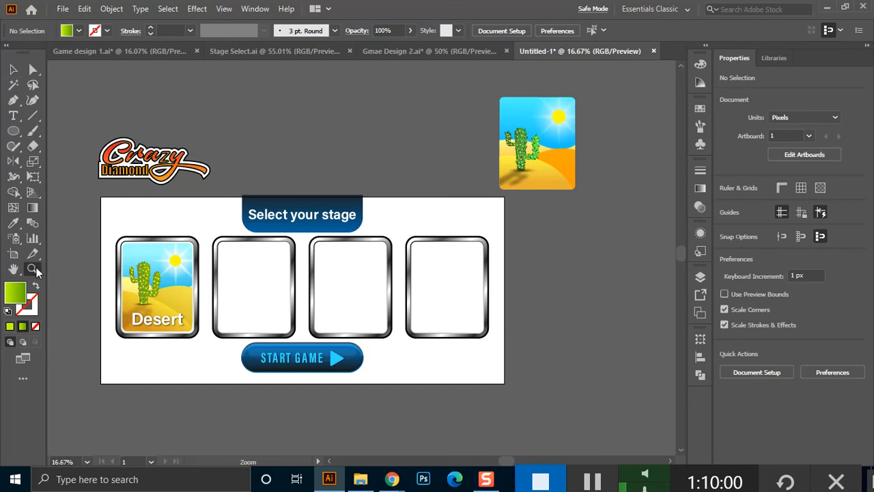
drag(112, 229, 208, 339)
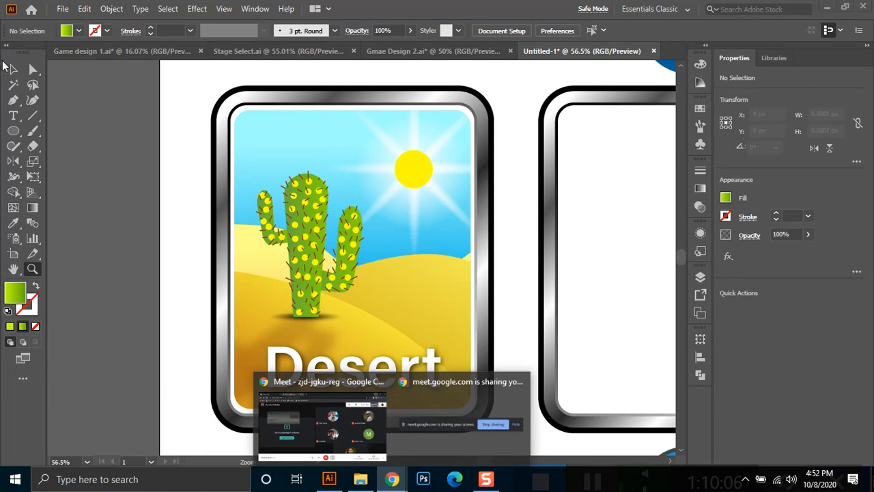
click(14, 70)
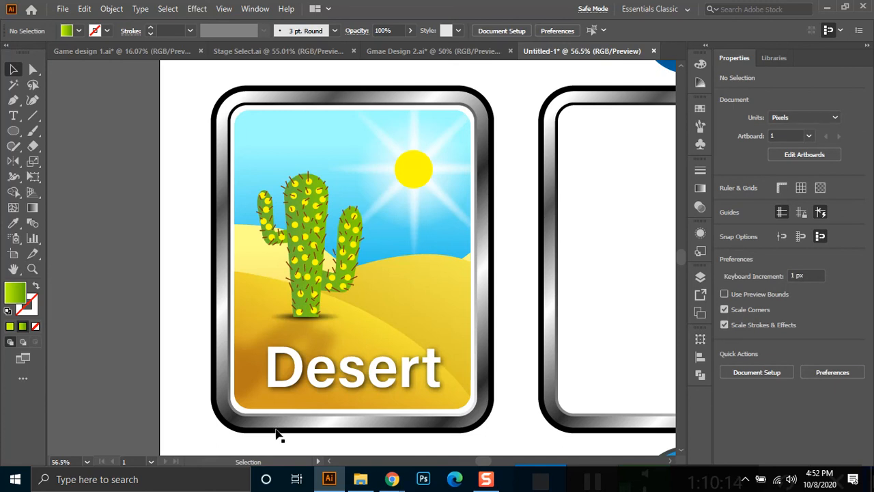
key(ctrl+minus)
key(ctrl+minus)
key(space)
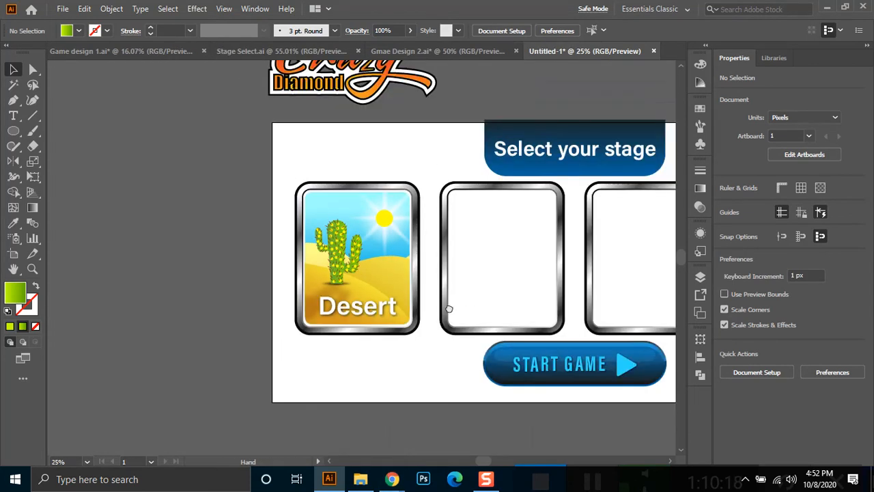
drag(448, 308, 306, 328)
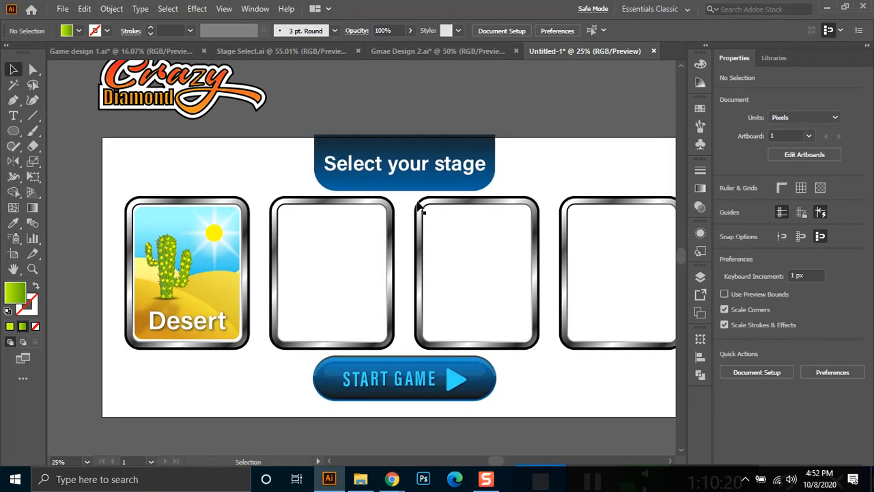
Draw a green-gradient rectangle of about 2453 × 1157 px over the whole artboard and send it to the back as the background.
click(13, 130)
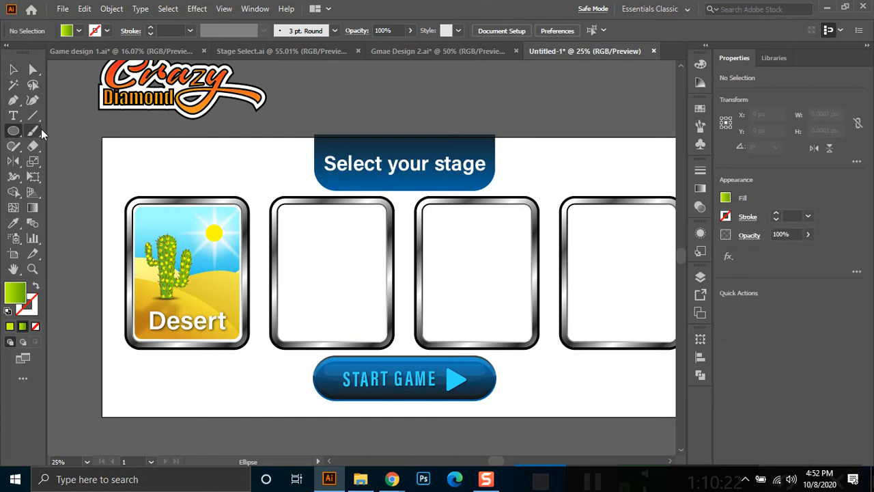
drag(13, 130, 65, 129)
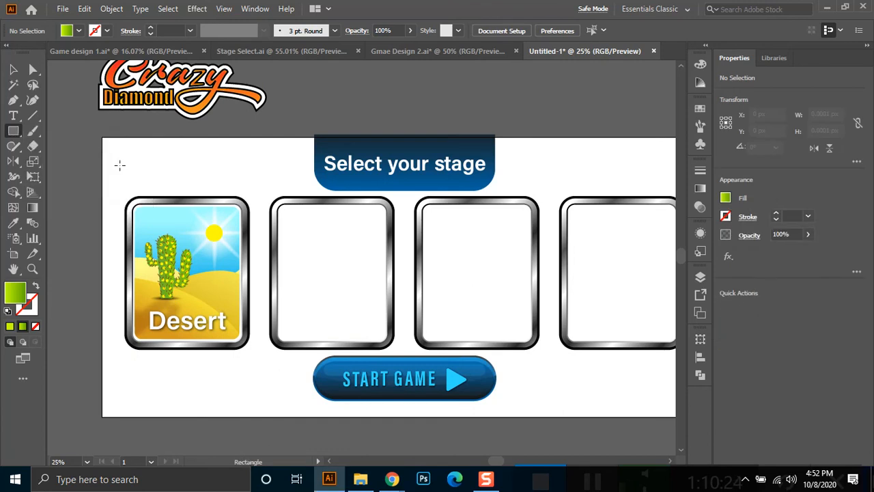
scroll(183, 170, down, 1)
drag(285, 169, 262, 200)
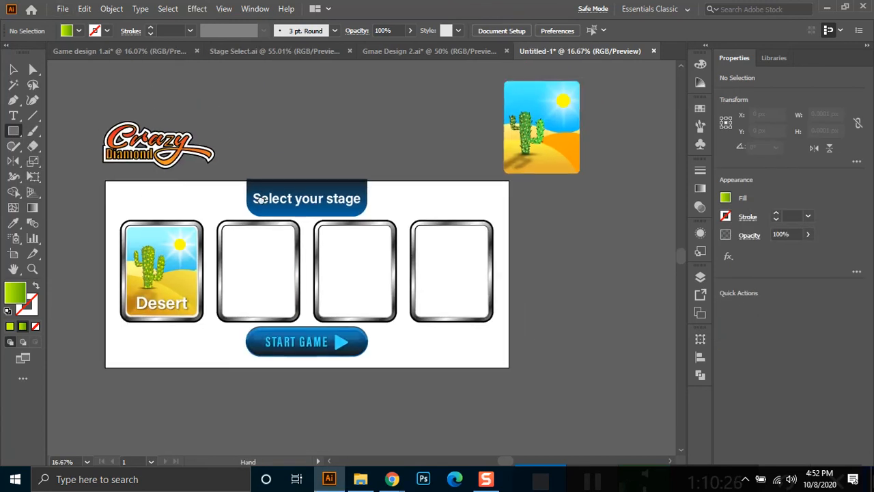
drag(102, 177, 510, 370)
key(ctrl+shift+bracketleft)
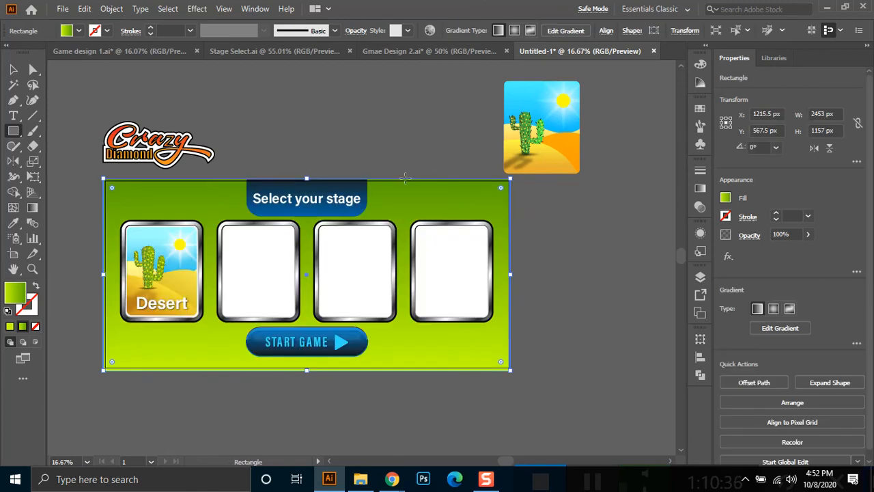
key(v)
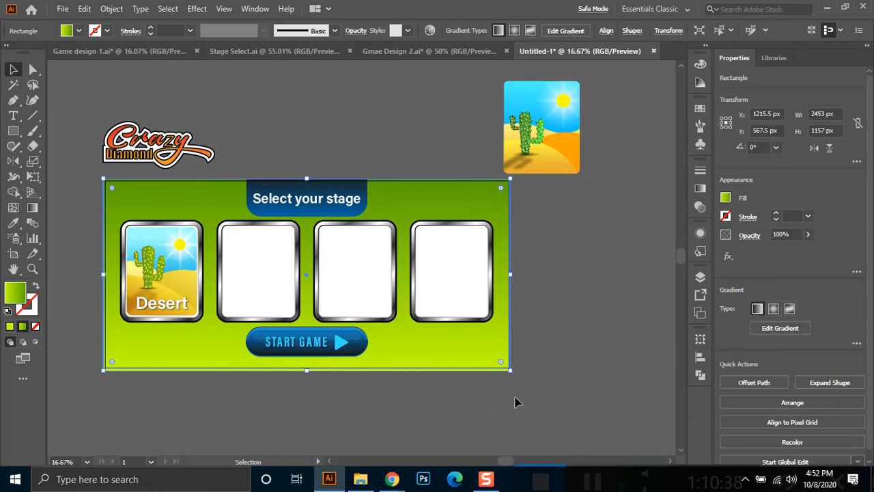
click(566, 374)
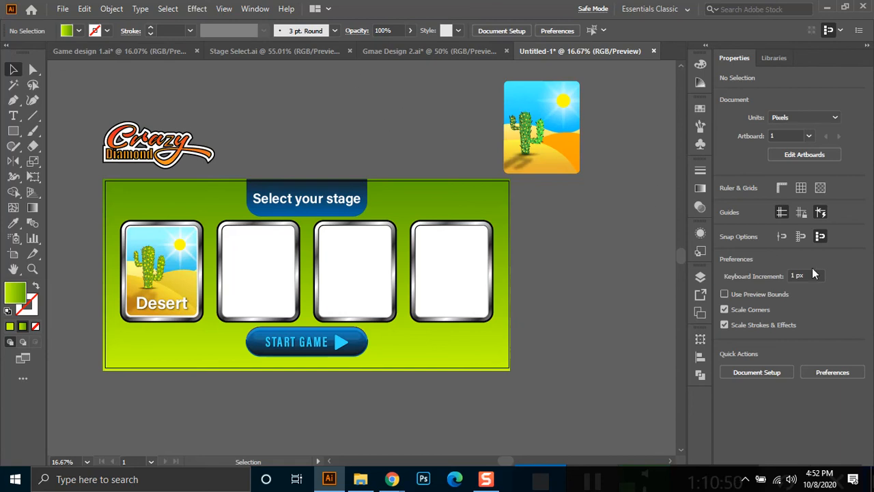
Open the Web Buttons and Bars symbol library and browse its icons.
click(700, 144)
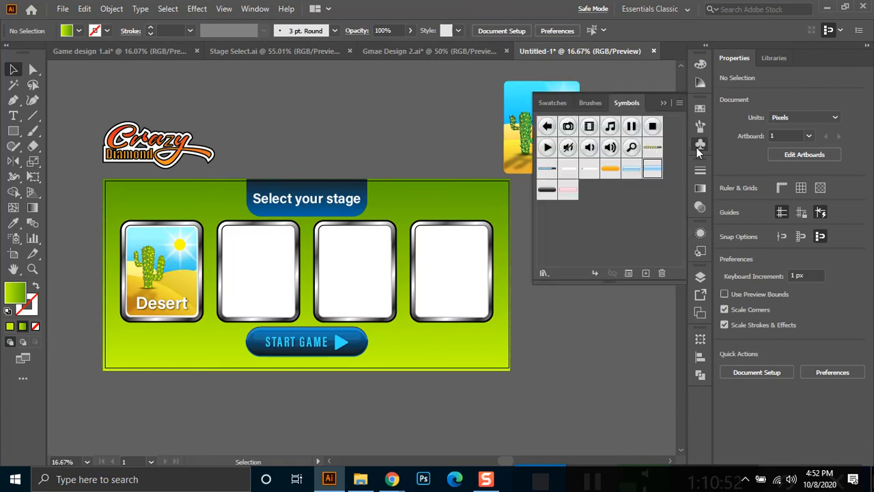
click(544, 273)
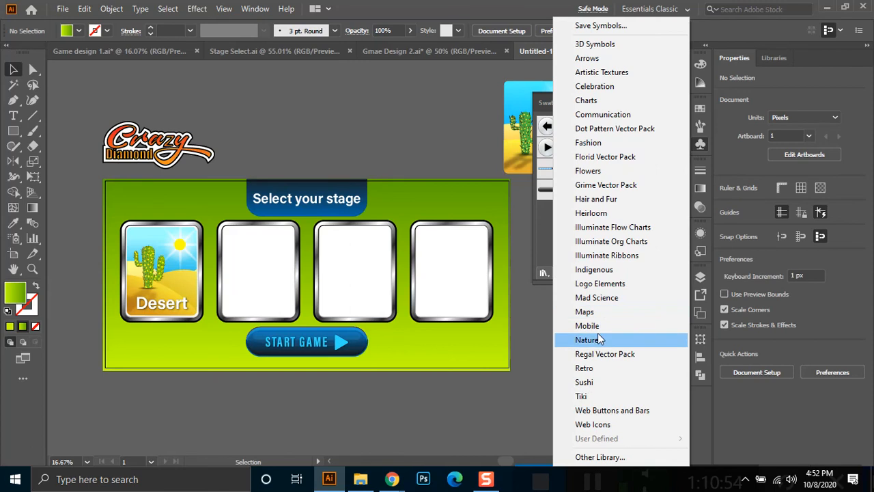
click(613, 411)
scroll(453, 331, down, 5)
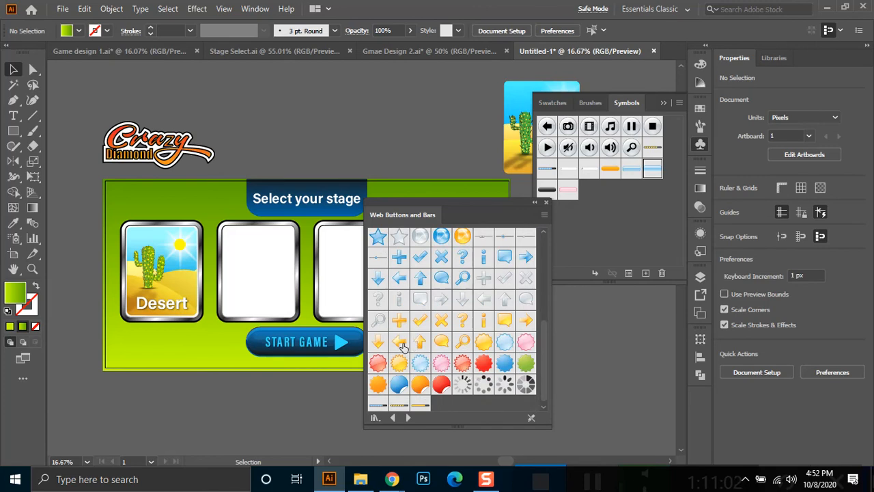
scroll(412, 339, up, 1)
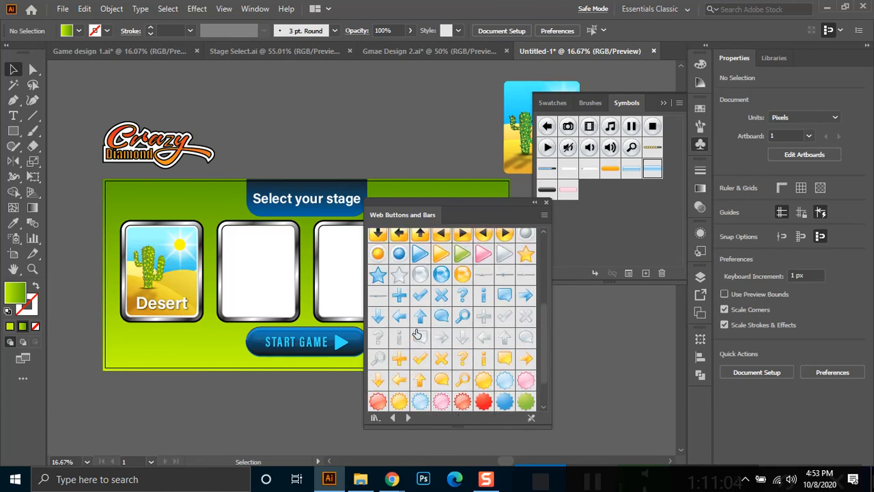
scroll(464, 314, up, 3)
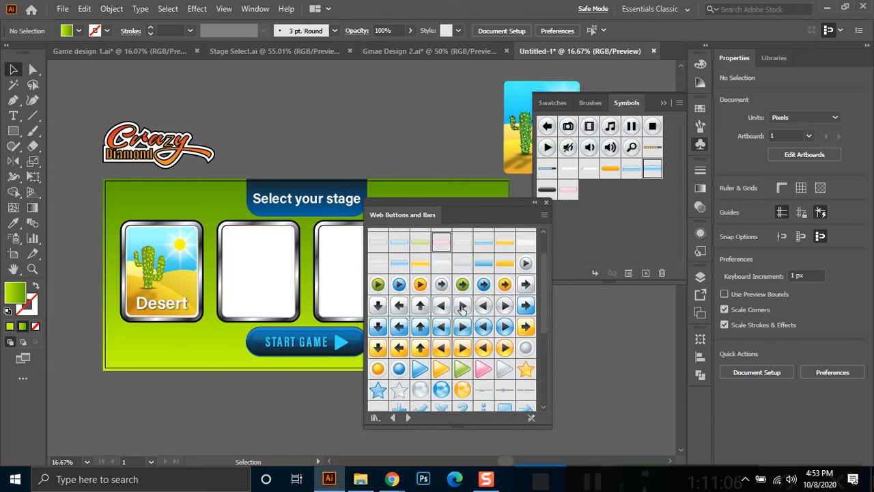
scroll(442, 306, down, 5)
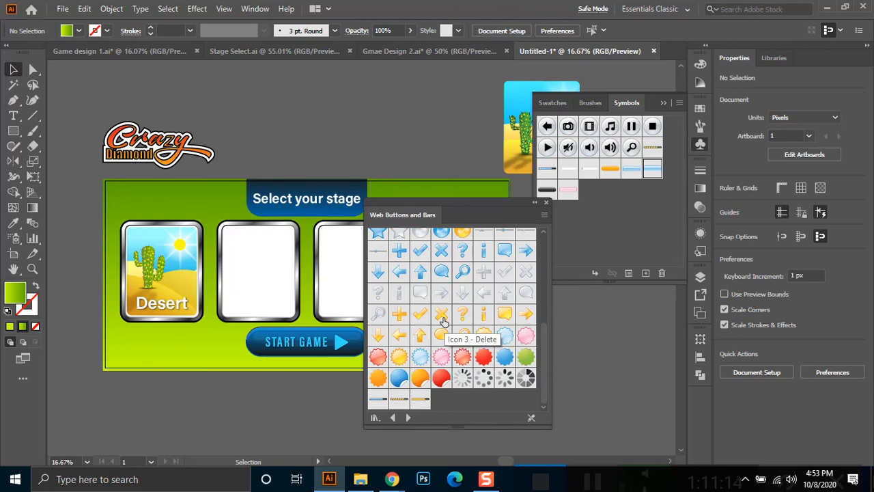
Place Icon 3 - Delete above the artboard, enlarge it to about 305 × 251 px, and break its symbol link.
drag(443, 321, 394, 176)
drag(416, 114, 418, 119)
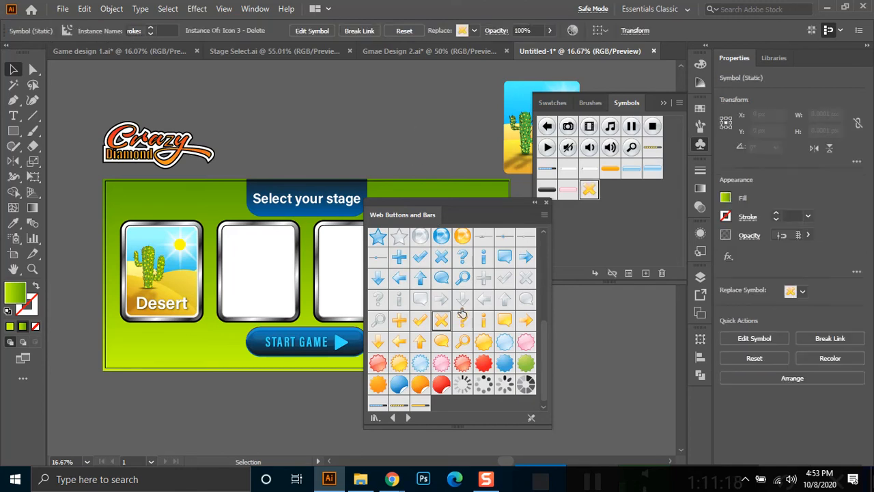
drag(419, 117, 461, 149)
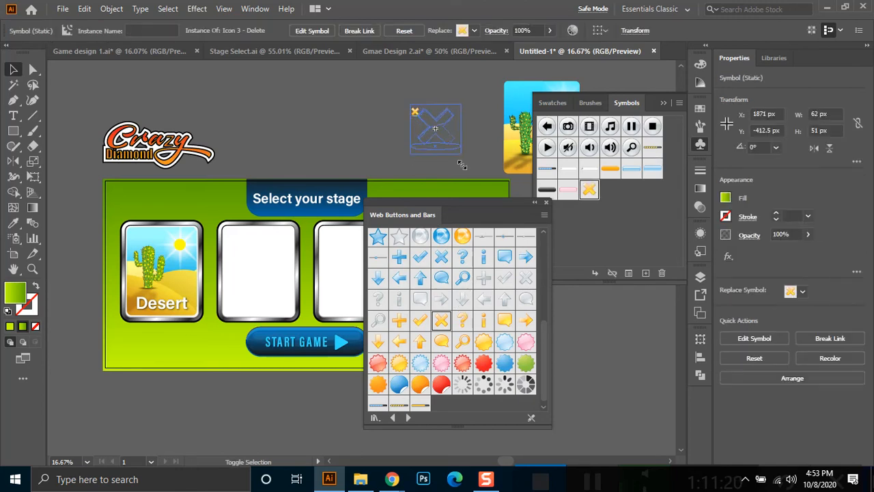
click(546, 202)
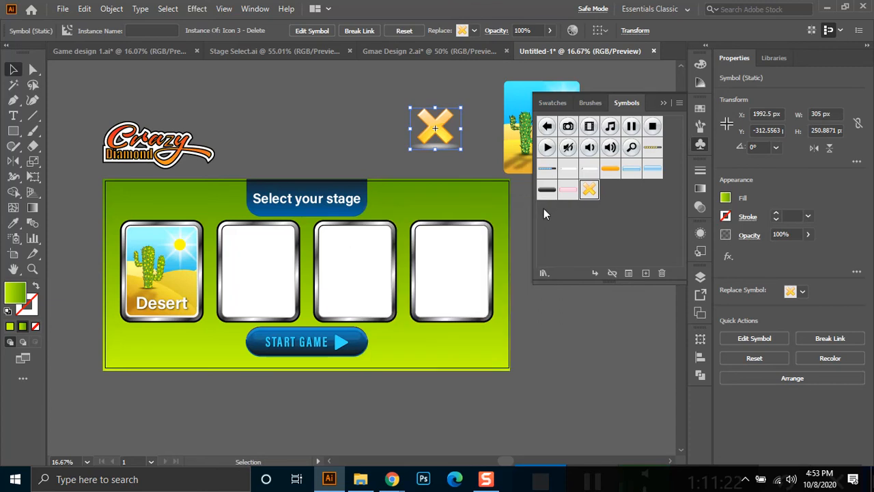
drag(438, 149, 400, 151)
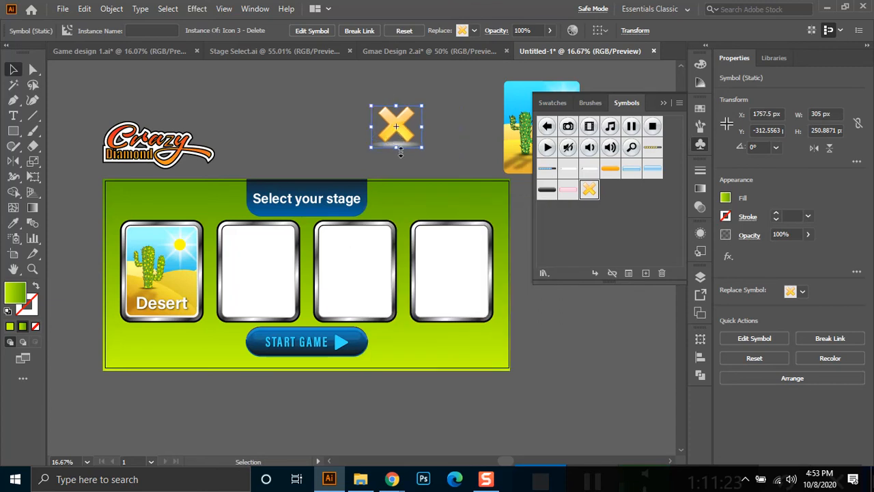
click(360, 30)
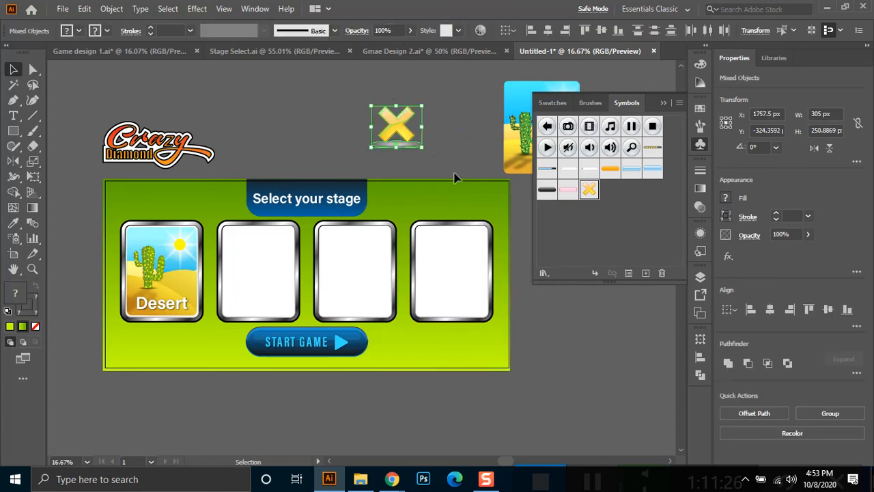
Delete the grey shadow ellipse beneath the X icon.
click(453, 176)
click(408, 158)
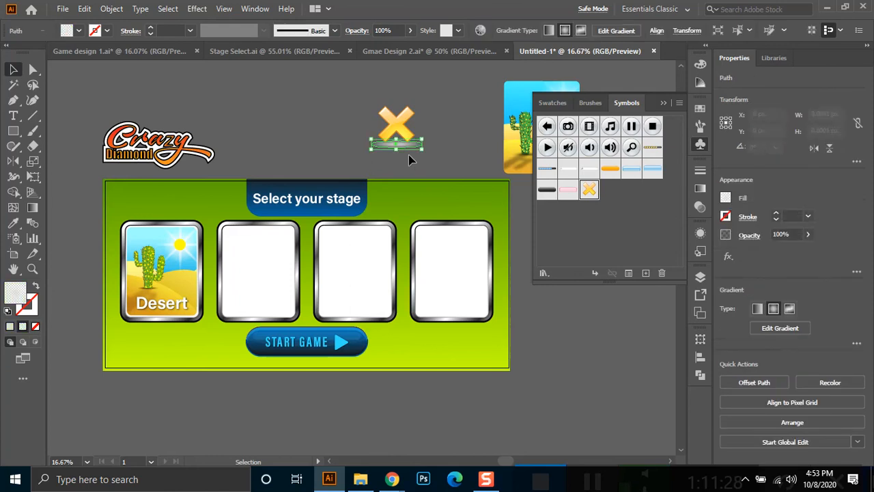
key(Delete)
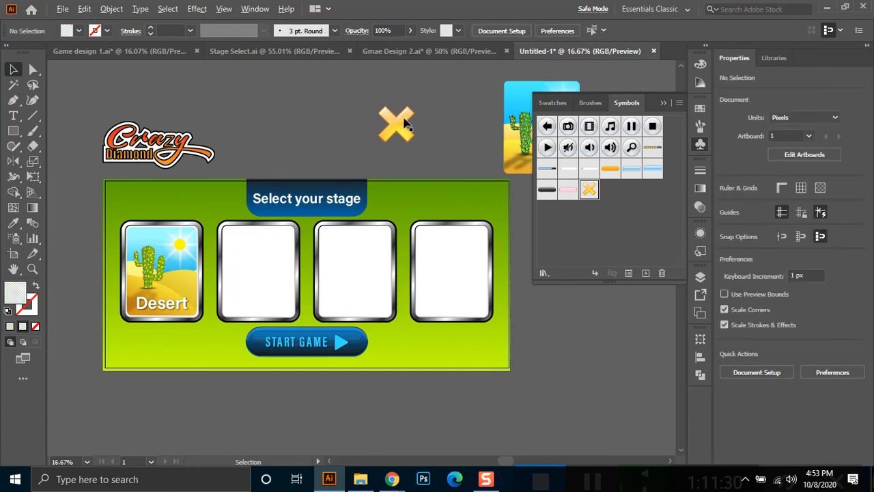
Rotate a duplicate of the X icon to 315° about its centre, forming an upright cross over the original.
scroll(407, 127, up, 1)
drag(414, 116, 240, 240)
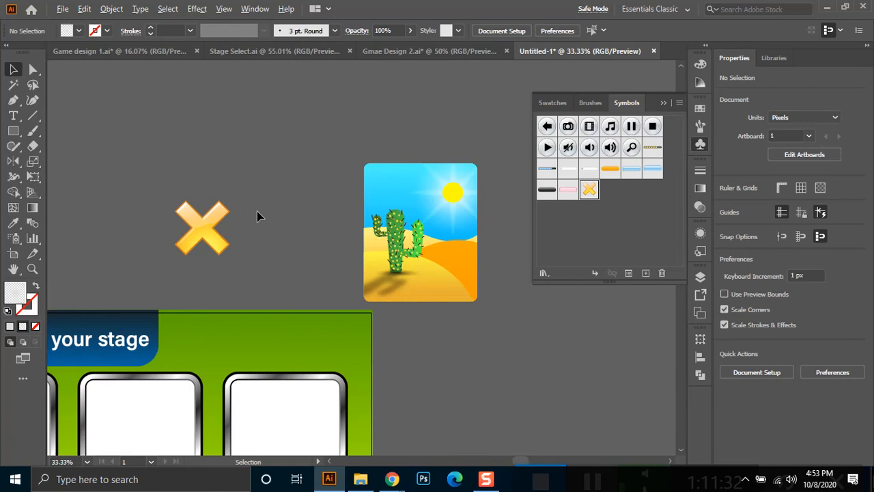
scroll(257, 217, up, 2)
scroll(303, 243, up, 2)
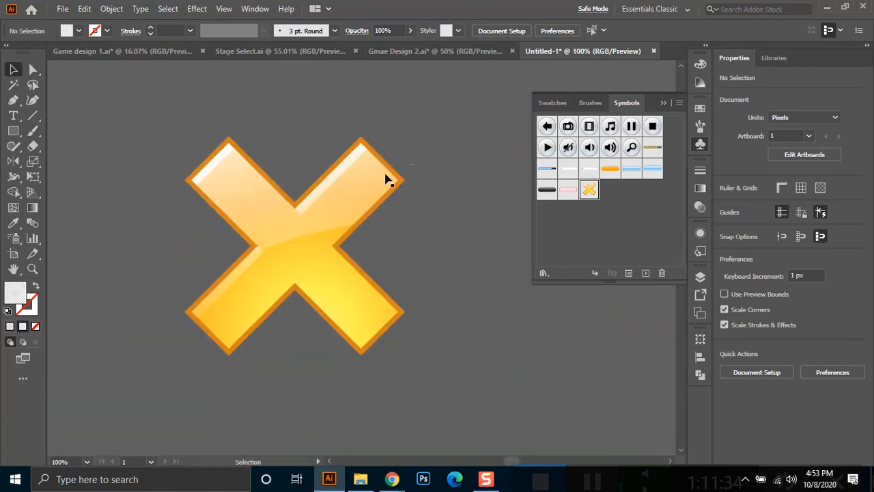
drag(412, 146, 175, 360)
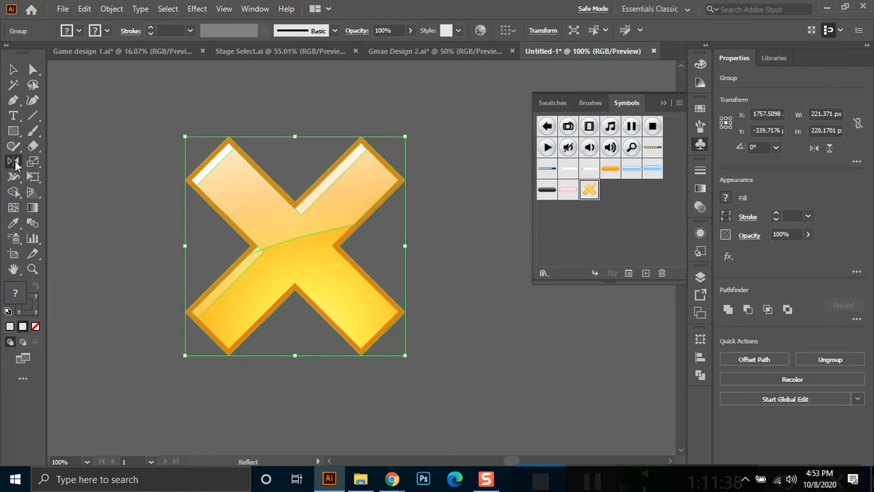
click(17, 164)
click(54, 162)
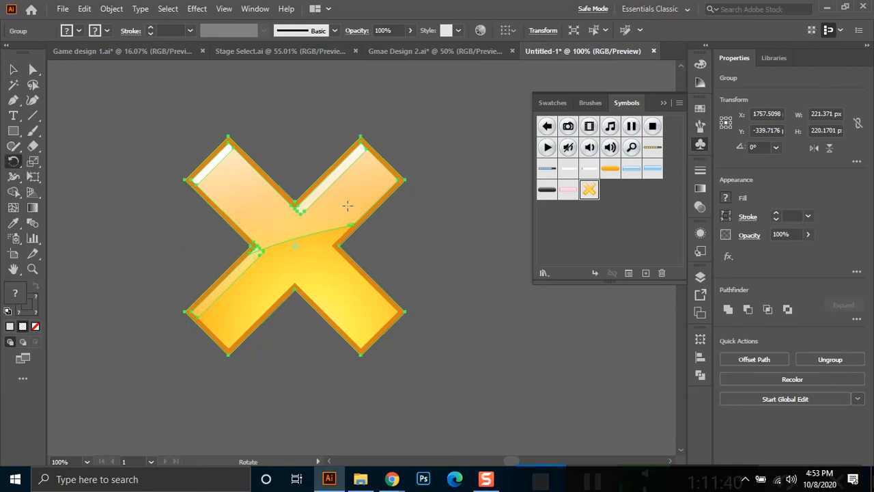
drag(350, 174, 390, 250)
click(9, 69)
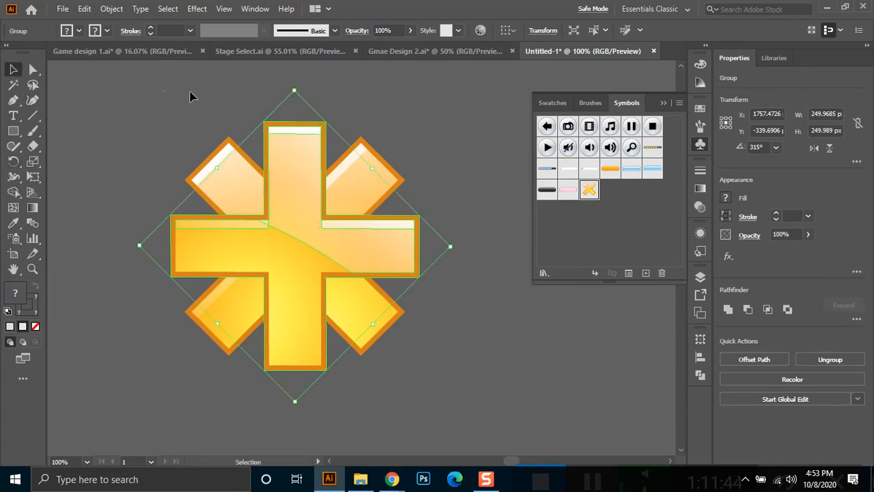
Try deleting the outlined gradient shape of the upright cross, and undo the deletion.
click(163, 91)
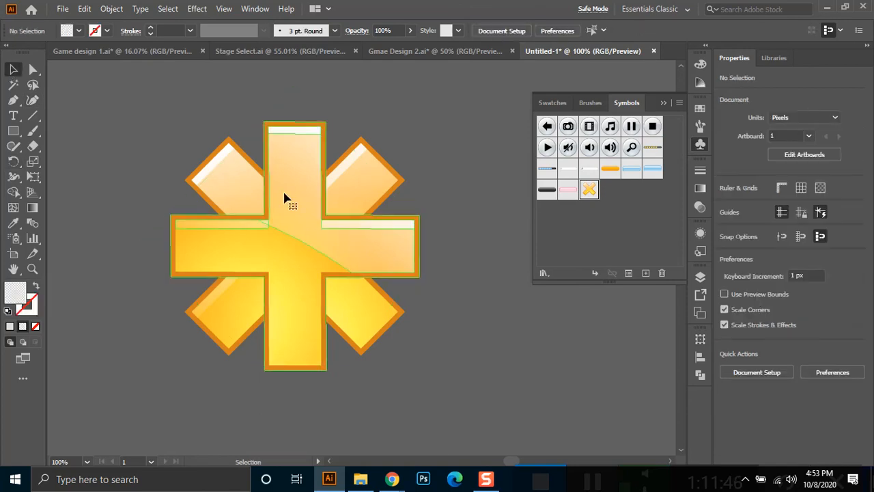
click(240, 206)
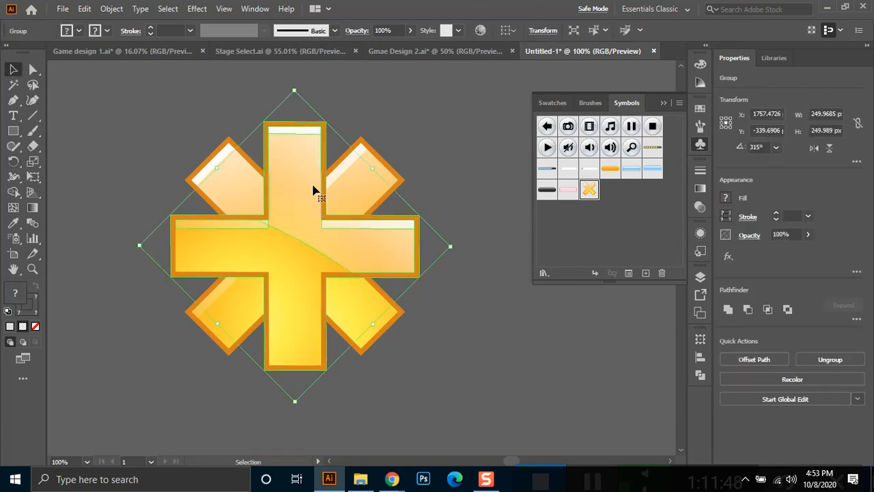
click(391, 131)
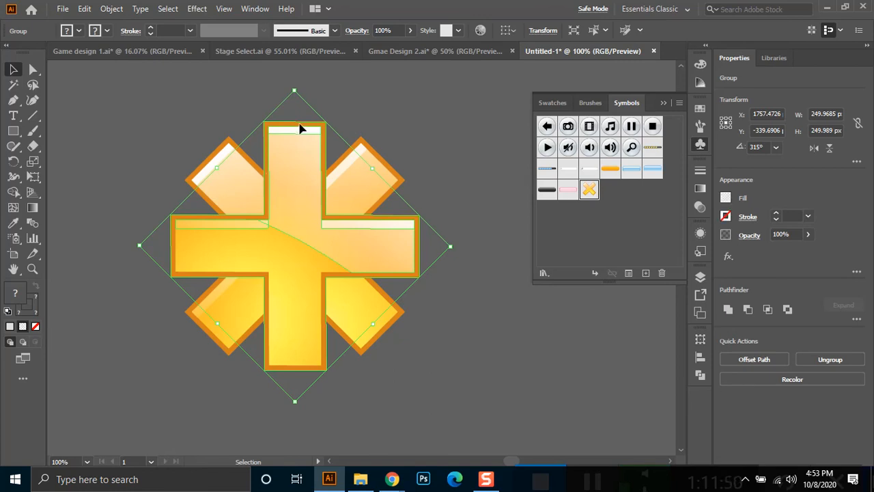
key(a)
click(324, 124)
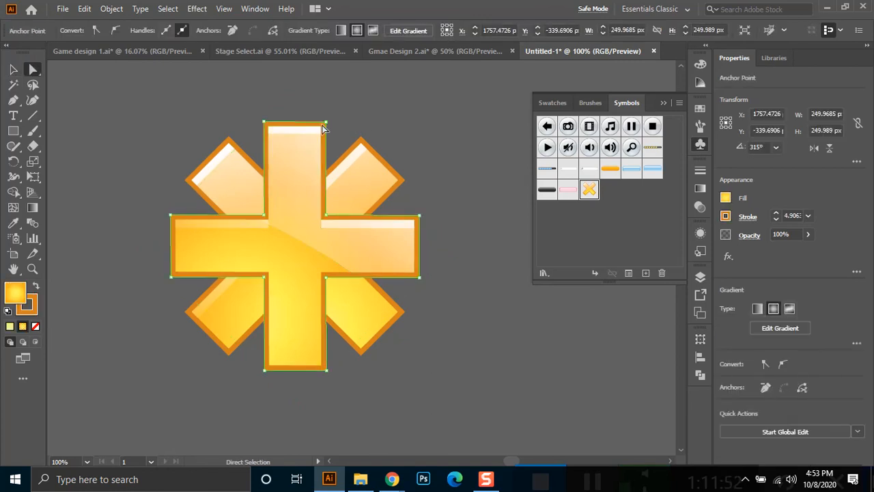
drag(326, 140, 325, 140)
key(ctrl)
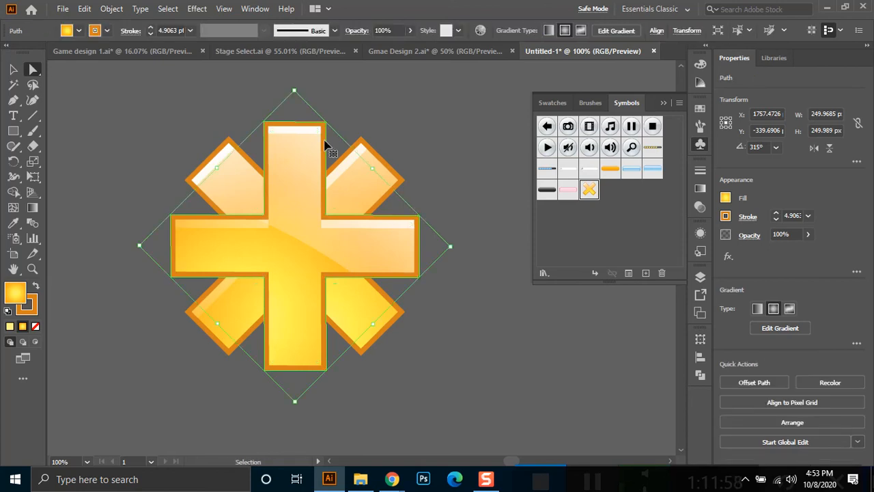
key(Delete)
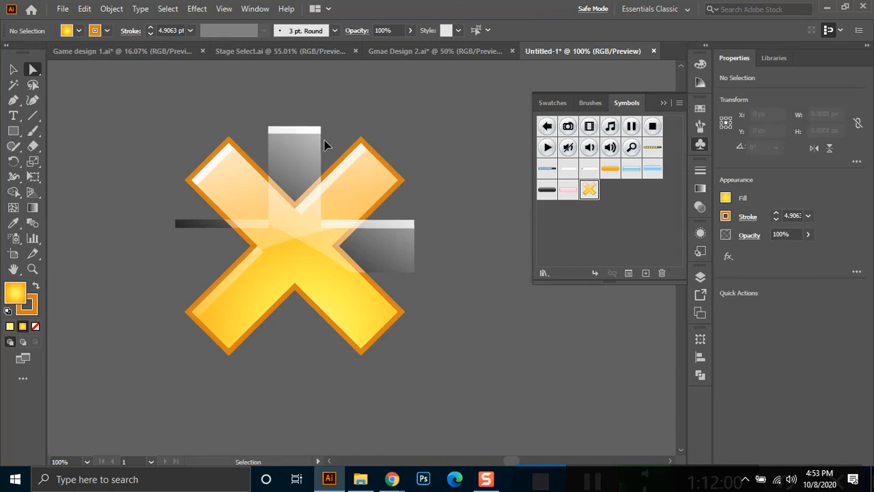
key(ctrl+z)
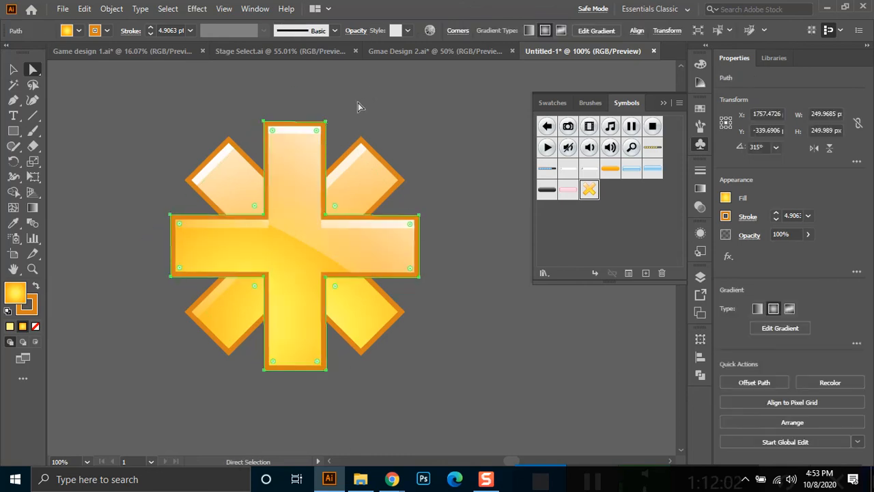
Try Expand Appearance on the upright cross's outlined gradient shape.
click(358, 106)
click(325, 145)
click(298, 171)
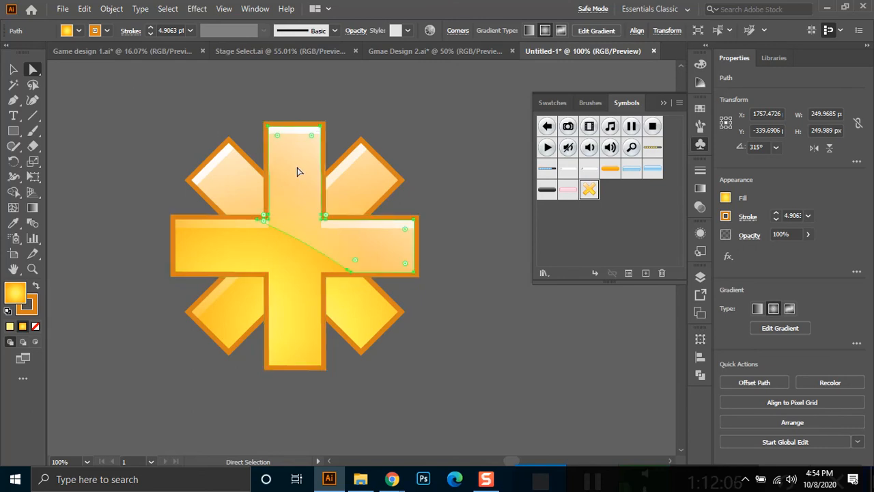
click(289, 129)
scroll(287, 142, up, 1)
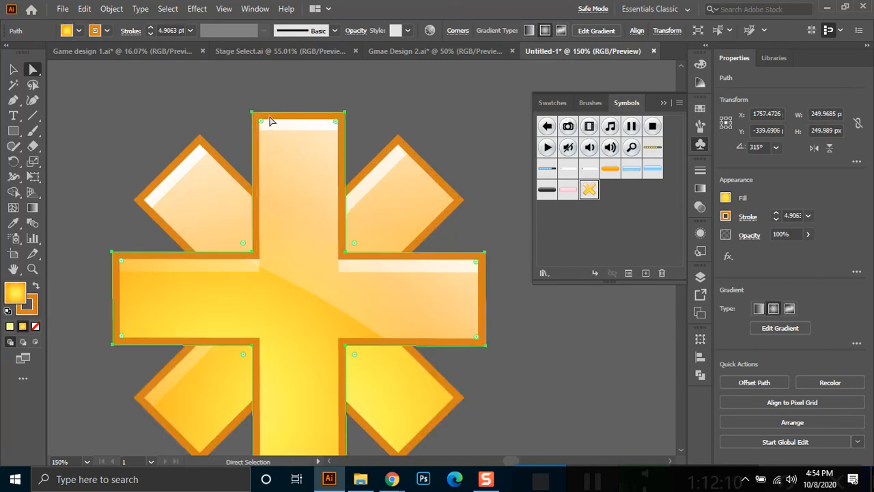
click(112, 8)
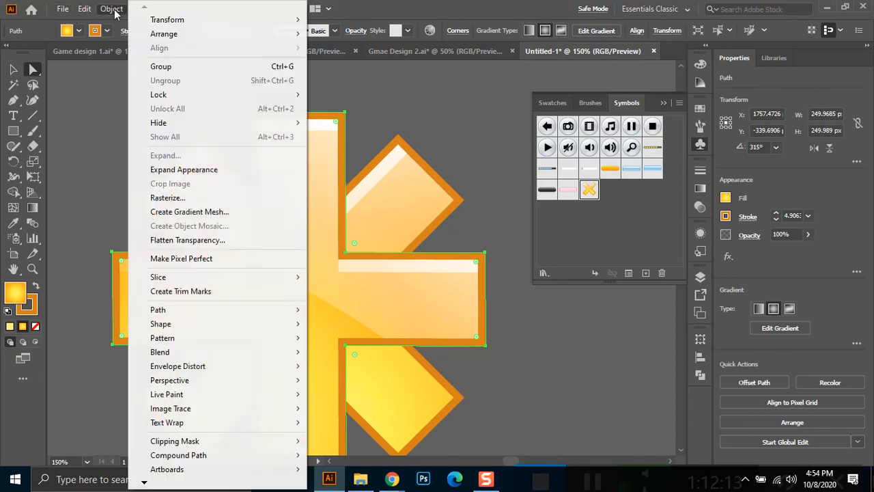
click(201, 170)
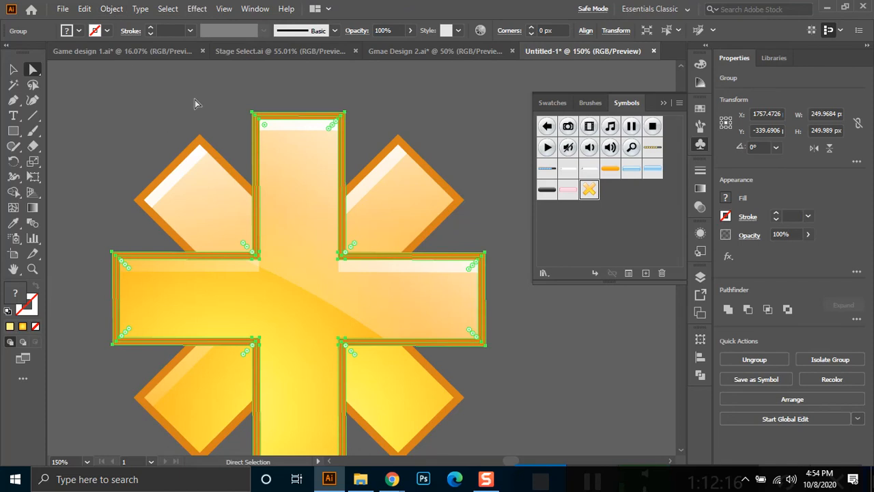
Try picking out the orange border and inner fill of the expanded cross separately, and undo the expansion.
key(ctrl+shift+a)
click(280, 122)
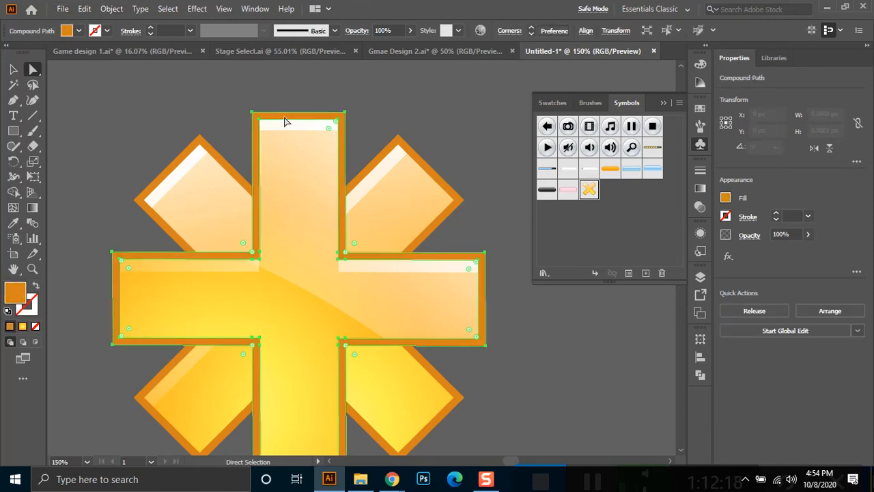
drag(294, 119, 355, 246)
key(a)
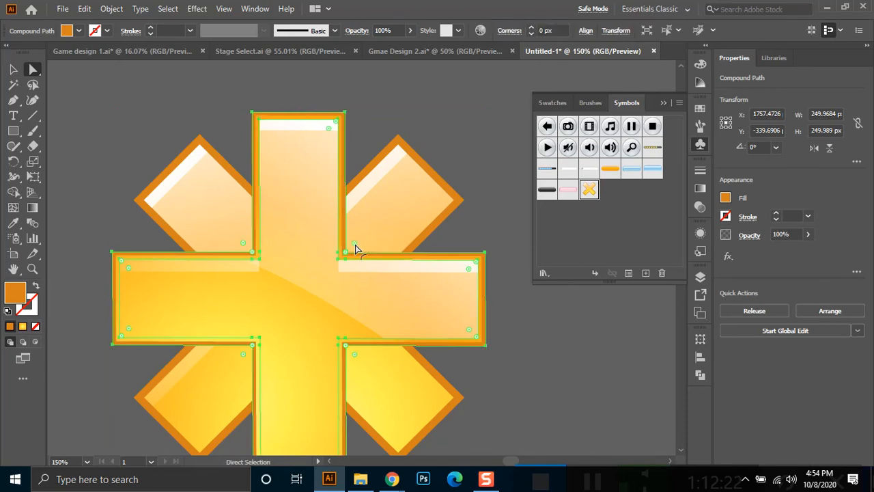
scroll(302, 123, up, 2)
click(301, 113)
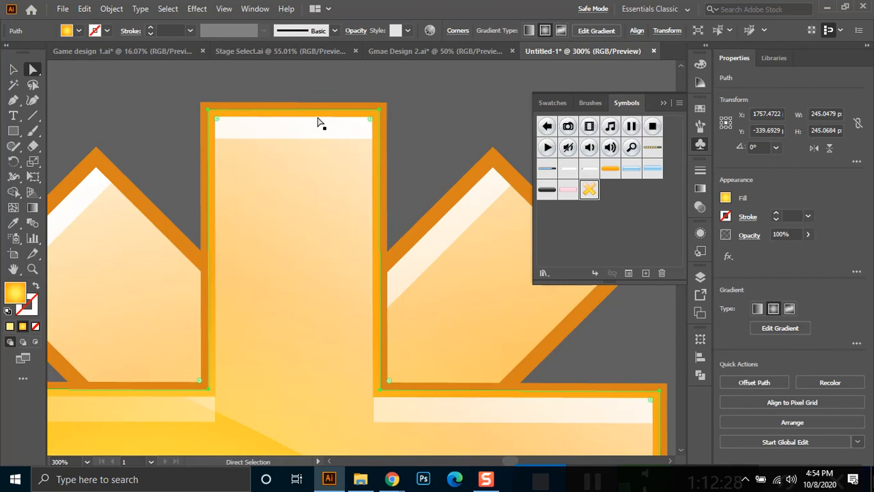
click(423, 188)
scroll(413, 194, down, 2)
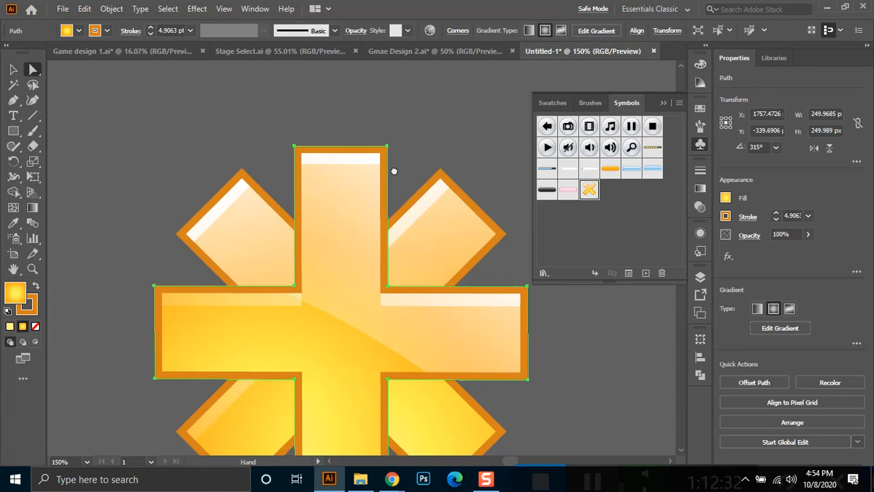
scroll(338, 240, down, 1)
drag(373, 239, 363, 257)
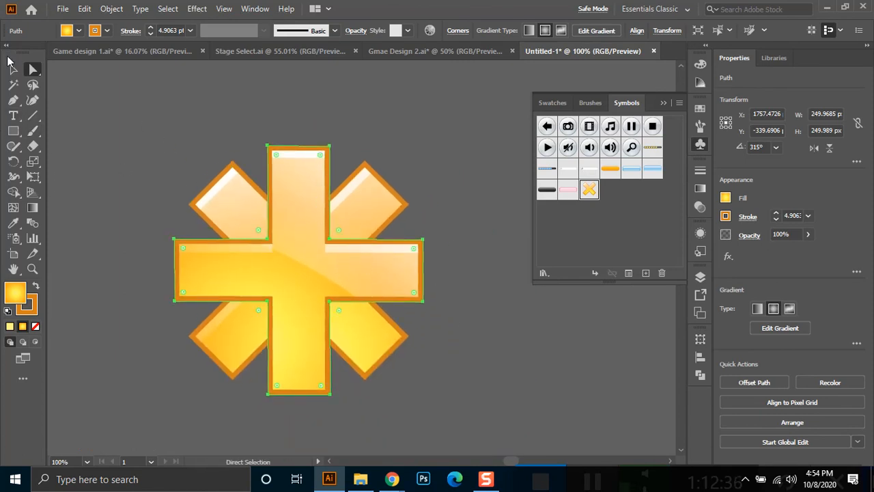
Draw a circle with the cross's gold gradient and orange outline, centre it over the crosses, and resize it to about 93 px.
click(13, 69)
click(369, 346)
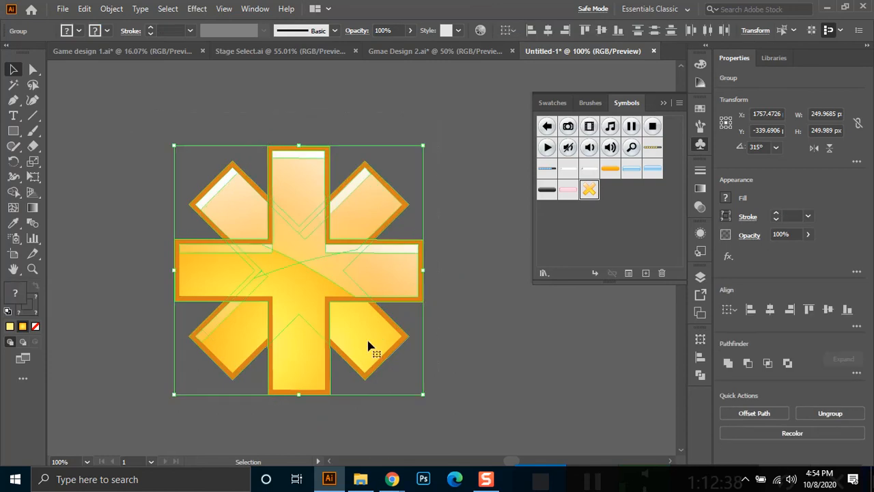
click(14, 131)
click(71, 161)
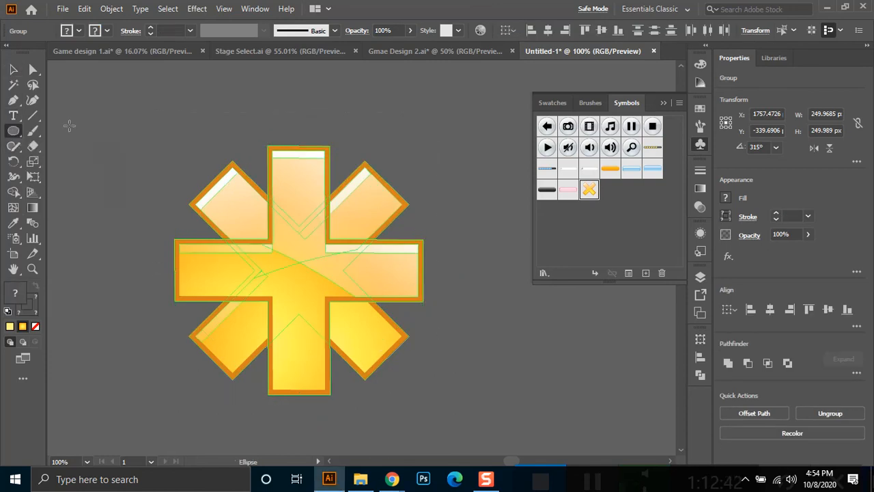
key(v)
click(80, 162)
click(14, 130)
drag(78, 91, 166, 182)
click(15, 71)
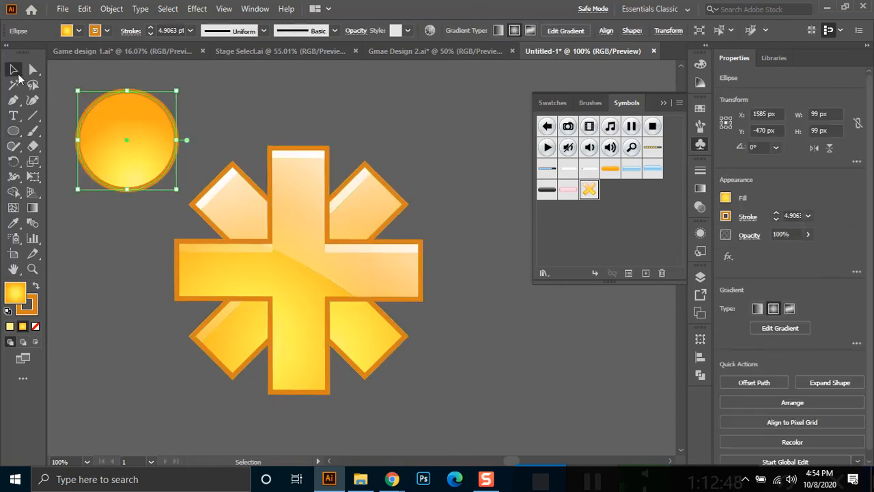
drag(125, 136, 296, 266)
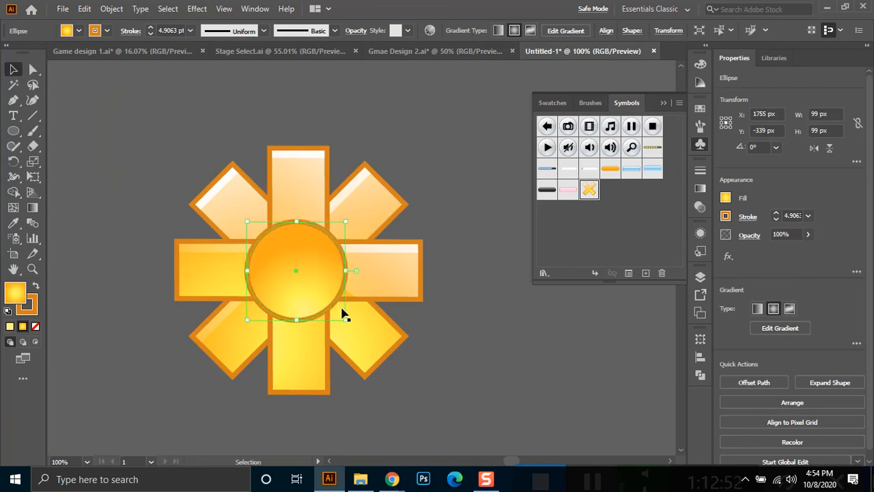
drag(346, 319, 343, 313)
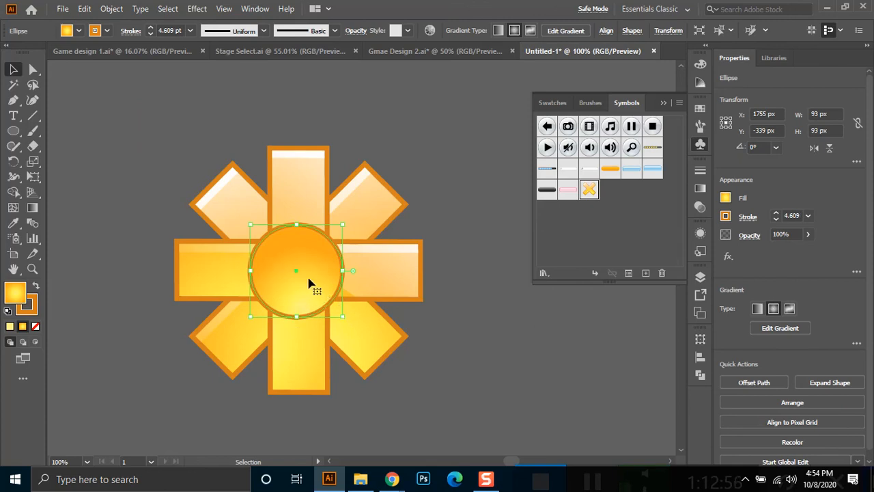
Duplicate the central circle in place and enlarge the copy to about 231 px in diameter.
key(a)
key(v)
drag(344, 317, 421, 367)
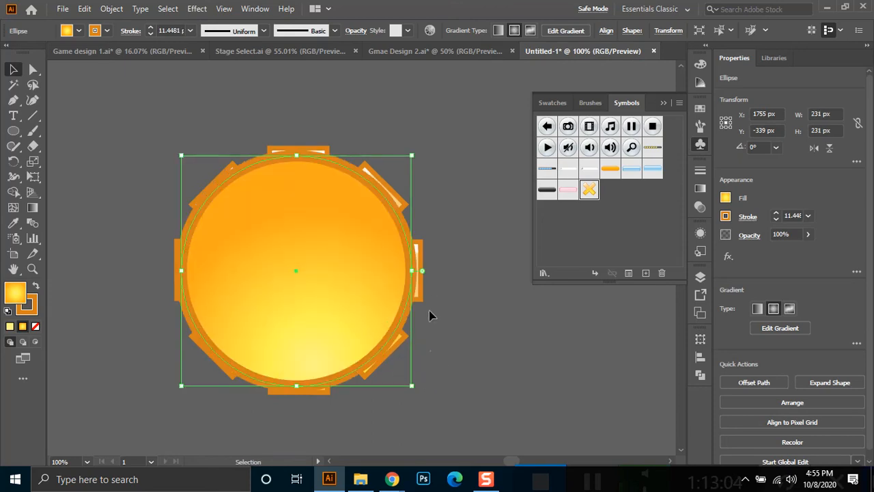
Set the large circle's stroke weight to 5 pt.
click(171, 32)
text(10)
key(Return)
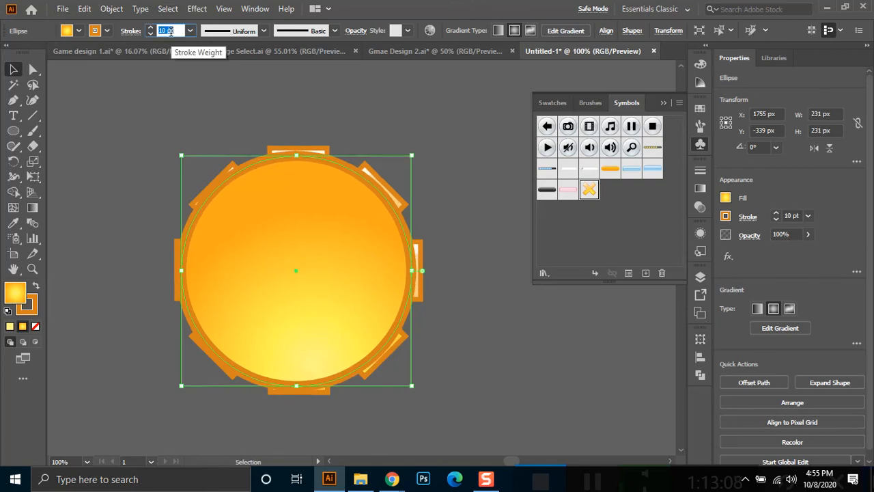
text(0.25)
key(Return)
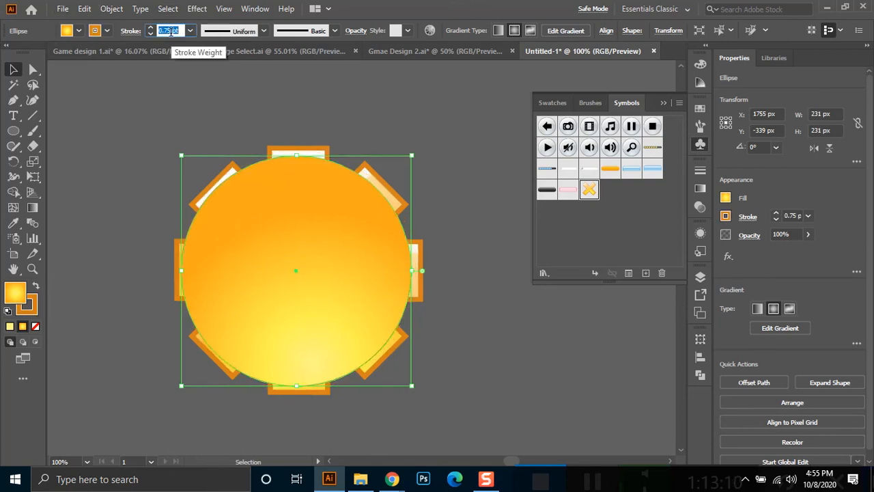
text(10)
key(Return)
text(5)
key(Return)
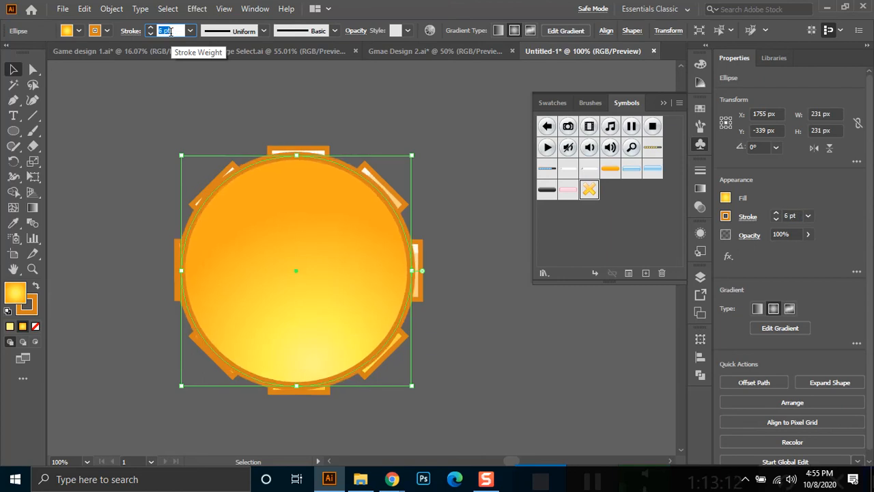
key(Up)
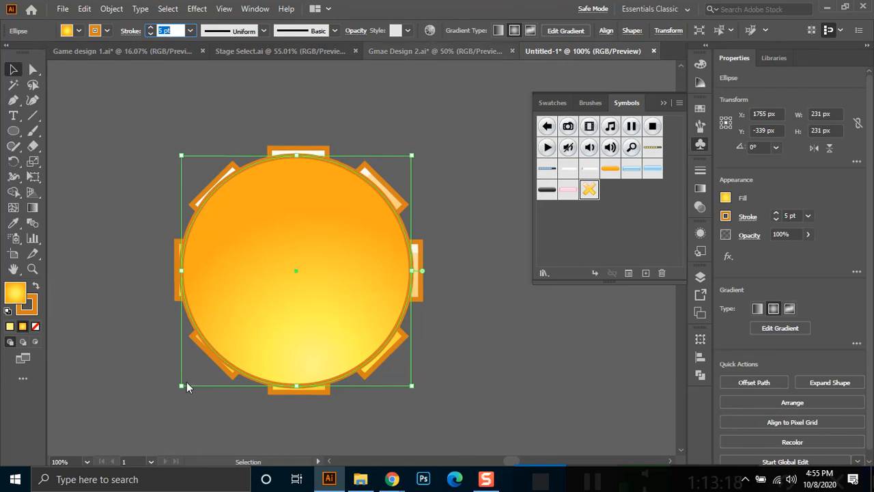
Select all the artwork and cut away the cross arms sticking out beyond the large circle with the Shape Builder tool.
key(ctrl+a)
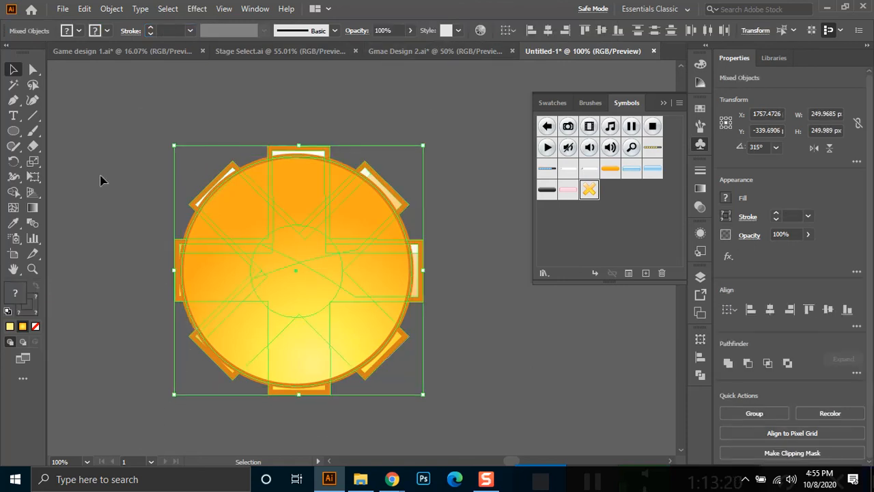
click(13, 192)
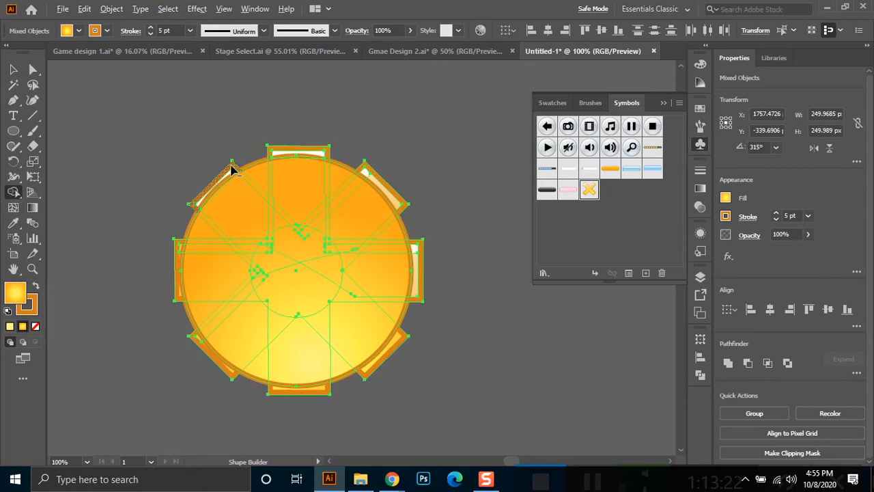
alt+drag(194, 210, 198, 196)
alt+drag(266, 157, 294, 151)
alt+drag(376, 182, 382, 188)
mouse_move(414, 241)
alt+mouse_down()
mouse_move(416, 335)
mouse_move(387, 345)
mouse_move(356, 398)
mouse_move(310, 389)
mouse_move(266, 400)
mouse_move(228, 369)
alt+mouse_up()
alt+drag(179, 304, 174, 281)
click(15, 72)
click(166, 94)
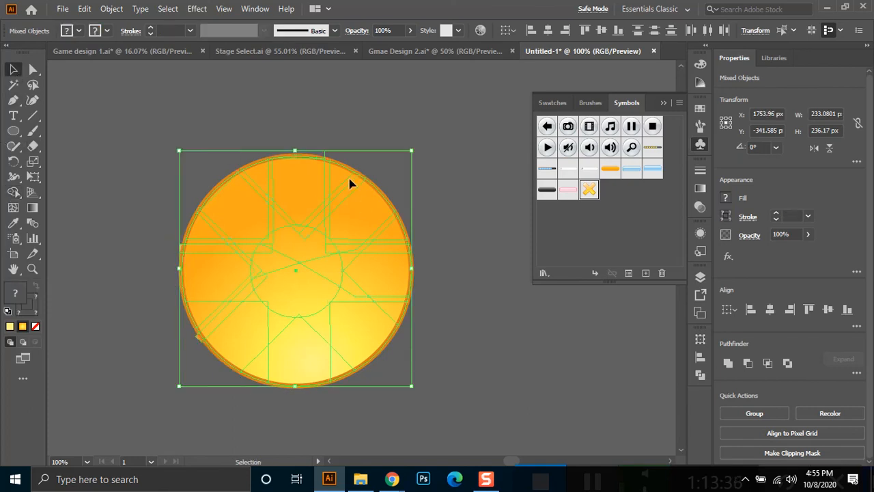
Remove the small leftover slivers outside the large circle's edge with the Shape Builder tool.
click(308, 187)
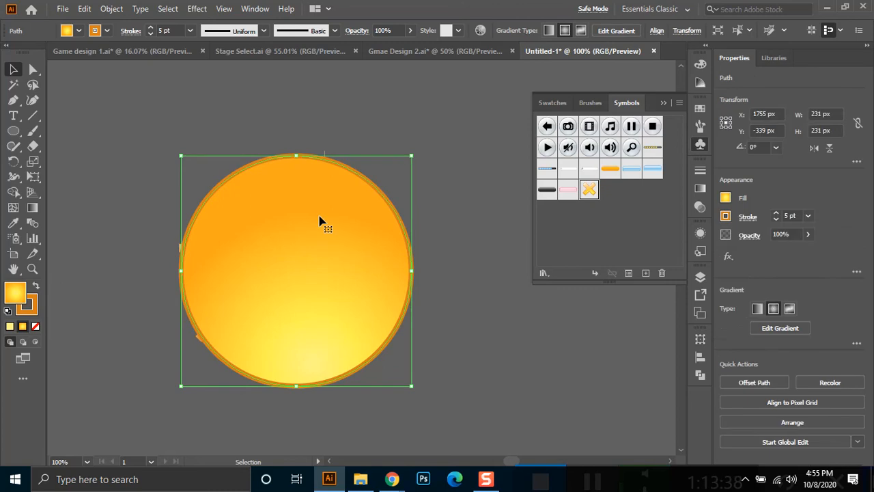
drag(387, 114, 180, 379)
click(15, 194)
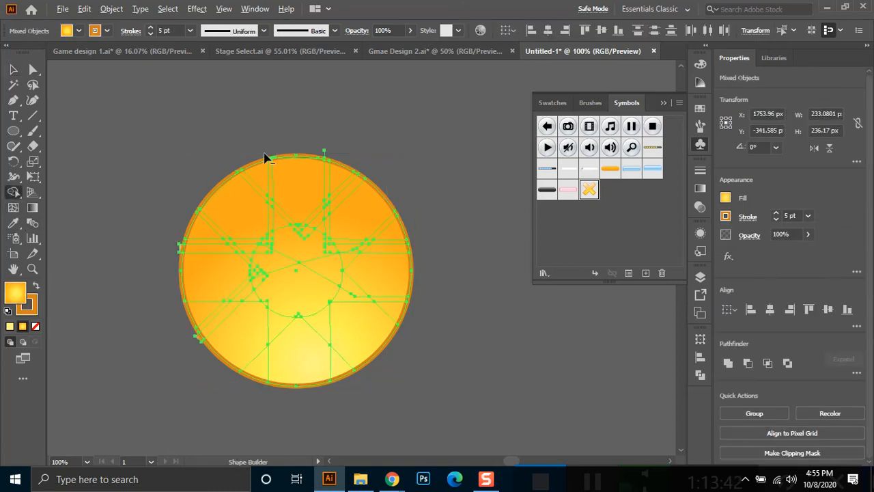
click(33, 269)
drag(316, 130, 351, 195)
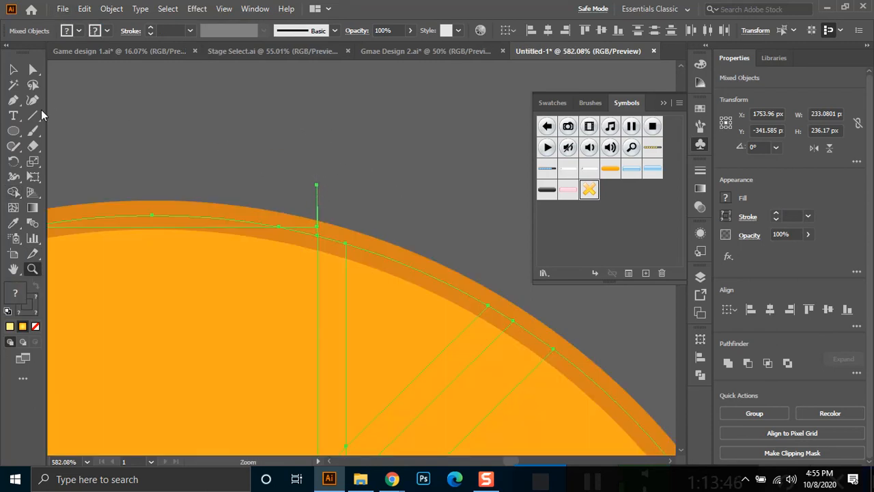
click(14, 192)
drag(313, 201, 354, 222)
mouse_move(252, 267)
mouse_down()
mouse_move(468, 155)
mouse_move(503, 153)
mouse_up()
mouse_move(156, 230)
mouse_down()
mouse_move(384, 188)
mouse_move(361, 149)
mouse_move(378, 130)
mouse_up()
drag(234, 321, 289, 176)
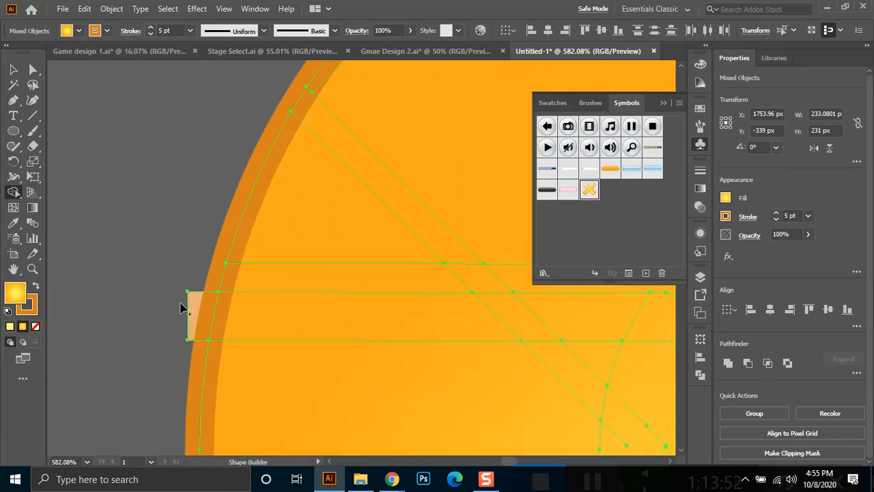
alt+click(190, 304)
drag(236, 409, 276, 152)
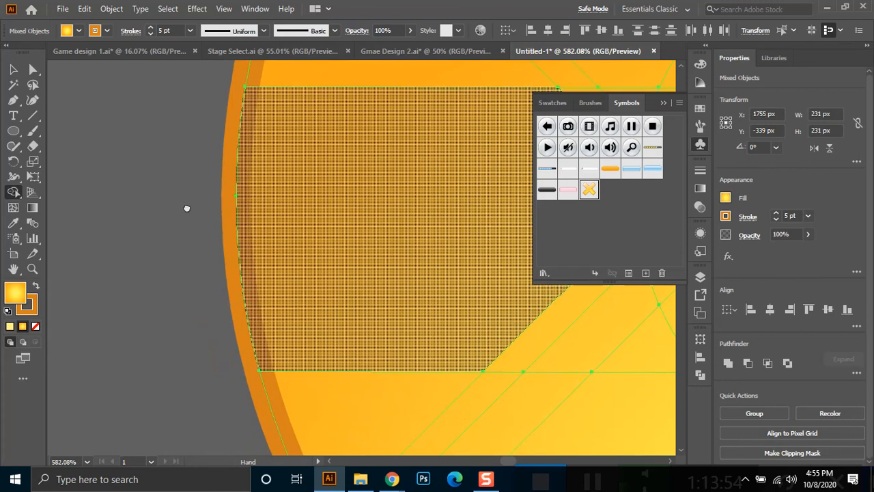
drag(368, 416, 204, 180)
alt+click(165, 349)
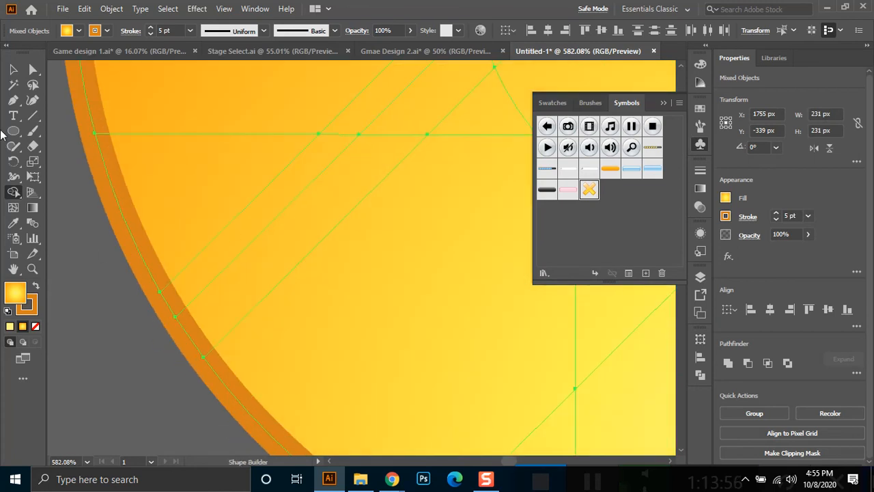
Delete the large circle covering the trimmed crosses.
key(v)
key(ctrl+minus)
key(ctrl+minus)
key(ctrl+minus)
drag(481, 159, 394, 345)
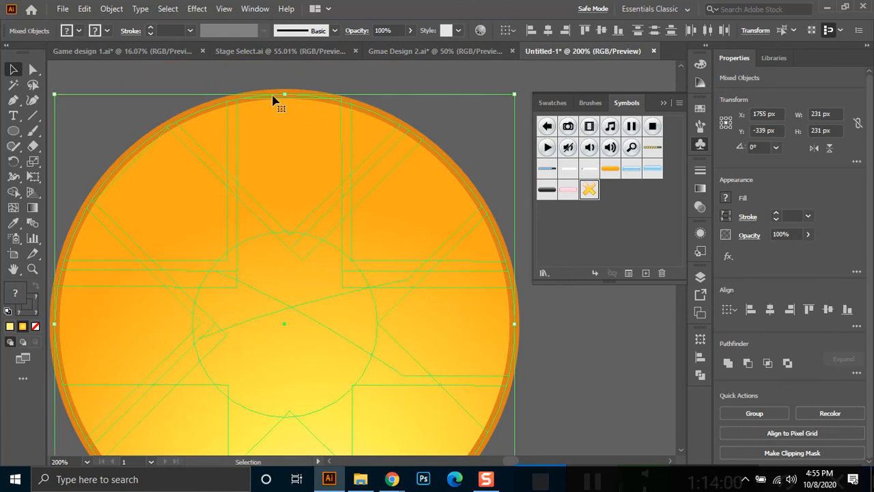
click(34, 68)
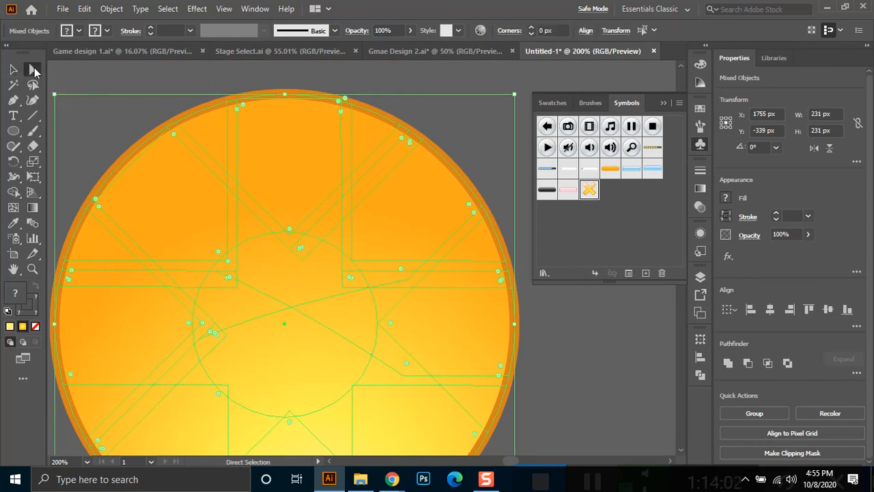
click(172, 88)
click(186, 190)
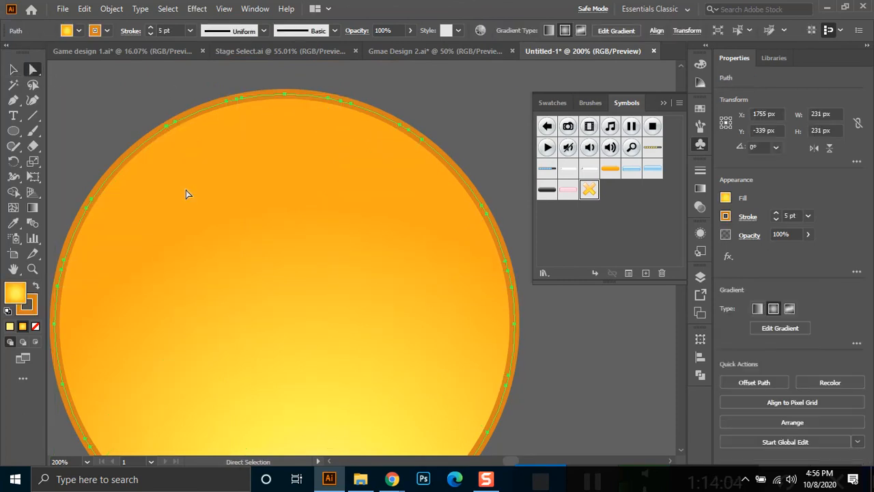
key(Delete)
scroll(196, 180, down, 2)
scroll(196, 185, down, 2)
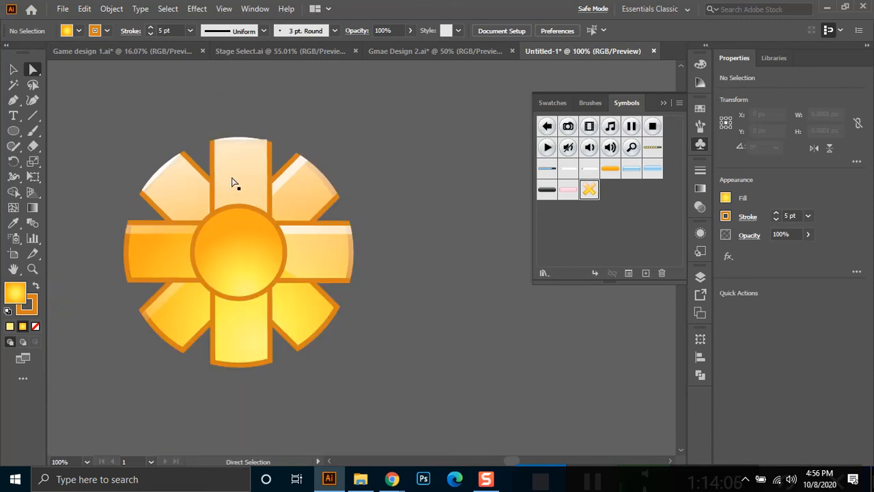
Delete the trimmed crosses and their central circle, leaving the canvas area empty.
key(v)
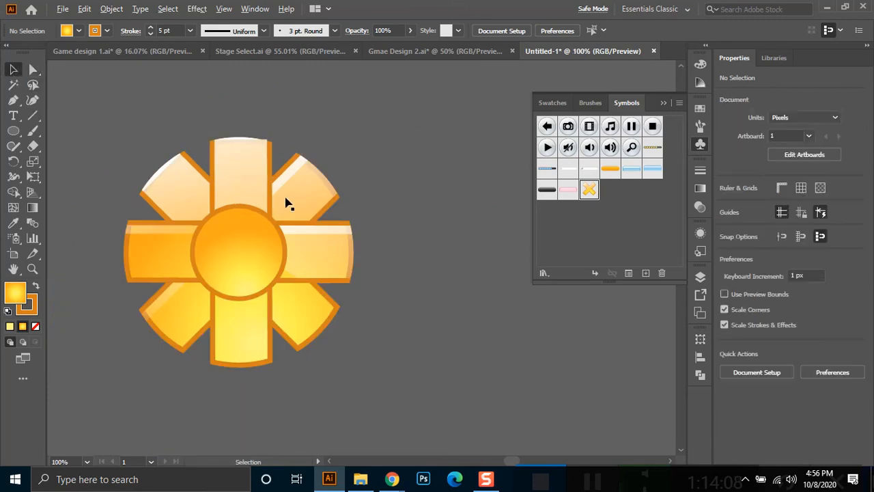
click(258, 239)
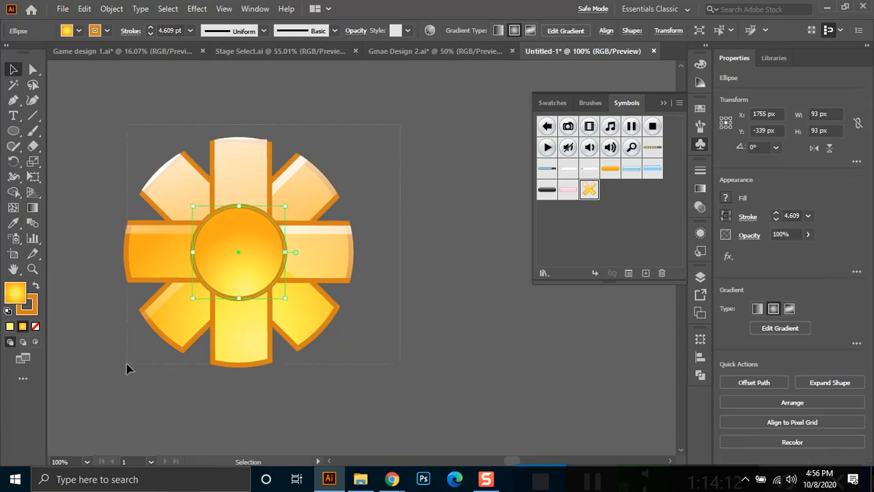
click(157, 302)
key(Delete)
Draw a tall vertical rectangle about 64 px wide and 278 px high.
click(13, 131)
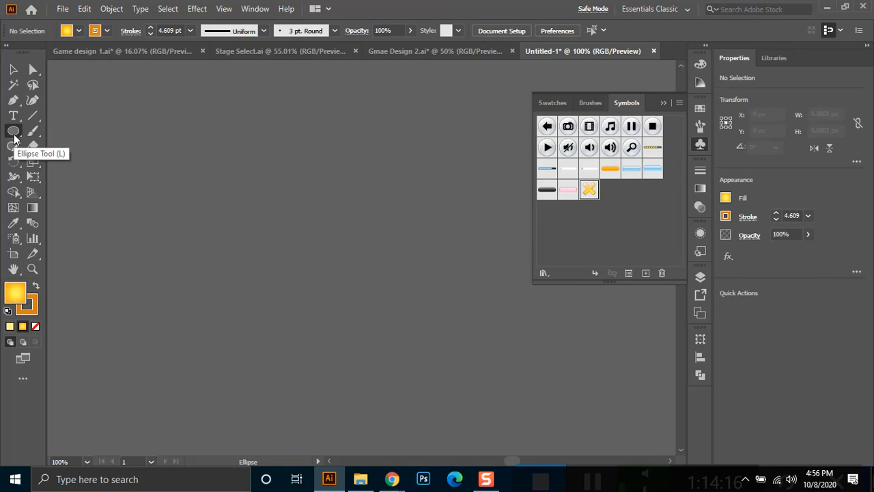
right_click(14, 133)
click(75, 131)
drag(253, 130, 316, 407)
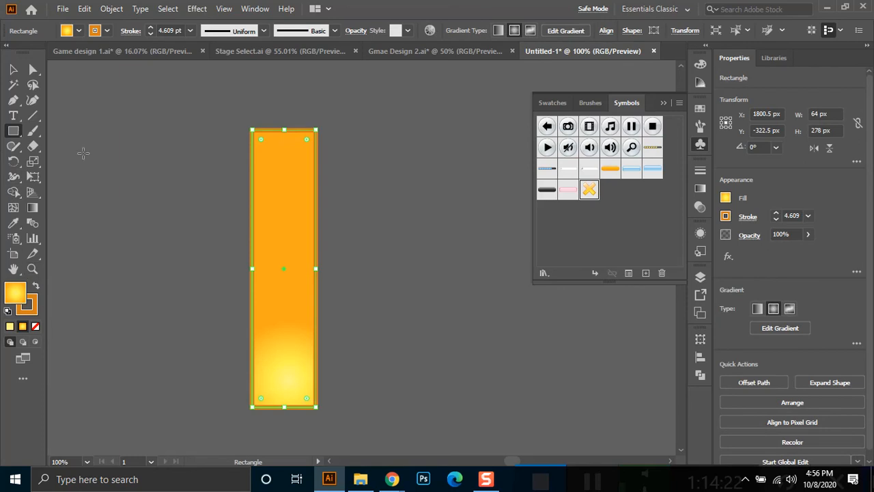
Remove the rectangle's stroke and give it a solid orange fill.
click(101, 32)
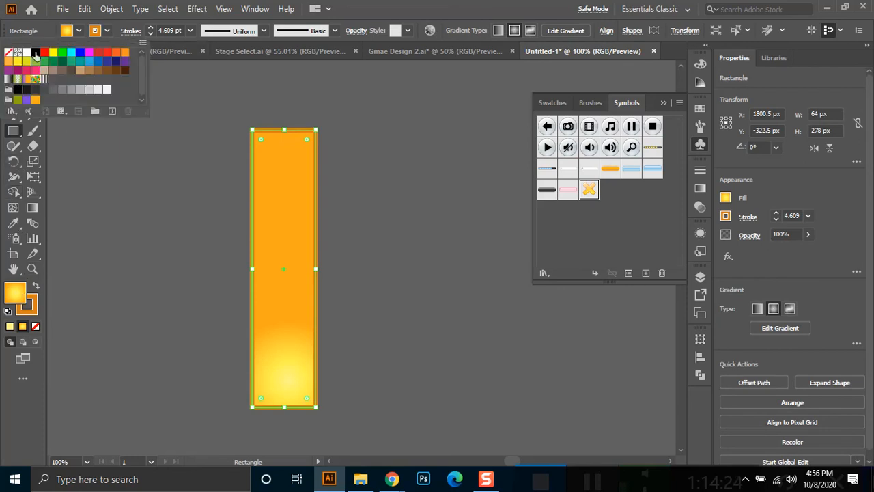
click(9, 53)
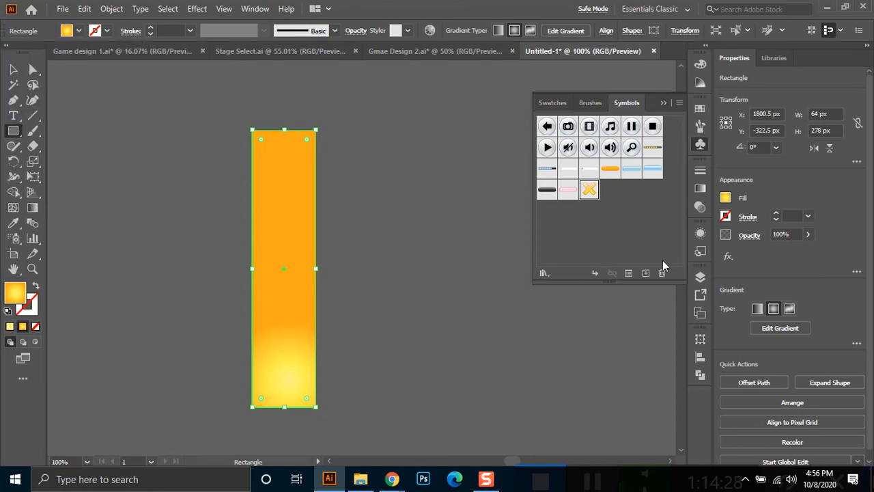
click(78, 31)
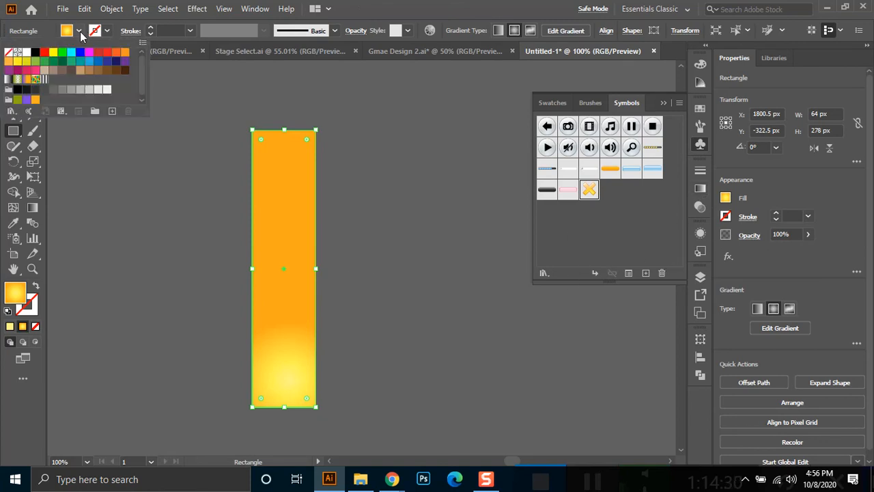
click(116, 55)
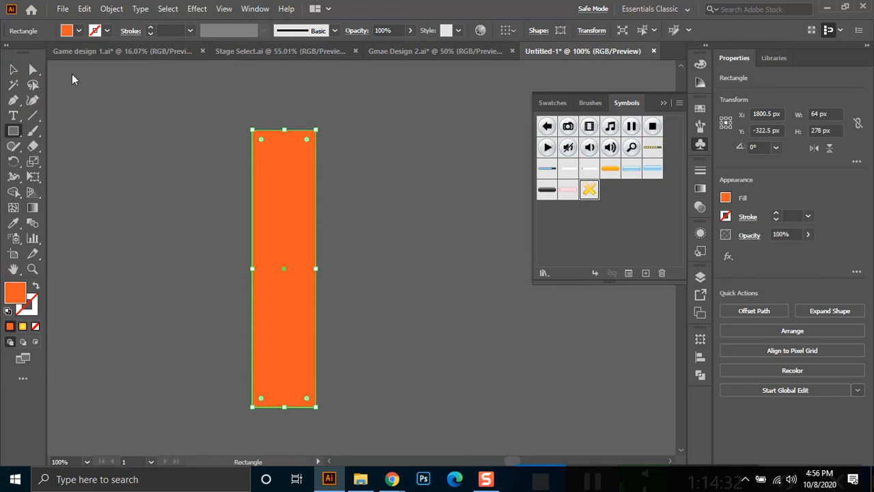
Make copies of the rectangle rotated about its centre in 45° increments to form an eight-armed shape.
click(14, 162)
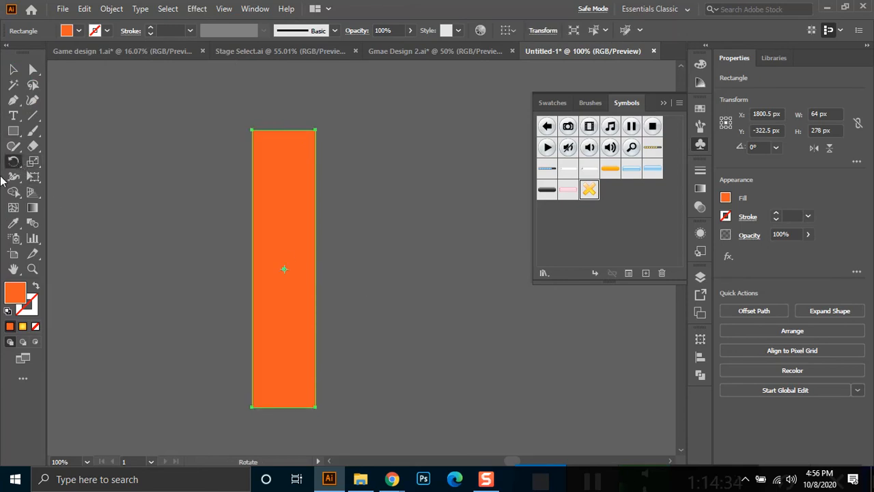
drag(298, 166, 389, 275)
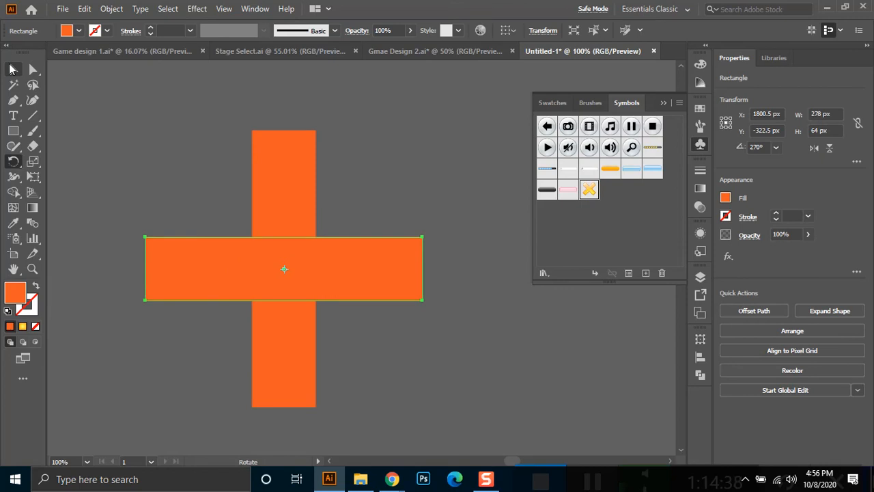
key(ctrl+z)
drag(304, 199, 361, 232)
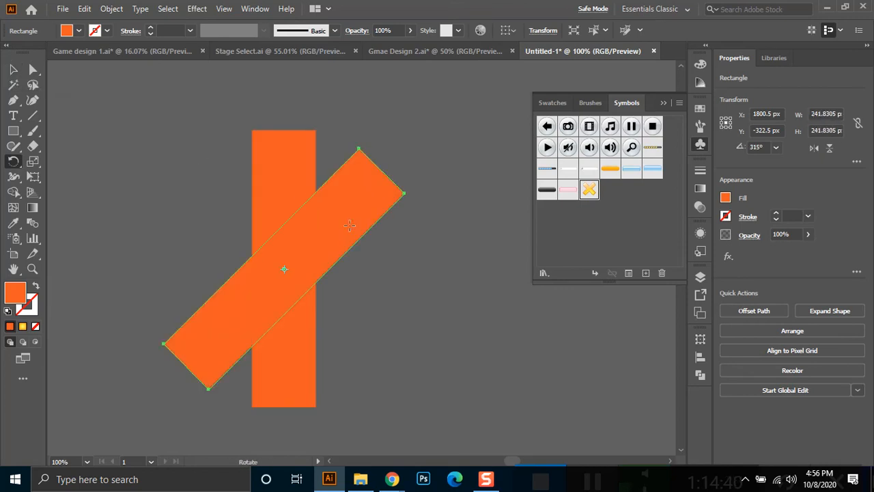
key(ctrl+d)
key(ctrl+d)
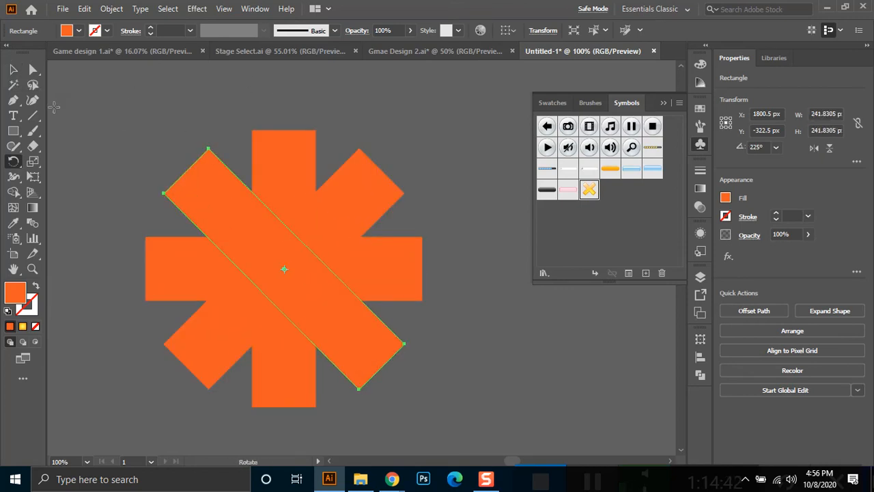
click(13, 69)
key(ctrl+shift+a)
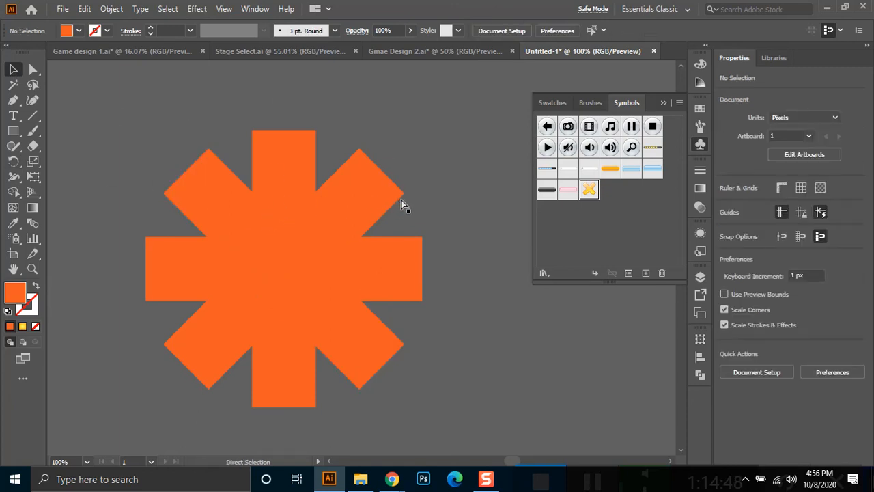
Draw an orange circle about 184 px in diameter over the middle of the eight arms.
click(14, 132)
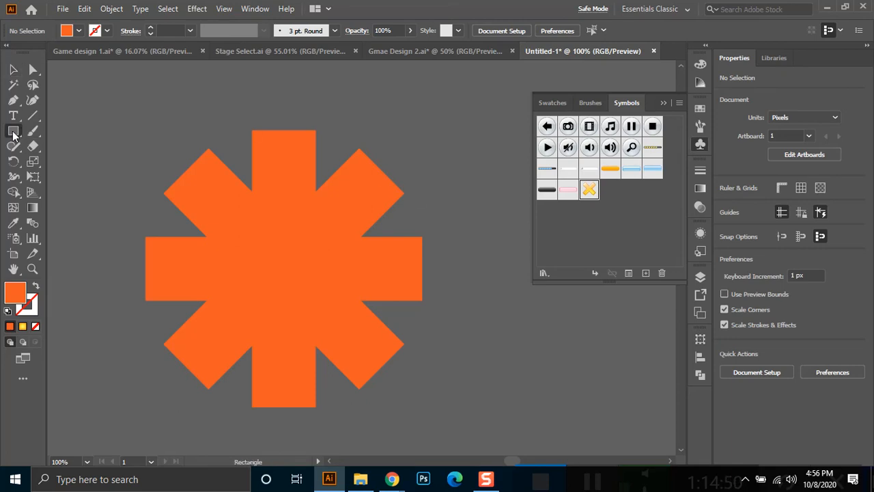
drag(15, 135, 44, 162)
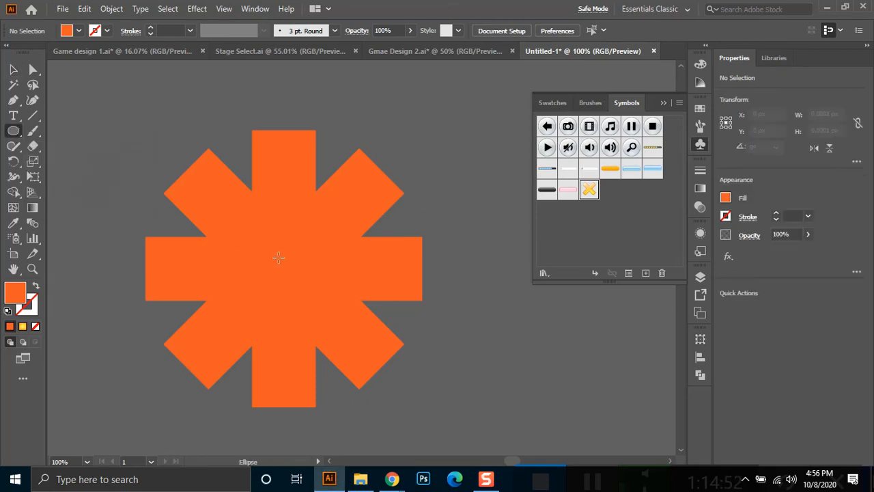
mouse_move(286, 262)
mouse_down()
mouse_move(380, 357)
mouse_move(371, 352)
mouse_up()
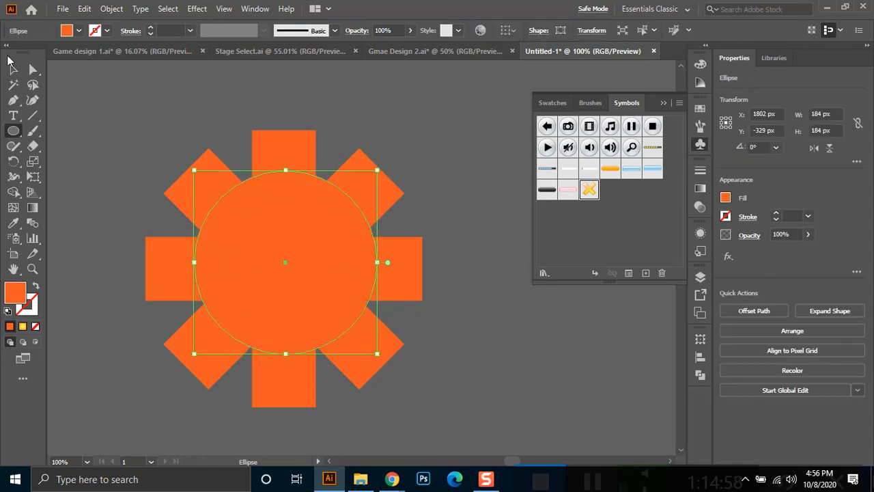
click(13, 68)
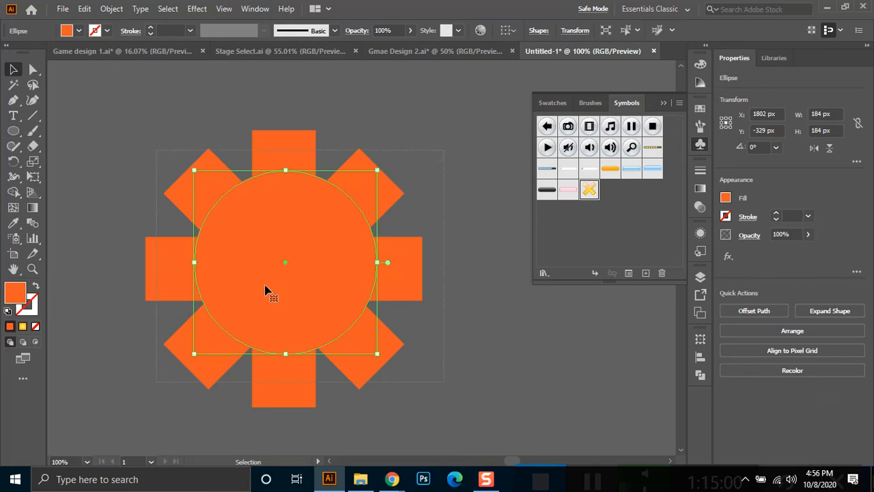
Group the four crossed rectangles into one object.
key(ctrl+a)
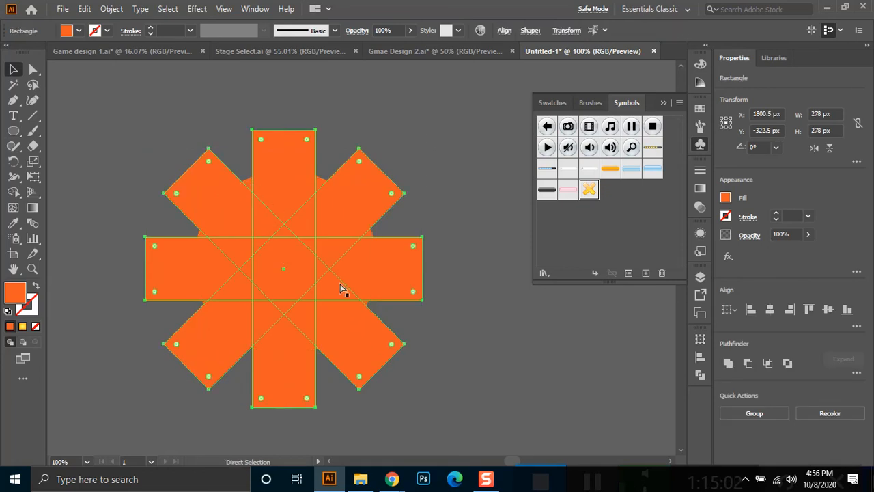
key(ctrl+g)
click(416, 205)
click(368, 233)
Centre the circle horizontally and vertically on the rectangle group, using the group as the key object.
key(ctrl+a)
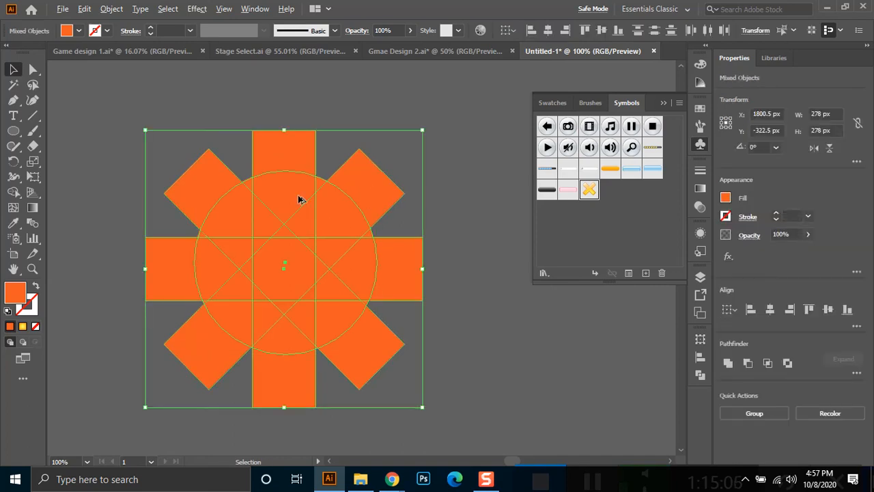
click(293, 153)
click(600, 30)
click(436, 214)
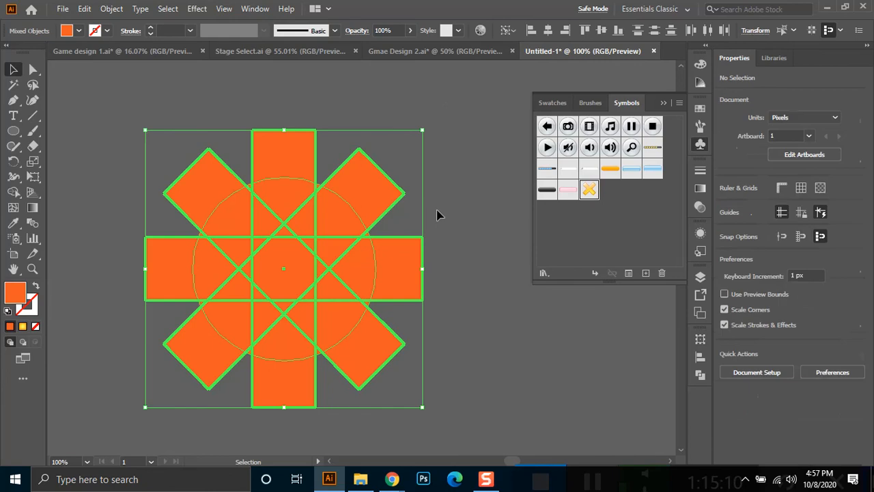
Duplicate the 184 px circle in place, shrink the copy to about 81 px around the same centre, and fill it black.
click(329, 243)
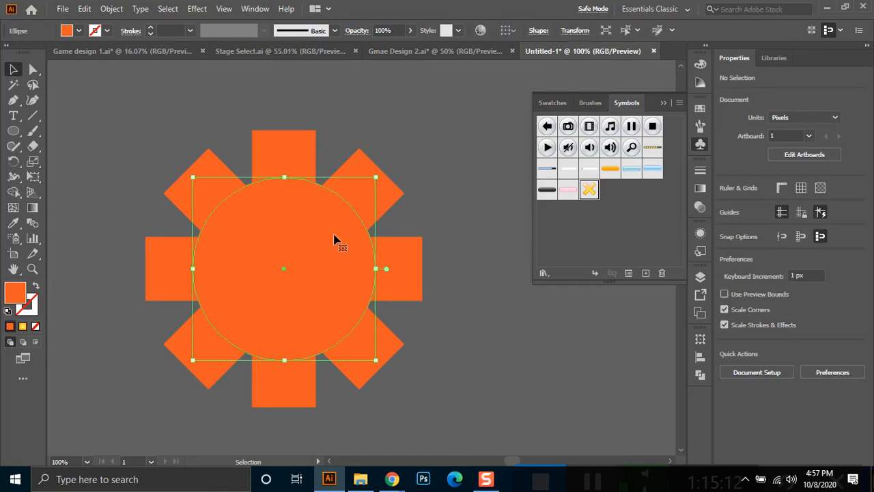
key(v)
drag(373, 360, 325, 322)
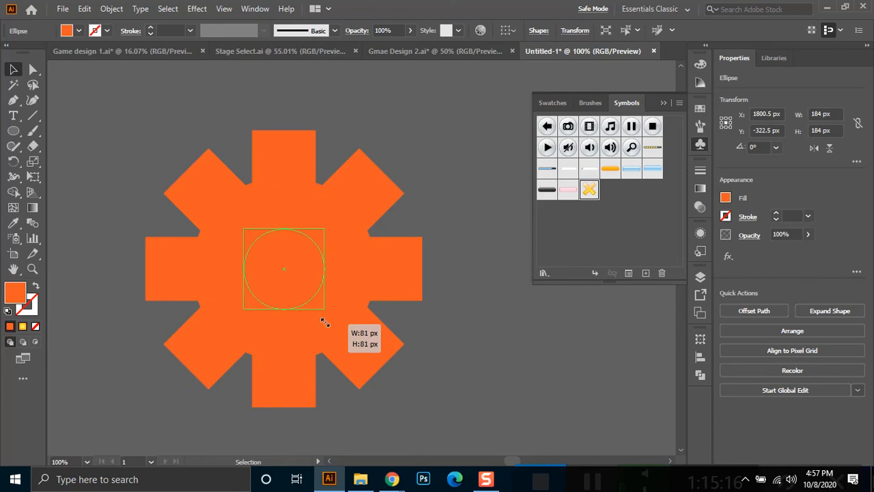
click(66, 30)
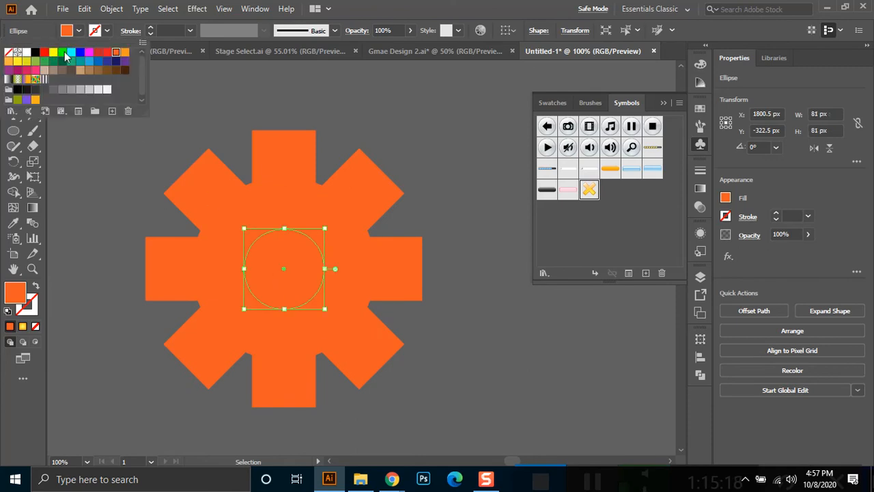
click(34, 53)
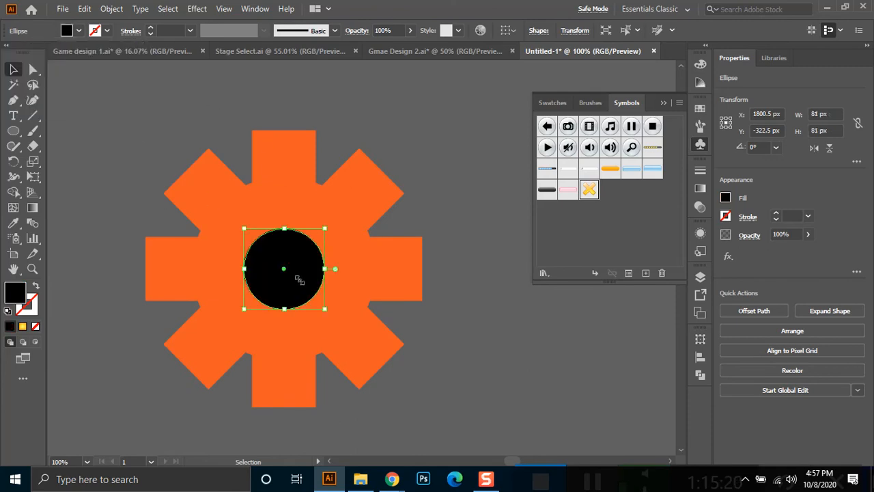
key(ctrl+shift+a)
Duplicate the 184 px orange circle in place and enlarge the copy to about 257 px around the same centre.
click(277, 216)
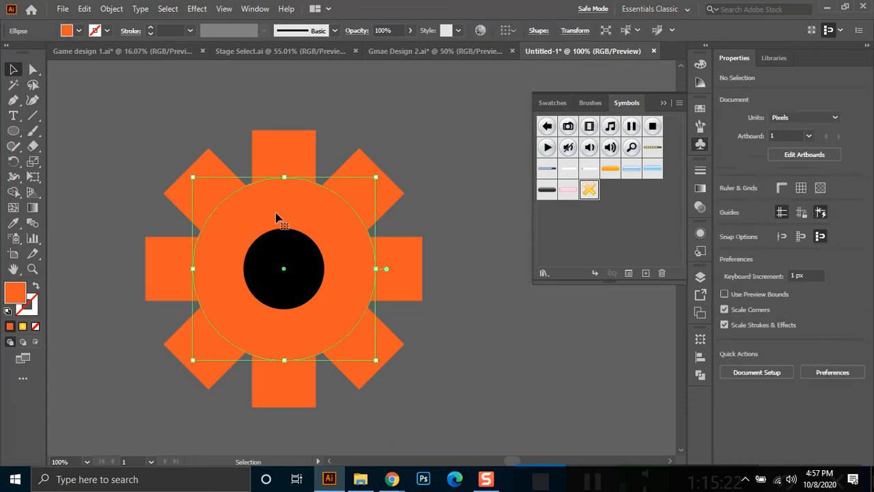
key(ctrl)
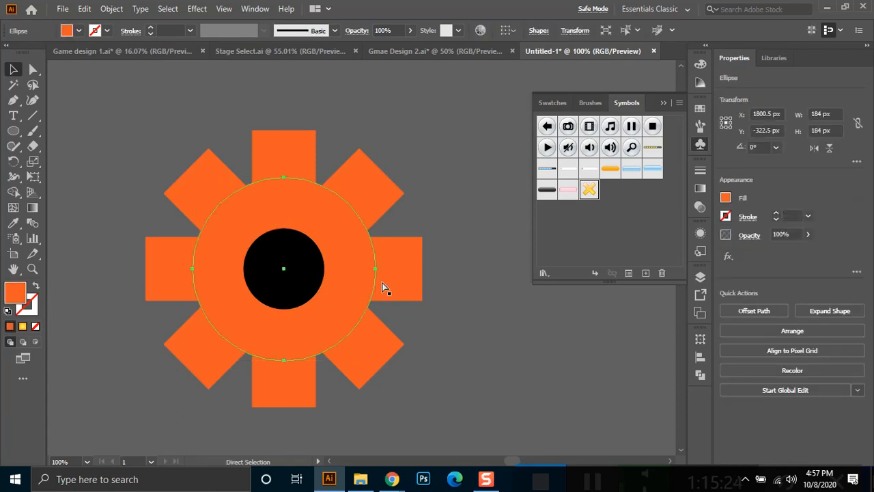
drag(375, 361, 412, 400)
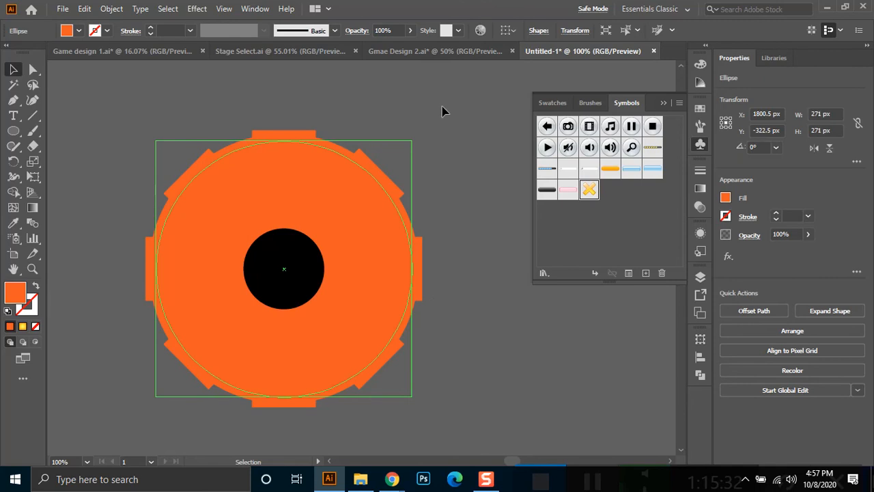
Trim off all eight arm tips extending beyond the 257 px circle with the Shape Builder.
key(ctrl+a)
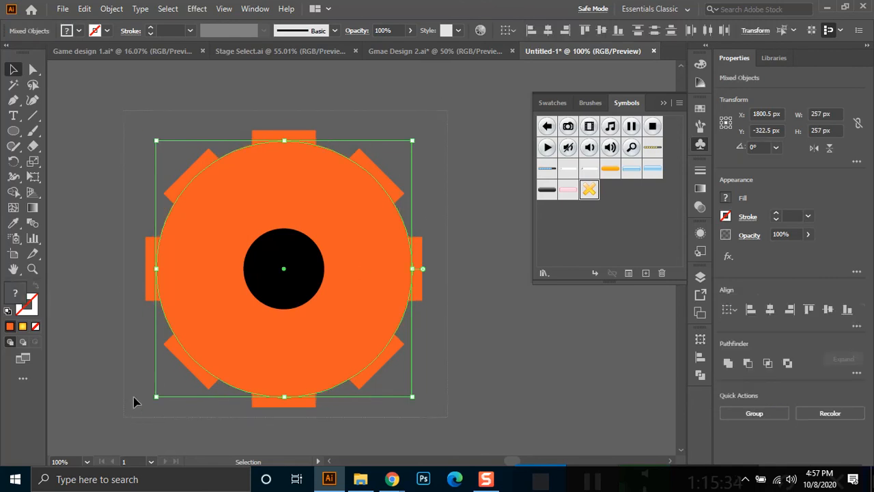
click(15, 194)
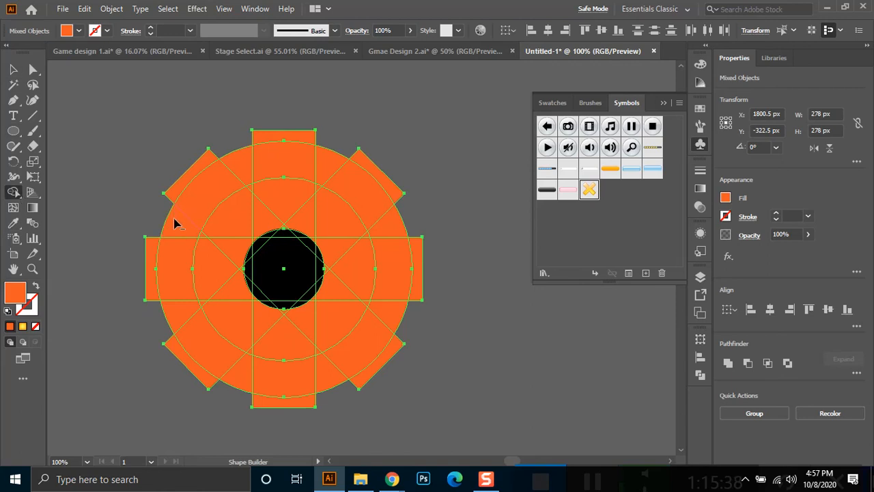
drag(198, 172, 275, 137)
drag(355, 151, 362, 155)
drag(416, 232, 421, 265)
drag(402, 339, 393, 357)
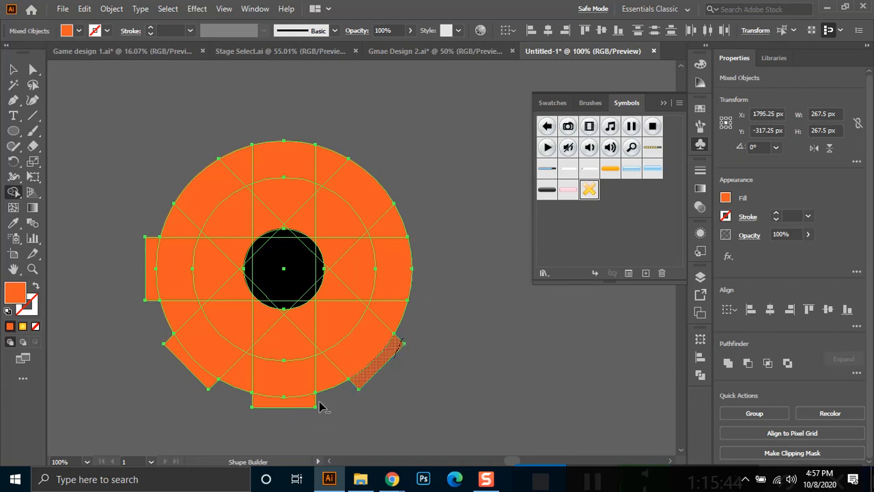
drag(320, 405, 280, 409)
mouse_move(215, 390)
mouse_down()
mouse_move(164, 344)
mouse_move(151, 315)
mouse_move(68, 220)
mouse_up()
click(14, 74)
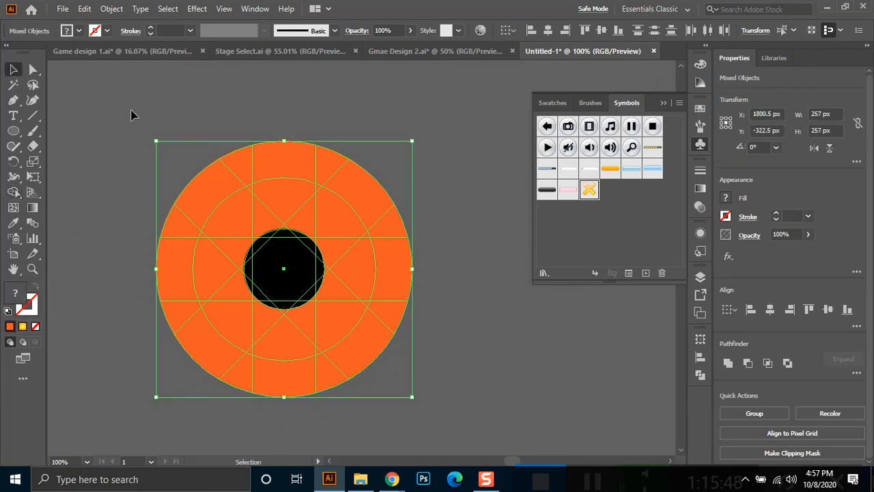
Delete the 257 px outer circle, keeping the arms with rounded ends.
key(ctrl+shift+a)
click(177, 267)
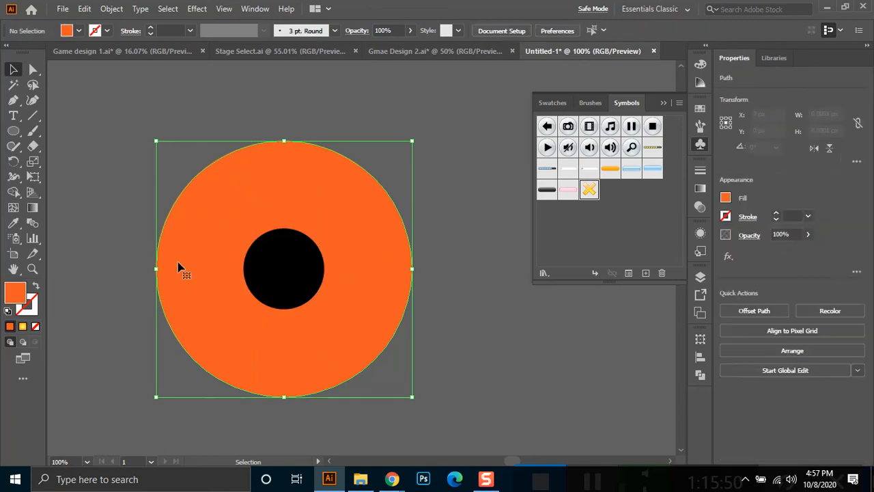
key(Delete)
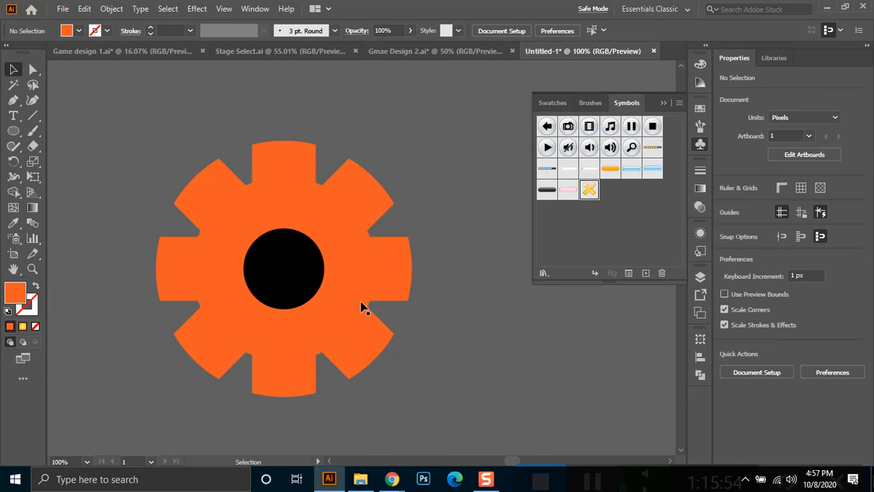
Apply the yellow-to-orange radial gradient to the group of eight arms.
click(276, 256)
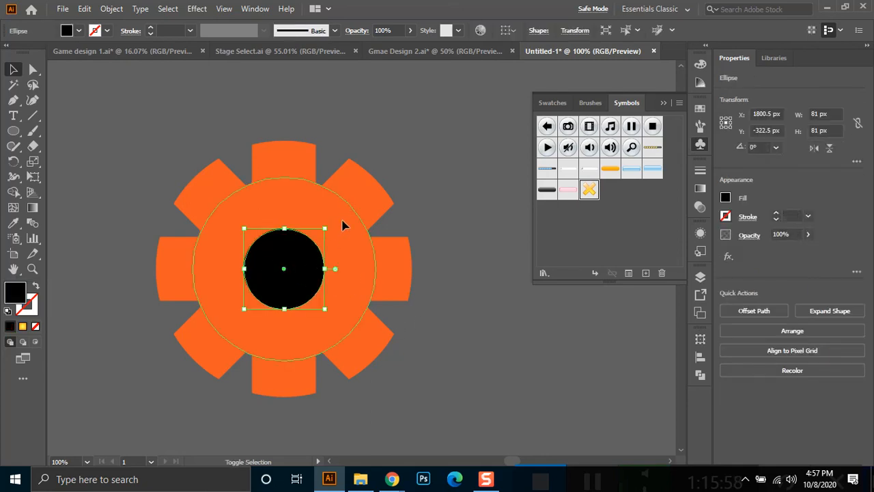
shift+click(343, 225)
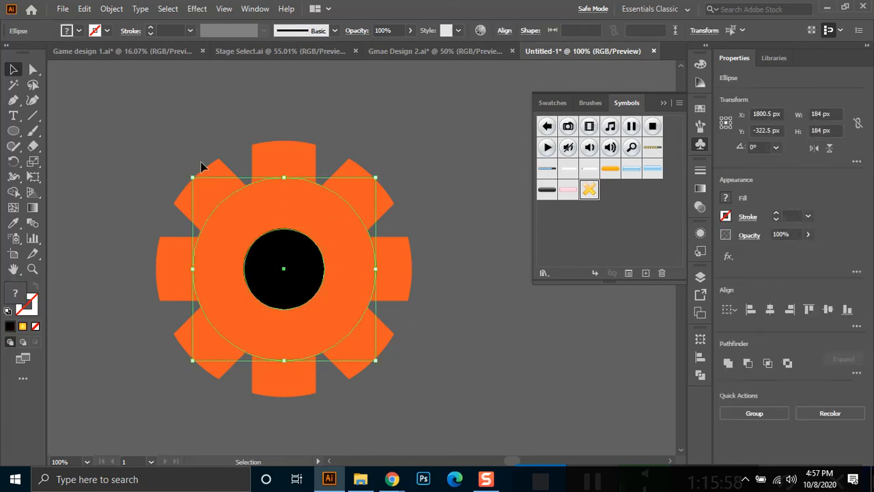
shift+click(184, 207)
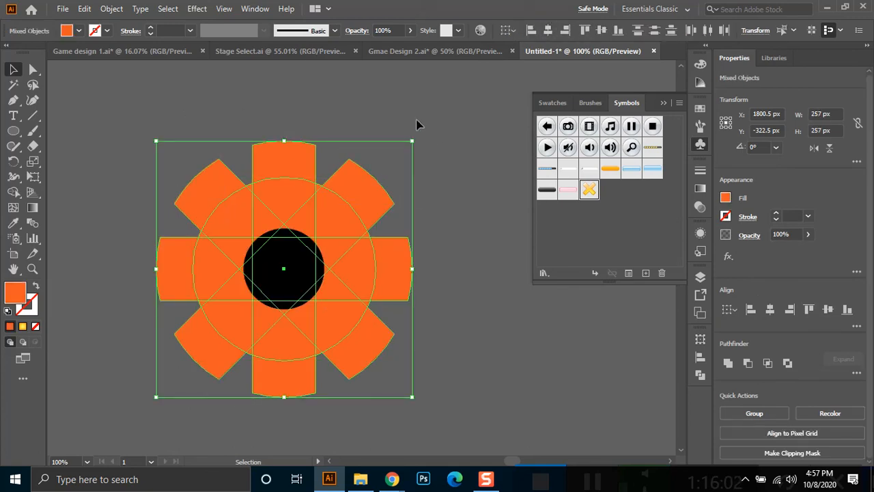
click(386, 159)
click(368, 187)
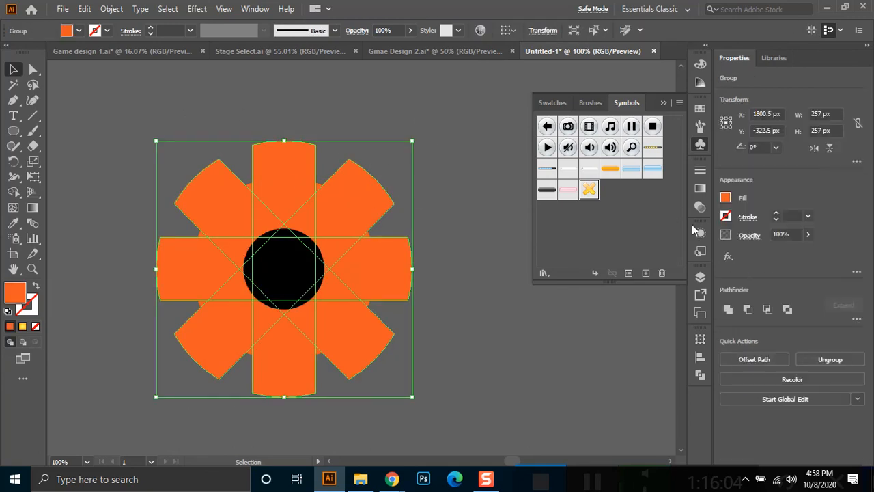
click(700, 188)
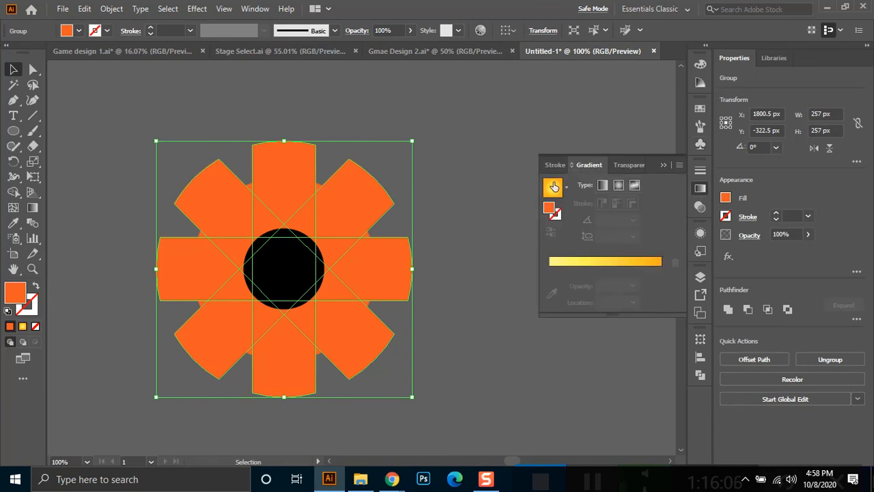
click(554, 187)
key(ctrl+shift+a)
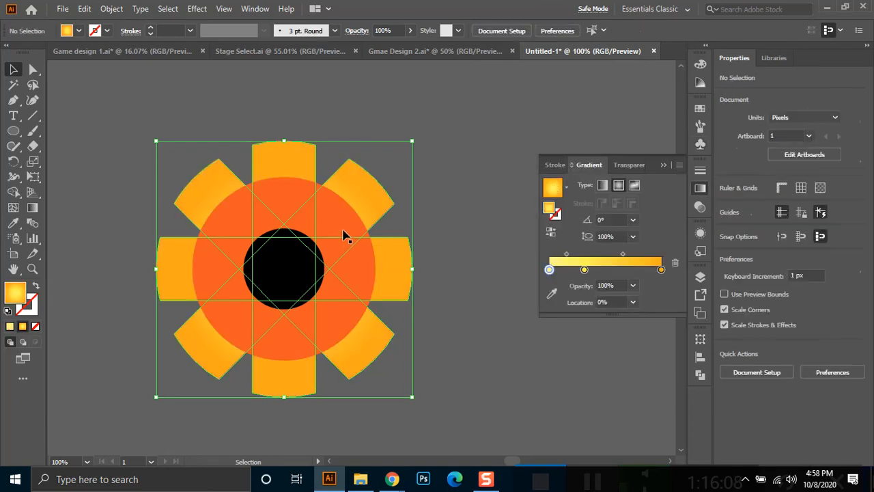
Unite the arms and the 184 px circle into one gear shape and fill it with the yellow-to-orange radial gradient.
key(ctrl+a)
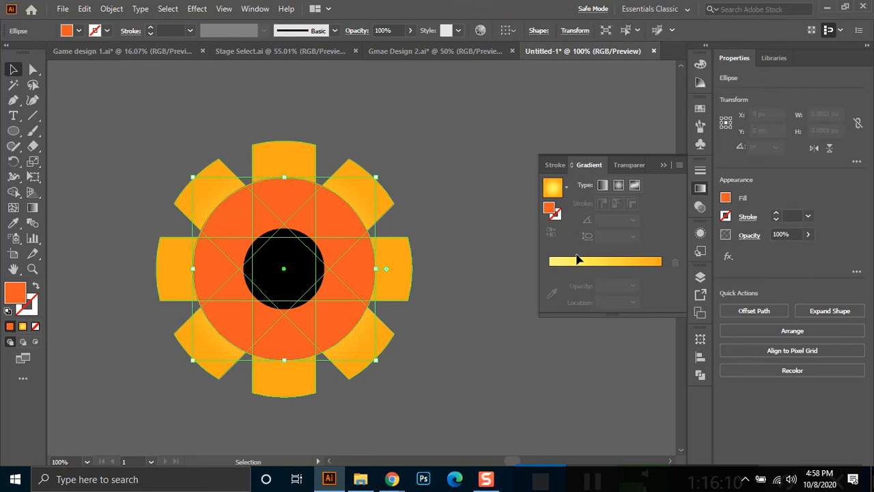
click(728, 363)
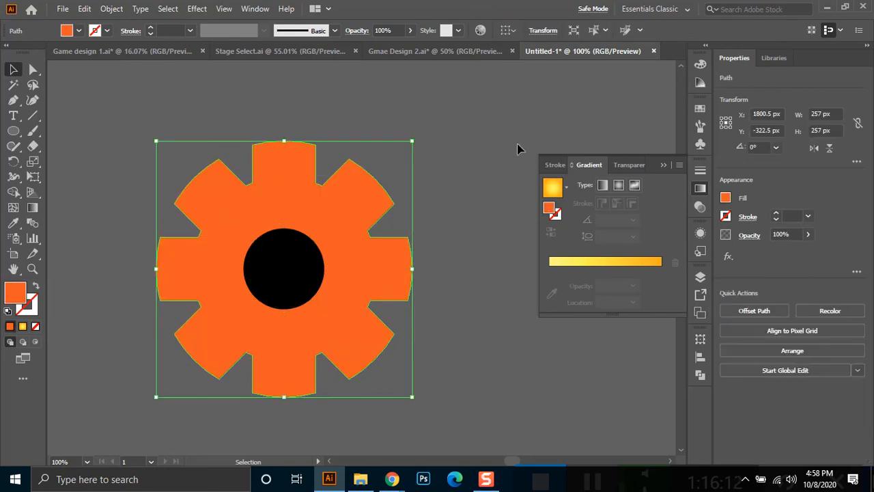
click(553, 187)
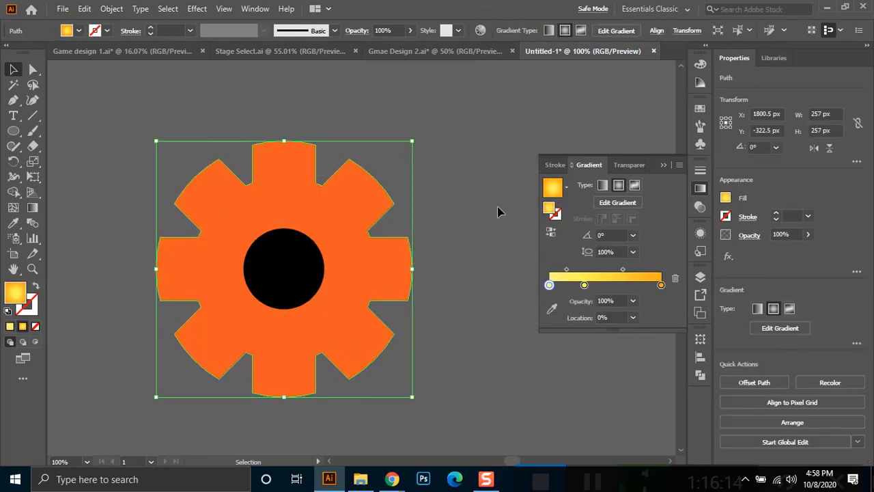
key(ctrl+shift+a)
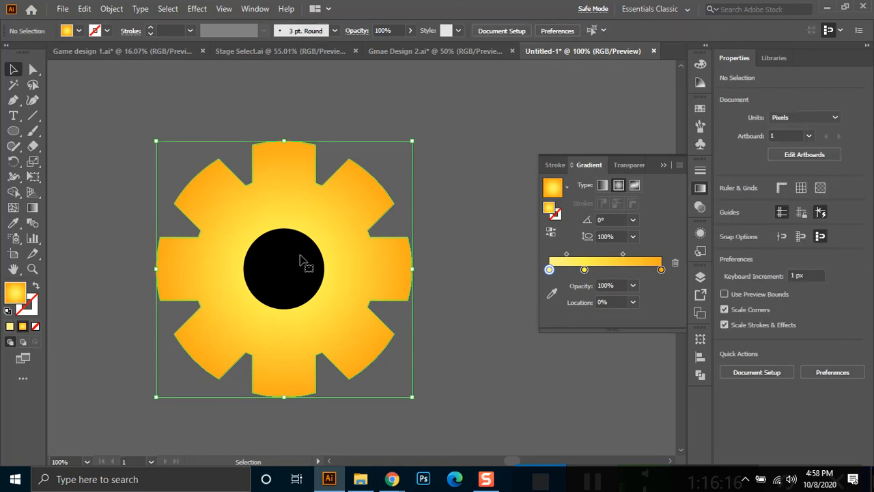
Cut the black circle out of the gear with the Shape Builder to make a centre hole.
key(ctrl+a)
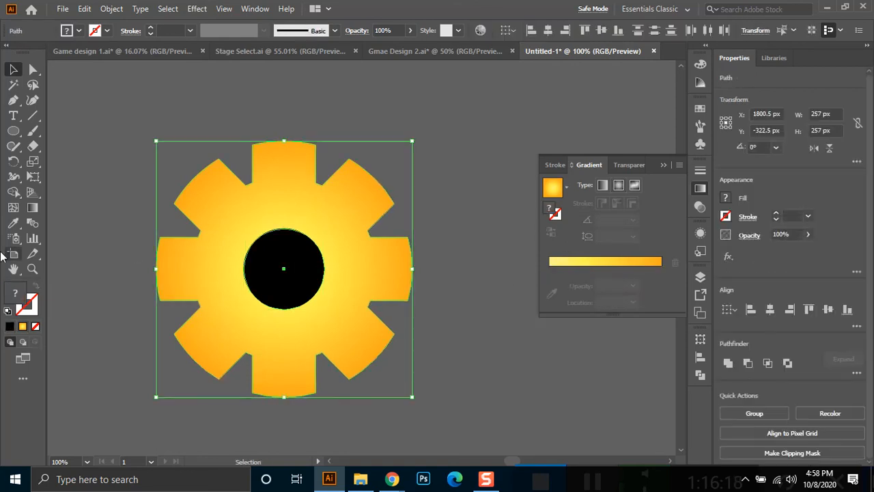
click(14, 193)
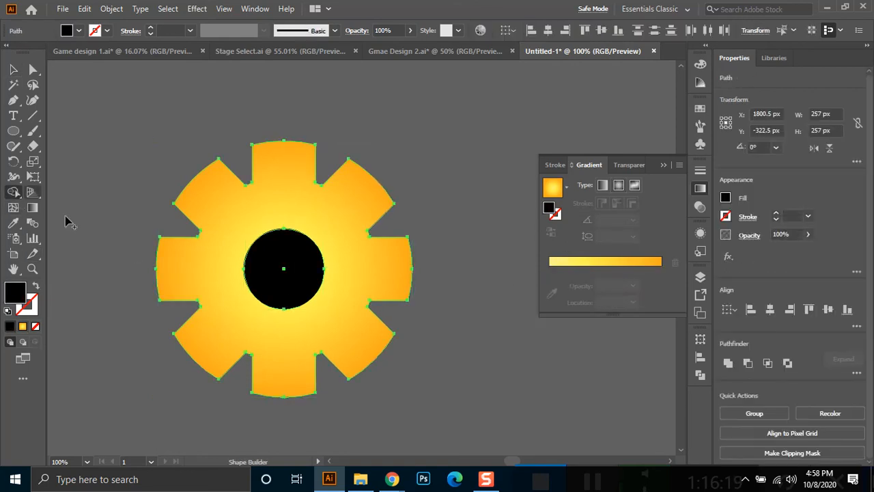
alt+click(288, 279)
key(v)
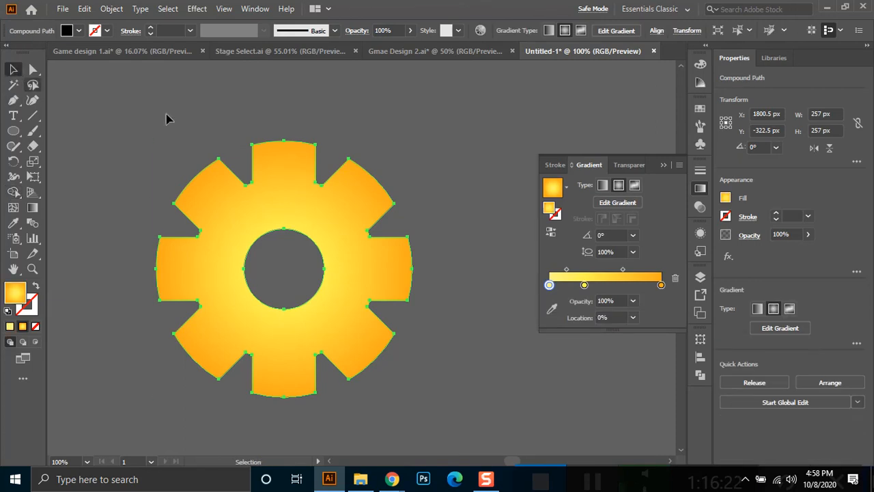
click(380, 327)
click(403, 316)
Offset the gear's path by -15 px with mitered joins to create an inner gear shape.
scroll(403, 316, down, 1)
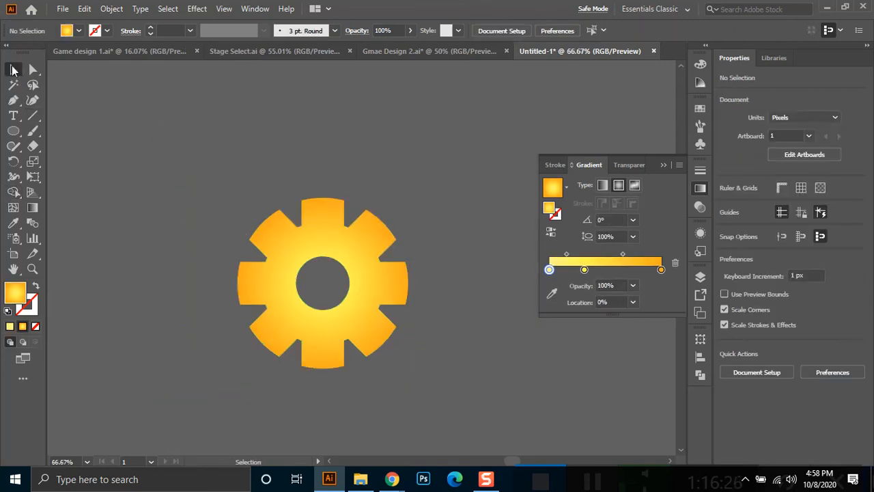
click(343, 261)
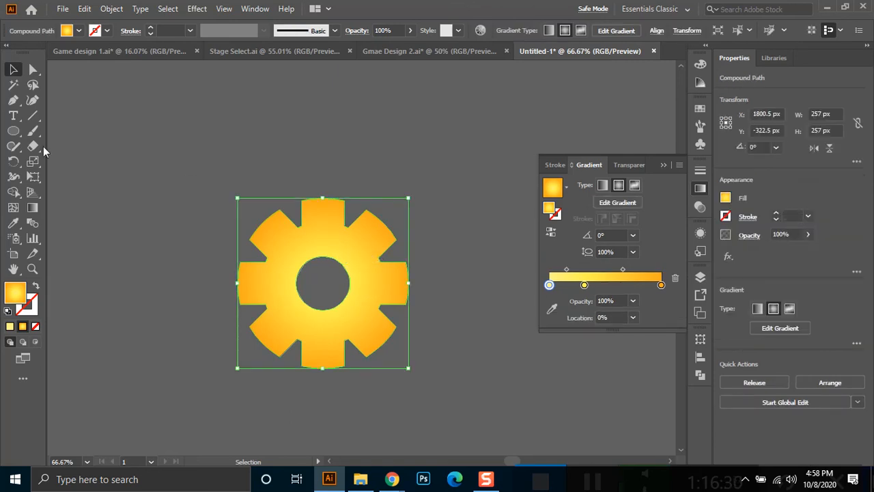
click(112, 9)
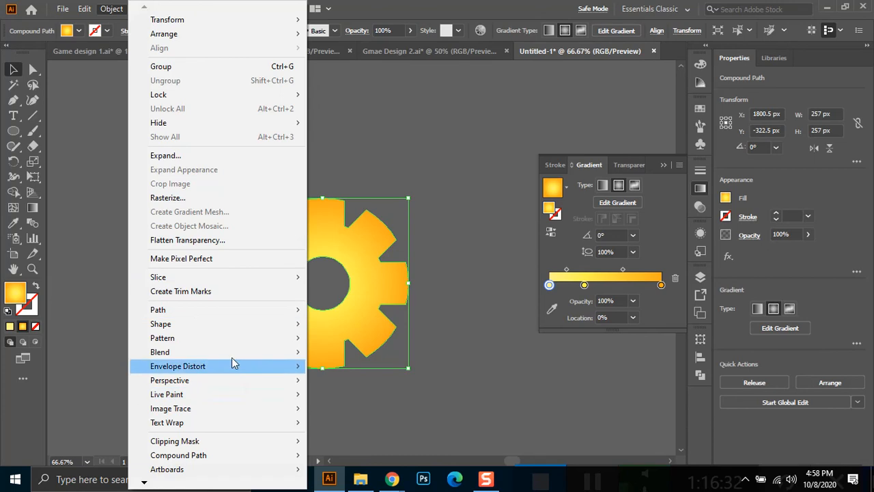
mouse_move(227, 310)
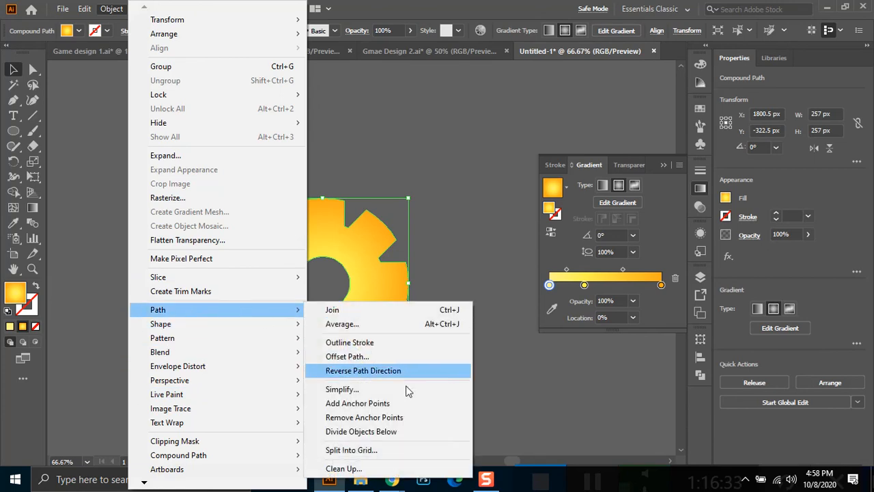
click(384, 355)
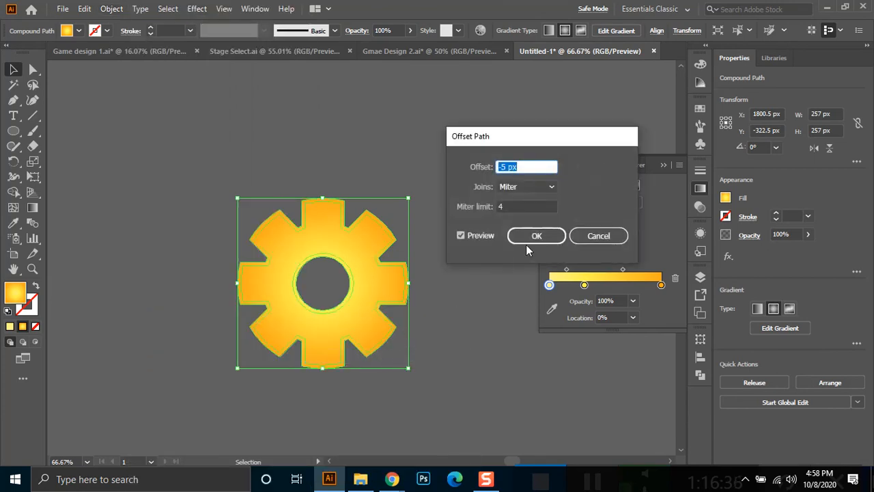
click(535, 169)
key(shift+Up)
key(shift+Down)
key(shift+Down)
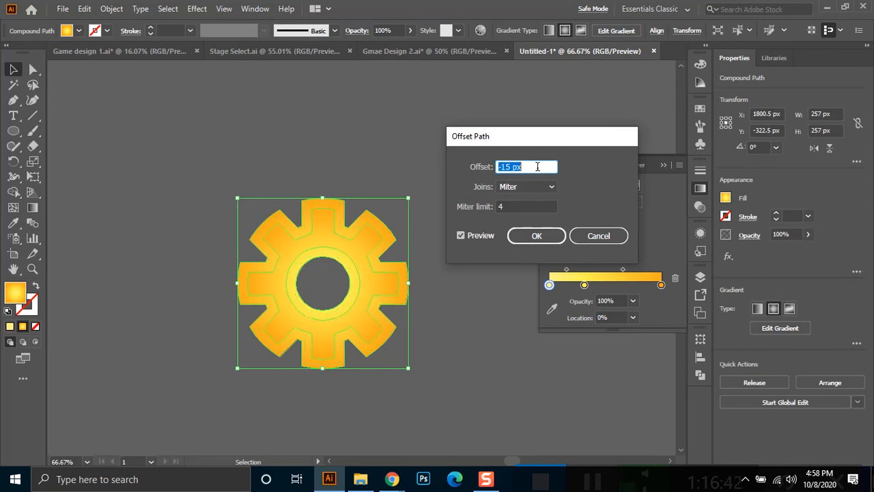
click(540, 236)
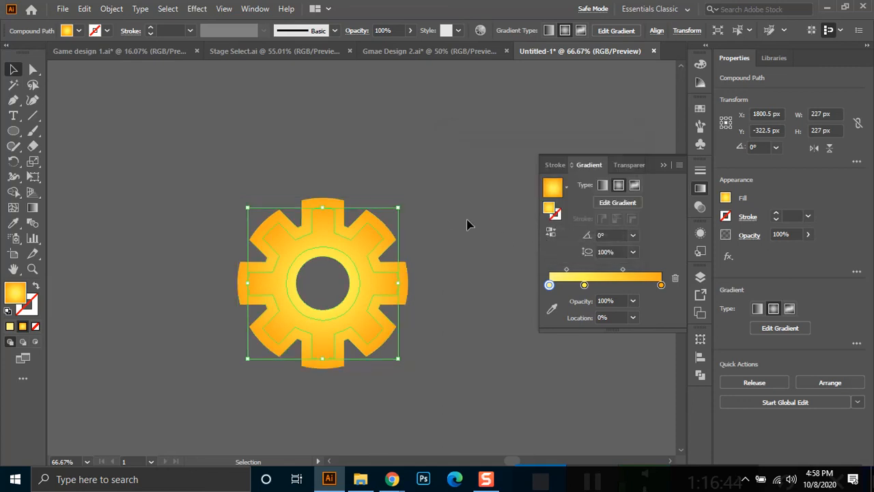
Reduce the inner gear's radial gradient to two stops and recolour the yellow stop at 0% to orange.
drag(549, 284, 544, 319)
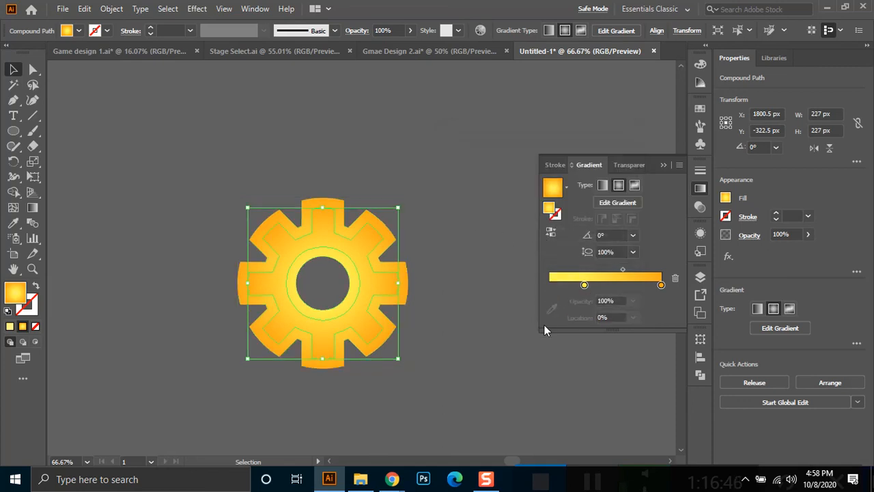
drag(585, 285, 550, 287)
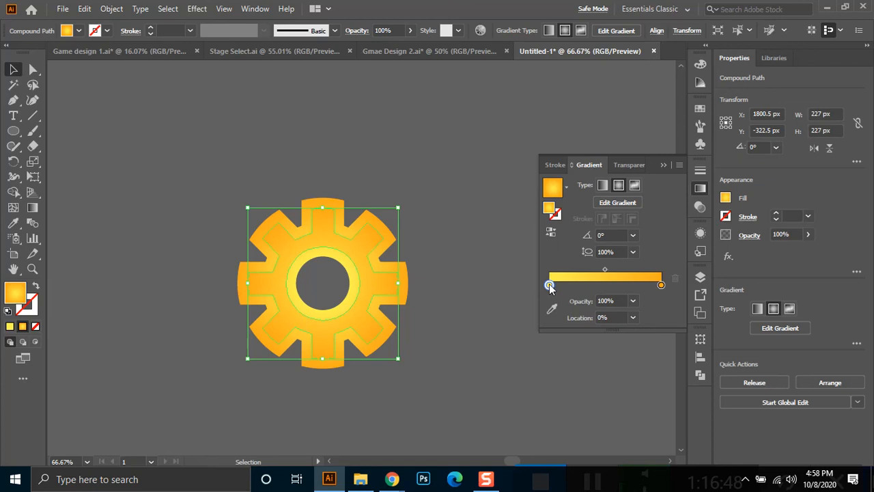
double_click(550, 285)
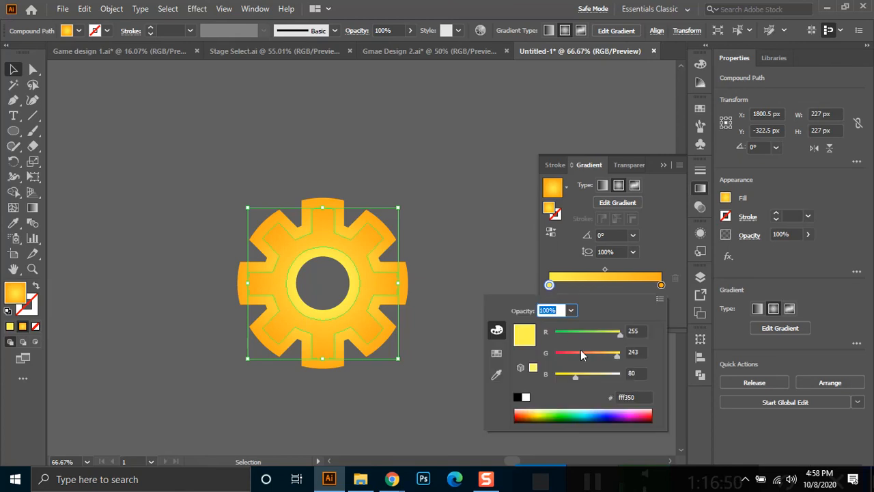
drag(560, 380, 557, 377)
drag(596, 353, 584, 352)
drag(660, 287, 658, 313)
click(660, 284)
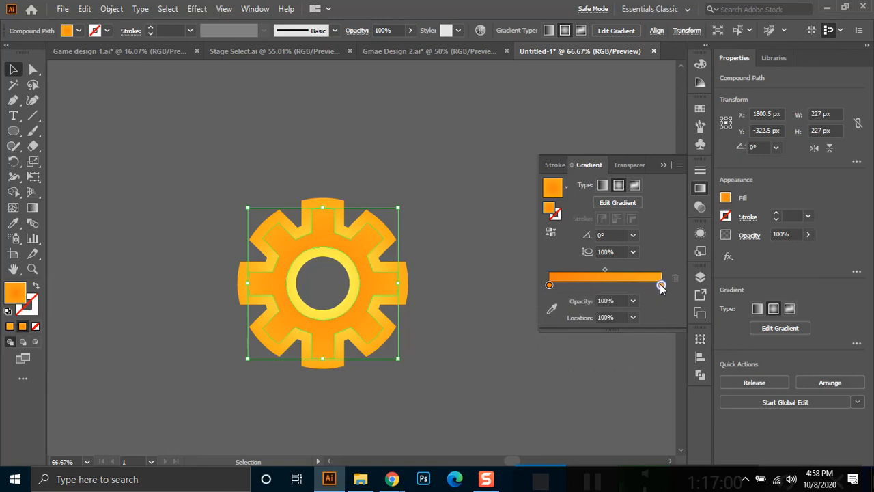
Set the inner gear's outer gradient color to red-orange, RGB 250, 57, 0 (fa3900).
click(578, 354)
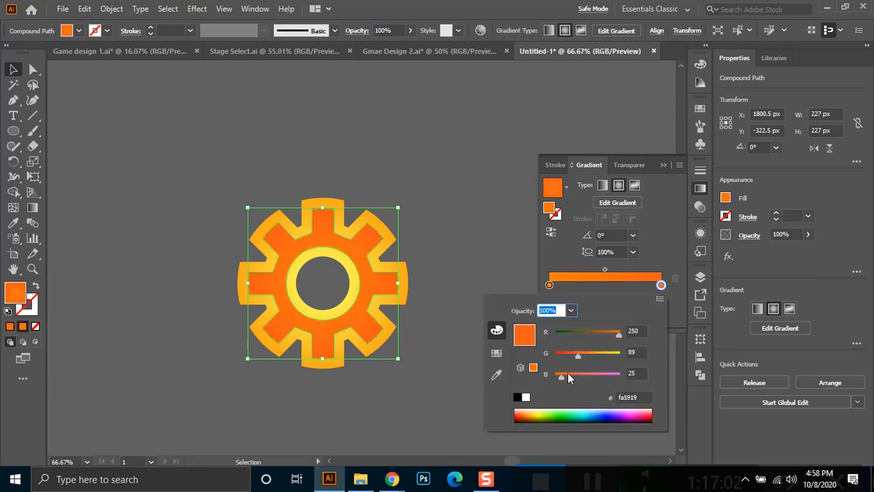
drag(575, 357, 570, 359)
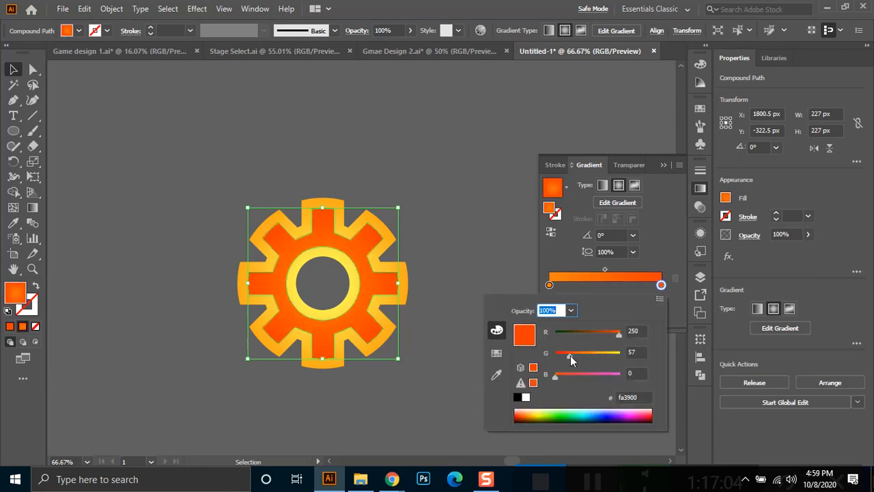
click(458, 181)
Offset the outer gear's path inward by -5 px to create a slightly smaller copy.
click(386, 234)
click(387, 234)
click(111, 8)
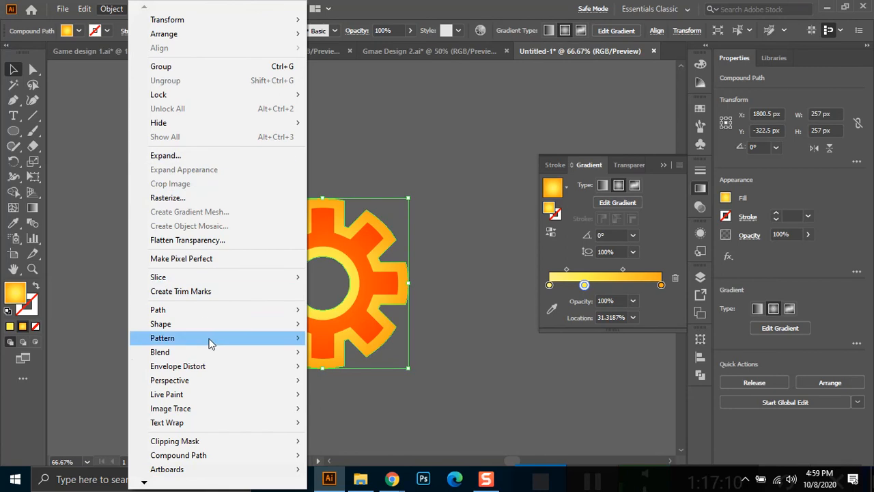
mouse_move(211, 313)
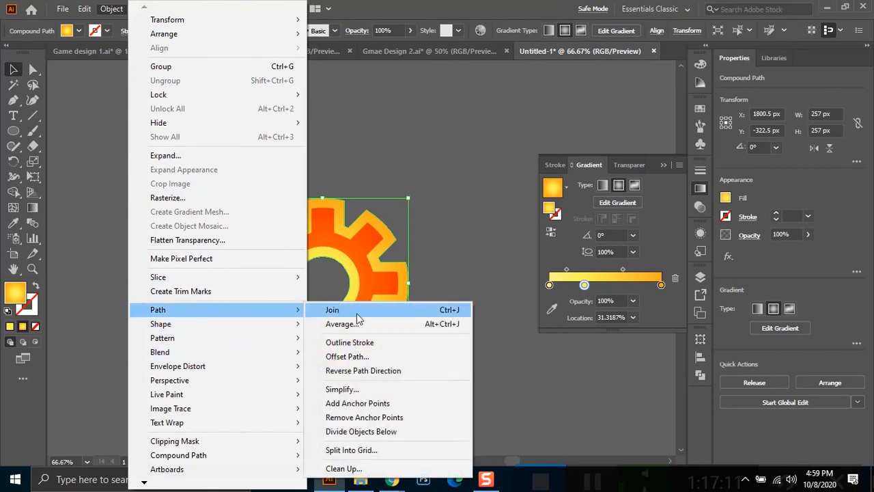
click(364, 359)
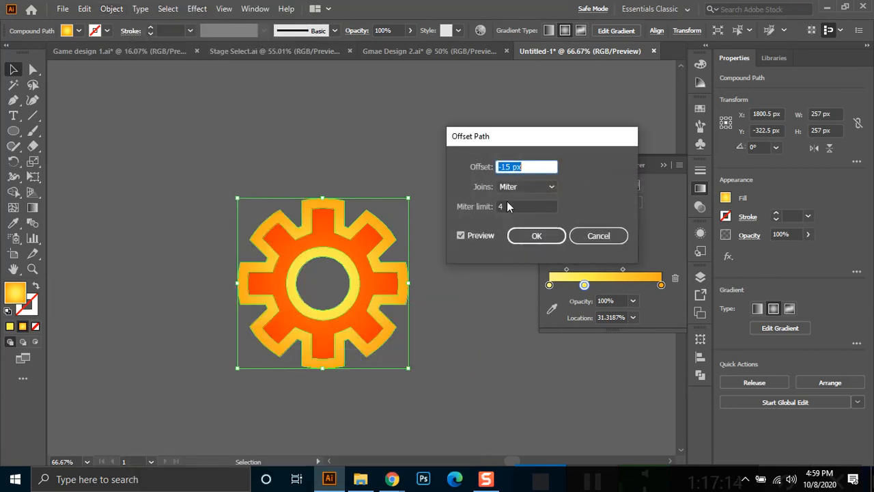
text(-7)
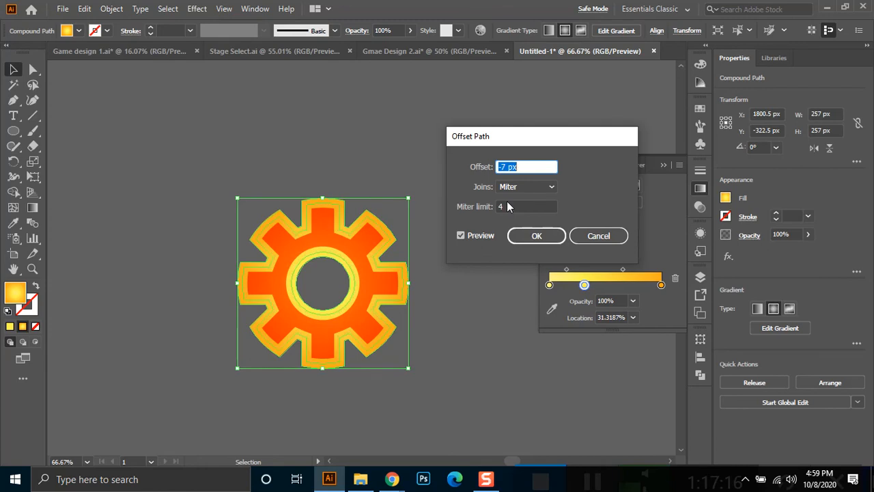
key(Down)
key(Up)
key(Up)
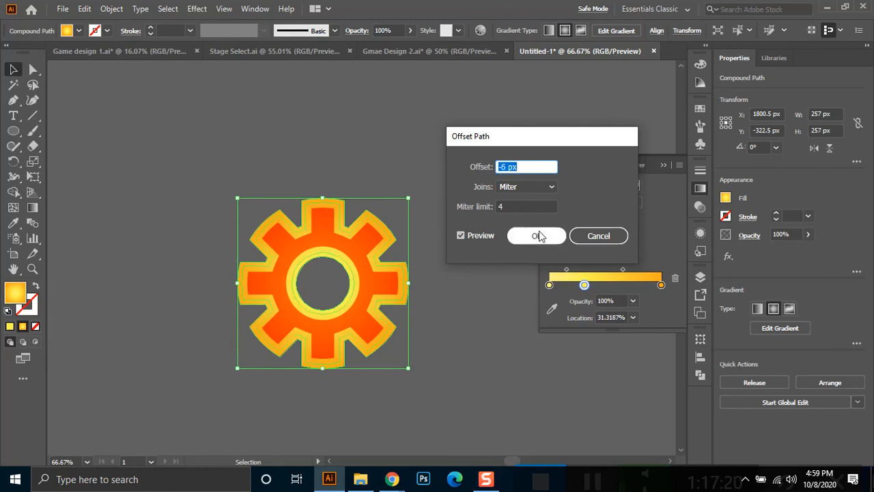
click(539, 235)
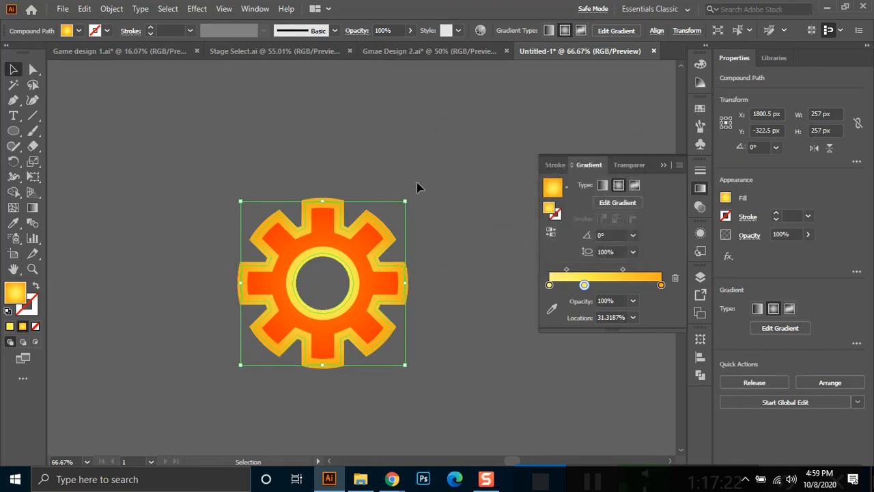
Fill the largest gear shape with dark brown so it forms an outline around the gear.
click(385, 224)
click(389, 234)
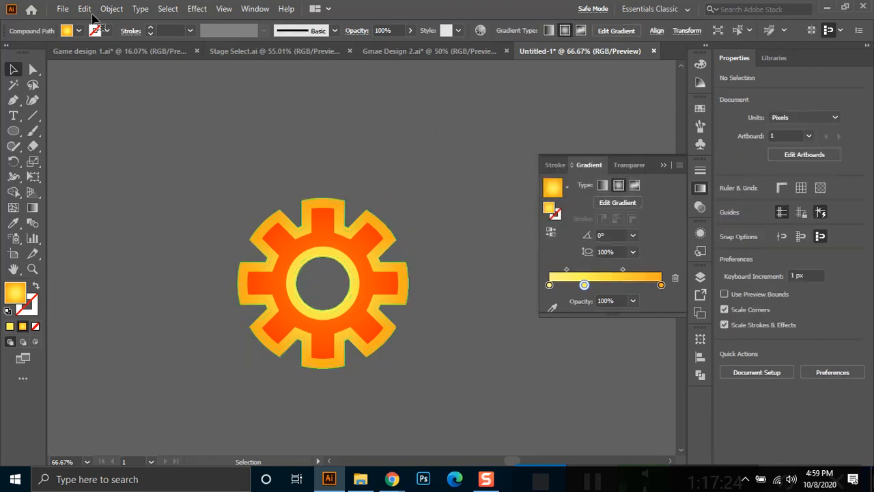
click(79, 31)
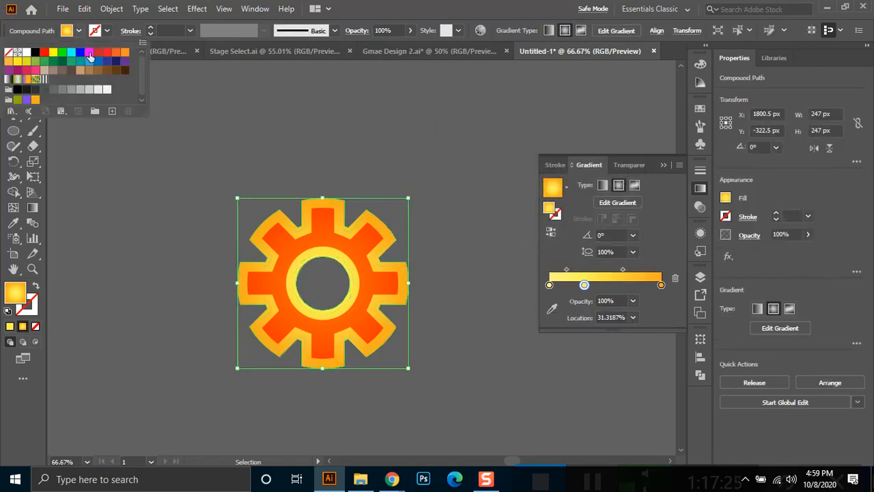
click(125, 70)
click(439, 162)
click(440, 162)
Draw a rectangle about 347 by 365 px centred over the gear.
scroll(428, 283, down, 2)
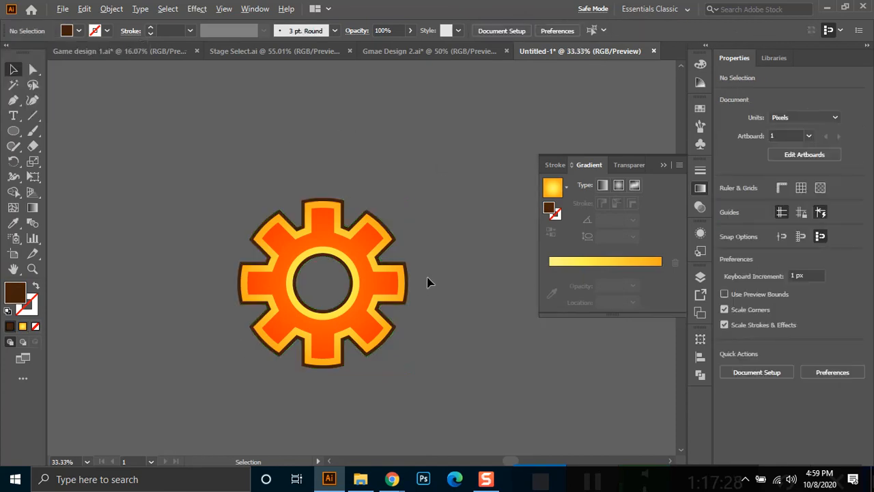
scroll(427, 288, up, 2)
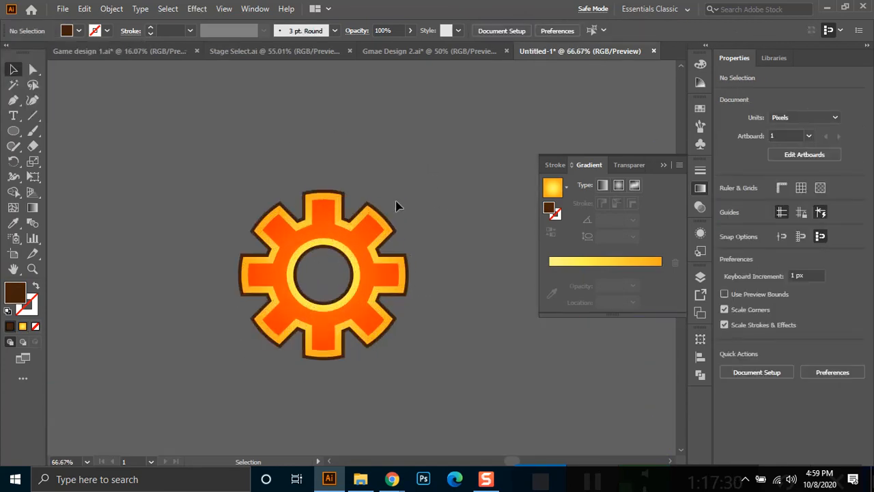
scroll(344, 318, up, 1)
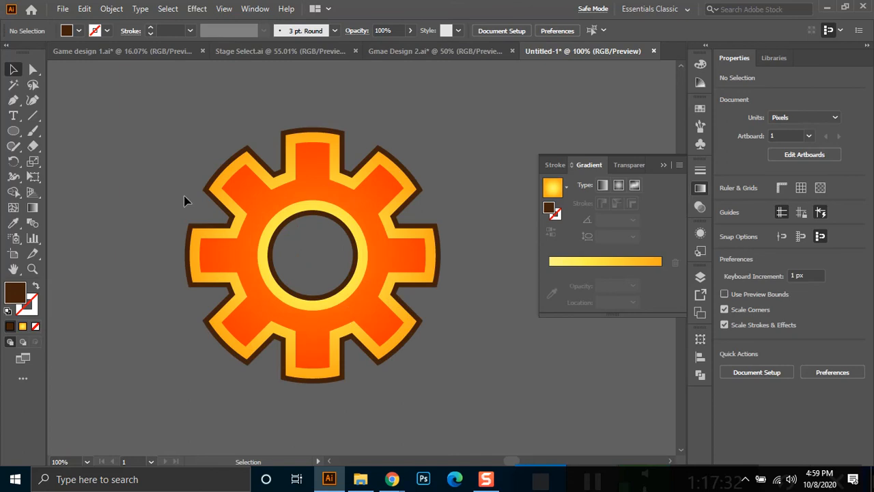
scroll(312, 248, down, 2)
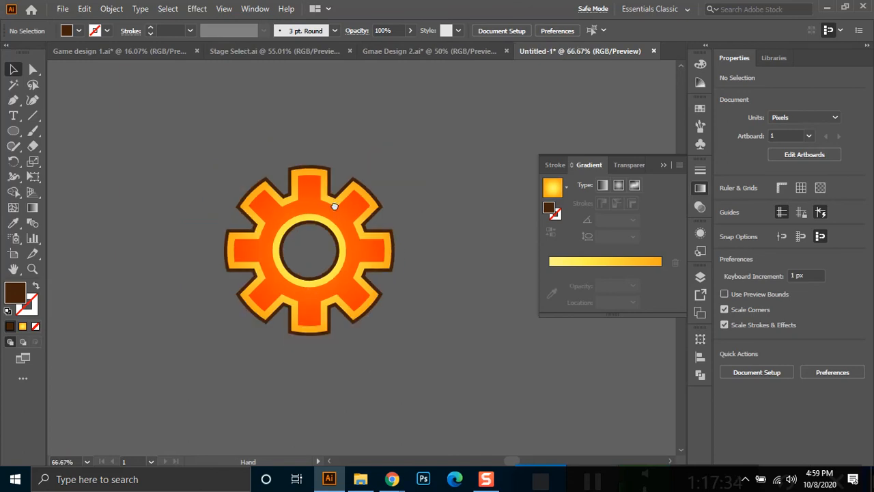
scroll(212, 219, up, 1)
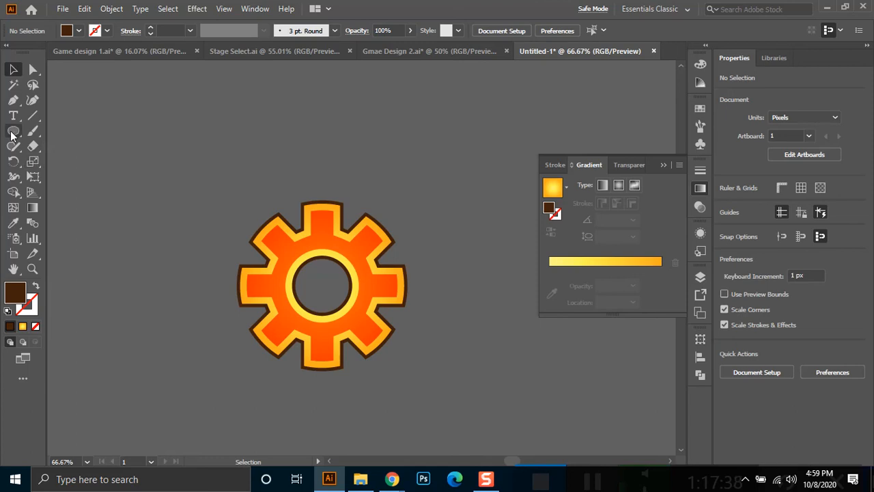
drag(12, 134, 59, 132)
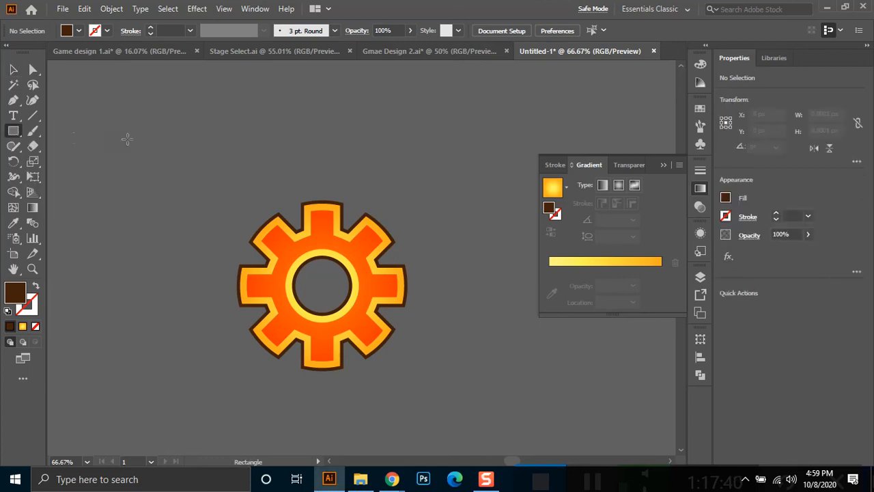
mouse_move(209, 165)
mouse_down()
mouse_move(354, 367)
mouse_move(455, 414)
mouse_move(437, 405)
mouse_up()
Round the rectangle's corners to about 27 px and send it behind the gear.
key(a)
drag(426, 176, 423, 192)
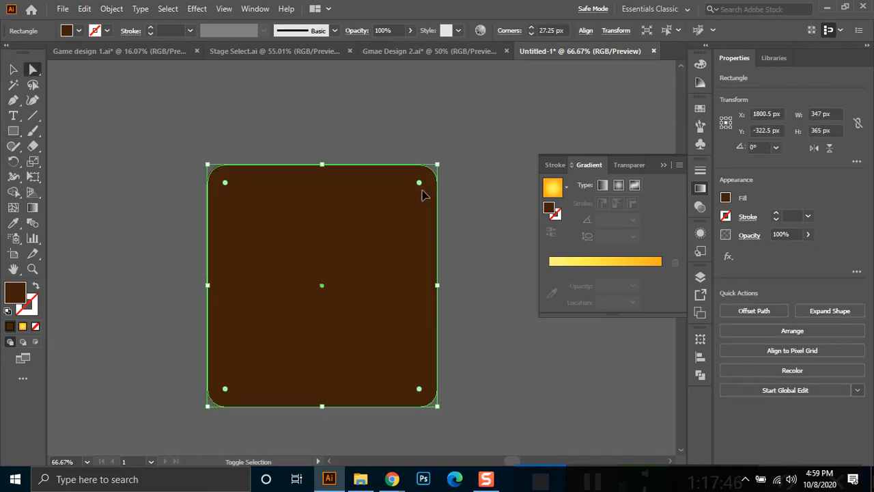
key(ctrl+shift+bracketleft)
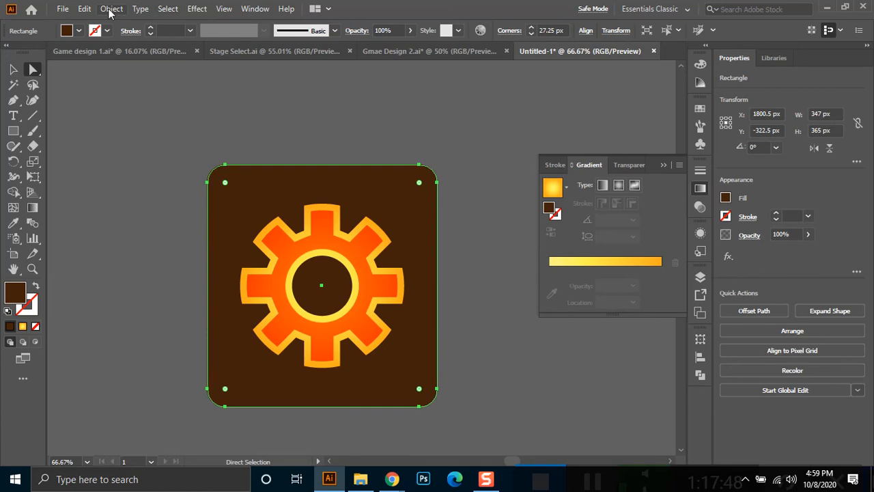
Fill the background rectangle with the yellow-orange radial gradient and reduce it to two yellow color stops.
click(78, 30)
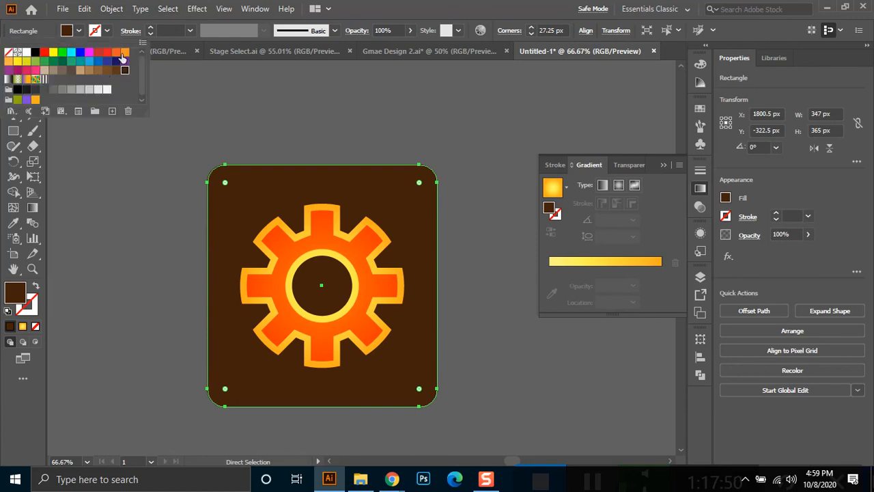
click(124, 52)
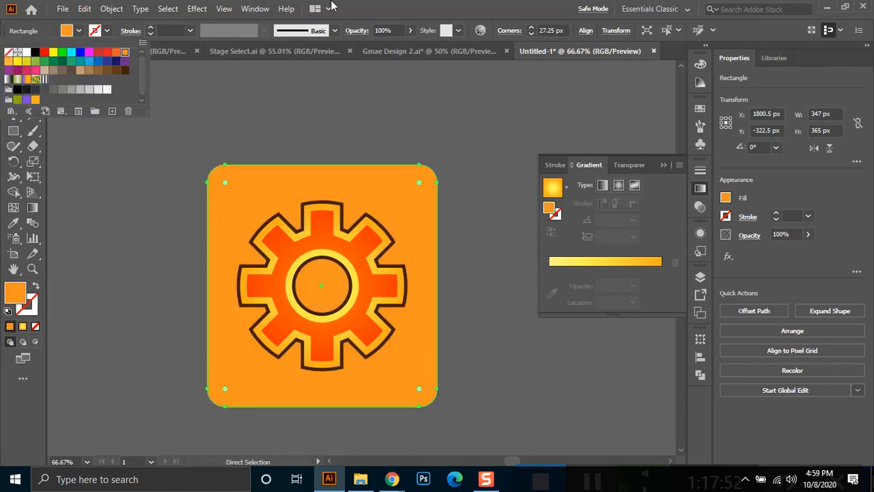
click(553, 186)
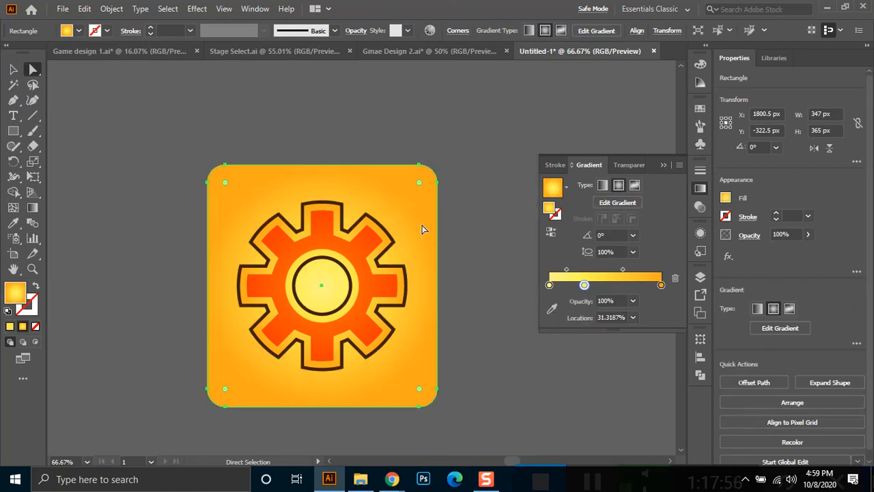
mouse_move(661, 285)
mouse_down()
mouse_move(618, 304)
mouse_move(652, 287)
mouse_up()
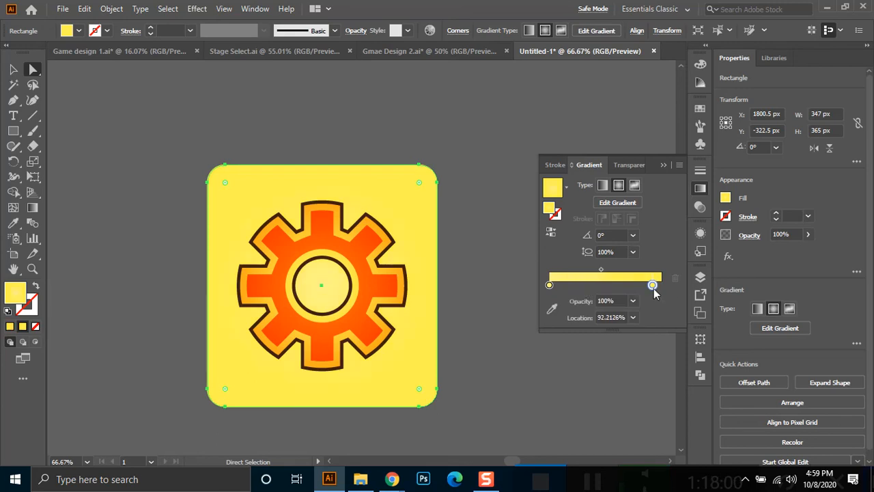
Set the end color stop of the rectangle's gradient to golden yellow, RGB 255, 199, 0 (ffc700), at 100% location.
double_click(661, 285)
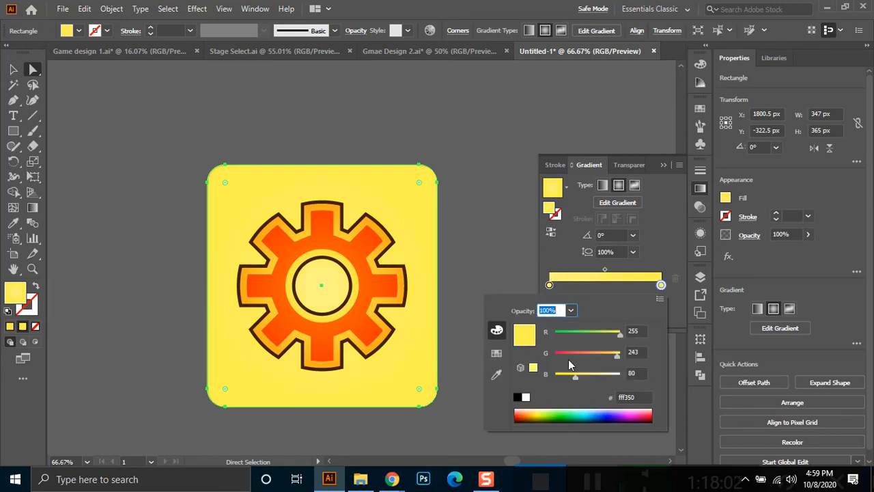
drag(571, 376, 546, 380)
drag(625, 354, 602, 363)
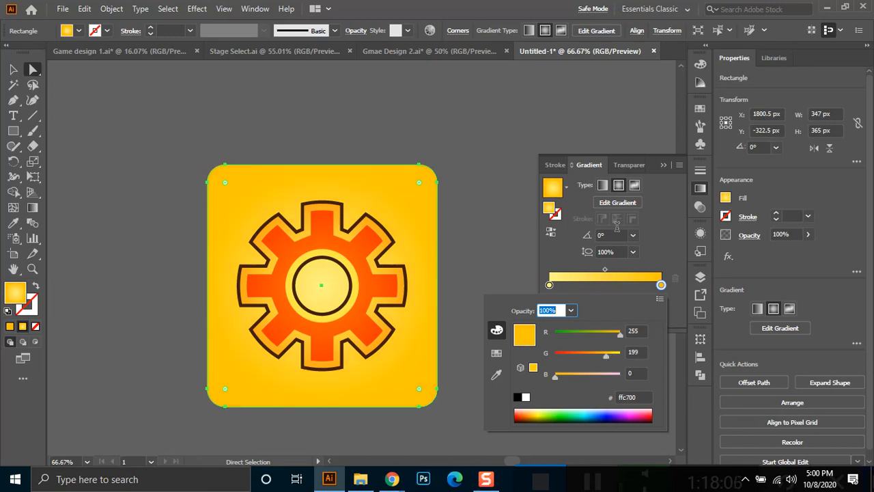
click(592, 189)
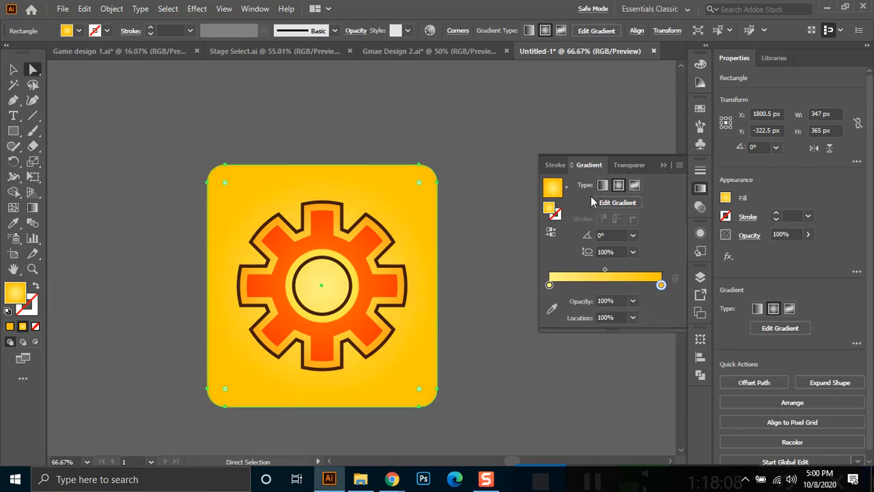
Make the rectangle's gradient linear and run it straight down from its upper edge to its lower edge at -90°.
click(600, 185)
click(32, 207)
drag(318, 168, 322, 398)
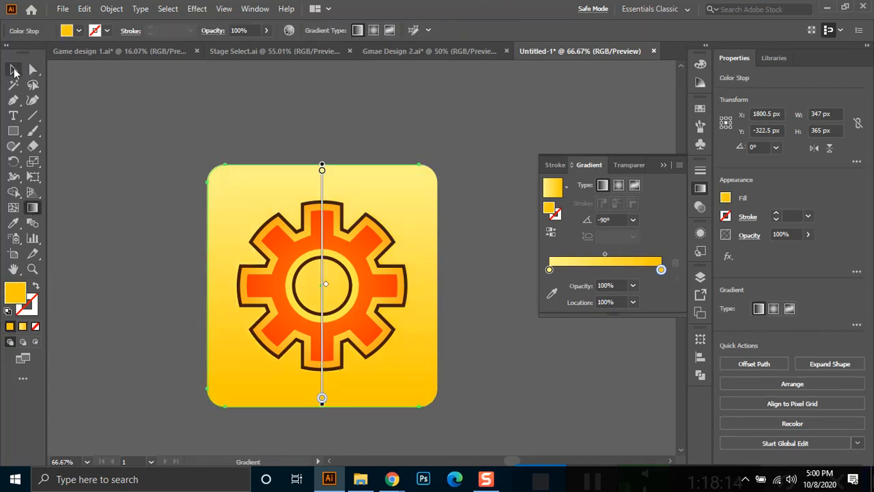
click(14, 70)
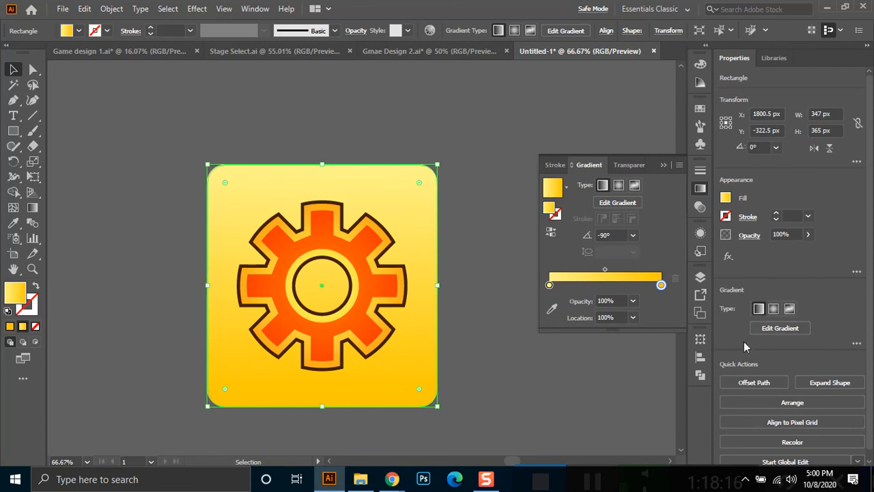
Convert the rounded rectangle to a plain path with Pathfinder Unite and offset it by -5 px for an inset copy.
click(700, 374)
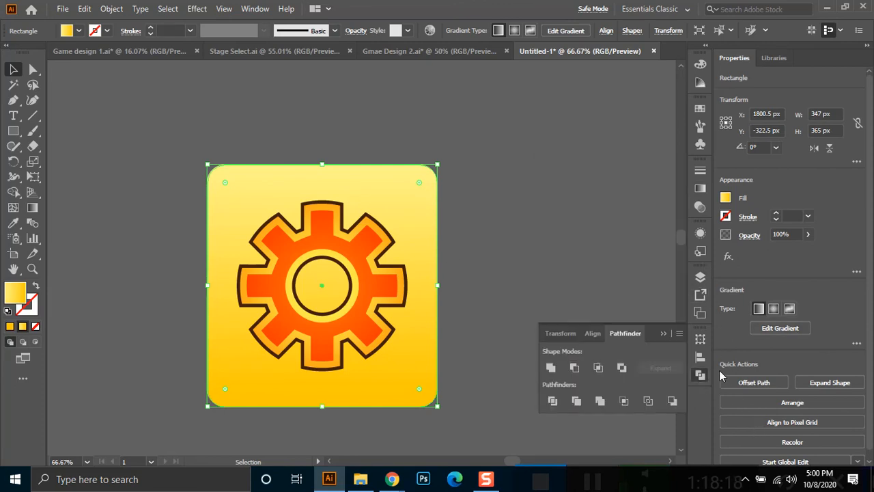
click(551, 367)
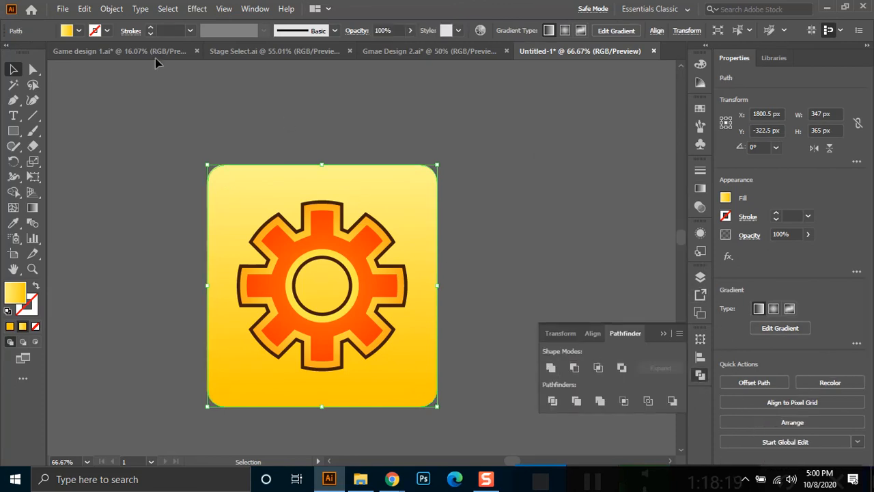
click(111, 8)
mouse_move(229, 311)
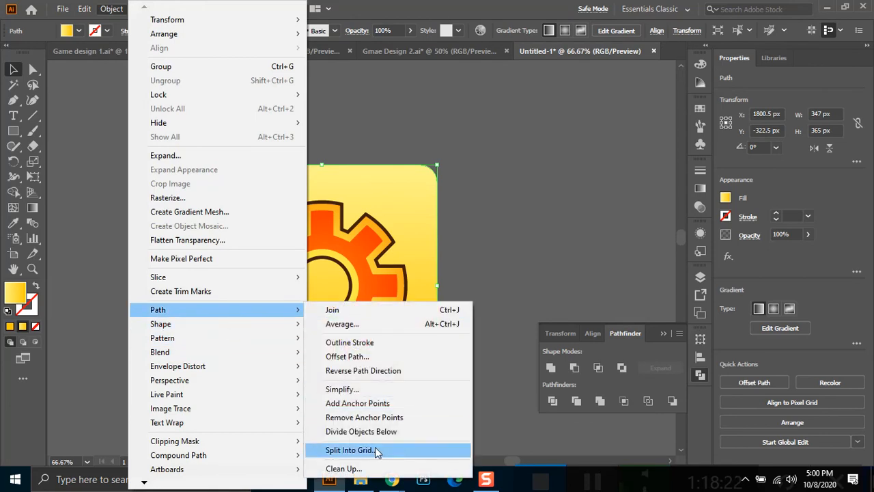
click(348, 356)
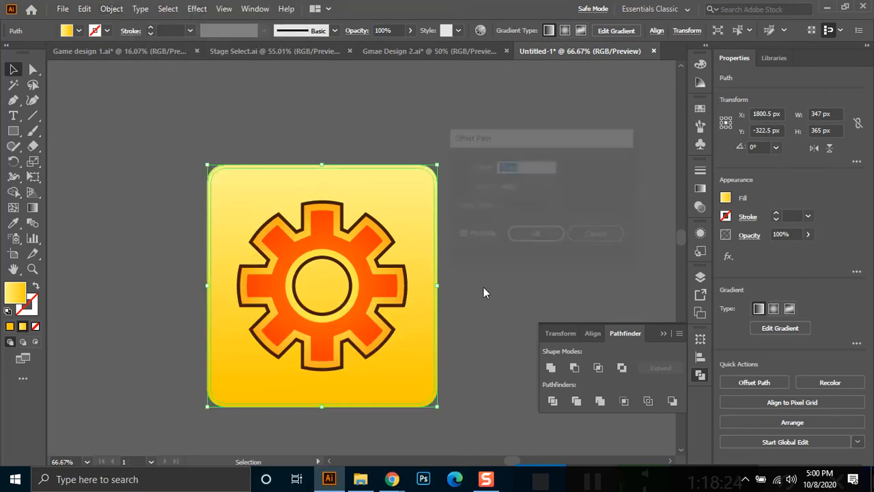
click(537, 237)
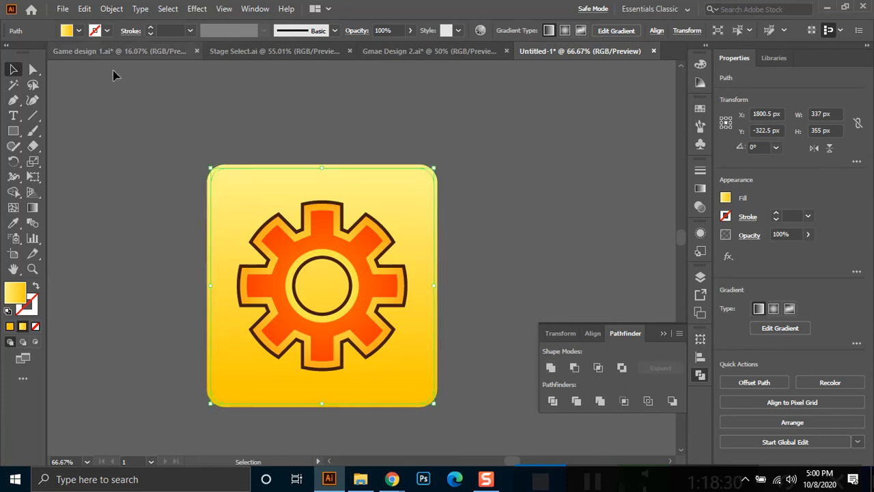
Try reversing the inset rectangle's gradient.
click(32, 209)
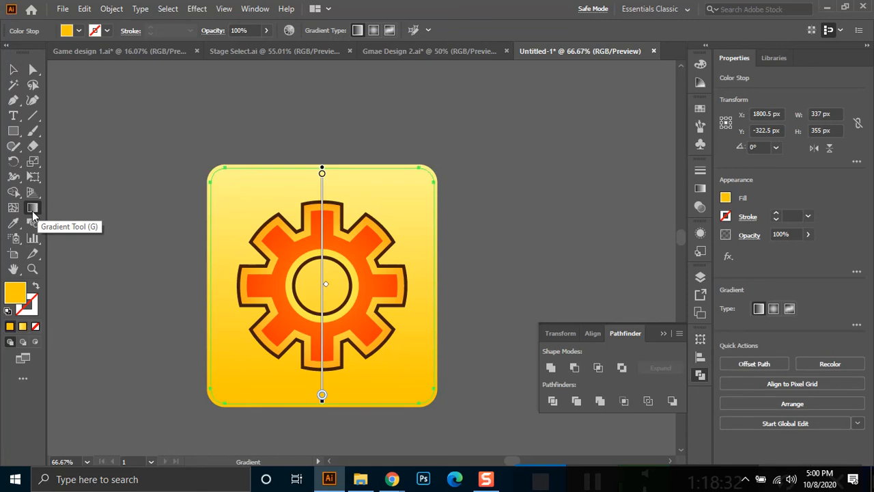
click(700, 189)
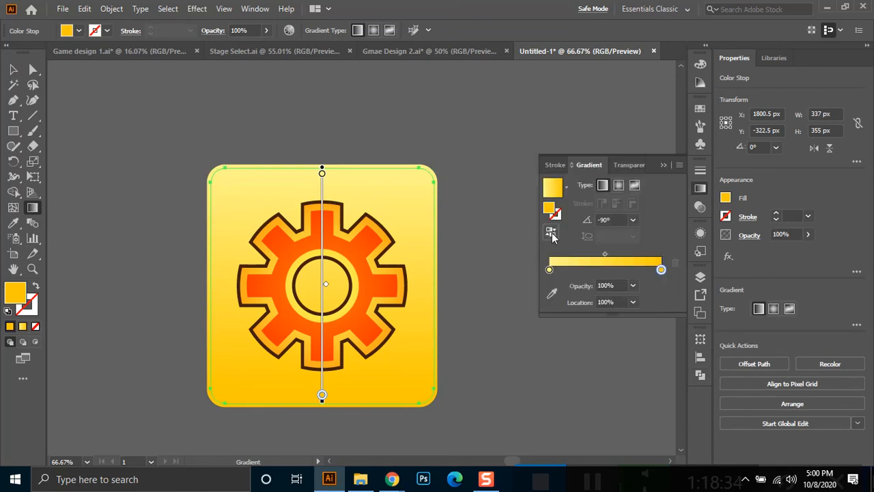
click(551, 235)
click(551, 234)
Reverse the gradient of the outer rounded rectangle behind the inset copy so a contrasting rim surrounds the button.
key(v)
click(258, 169)
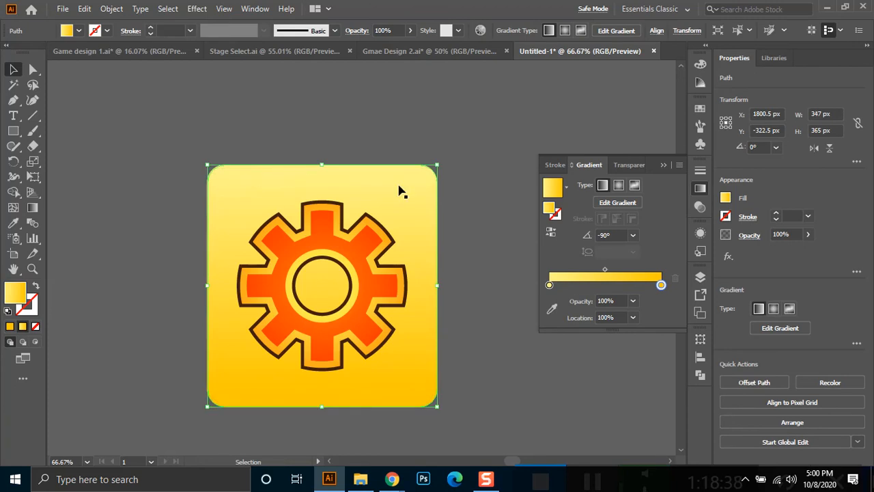
click(553, 234)
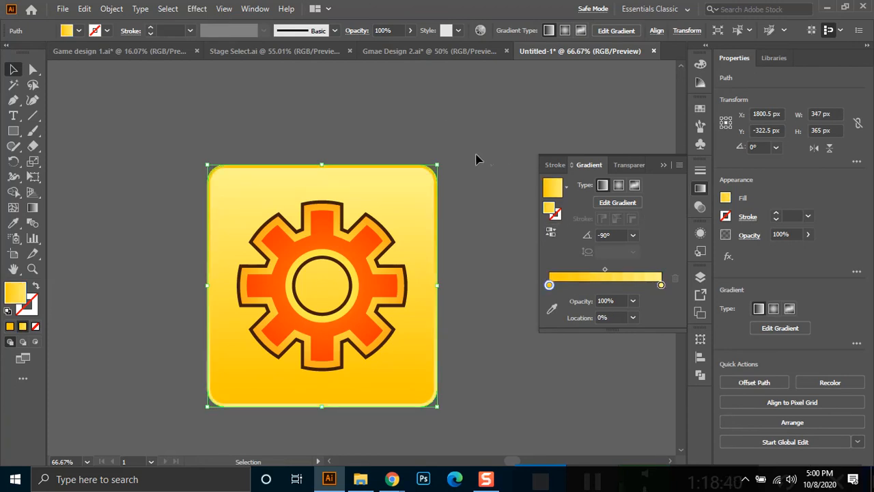
click(444, 290)
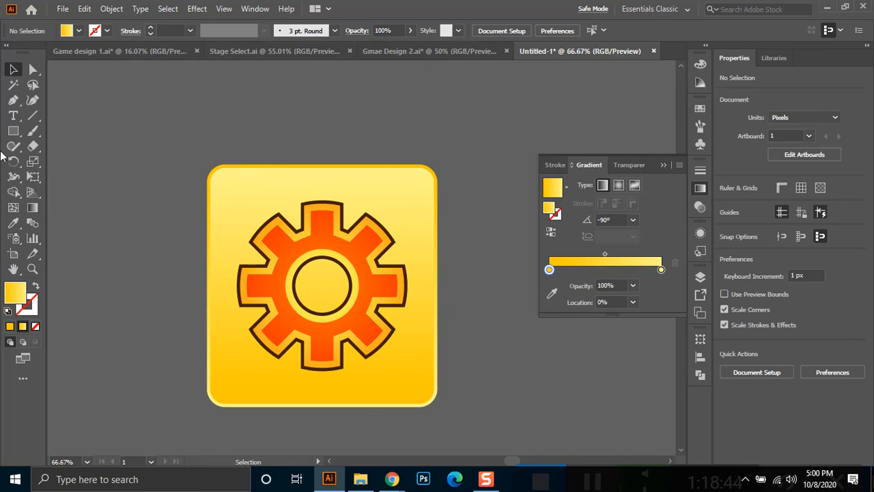
Draw a closed triangle, about 367 × 443 px, with the Pen tool over the button's upper-right half, its long edge crossing the gear diagonally.
click(13, 100)
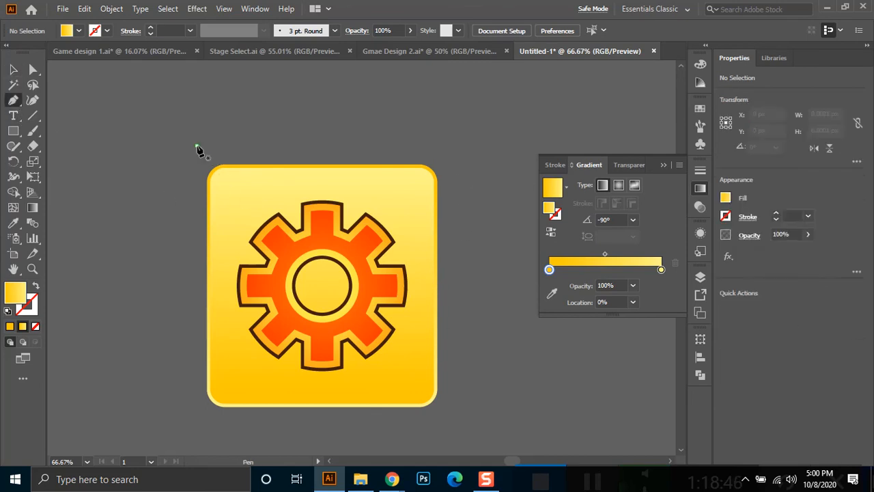
click(441, 421)
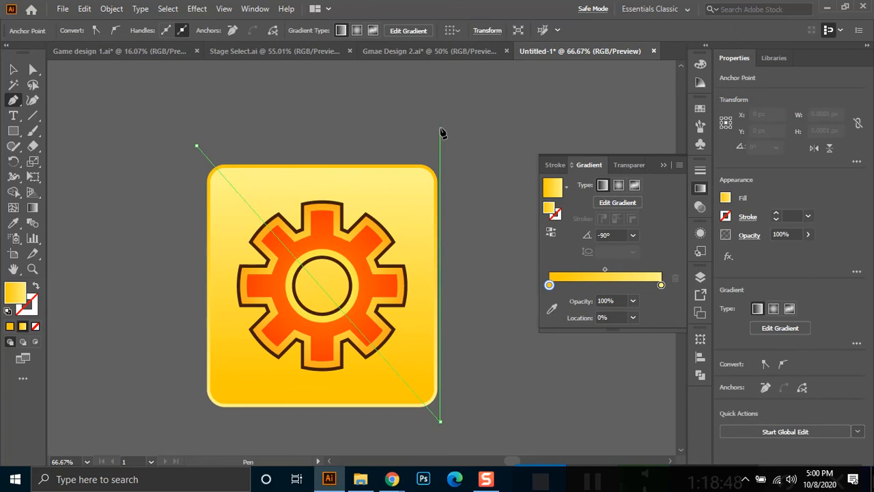
click(440, 128)
click(196, 146)
click(13, 70)
click(380, 198)
Fill the triangle with white and reduce its opacity to 15% as a glossy highlight.
click(67, 30)
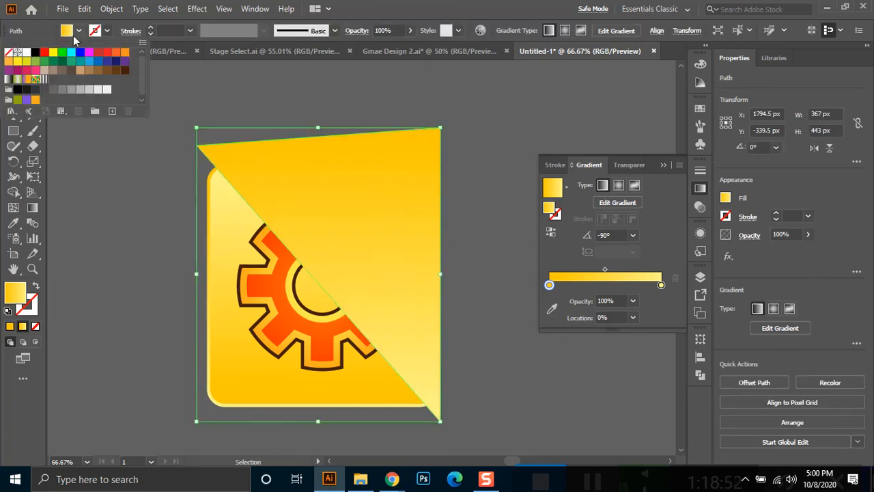
click(25, 52)
click(398, 28)
drag(398, 28, 360, 33)
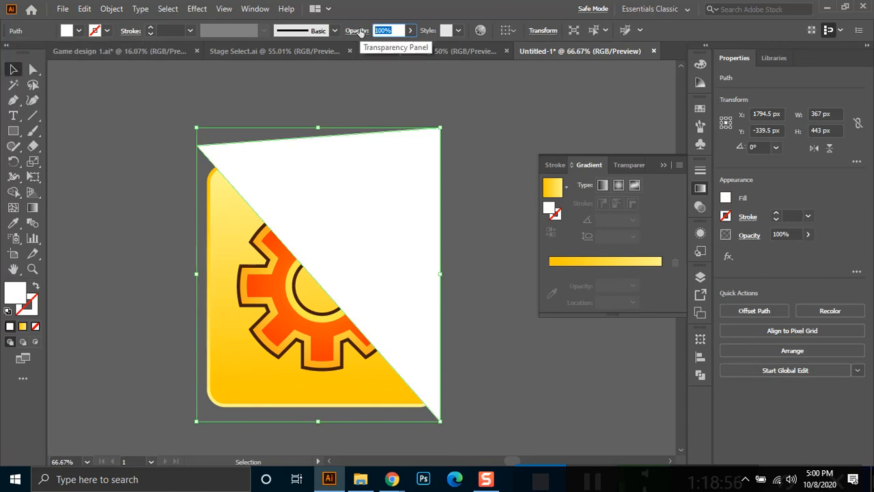
text(15)
key(Return)
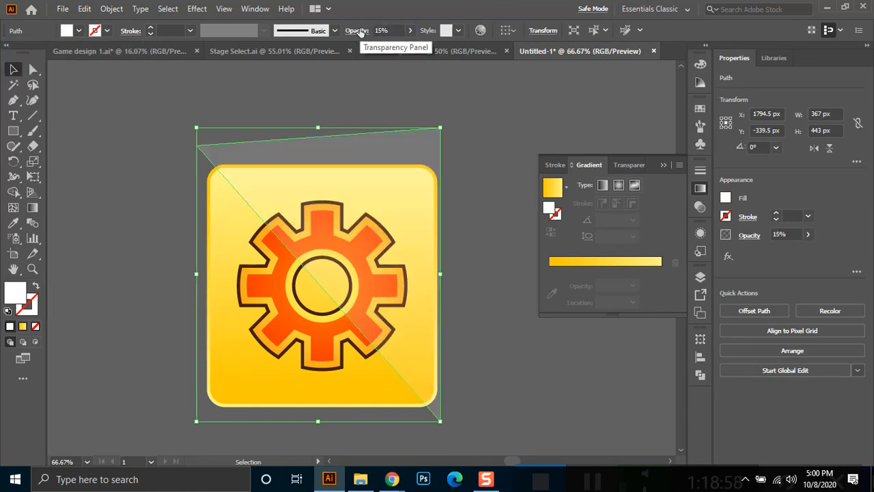
click(478, 163)
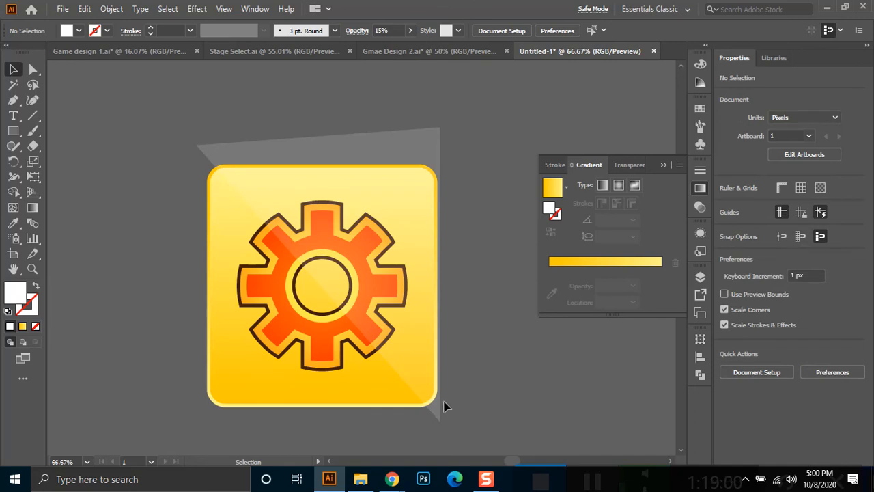
Strengthen the white triangular highlight by setting its opacity to 25%.
scroll(400, 332, down, 1)
scroll(343, 277, up, 2)
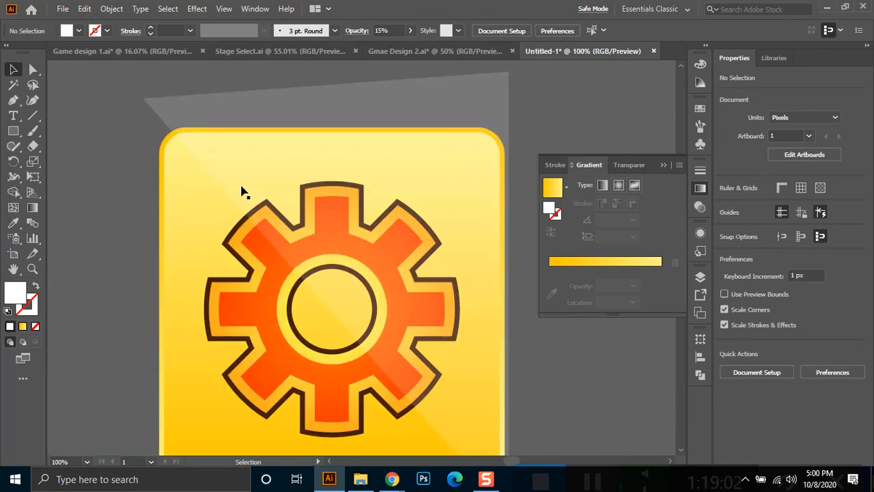
click(426, 122)
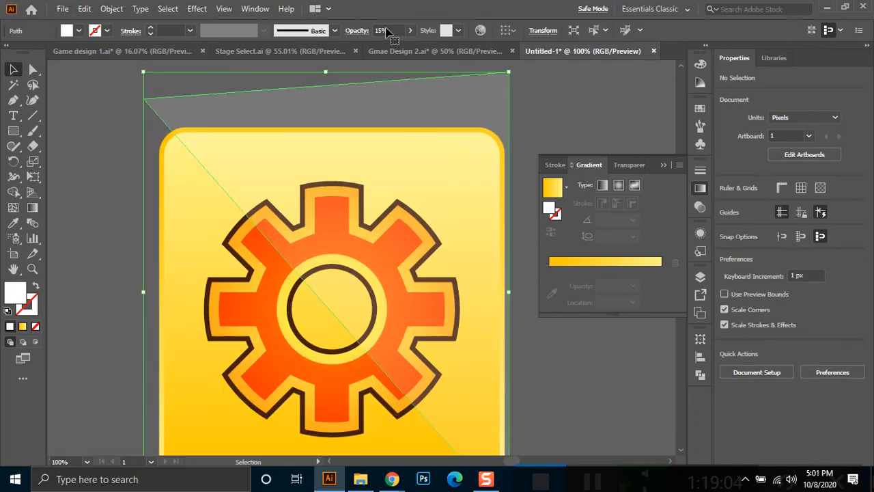
click(390, 29)
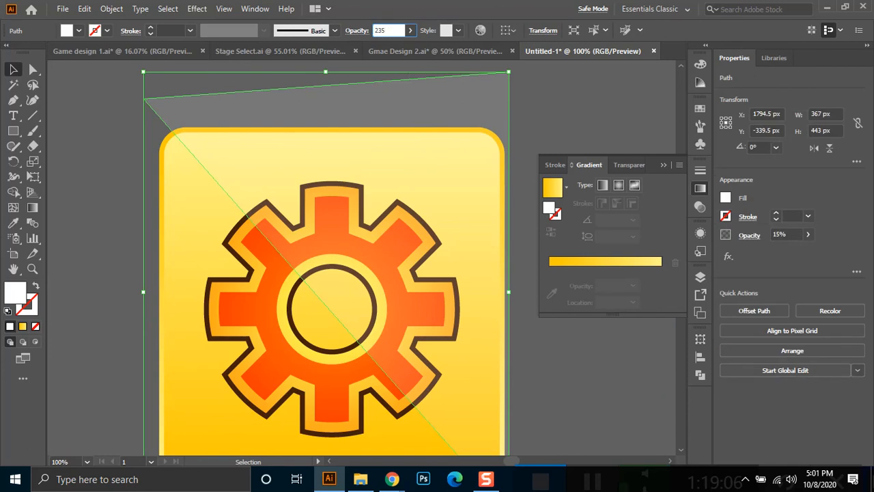
text(100)
key(Return)
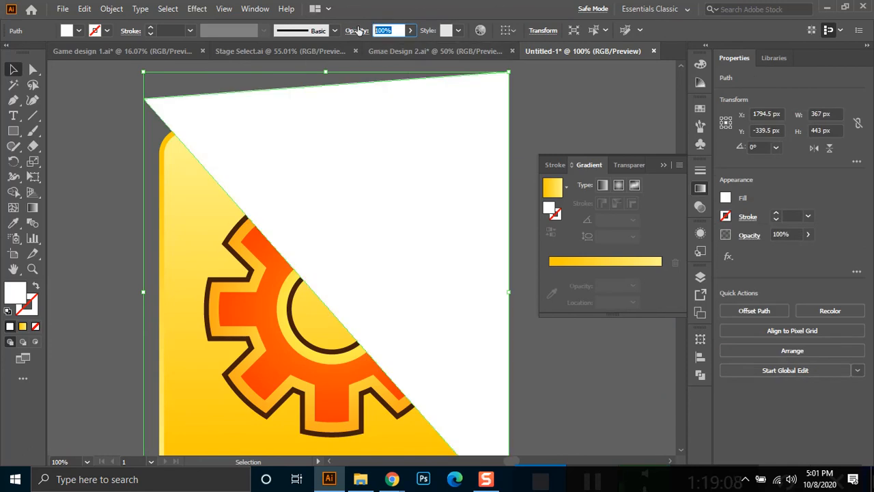
text(25)
key(Return)
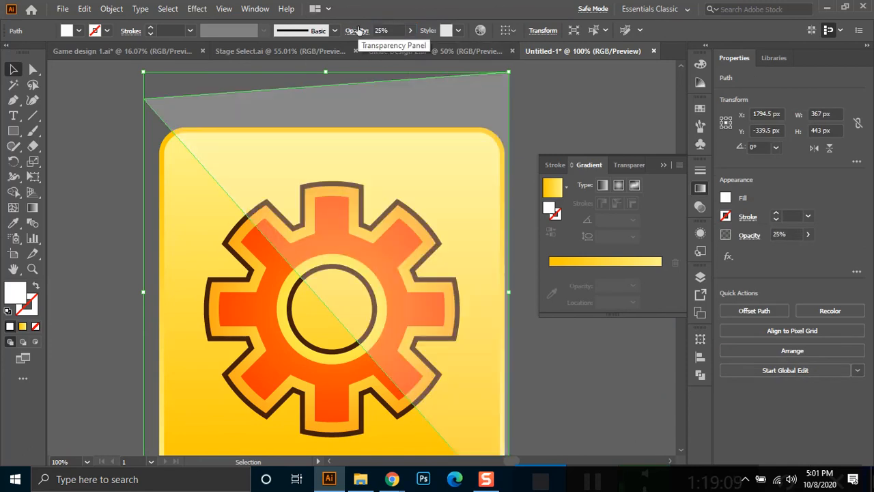
click(94, 215)
Trim away the parts of the highlight that overhang the outer rounded rectangle using the Shape Builder tool.
click(181, 167)
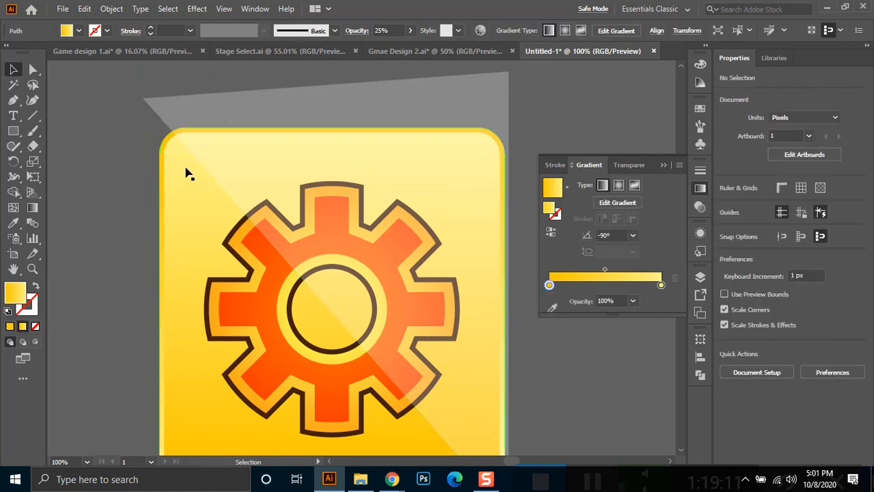
shift+click(244, 112)
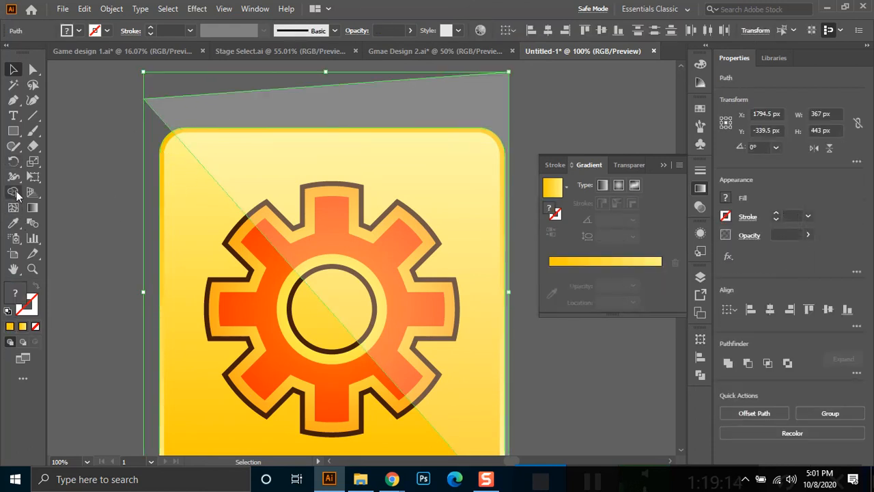
click(13, 192)
mouse_move(275, 115)
mouse_down()
mouse_move(421, 104)
mouse_move(506, 116)
mouse_up()
scroll(506, 116, down, 4)
drag(478, 198, 426, 198)
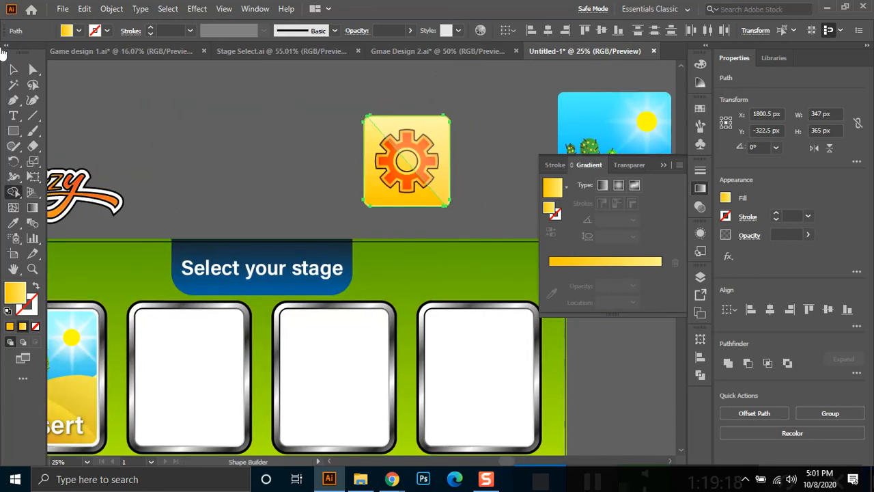
key(v)
click(323, 101)
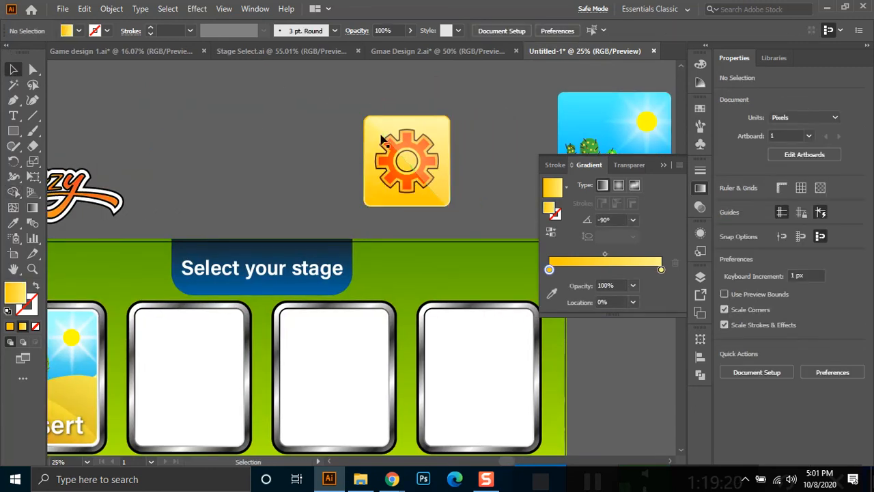
Group the whole settings button, scale it down to about 118 × 124 px and place it in the stage screen's upper-right corner.
drag(427, 202, 473, 199)
key(a)
key(ctrl+g)
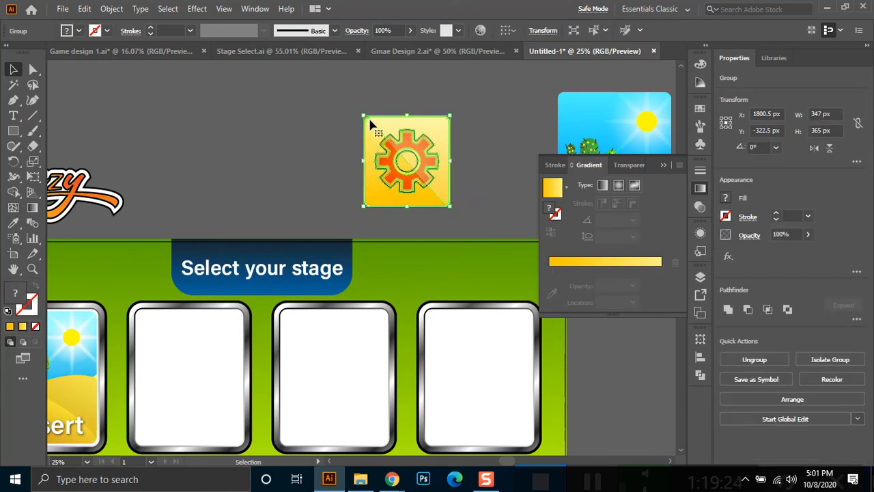
drag(365, 116, 501, 278)
key(space)
drag(493, 205, 302, 170)
drag(308, 237, 305, 260)
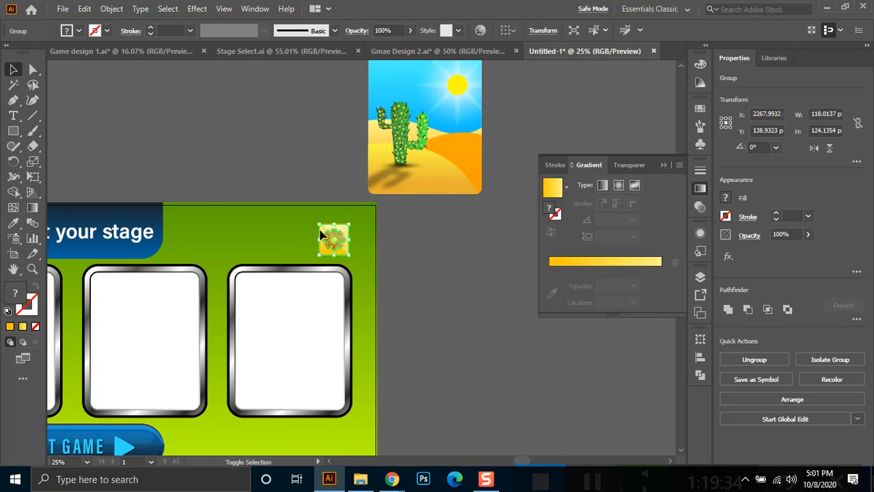
Nudge the settings button slightly up and to the right, to about X 2279, Y 127 px.
key(period)
click(433, 242)
scroll(433, 243, down, 1)
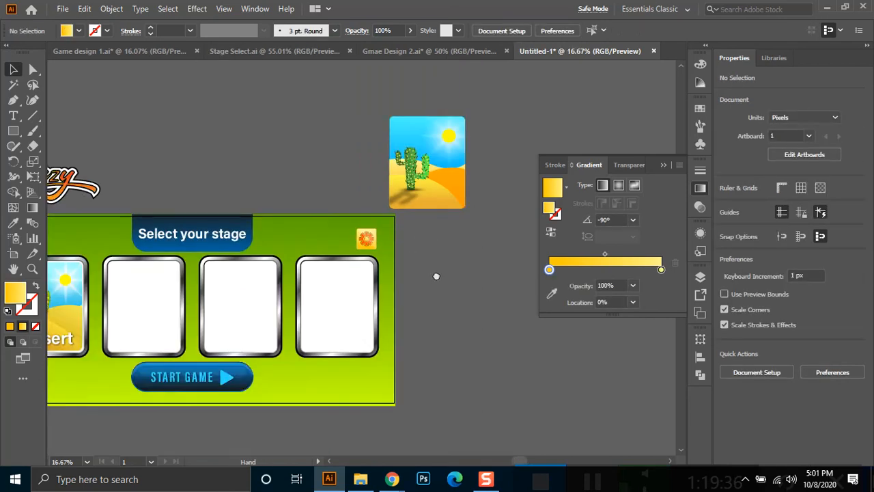
drag(433, 276, 516, 283)
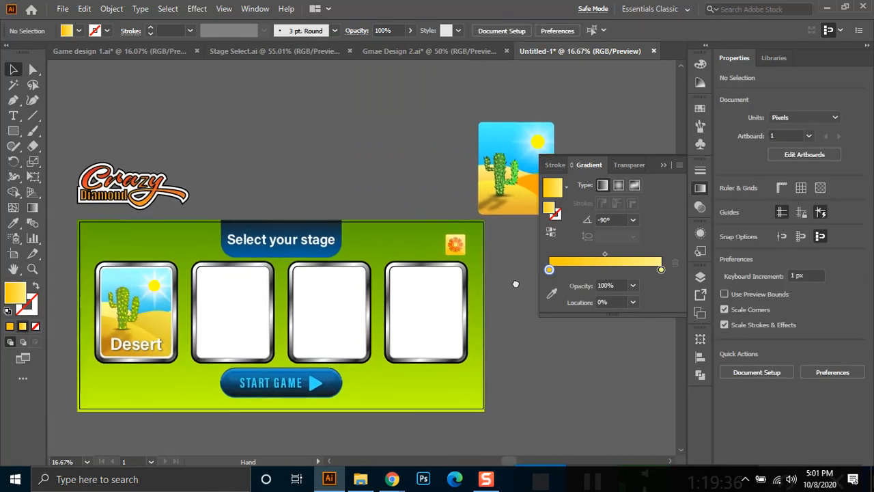
click(456, 244)
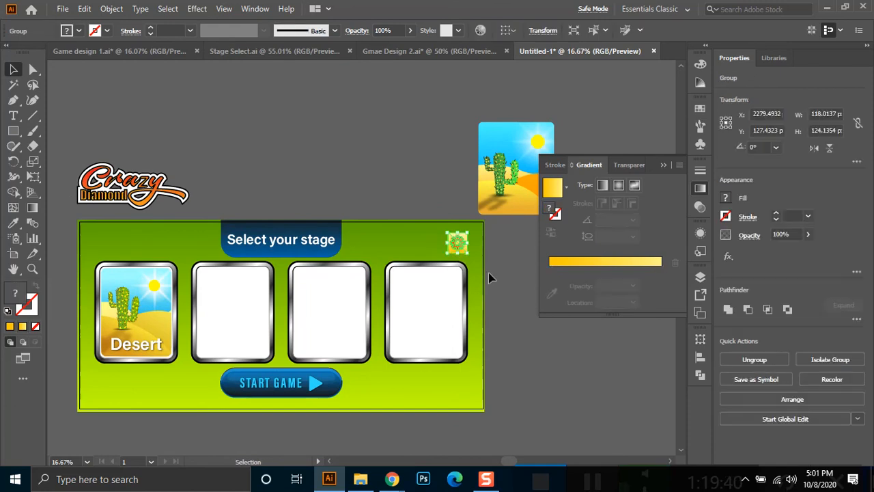
click(489, 277)
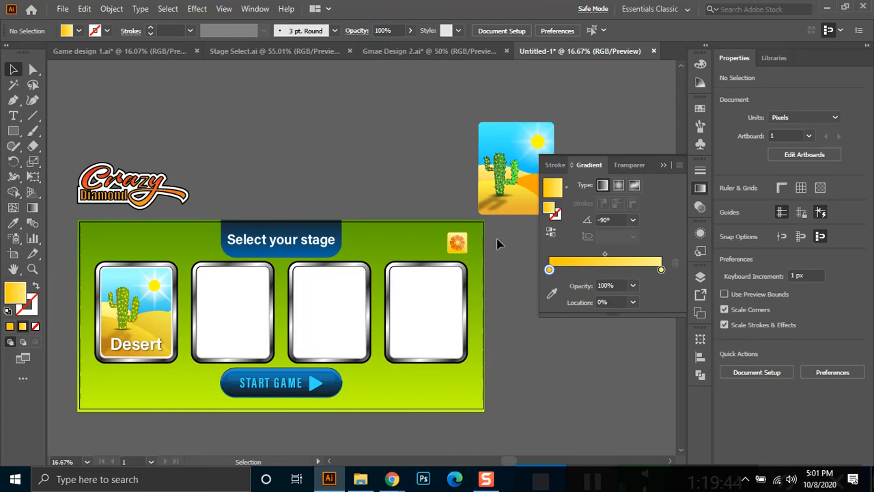
Align the settings button's right edge with the right edge of the last stage frame.
scroll(466, 244, up, 1)
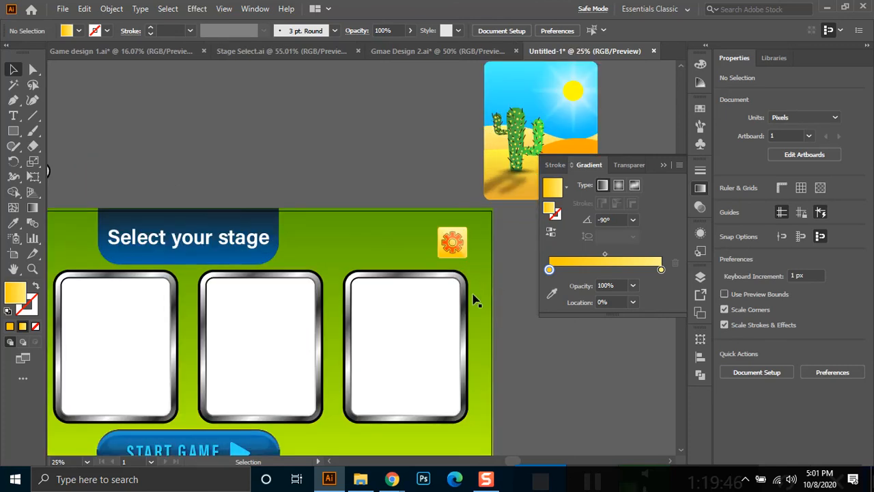
click(463, 328)
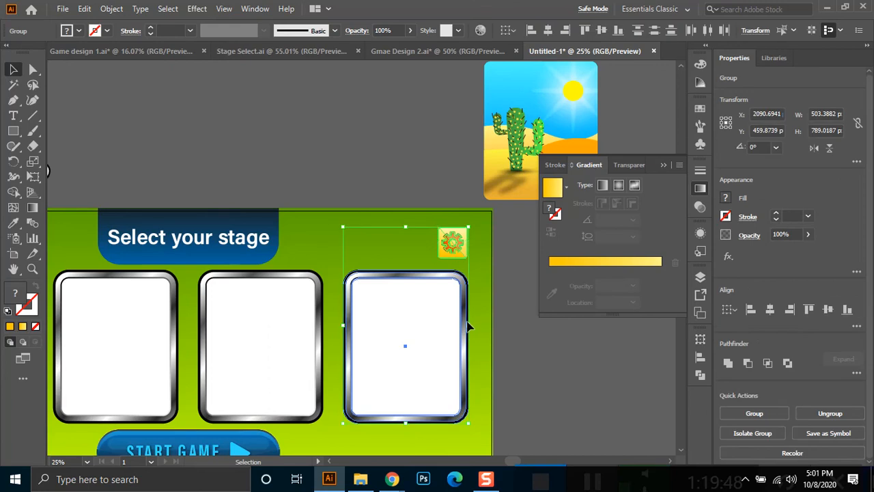
click(438, 134)
Align the settings button's vertical center with the "Select your stage" title text.
click(267, 237)
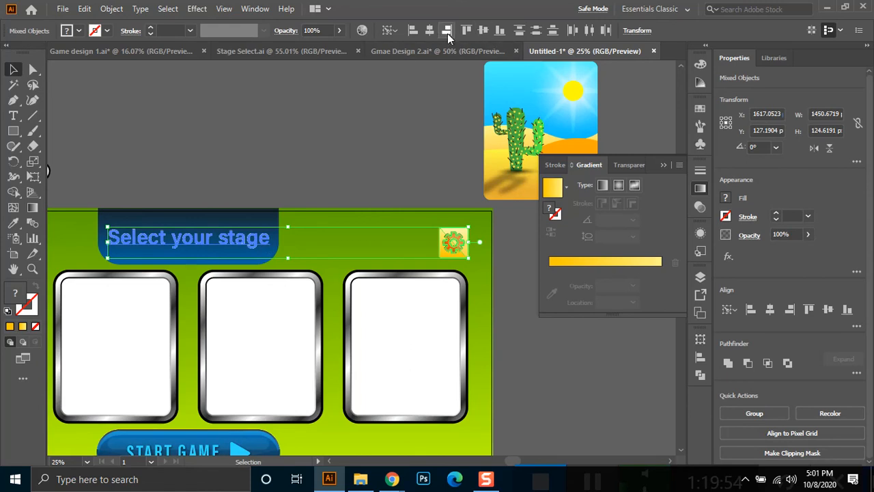
click(481, 31)
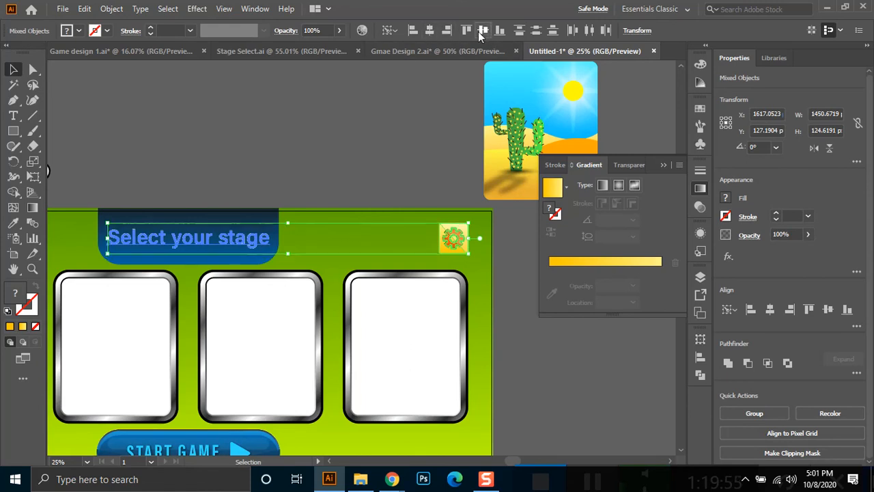
click(347, 140)
Shift the settings button straight down a little, to about Y 132 px.
drag(457, 241, 456, 245)
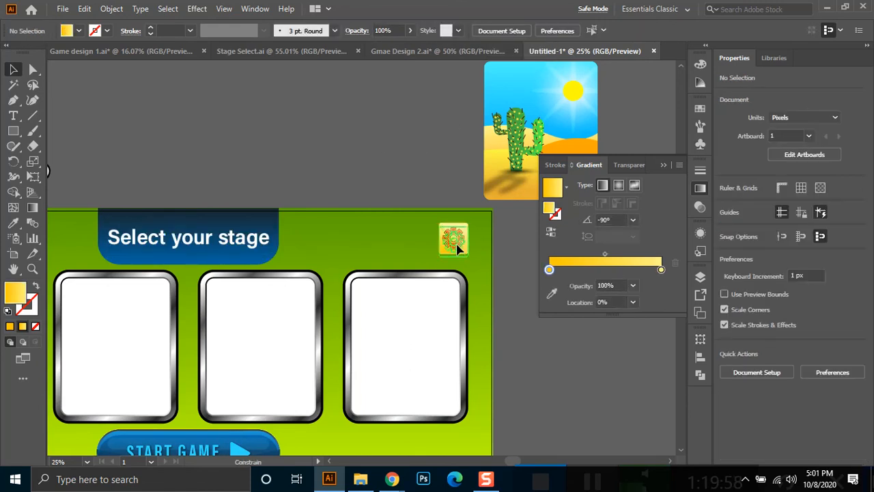
click(459, 250)
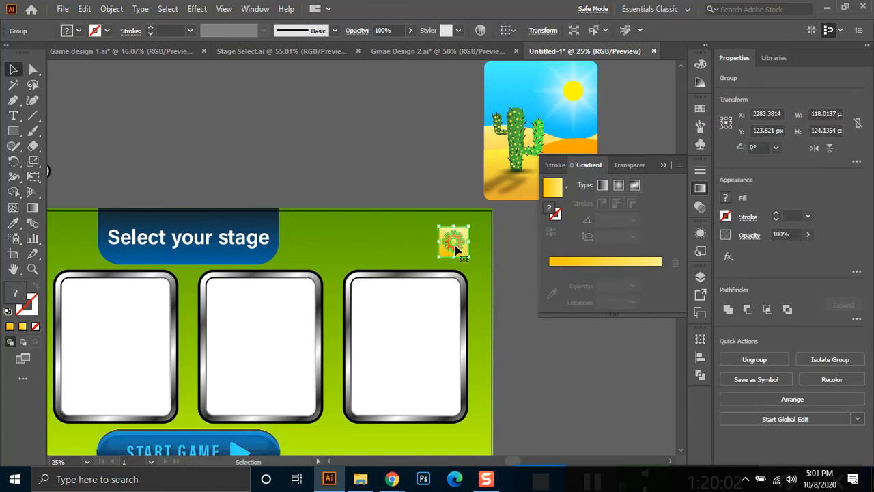
click(438, 152)
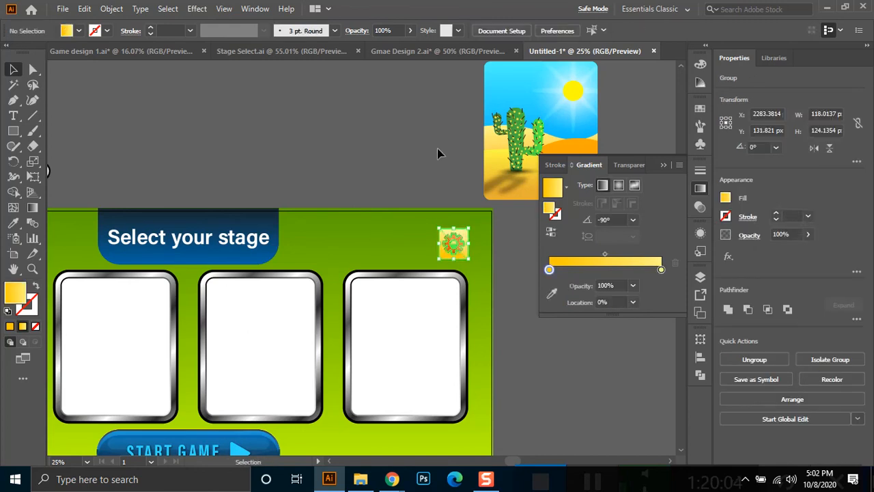
key(ctrl+minus)
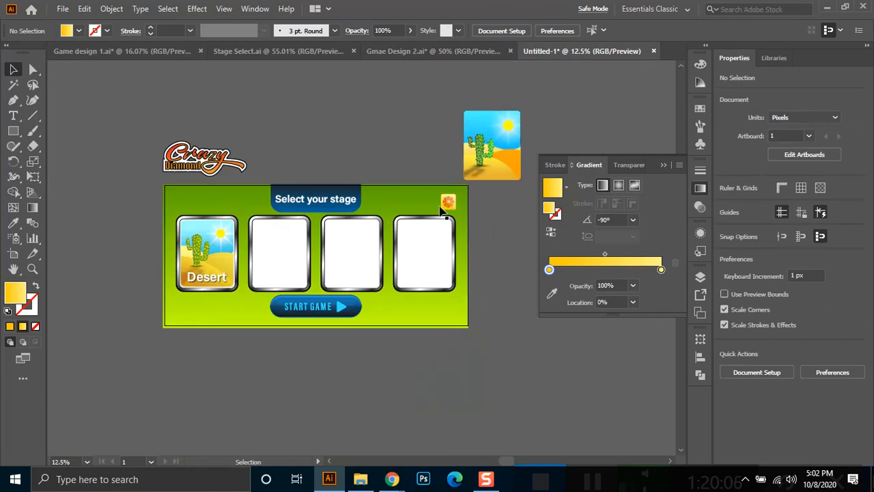
scroll(449, 208, up, 2)
scroll(450, 206, down, 1)
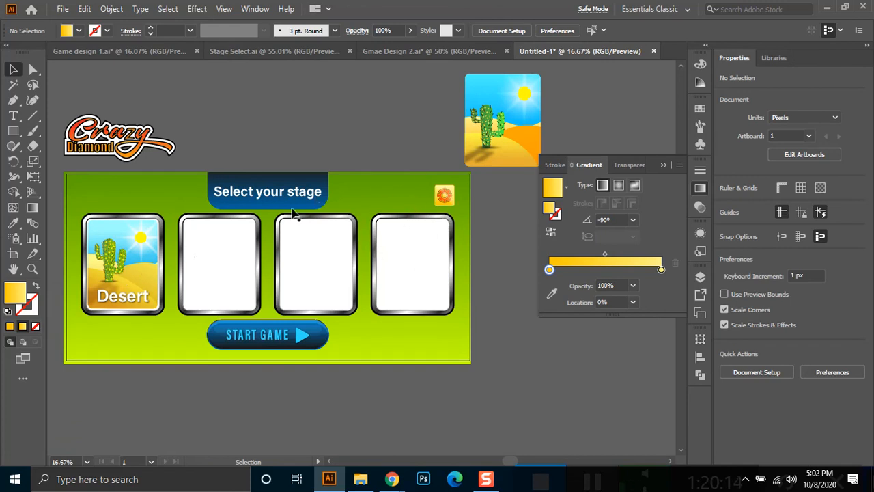
drag(237, 175, 247, 187)
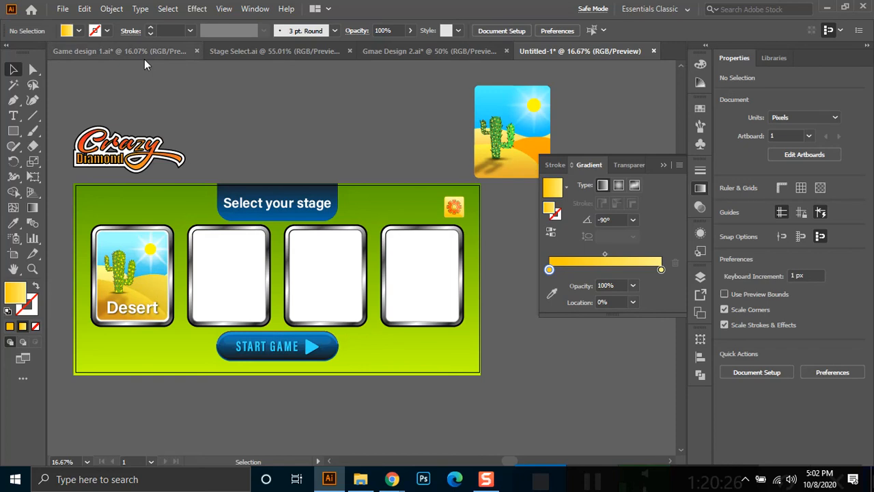
key(ctrl+plus)
key(space)
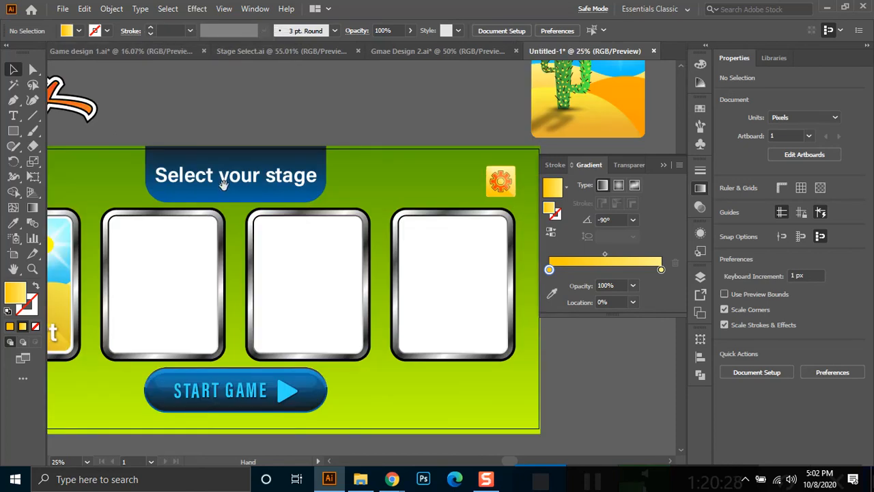
Collapse the floating Gradient panel and bring the whole stage selection screen into view.
click(665, 164)
drag(342, 200, 467, 198)
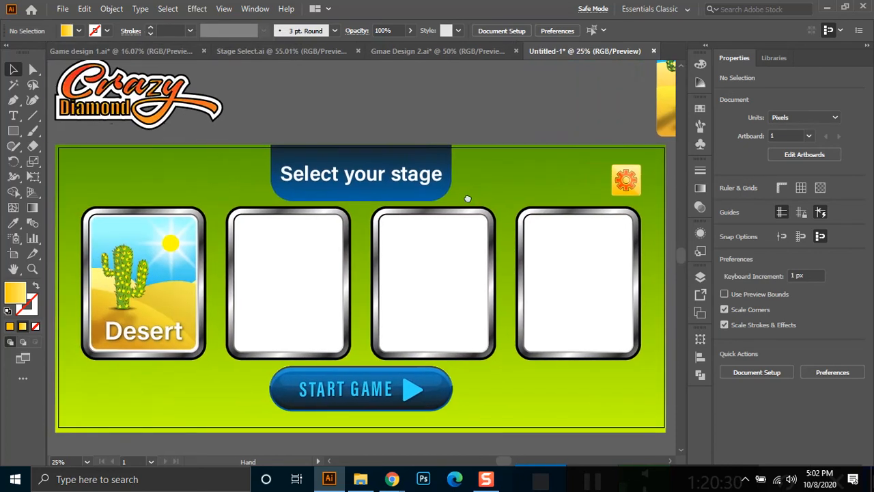
key(ctrl+minus)
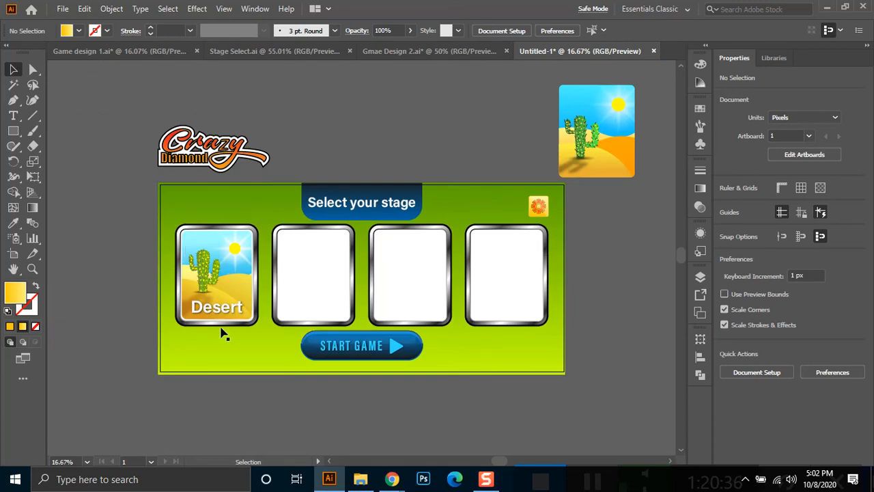
Look through Stage Select.ai, Game design 1.ai and Gmae Design 2.ai for a castle stage illustration.
click(273, 52)
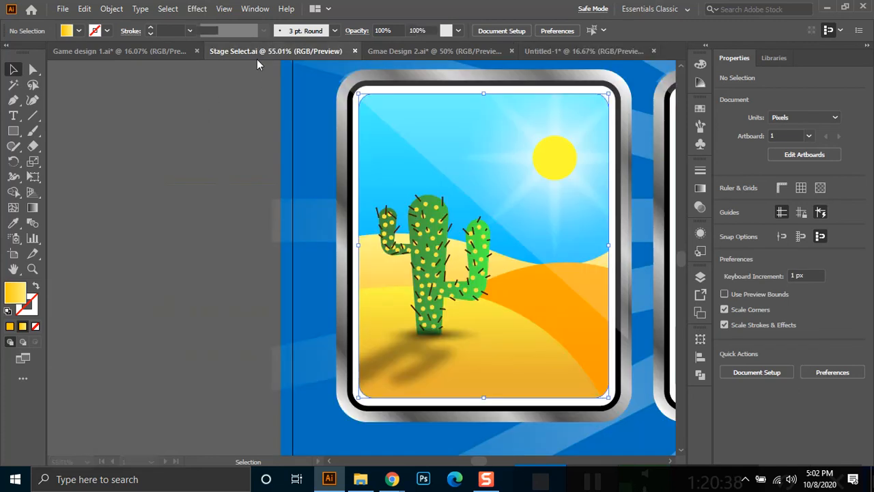
click(361, 126)
scroll(560, 179, right, 6)
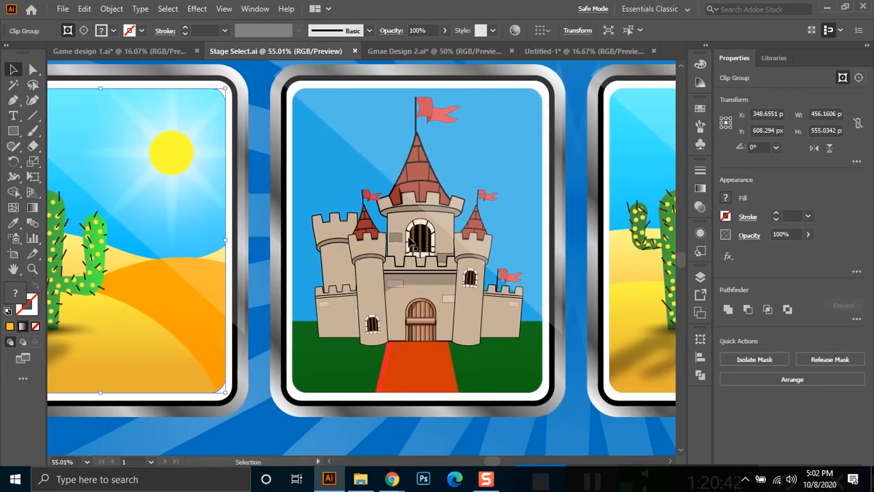
scroll(505, 228, right, 3)
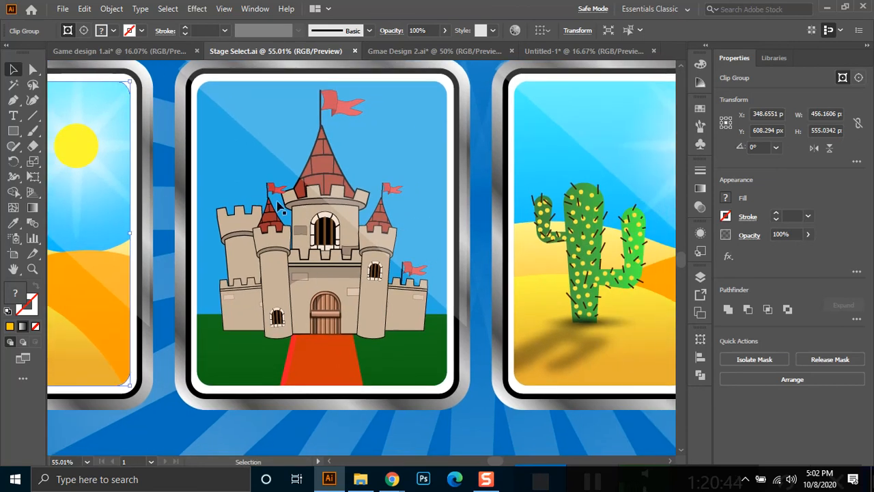
click(124, 51)
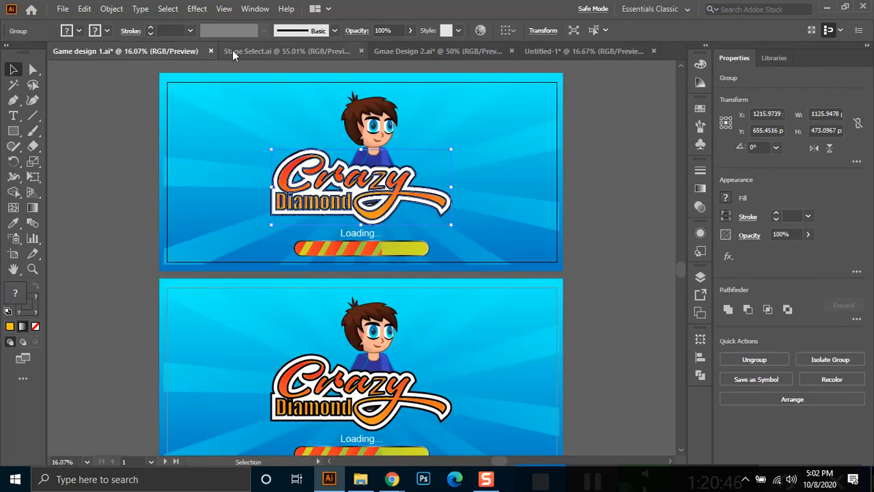
click(348, 52)
click(389, 52)
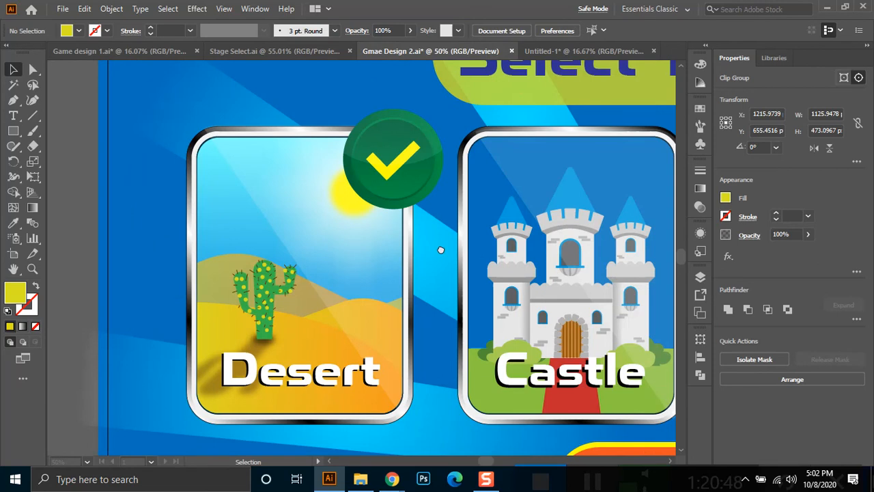
scroll(480, 250, right, 6)
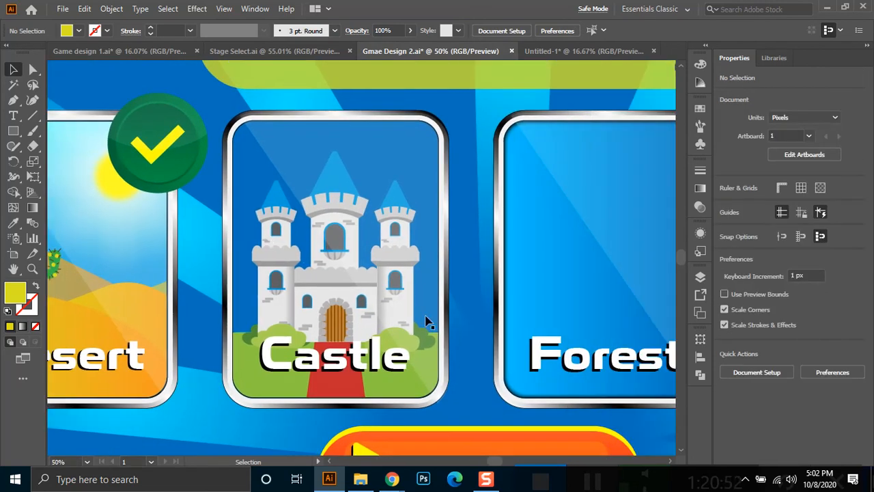
Compare the beige castle picture in Stage Select.ai with the white castle picture in Gmae Design 2.ai.
click(315, 314)
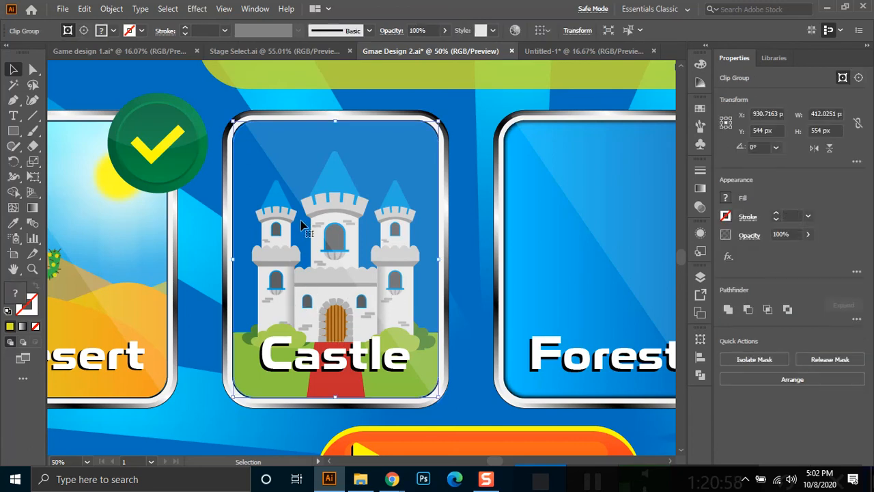
click(277, 55)
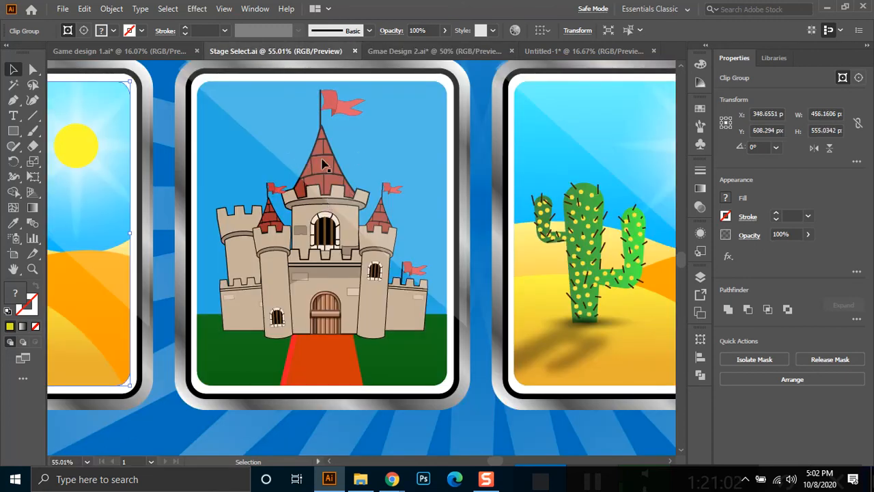
click(299, 238)
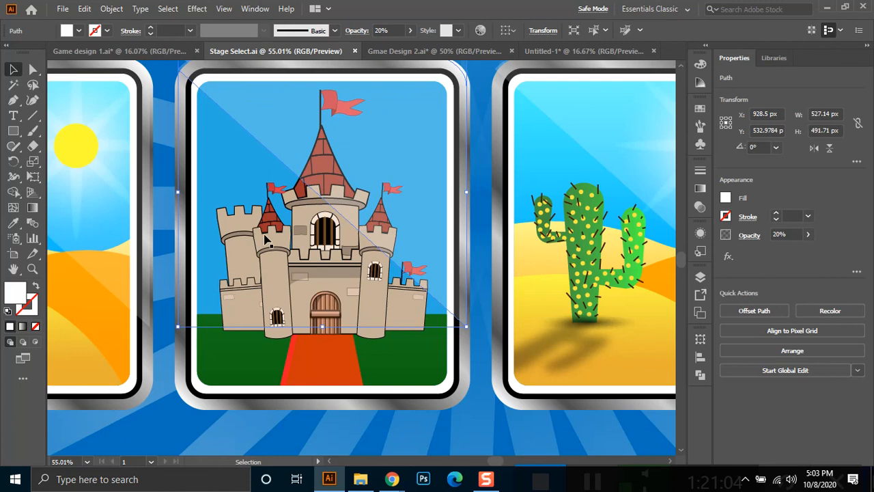
click(265, 232)
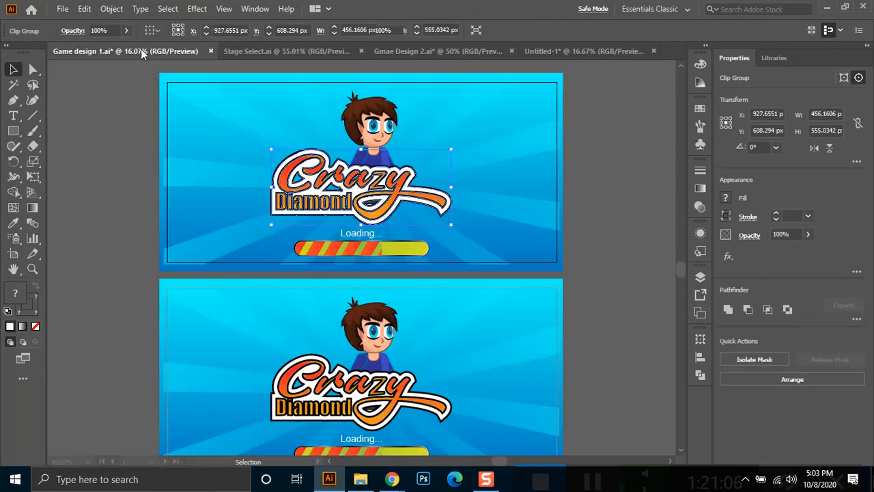
click(136, 52)
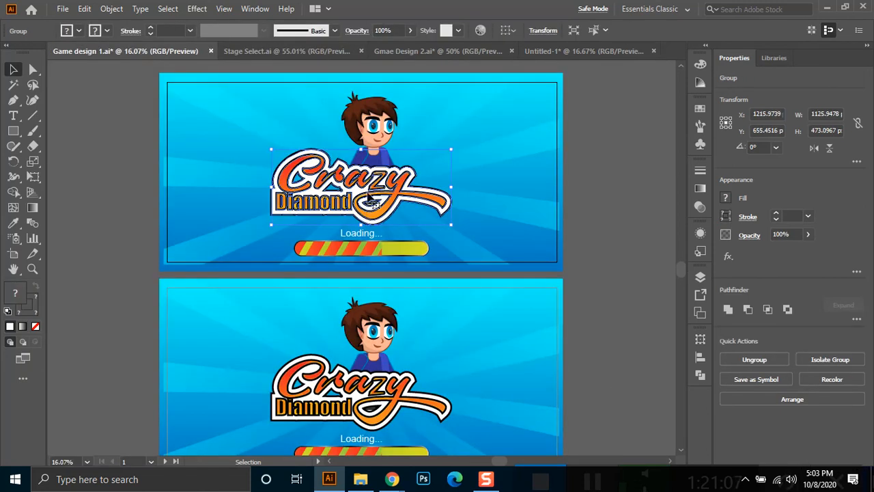
click(278, 50)
click(430, 51)
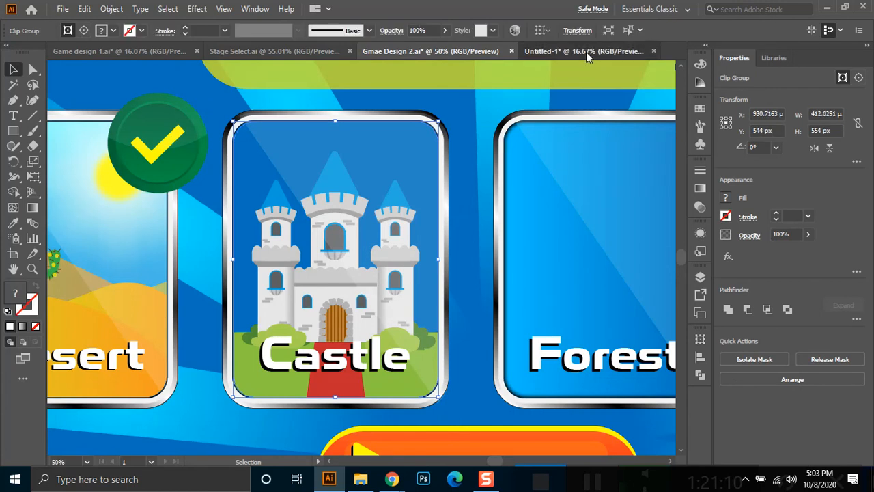
click(586, 52)
click(314, 49)
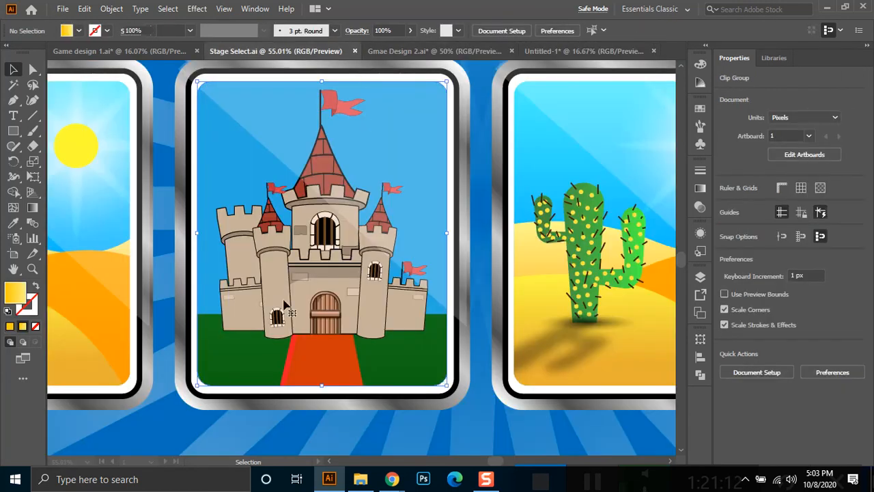
click(123, 50)
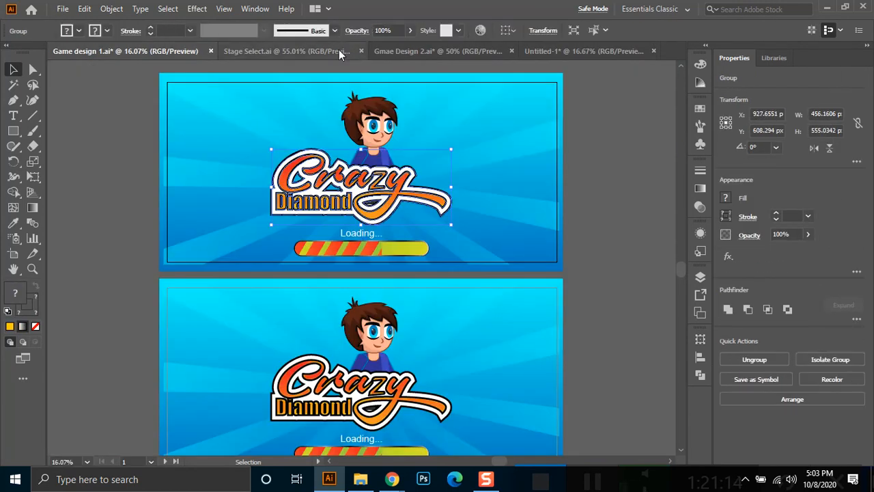
click(343, 52)
click(392, 51)
Copy the white castle picture from Gmae Design 2.ai into Untitled-1 beside the artboard and enlarge it proportionally to about 650 × 874 px.
click(276, 255)
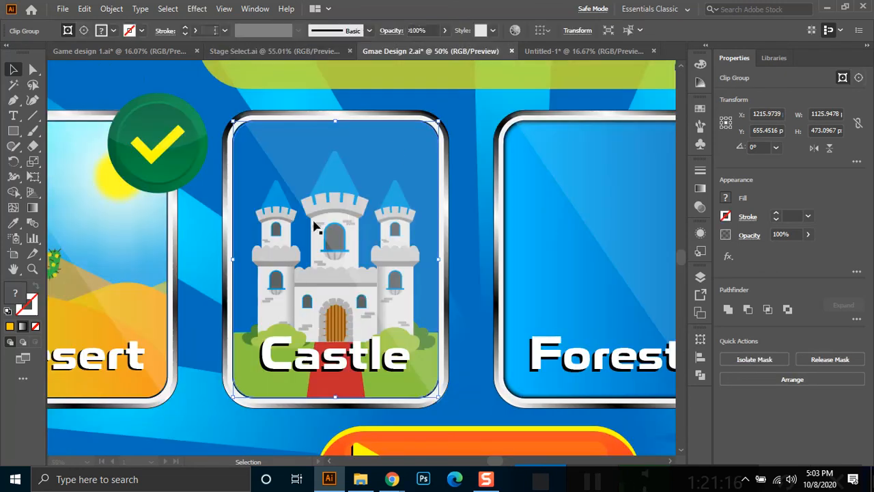
key(a)
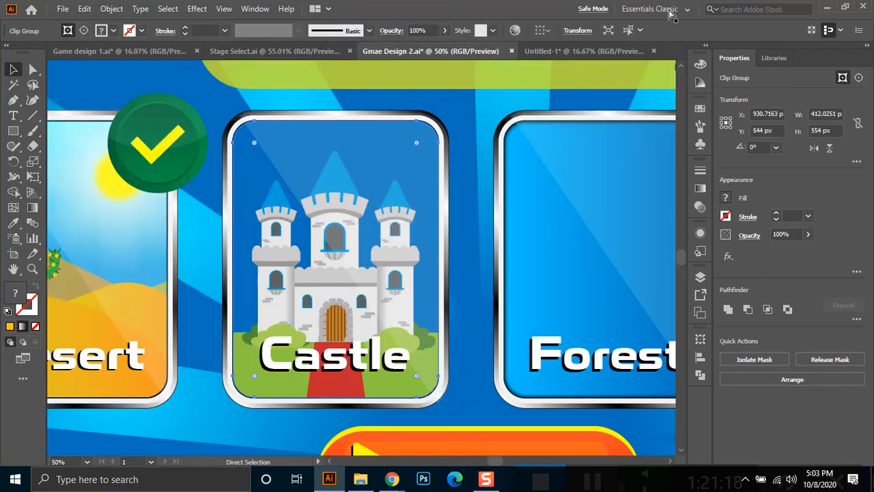
click(574, 49)
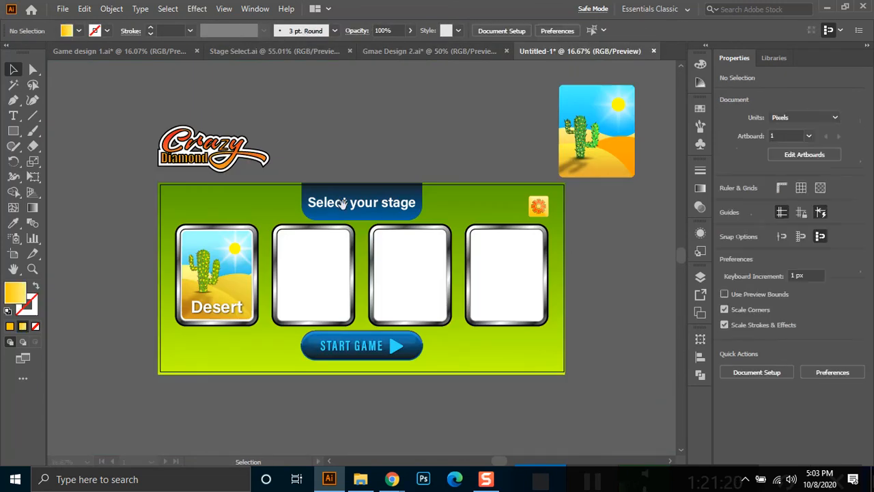
drag(570, 206, 272, 203)
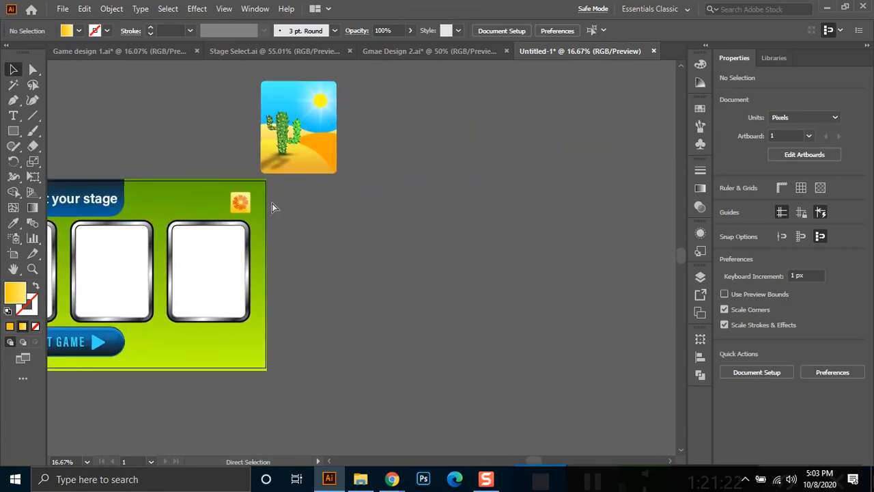
key(ctrl+v)
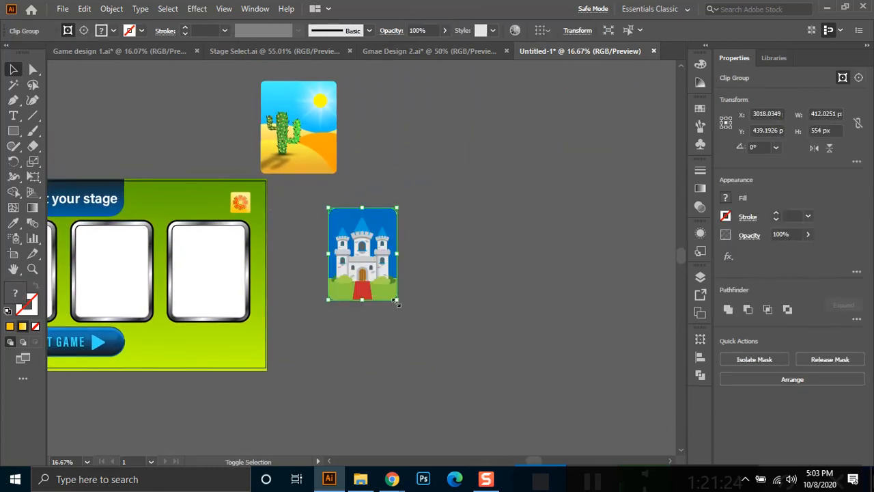
drag(398, 301, 415, 326)
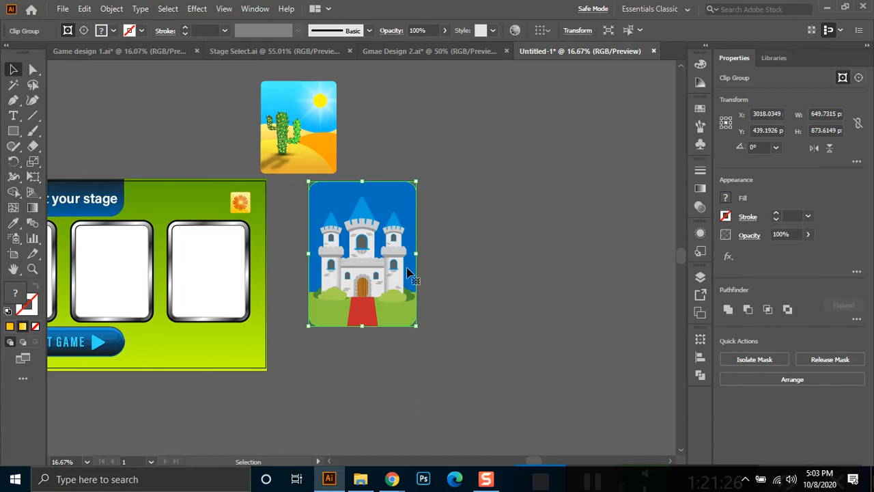
Draw a circle about 103 px in diameter on the empty canvas beside the enlarged castle picture.
drag(312, 265, 271, 299)
key(ctrl+equal)
key(ctrl+equal)
drag(443, 298, 325, 294)
key(ctrl+equal)
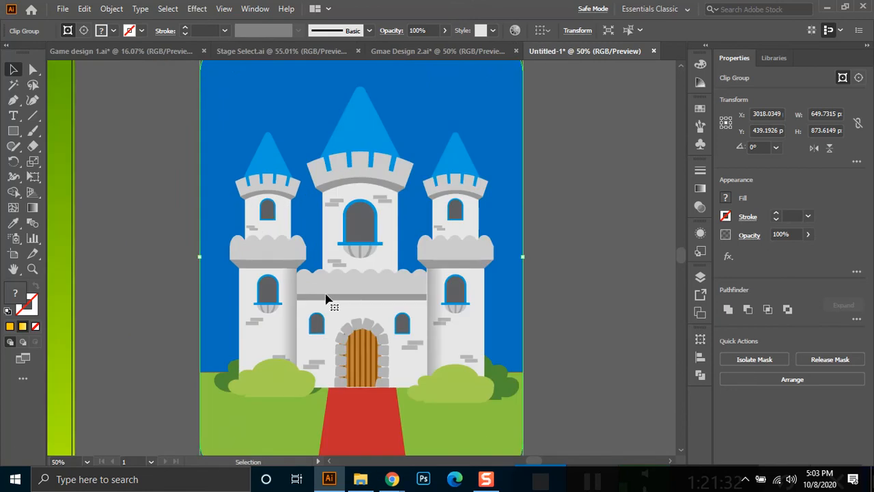
key(ctrl+minus)
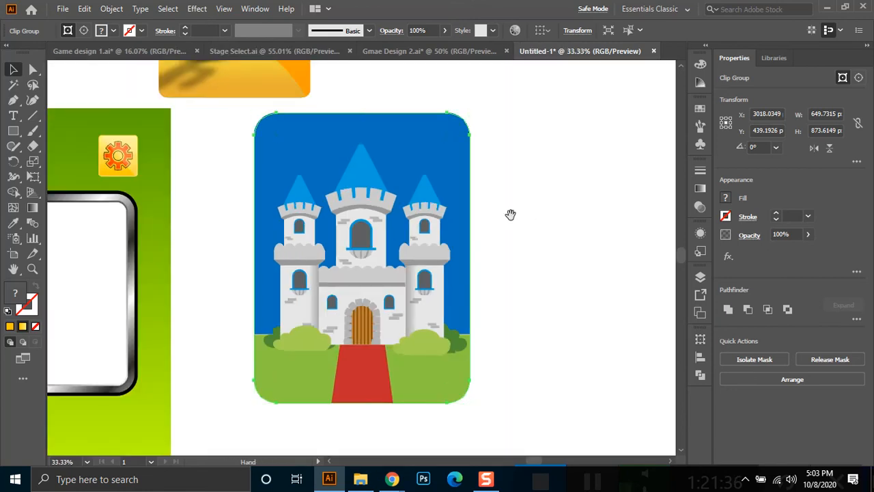
drag(512, 214, 335, 230)
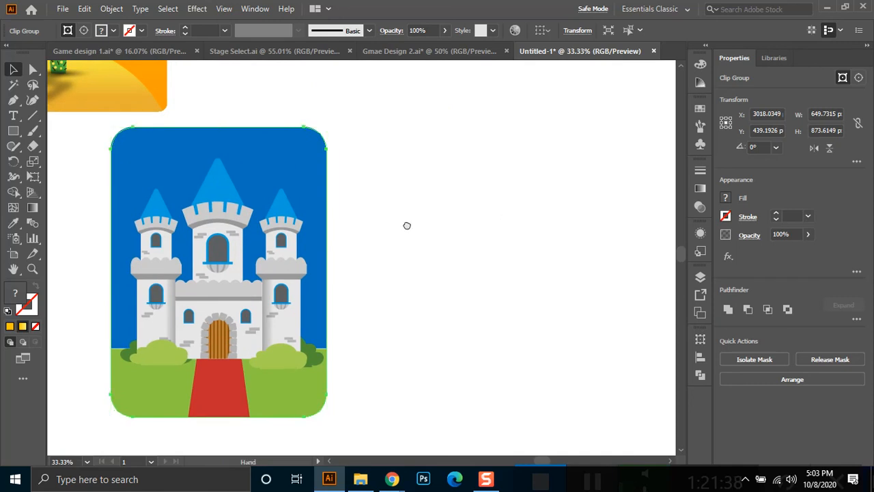
drag(407, 225, 351, 224)
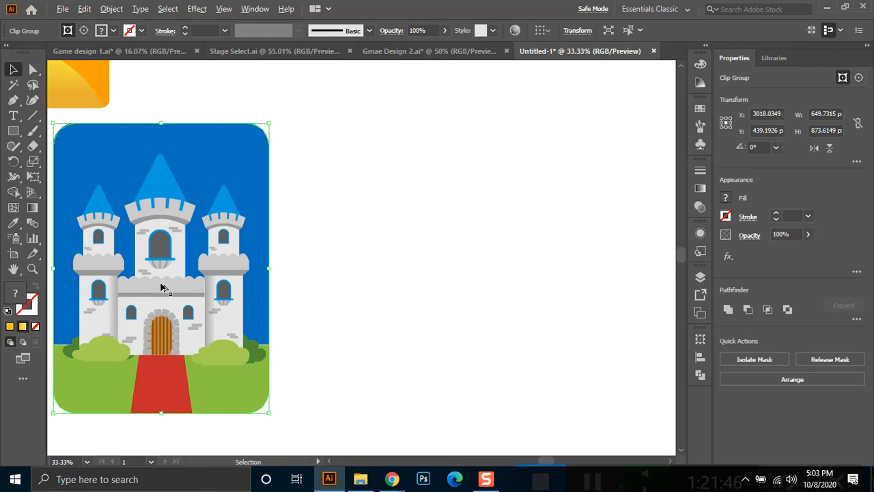
scroll(159, 287, up, 1)
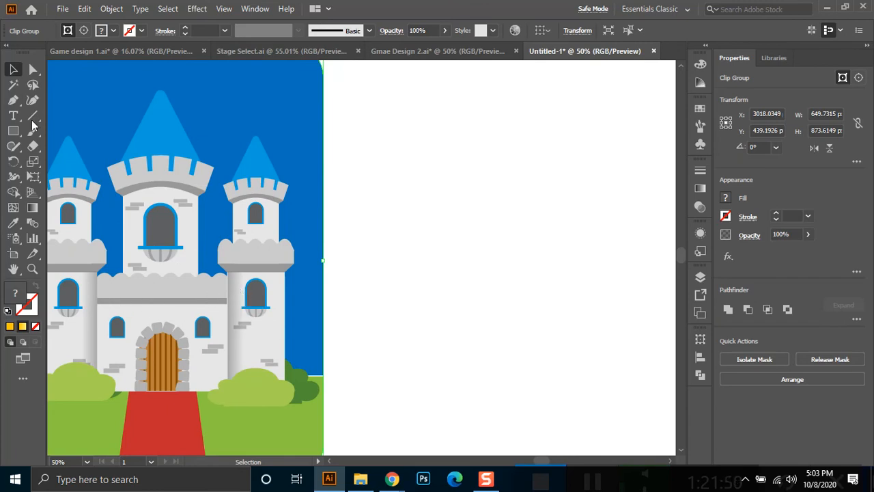
click(13, 132)
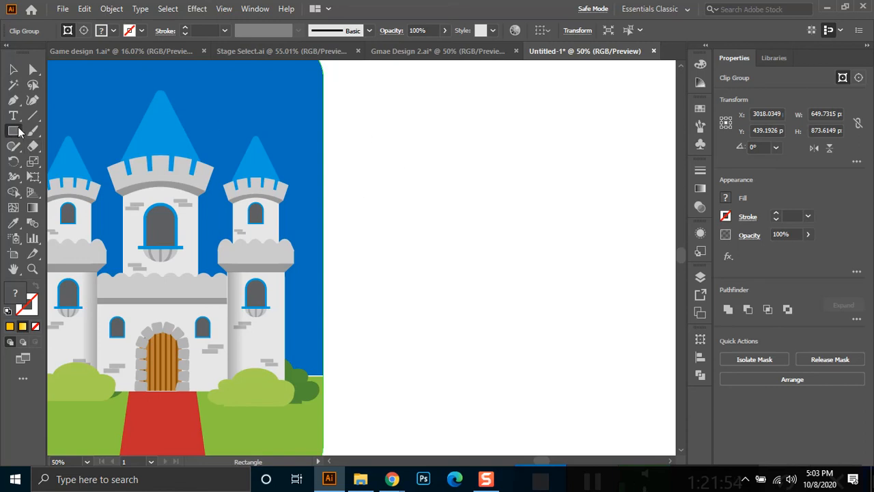
drag(13, 131, 65, 162)
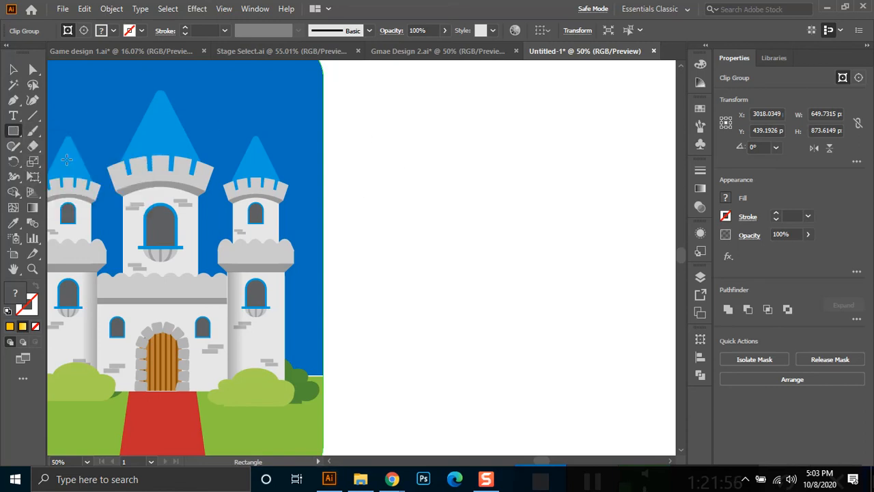
drag(397, 154, 447, 192)
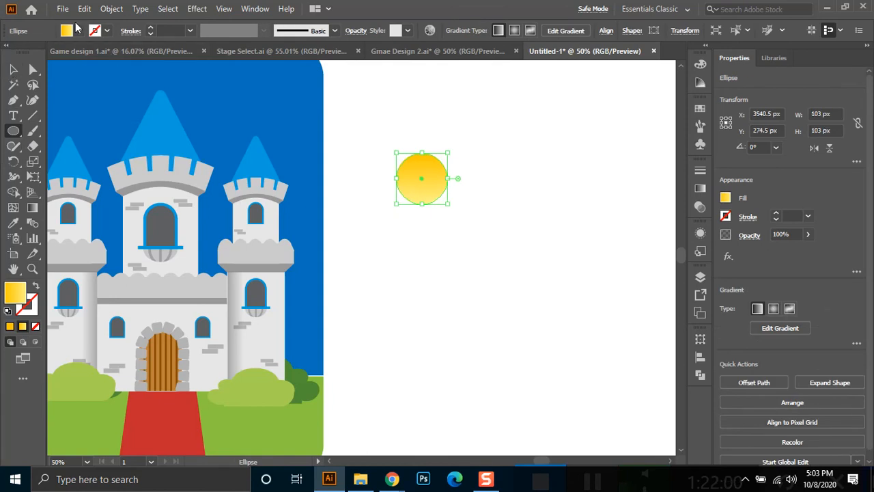
Fill the new circle with a solid mid-grey swatch.
click(79, 31)
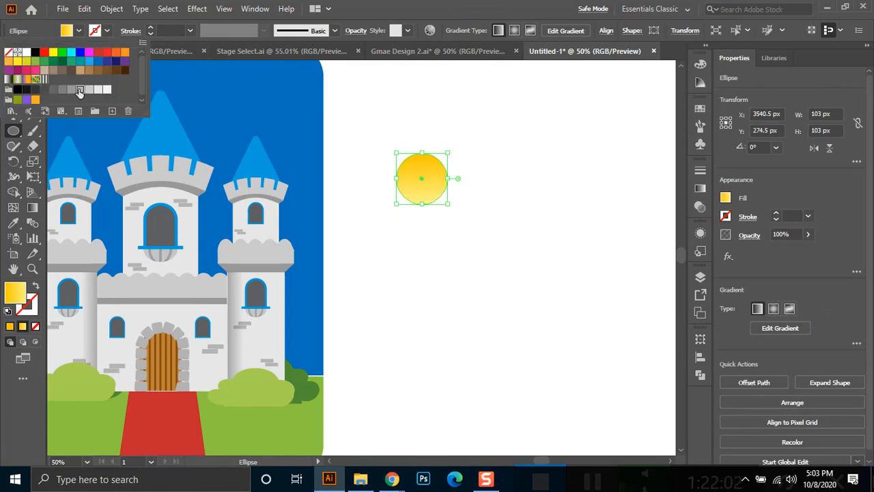
click(79, 90)
click(12, 69)
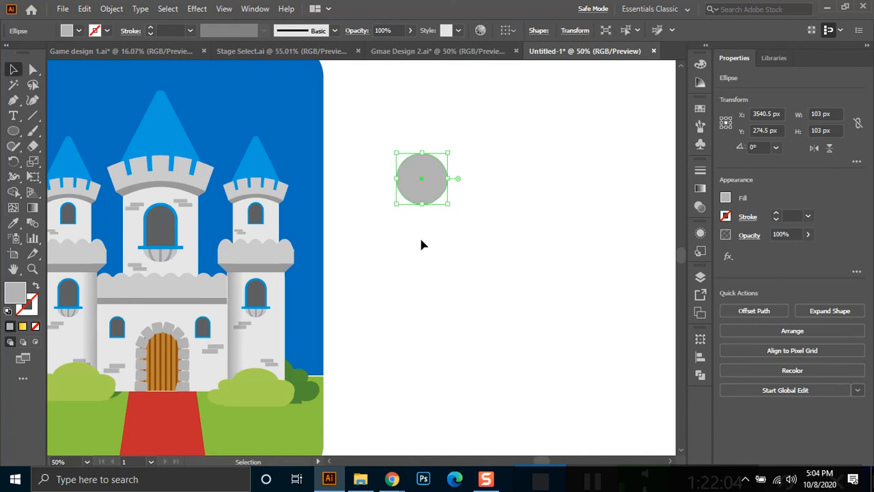
Duplicate the grey circle horizontally with an offset of about 99 px and repeat the copy to form a row of slightly overlapping circles.
drag(413, 187, 461, 196)
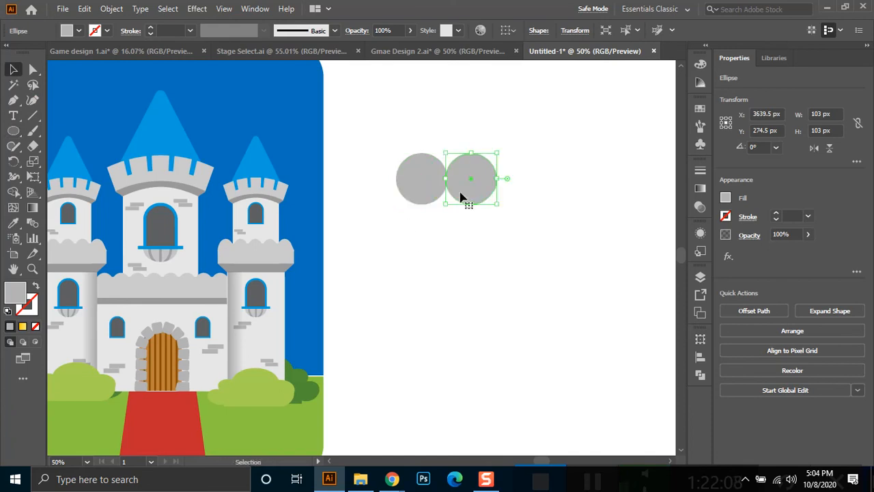
key(a)
key(ctrl+d)
key(ctrl+d)
key(ctrl+d)
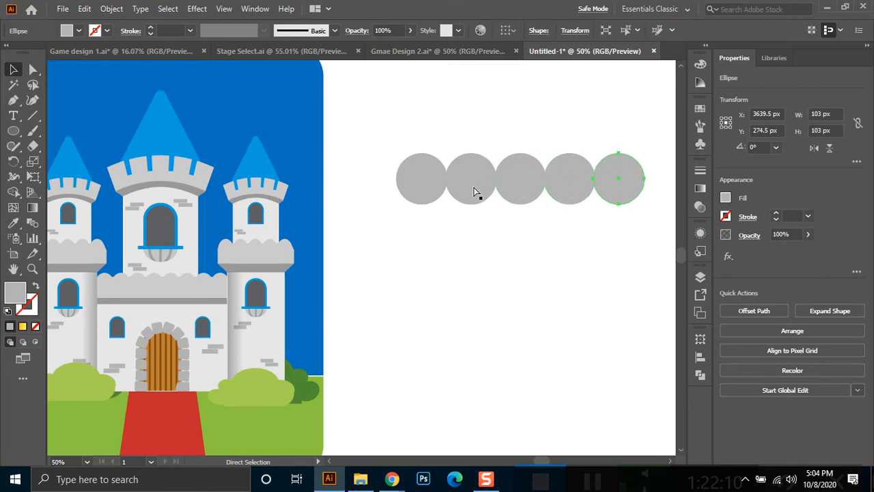
drag(589, 279, 476, 274)
key(ctrl+d)
key(ctrl+d)
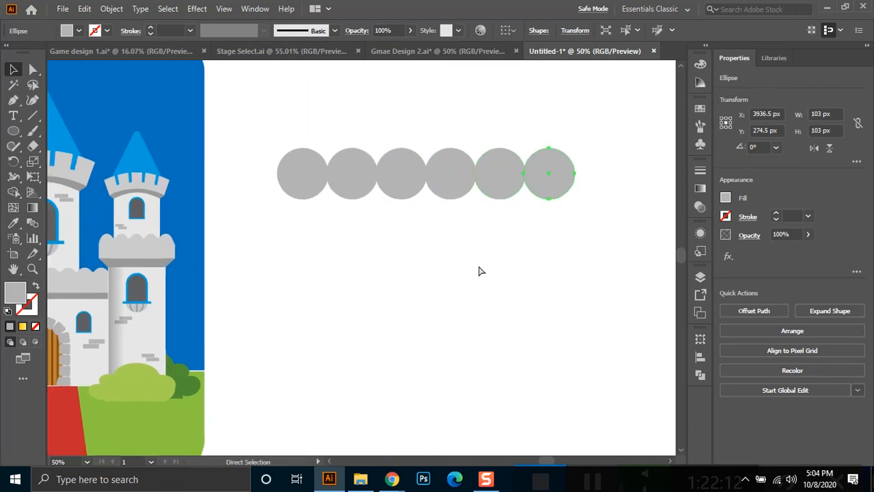
Repeat the circle duplication at the same spacing until the row holds nine grey circles.
key(ctrl+d)
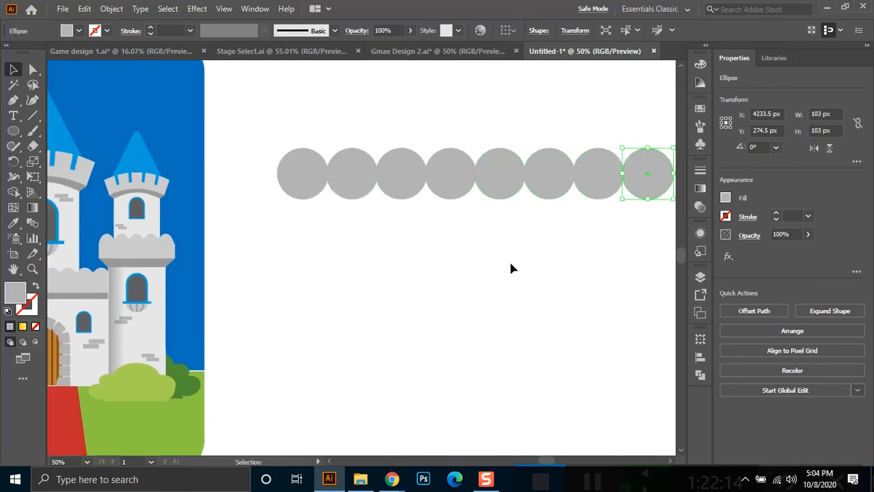
drag(526, 262, 439, 267)
key(ctrl+d)
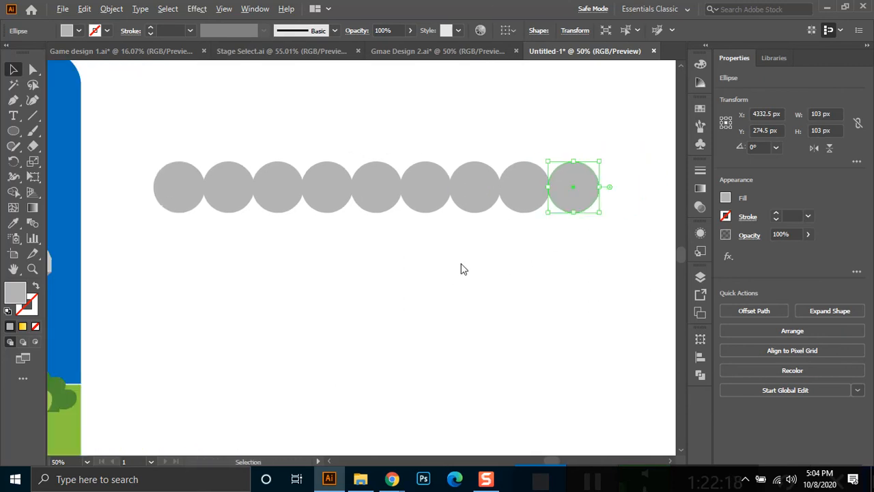
key(alt+space)
key(Escape)
scroll(381, 211, down, 2)
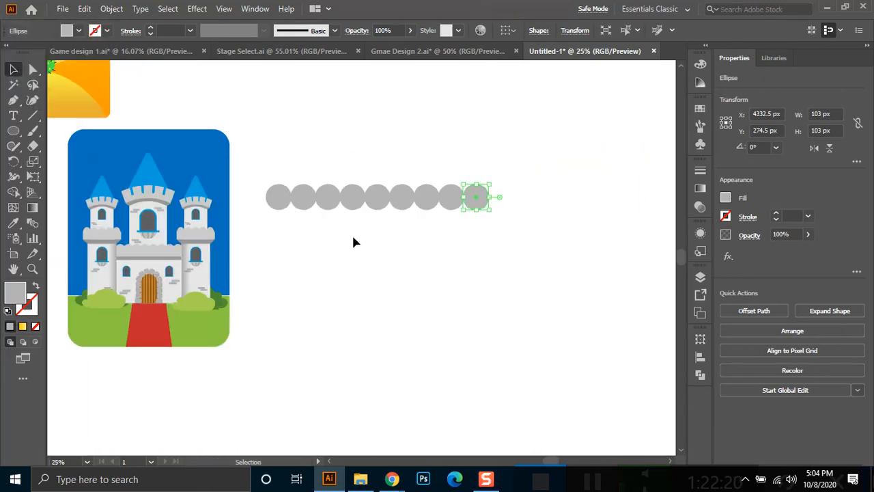
drag(449, 216, 253, 247)
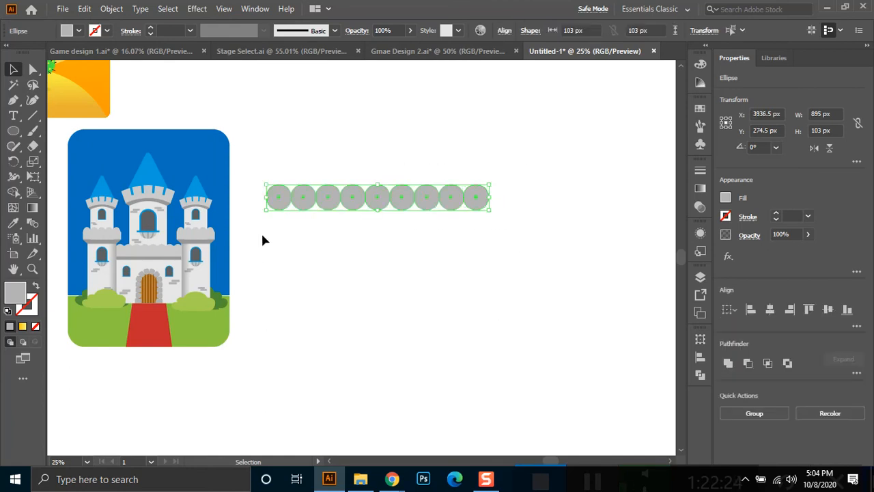
click(401, 266)
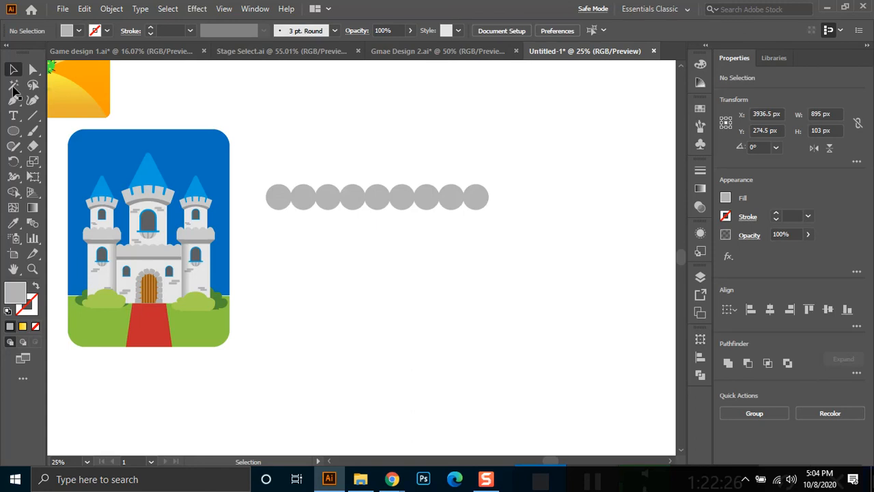
Draw a grey rectangle about 892 × 491 px from the middle of the circle row downward, spanning the row's full width.
click(13, 130)
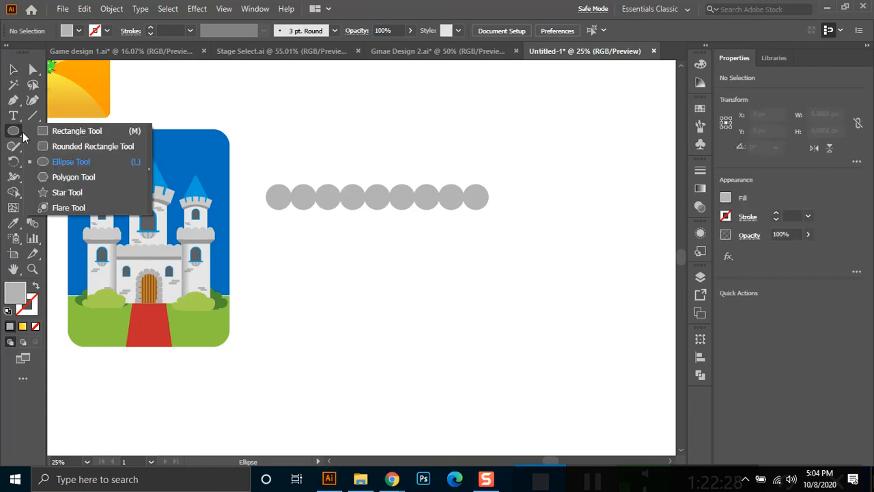
click(68, 130)
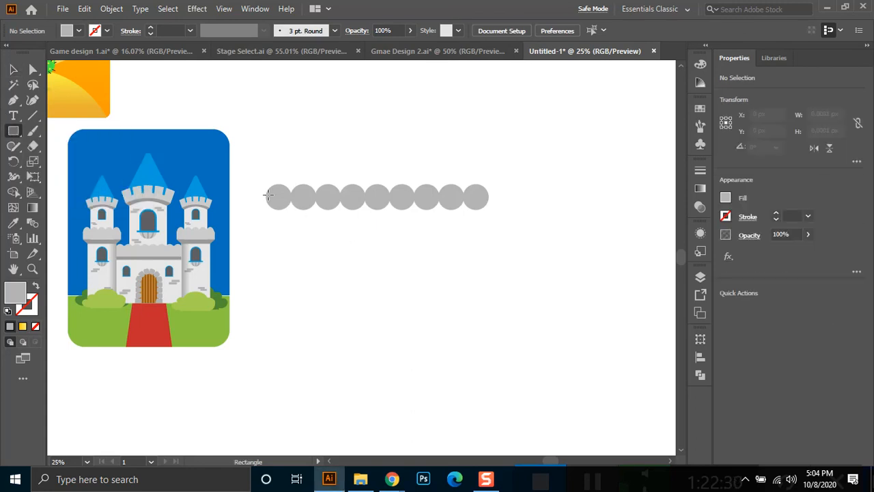
drag(266, 196, 488, 316)
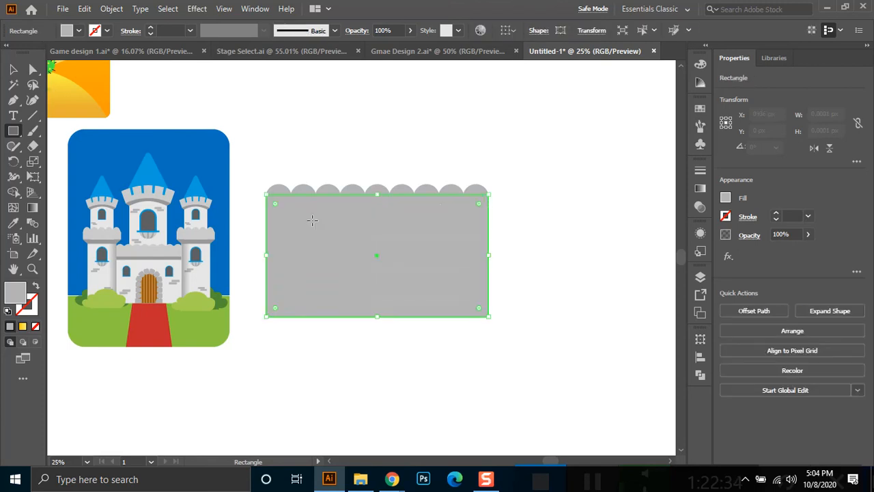
scroll(352, 222, up, 3)
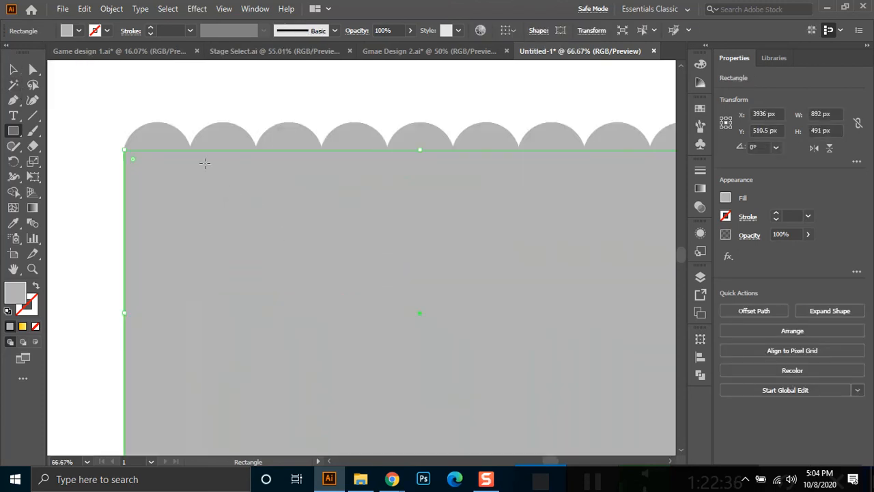
drag(125, 315, 122, 316)
drag(246, 224, 248, 222)
key(ctrl+z)
click(13, 70)
click(208, 265)
click(91, 291)
scroll(93, 292, down, 1)
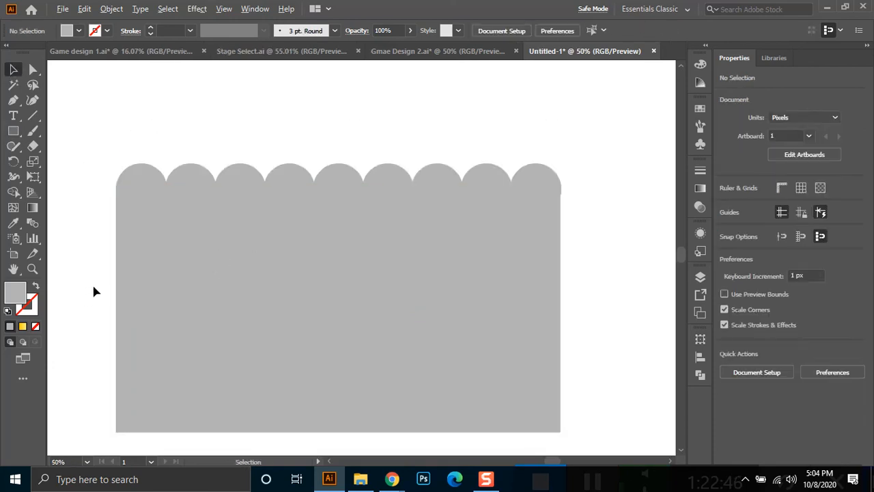
Unite the nine circles and the rectangle into one shape with a scalloped upper edge.
click(523, 230)
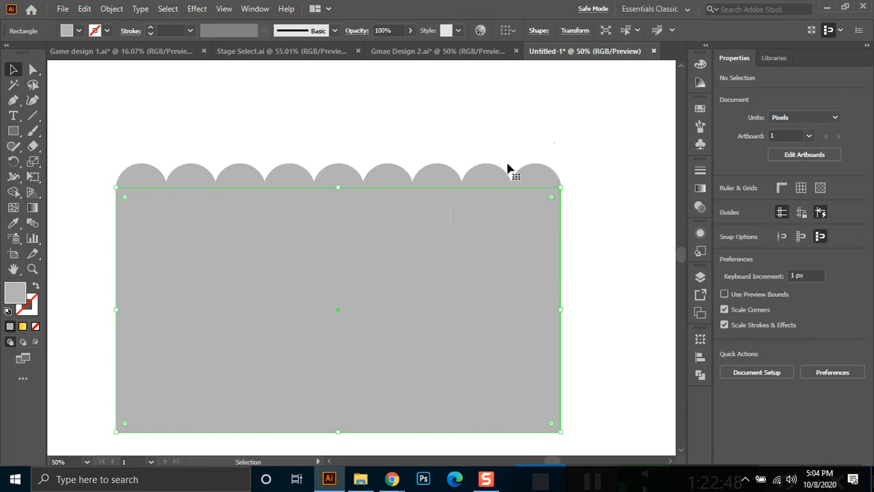
drag(591, 150, 137, 335)
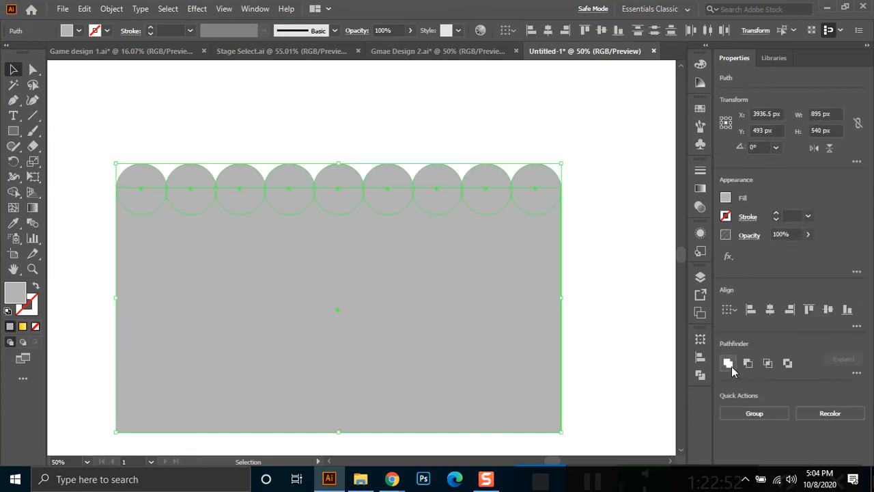
click(728, 362)
Examine the notches between the scallops on the battlements of the reference castle.
scroll(404, 318, down, 2)
drag(241, 301, 280, 278)
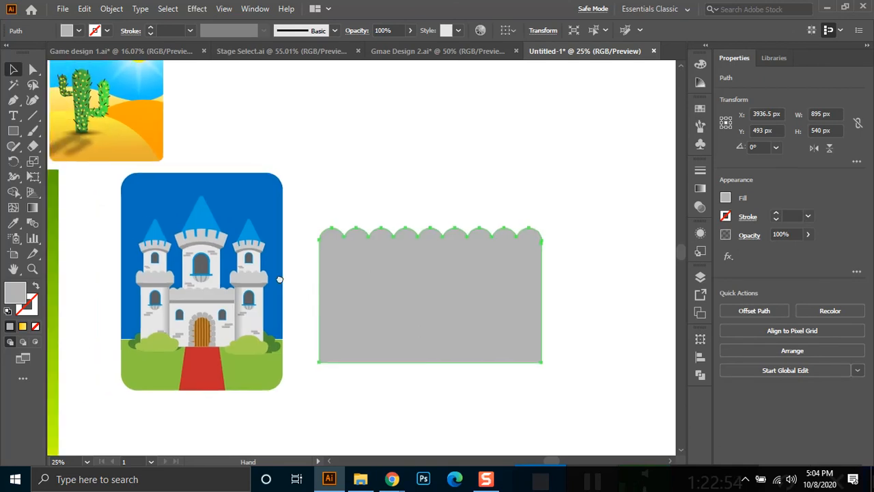
scroll(191, 300, up, 2)
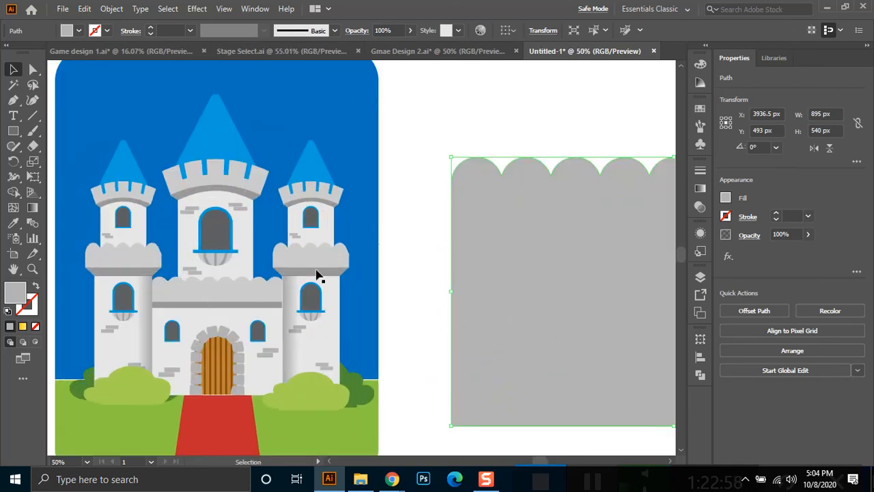
click(32, 271)
drag(164, 267, 200, 301)
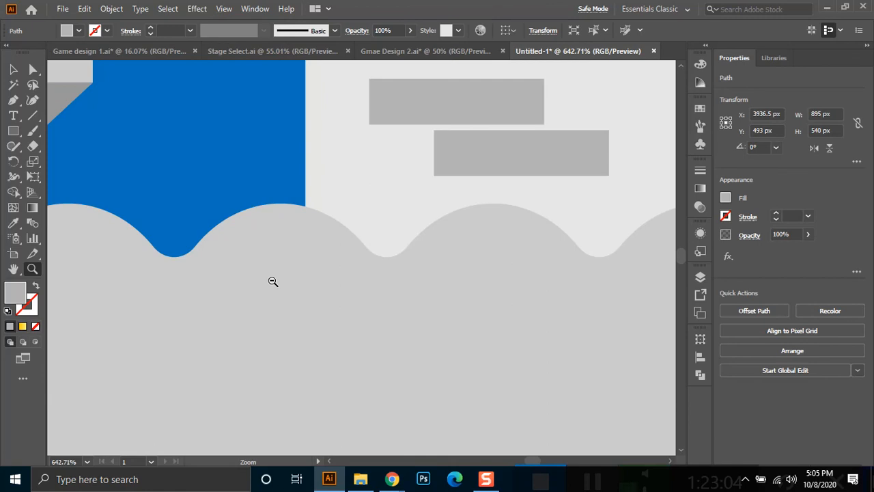
alt+click(297, 286)
alt+click(345, 293)
alt+click(412, 291)
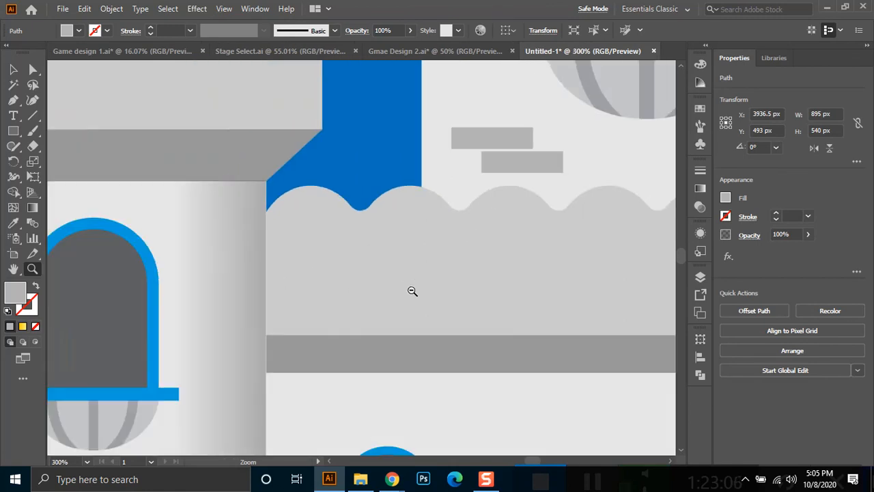
alt+click(503, 274)
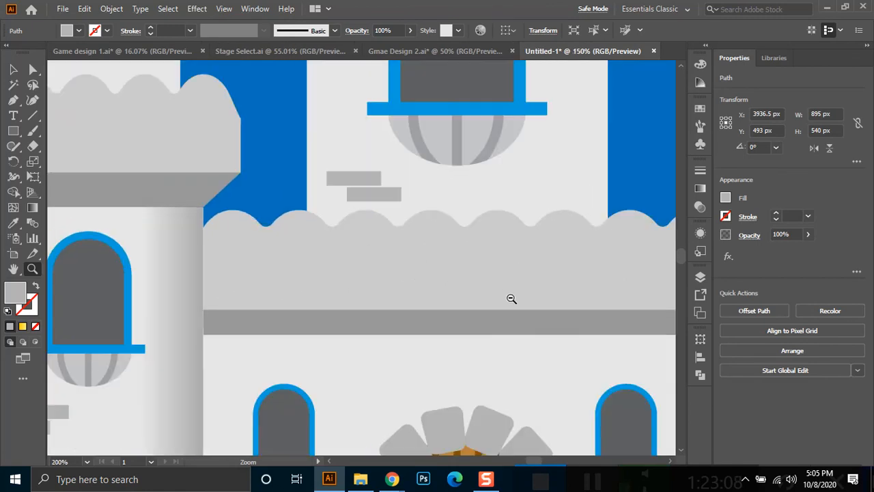
alt+click(509, 289)
drag(546, 280, 152, 297)
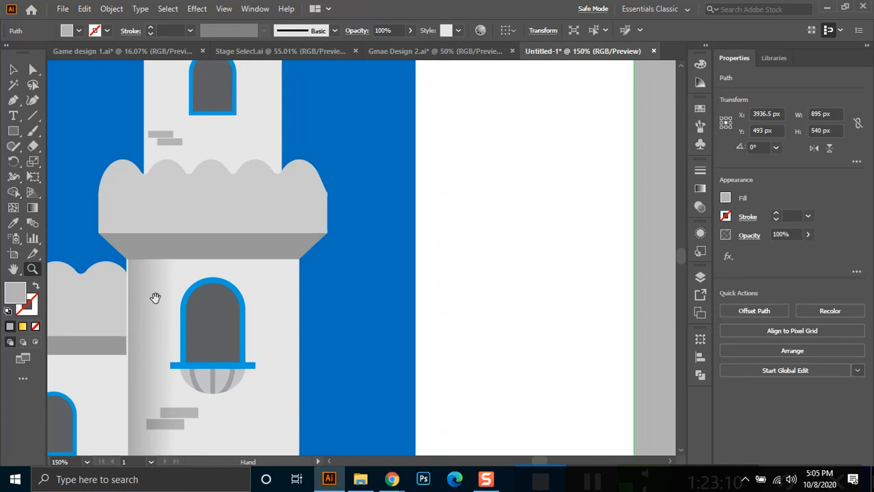
alt+click(376, 281)
alt+click(377, 281)
Slightly round the notches between the scallops of the united grey shape using live corners on their anchor points.
drag(503, 230, 97, 282)
click(33, 69)
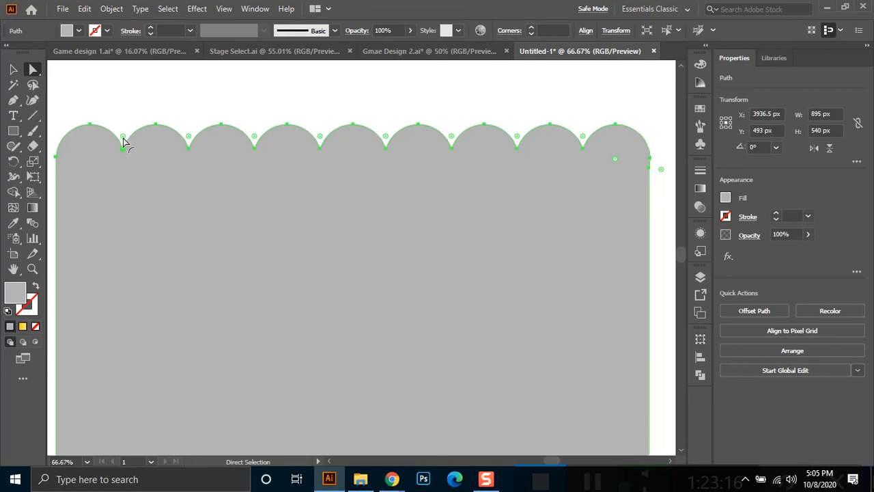
click(124, 149)
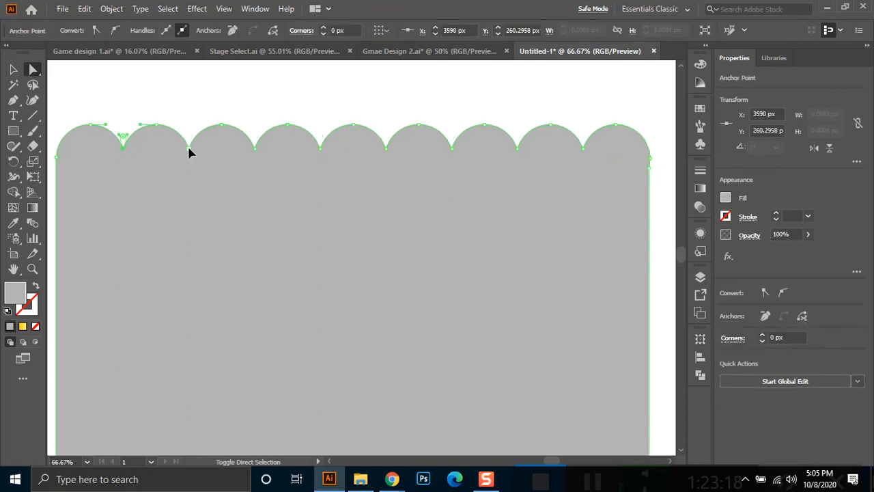
shift+click(189, 148)
shift+click(255, 148)
shift+click(321, 150)
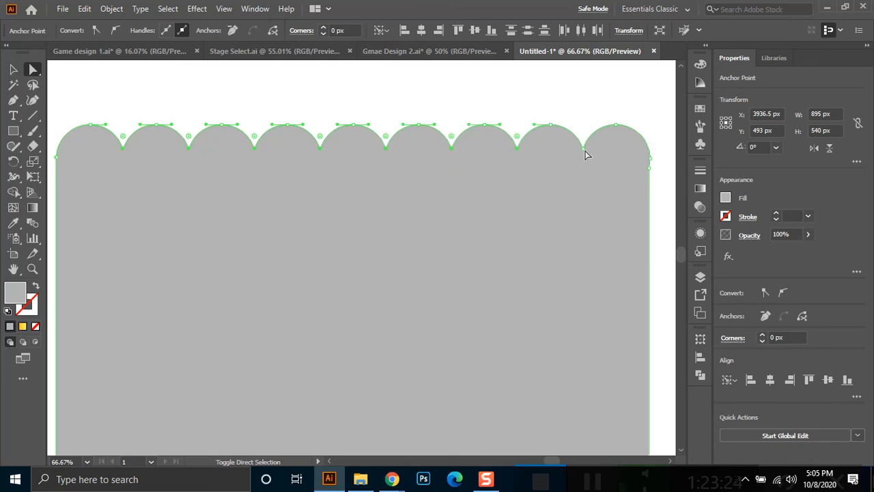
drag(123, 139, 124, 136)
click(195, 108)
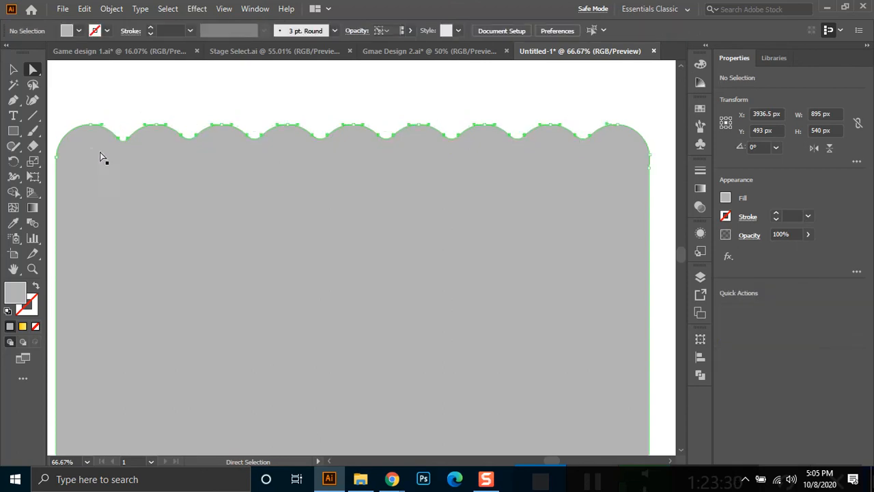
click(462, 182)
mouse_move(123, 129)
mouse_down()
mouse_move(123, 151)
mouse_move(126, 144)
mouse_up()
click(139, 109)
scroll(252, 180, down, 2)
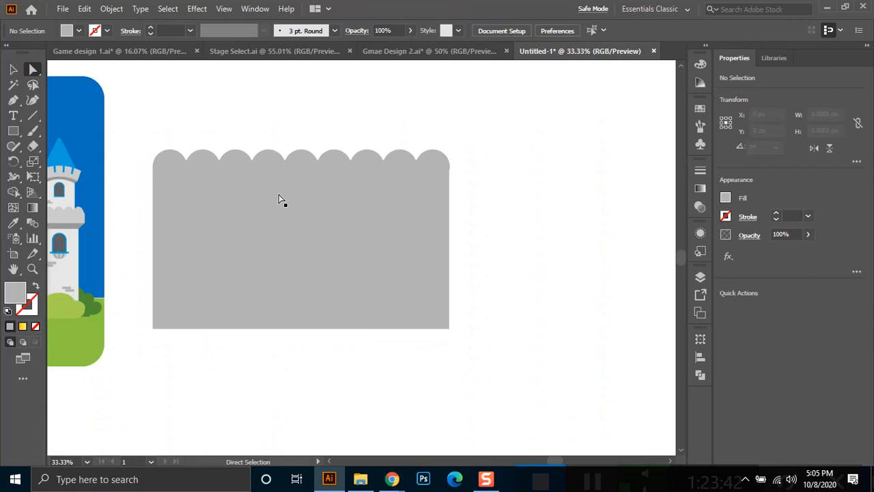
Resize the scalloped grey shape to about 816 × 603 px, making it narrower and taller.
scroll(264, 287, down, 1)
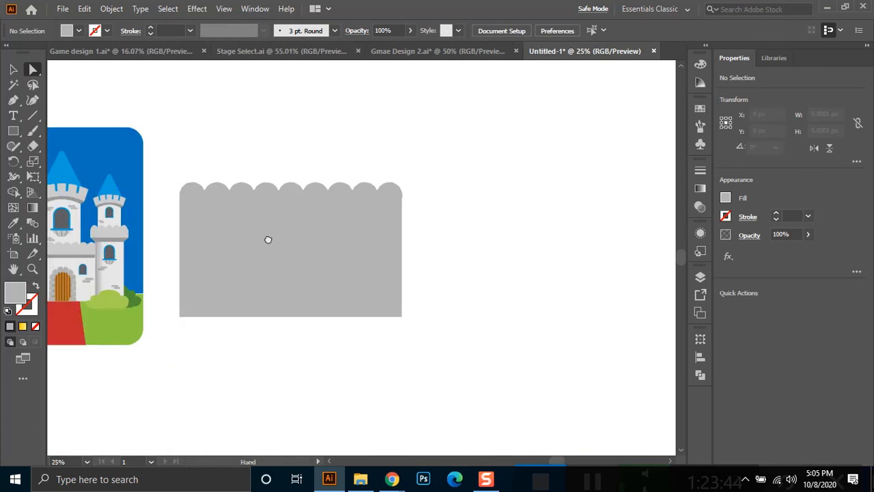
drag(268, 238, 354, 281)
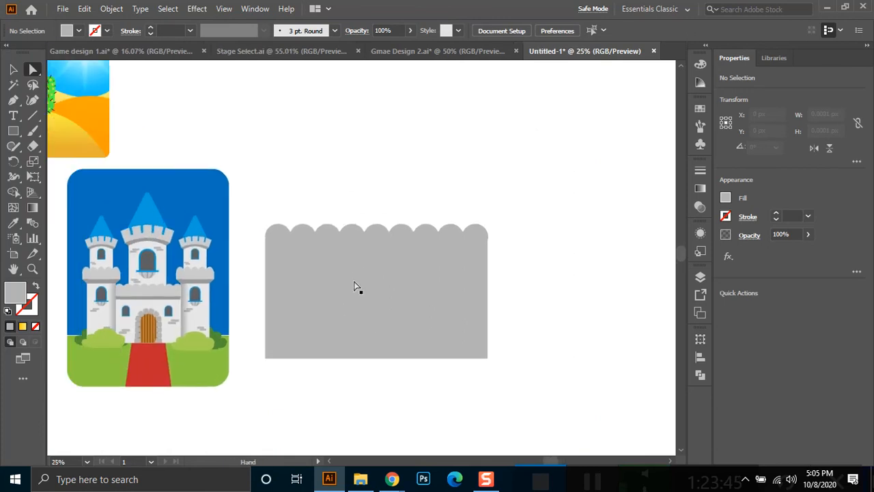
click(394, 294)
drag(488, 292, 459, 294)
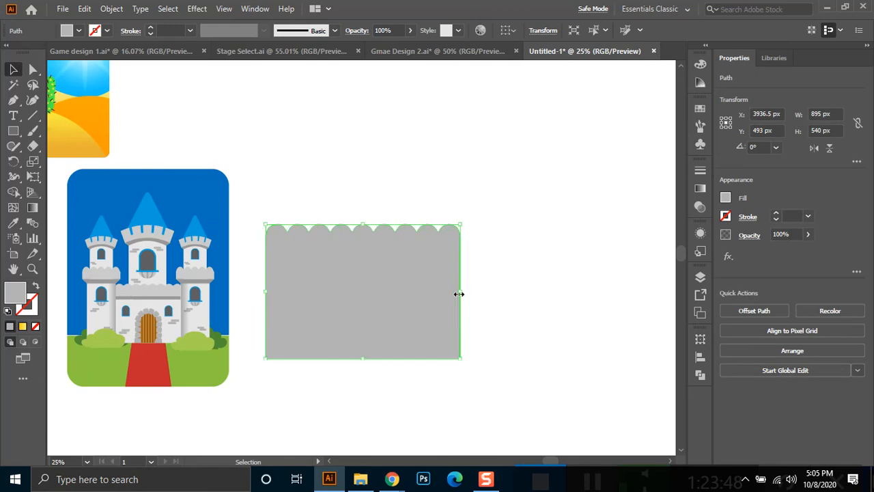
drag(359, 221, 359, 205)
click(510, 253)
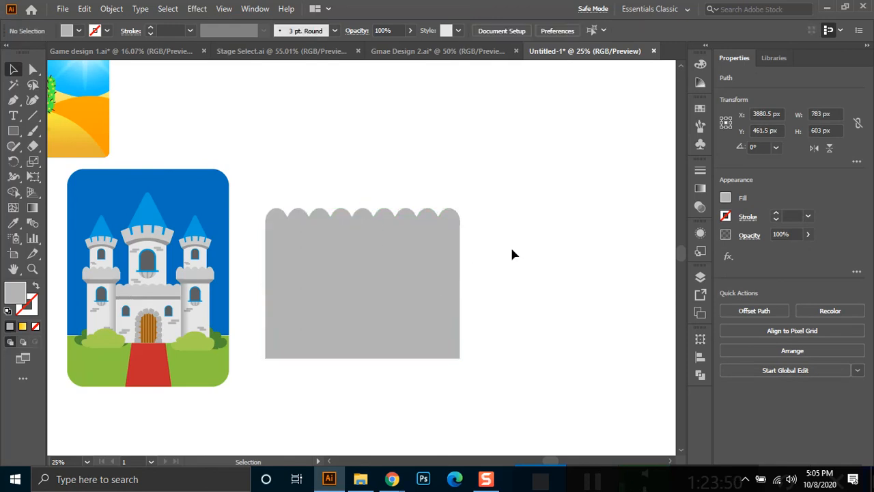
scroll(419, 295, up, 1)
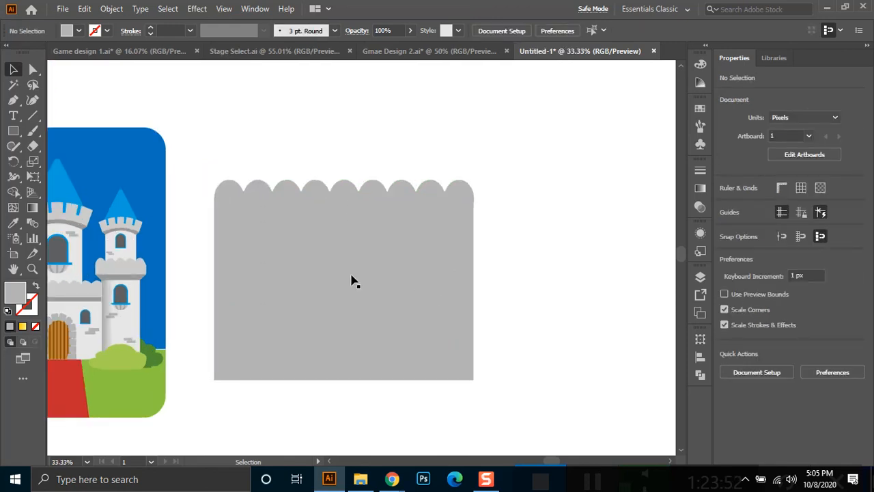
click(379, 258)
drag(476, 282, 485, 281)
Select the anchor points along the resized shape's scalloped edge and readjust the corner rounding of its notches.
key(a)
drag(236, 165, 463, 216)
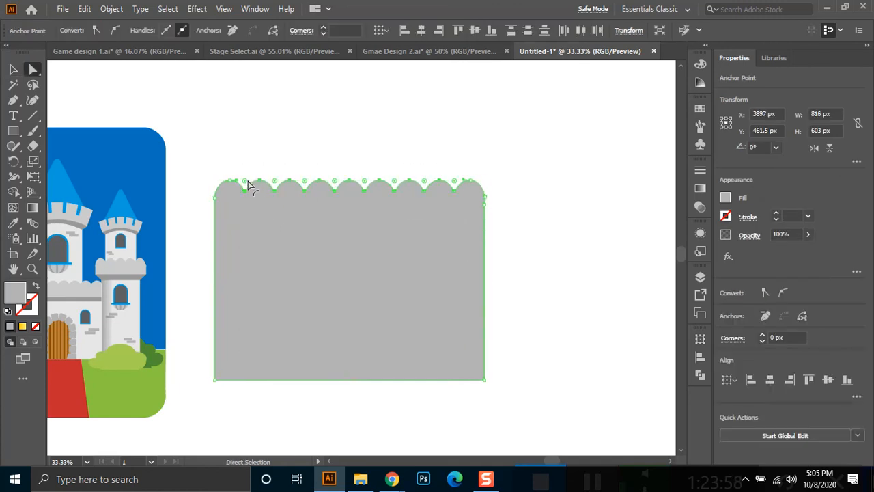
drag(247, 184, 248, 191)
key(v)
click(314, 162)
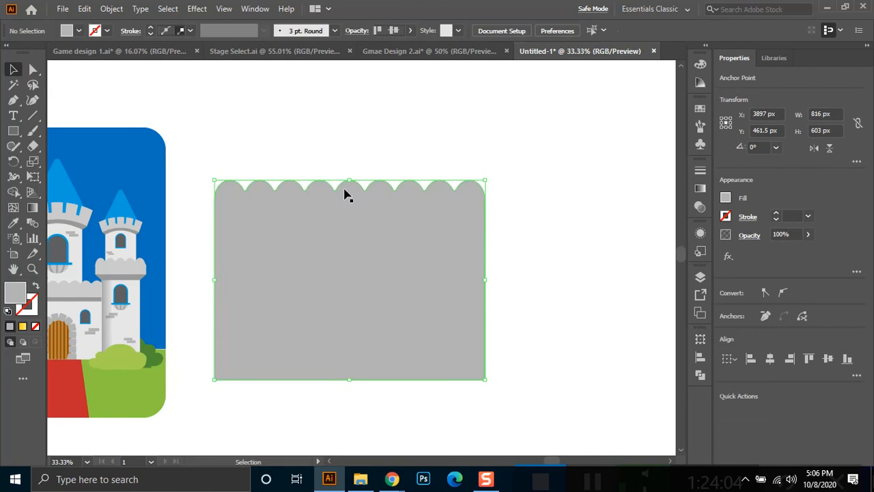
Draw a rectangle about 810 × 295 px across the lower part of the scalloped shape and fill it with dark grey.
drag(322, 265, 389, 270)
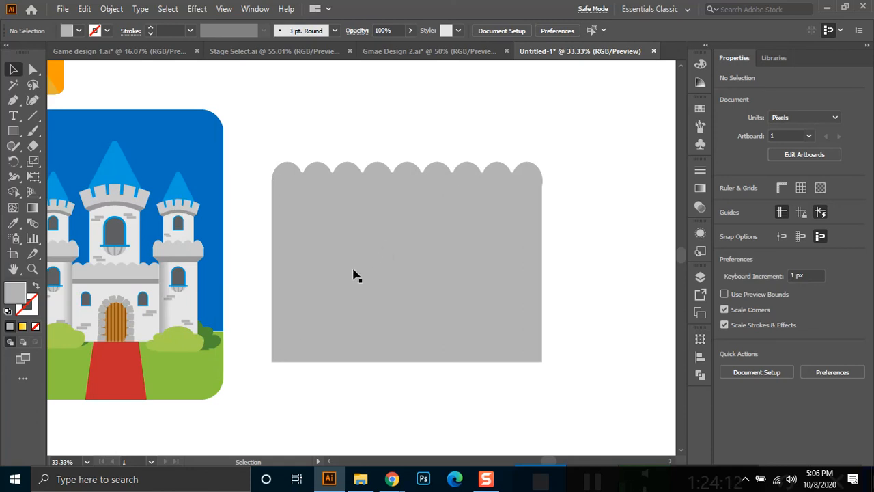
click(13, 132)
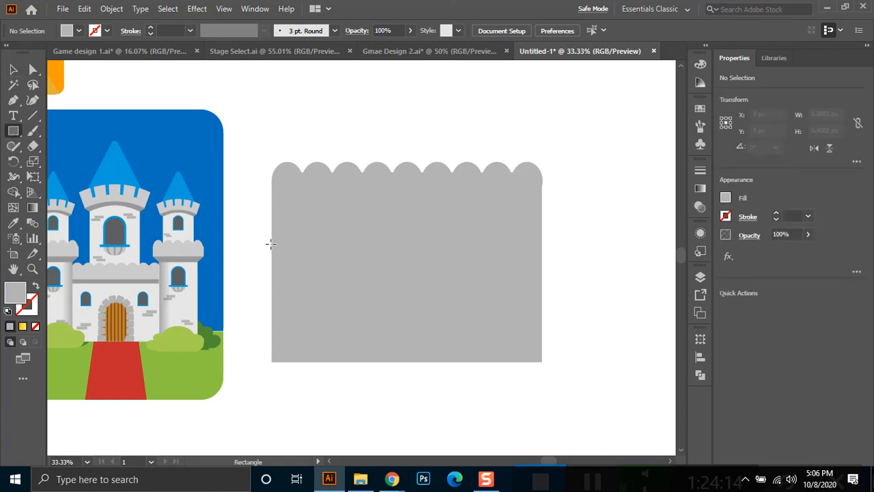
mouse_move(272, 244)
mouse_down()
mouse_move(530, 357)
mouse_move(540, 342)
mouse_up()
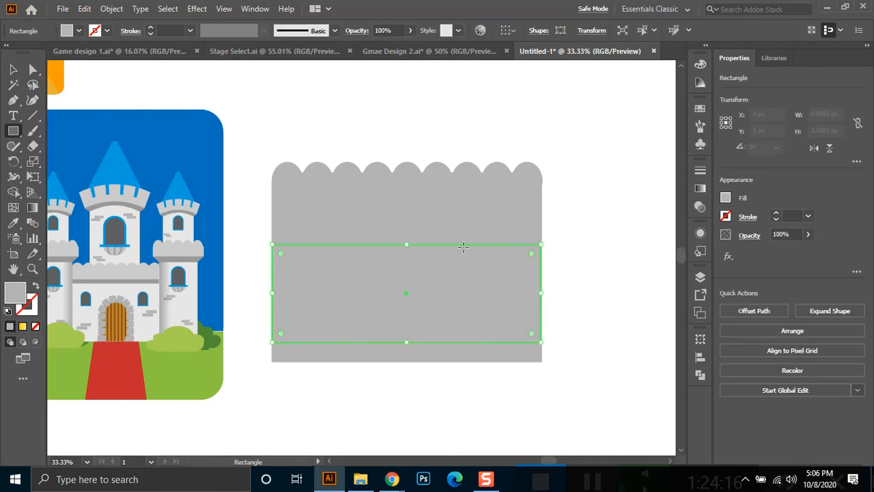
click(79, 31)
click(62, 90)
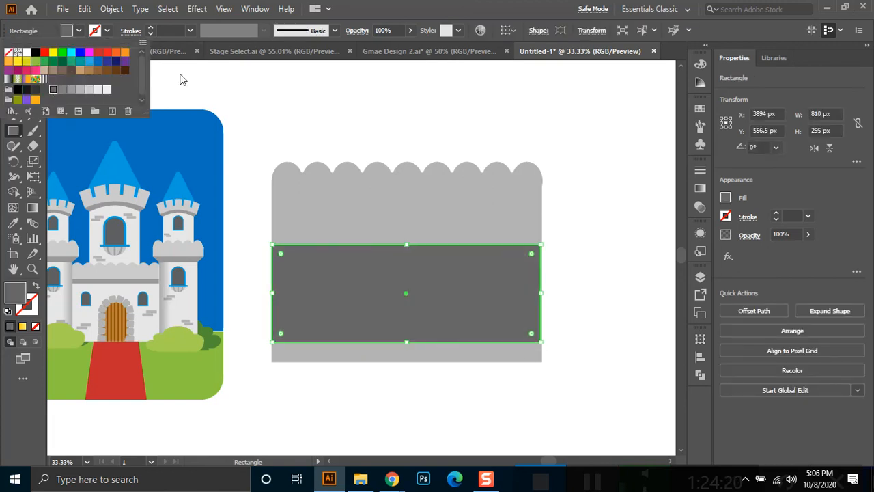
click(11, 70)
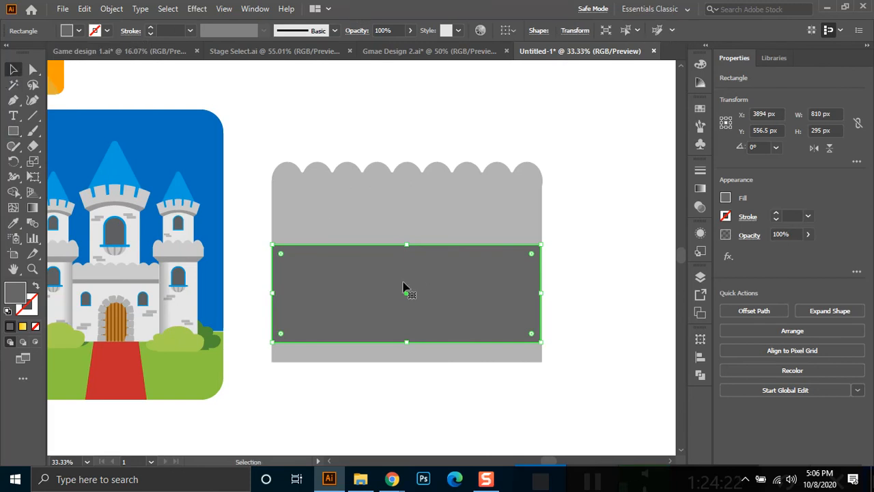
Move the dark rectangle up the wall, reduce it to a band about 29 px high, and fill it with a slightly lighter grey.
drag(352, 279, 353, 235)
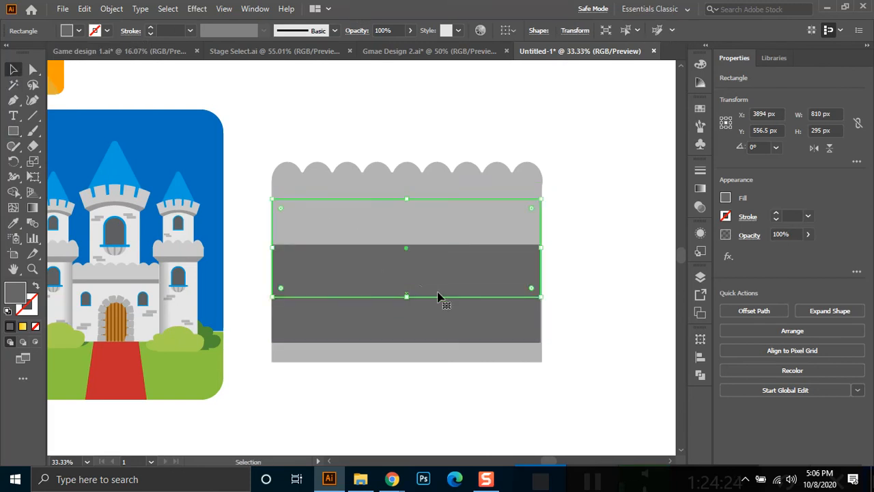
drag(406, 299, 408, 208)
click(79, 31)
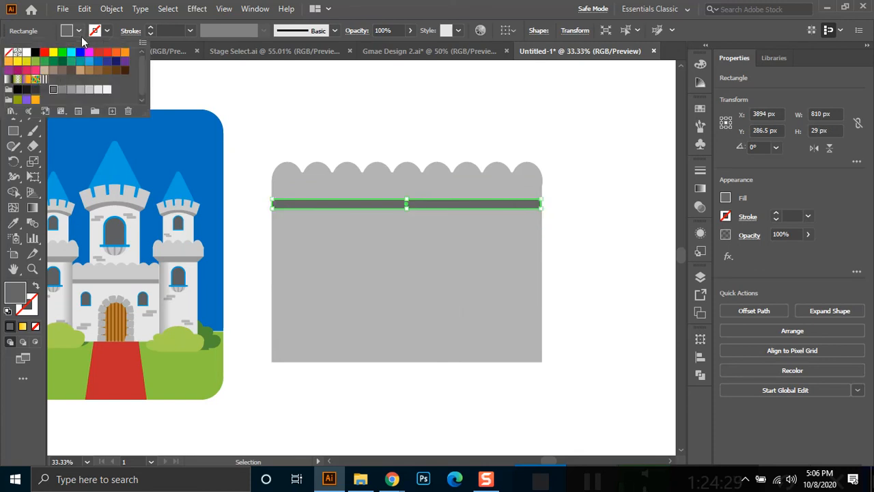
click(64, 87)
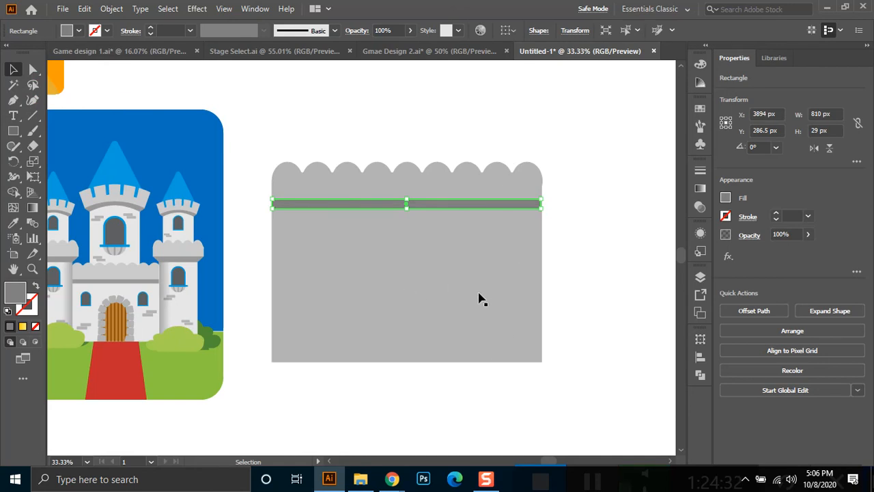
Widen the band past both wall edges to about 884 px and use Shape Builder to trim its overhanging ends and separate the lower wall.
click(456, 299)
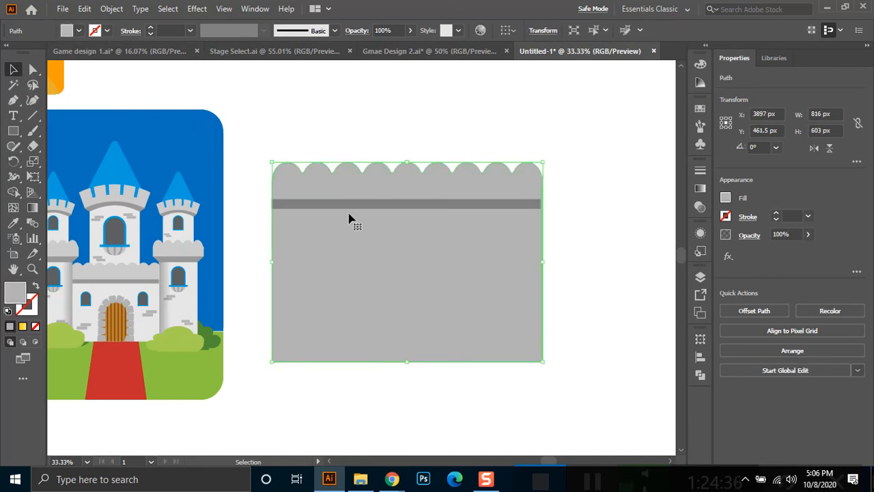
click(359, 212)
drag(542, 206, 485, 257)
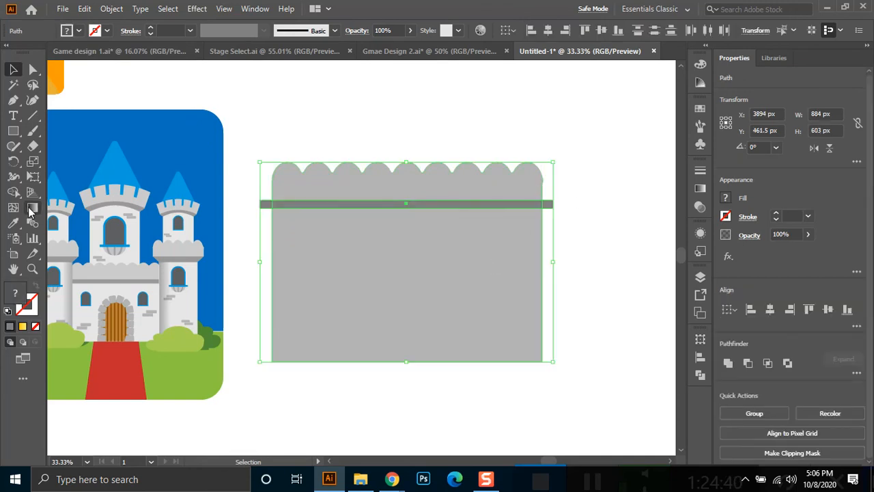
click(14, 193)
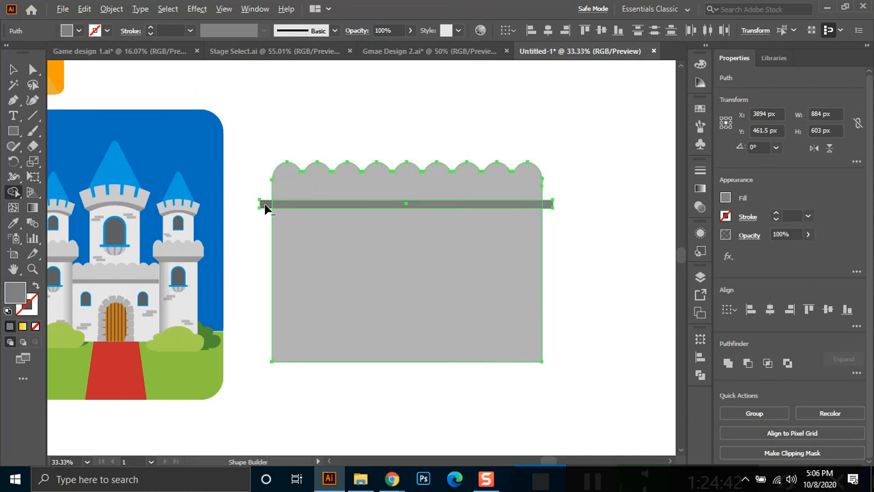
drag(551, 182, 546, 209)
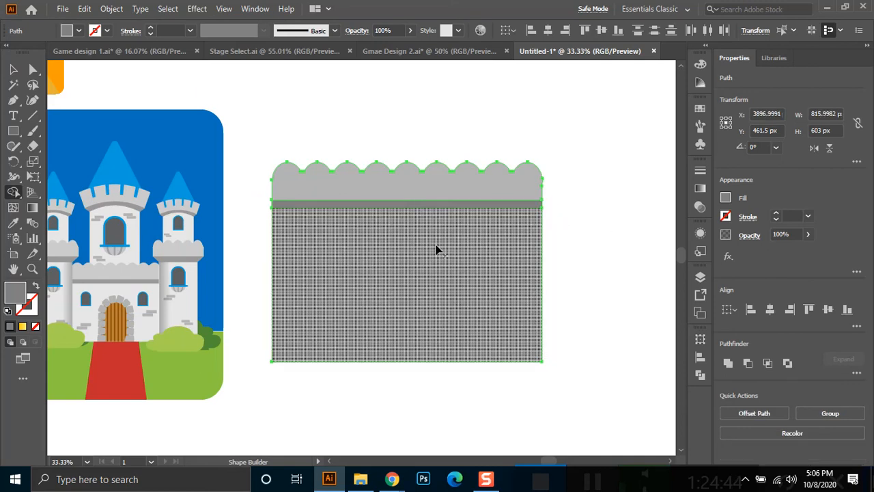
click(452, 254)
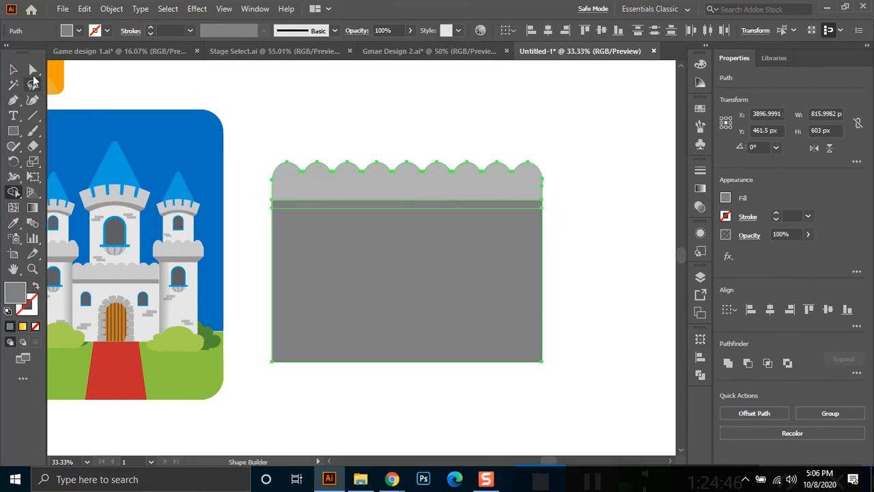
Fill the wall section below the dark band with a very light grey swatch.
click(33, 69)
click(346, 97)
click(366, 254)
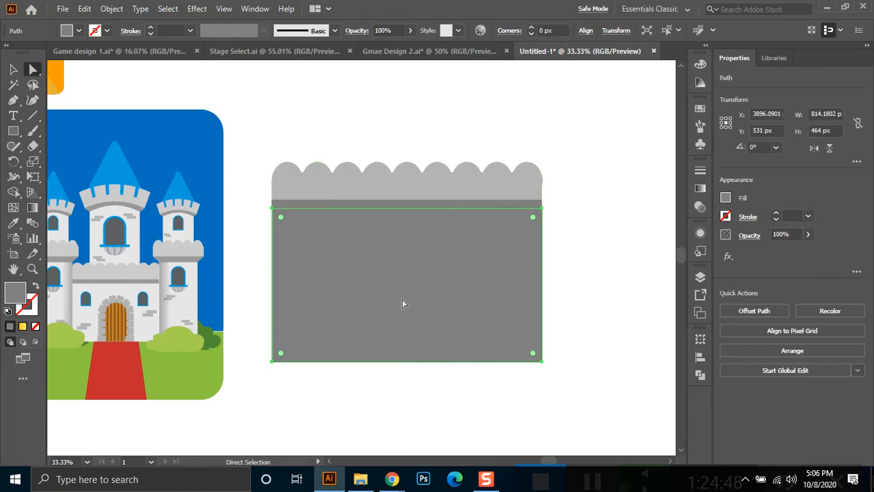
click(78, 30)
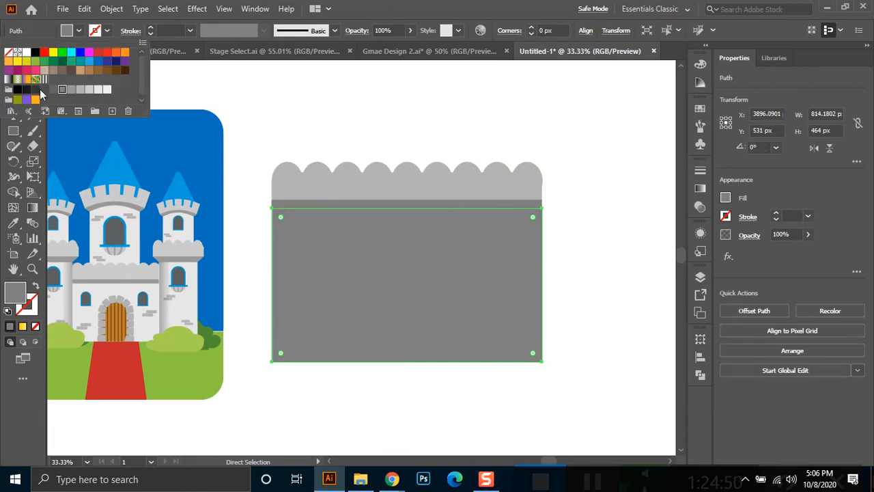
click(98, 91)
click(89, 90)
click(98, 90)
click(444, 135)
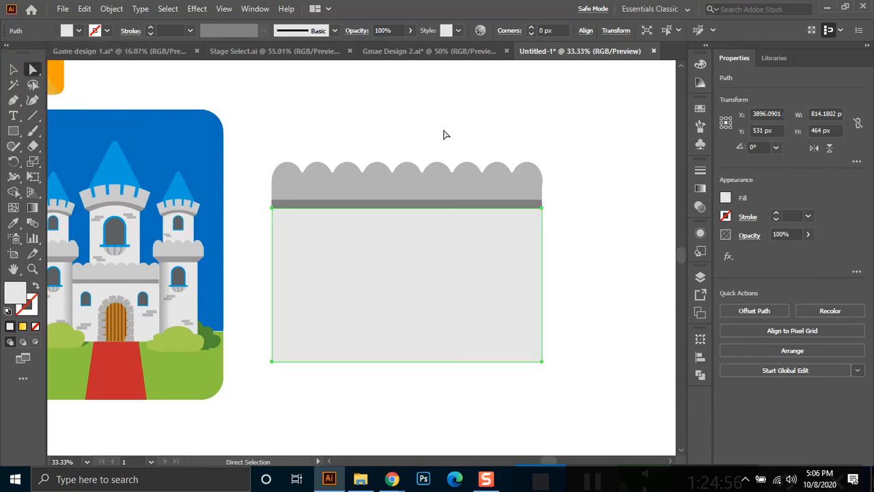
click(444, 134)
Draw a light grey square about 133 × 133 px near the new wall's lower-left corner as a door-arch stone.
scroll(114, 346, up, 1)
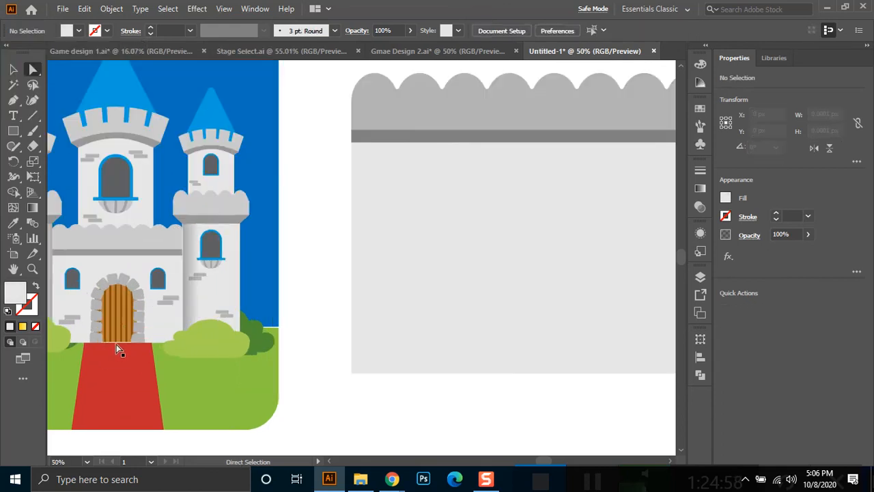
scroll(123, 327, up, 2)
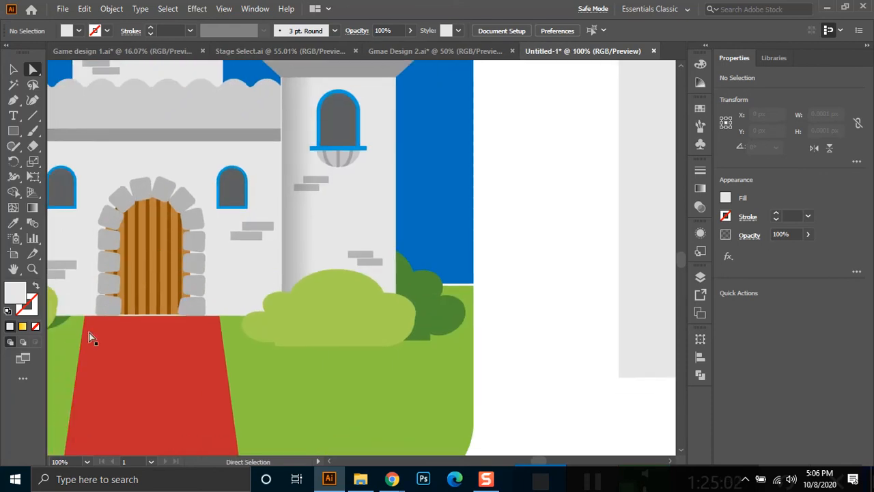
scroll(170, 310, down, 1)
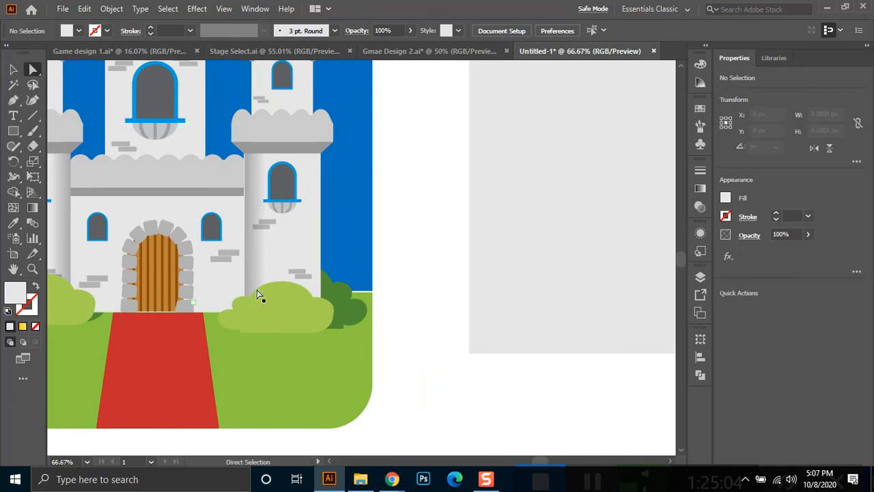
drag(332, 260, 360, 245)
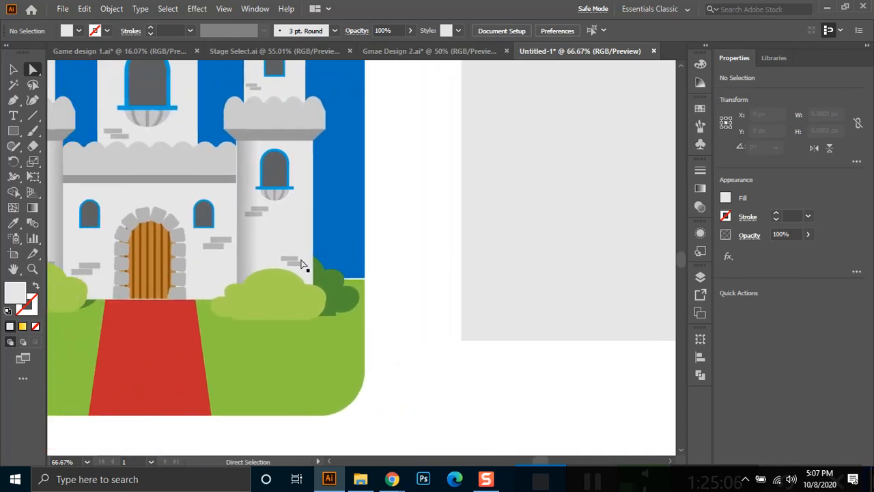
drag(14, 131, 54, 132)
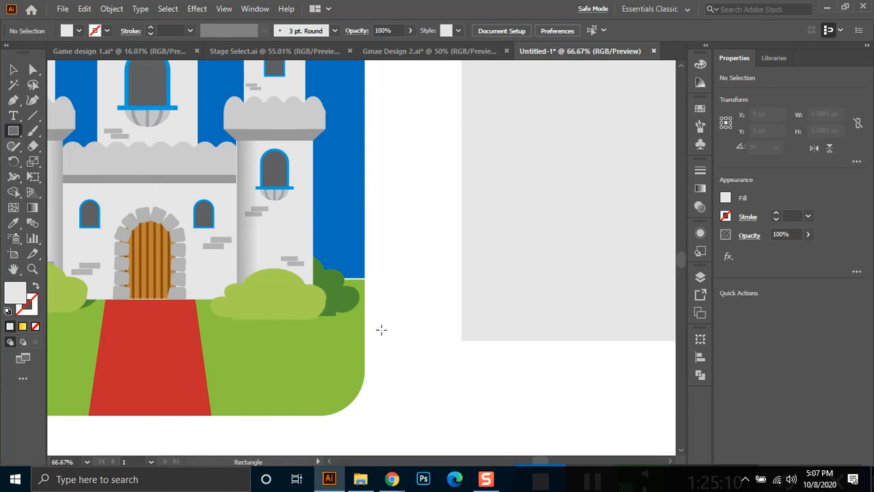
mouse_move(402, 336)
mouse_down()
mouse_move(468, 421)
mouse_move(491, 425)
mouse_up()
Taper the square by moving its two upper anchor points inward, and round all its corners by about 21.6 px.
key(a)
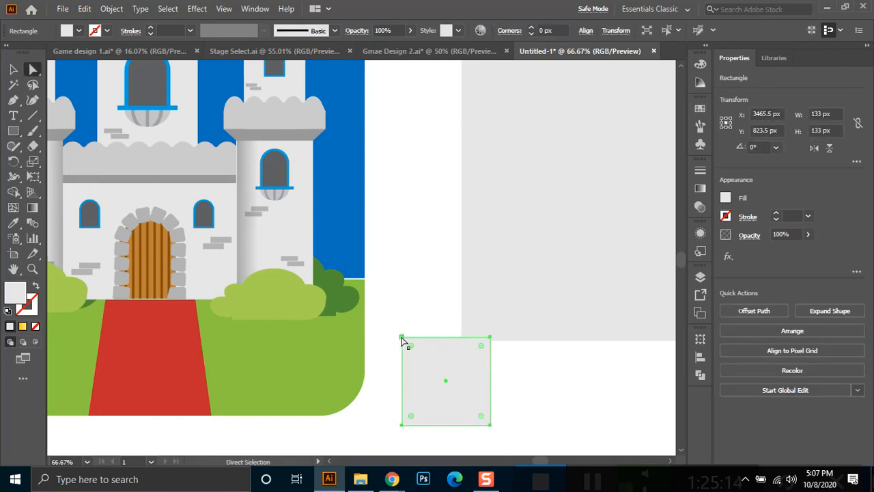
click(401, 338)
drag(403, 339, 414, 340)
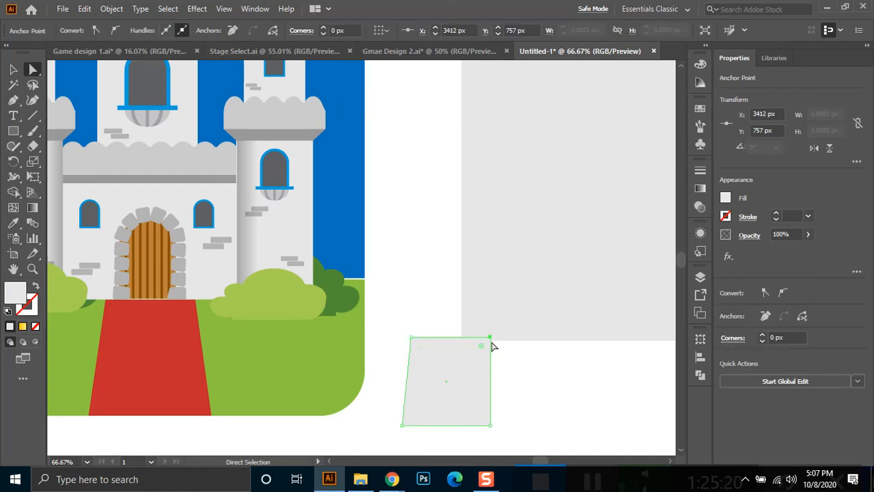
drag(491, 338, 471, 362)
click(473, 361)
drag(417, 351, 423, 356)
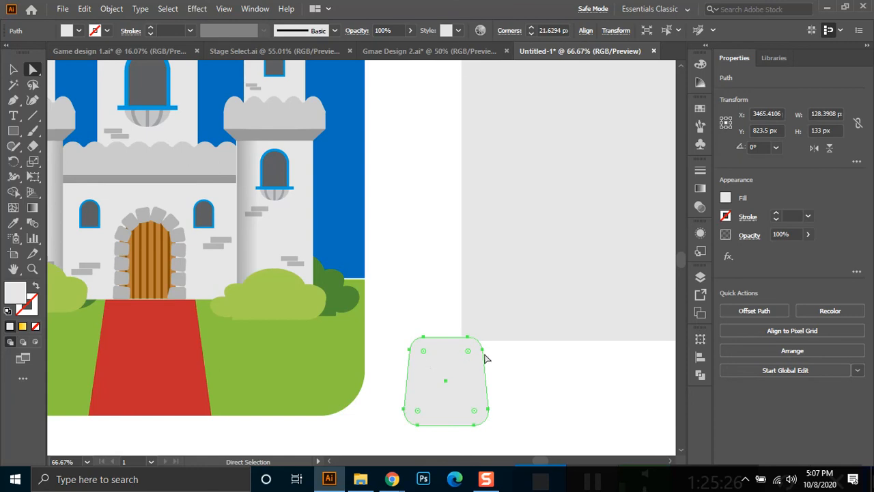
click(519, 407)
scroll(519, 407, down, 1)
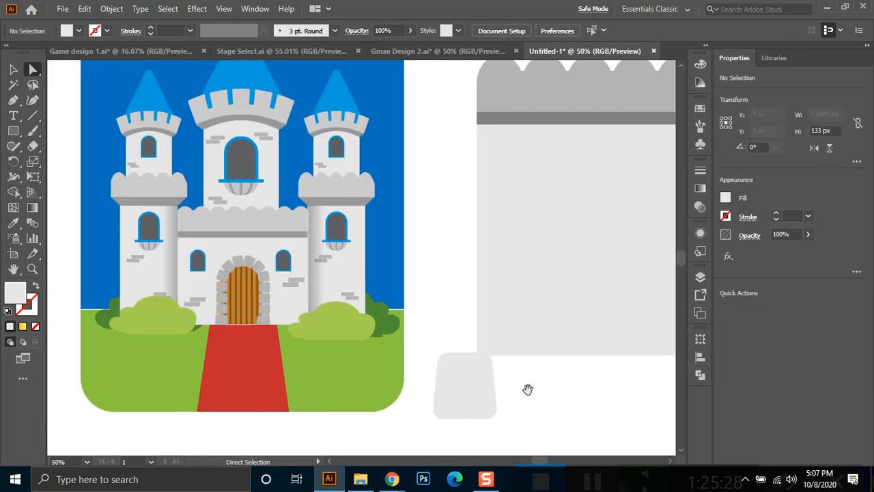
Fill the tapered stone with the grey sampled from the wall's dark band.
click(469, 402)
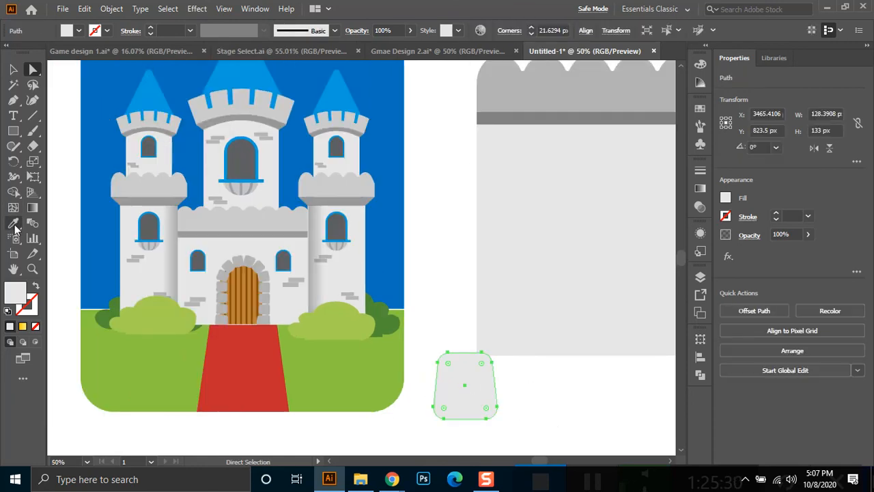
click(13, 223)
click(539, 113)
click(13, 69)
Draw a rectangle about 277 × 473 px below the wall and fully round its upper corners into a door arch.
drag(554, 254, 421, 252)
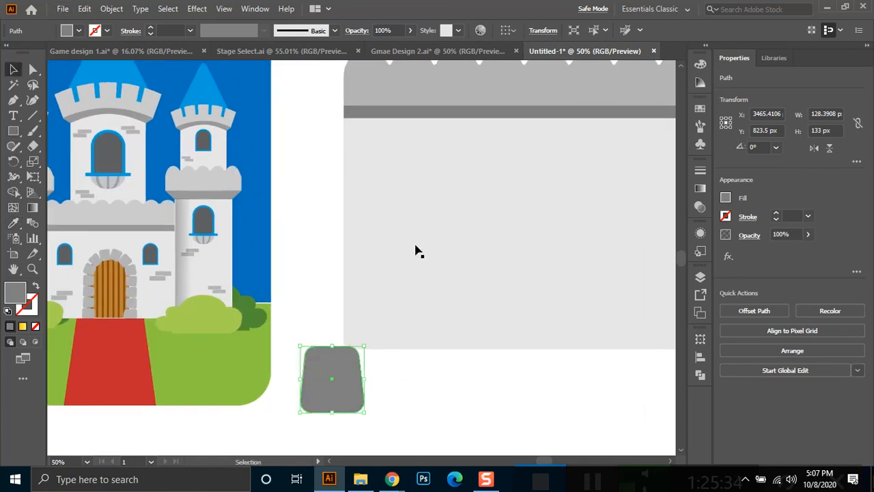
click(13, 131)
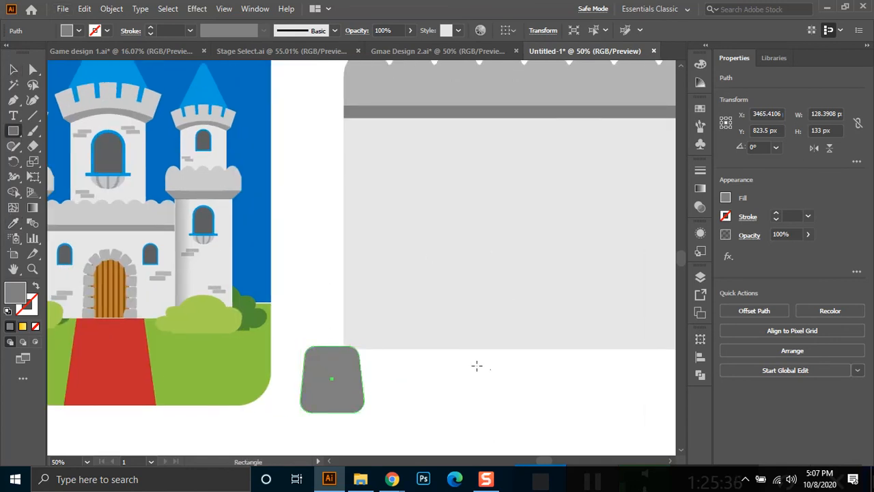
scroll(532, 283, down, 2)
mouse_move(476, 316)
mouse_down()
mouse_move(375, 255)
mouse_move(438, 341)
mouse_move(488, 376)
mouse_move(484, 387)
mouse_up()
key(a)
drag(405, 269, 448, 302)
click(14, 69)
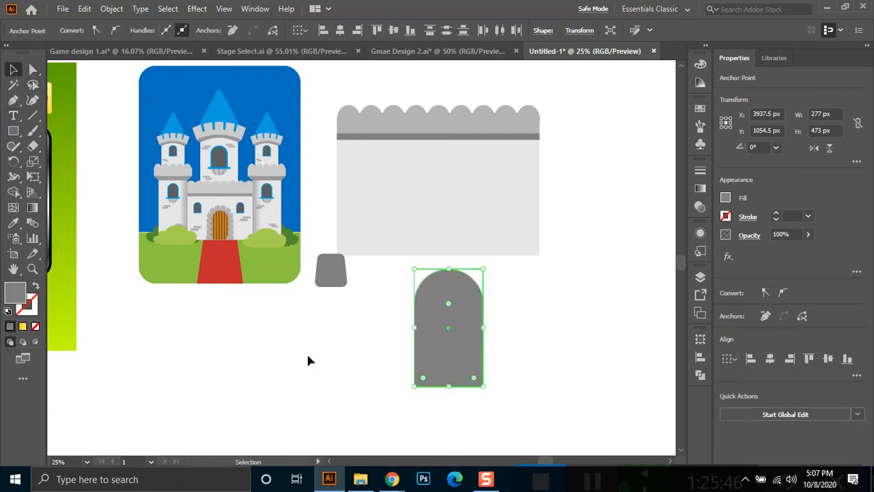
Duplicate the grey door arch and place the copy beside the original on its right.
click(308, 359)
drag(458, 333, 536, 336)
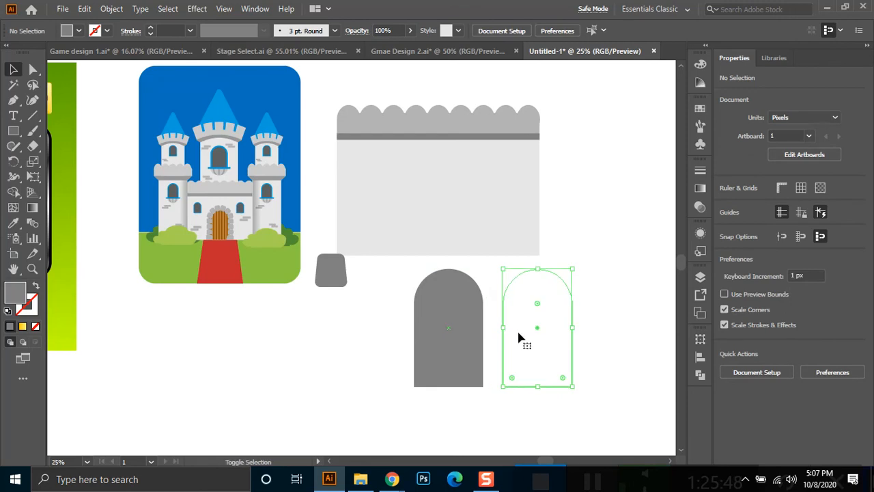
scroll(471, 327, right, 3)
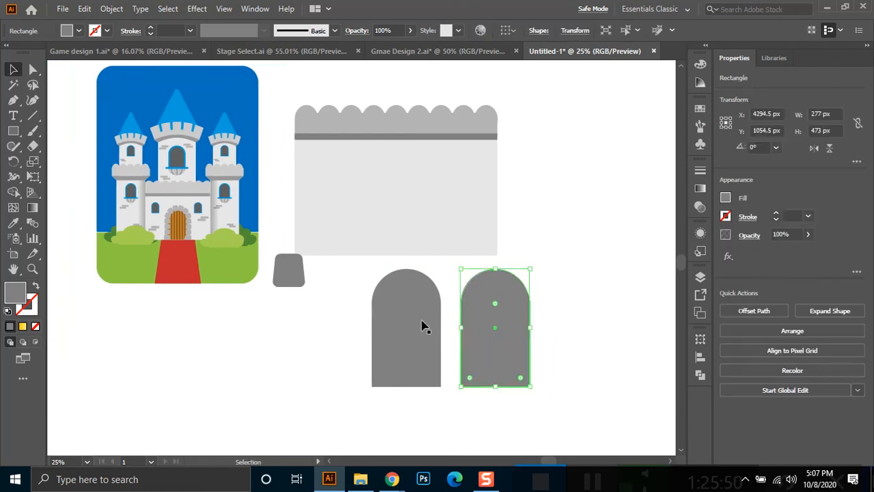
Show the brushes and refill the tapered stone with the lighter grey sampled from the reference castle's door surround.
click(701, 130)
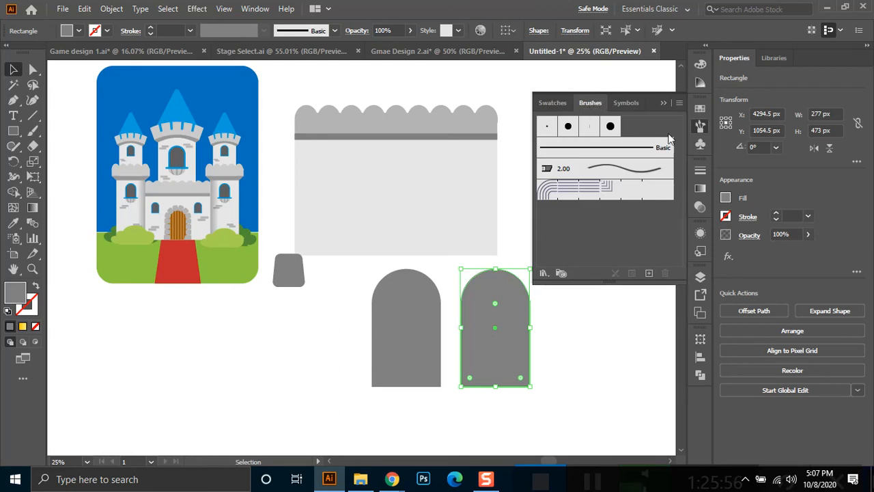
click(288, 274)
click(13, 223)
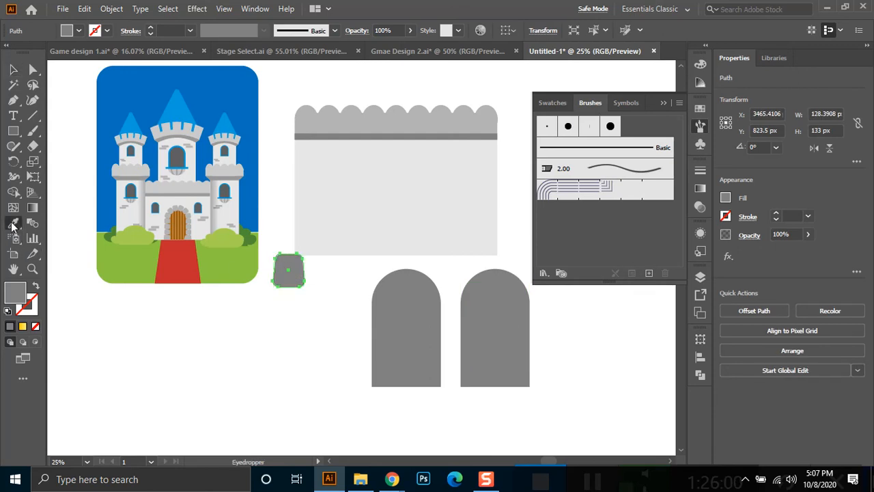
click(170, 212)
click(13, 69)
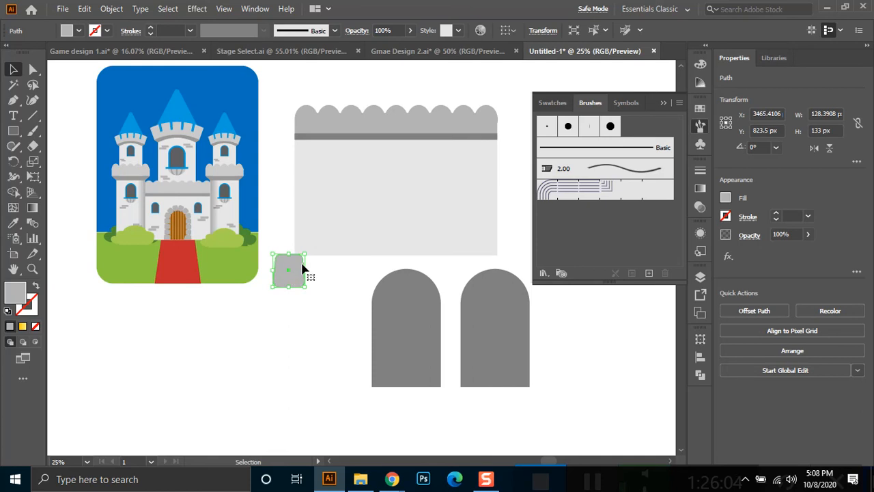
Create a scatter brush from the tapered stone, keeping the default options and the name Scatter Brush 1.
mouse_move(289, 287)
mouse_down()
mouse_move(618, 167)
mouse_move(627, 130)
mouse_up()
drag(353, 134, 448, 151)
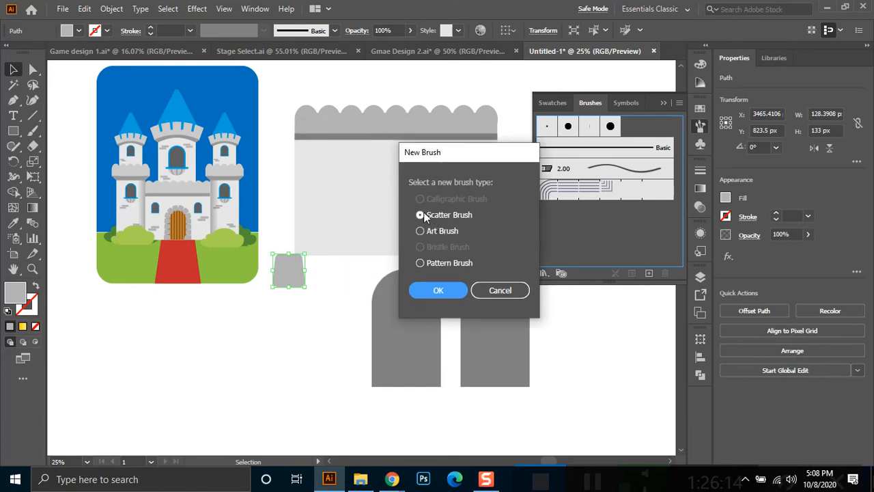
click(438, 289)
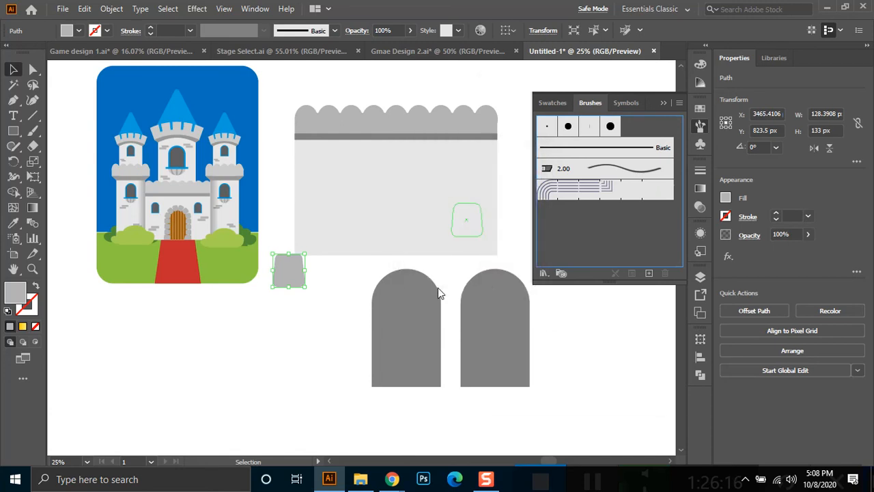
drag(659, 94, 471, 87)
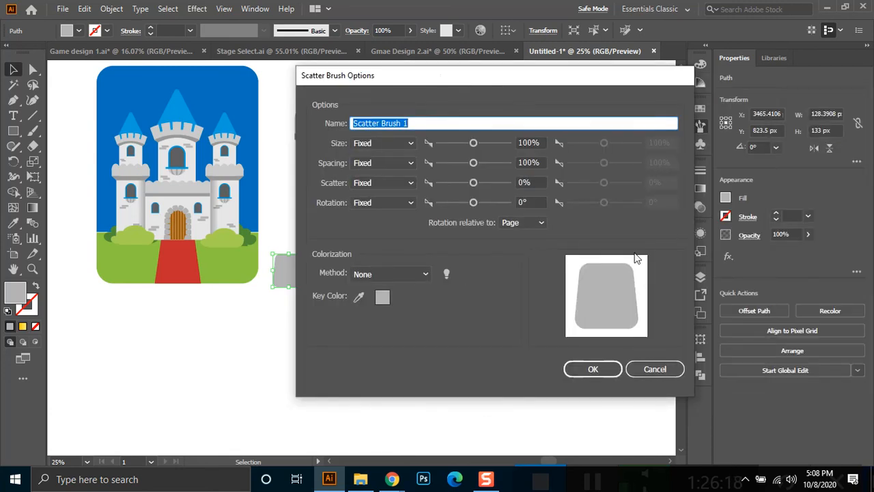
click(591, 369)
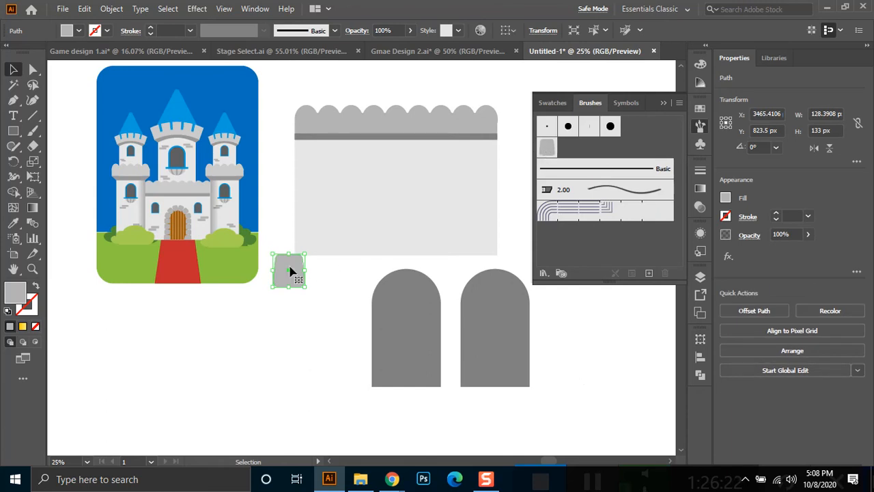
drag(314, 319, 251, 279)
key(Delete)
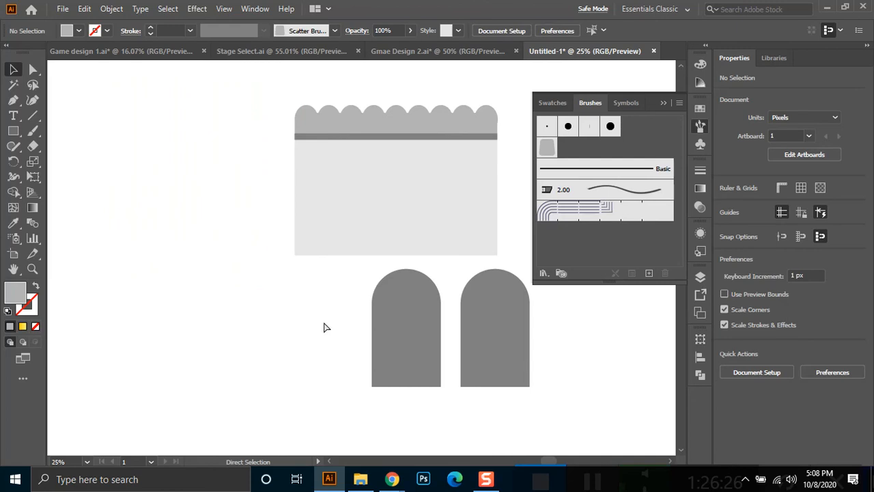
key(ctrl+z)
Delete the original tapered stone lying beside the wall's lower corner.
click(297, 280)
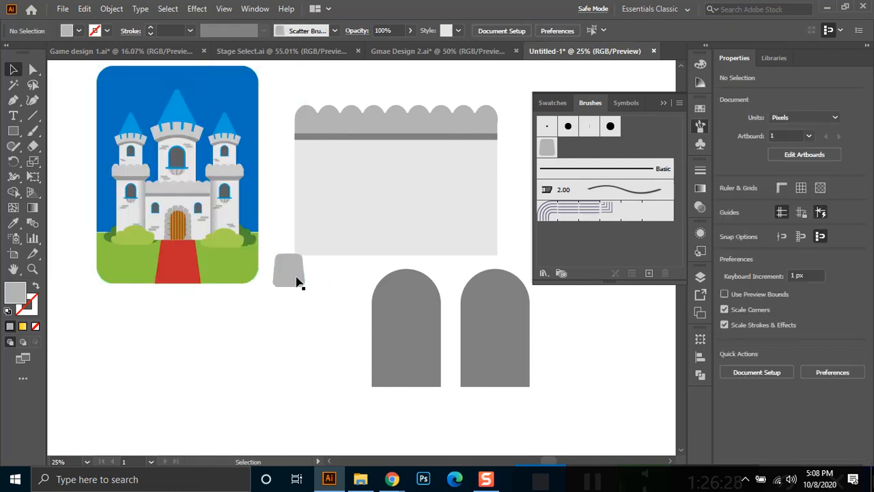
click(296, 279)
key(Delete)
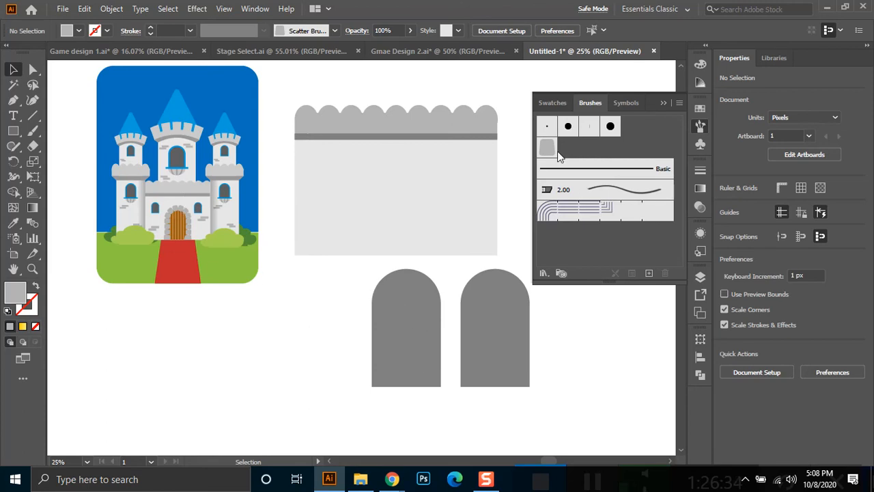
Swap the left door arch's grey fill to its stroke and apply Scatter Brush 1 to the outline.
click(408, 290)
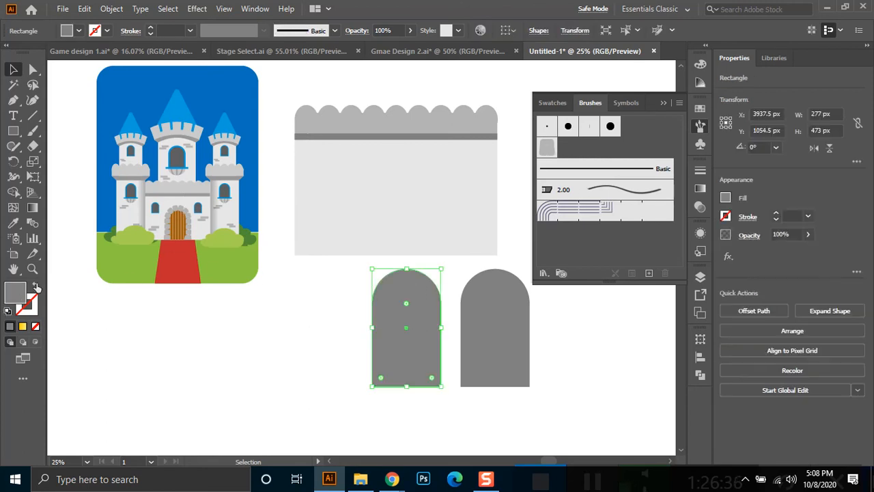
key(shift+x)
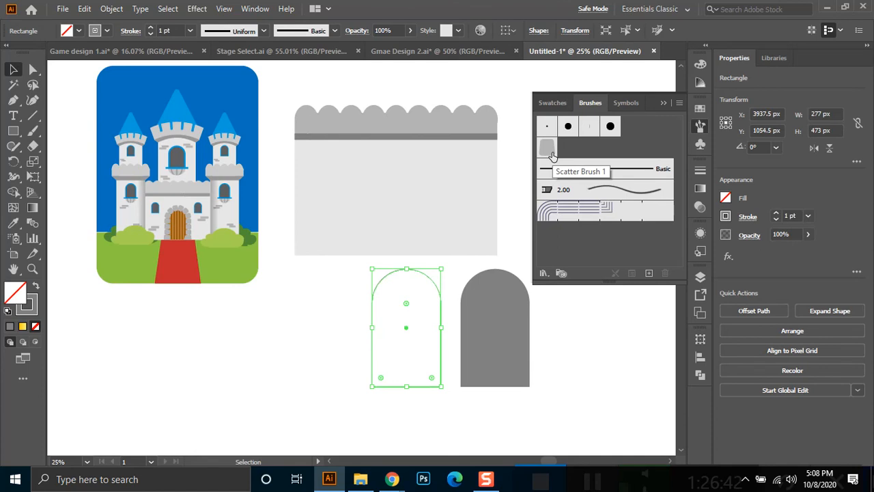
click(548, 147)
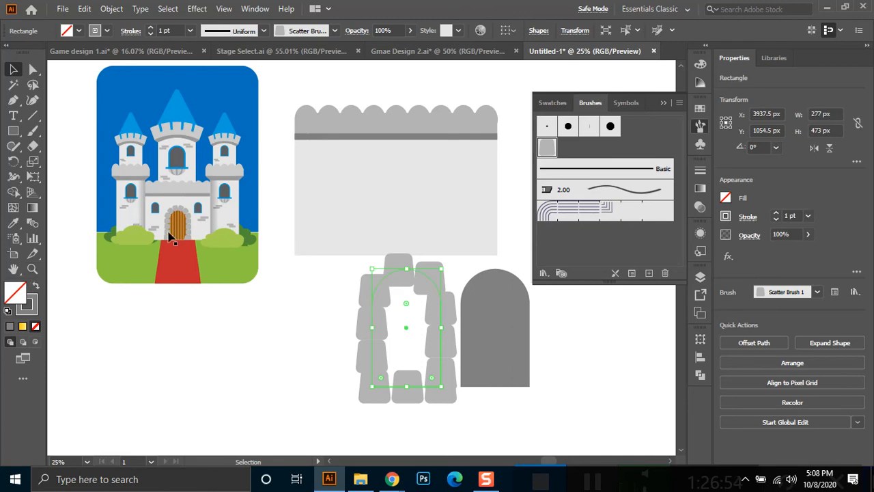
Scale the stone-bordered arch down to about 121.5 × 207.5 px and place it by the reference castle's lower-right corner.
click(32, 269)
drag(146, 198, 206, 255)
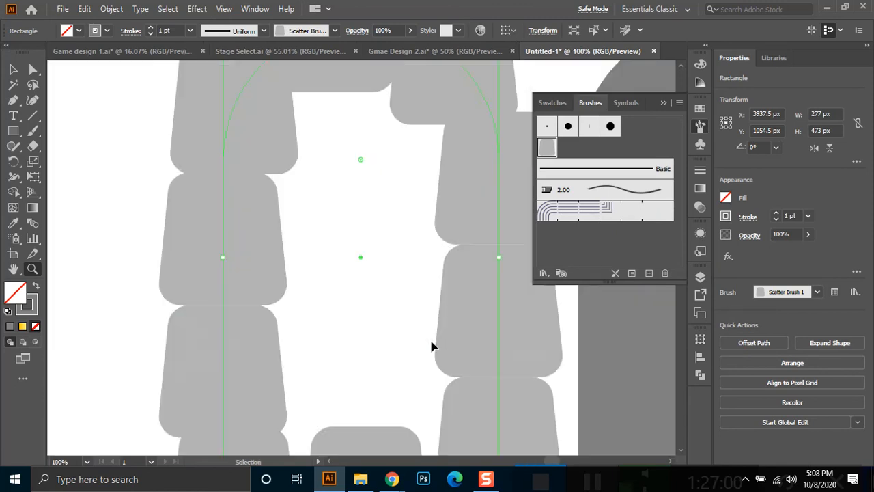
key(ctrl+minus)
key(ctrl+minus)
key(z)
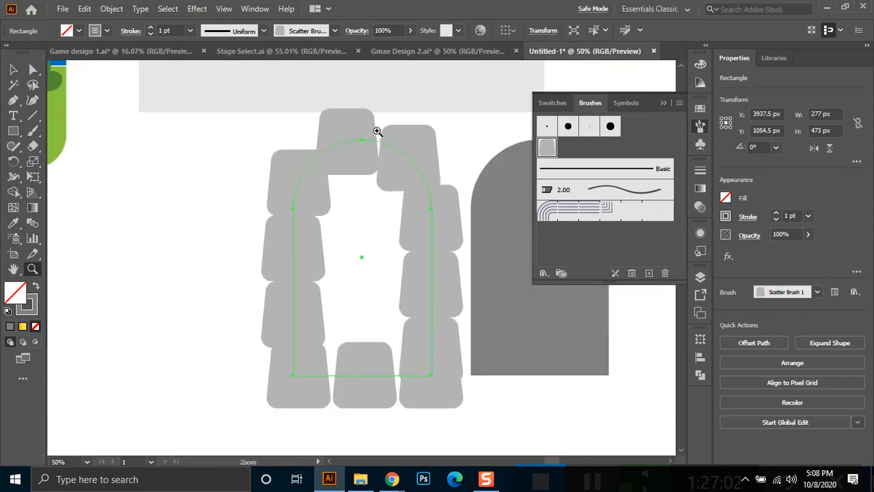
click(13, 69)
mouse_move(431, 375)
mouse_down()
mouse_move(299, 255)
mouse_move(319, 277)
mouse_up()
mouse_move(239, 190)
mouse_down()
mouse_move(427, 246)
mouse_move(417, 291)
mouse_up()
drag(472, 261, 215, 247)
drag(124, 201, 320, 283)
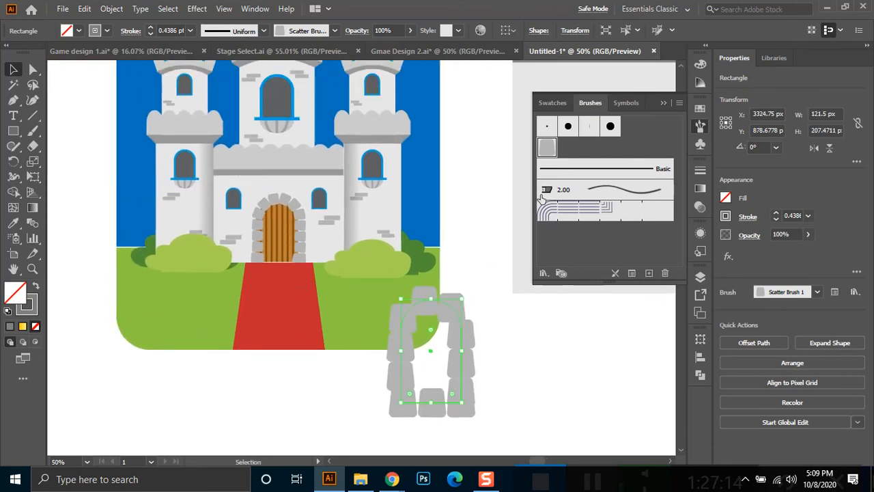
Edit Scatter Brush 1 so its rotation is relative to the path and its size is 59%.
double_click(546, 148)
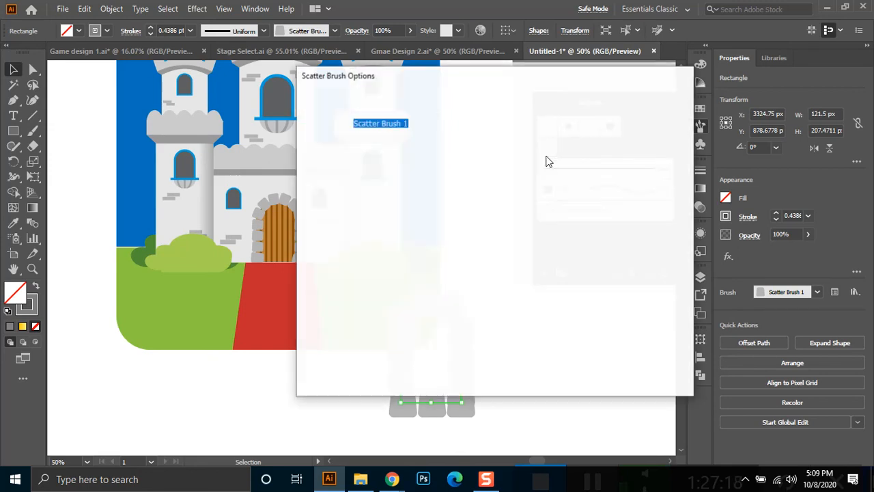
mouse_move(451, 72)
mouse_down()
mouse_move(657, 62)
mouse_move(647, 69)
mouse_up()
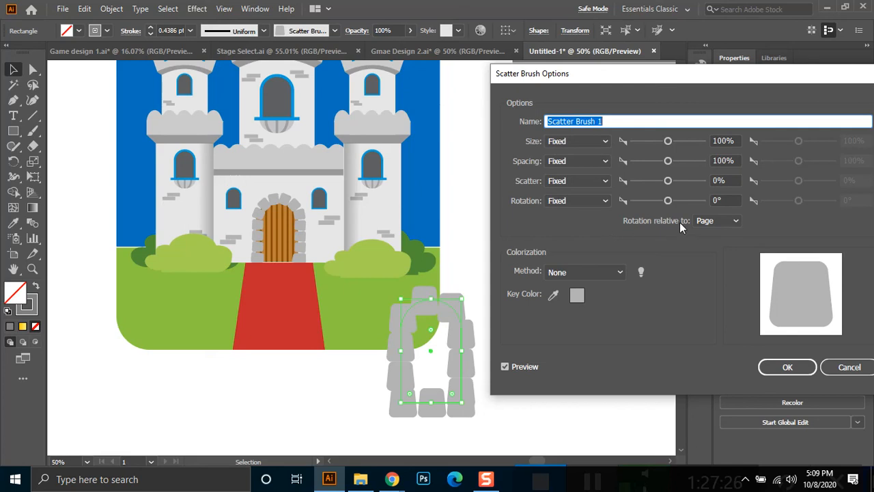
click(729, 221)
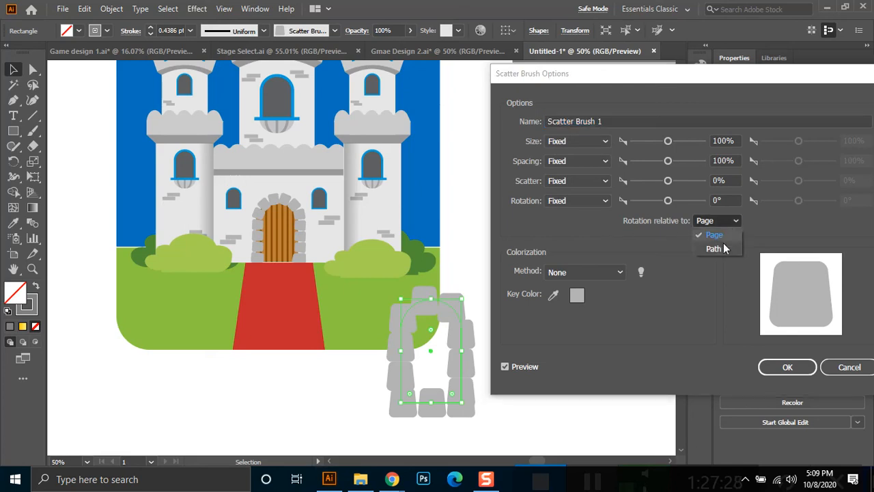
click(721, 250)
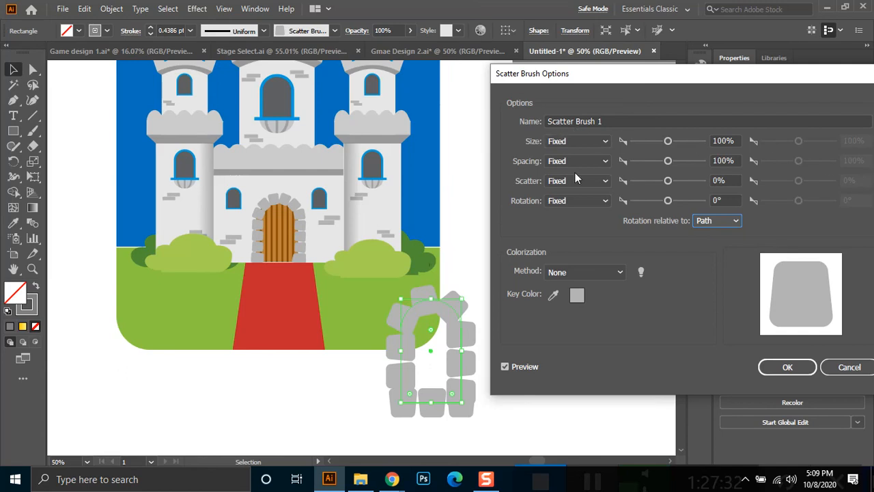
click(648, 147)
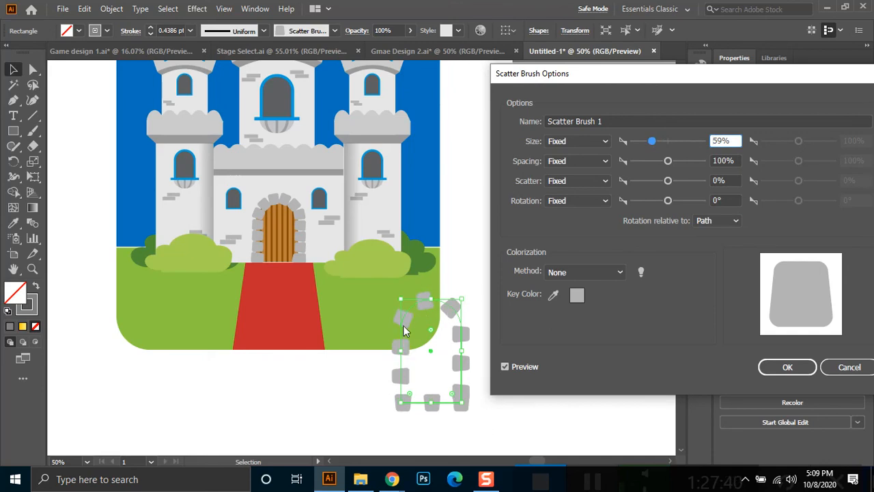
Adjust the scatter brush's spacing while previewing the arch, ending at 61%.
drag(668, 161, 654, 165)
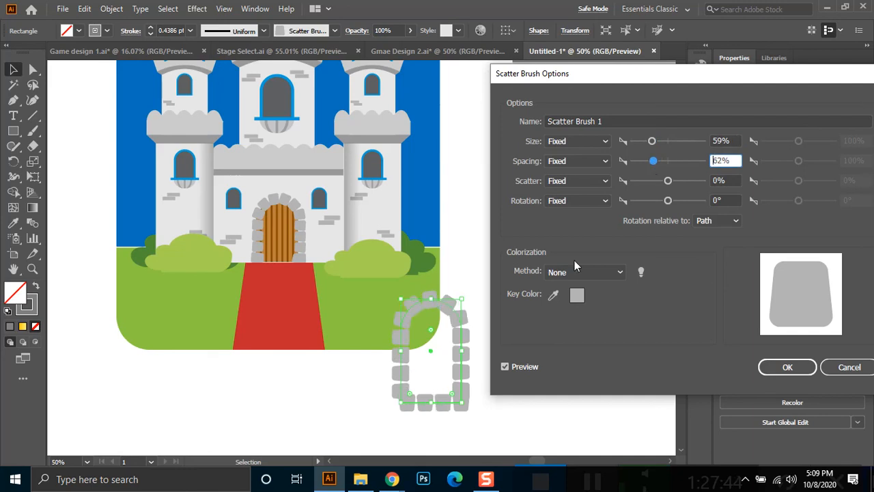
click(726, 160)
key(Down)
key(Down)
key(Down)
key(Down)
key(Down)
key(Down)
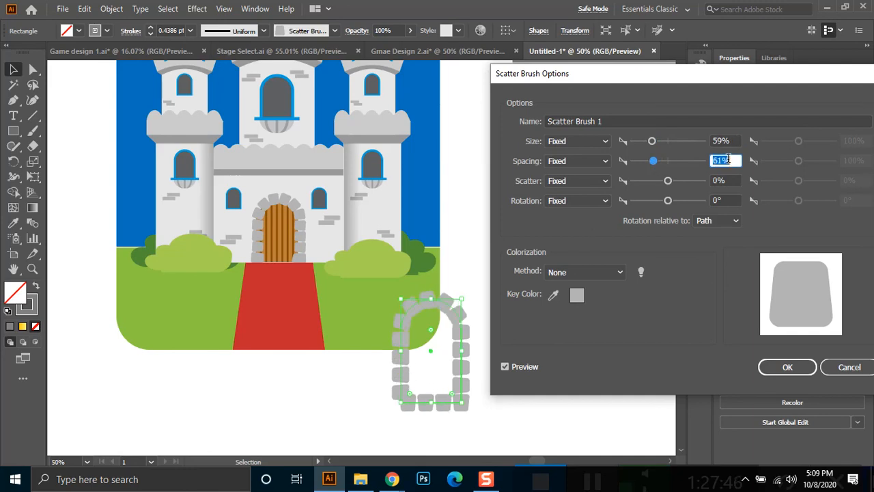
key(Down)
key(Down)
key(Down)
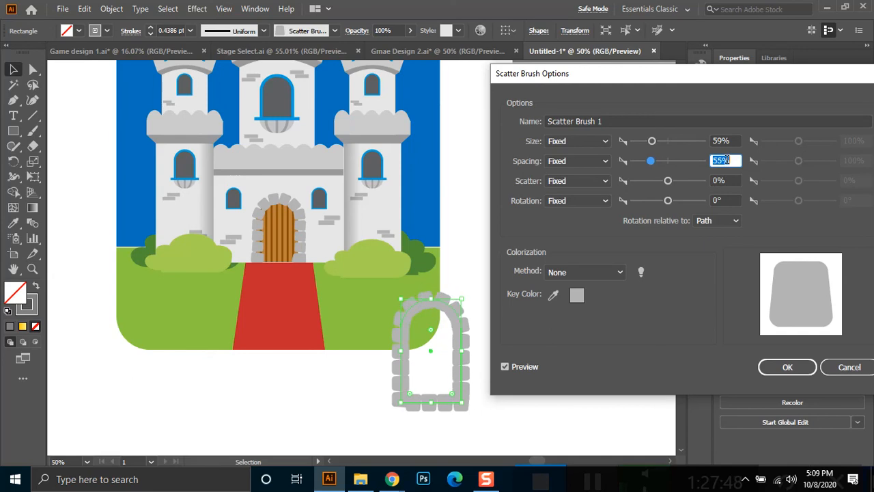
key(Up)
key(Up)
key(Up)
key(Up)
key(Up)
key(Up)
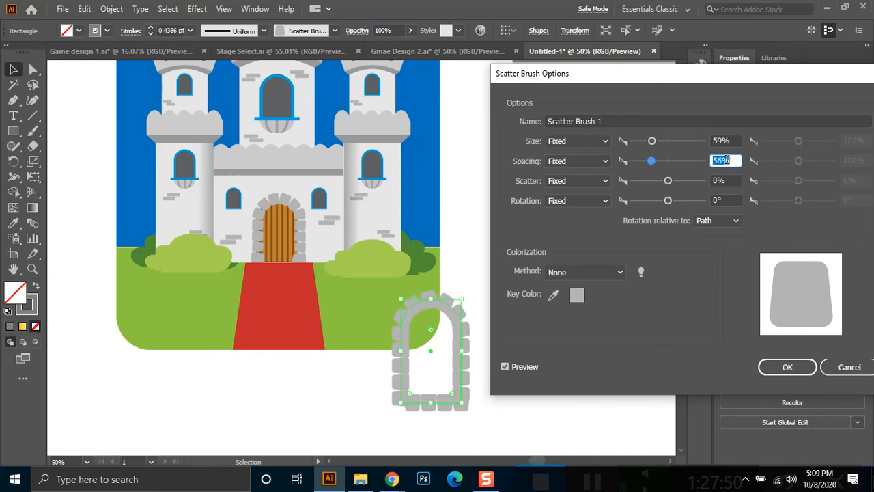
key(Down)
key(Down)
key(Down)
key(Down)
key(Down)
key(Down)
key(Down)
key(Up)
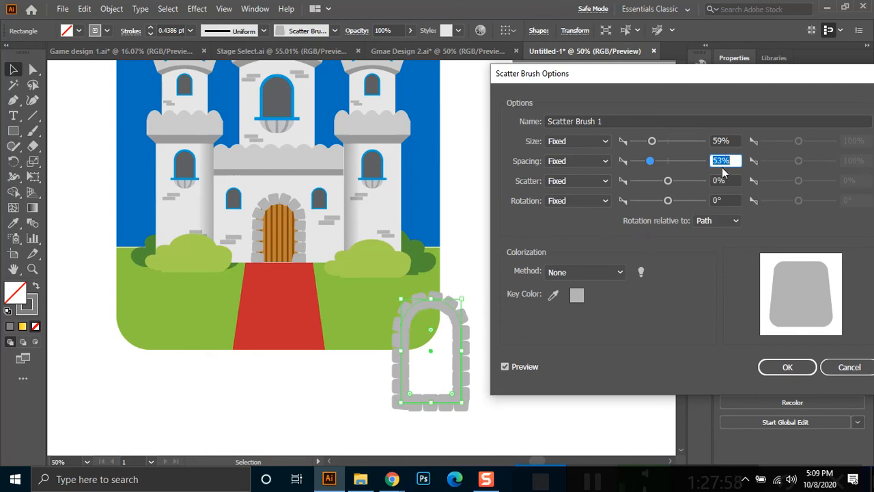
key(Up)
key(Up)
key(Up)
key(Up)
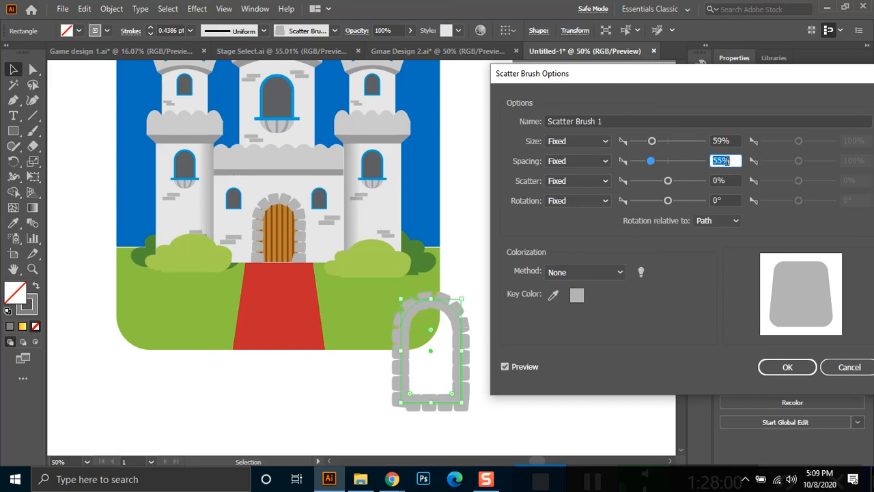
key(Up)
key(Up)
key(Up)
key(Up)
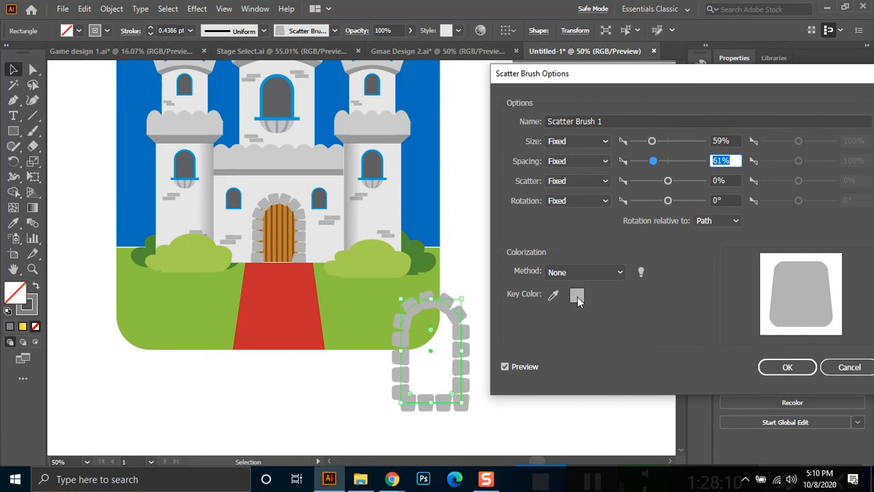
Set the brush's colorization method to Tints and Shades and apply the changed options to the existing strokes.
click(554, 294)
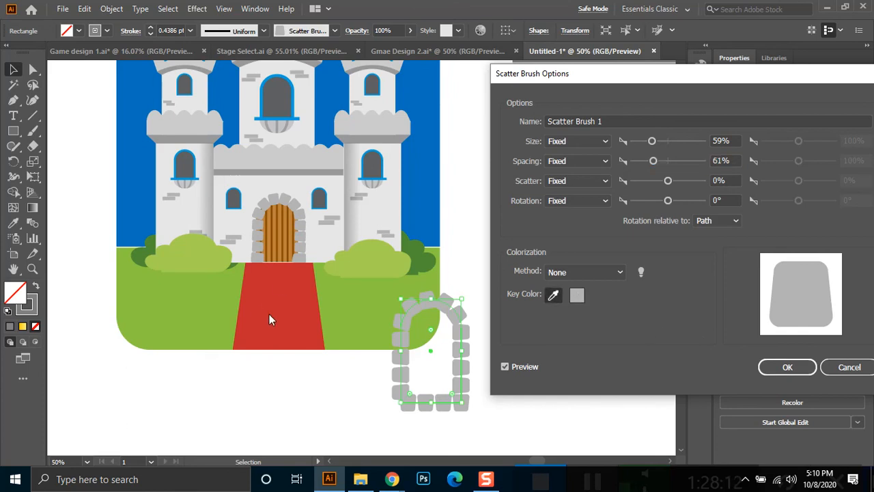
click(566, 271)
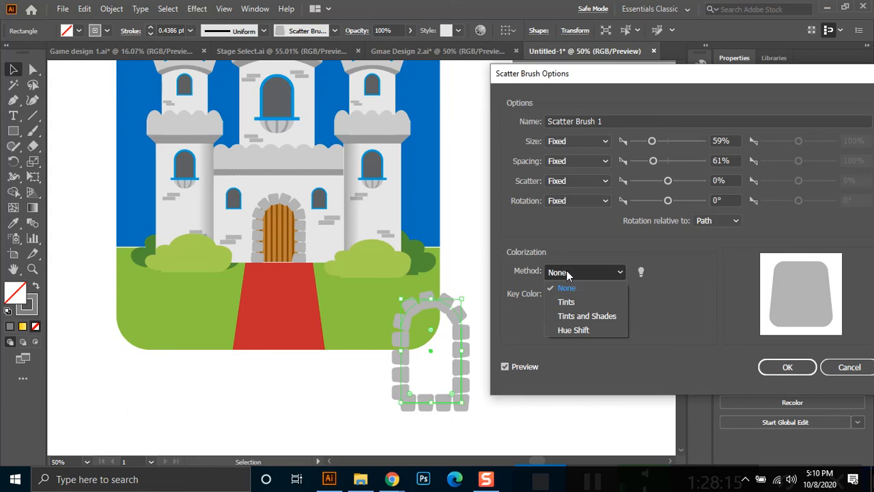
click(583, 315)
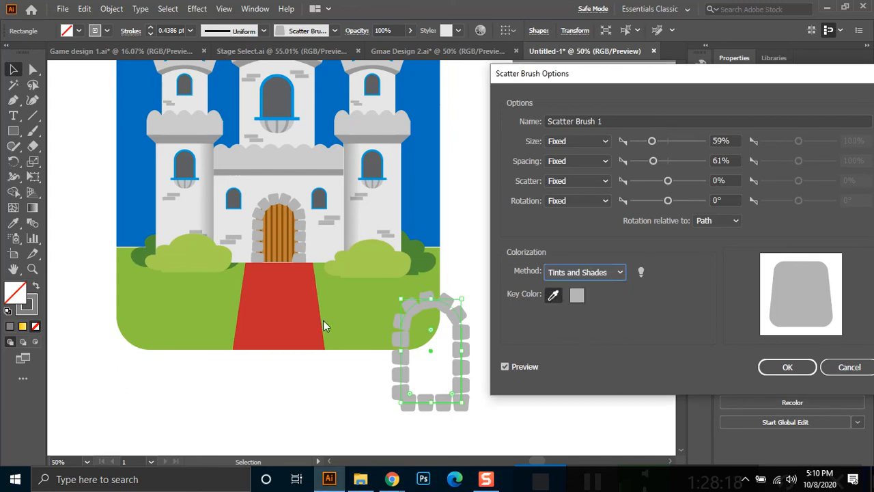
click(551, 299)
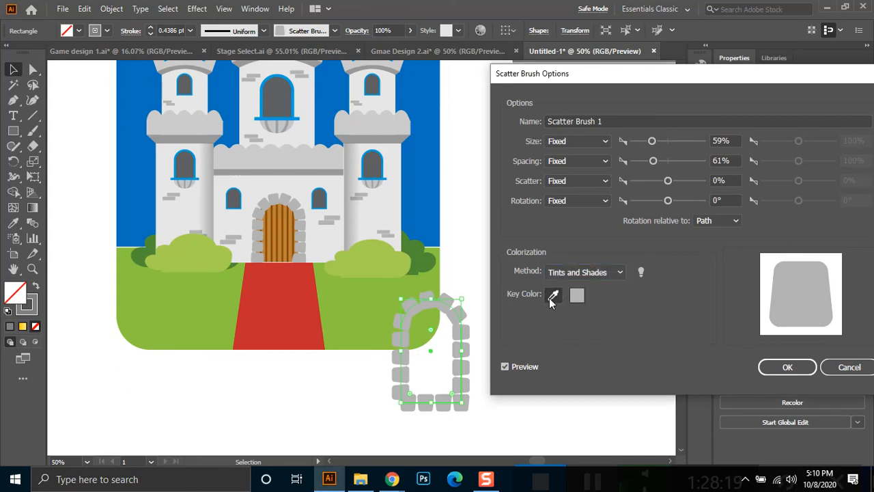
click(784, 367)
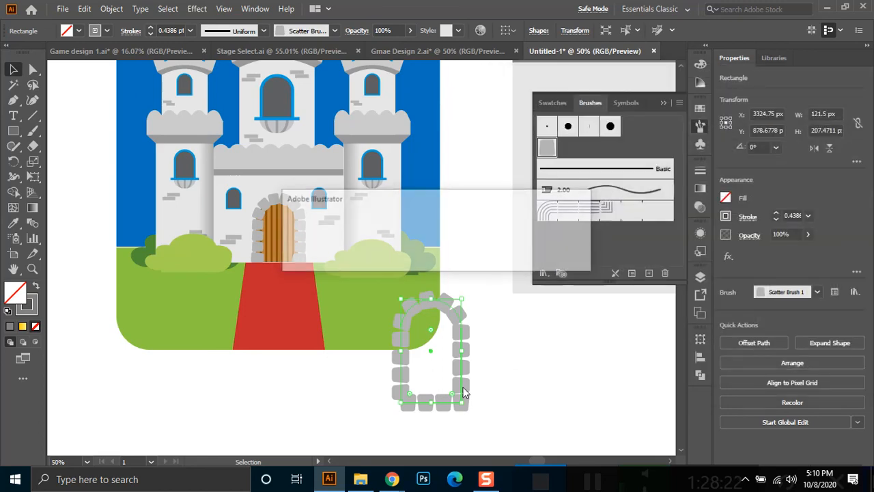
click(424, 256)
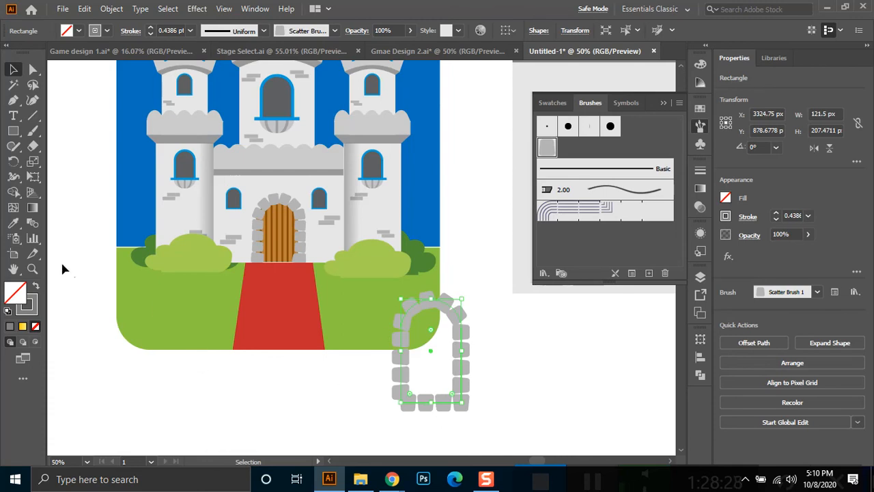
Expand the appearance of the brushed arch outline into individual stone shapes.
click(32, 268)
drag(380, 384, 489, 430)
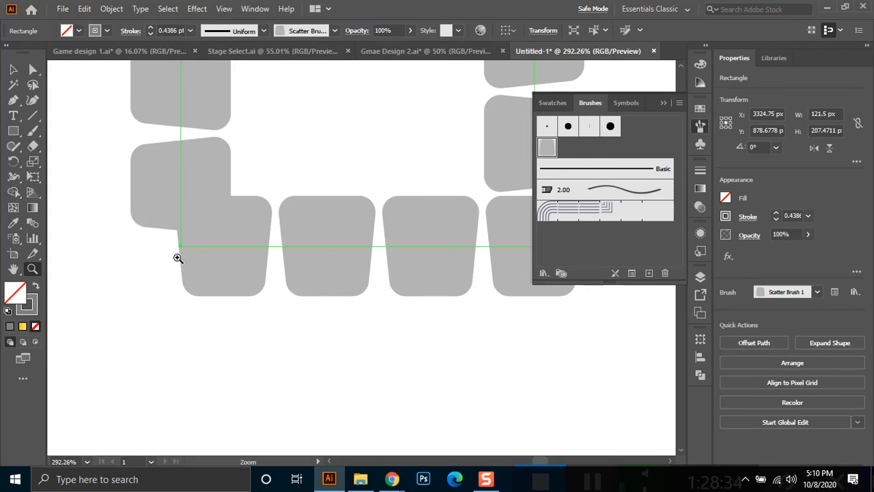
key(ctrl+minus)
key(ctrl+minus)
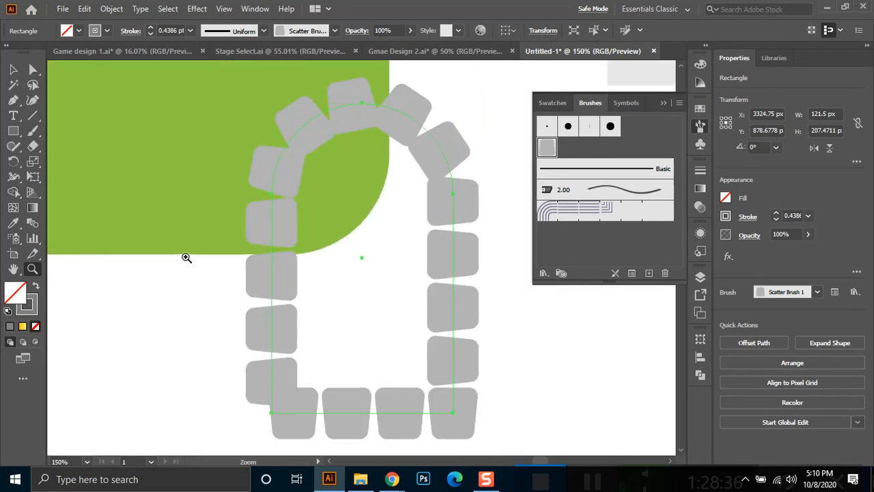
click(14, 69)
drag(486, 287, 395, 345)
click(112, 8)
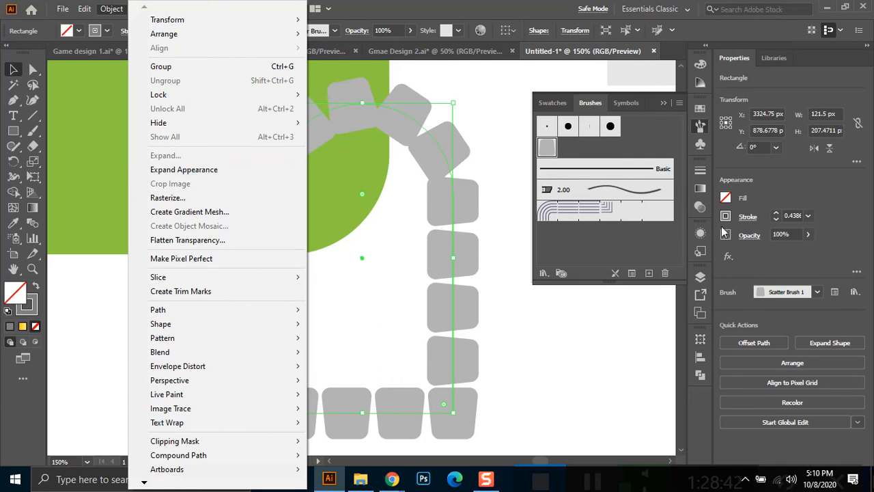
click(699, 234)
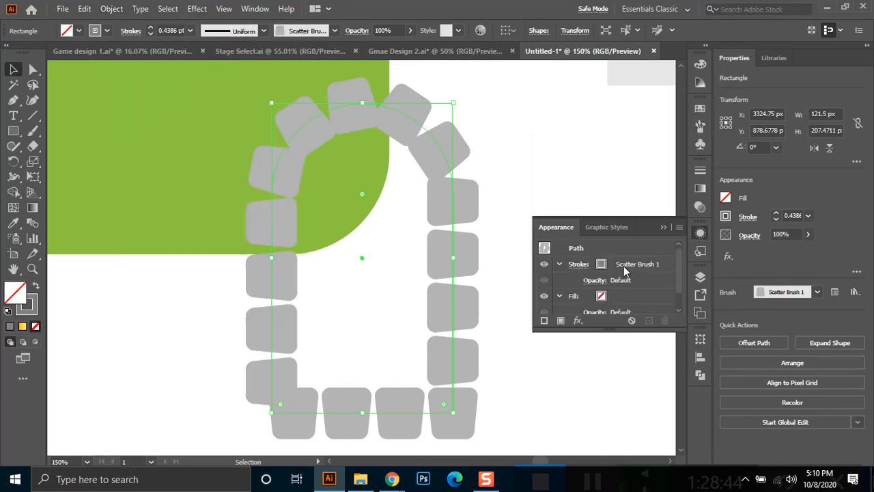
click(111, 8)
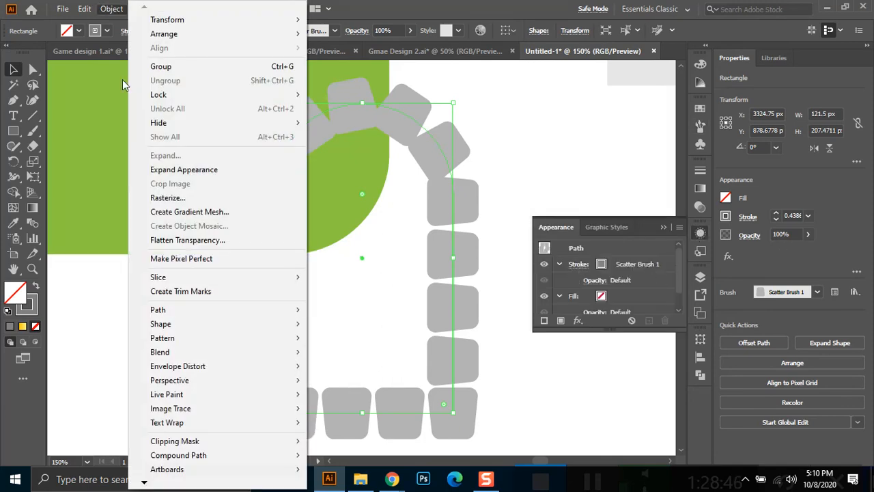
click(164, 171)
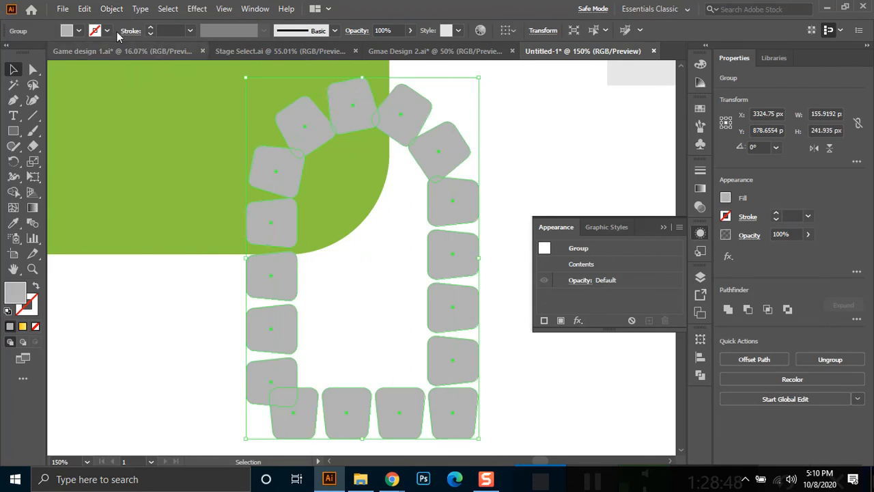
Move the bottom row's end stone out to the arch's corner and space the two middle bottom stones evenly.
click(322, 380)
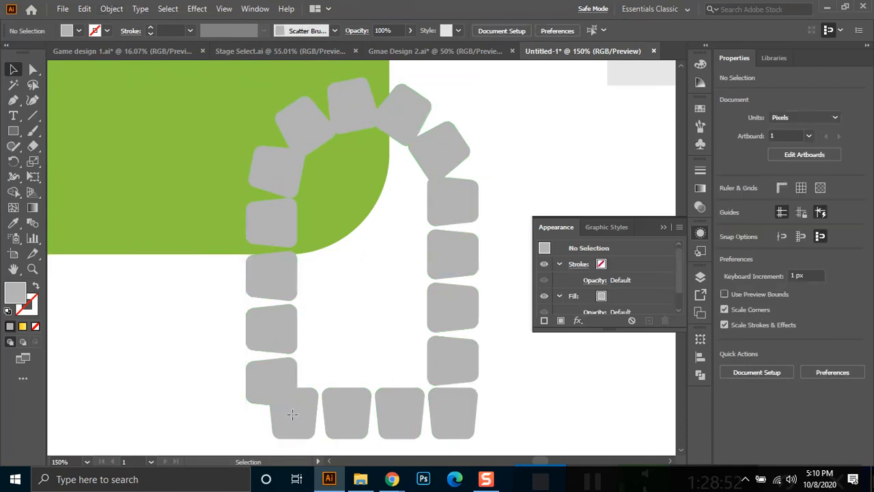
click(292, 414)
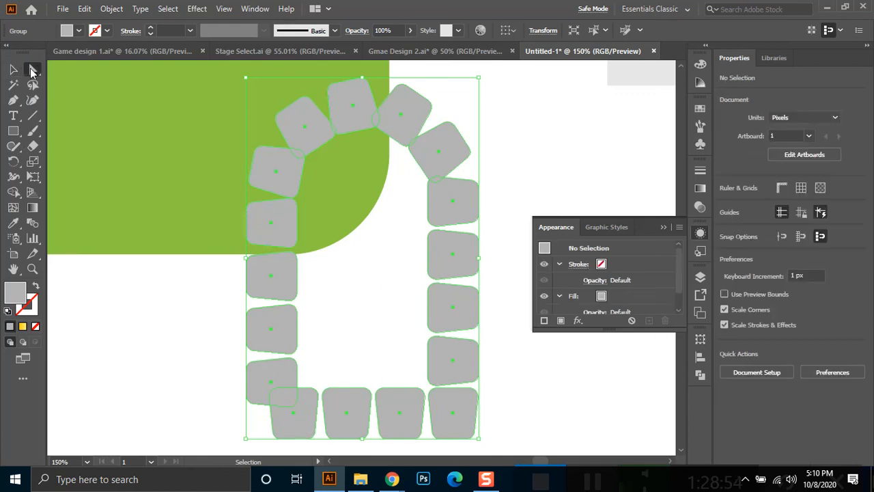
click(32, 71)
click(341, 365)
click(299, 418)
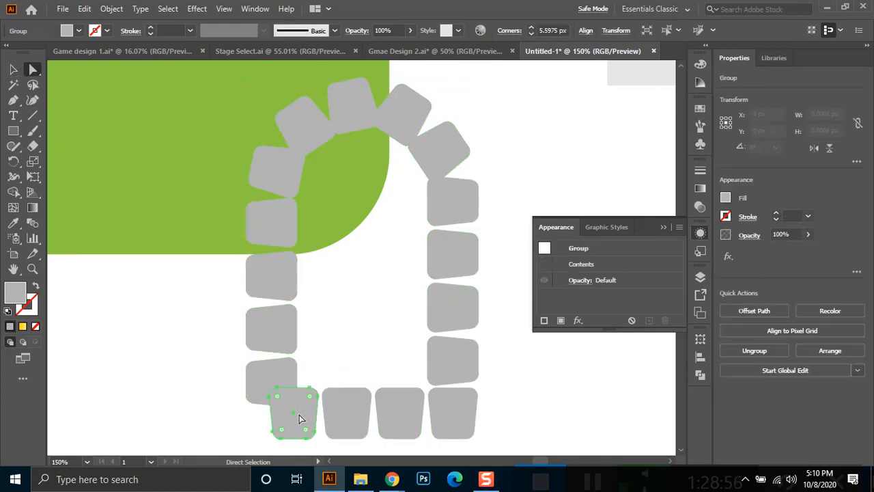
drag(299, 422, 327, 421)
drag(388, 415, 381, 416)
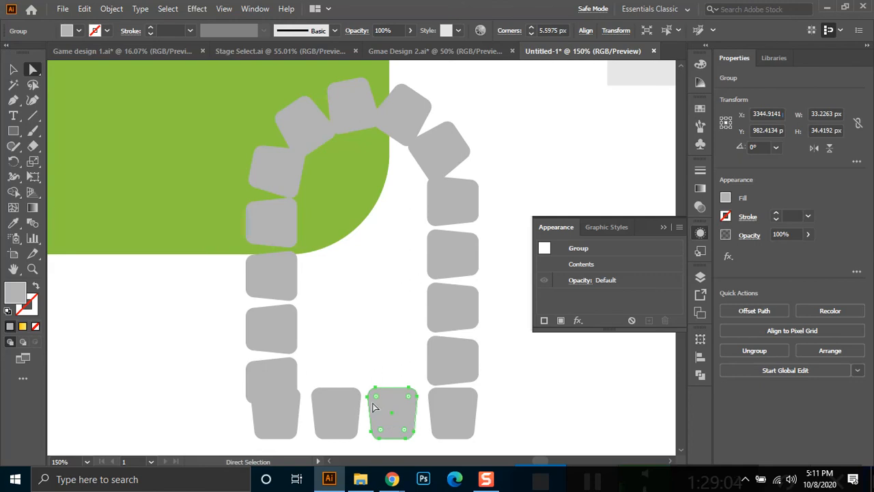
Shift the two lowest stones of the left column upward and shorten the lowest one so it clears the corner stone.
click(273, 376)
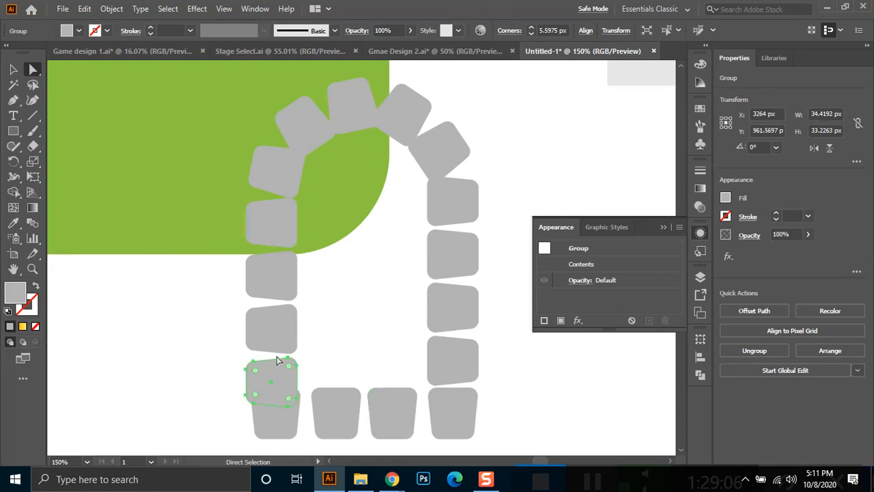
drag(278, 325, 285, 294)
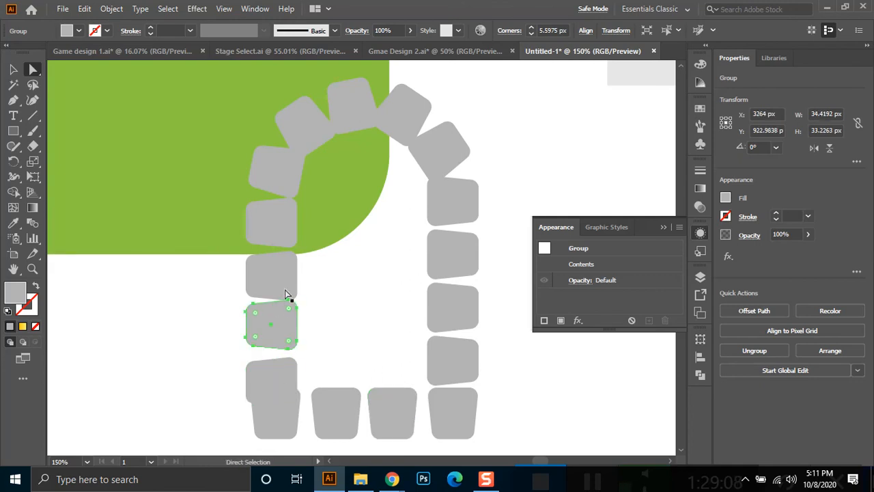
drag(277, 363, 280, 366)
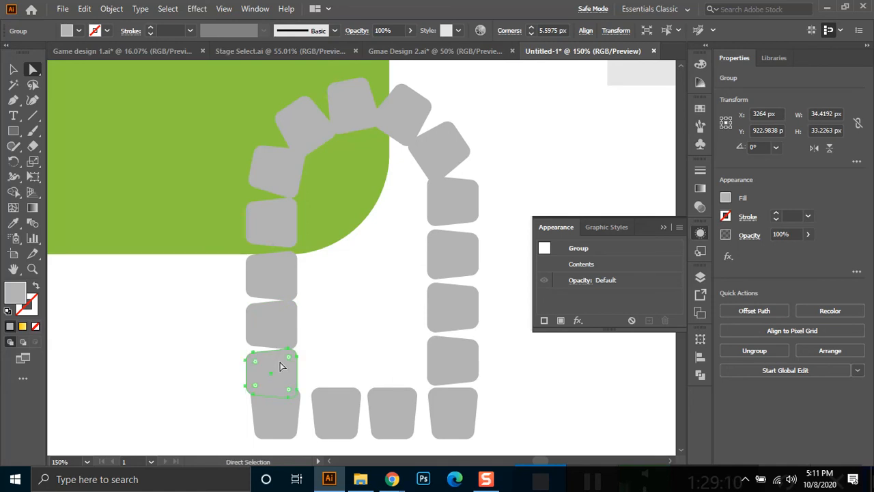
key(v)
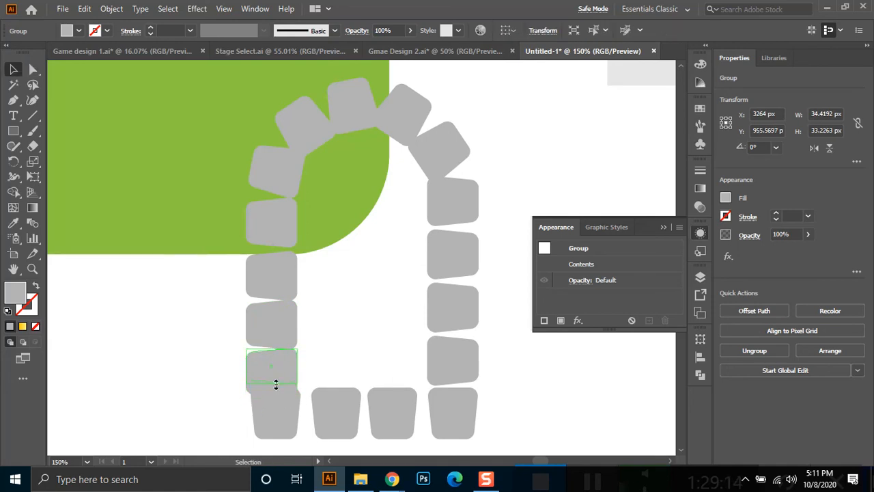
drag(275, 386, 276, 385)
click(339, 364)
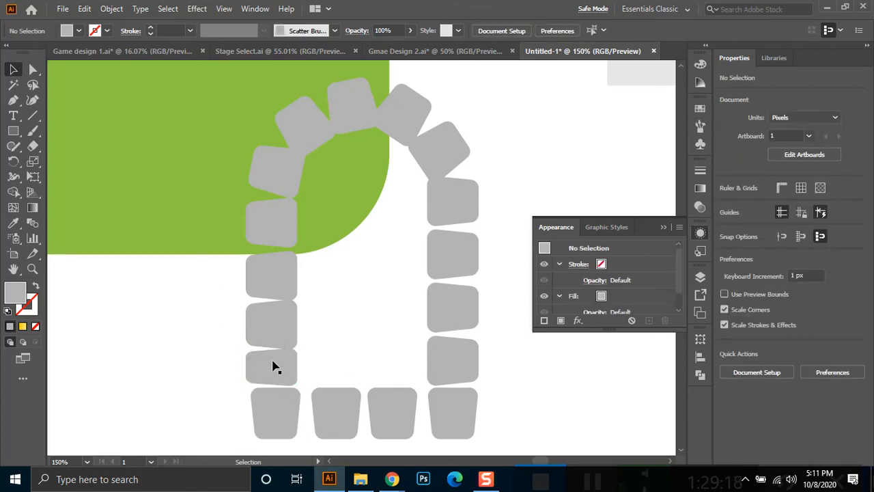
Widen the two bottom corner stones about their centres, the left to about 42.5 px and the right to 41 px.
click(273, 364)
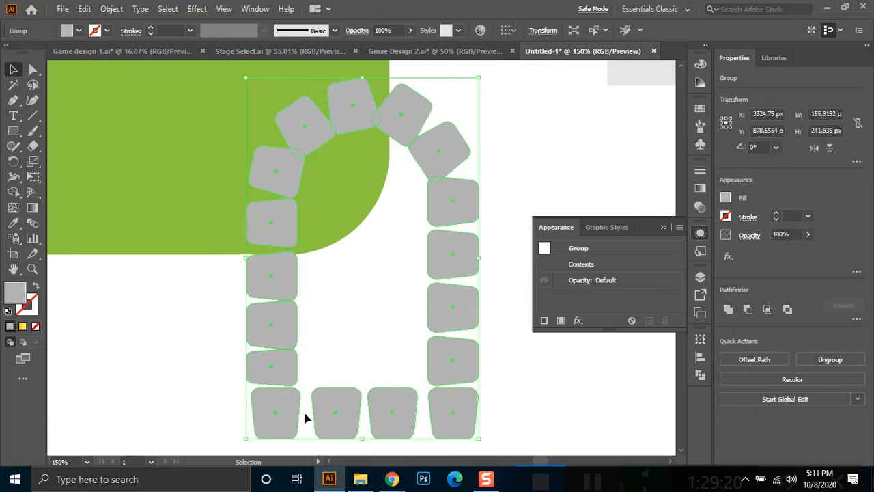
double_click(284, 401)
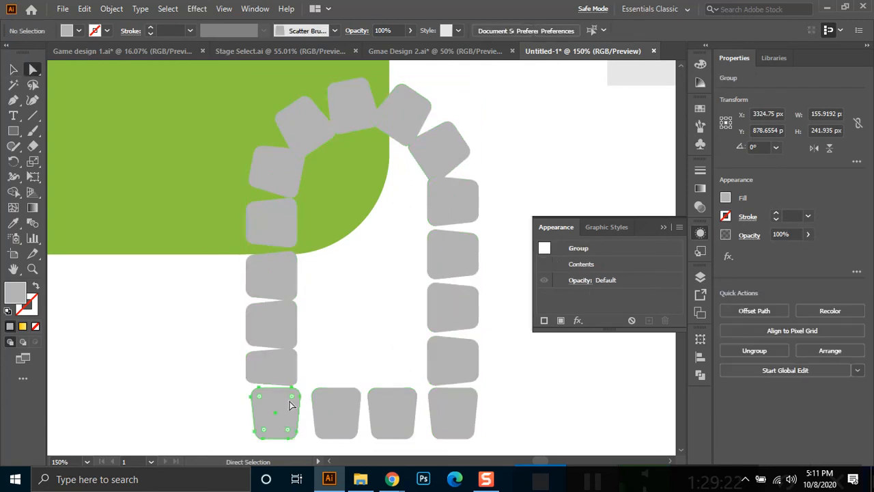
drag(301, 413, 308, 413)
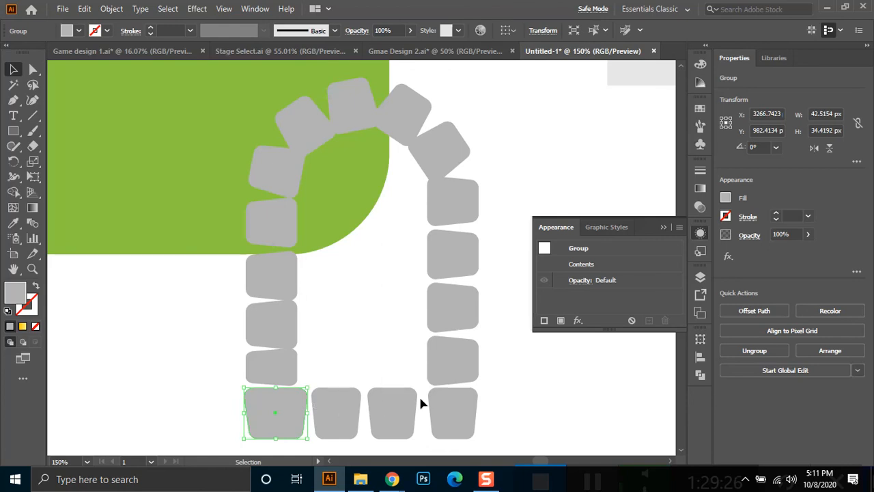
key(a)
click(458, 418)
key(alt)
key(v)
drag(478, 413, 486, 412)
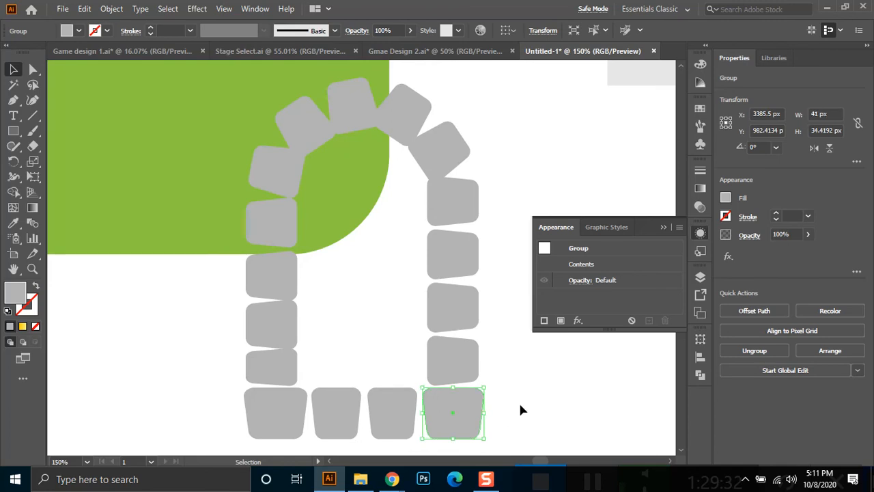
click(518, 401)
Scale the whole stone arch group up proportionally to about 441 × 664 px.
scroll(518, 395, down, 1)
scroll(283, 324, down, 1)
drag(439, 276, 258, 310)
scroll(282, 303, down, 1)
key(alt+space)
click(230, 337)
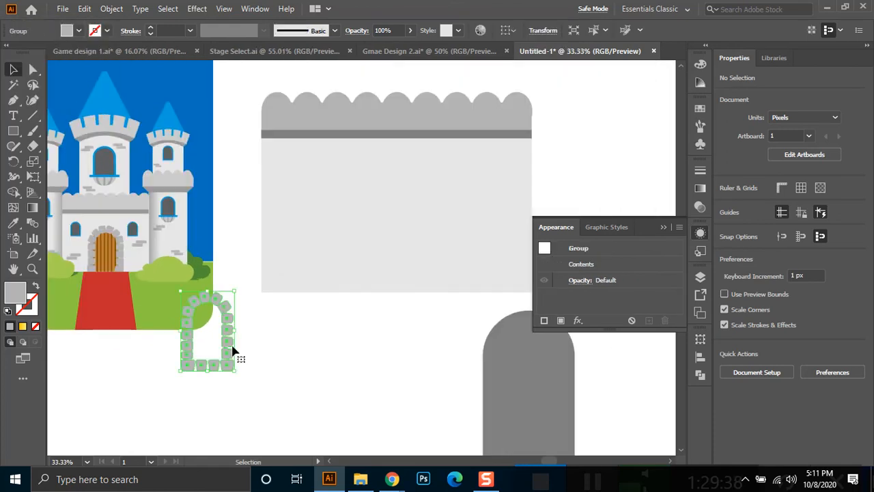
drag(233, 371, 328, 415)
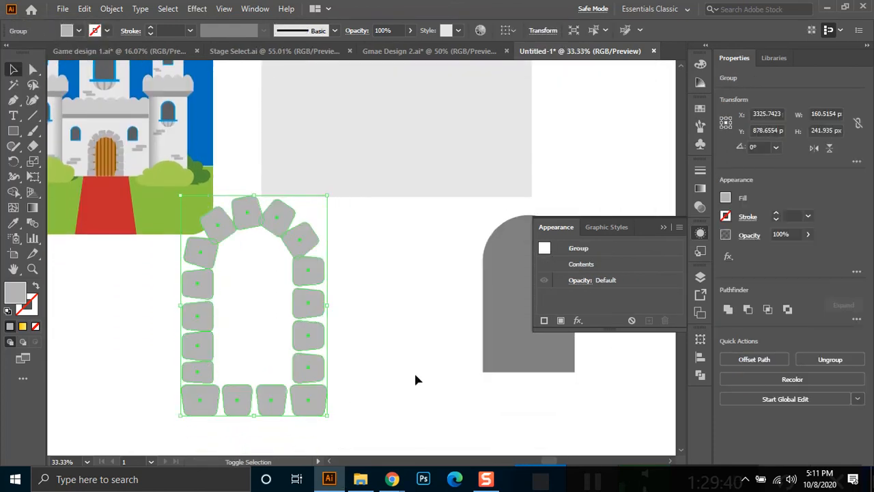
Move the dark grey arched door shape into the opening of the stone border.
click(226, 348)
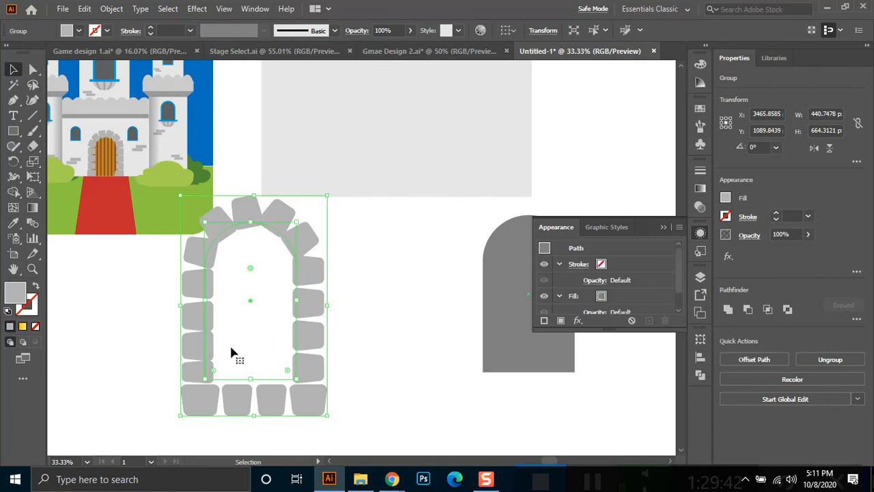
click(253, 383)
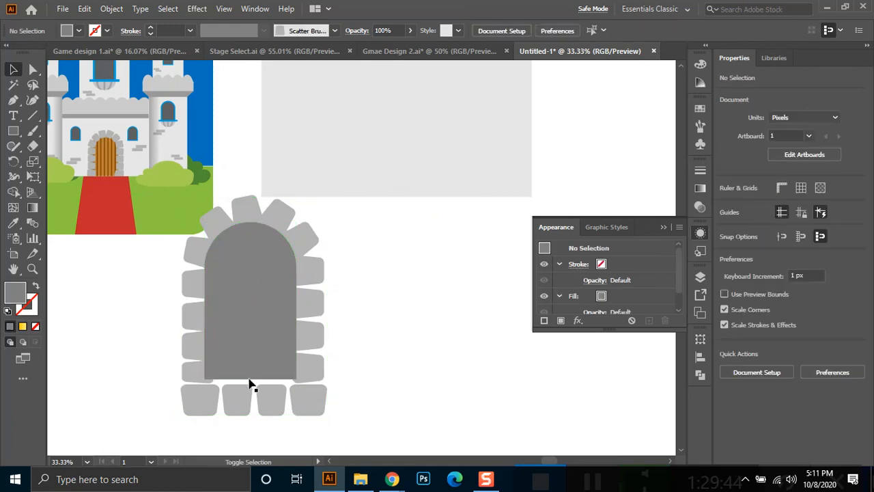
click(252, 378)
click(251, 380)
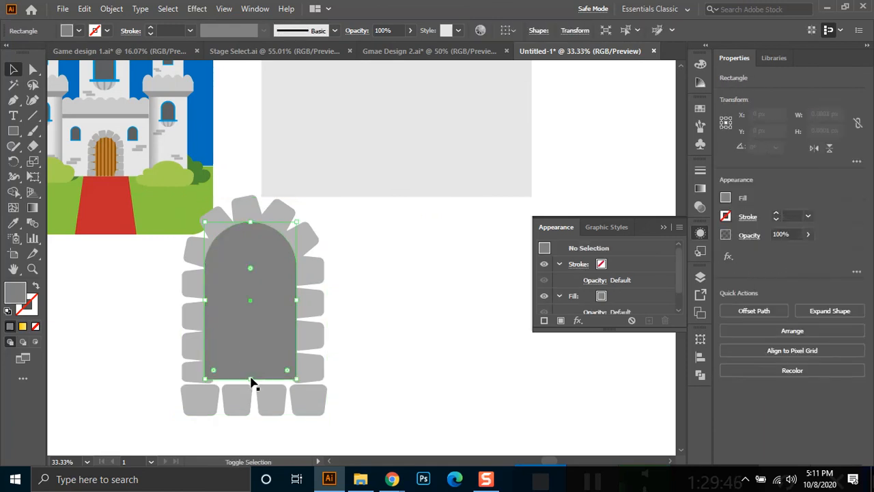
click(250, 378)
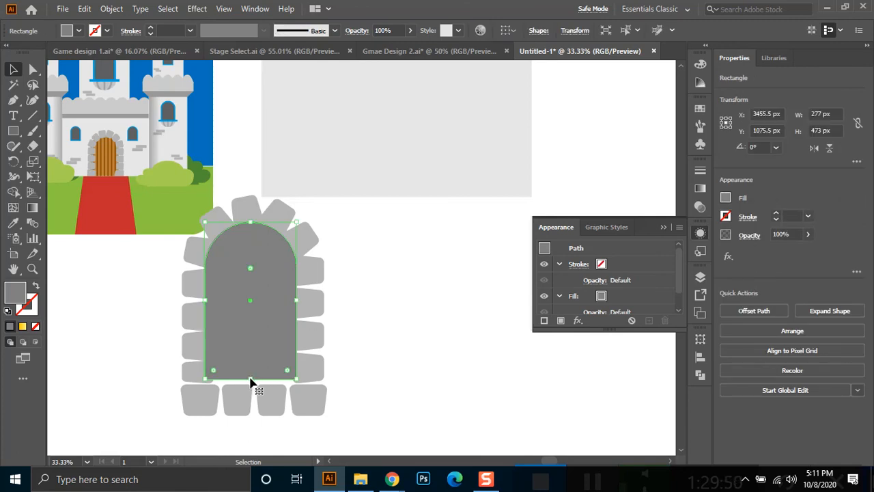
Enlarge the door shape to about 341 × 582 px and send it behind the stones so it fills the opening.
drag(251, 380, 247, 414)
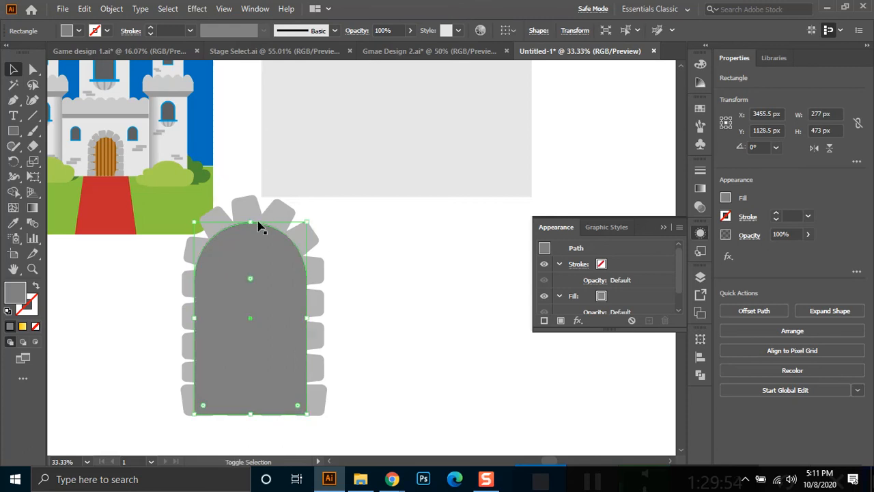
drag(253, 223, 255, 213)
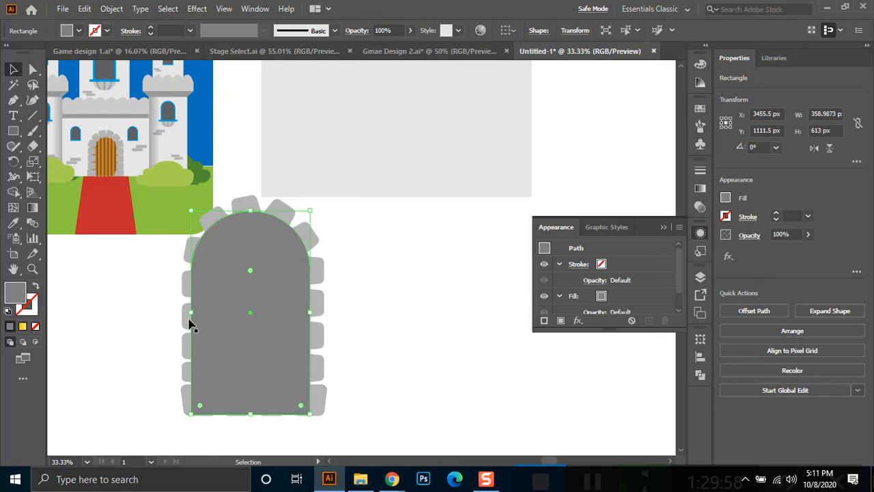
drag(191, 211, 197, 220)
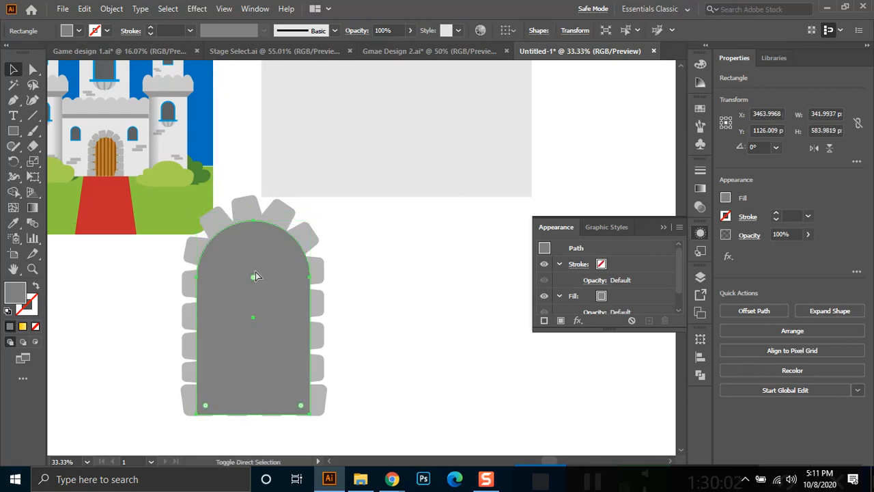
key(ctrl+shift+bracketleft)
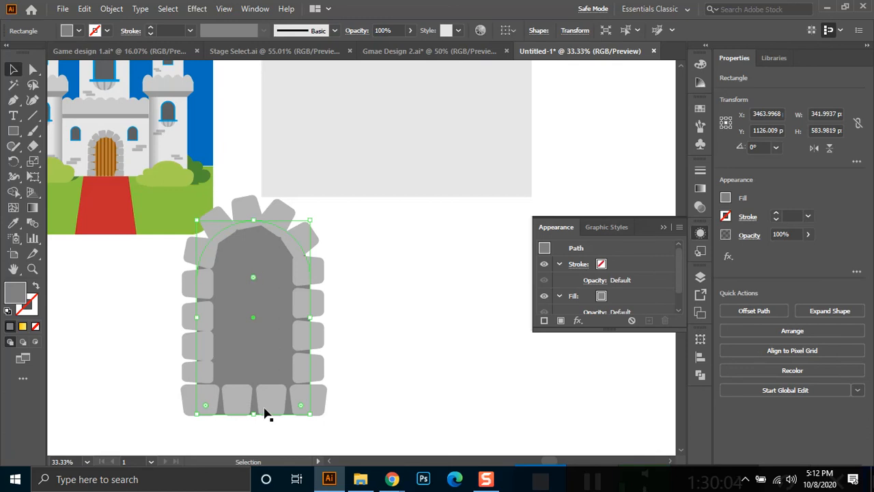
drag(253, 221, 255, 221)
click(348, 342)
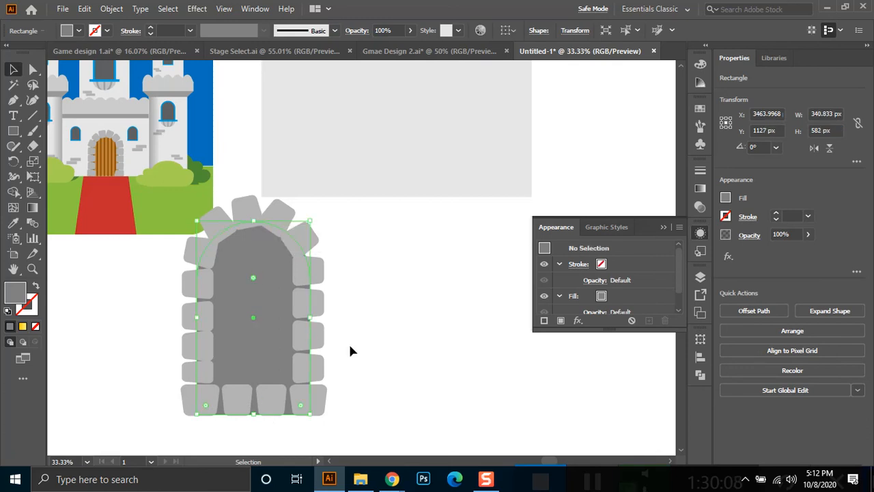
Fill the door shape with a dark brown swatch.
click(253, 317)
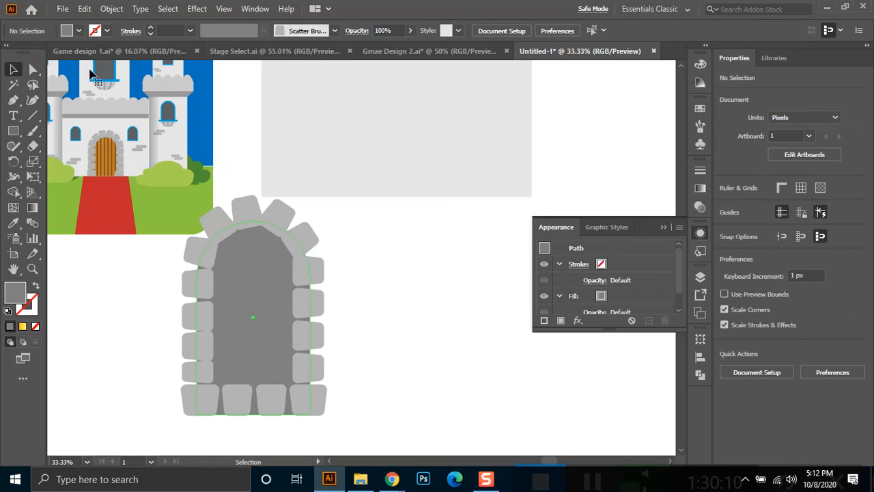
click(79, 30)
click(116, 69)
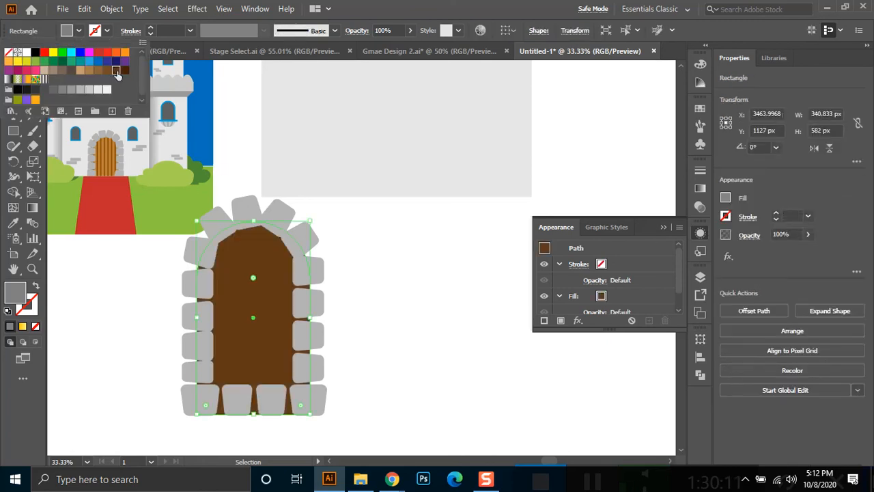
click(368, 322)
click(375, 324)
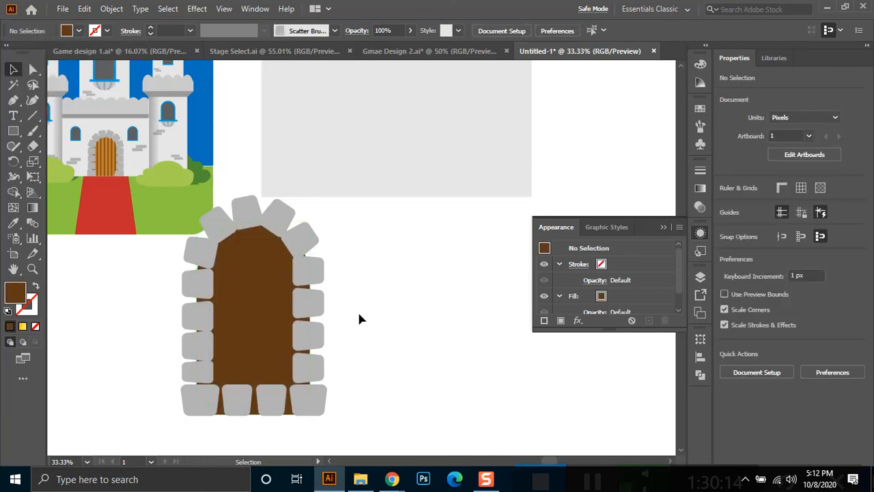
Draw a thin vertical rectangle about 19 × 689 px beside the door as a plank strip.
drag(390, 312, 439, 333)
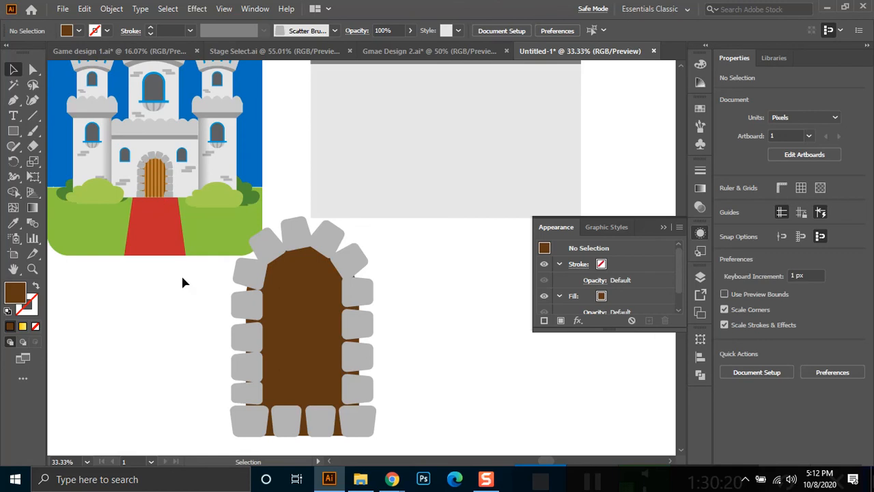
click(273, 365)
click(13, 131)
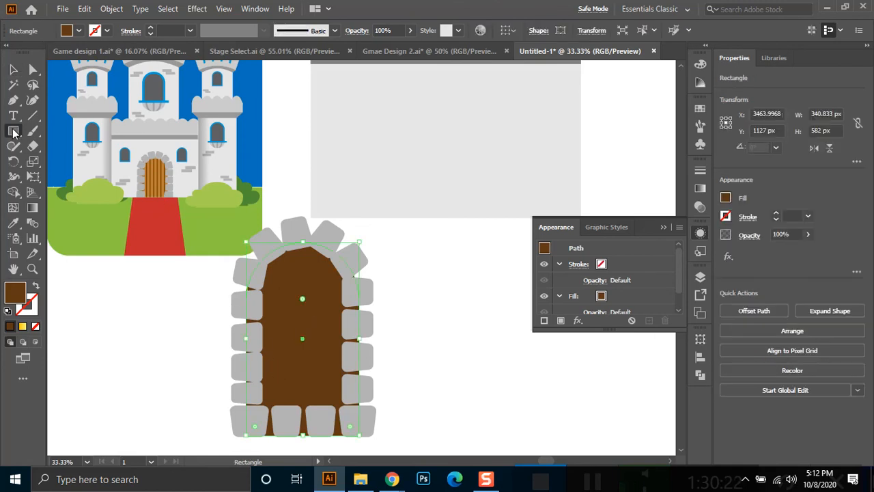
key(space)
mouse_move(456, 255)
mouse_down()
mouse_move(405, 220)
mouse_move(421, 213)
mouse_up()
drag(361, 180, 367, 410)
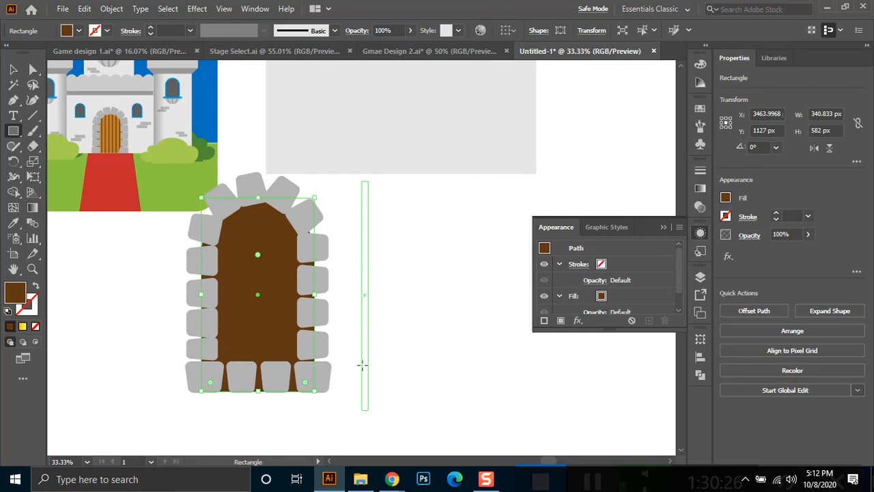
click(13, 69)
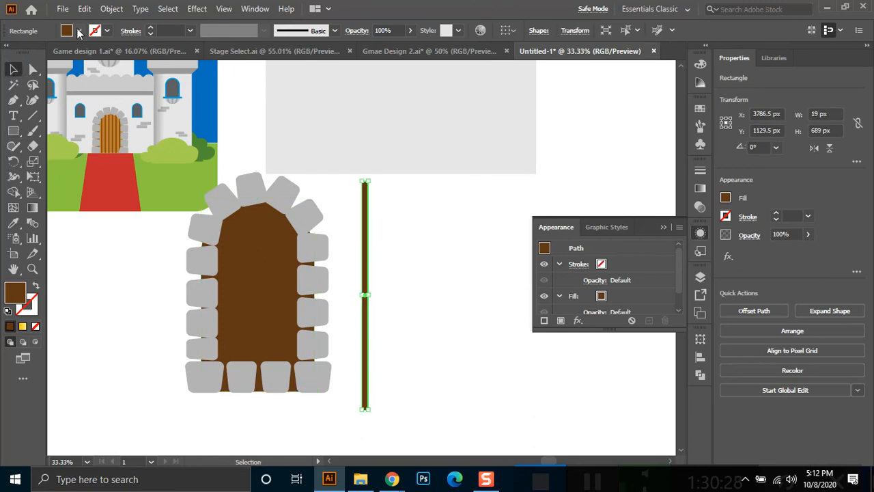
Fill the thin plank strip with a lighter brown swatch.
click(79, 31)
click(96, 71)
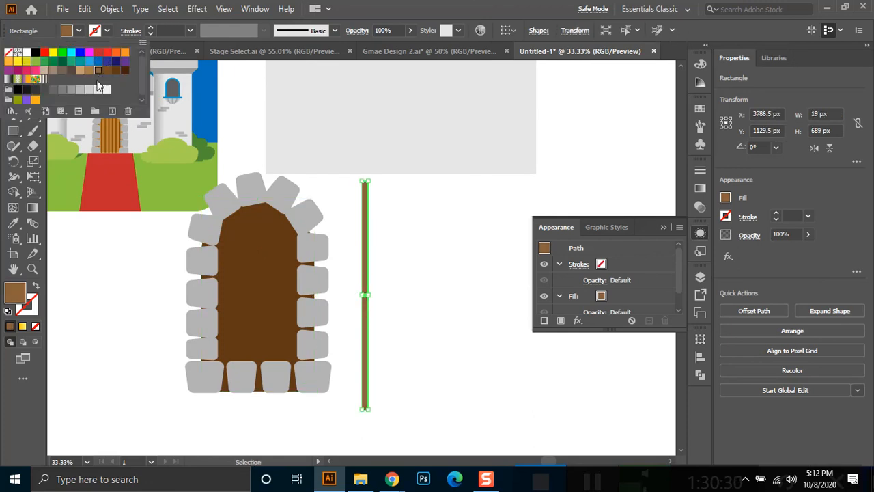
click(366, 227)
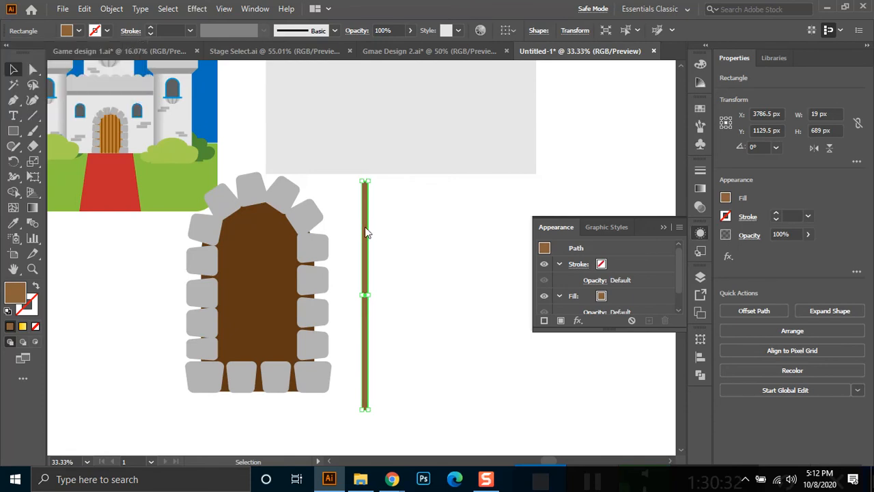
Copy the plank strip 42 px to its right and repeat the copy to form a row of nine evenly spaced strips.
drag(364, 234, 380, 232)
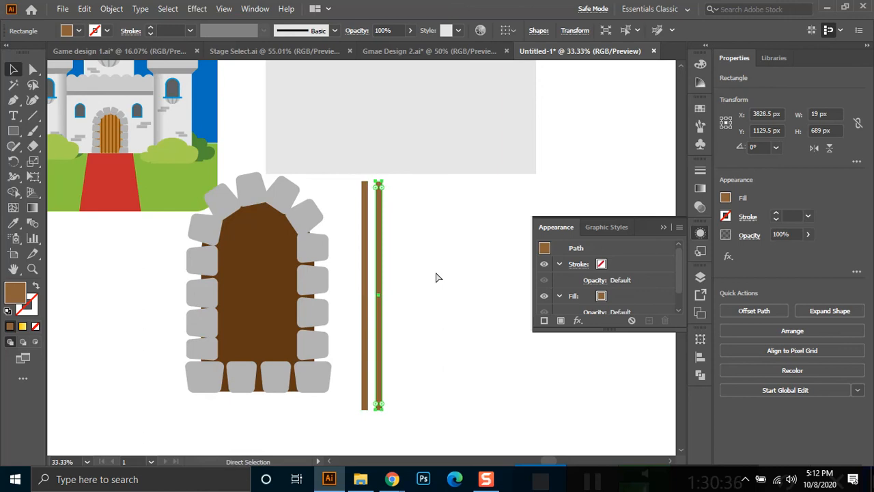
key(ctrl+d)
key(ctrl+d)
key(ctrl+d)
key(ctrl+d)
key(ctrl+d)
key(ctrl+d)
key(ctrl+d)
key(ctrl+d)
key(ctrl+d)
key(ctrl+d)
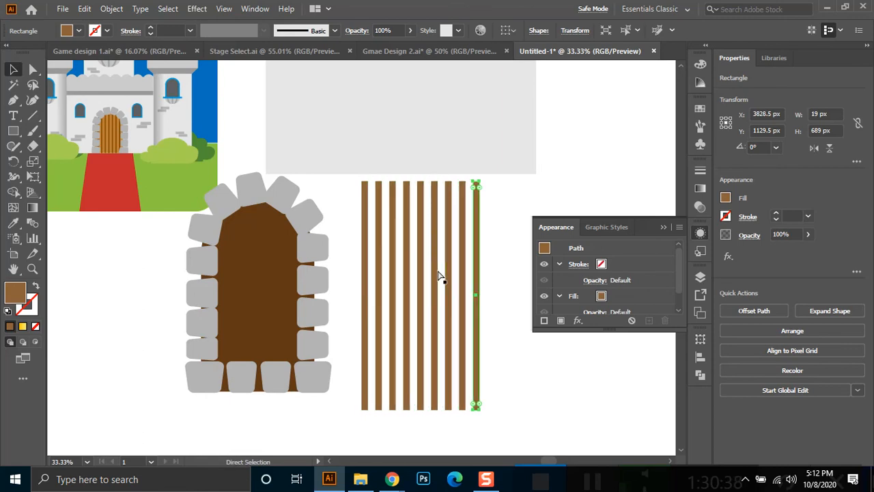
Place a copy of the dark brown arched door shape over the row of plank strips.
click(665, 226)
click(587, 286)
click(253, 282)
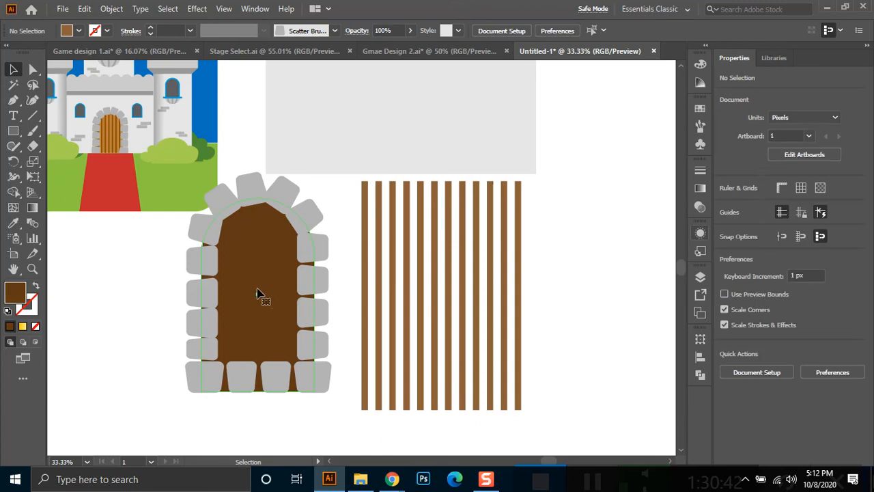
drag(258, 276, 424, 285)
drag(521, 266, 333, 402)
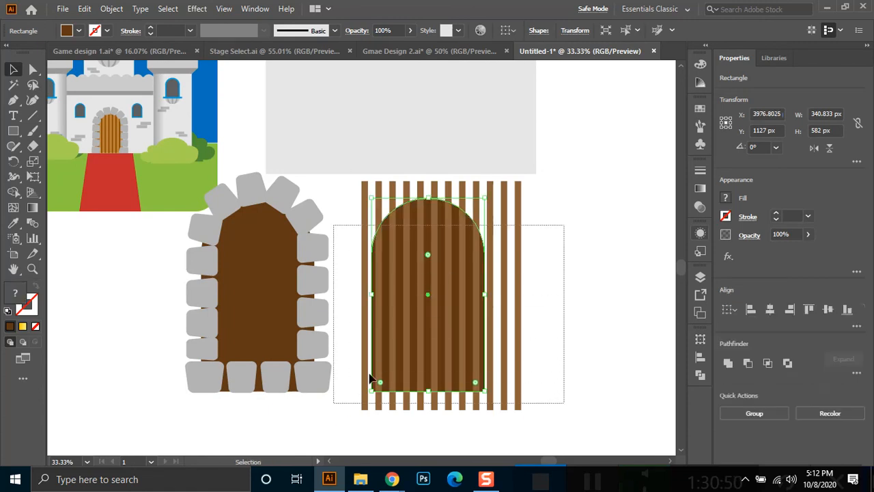
right_click(412, 284)
key(Escape)
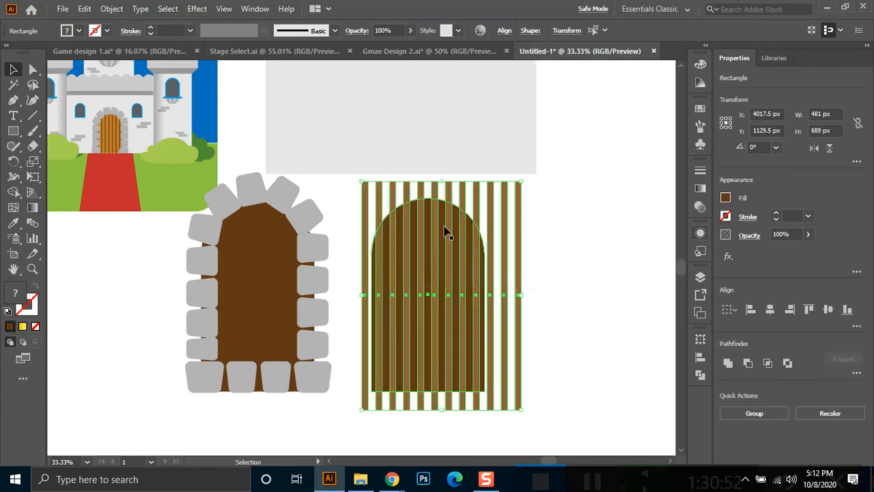
Bring the door shape copy in front of the plank strips and use it as a clipping mask for them.
click(414, 195)
click(415, 204)
click(414, 206)
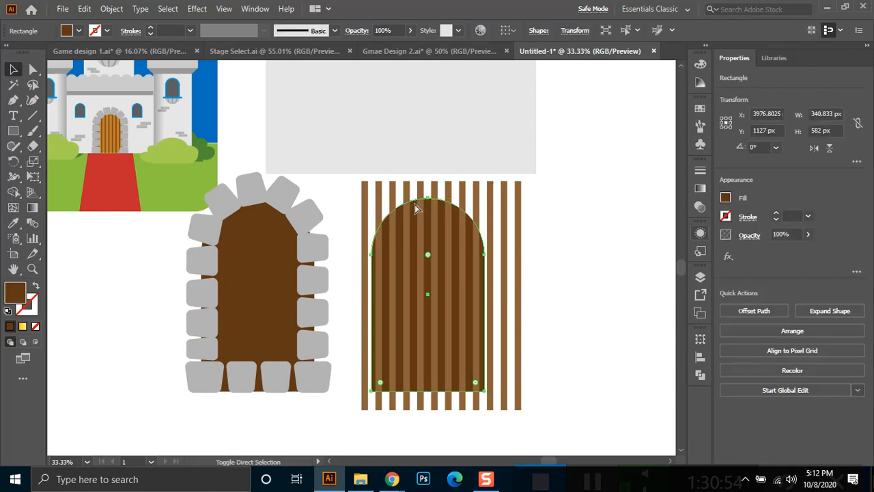
key(ctrl+shift+bracketright)
drag(561, 225, 360, 402)
right_click(426, 270)
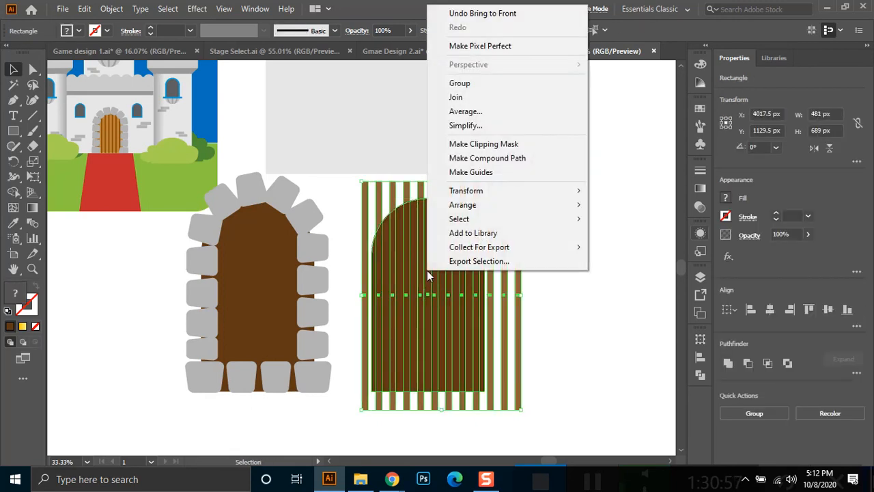
click(527, 149)
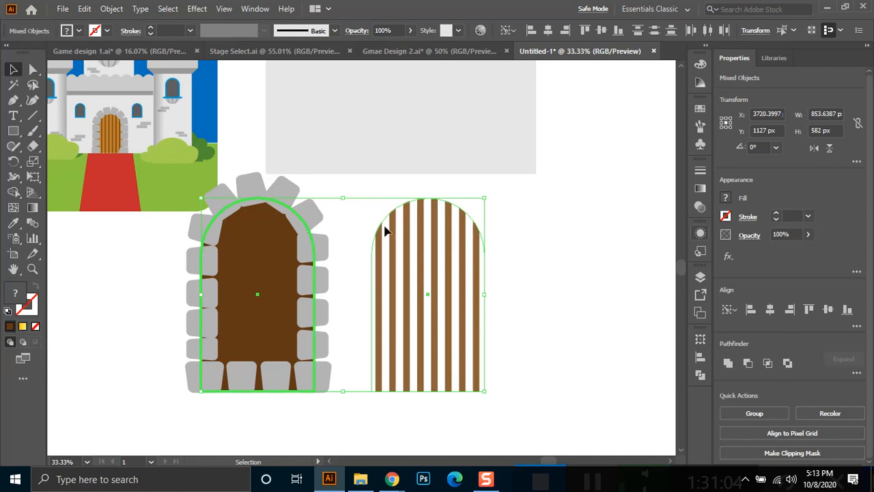
Align the clipped planks centred over the dark brown door and arrange them behind the border stones.
click(601, 30)
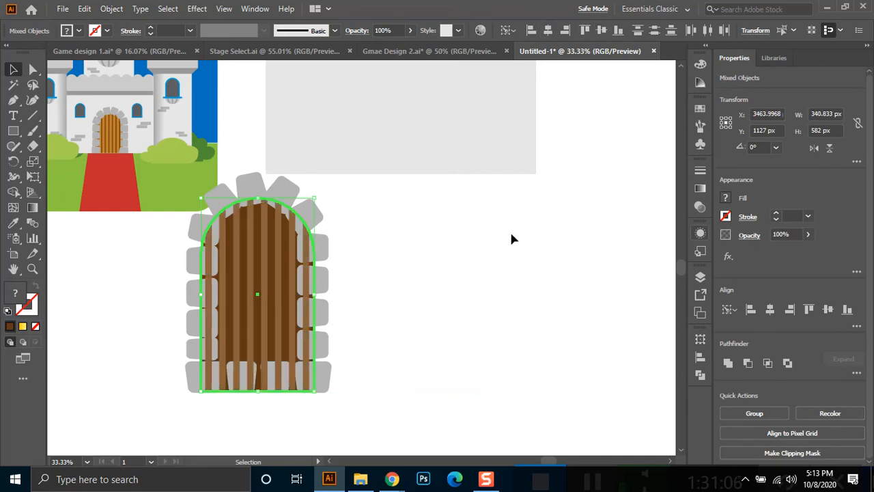
key(ctrl+shift+a)
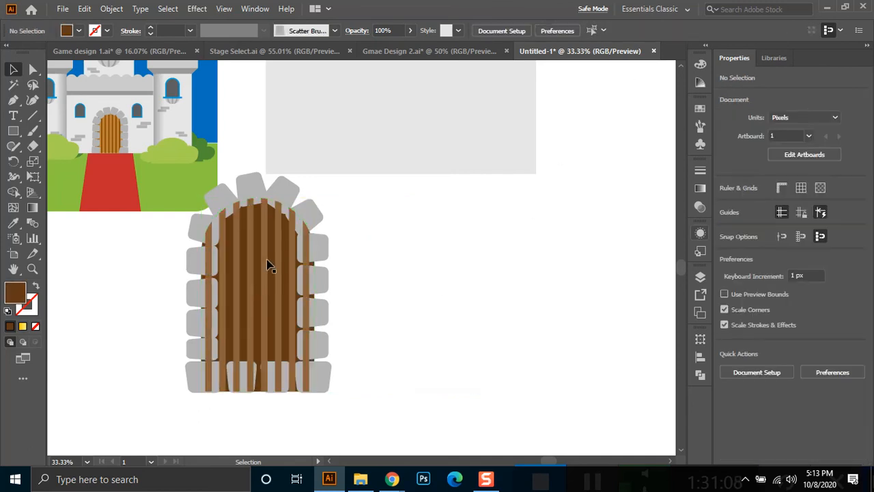
click(267, 265)
key(ctrl+7)
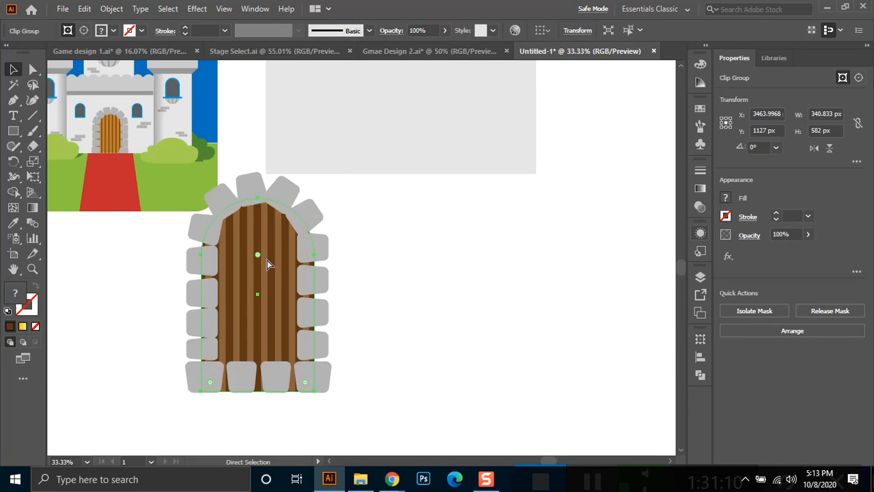
Group the planked door with its border stones and move the group onto the castle wall.
drag(387, 212, 239, 411)
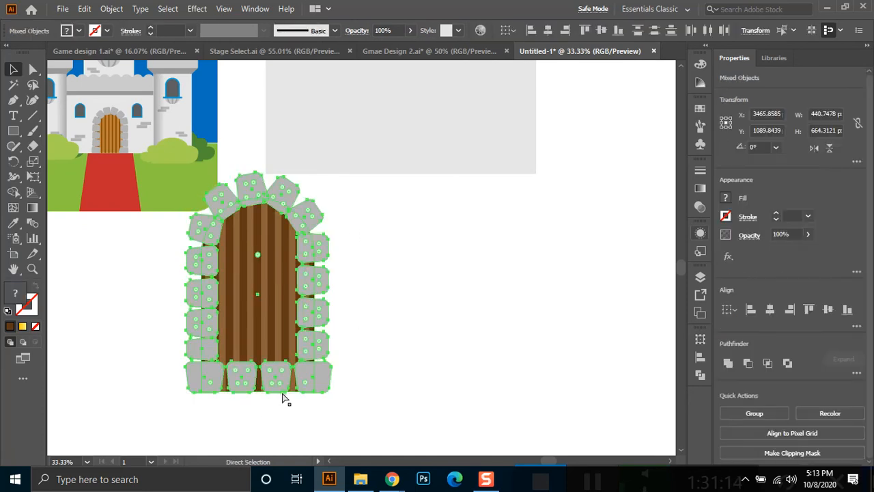
key(ctrl+g)
scroll(417, 296, down, 2)
drag(388, 265, 399, 237)
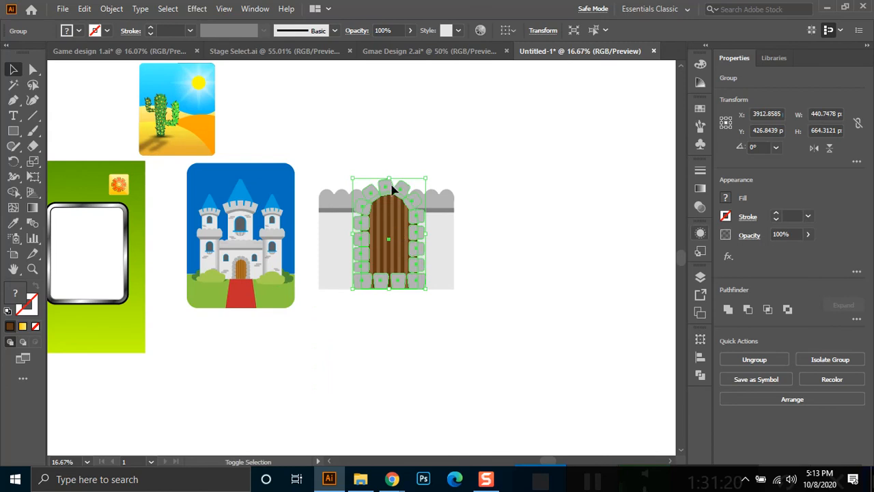
Shrink the door group to fit inside the light grey wall and centre it horizontally on the wall.
shift+click(436, 254)
click(548, 30)
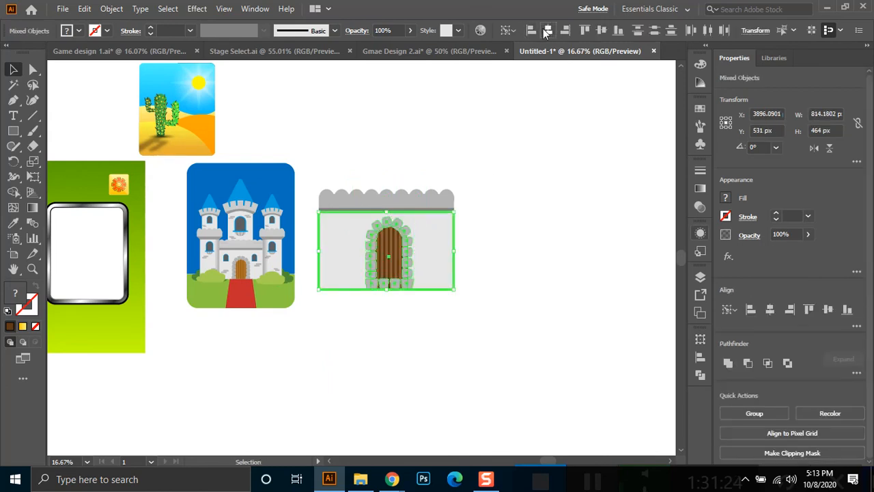
click(352, 295)
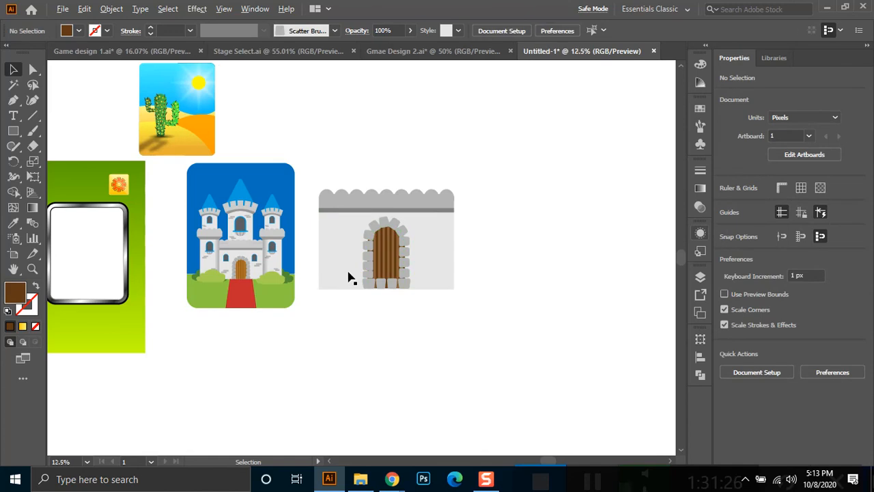
Draw a 100 × 100 px square above the castle wall and fill it with the scalloped wall top's grey.
scroll(347, 277, down, 1)
scroll(272, 261, up, 2)
drag(457, 251, 422, 294)
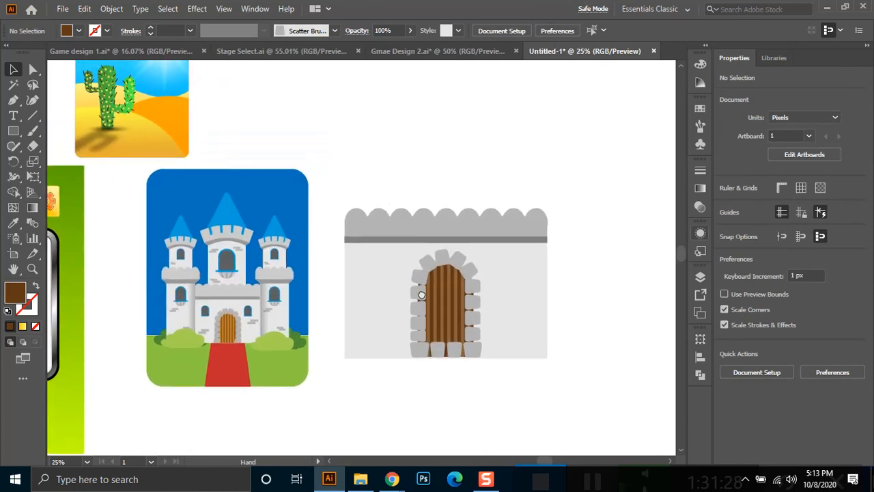
scroll(180, 289, up, 1)
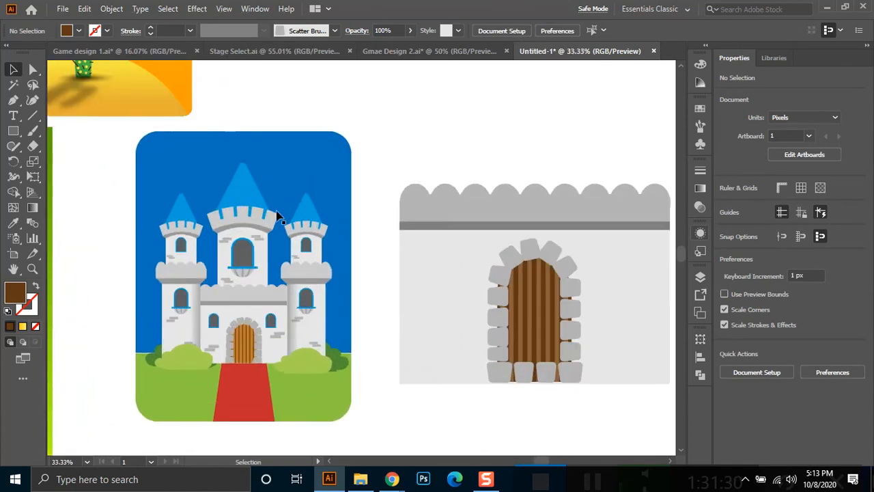
drag(445, 267, 370, 337)
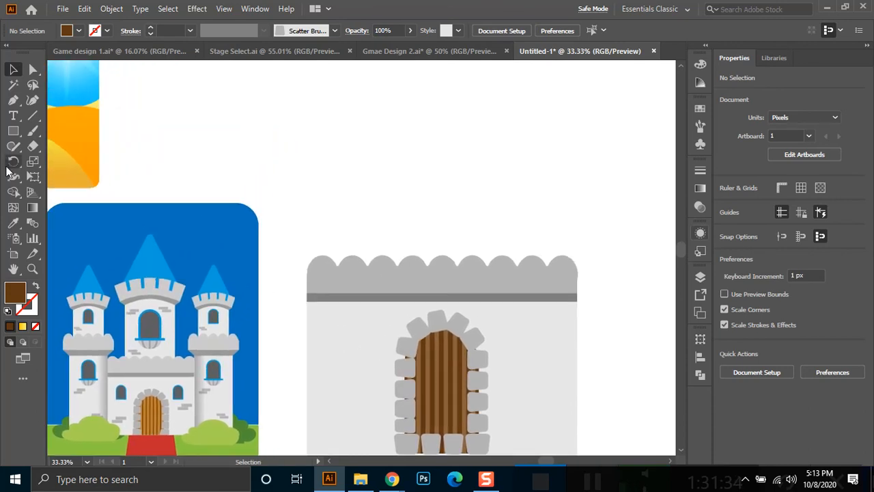
click(13, 130)
drag(326, 147, 329, 149)
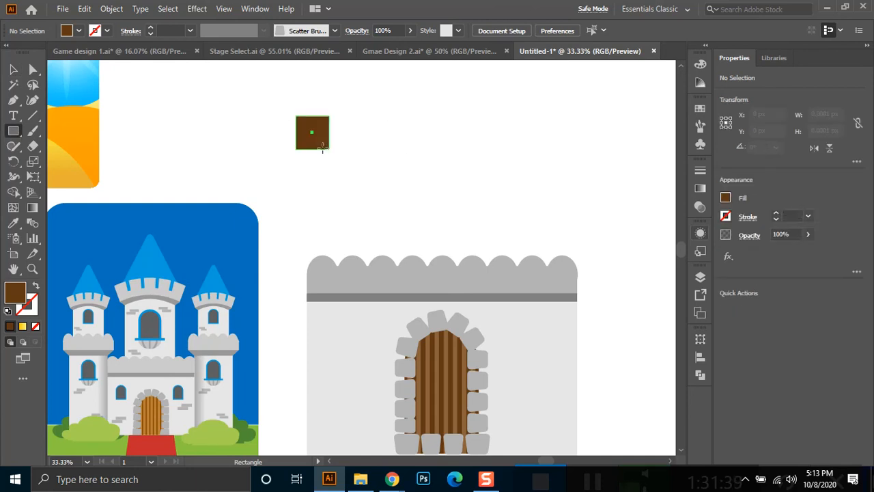
click(13, 223)
click(377, 276)
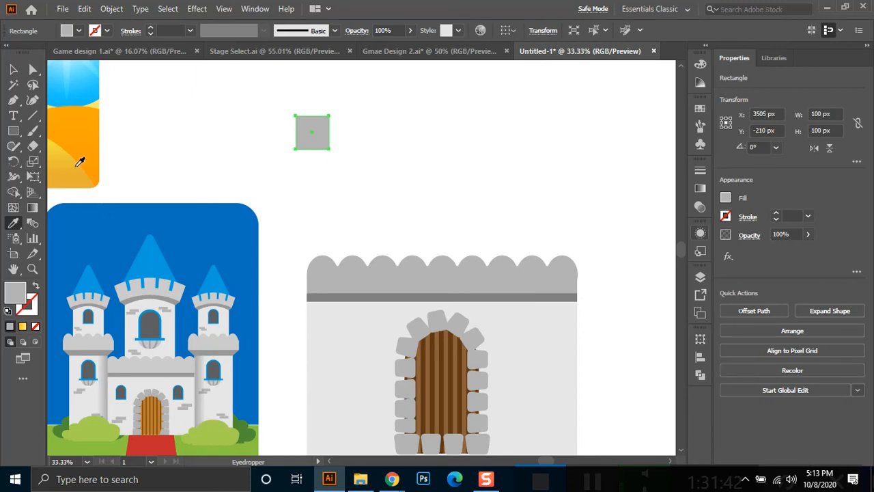
Copy the grey square 170 px to its right and repeat the copy to form a row of five squares.
click(13, 69)
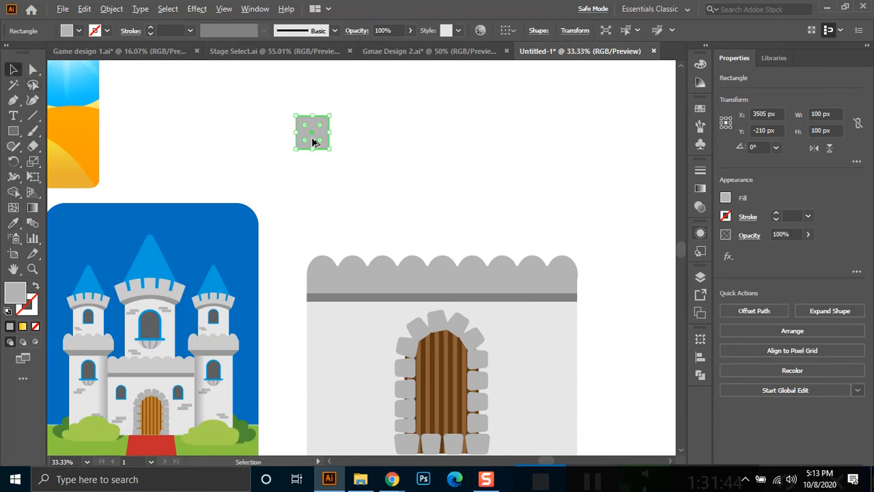
click(348, 138)
drag(356, 143, 375, 159)
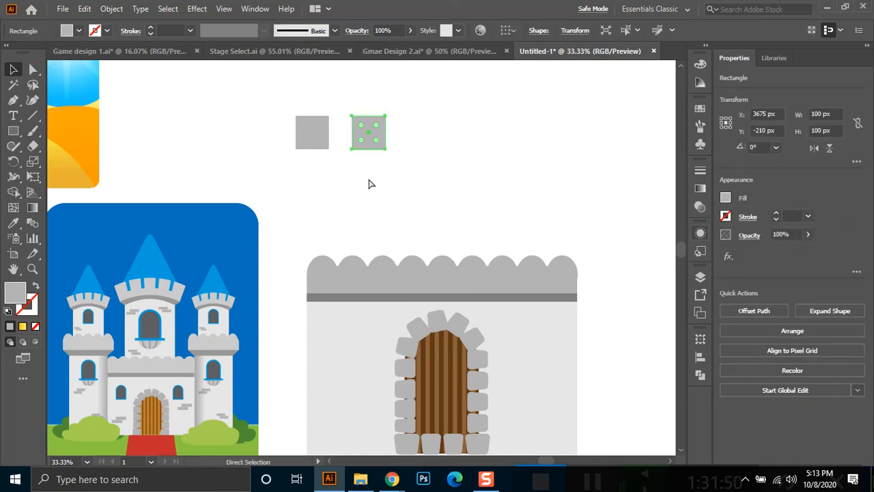
key(ctrl+d)
key(ctrl+d)
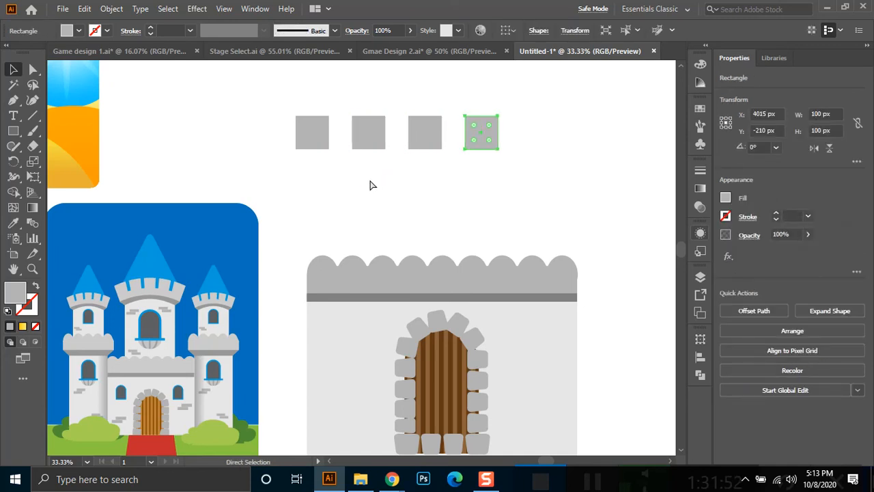
key(ctrl+d)
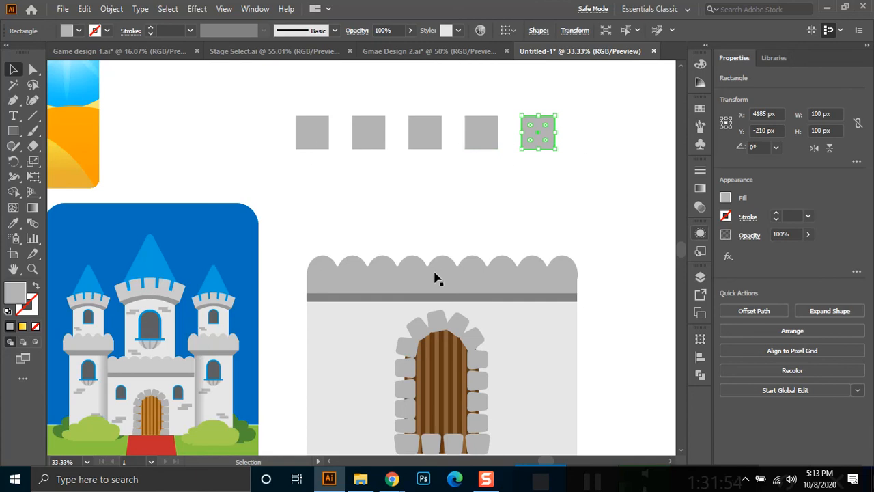
Add a 781 × 79 px grey bar joining the lower parts of the five squares into a battlement.
drag(312, 140, 555, 165)
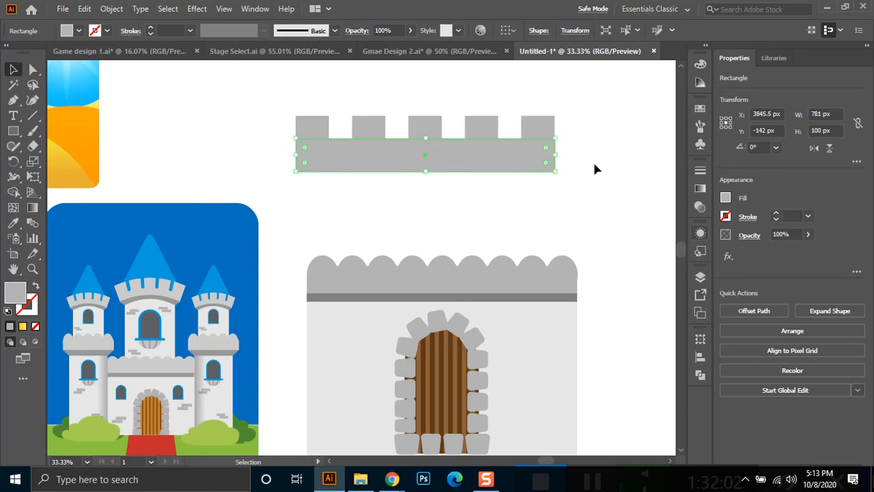
click(586, 168)
click(429, 169)
drag(425, 138, 426, 145)
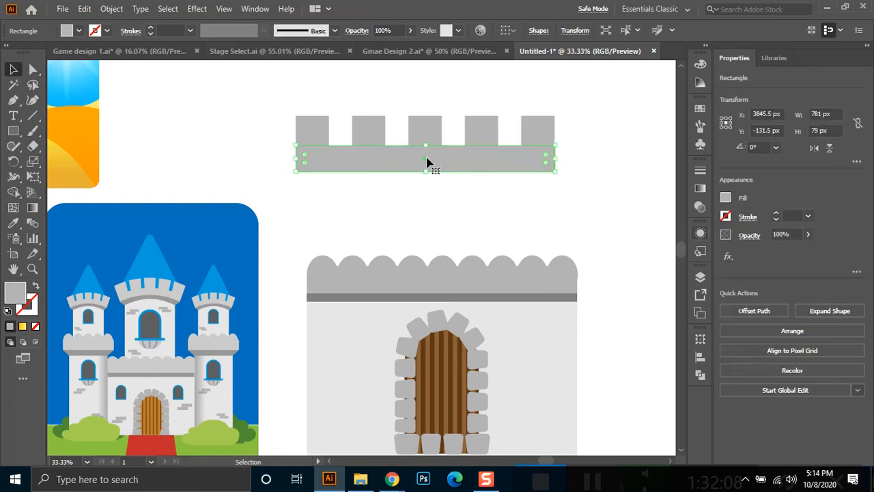
click(433, 201)
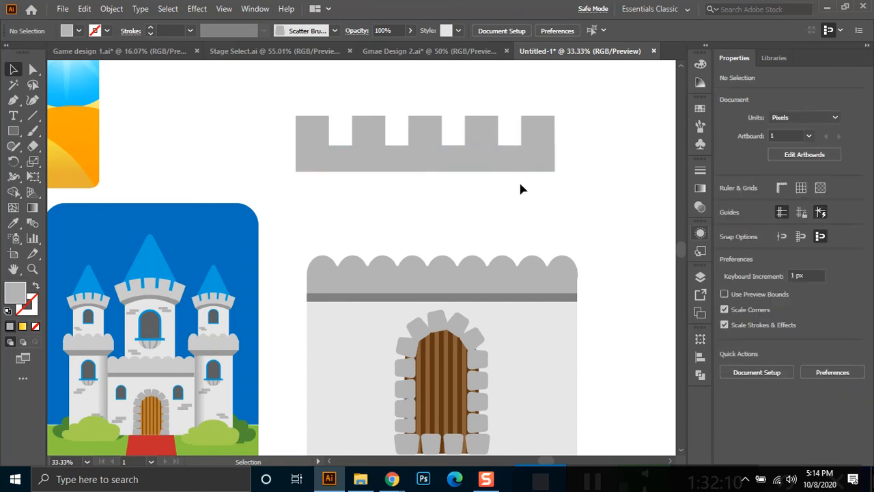
Warp the battlement squares and bar with an Arc envelope, horizontal, with a 22% bend.
drag(579, 102, 293, 183)
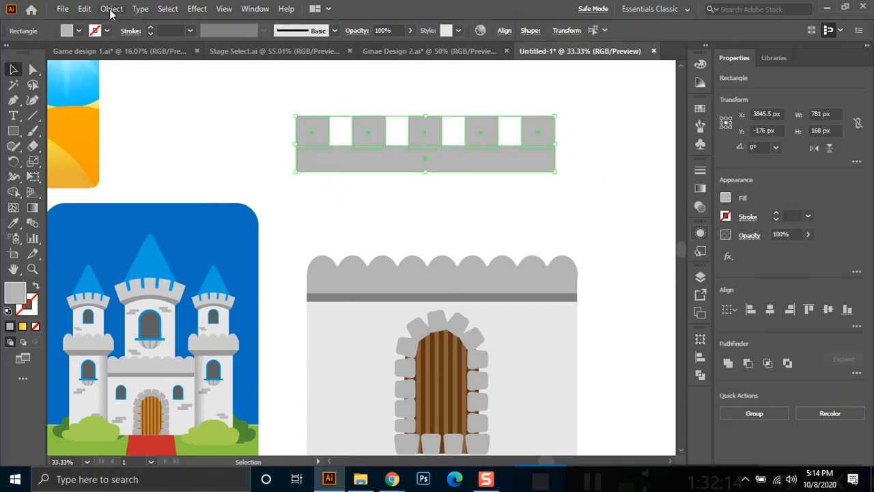
click(112, 9)
mouse_move(220, 368)
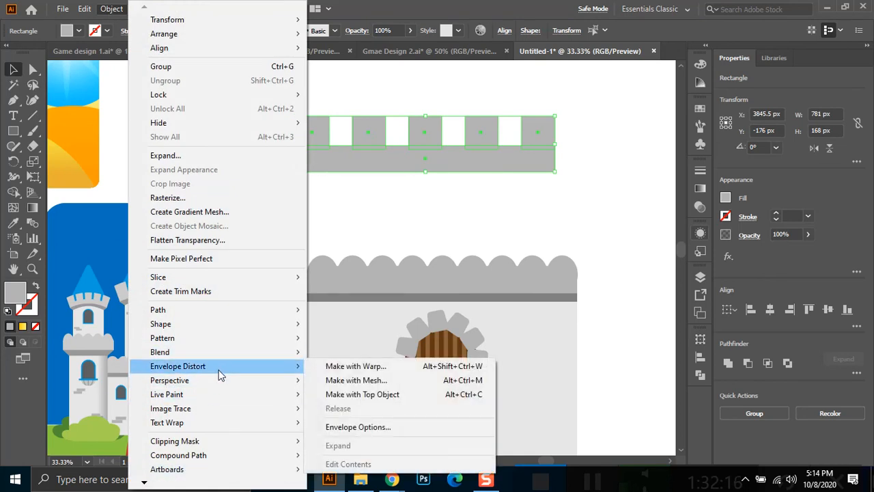
click(368, 371)
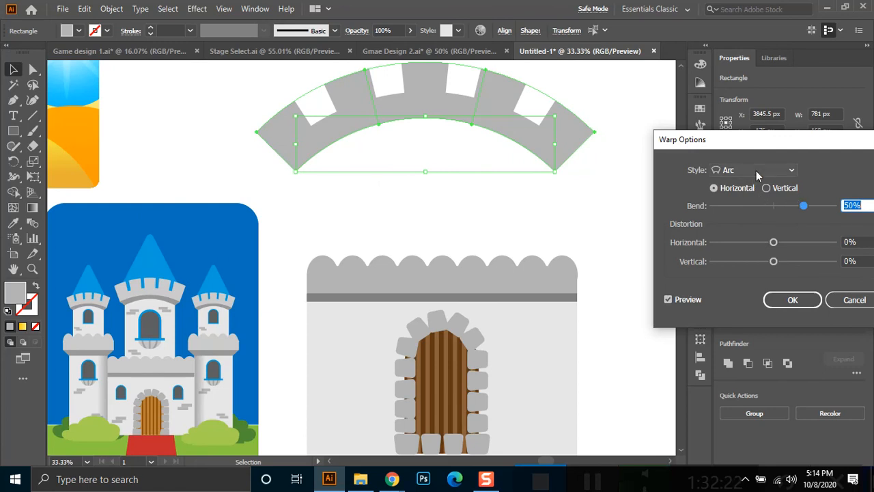
drag(802, 205, 790, 213)
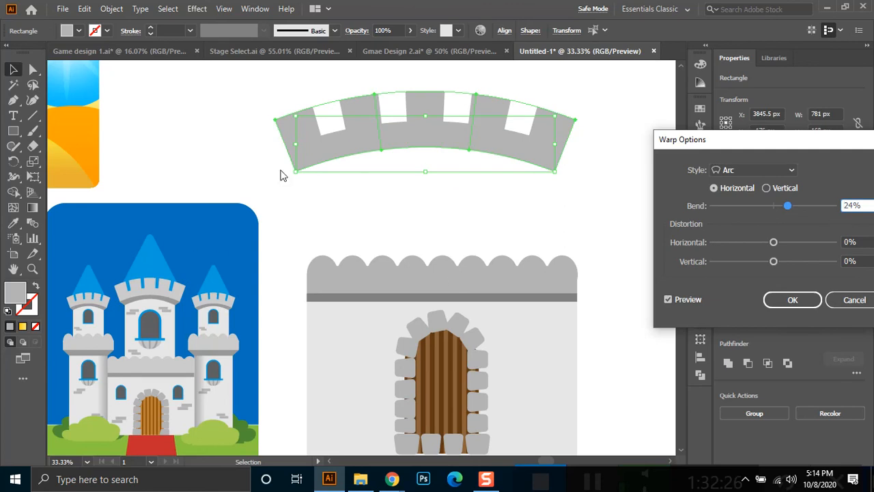
drag(788, 208, 785, 210)
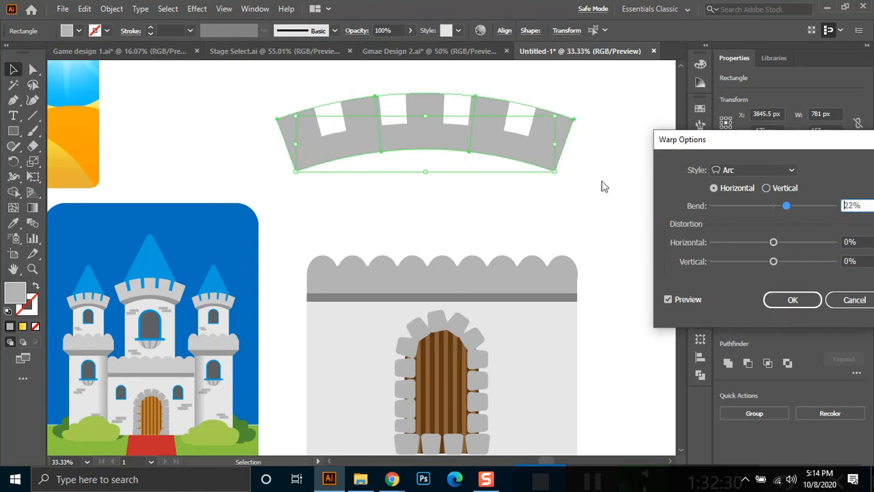
click(795, 305)
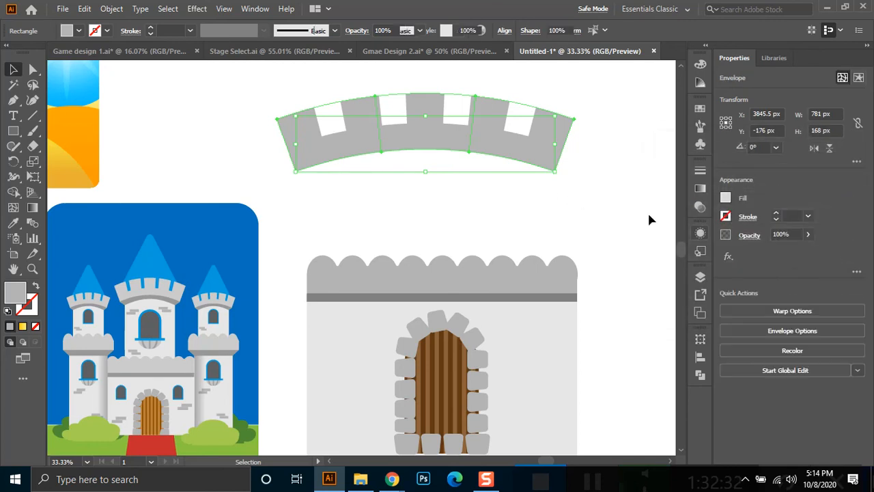
Place a copy of the arched battlement about 725 px to its right and slightly lower.
click(480, 214)
drag(457, 149, 460, 157)
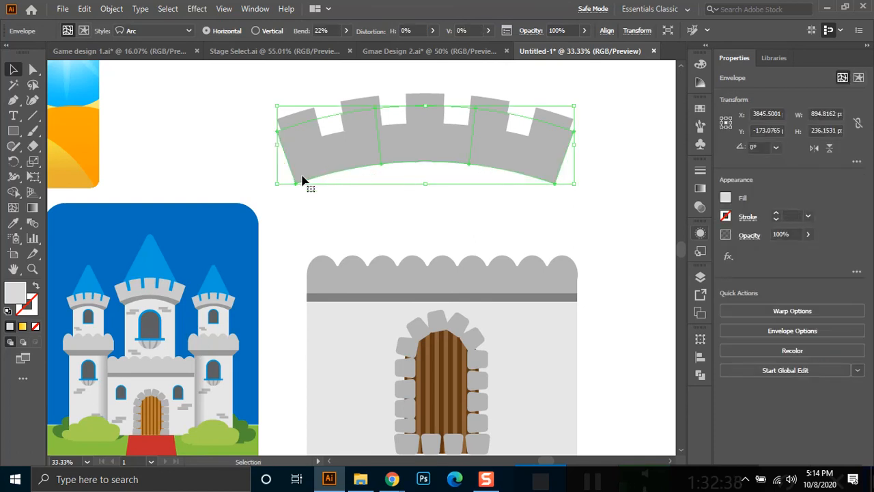
key(a)
click(13, 69)
key(space)
drag(374, 168, 486, 235)
key(space)
drag(521, 143, 412, 119)
key(a)
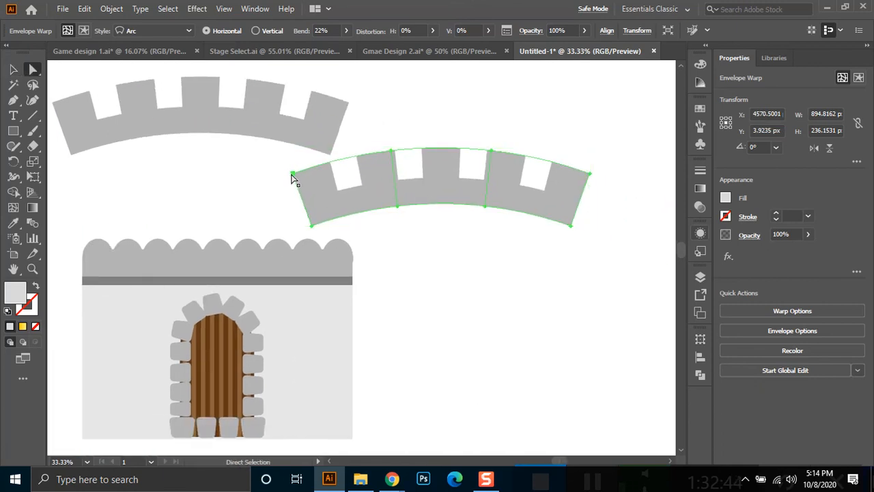
click(291, 174)
click(13, 69)
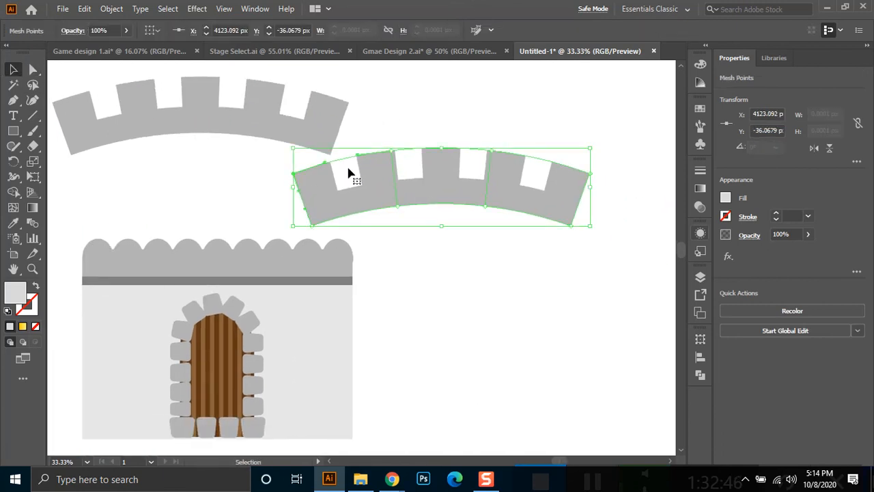
click(348, 173)
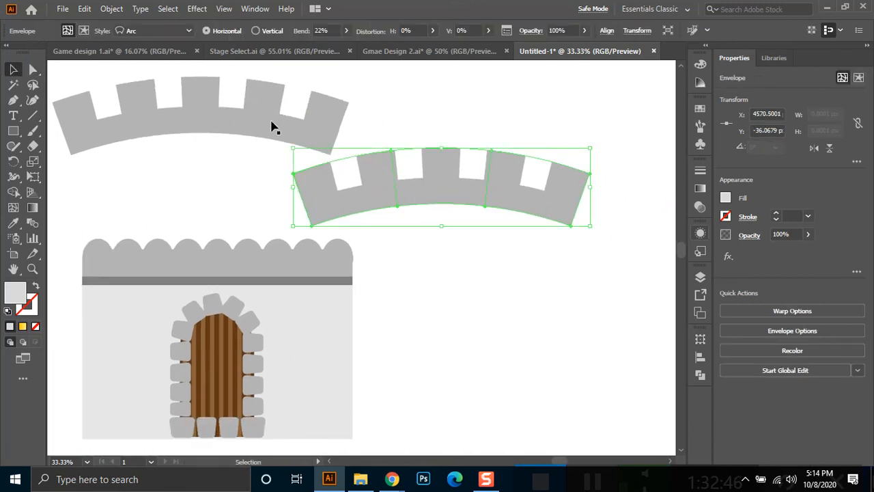
Delete the five squares from the copied battlement's envelope contents, leaving only the arched bar.
click(121, 10)
click(492, 131)
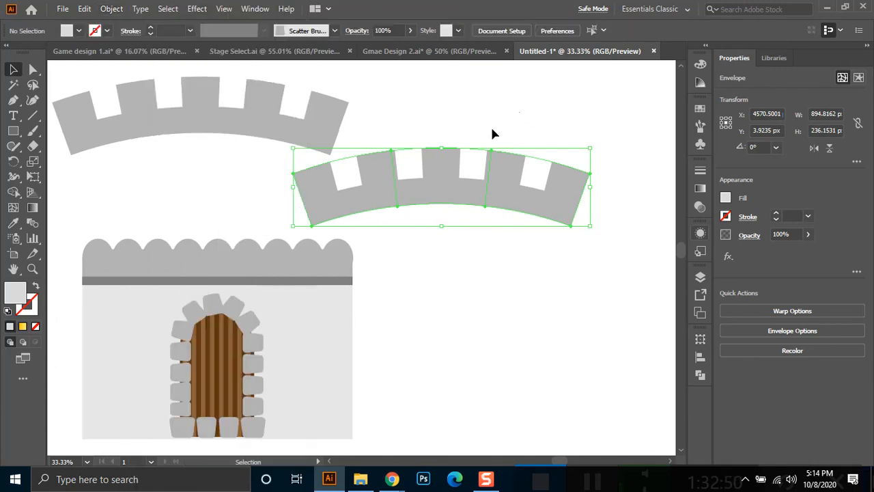
double_click(445, 176)
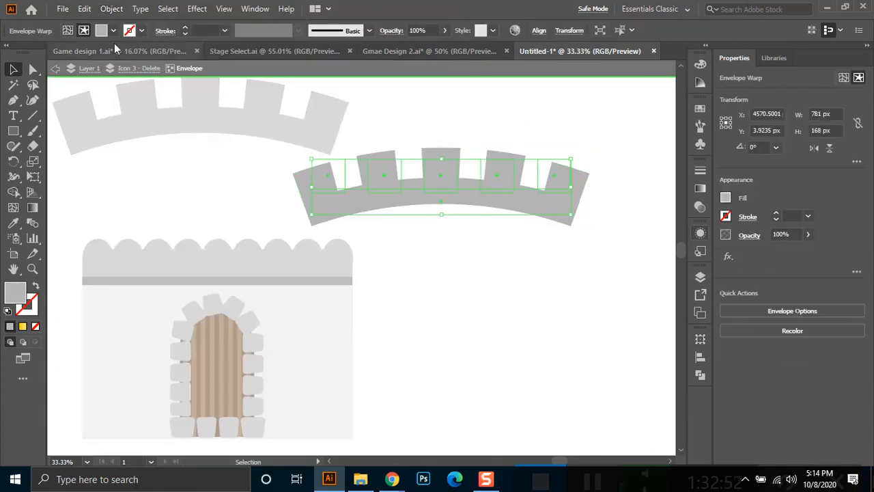
click(325, 165)
key(Delete)
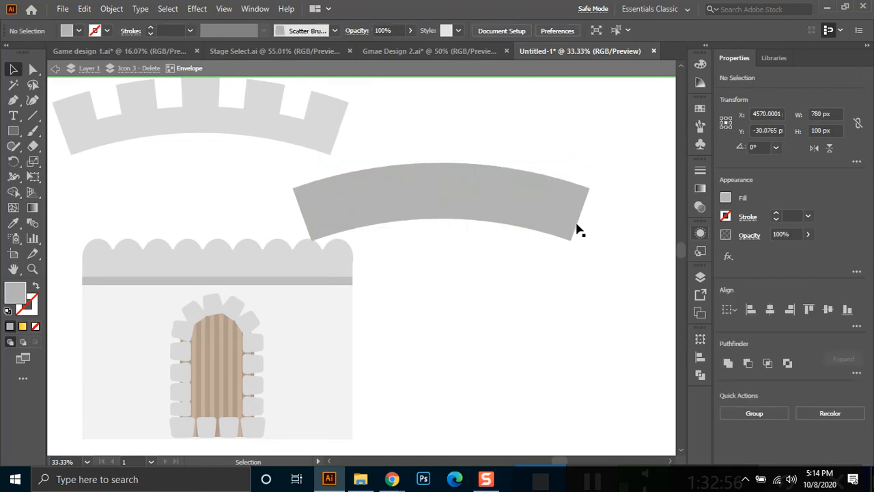
click(491, 196)
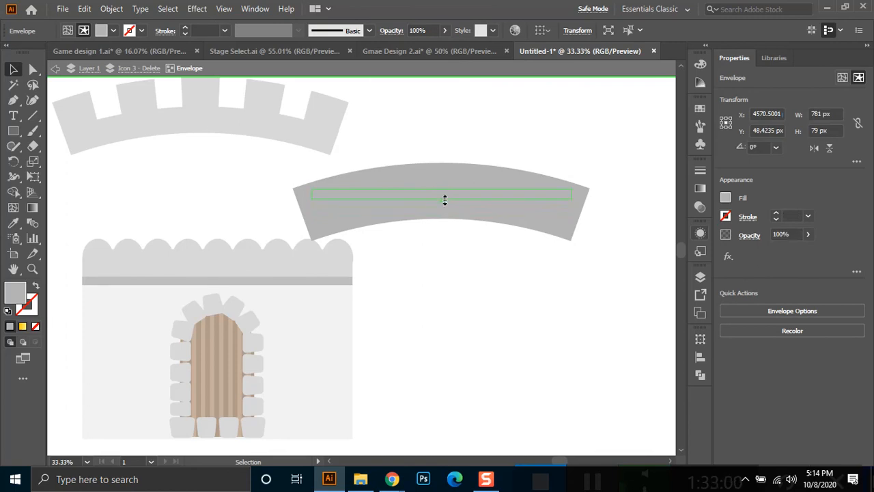
drag(444, 199, 448, 206)
key(ctrl+z)
Place the bare arched band under the original battlement and flatten it to about 778 × 57 px.
click(491, 138)
drag(302, 189, 540, 235)
drag(618, 220, 383, 181)
click(68, 30)
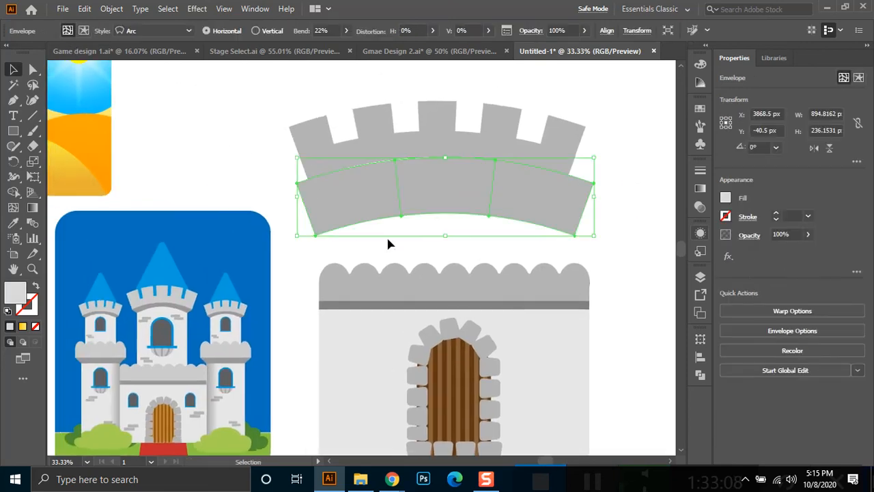
drag(447, 238, 430, 197)
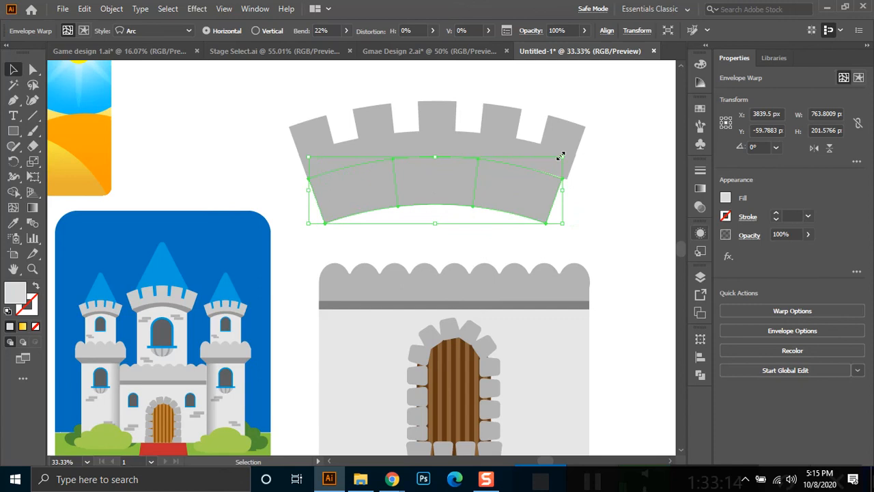
drag(565, 156, 568, 155)
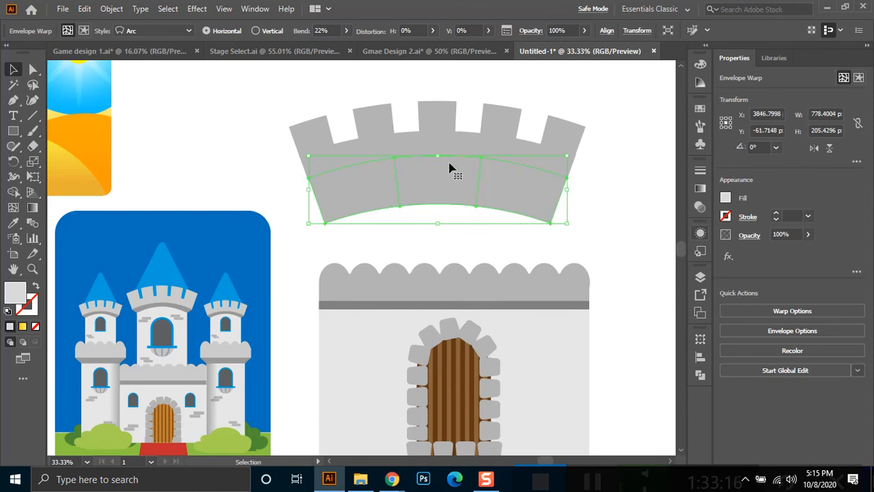
drag(439, 157, 438, 181)
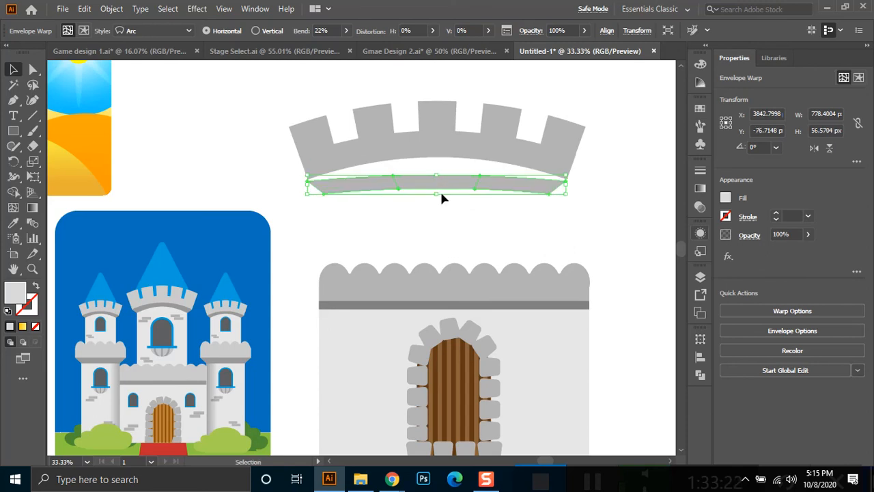
click(463, 204)
Try to bend the flattened band to the battlement's lower edge by moving its mesh points, and delete the band.
scroll(462, 203, up, 2)
scroll(443, 205, up, 2)
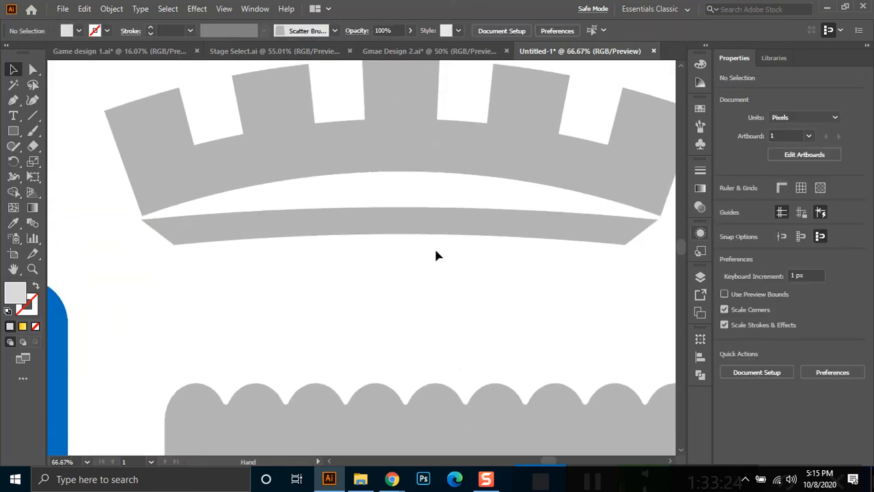
click(412, 230)
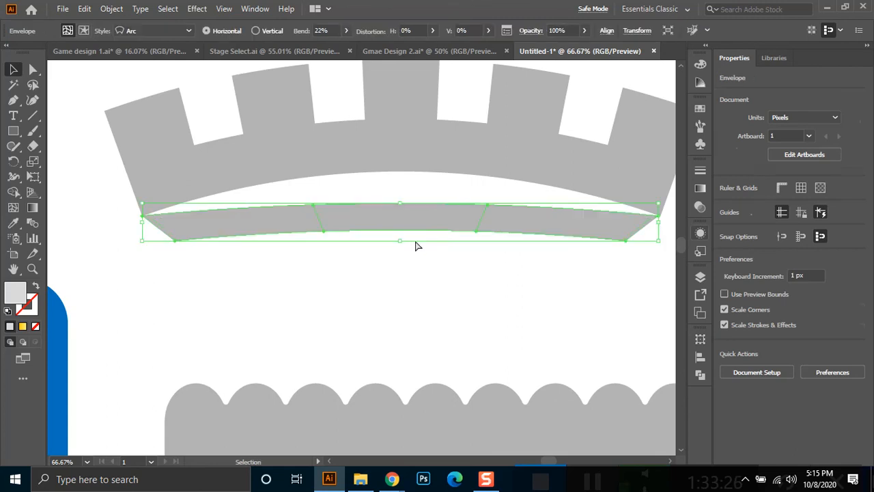
key(a)
click(312, 207)
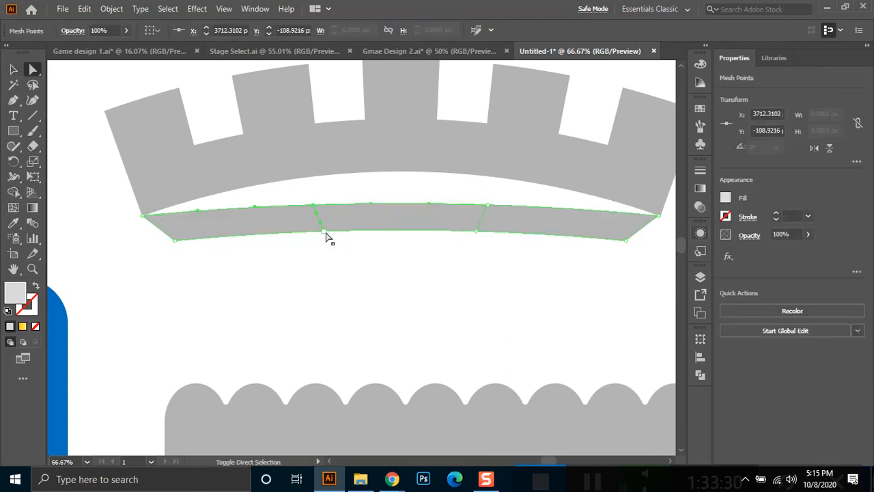
click(313, 211)
drag(313, 205, 306, 175)
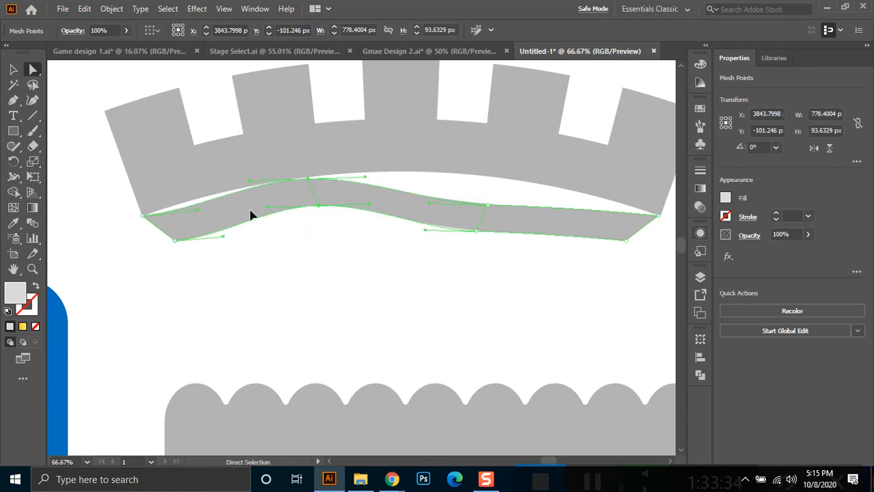
click(306, 246)
click(283, 202)
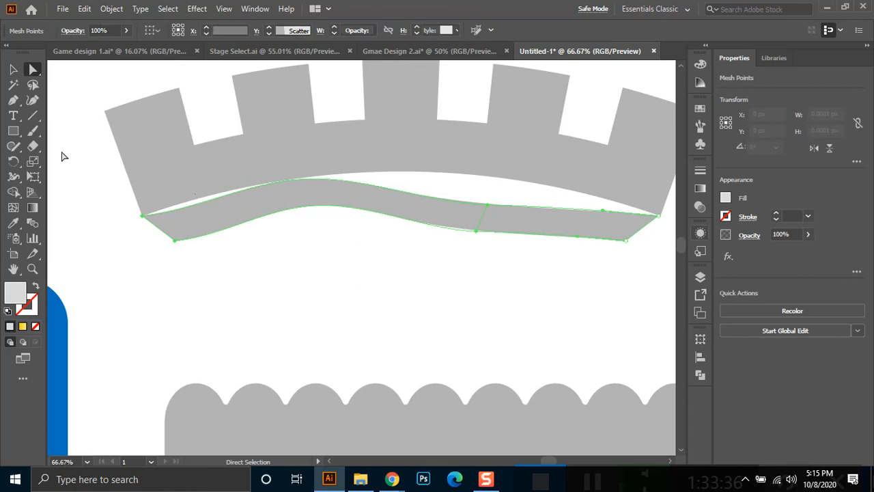
click(166, 166)
click(194, 220)
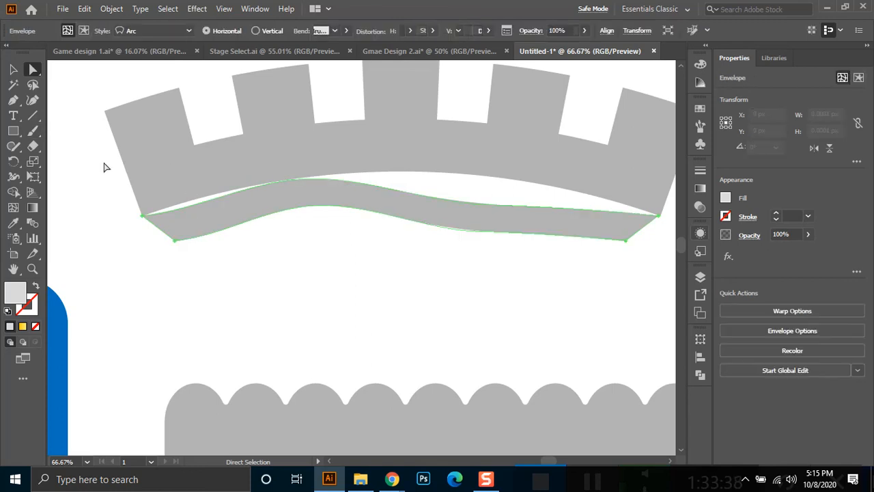
click(13, 69)
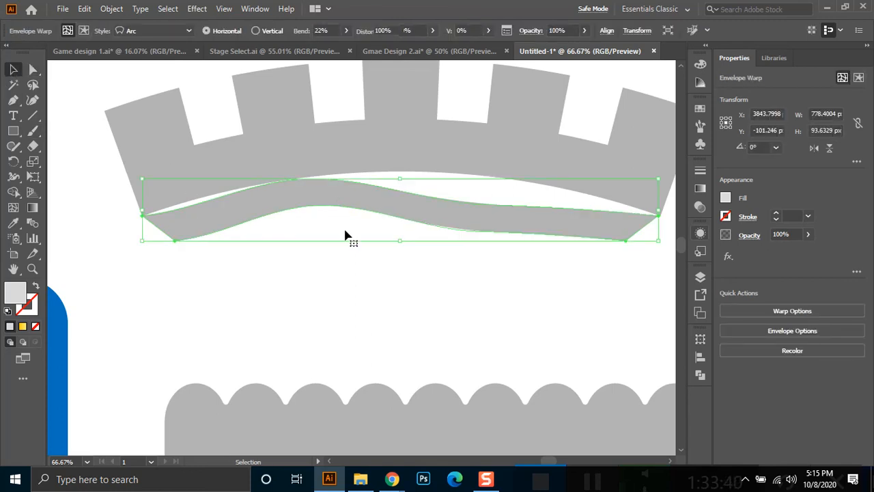
key(Delete)
Draw a closed light grey Pen shape about 781 × 149 px under the battlement, with a curved lower edge and beveled lower corners.
click(13, 101)
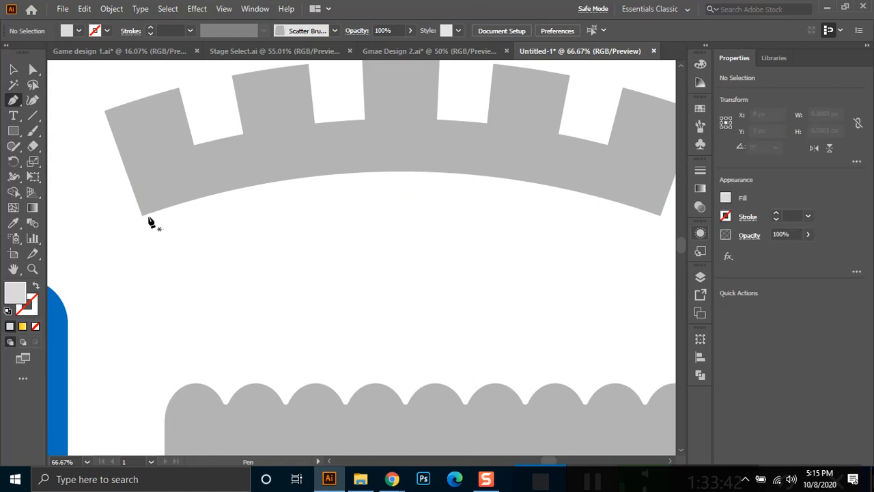
click(164, 239)
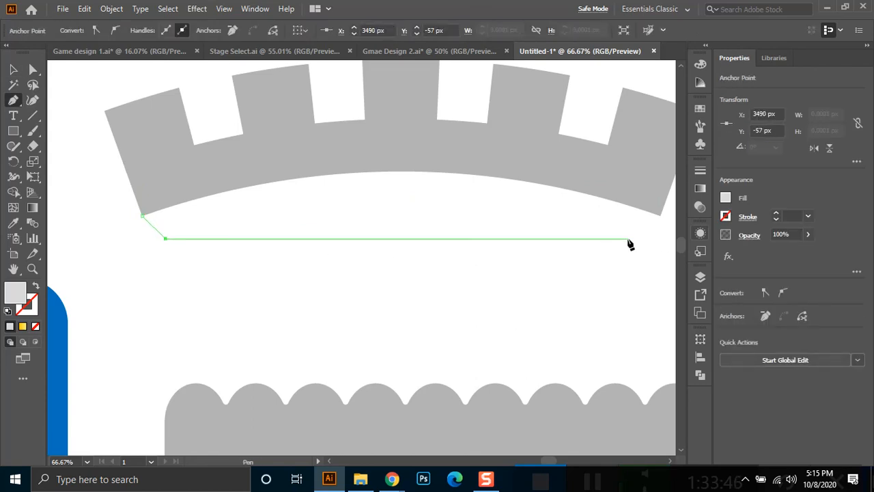
drag(628, 240, 667, 269)
click(478, 239)
click(510, 218)
click(511, 174)
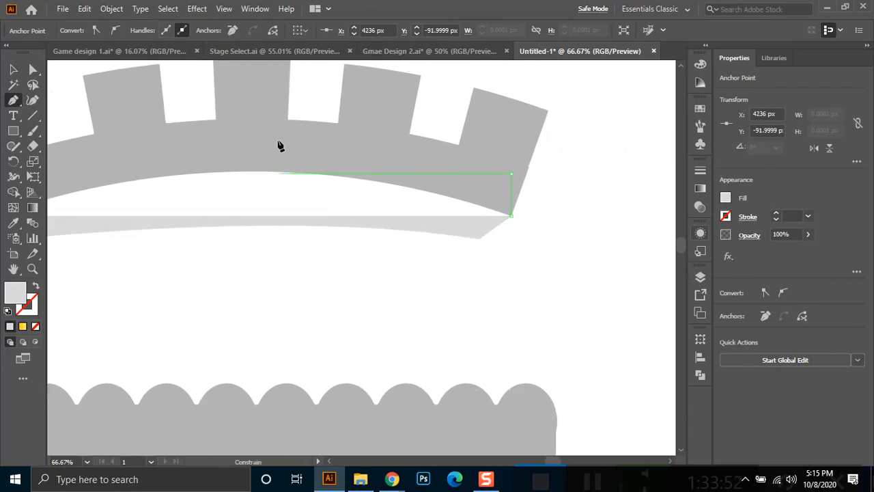
click(246, 146)
drag(226, 171, 297, 186)
click(222, 224)
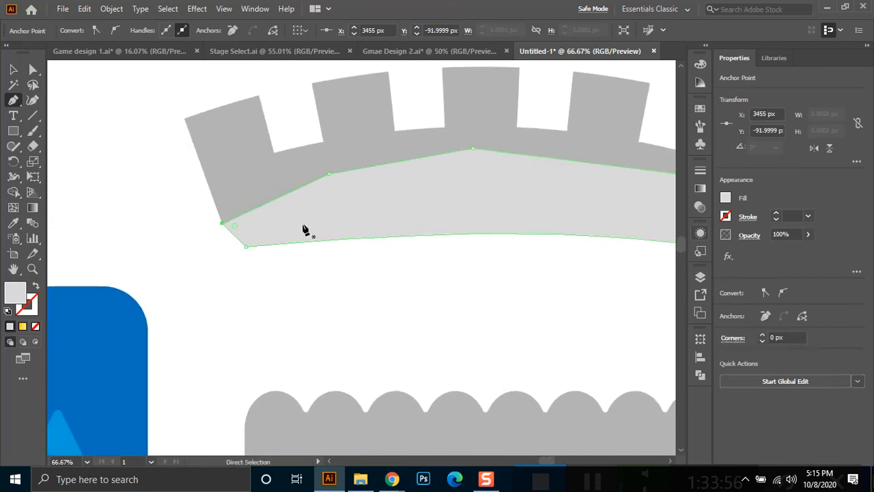
Put the light grey shape behind the battlement and bend its lower edge upward to follow the battlement's arch.
scroll(309, 232, down, 3)
key(a)
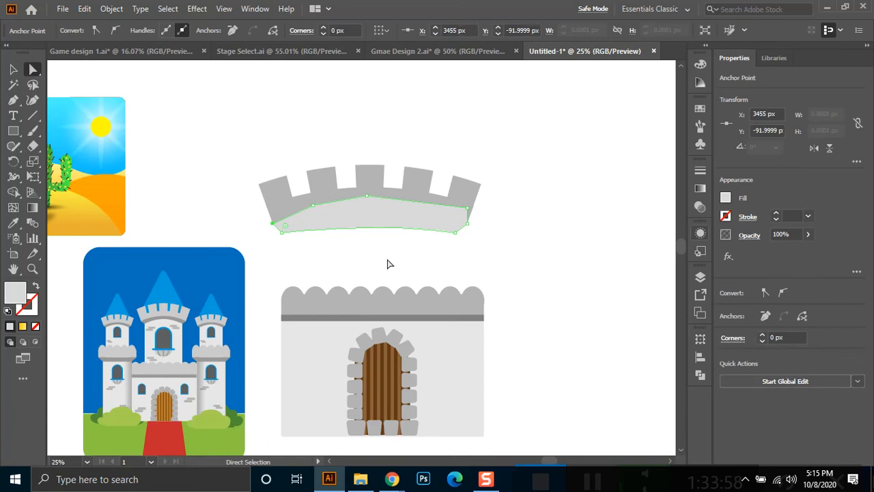
click(387, 230)
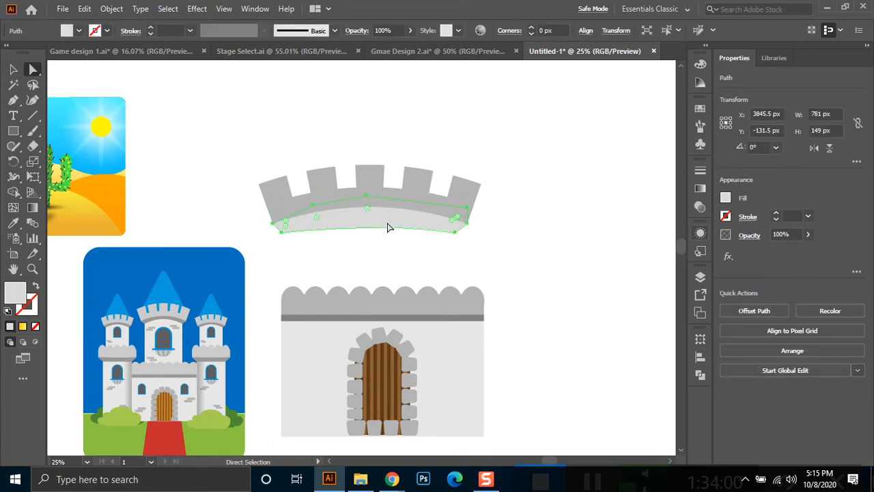
click(454, 233)
drag(386, 226, 371, 217)
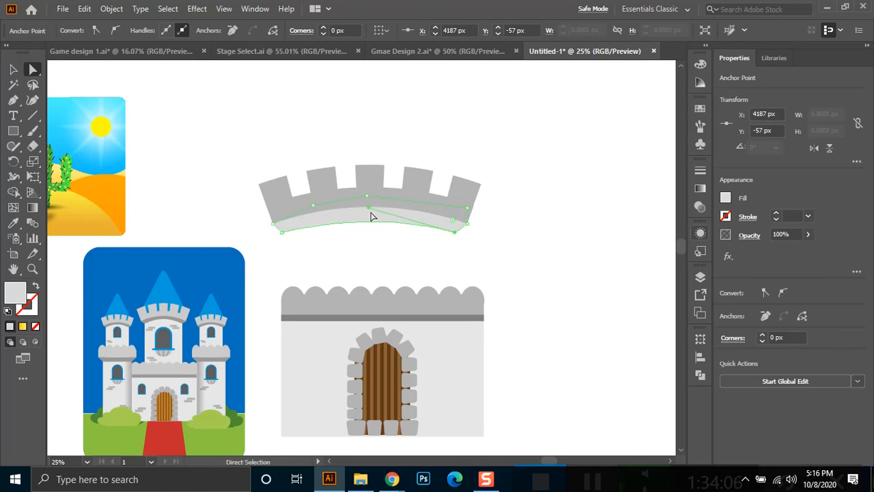
click(374, 250)
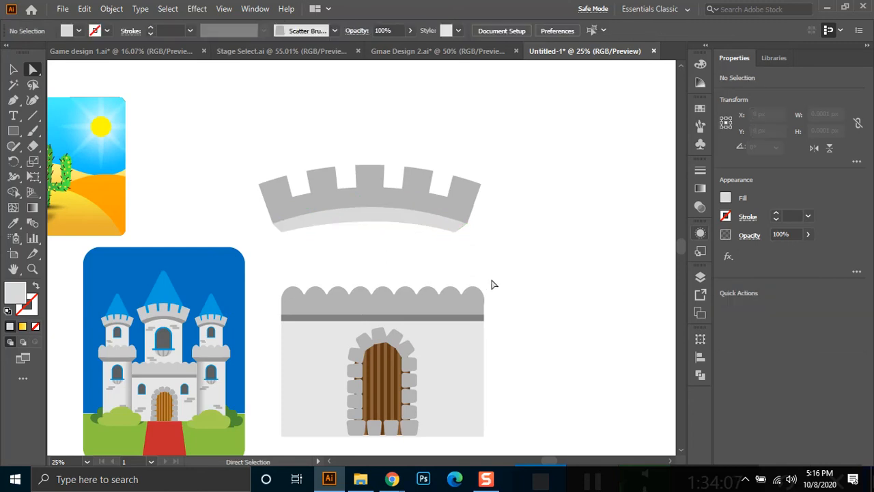
click(382, 222)
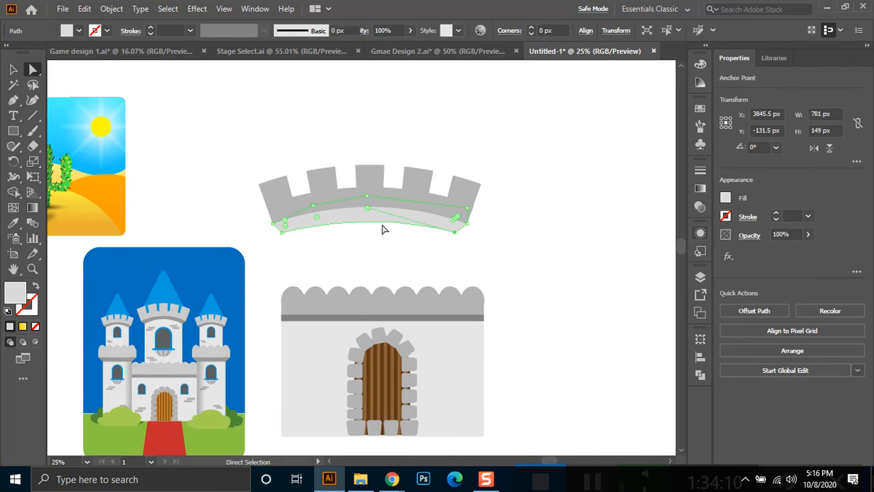
click(371, 215)
mouse_move(367, 214)
mouse_down()
mouse_move(377, 211)
mouse_move(368, 199)
mouse_up()
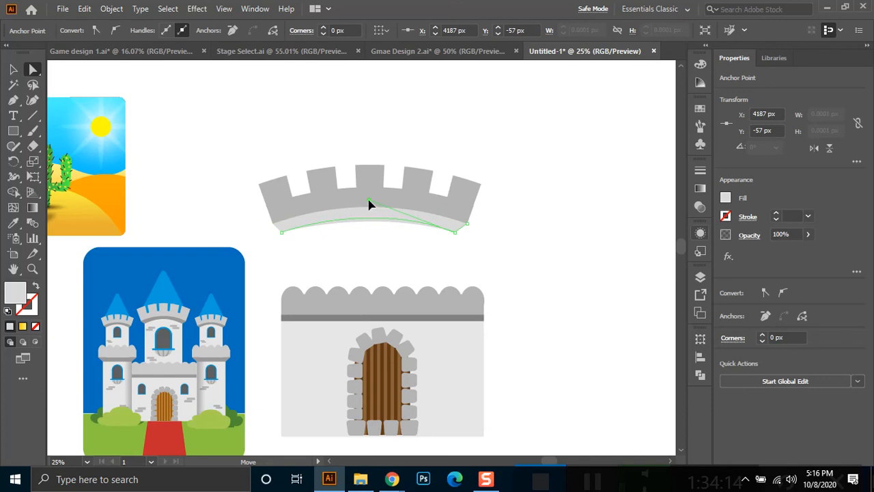
drag(366, 204, 367, 203)
click(364, 248)
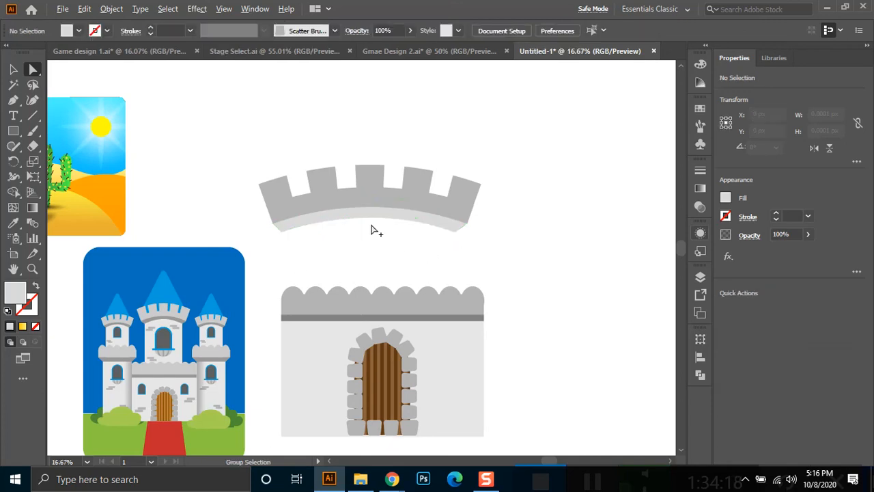
Draw a 700 × 887 px rectangle as the tower body, reaching up under the arched battlement.
scroll(373, 230, down, 1)
scroll(377, 252, up, 1)
scroll(375, 219, down, 2)
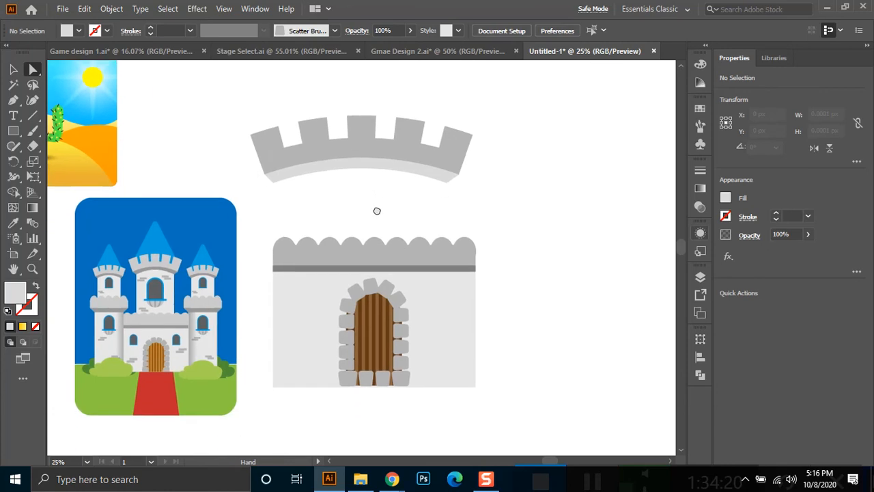
click(13, 129)
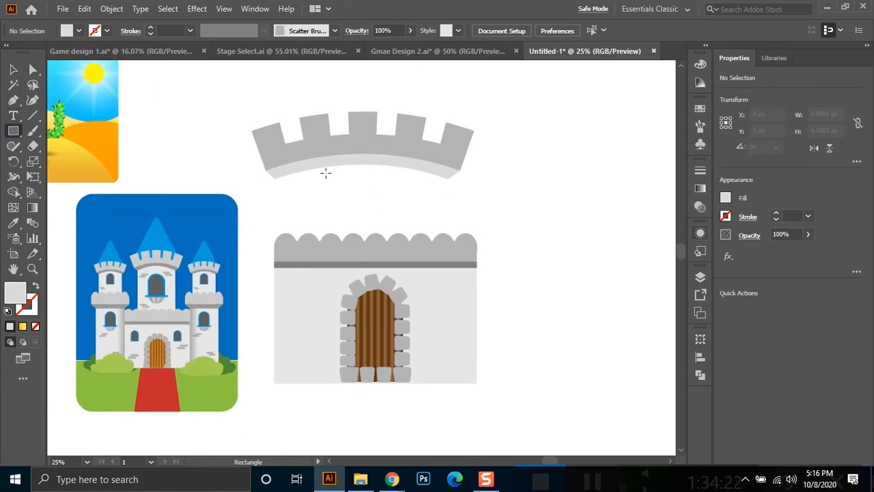
mouse_move(274, 170)
mouse_down()
mouse_move(296, 240)
mouse_move(478, 322)
mouse_move(447, 343)
mouse_move(448, 380)
mouse_up()
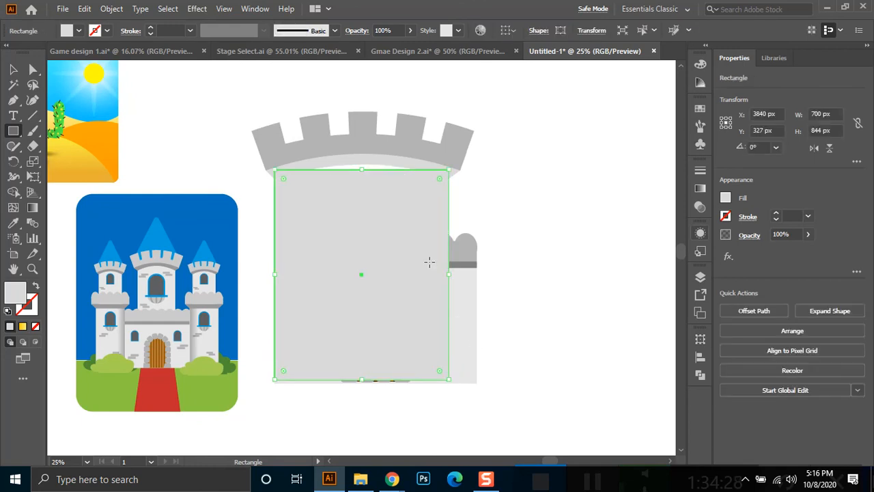
click(13, 69)
drag(363, 172, 361, 159)
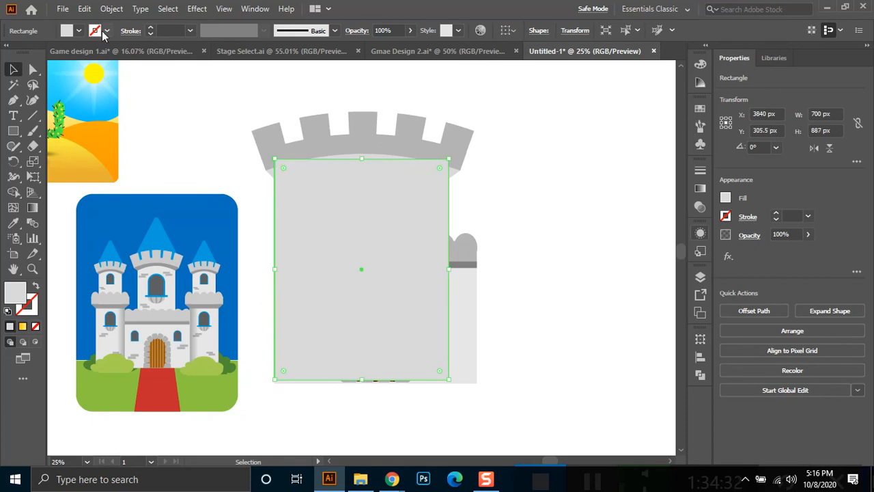
Fill the tower rectangle with R=242 G=242 B=242 and send it behind the battlement and castle wall.
click(80, 32)
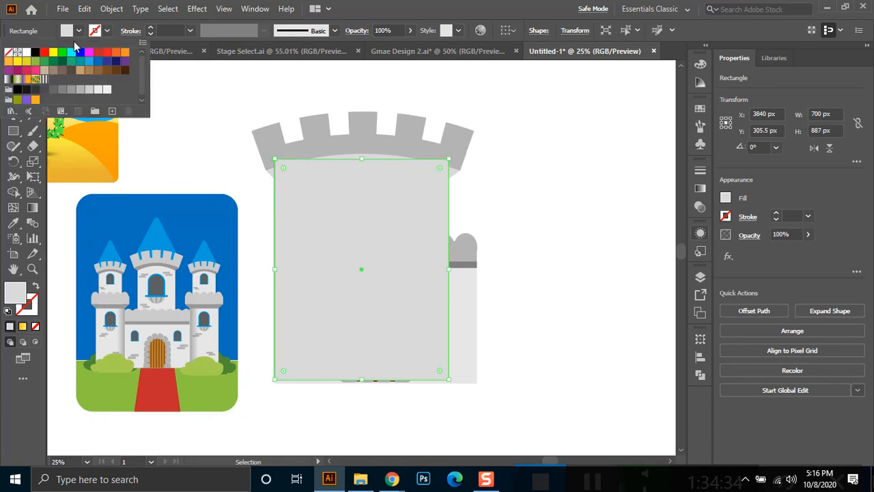
click(88, 90)
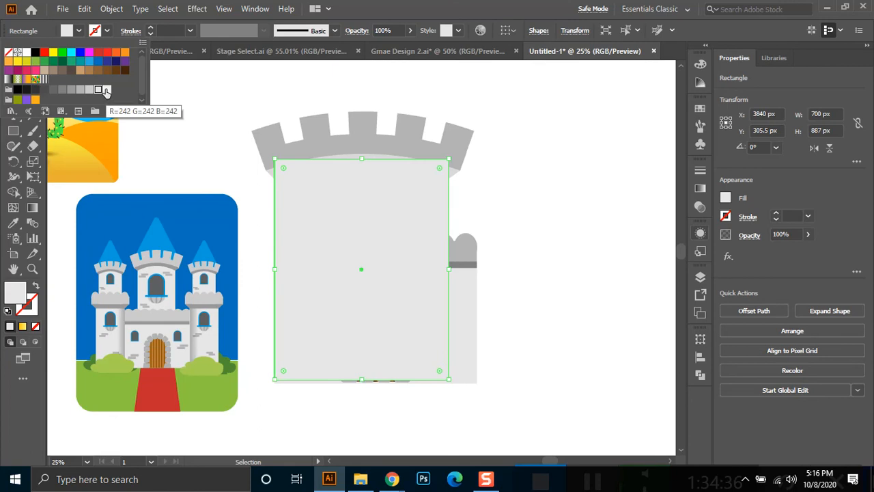
click(104, 90)
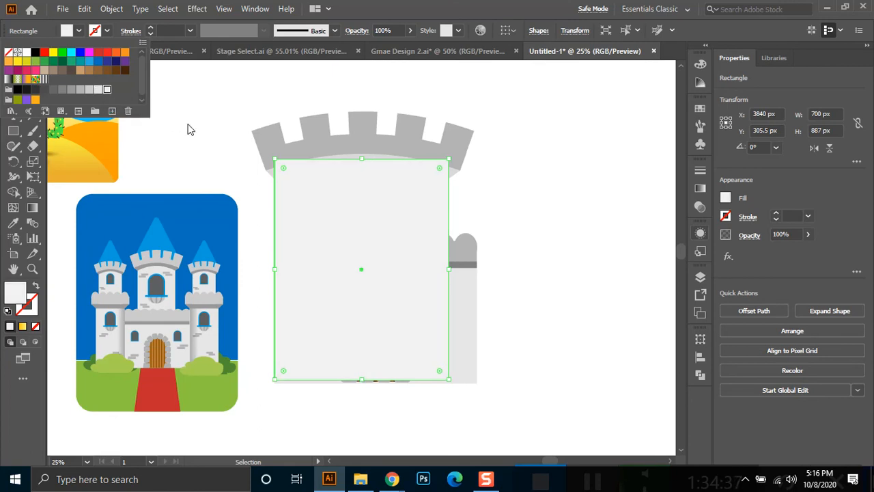
click(230, 89)
key(ctrl+shift+bracketleft)
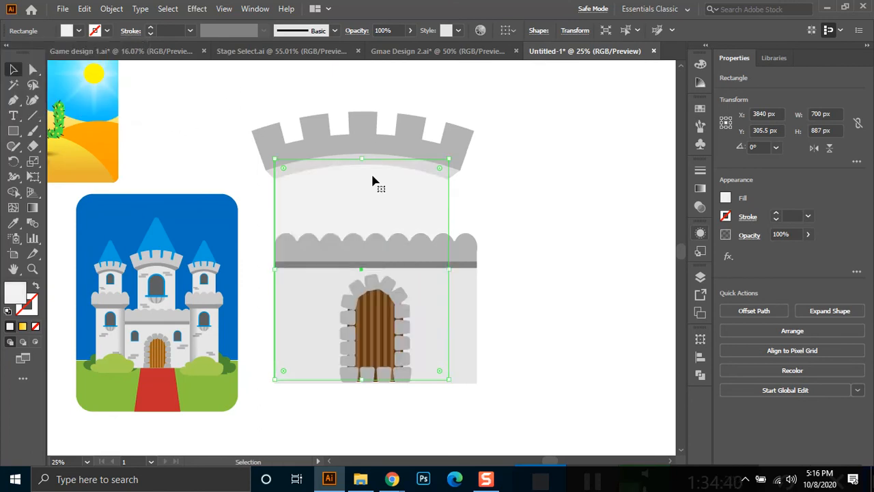
Raise the battlement, its light grey underside and the tower body together above the castle wall, and group them.
drag(516, 104, 254, 193)
drag(356, 189, 393, 174)
key(ctrl+g)
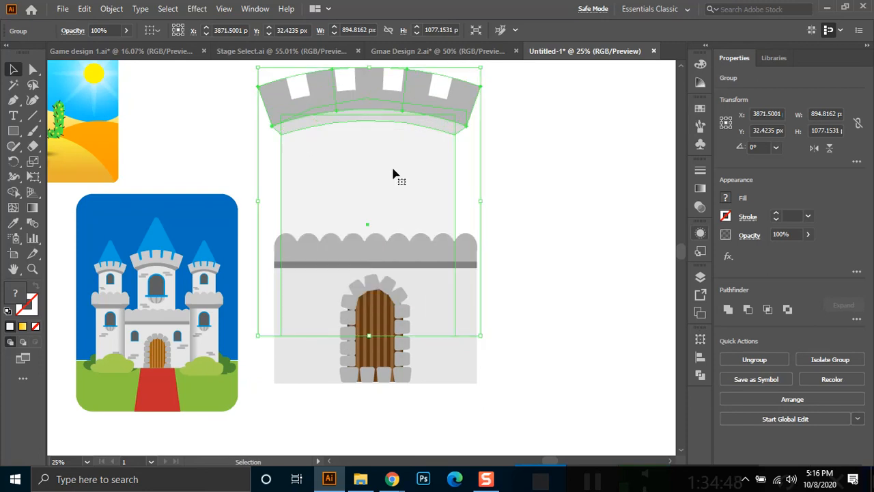
Narrow the tower group to 521 px wide and centre it horizontally on the scalloped castle wall top.
drag(258, 202, 303, 202)
drag(400, 193, 414, 256)
drag(314, 267, 319, 267)
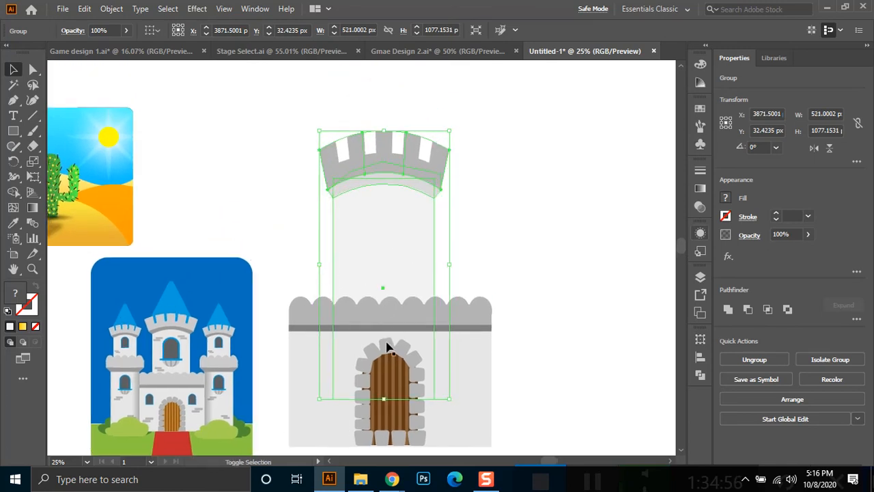
shift+click(398, 319)
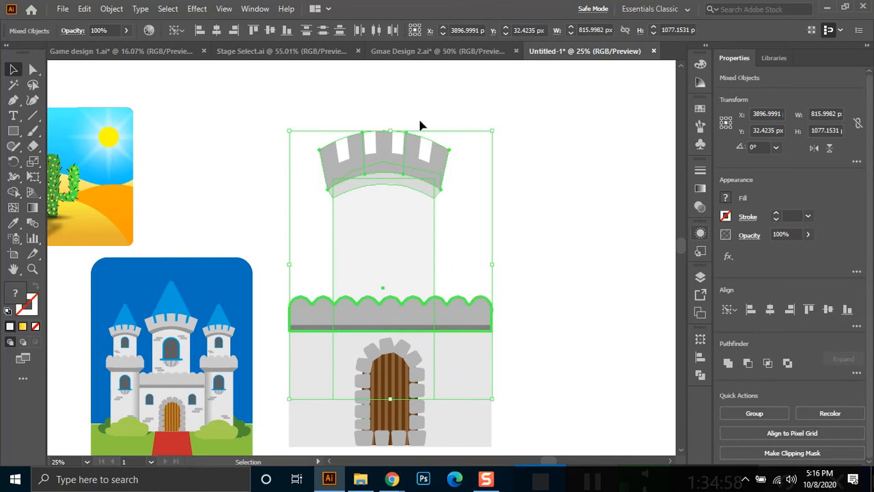
click(217, 31)
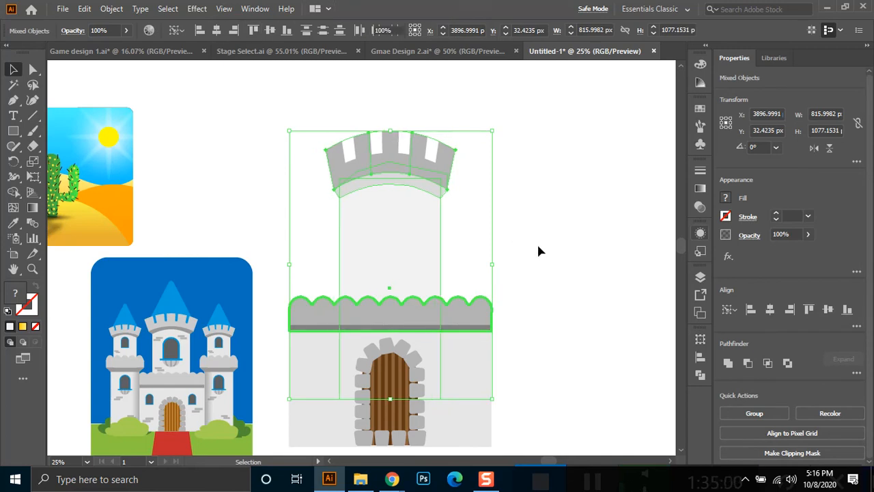
click(511, 246)
drag(472, 223, 467, 243)
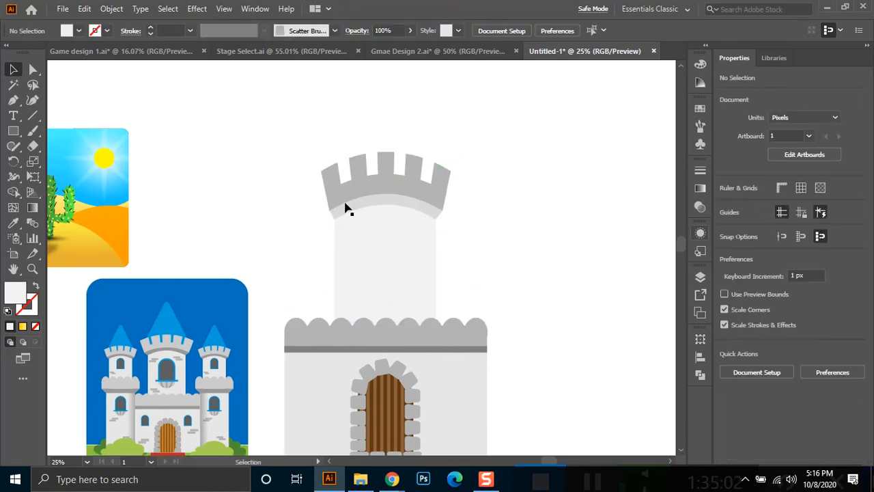
Draw a 1057 × 1898 px rectangle over the whole castle and fill it with the reference picture's dark sky blue.
scroll(299, 276, down, 1)
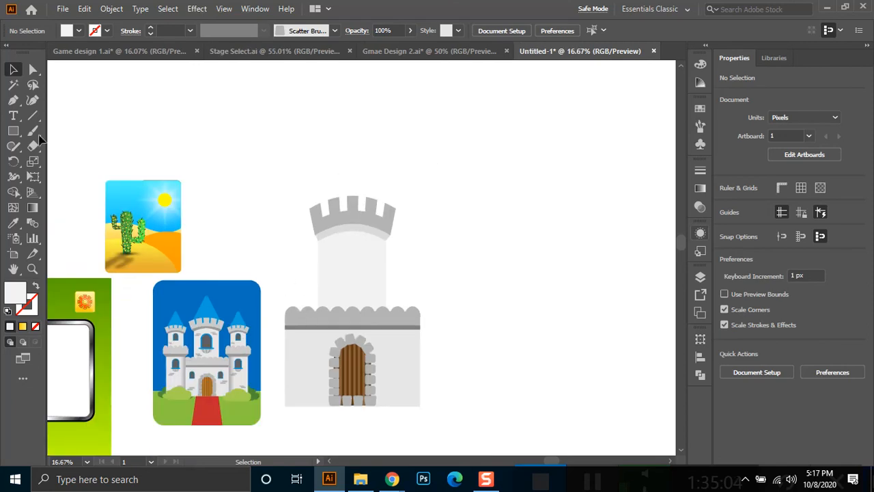
click(13, 131)
drag(267, 129, 444, 444)
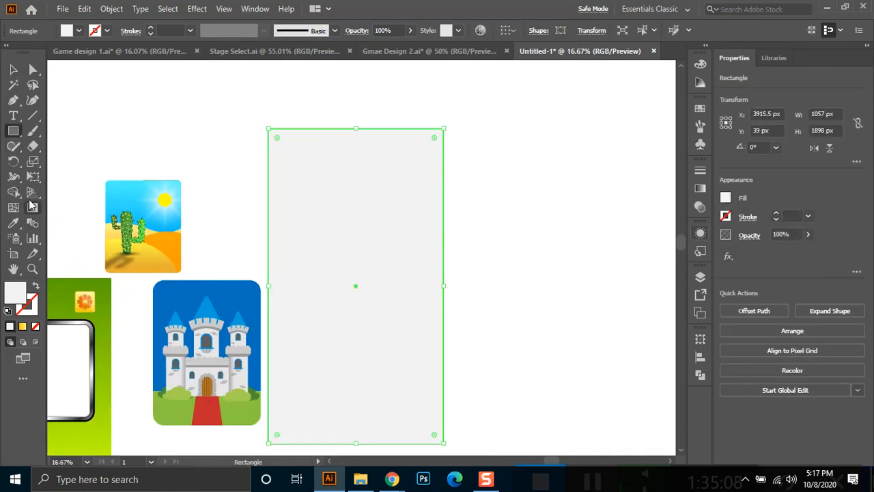
key(i)
click(255, 289)
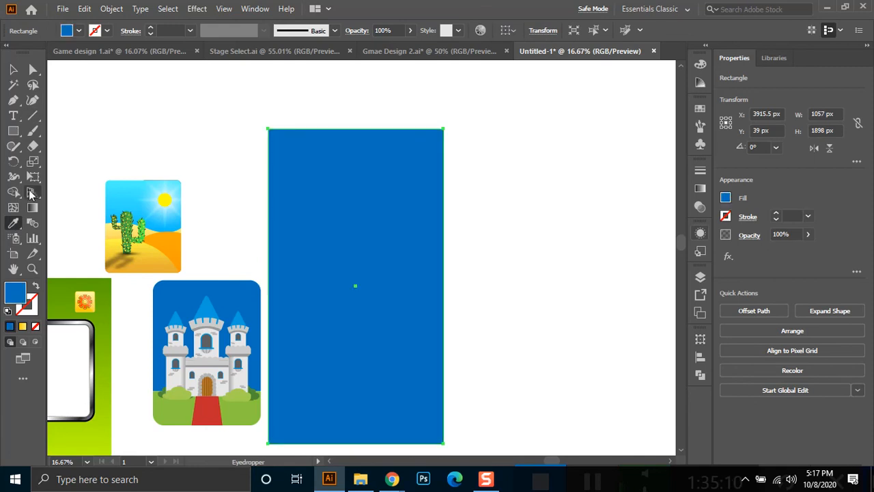
Send the blue rectangle behind the castle and extend its upper edge upward to a height of 2106 px.
key(ctrl+shift+bracketleft)
click(14, 69)
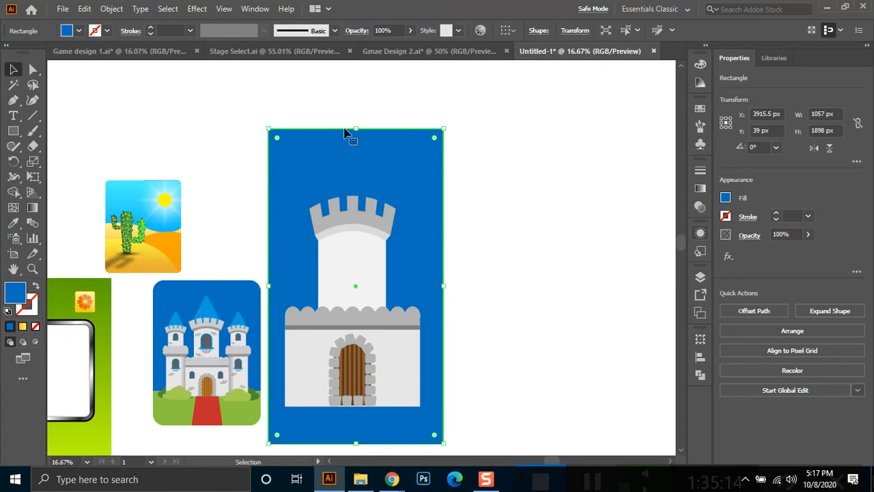
drag(355, 129, 356, 94)
Examine the reference castle's roofs, side towers and arched windows and compare them with the new castle.
key(ctrl+equal)
key(ctrl+equal)
scroll(203, 313, up, 2)
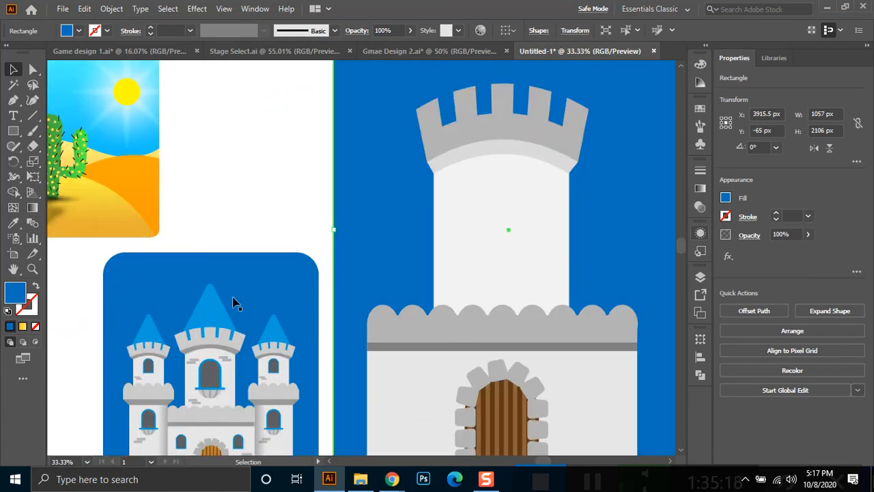
scroll(243, 237, down, 1)
drag(278, 172, 183, 150)
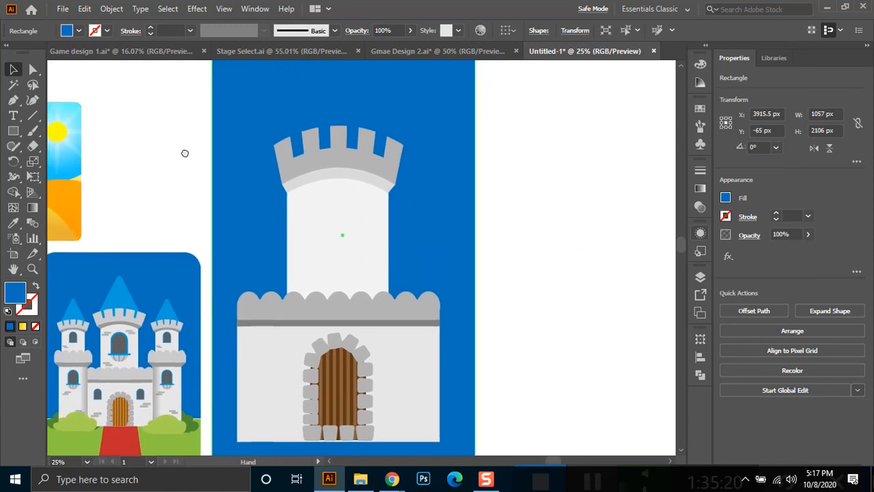
scroll(175, 380, up, 2)
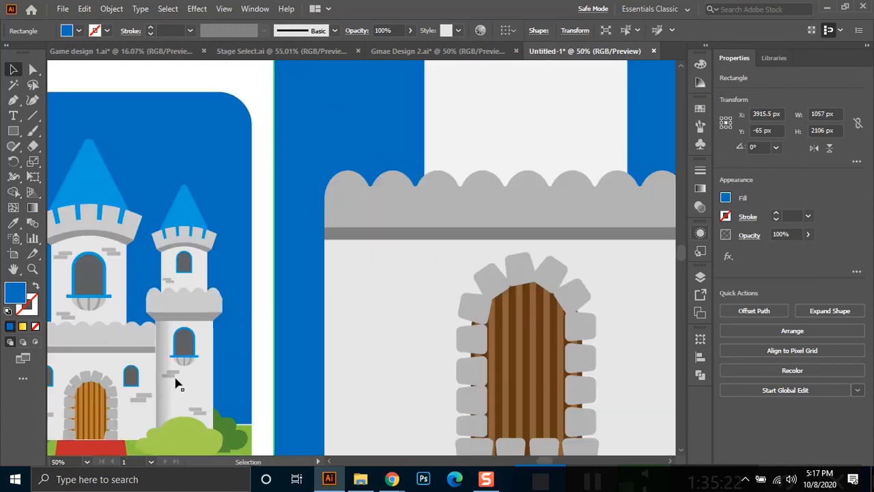
scroll(187, 378, up, 2)
scroll(190, 372, up, 1)
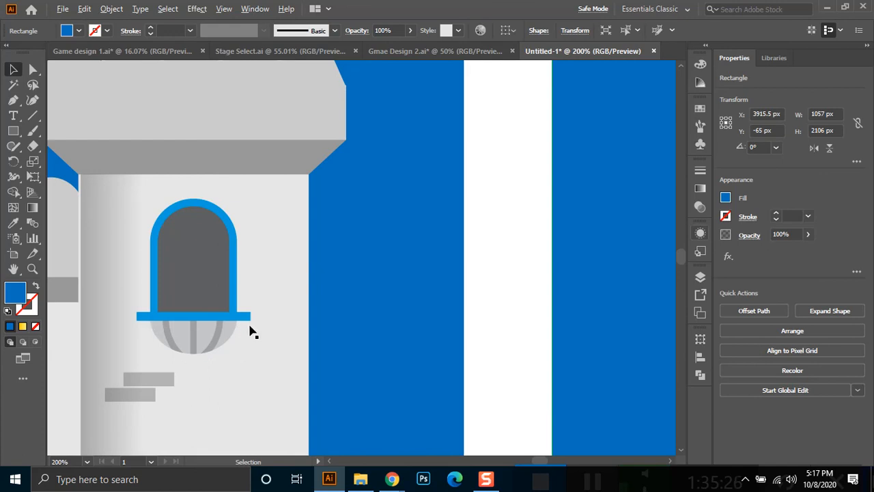
scroll(250, 332, down, 2)
scroll(259, 364, down, 1)
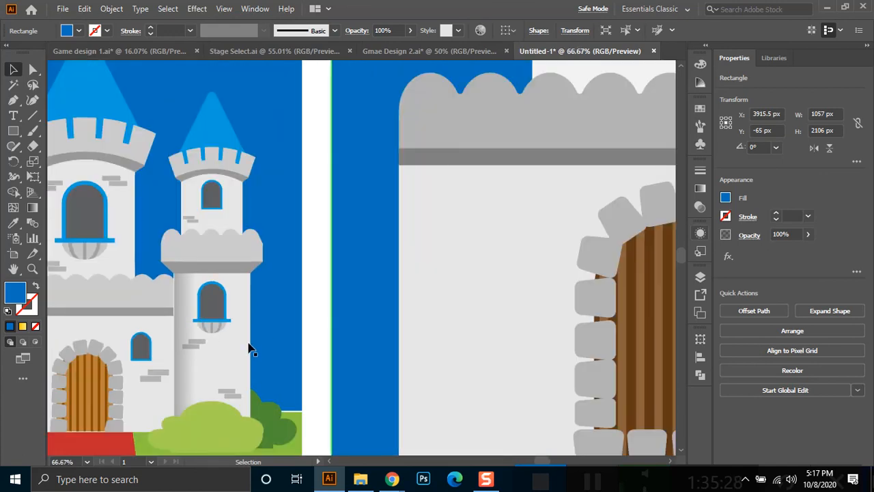
scroll(236, 339, down, 1)
drag(298, 318, 272, 402)
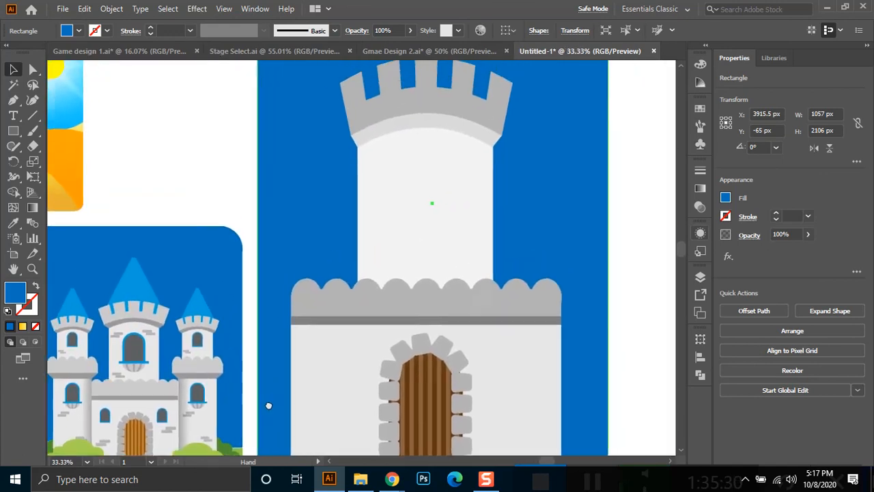
Create a three-sided polygon with a 50 px radius beside the blue background.
click(14, 131)
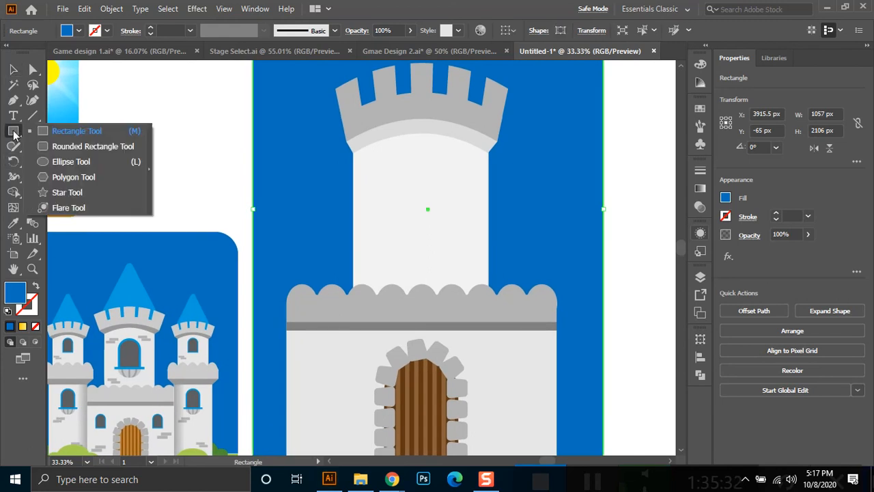
click(68, 177)
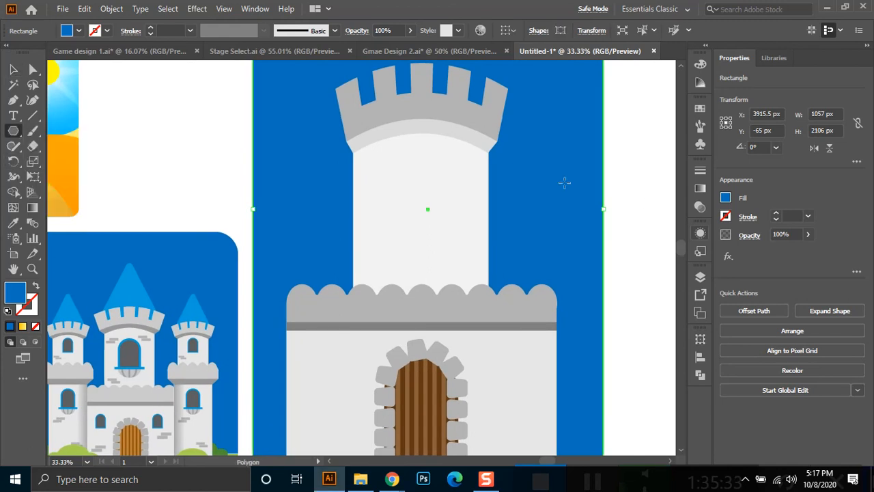
click(624, 185)
key(BackSpace)
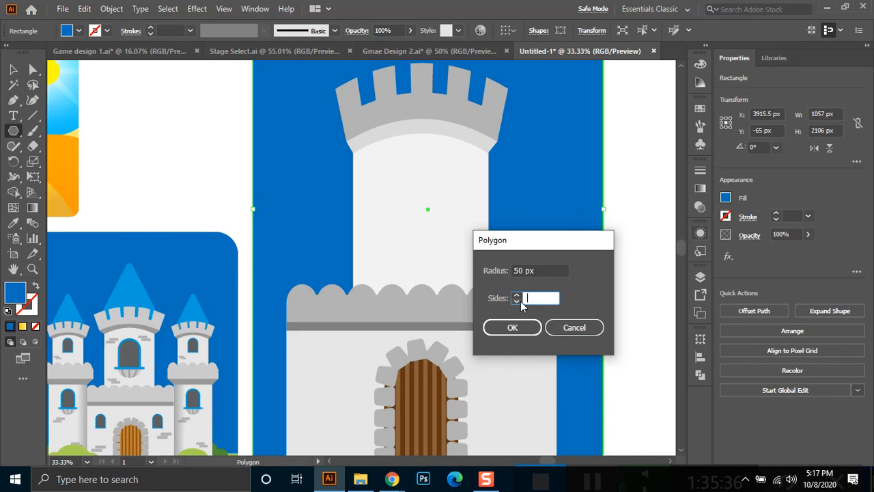
text(3)
click(519, 330)
click(11, 73)
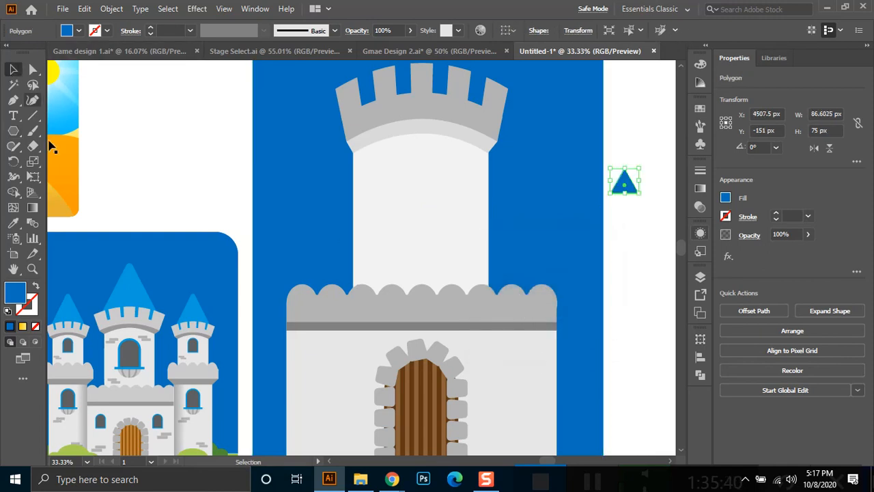
Try the reference roof's light blue on the triangle, then fill it with the red swatch instead.
click(13, 223)
click(164, 280)
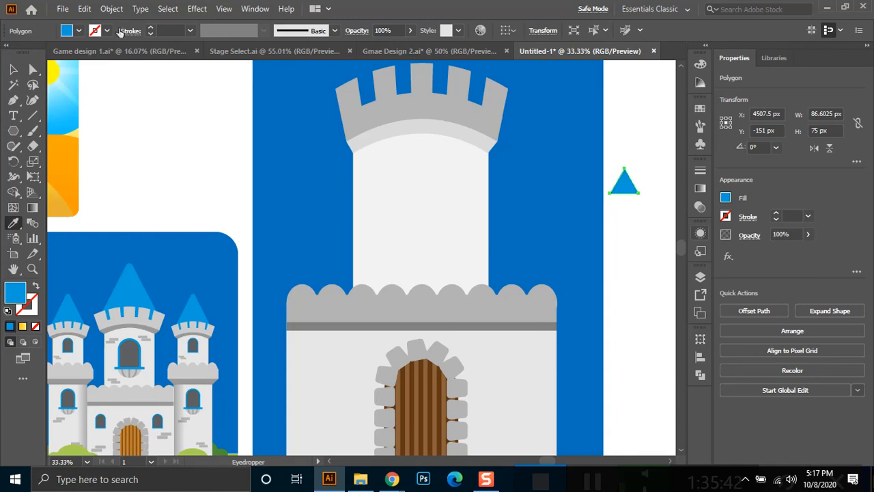
click(78, 32)
click(106, 53)
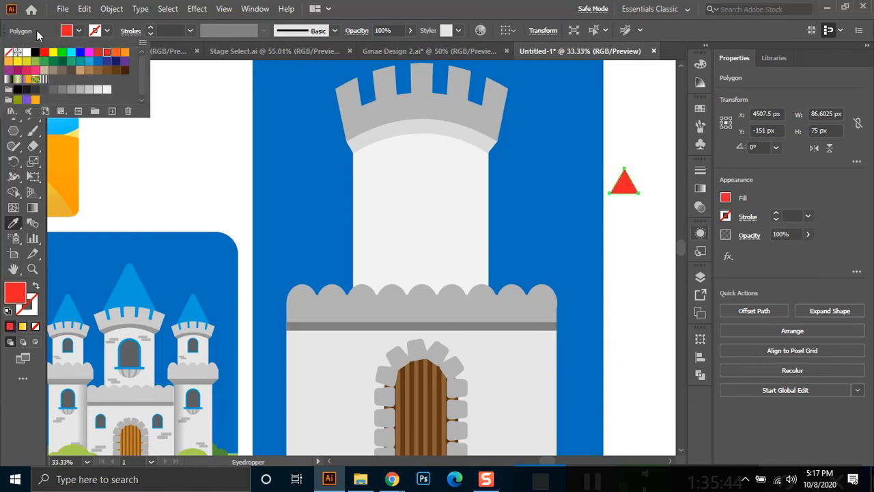
Enlarge the red triangle to about 594 × 514.5 px and place it over the central tower.
click(13, 69)
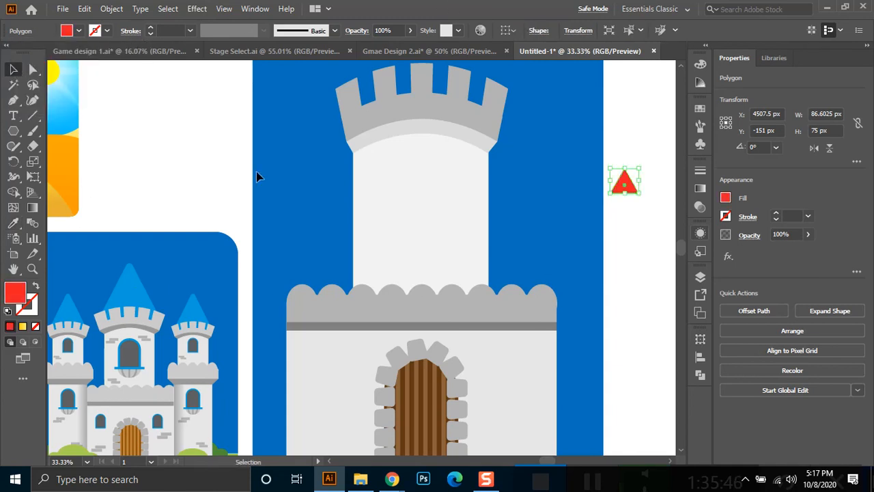
drag(624, 193, 618, 339)
drag(644, 258, 427, 149)
scroll(457, 312, up, 3)
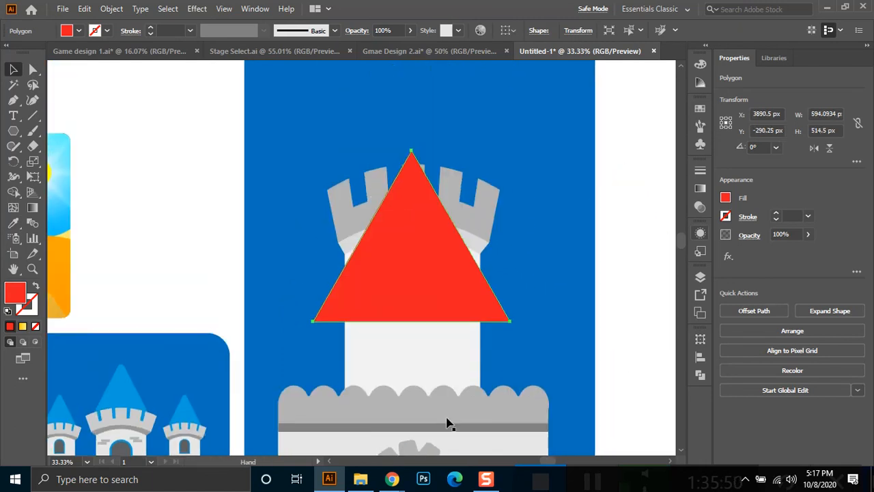
Slightly round the apex of the red triangle with its corner handle.
key(a)
click(411, 152)
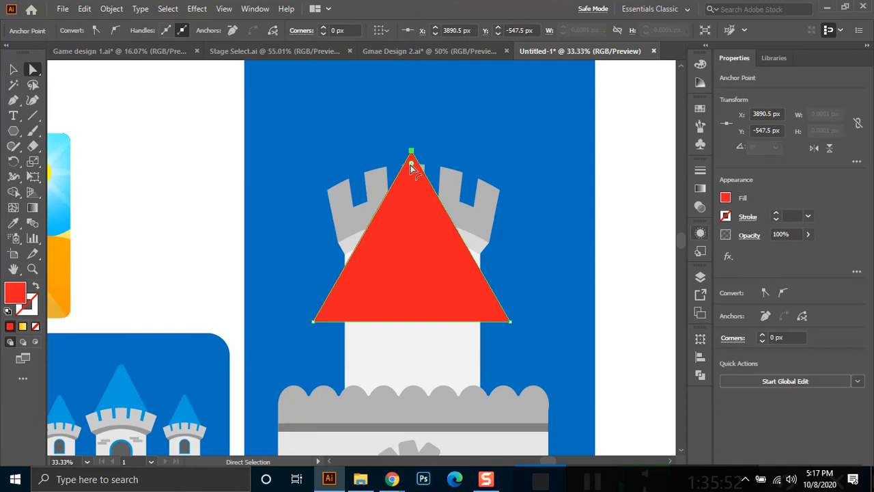
drag(411, 166, 415, 170)
Raise the red roof to the tower's top and arrange it behind the battlement but in front of the blue background.
click(13, 69)
drag(400, 283, 435, 198)
key(a)
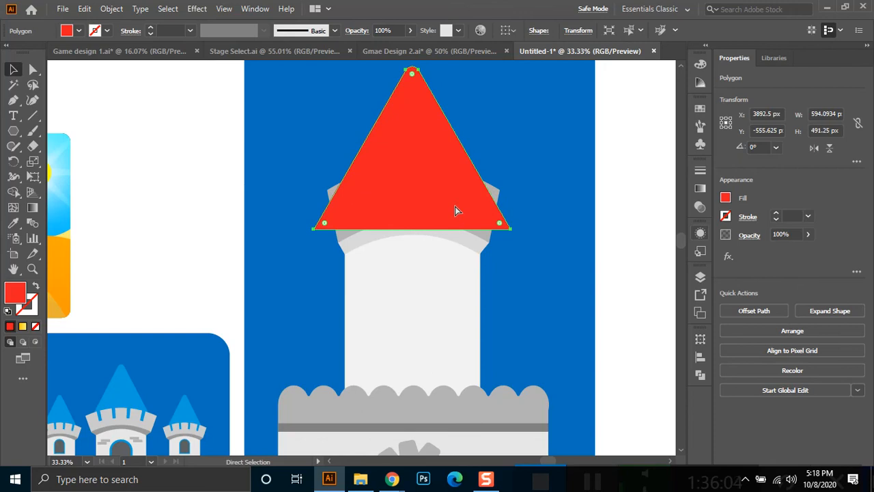
key(ctrl+shift+bracketleft)
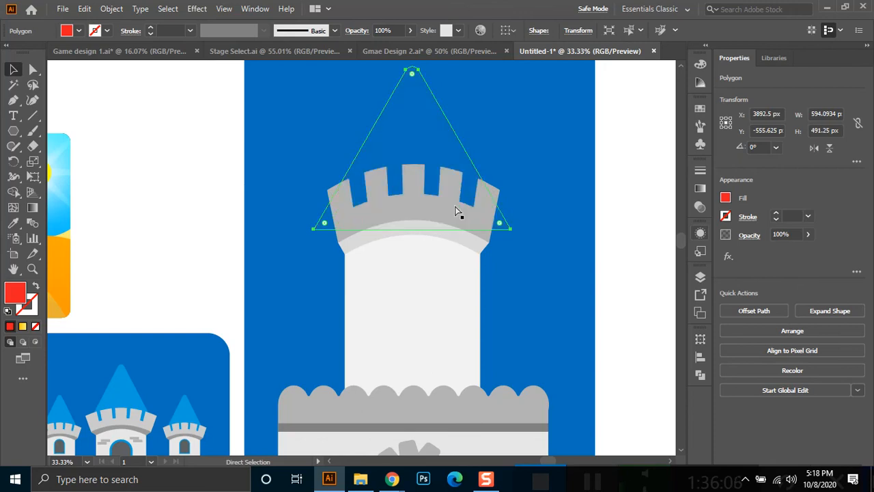
key(v)
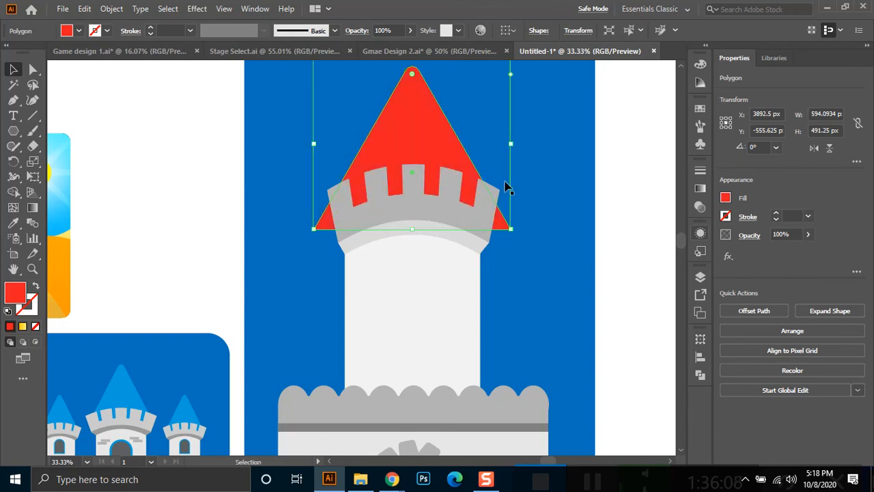
Add anchor points on the red roof's right slope and base behind the battlement, and delete the protruding right corner point.
click(14, 100)
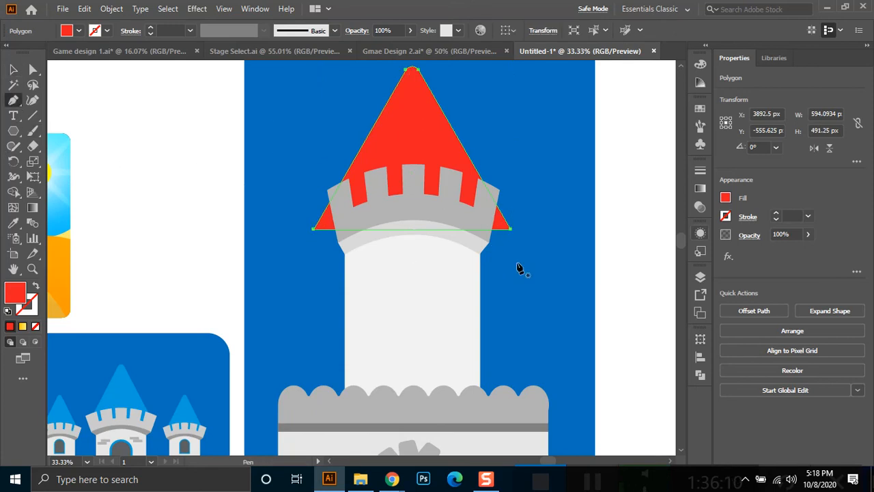
click(492, 200)
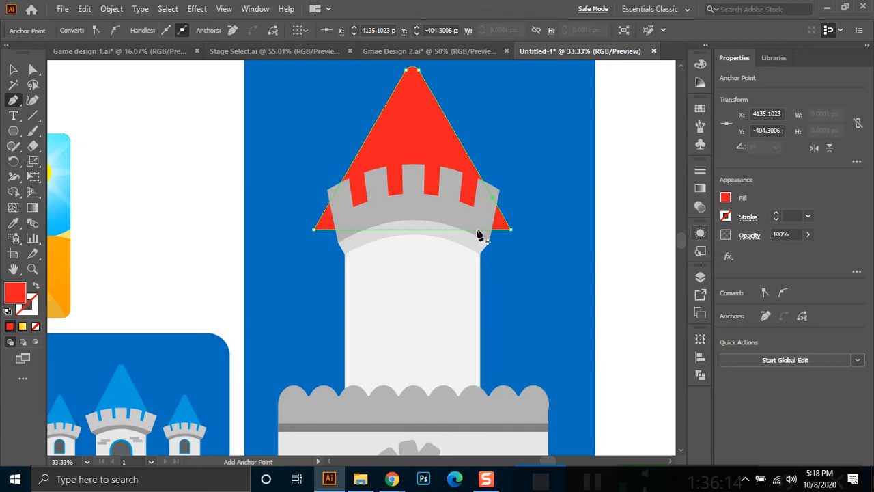
click(477, 231)
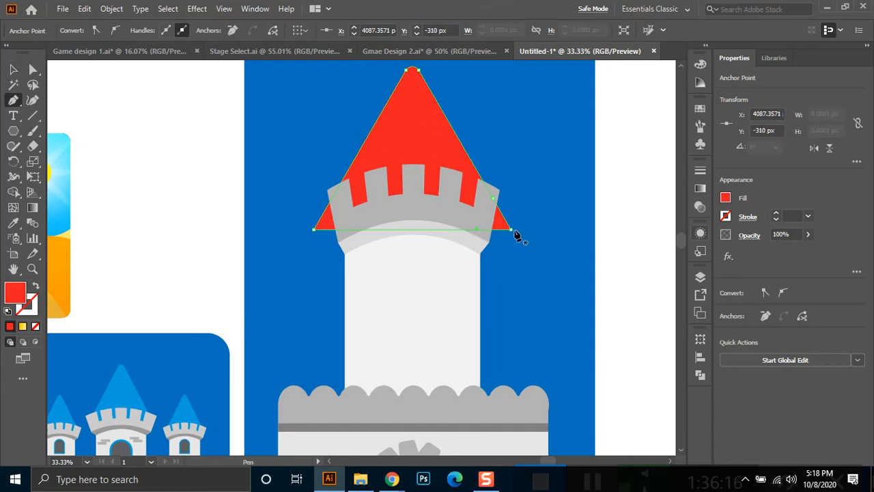
click(510, 231)
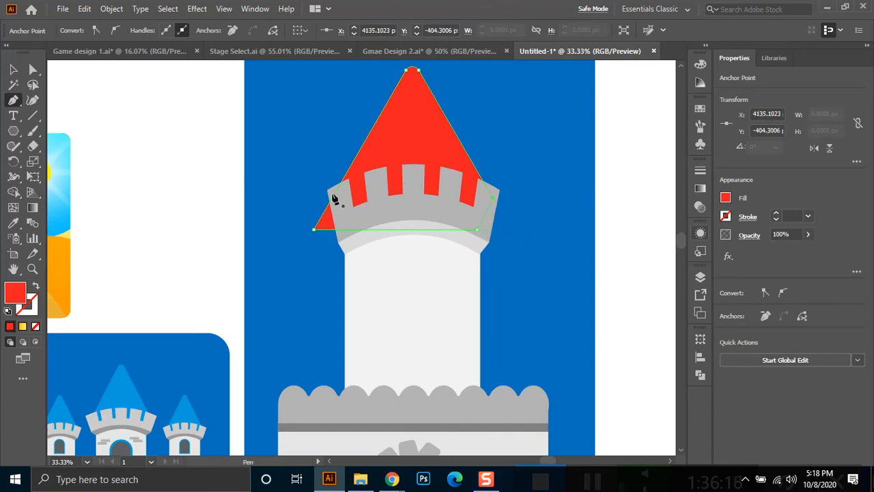
Add anchor points on the red roof's left slope and base behind the battlement, and delete the protruding left corner point.
click(335, 196)
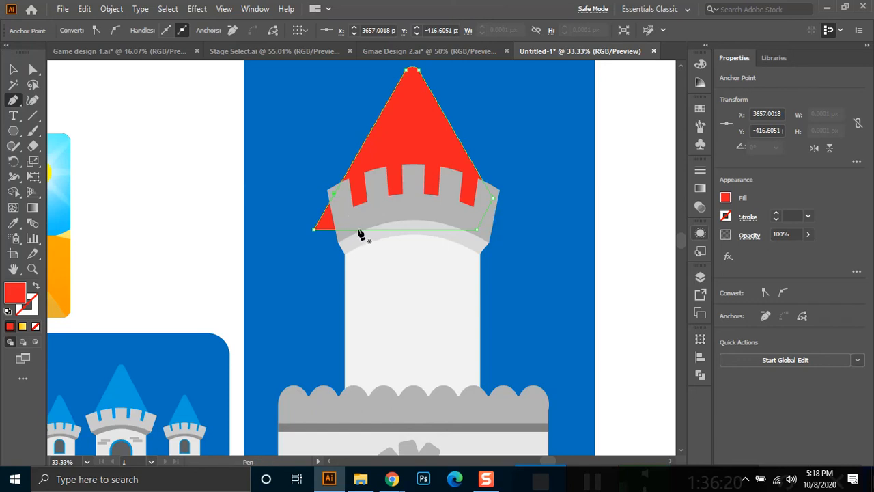
click(358, 231)
key(ctrl+z)
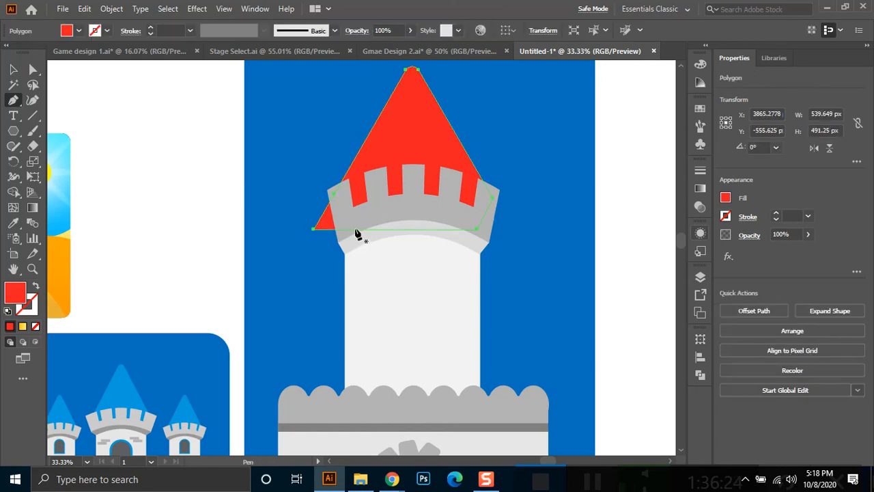
scroll(357, 234, up, 3)
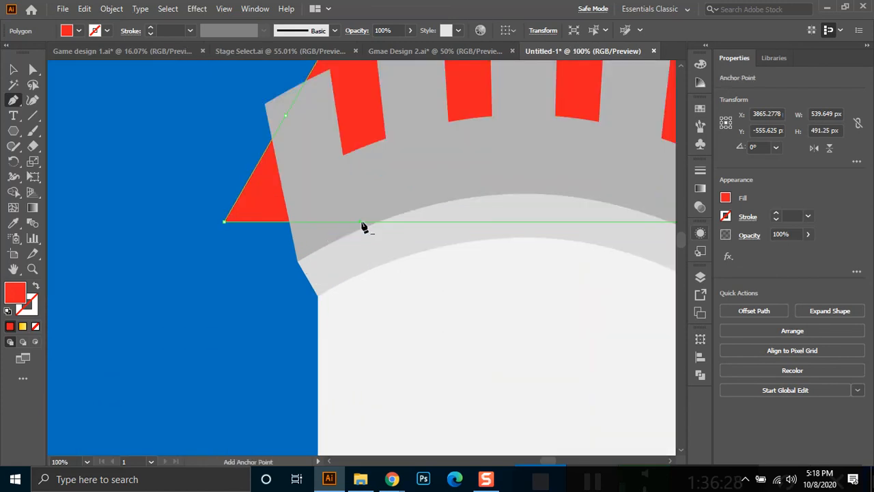
click(361, 223)
click(225, 221)
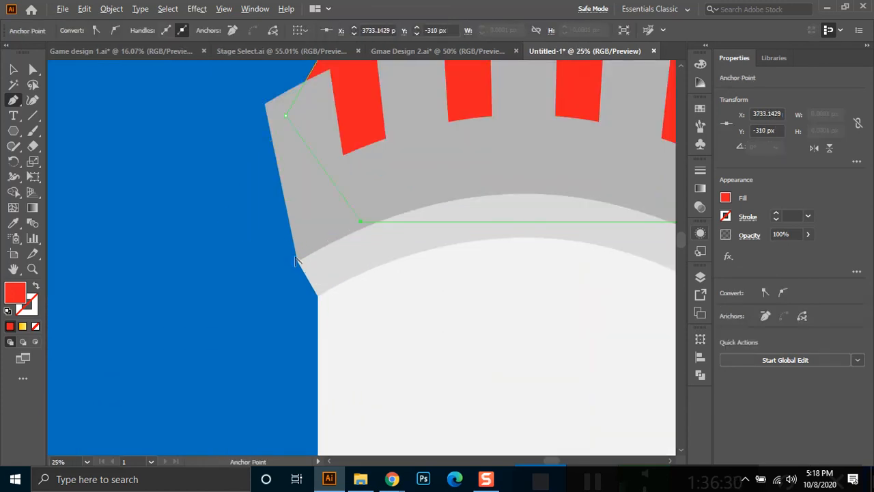
key(v)
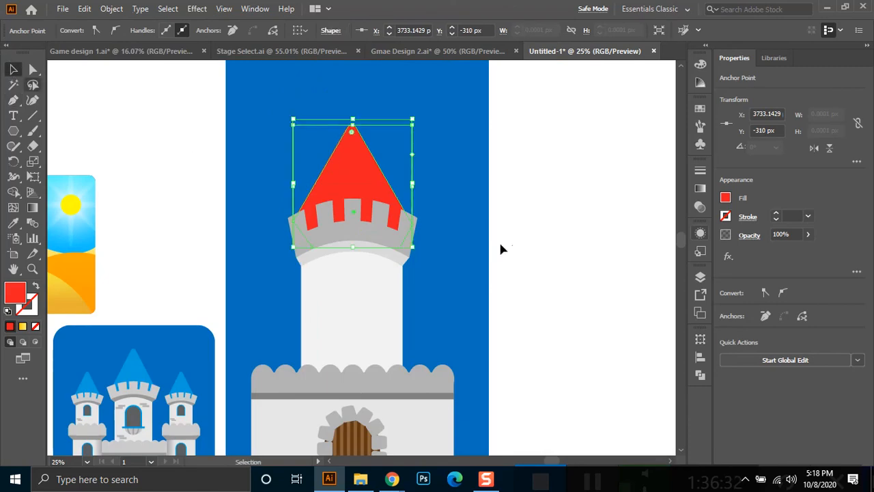
Deselect the red roof and compare the castle under construction with the blue-roofed reference castle.
scroll(505, 280, down, 1)
click(507, 301)
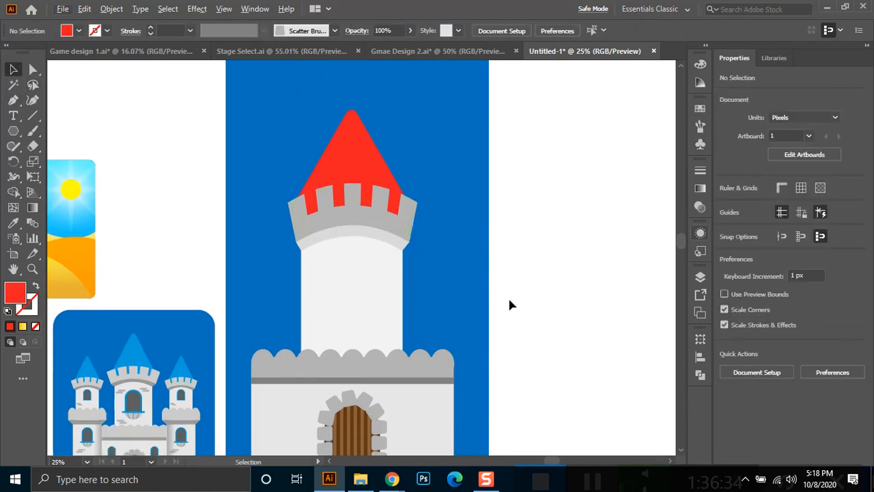
scroll(362, 292, down, 2)
drag(345, 271, 431, 241)
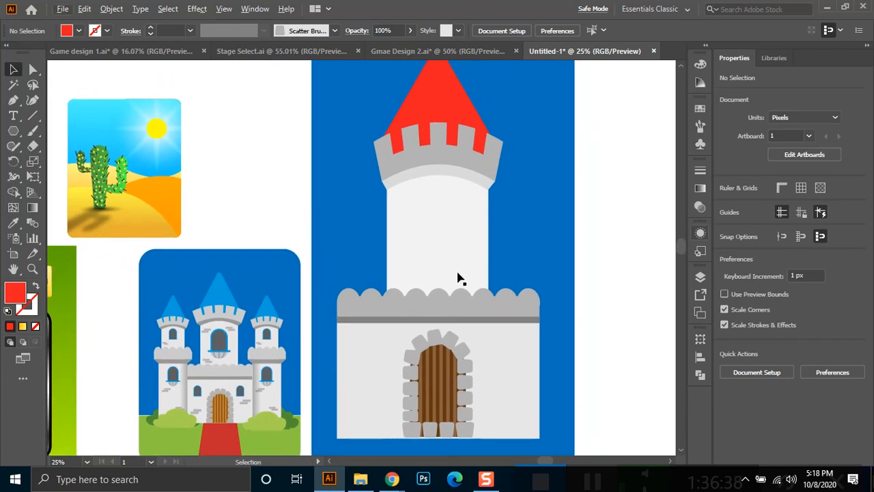
scroll(539, 256, down, 1)
scroll(356, 346, up, 1)
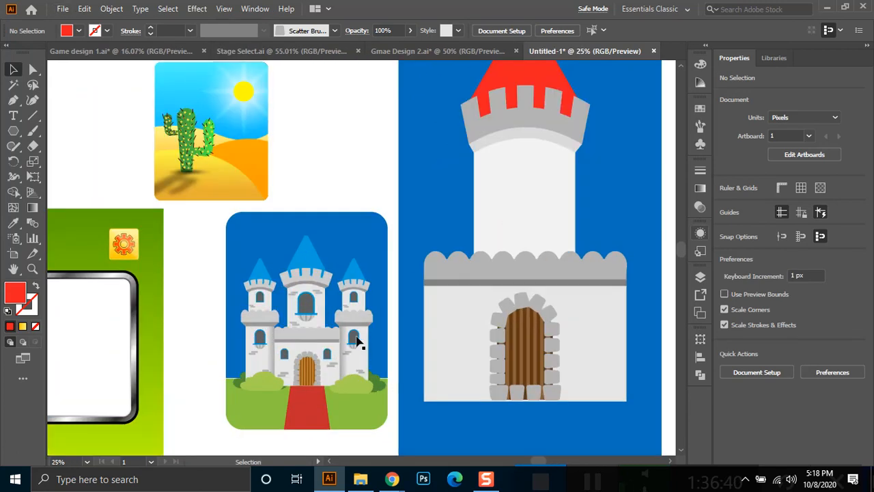
scroll(239, 294, up, 3)
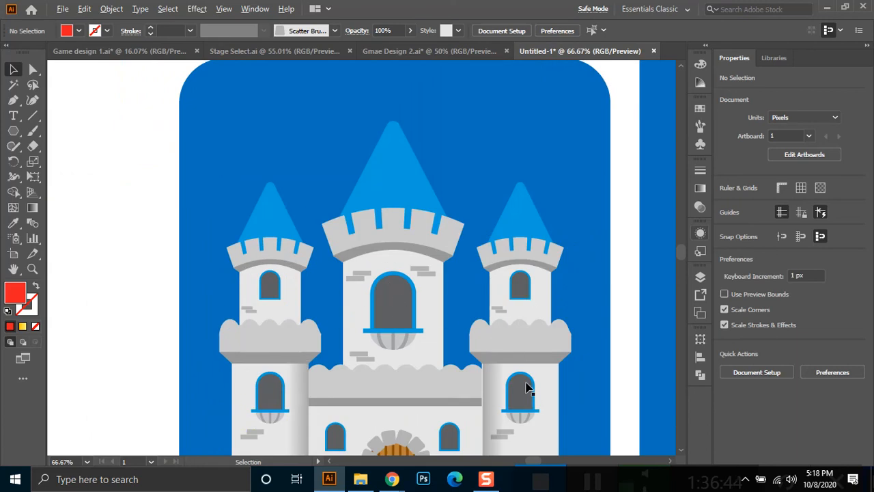
scroll(512, 355, down, 3)
scroll(485, 312, down, 1)
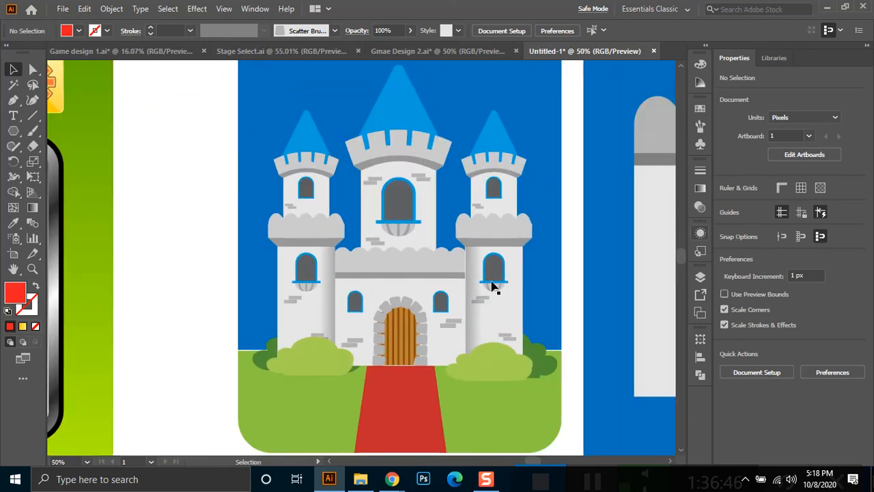
scroll(349, 265, down, 2)
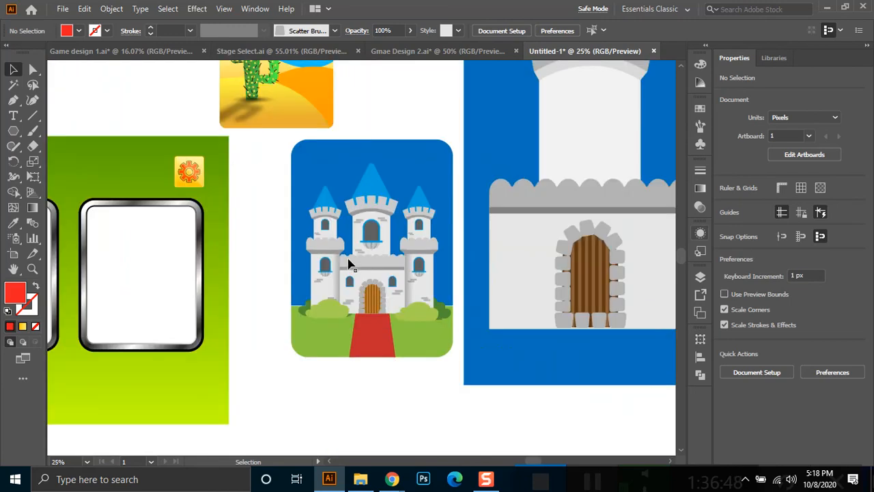
drag(488, 179, 330, 203)
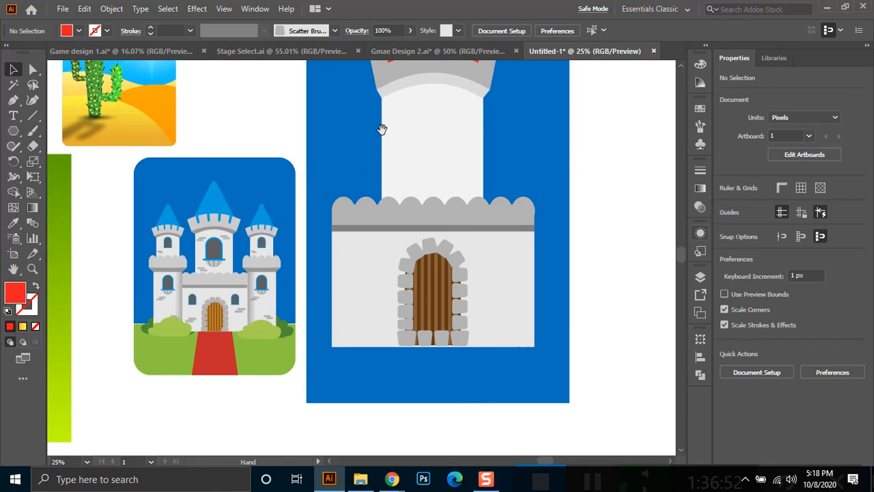
drag(382, 127, 376, 232)
scroll(376, 235, down, 1)
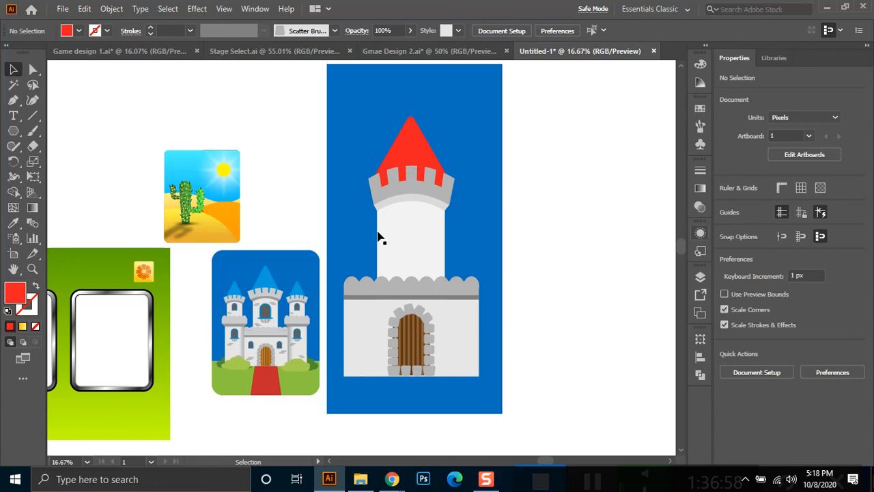
key(ctrl)
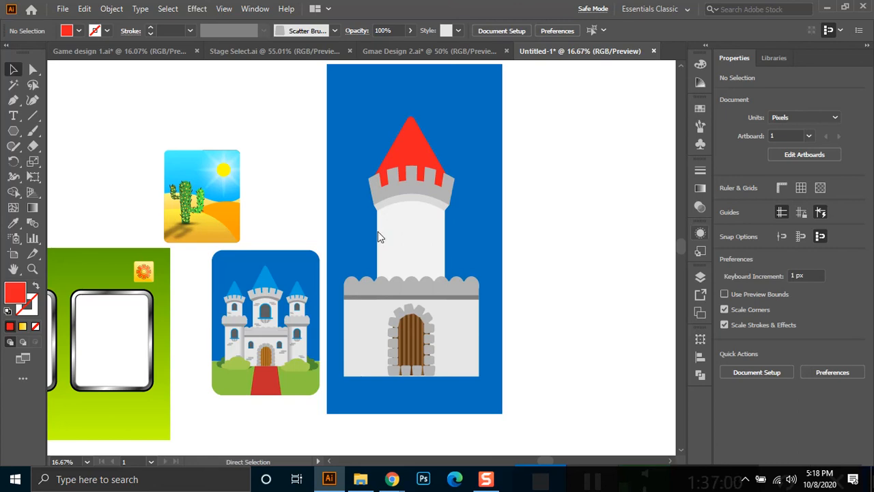
key(ctrl+s)
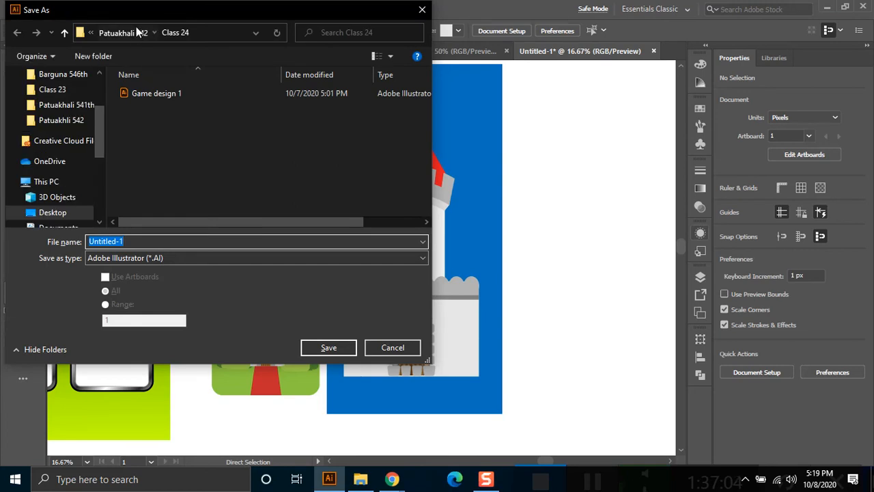
key(alt+Up)
scroll(376, 192, down, 2)
scroll(376, 193, down, 2)
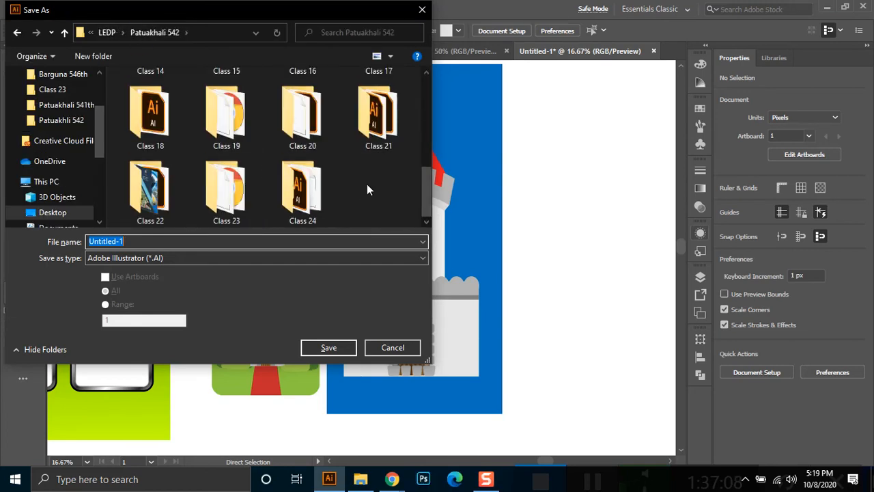
click(392, 348)
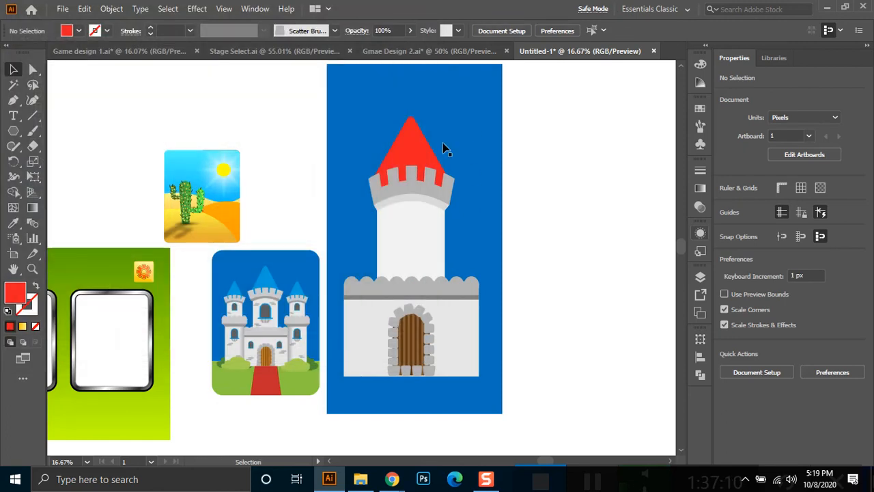
Try the stage screen's green gradient and the desert sky gradient on the tall background rectangle with the Eyedropper, and resample the reference castle's blue.
click(480, 146)
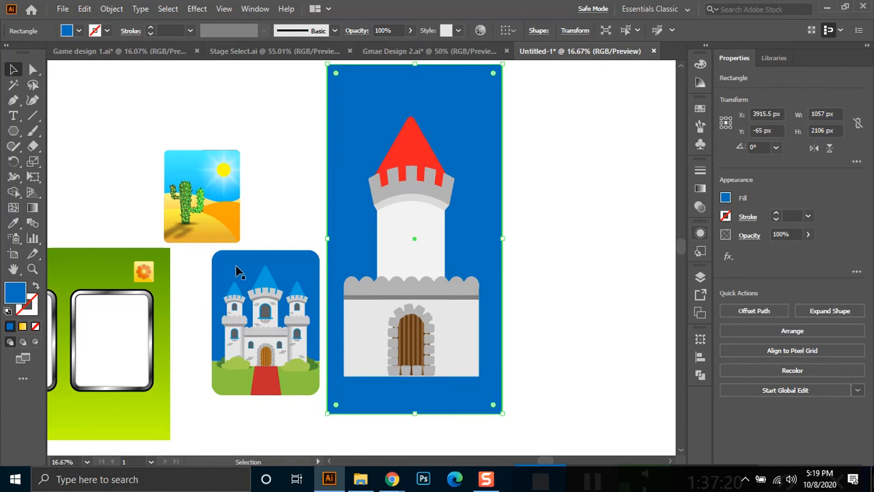
click(14, 223)
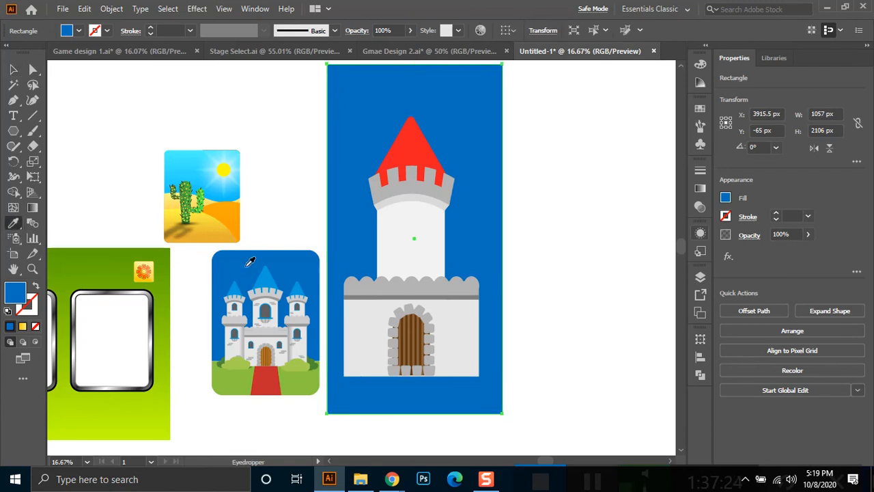
click(116, 258)
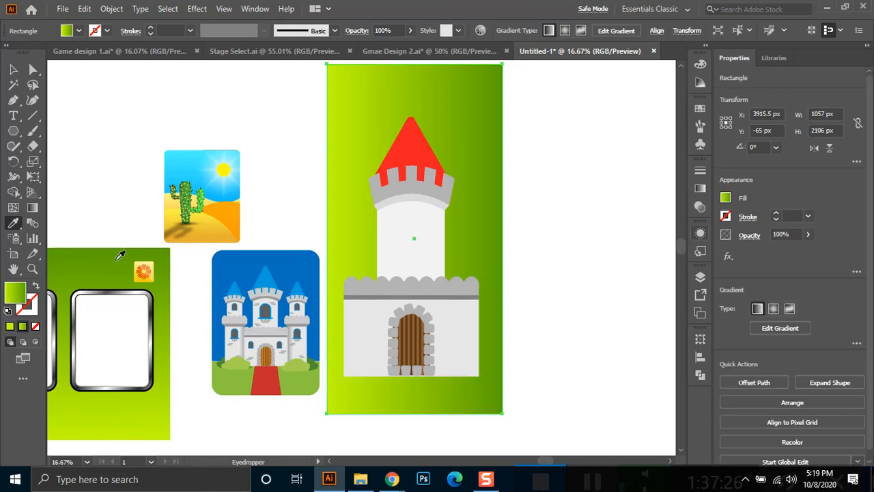
click(191, 157)
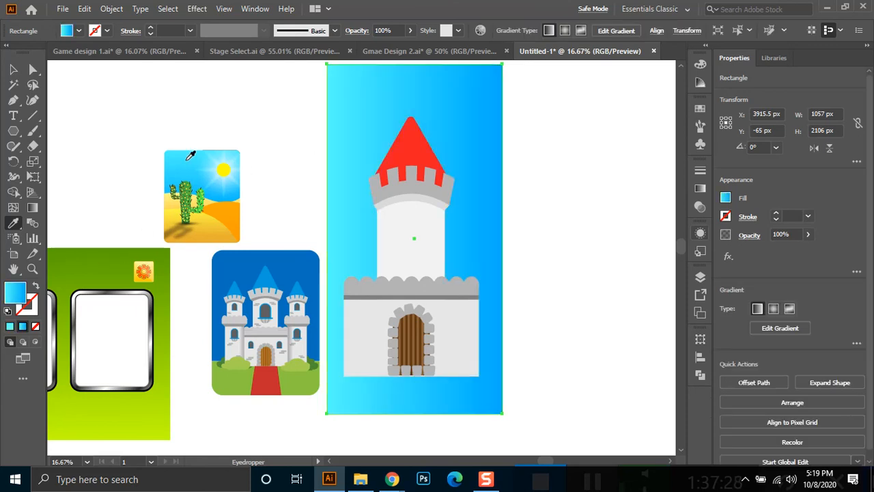
click(271, 274)
click(292, 270)
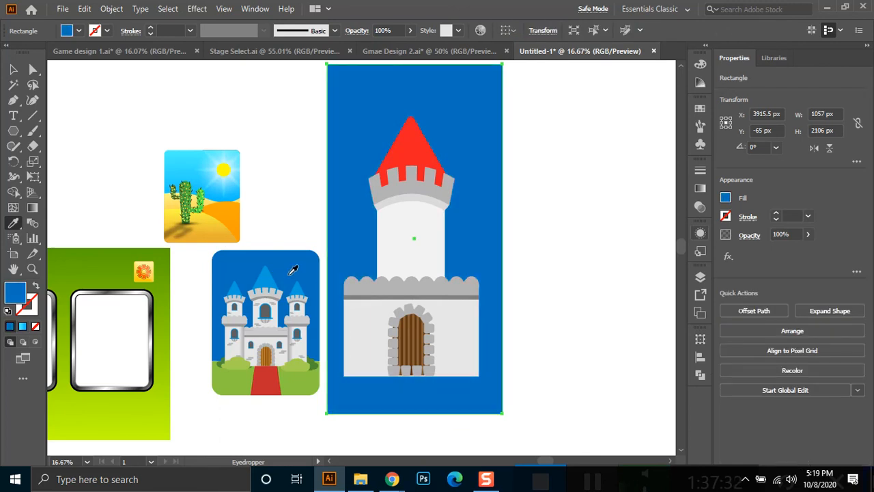
click(13, 69)
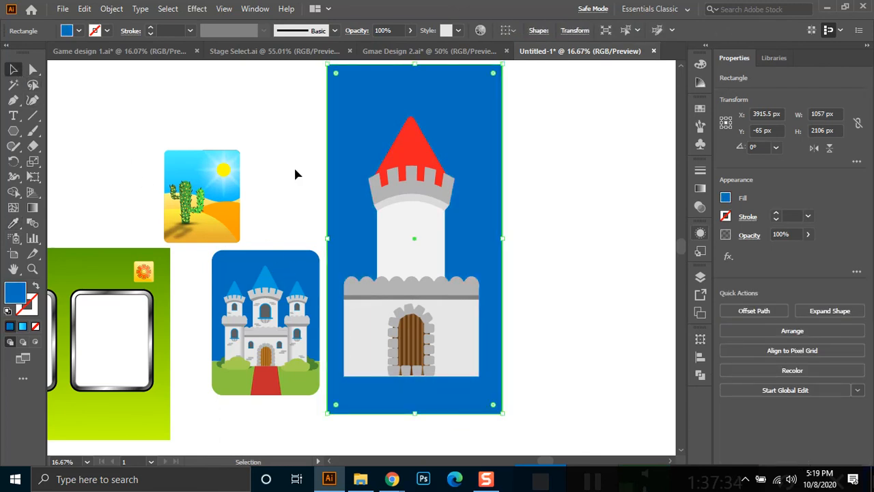
Try fills sampled from the cactus, sun, stage frame and green backdrop on the tall background rectangle, restore the reference blue and deselect.
click(306, 111)
click(354, 115)
key(i)
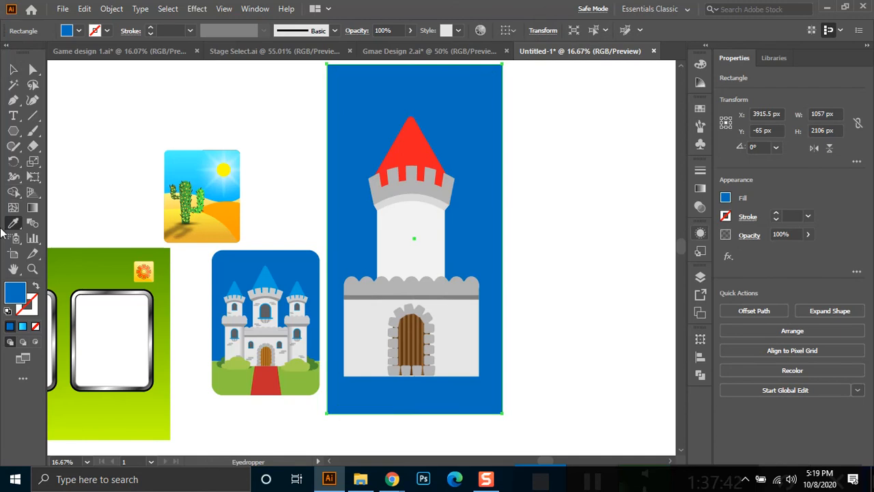
click(185, 185)
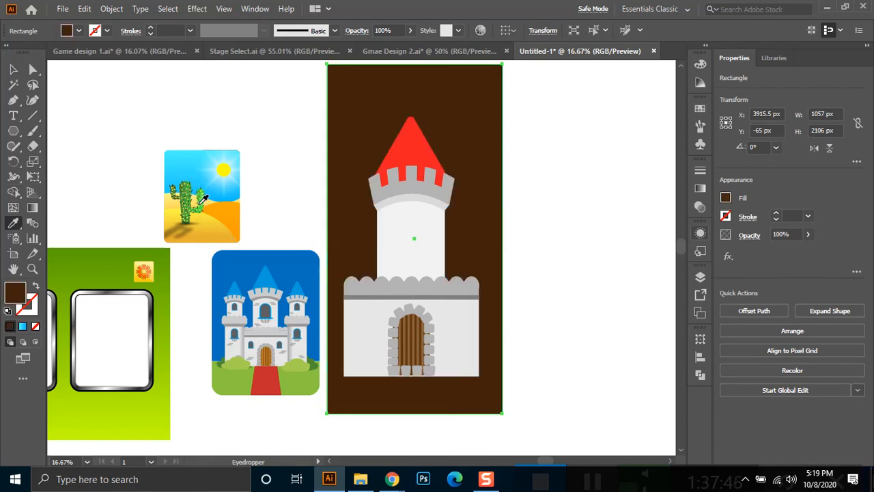
click(203, 196)
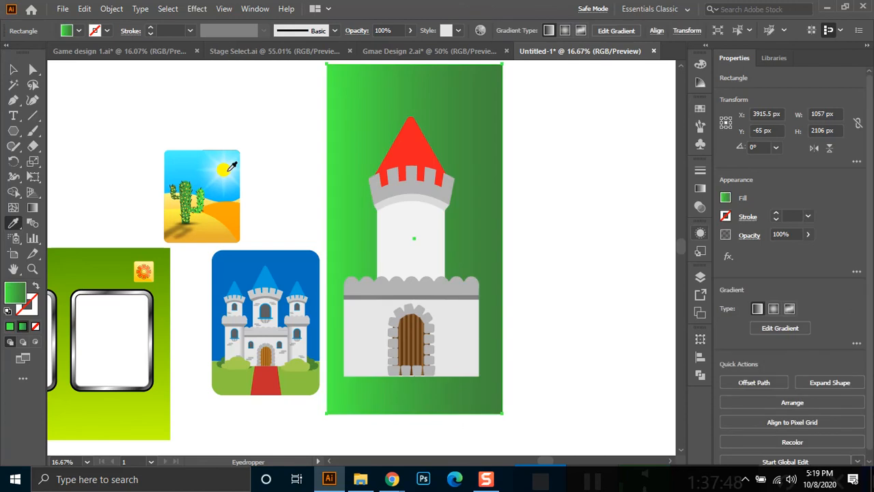
click(228, 170)
click(115, 273)
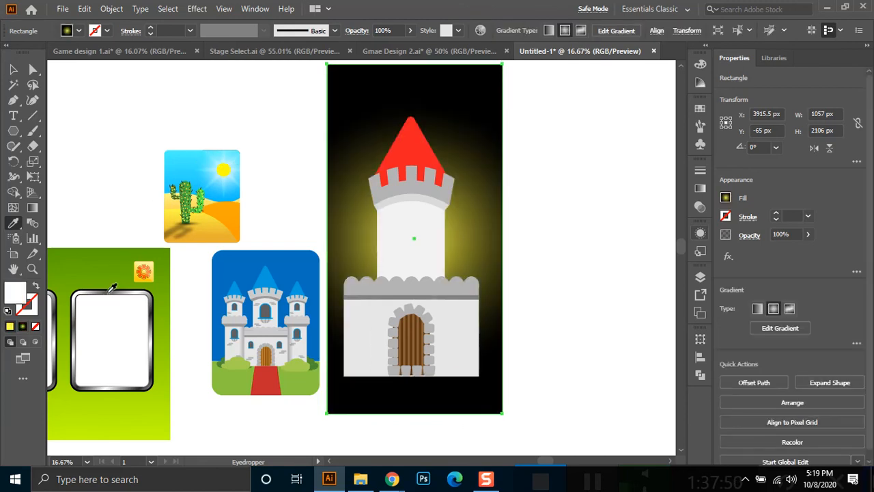
click(121, 279)
click(117, 290)
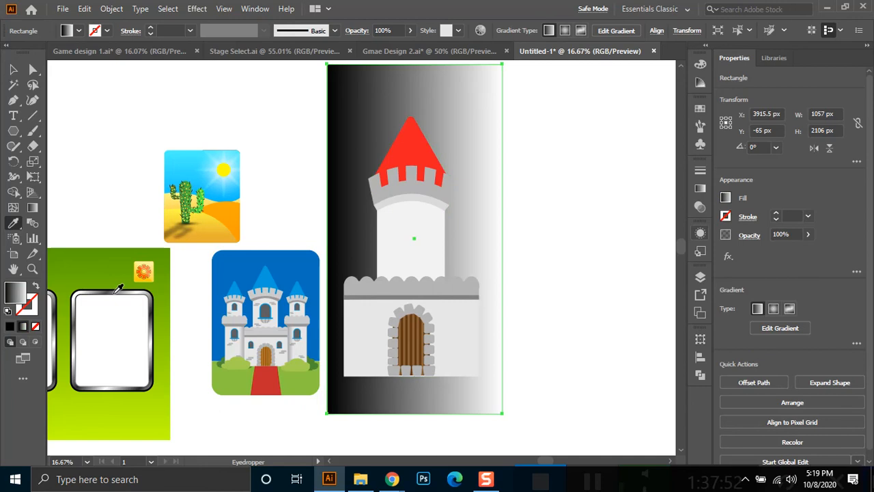
click(155, 287)
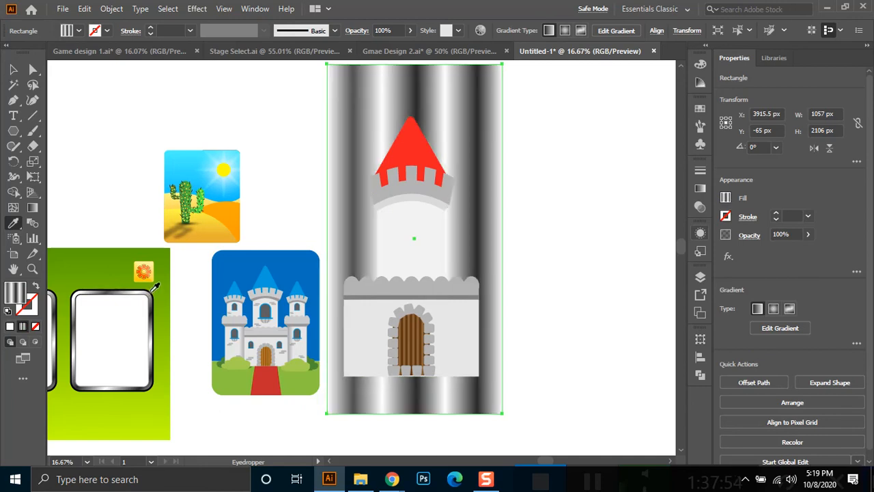
click(164, 253)
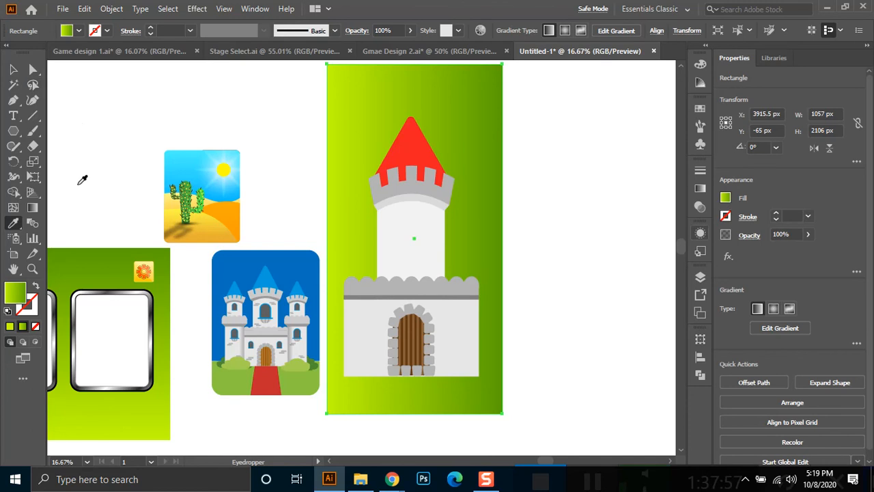
click(227, 258)
click(13, 71)
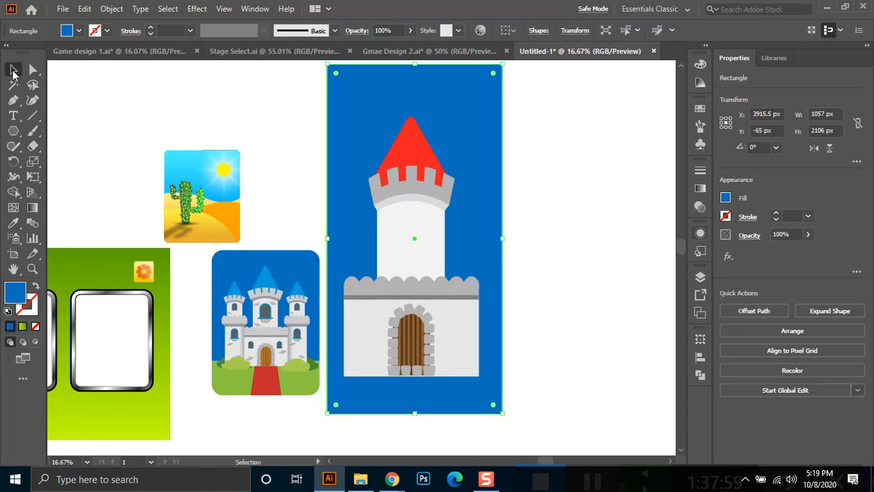
click(150, 106)
Show the artboard boundaries with the whole stage selection layout in view.
key(ctrl+minus)
key(ctrl+minus)
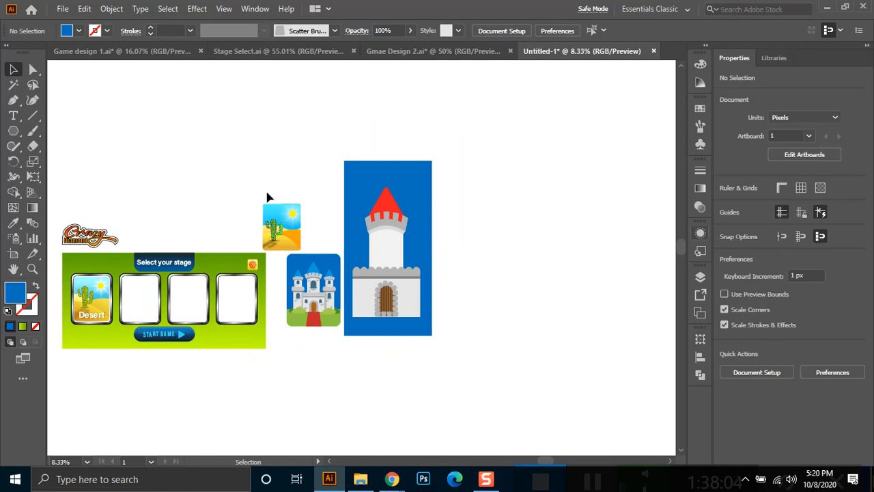
key(ctrl+shift+h)
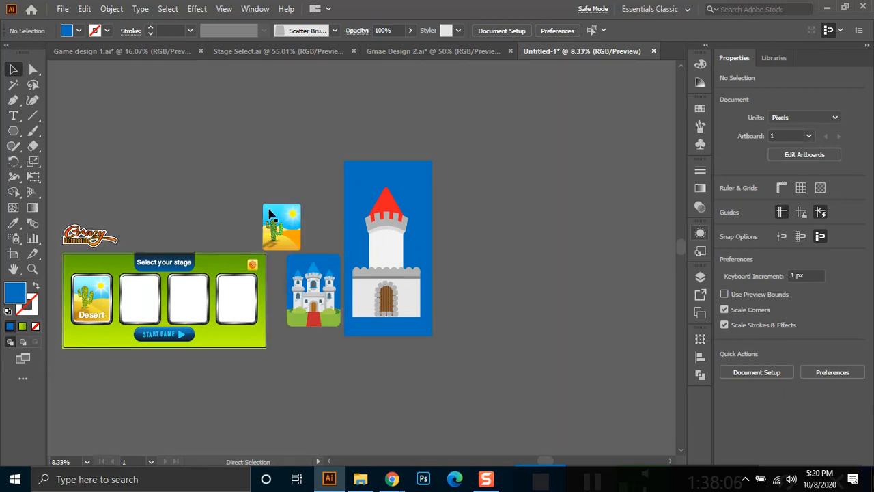
drag(269, 208, 352, 234)
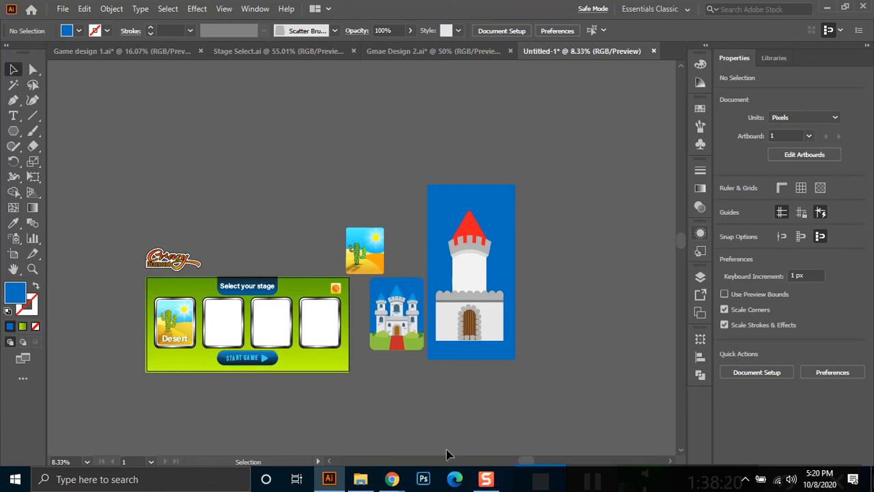
Switch to the Google Meet call in Chrome and on to the Class 23 folder in File Explorer.
mouse_move(391, 478)
click(355, 452)
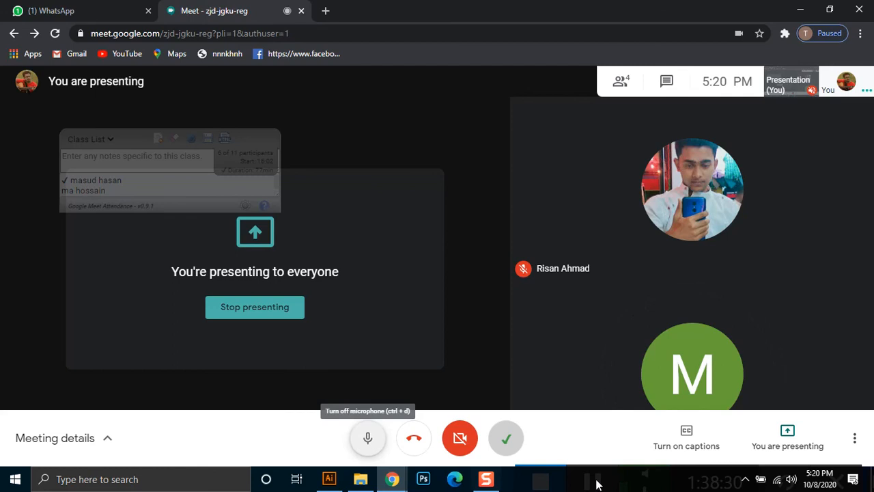
click(356, 480)
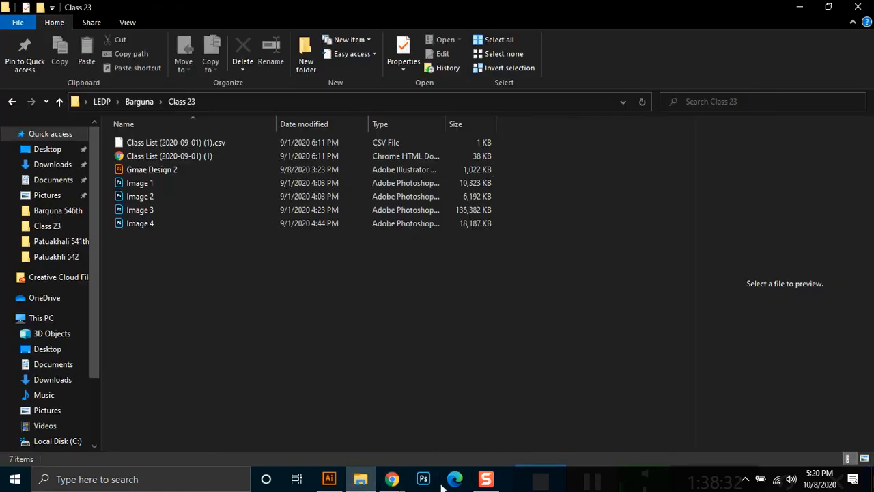